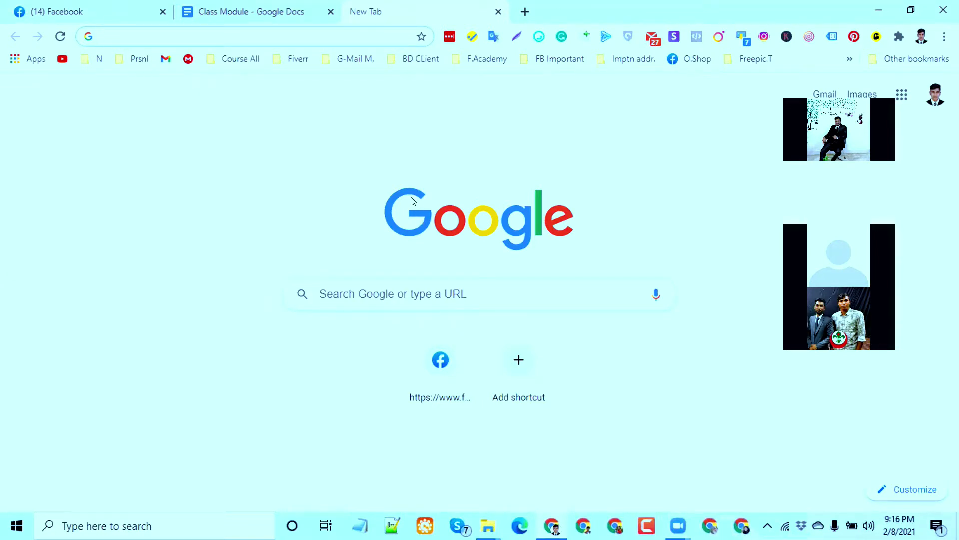
# Search Google for "fashion trends 2021" and highlight the result count and the search time above the results.
pyautogui.click(399, 292)
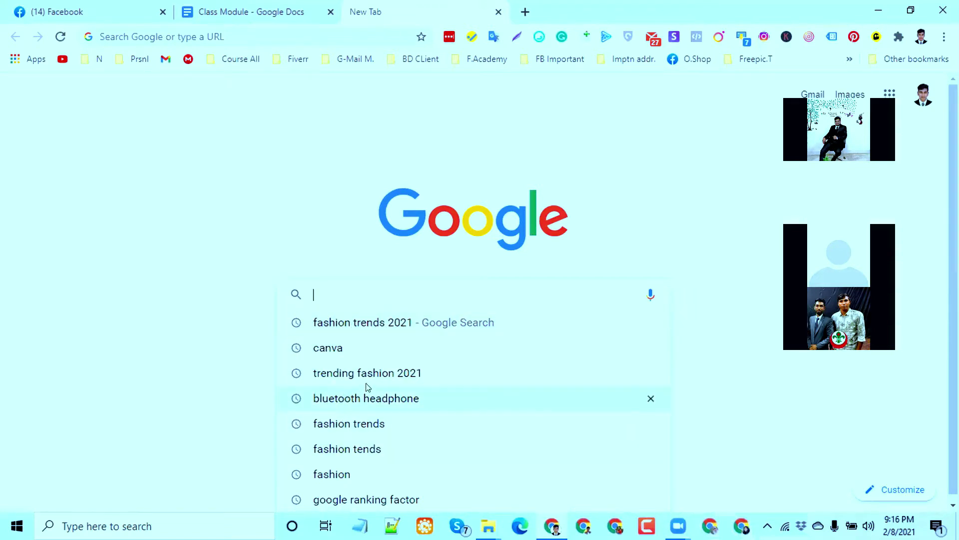
pyautogui.click(298, 325)
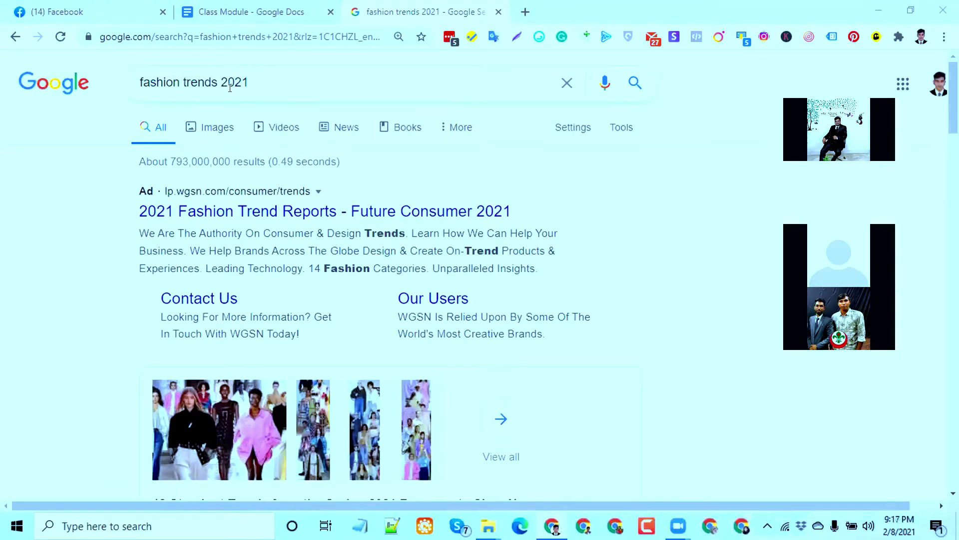
pyautogui.tripleClick(198, 156)
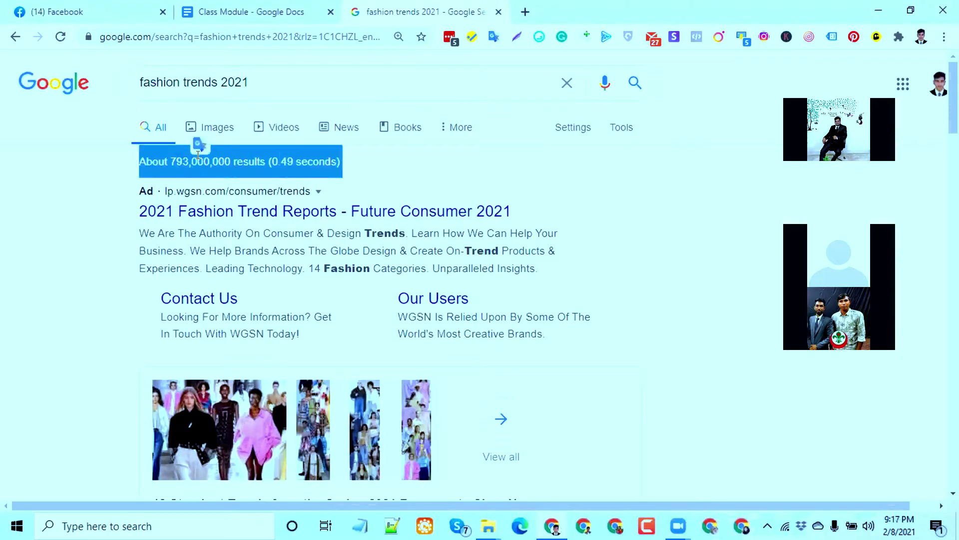
pyautogui.click(171, 172)
pyautogui.moveTo(174, 155); pyautogui.dragTo(229, 158)
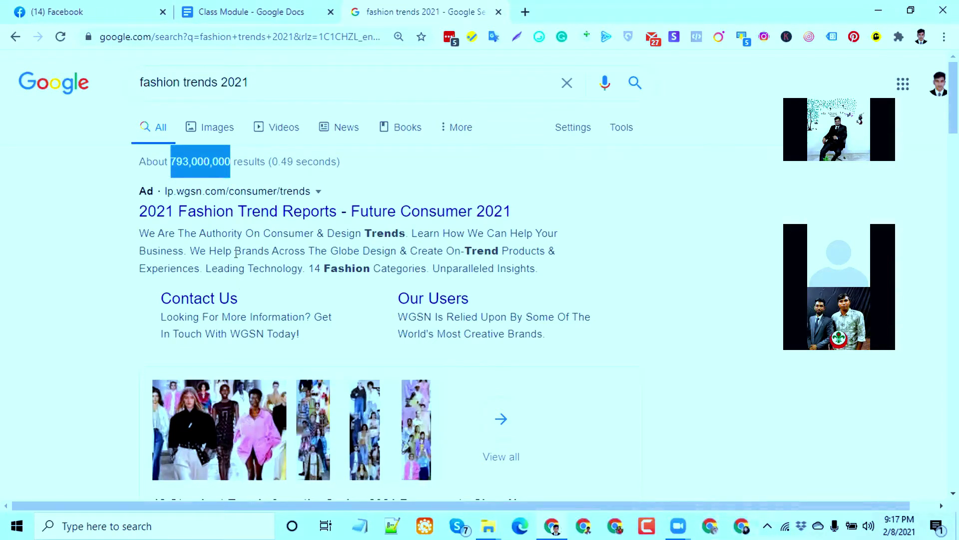
pyautogui.doubleClick(283, 160)
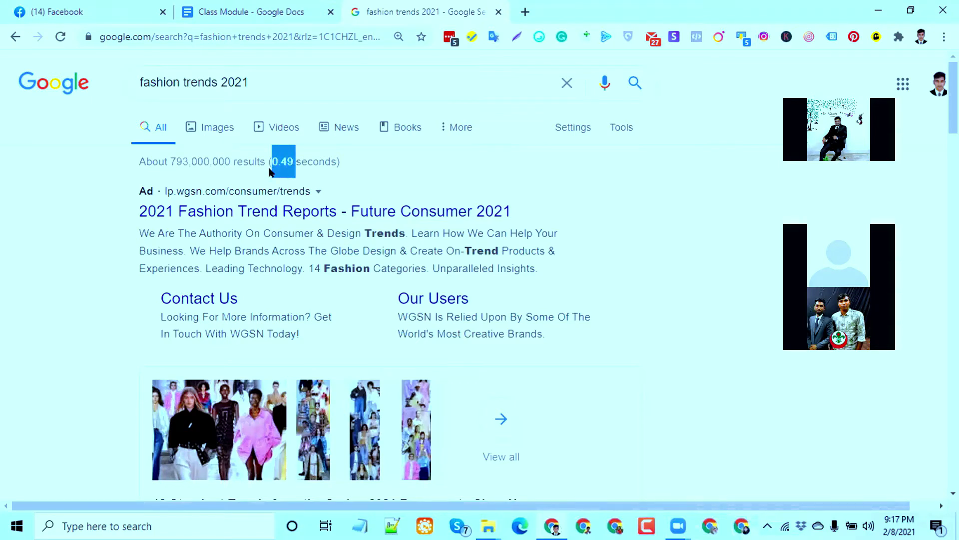
pyautogui.click(266, 172)
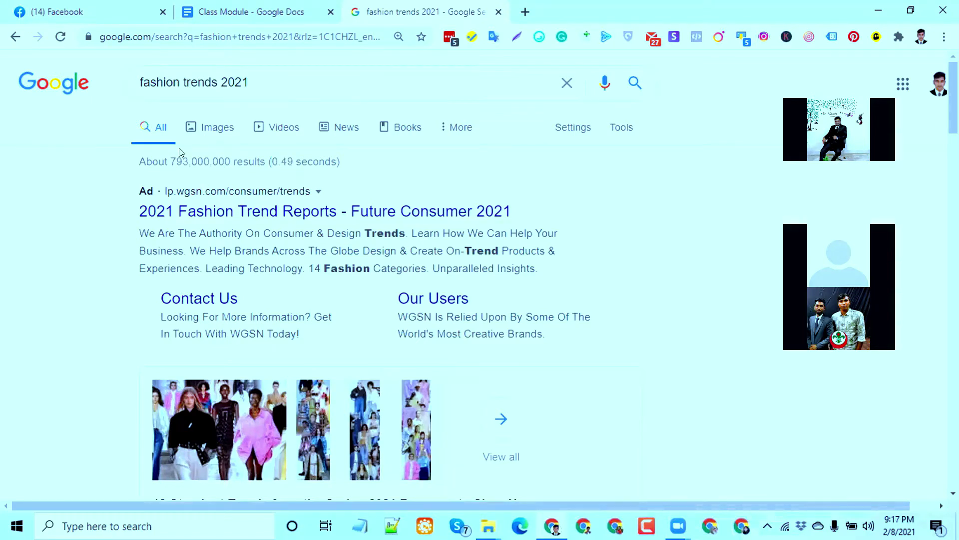
# Examine the search results from the featured snippet down to the videos, along with the suggested queries for the search term.
pyautogui.scroll(-4, 183, 220)
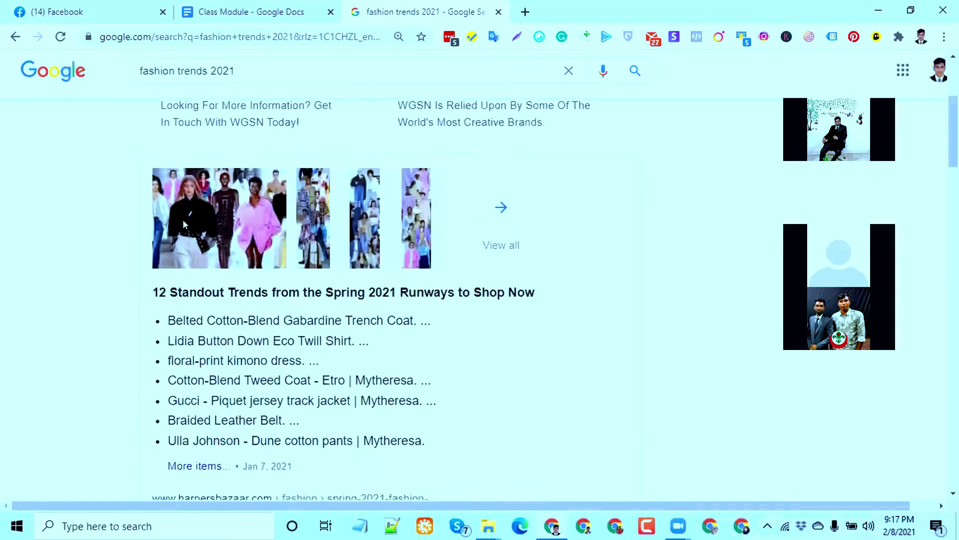
pyautogui.scroll(-15, 183, 223)
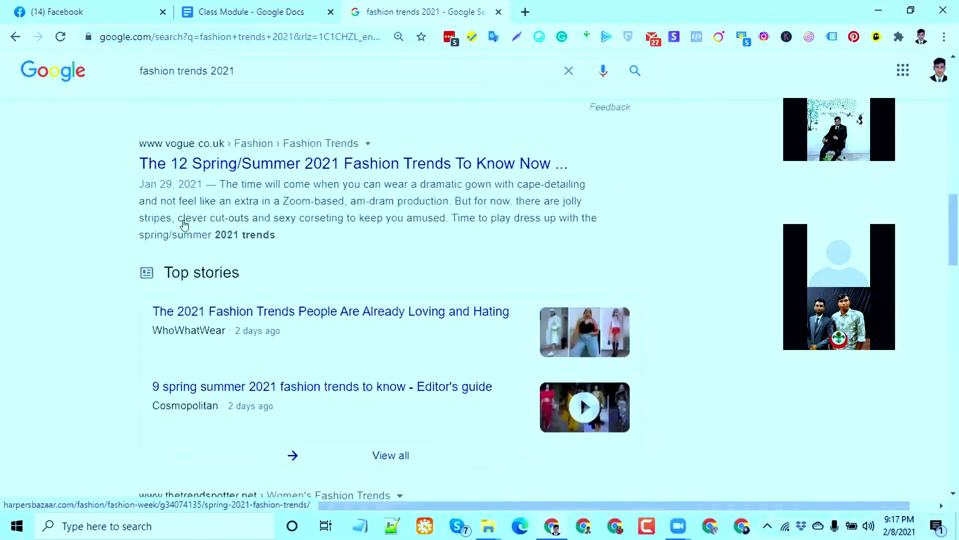
pyautogui.scroll(-17, 183, 224)
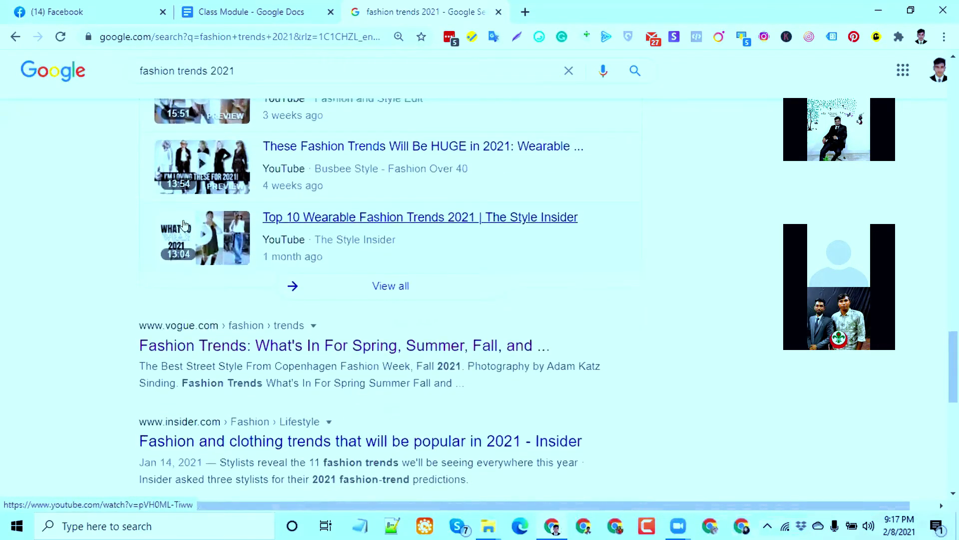
pyautogui.scroll(-5, 184, 224)
pyautogui.click(190, 68)
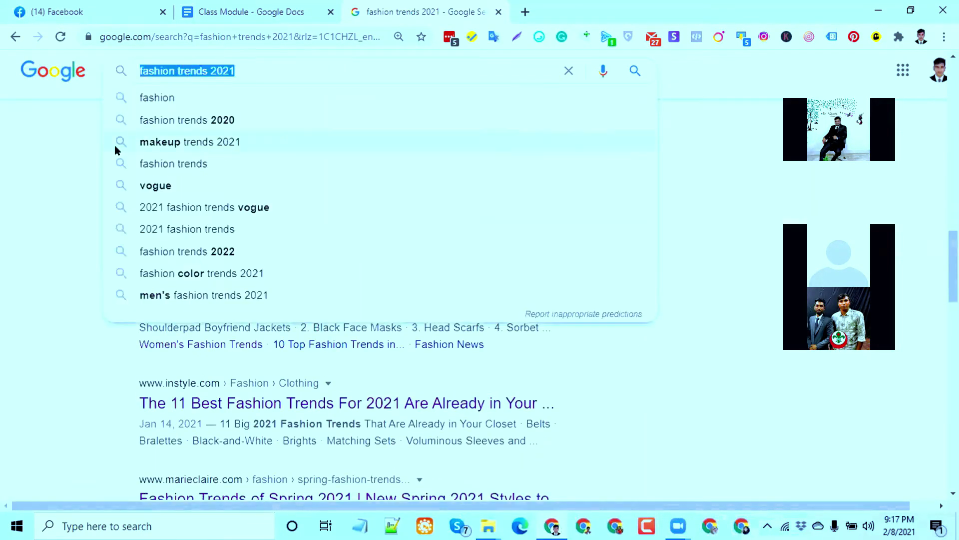
pyautogui.click(47, 133)
pyautogui.scroll(20, 254, 260)
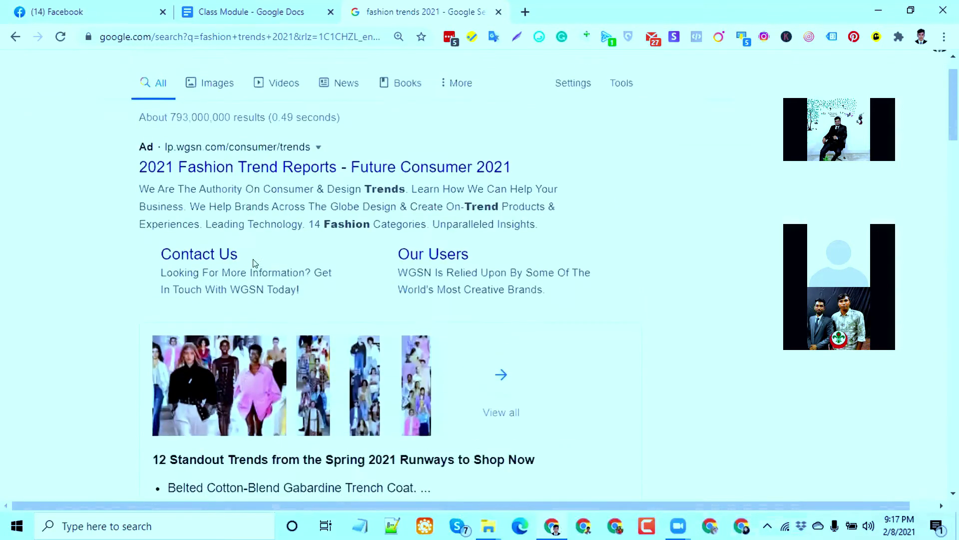
pyautogui.scroll(1, 253, 263)
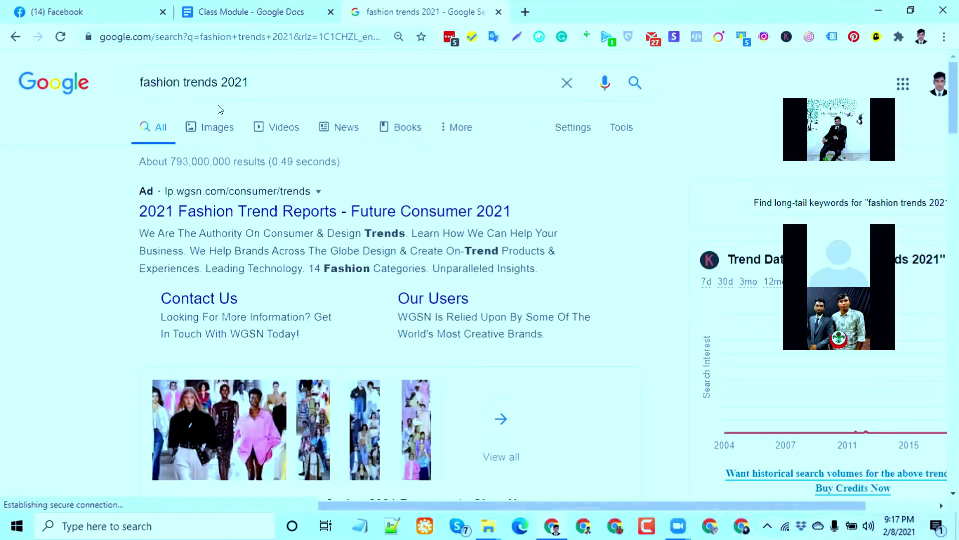
# Open the harpersbazaar.com result "Spring 2021 Fashion Trends" in a new tab, switch to it and highlight the article's headline.
pyautogui.scroll(-4, 275, 308)
pyautogui.scroll(-4, 274, 309)
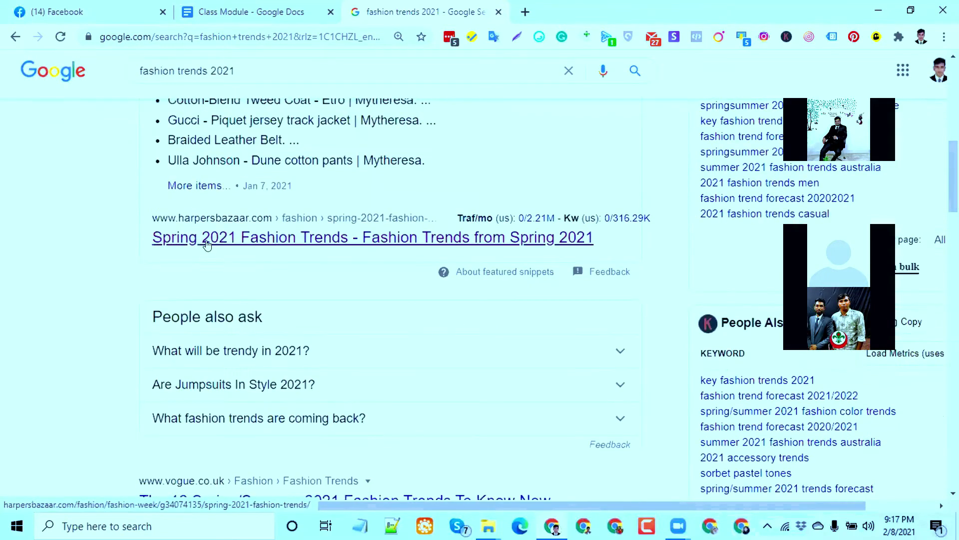
pyautogui.scroll(-1, 184, 237)
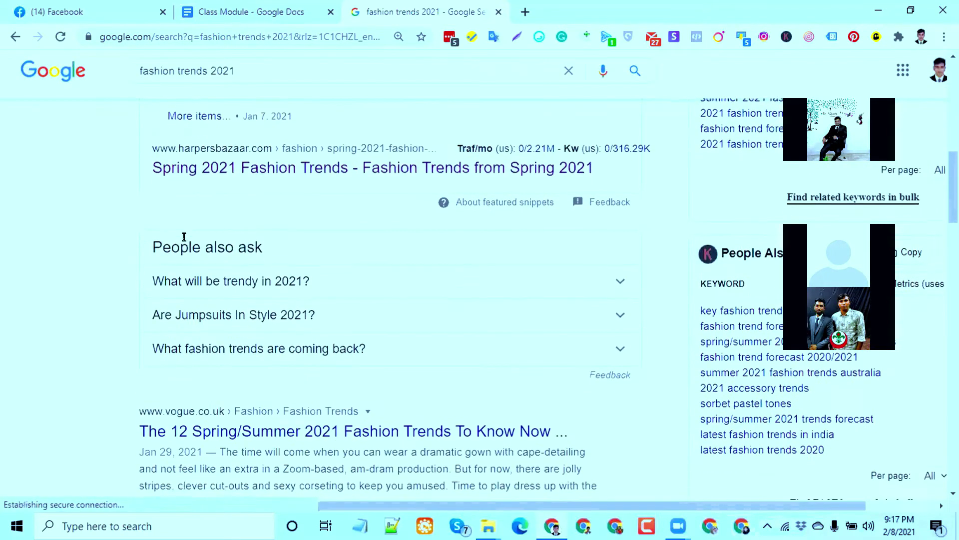
pyautogui.middleClick(221, 167)
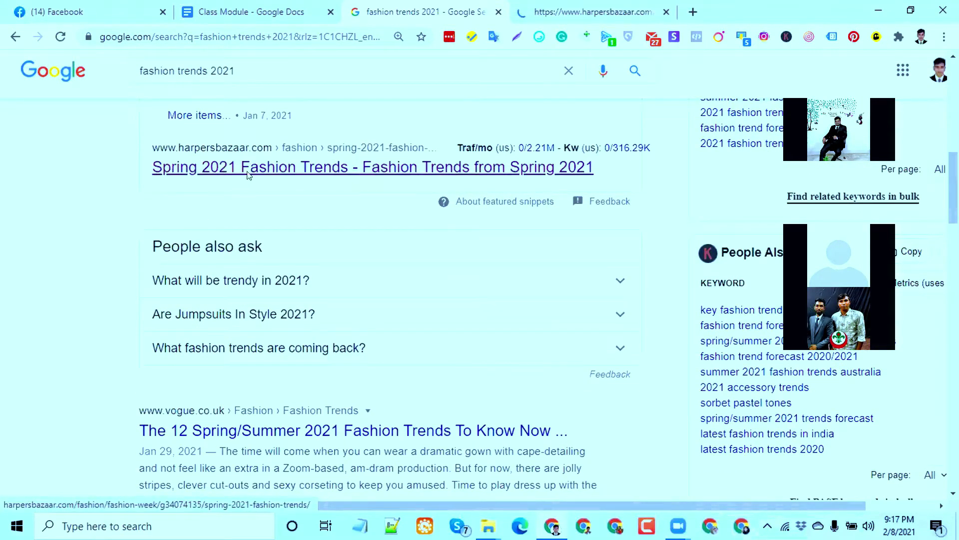
pyautogui.click(545, 11)
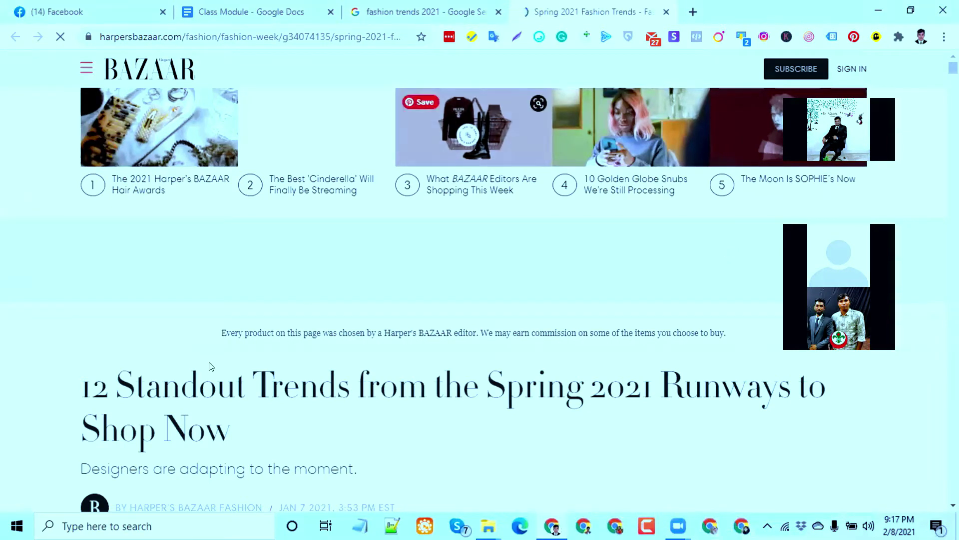
pyautogui.moveTo(265, 379); pyautogui.dragTo(514, 378)
pyautogui.tripleClick(515, 379)
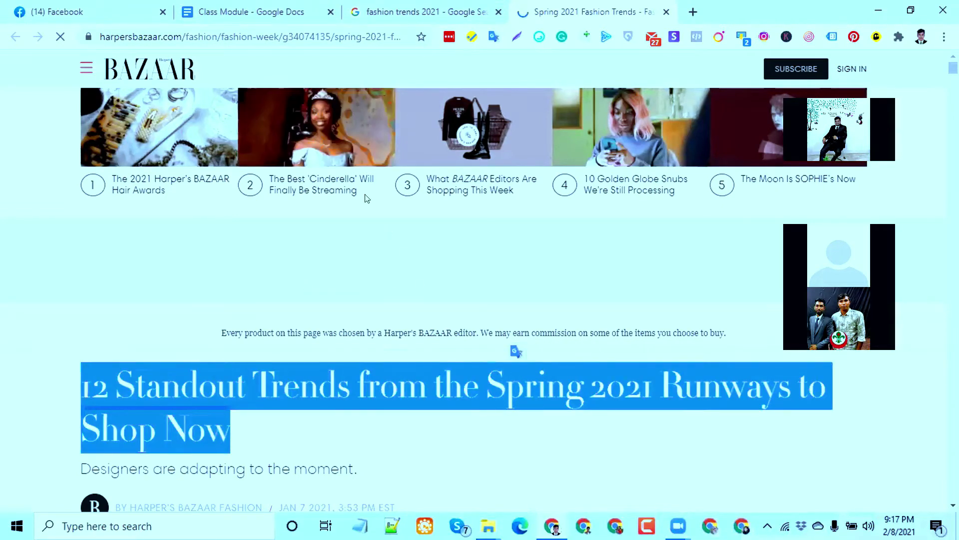
# Return to the Google results and examine the listings from the ad down to the related searches and page numbers.
pyautogui.click(410, 15)
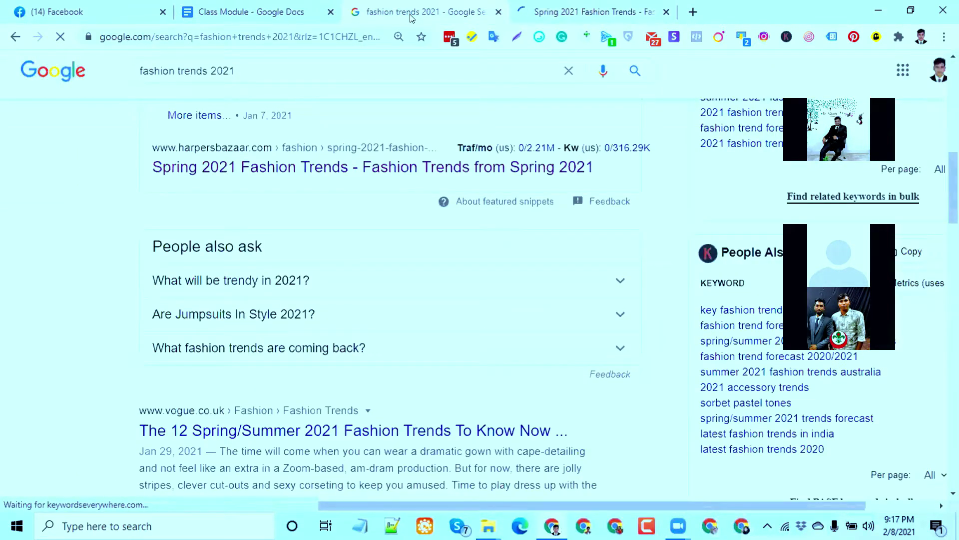
pyautogui.scroll(5, 275, 313)
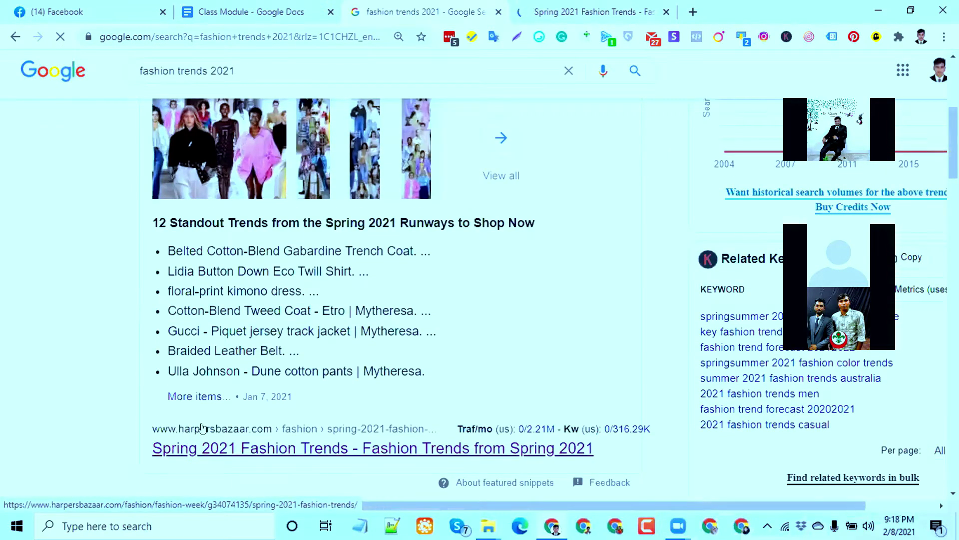
pyautogui.scroll(5, 202, 429)
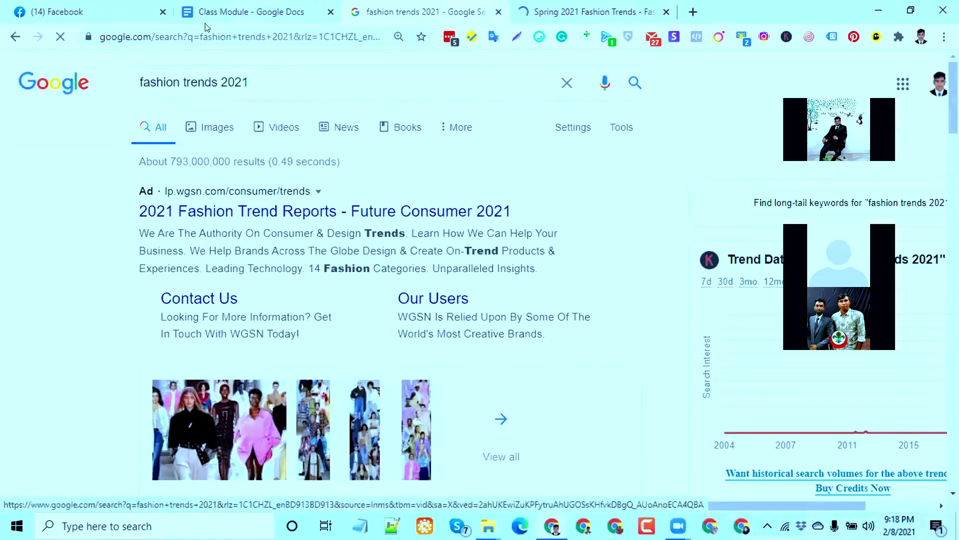
pyautogui.scroll(-2, 181, 201)
pyautogui.scroll(-6, 180, 199)
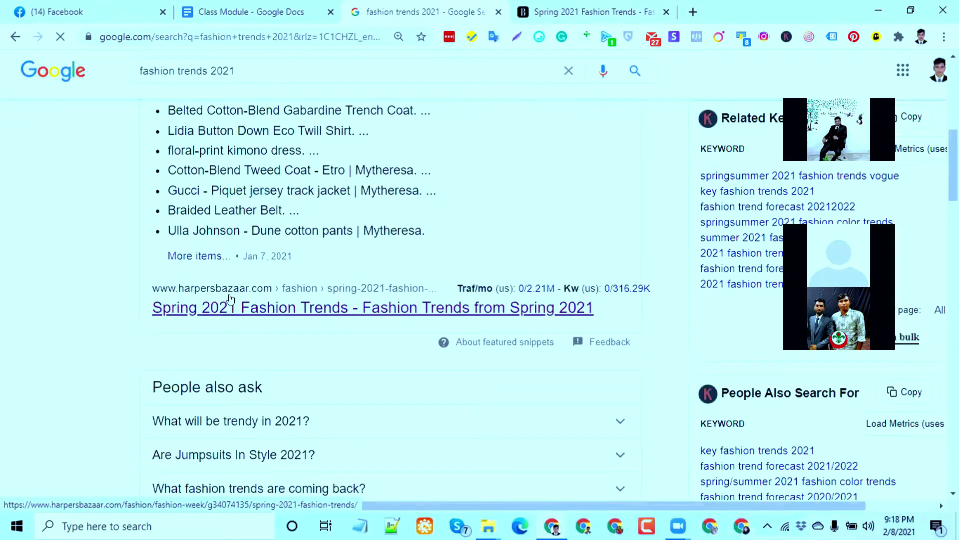
pyautogui.scroll(-5, 229, 298)
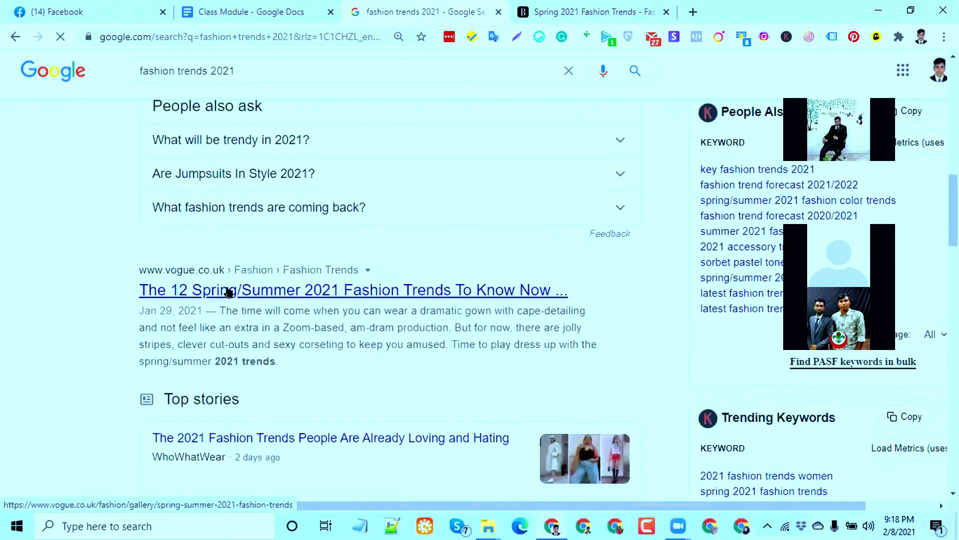
pyautogui.scroll(-10, 177, 304)
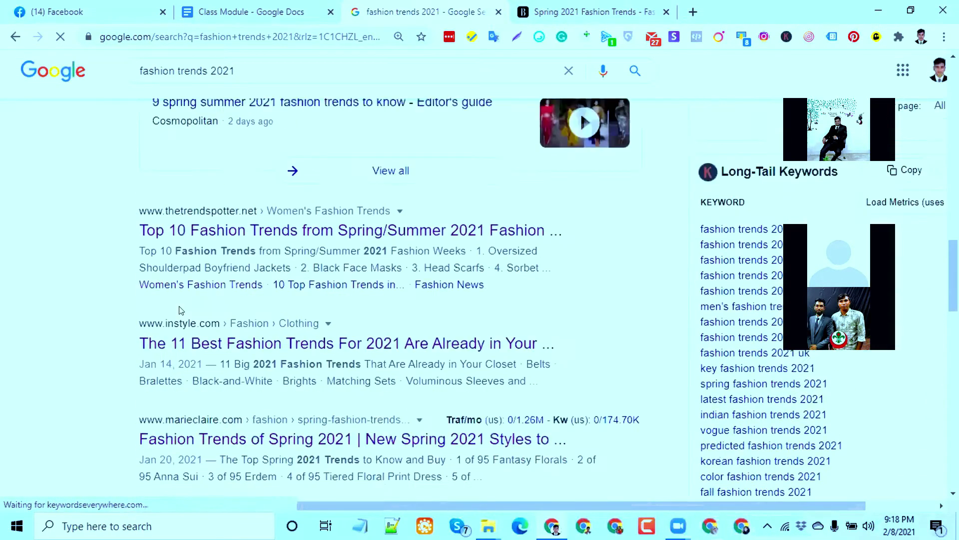
pyautogui.scroll(-20, 167, 283)
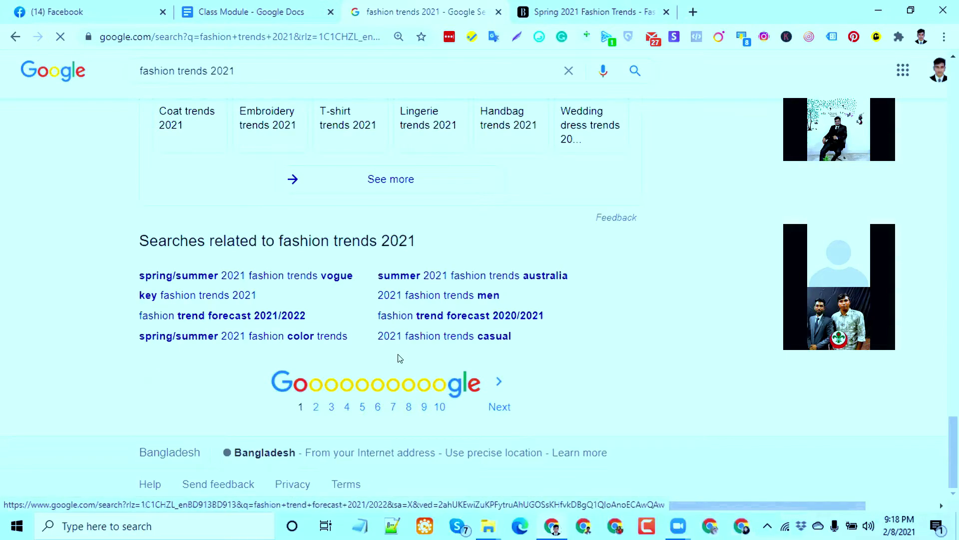
# Go back over the results page, comparing the ad, featured snippet, website listings, videos and the "People also search for" block.
pyautogui.scroll(15, 398, 359)
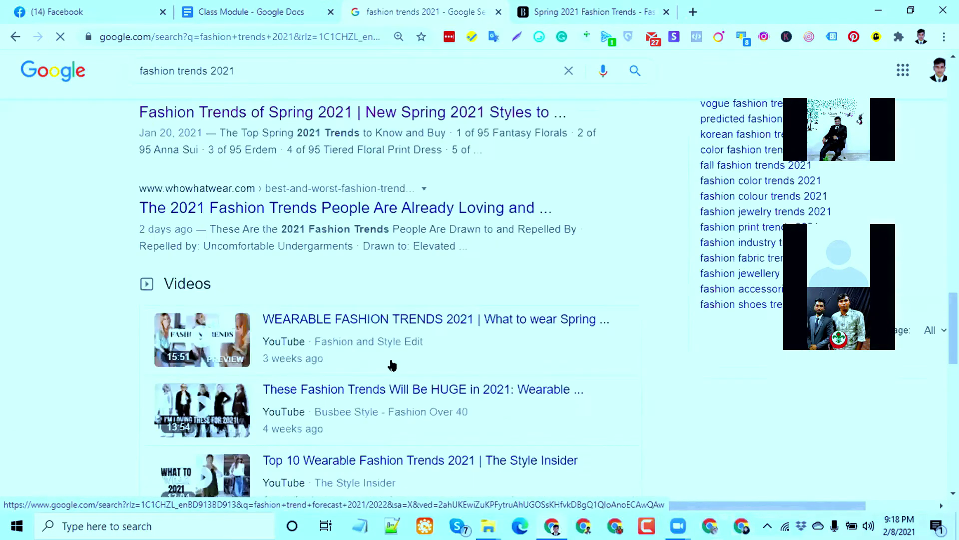
pyautogui.scroll(10, 393, 365)
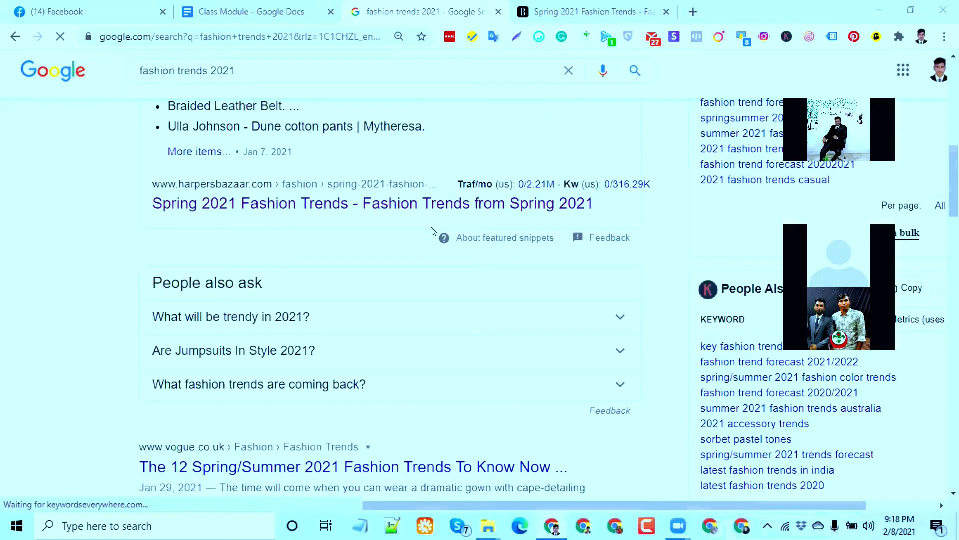
pyautogui.scroll(7, 107, 300)
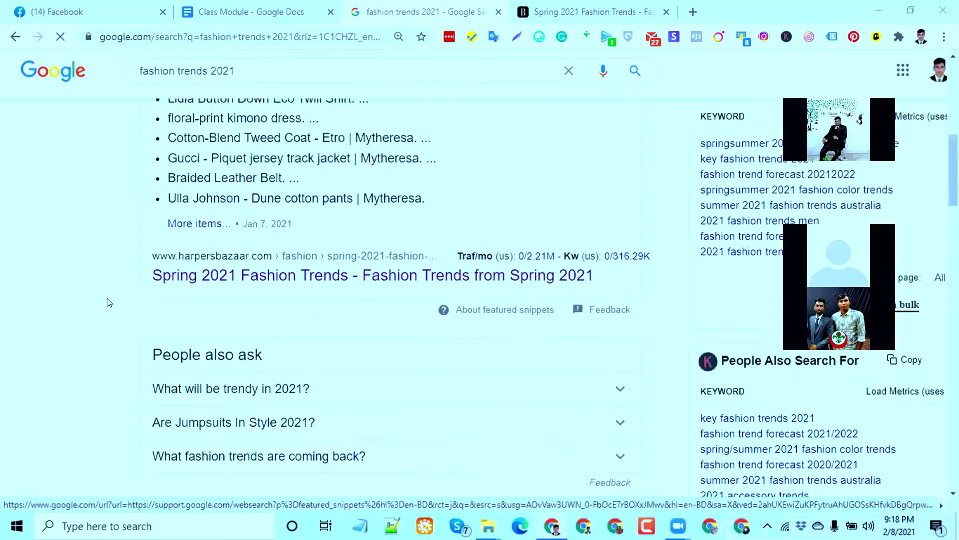
pyautogui.scroll(-4, 134, 299)
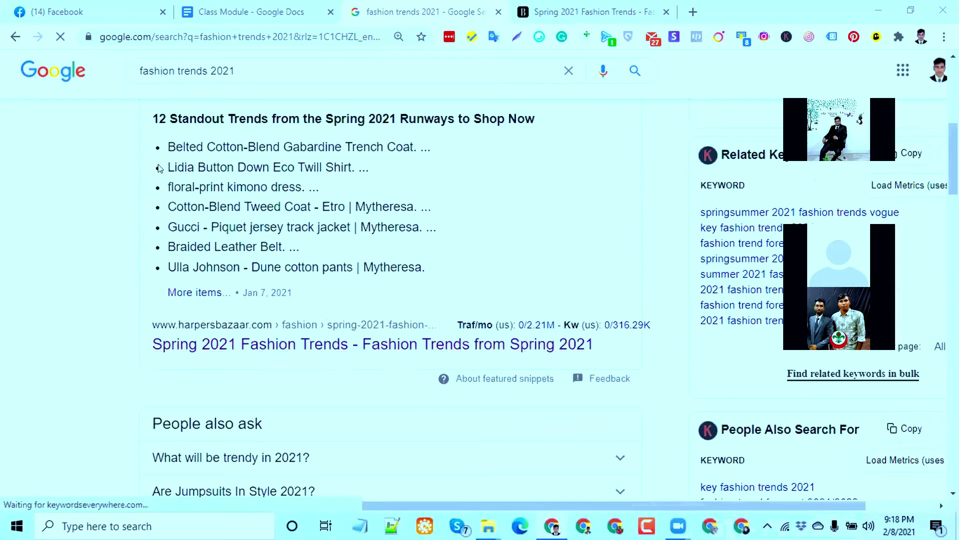
pyautogui.scroll(7, 221, 155)
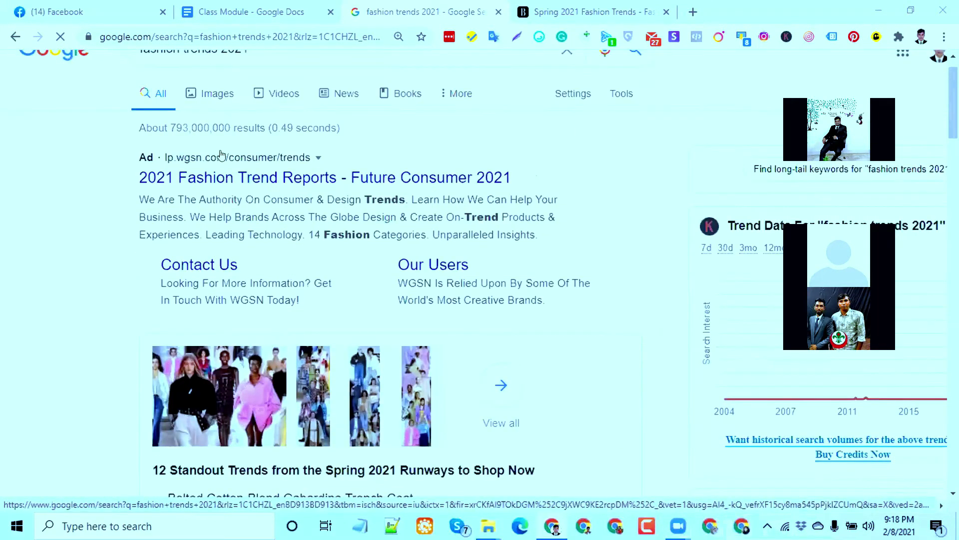
pyautogui.scroll(-15, 221, 155)
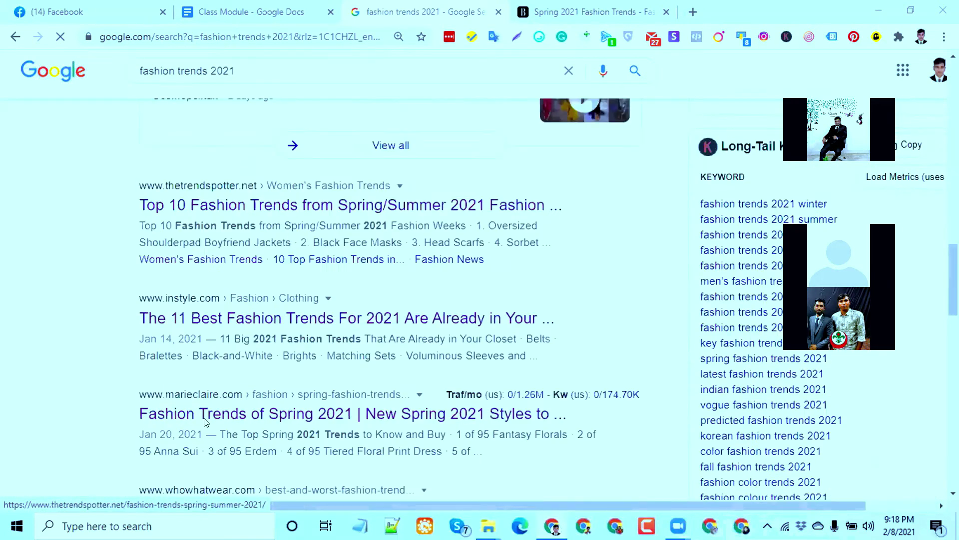
pyautogui.scroll(-9, 482, 253)
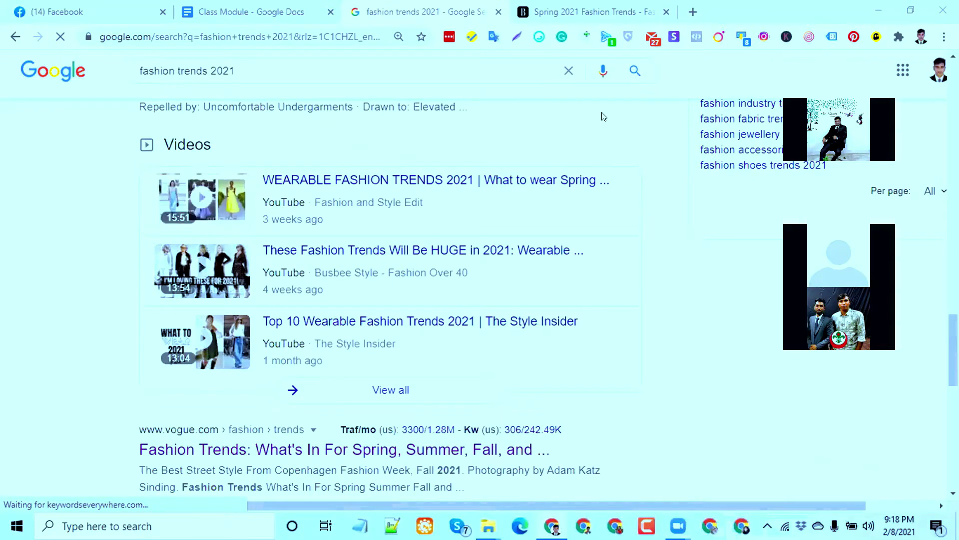
pyautogui.scroll(-3, 205, 320)
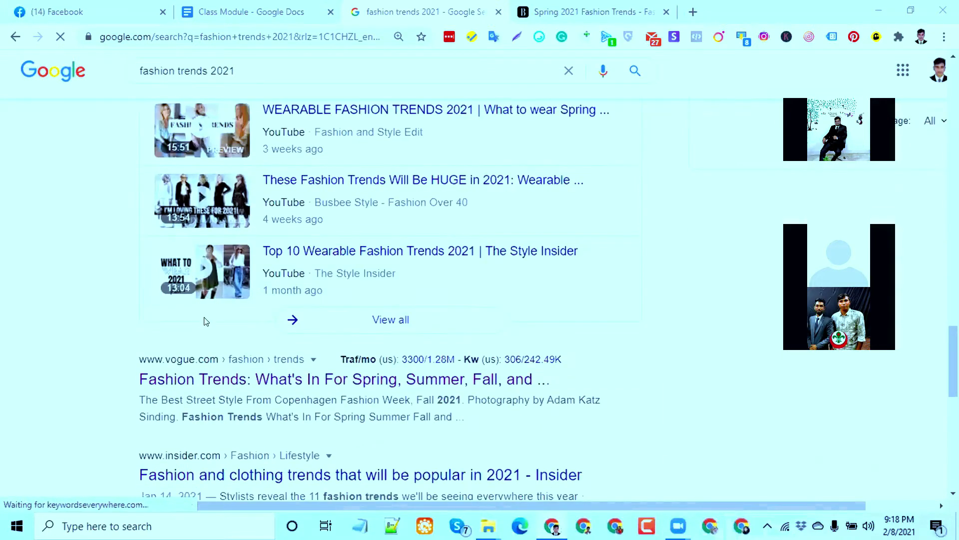
pyautogui.scroll(-7, 205, 321)
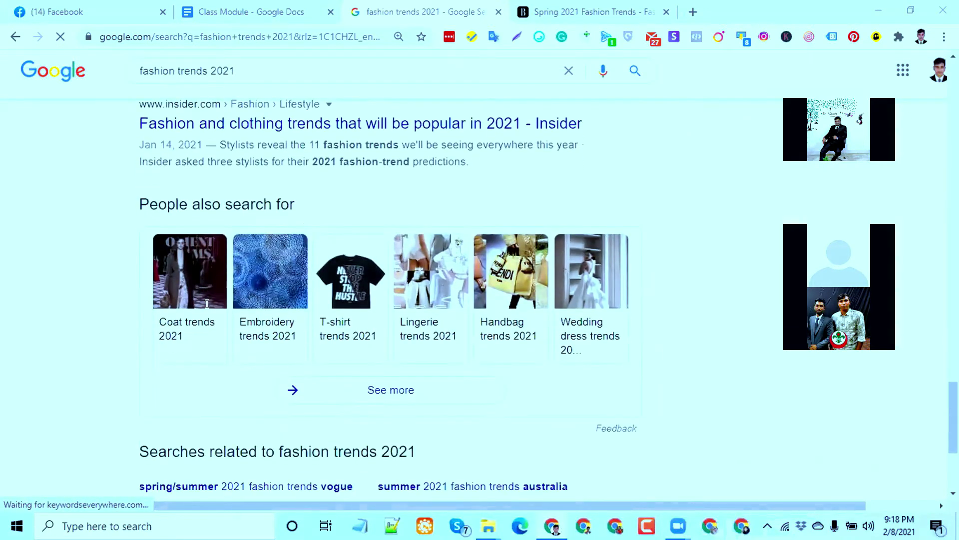
pyautogui.scroll(7, 207, 311)
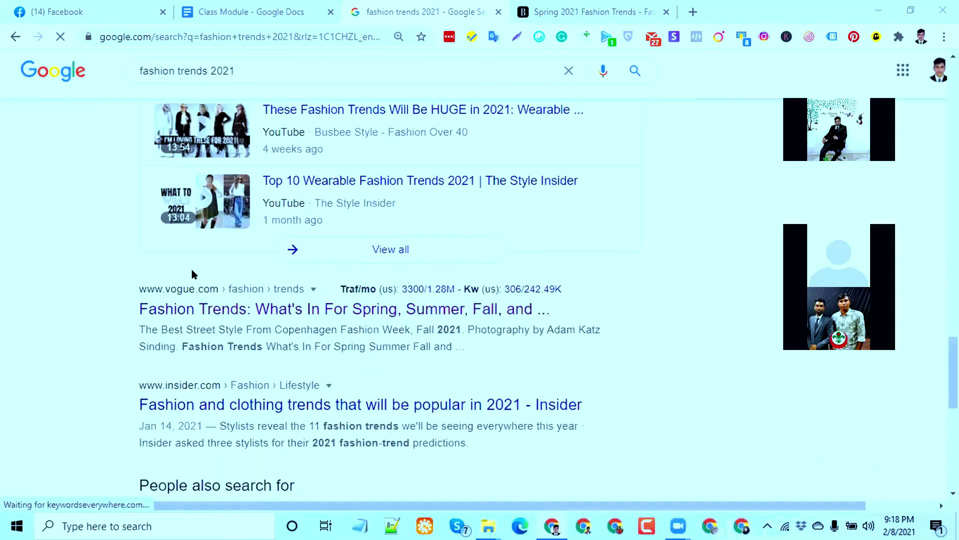
pyautogui.scroll(-7, 188, 273)
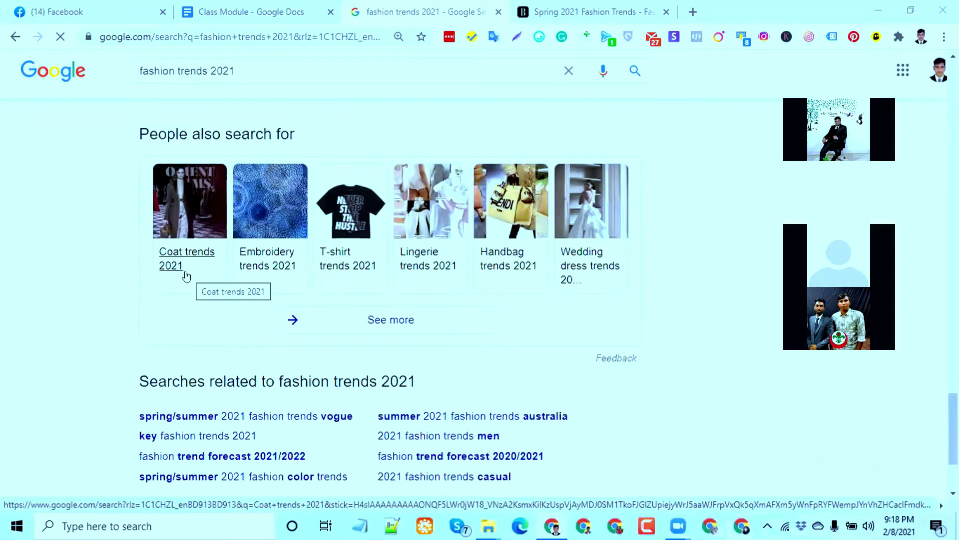
# Examine the results from the related searches back up to the ad, selecting the search term "fashion trends 2021" along the way.
pyautogui.scroll(-3, 187, 274)
pyautogui.scroll(4, 300, 342)
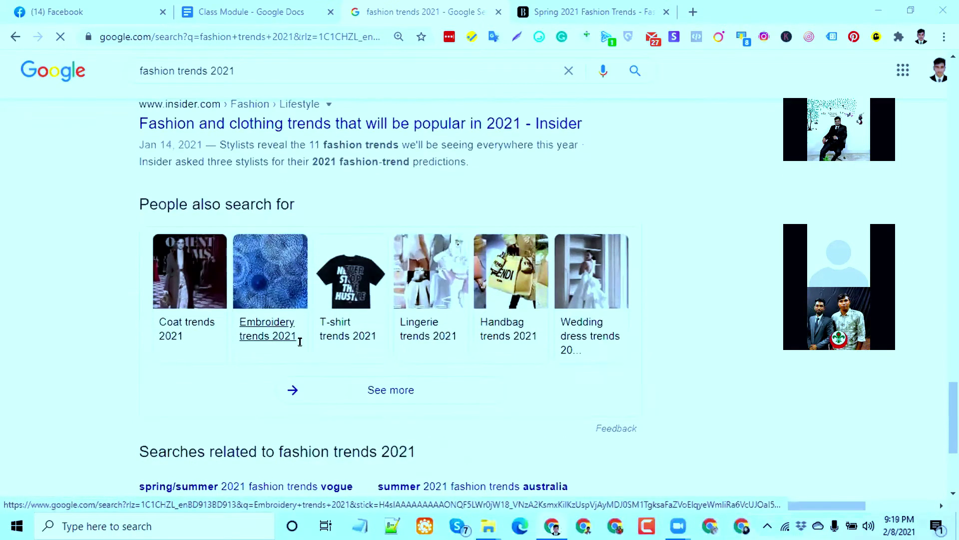
pyautogui.scroll(8, 300, 341)
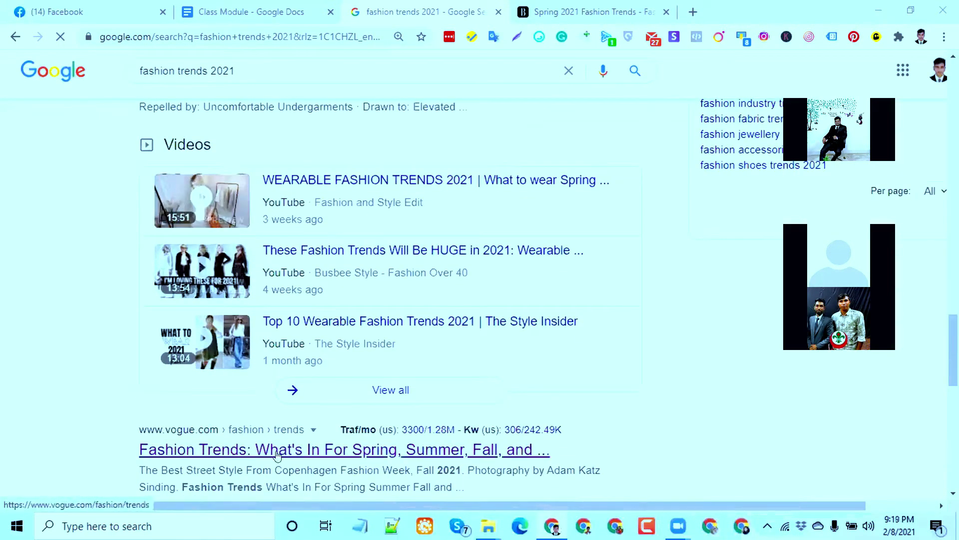
pyautogui.scroll(5, 275, 154)
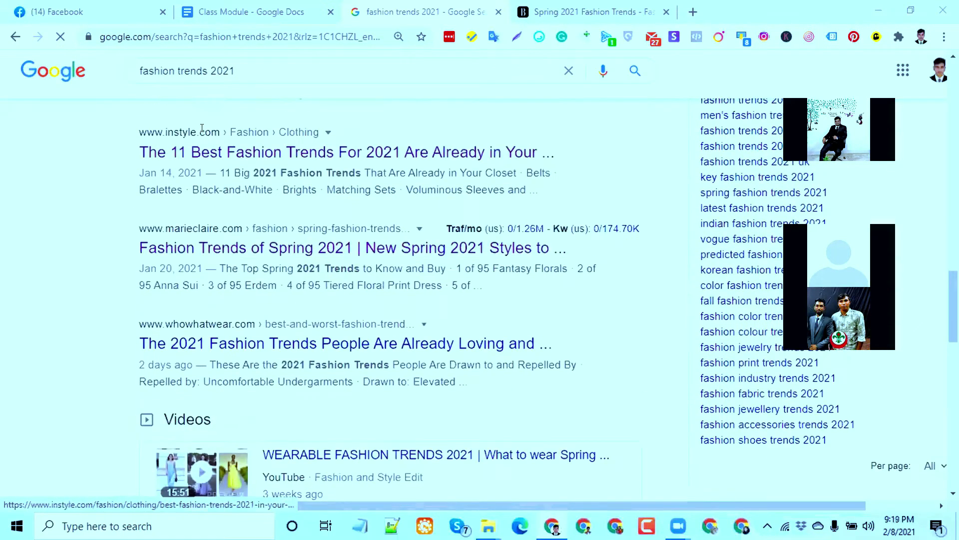
pyautogui.scroll(2, 202, 128)
pyautogui.tripleClick(188, 70)
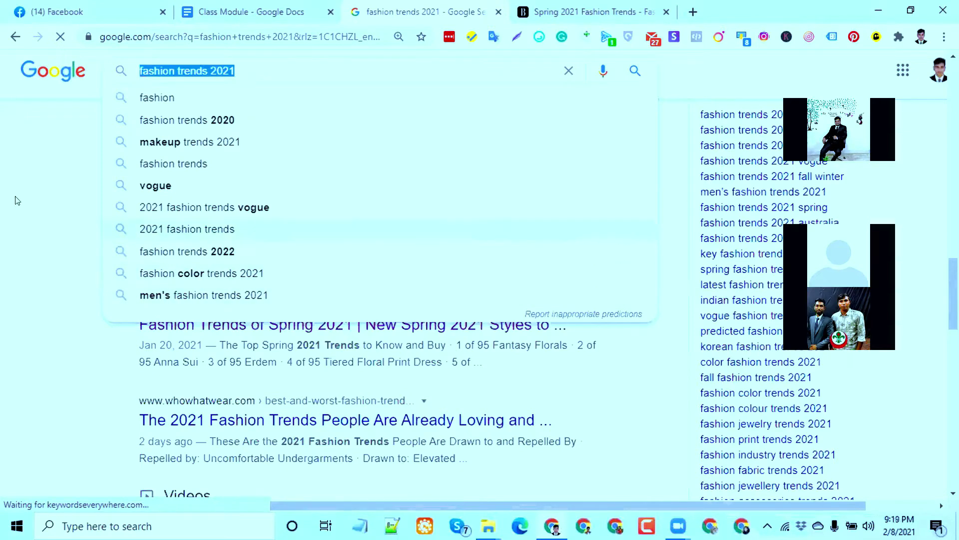
pyautogui.click(2, 171)
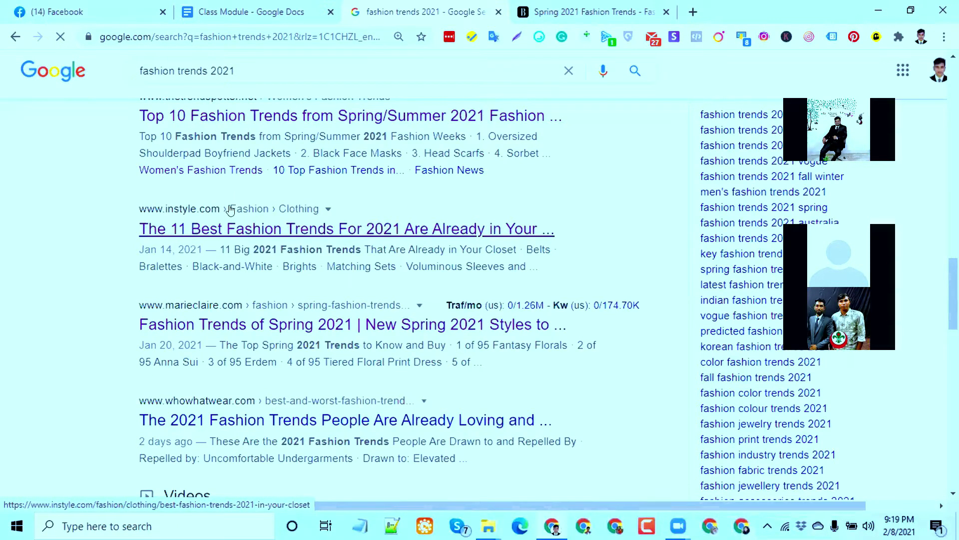
pyautogui.scroll(5, 265, 233)
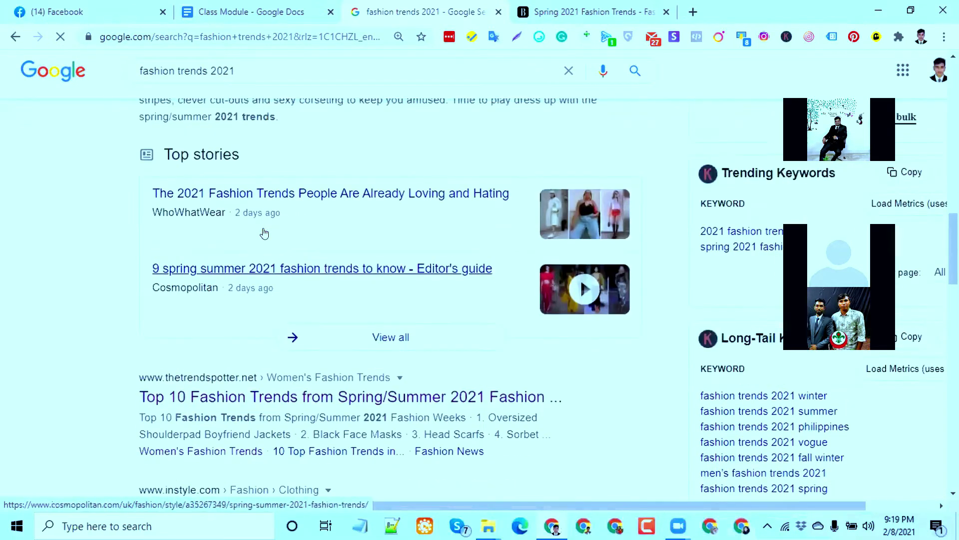
pyautogui.scroll(10, 265, 234)
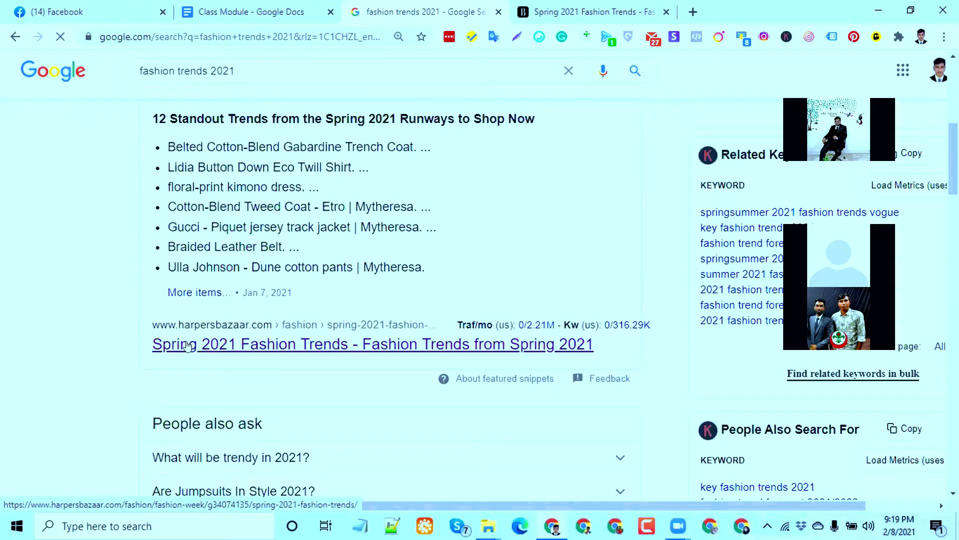
pyautogui.scroll(7, 188, 345)
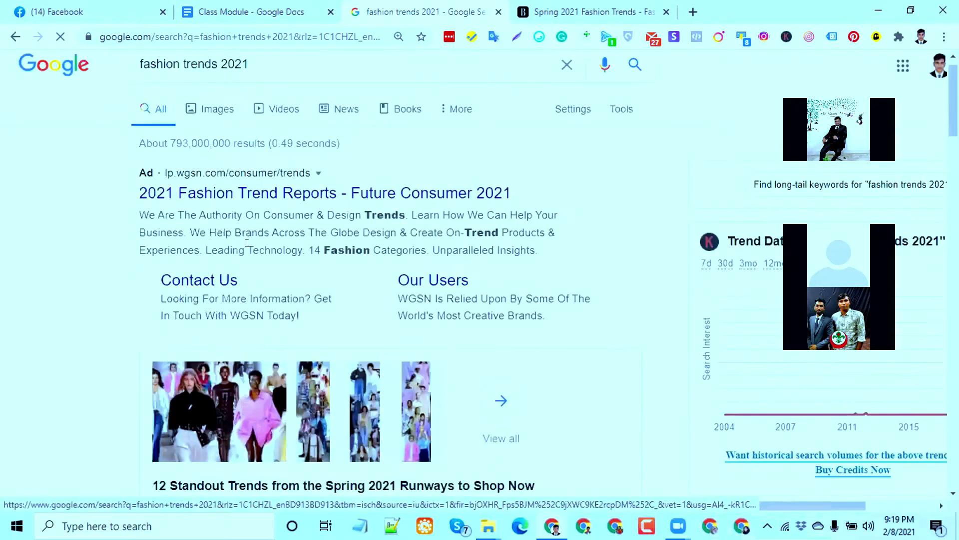
# Compare the featured snippet and its harpersbazaar.com source with the search term and the ad, highlighting the search term.
pyautogui.scroll(-4, 174, 322)
pyautogui.scroll(-5, 173, 322)
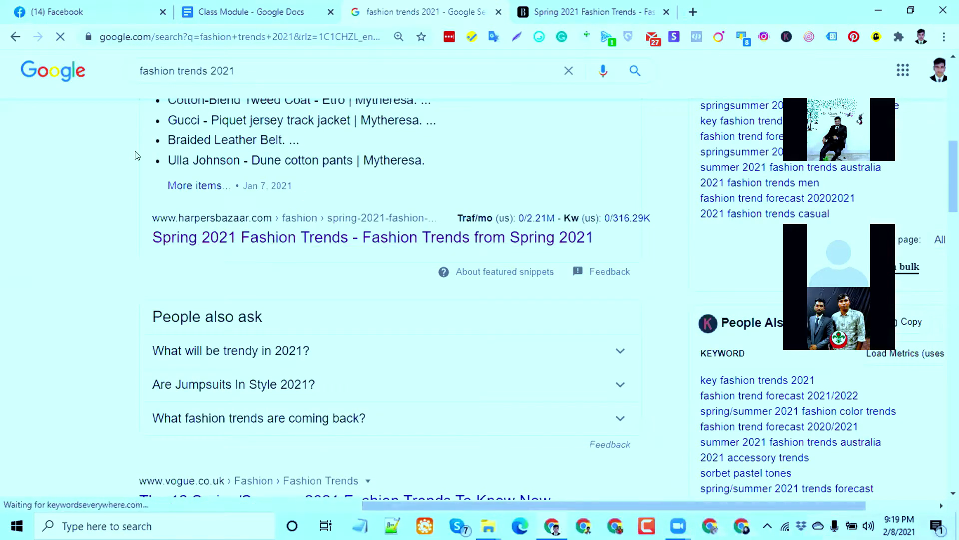
pyautogui.tripleClick(164, 71)
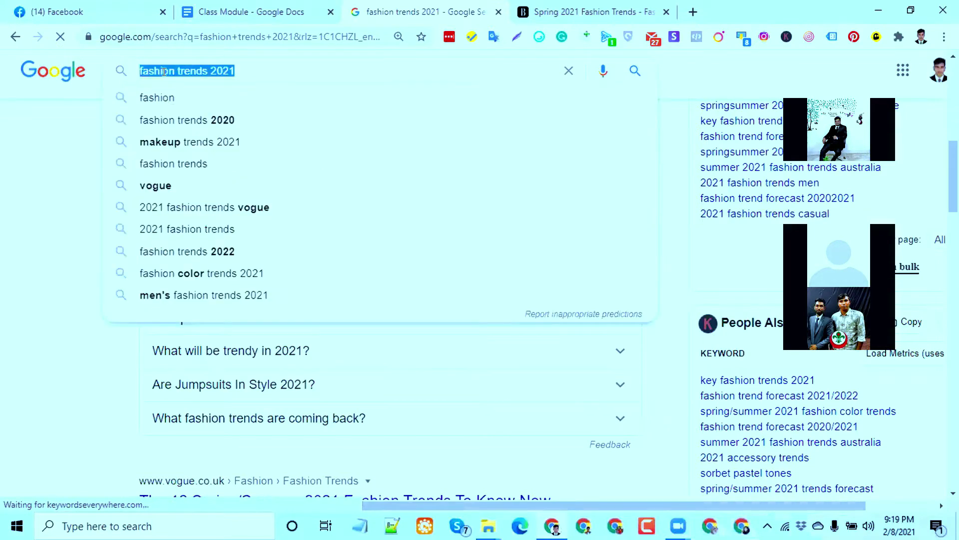
pyautogui.click(73, 146)
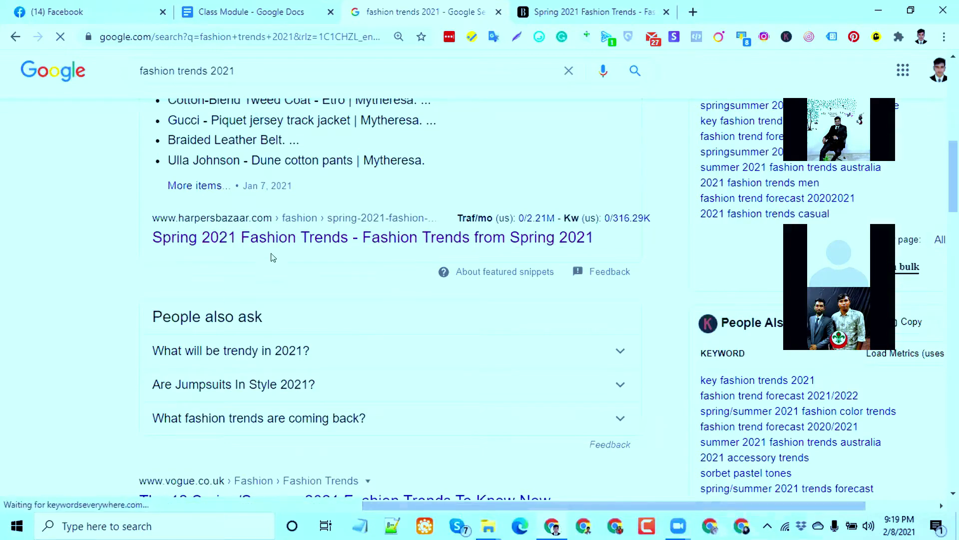
pyautogui.scroll(3, 184, 271)
pyautogui.scroll(5, 185, 271)
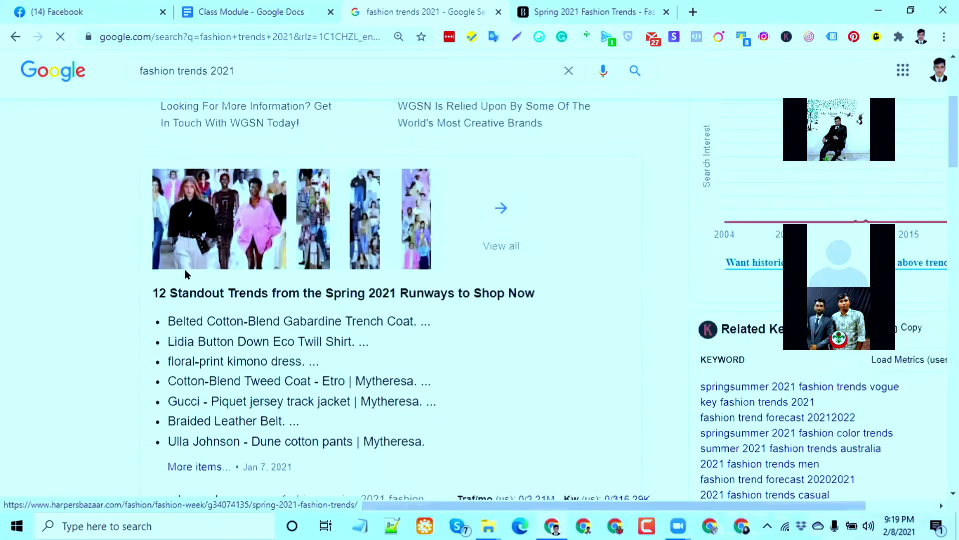
pyautogui.scroll(-8, 186, 266)
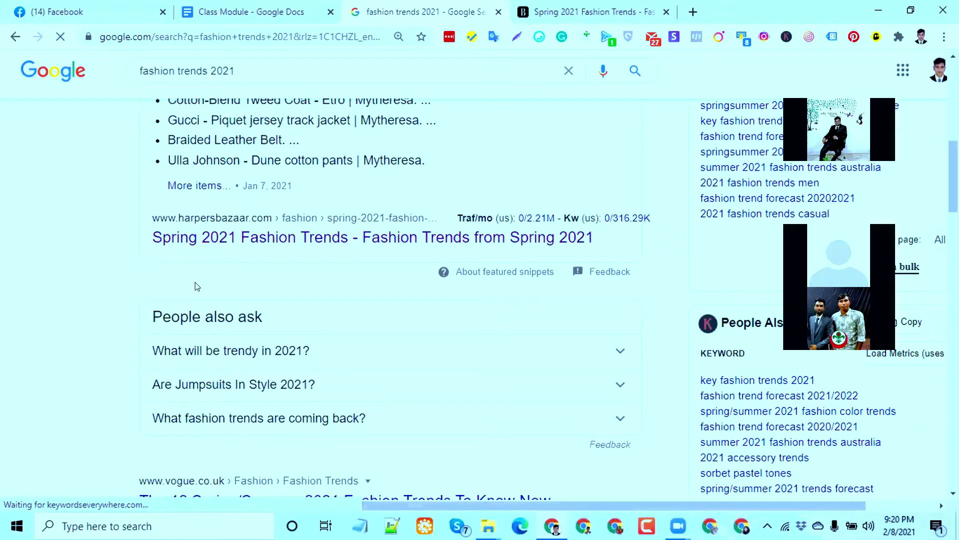
pyautogui.scroll(4, 176, 287)
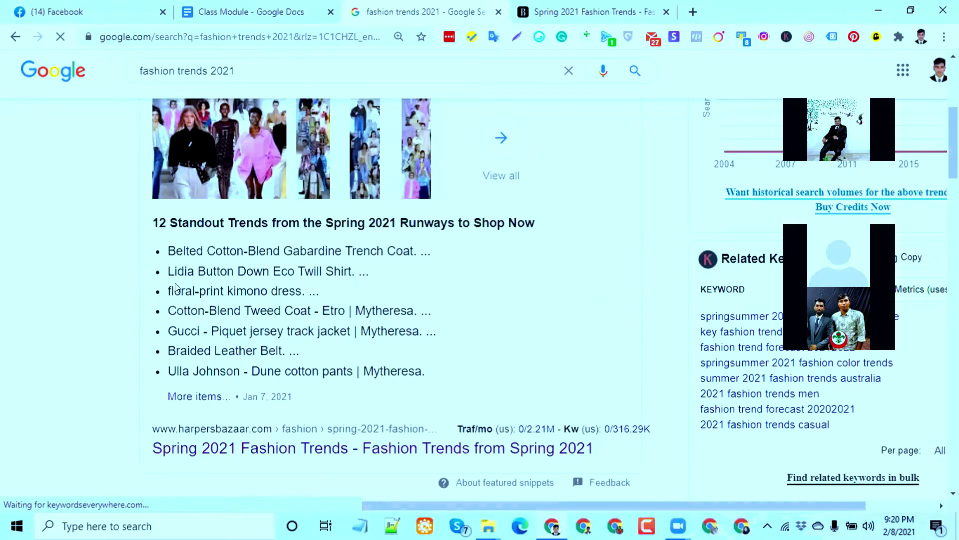
pyautogui.scroll(5, 174, 286)
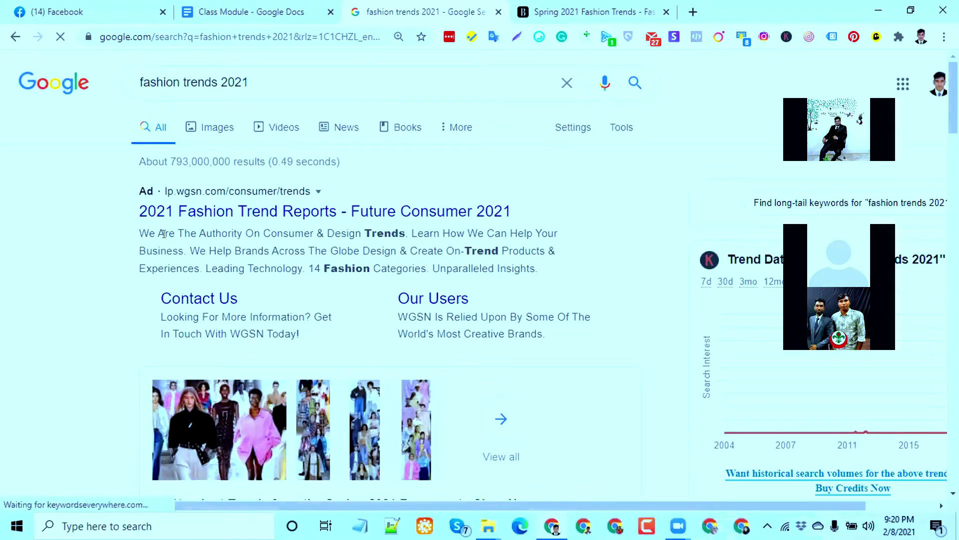
# Go to page 10 of the results and open "2021 - 2022 Spring / Summer Fashion Trends" in a new tab, switching to it.
pyautogui.scroll(-20, 195, 265)
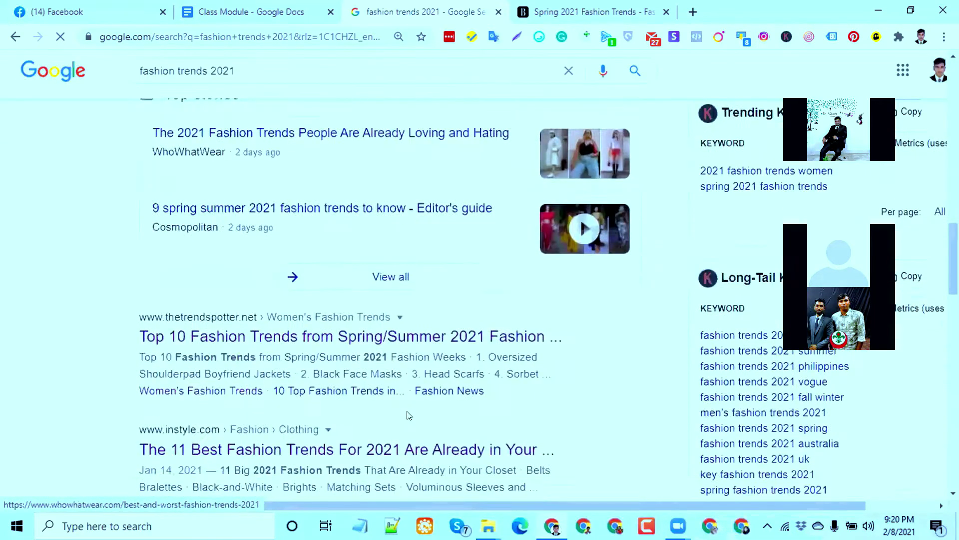
pyautogui.scroll(-1, 401, 423)
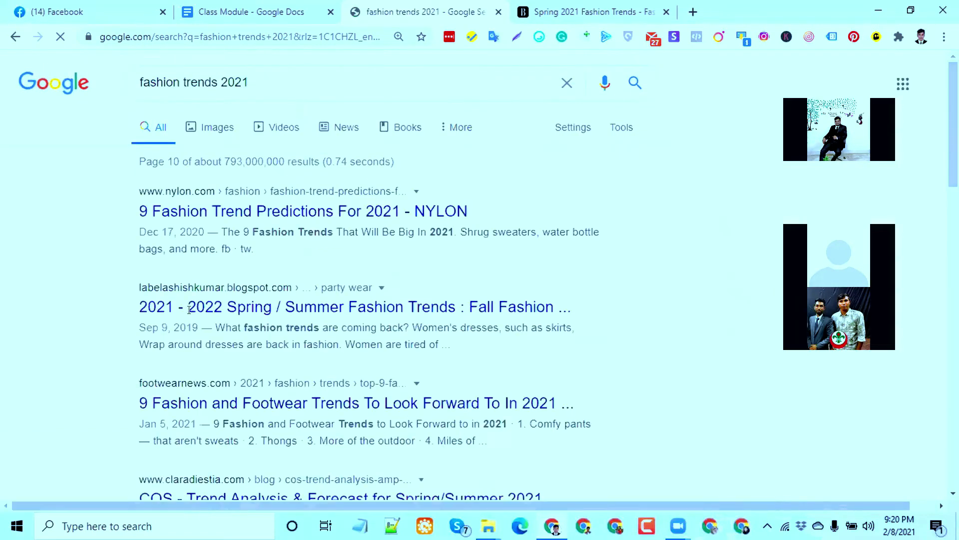
pyautogui.middleClick(306, 307)
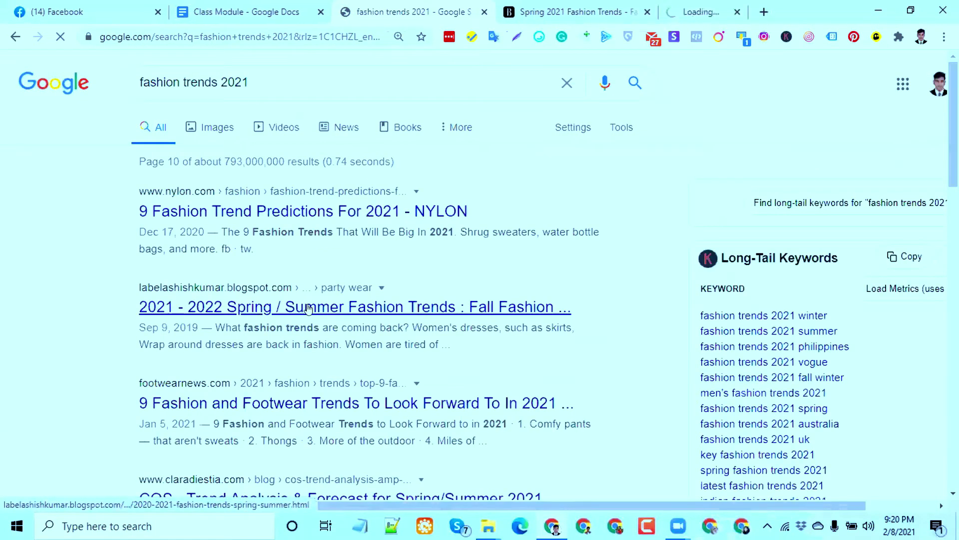
pyautogui.click(679, 8)
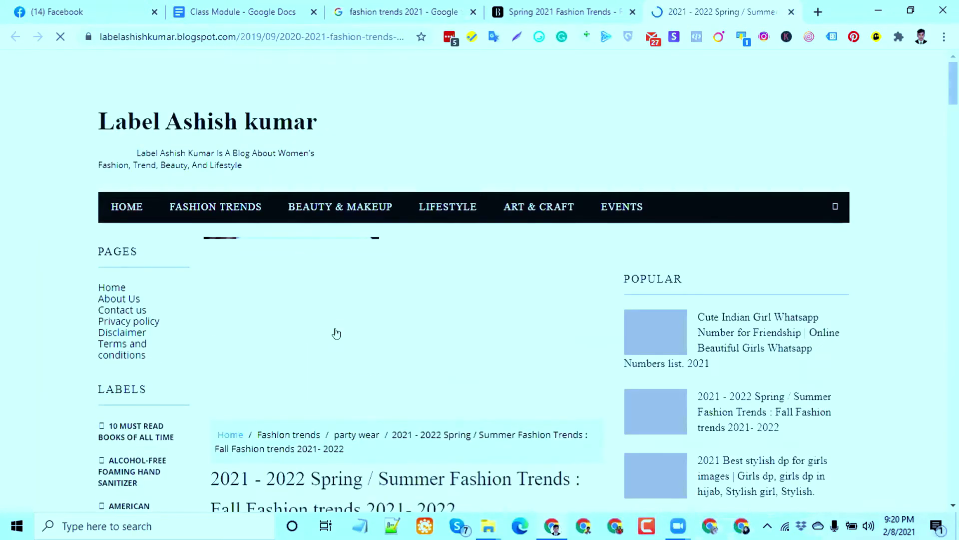
# Highlight "Fashion trends 2021" in the blog article's headline and return to the Google results.
pyautogui.scroll(-3, 338, 347)
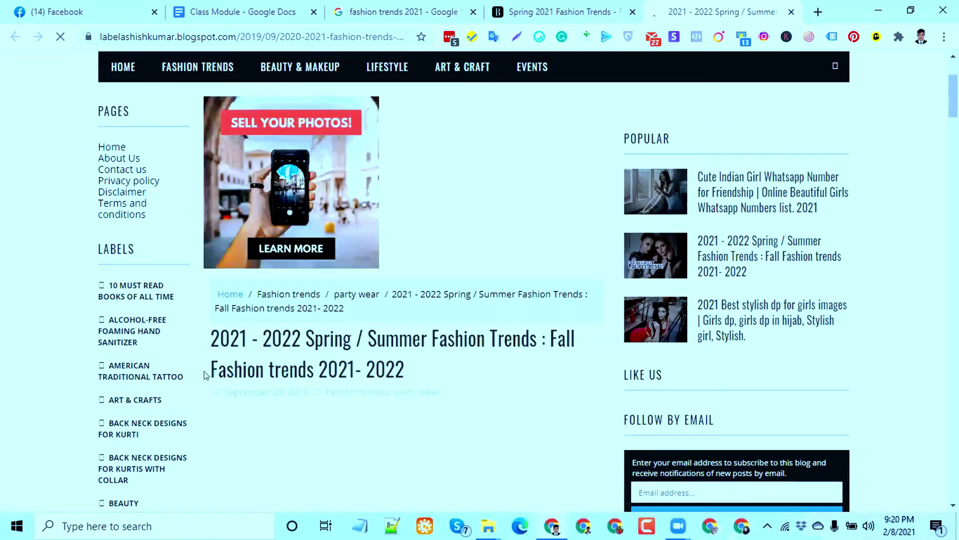
pyautogui.moveTo(221, 360); pyautogui.dragTo(349, 359)
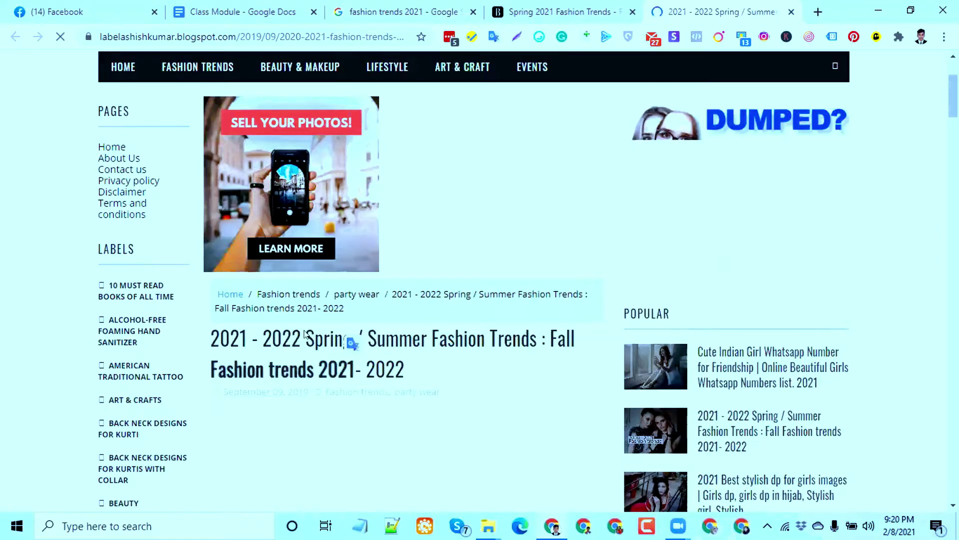
pyautogui.click(397, 11)
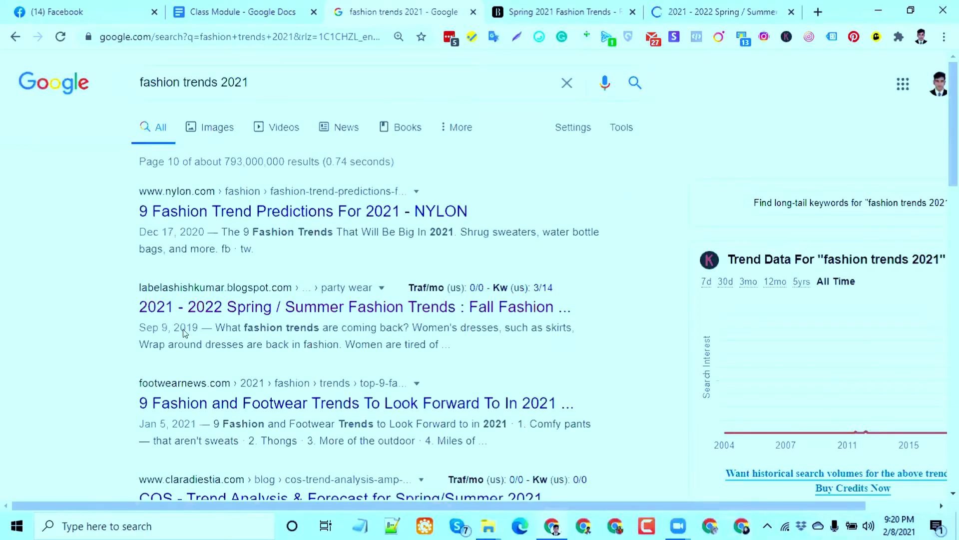
# Look through the listings on results page 10, open the previous results page and go back to page 10.
pyautogui.scroll(-8, 184, 312)
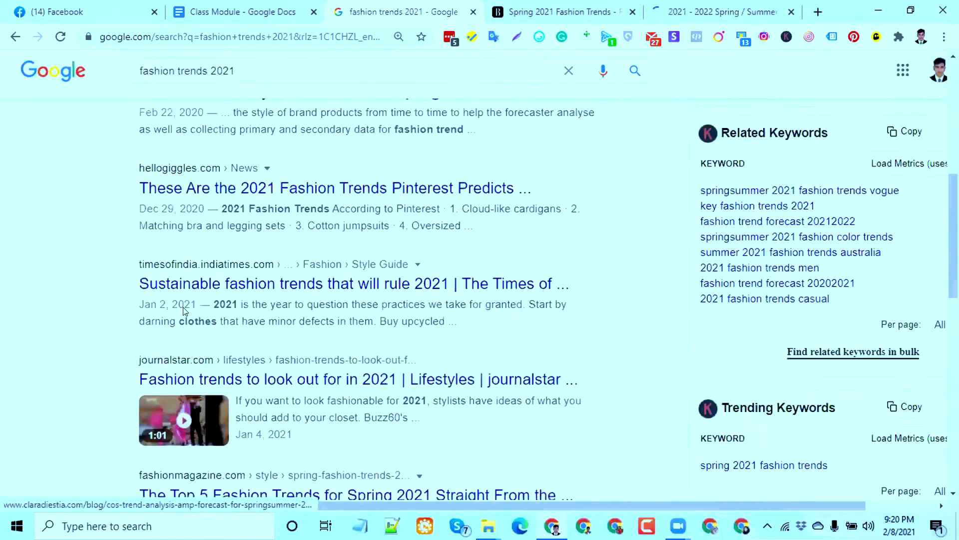
pyautogui.scroll(-10, 184, 312)
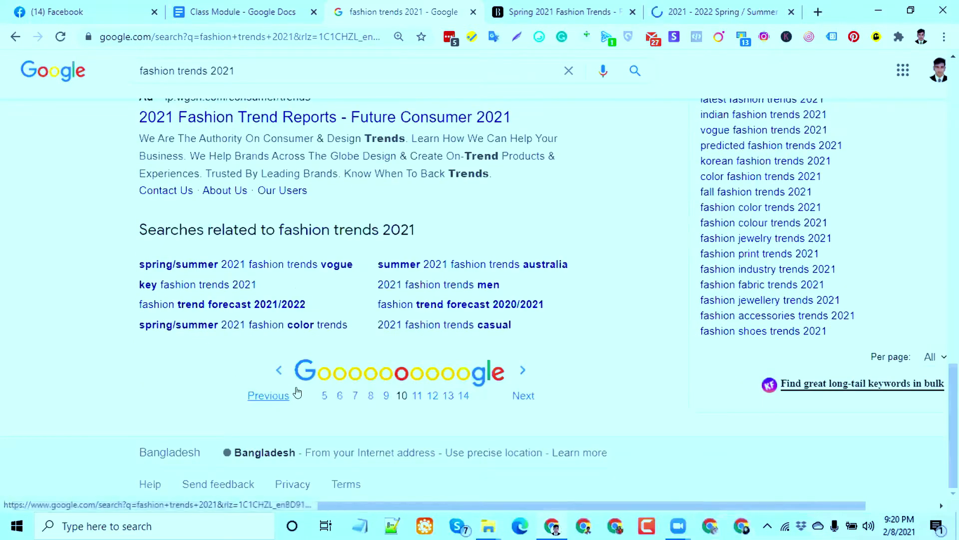
pyautogui.click(265, 394)
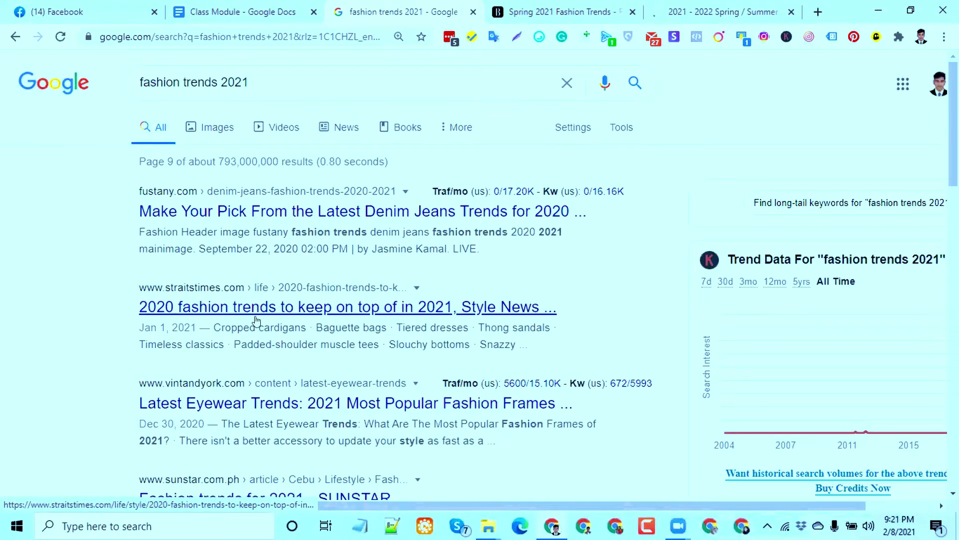
pyautogui.click(8, 39)
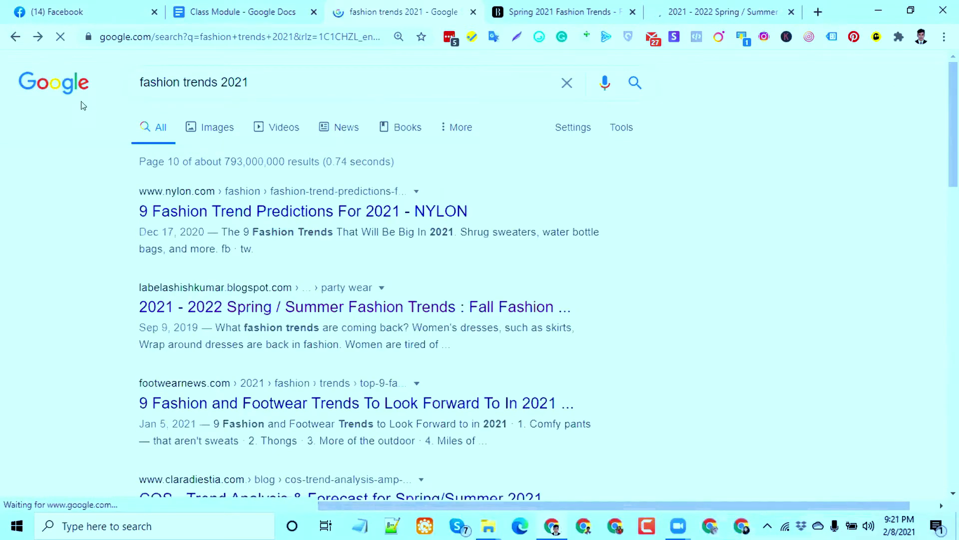
# Rerun the "fashion trends 2021" search to show its first results page and close the two opened article tabs.
pyautogui.click(223, 69)
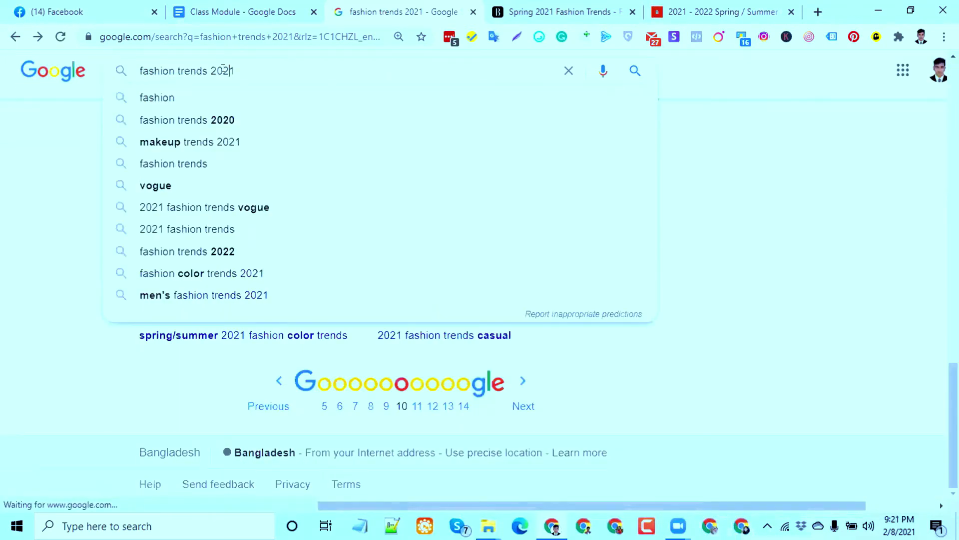
pyautogui.rightClick(377, 14)
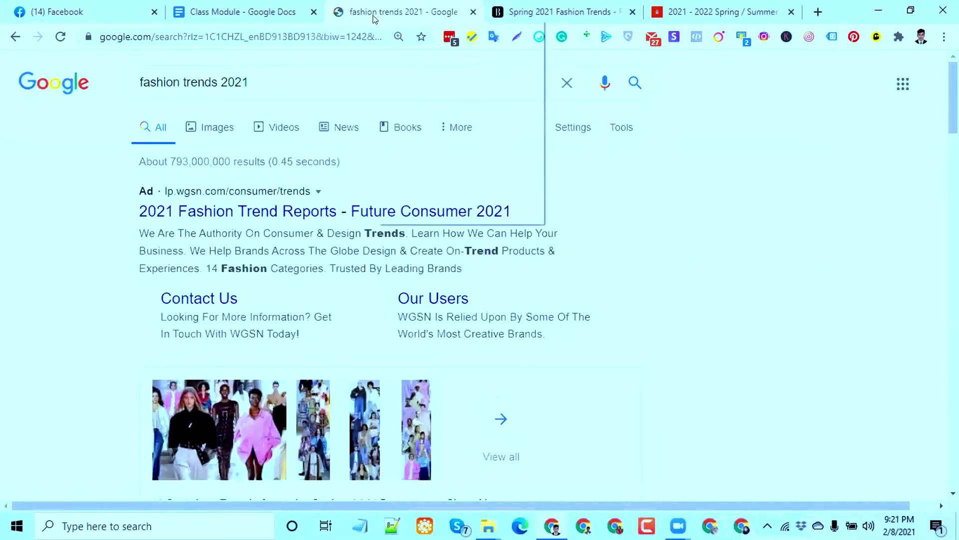
pyautogui.click(442, 214)
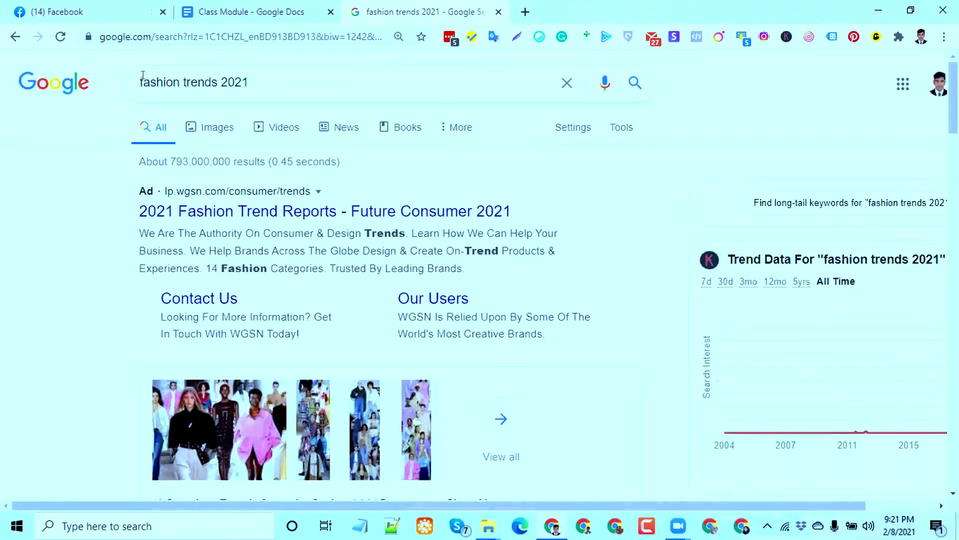
# Highlight the search term and examine the first results page from the featured snippet down to the website listings.
pyautogui.moveTo(150, 82); pyautogui.dragTo(249, 82)
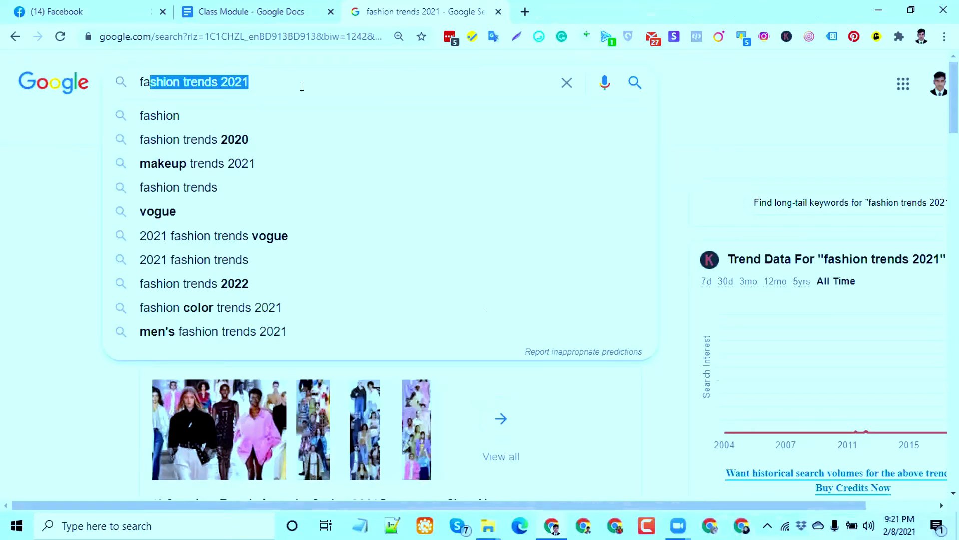
pyautogui.click(25, 144)
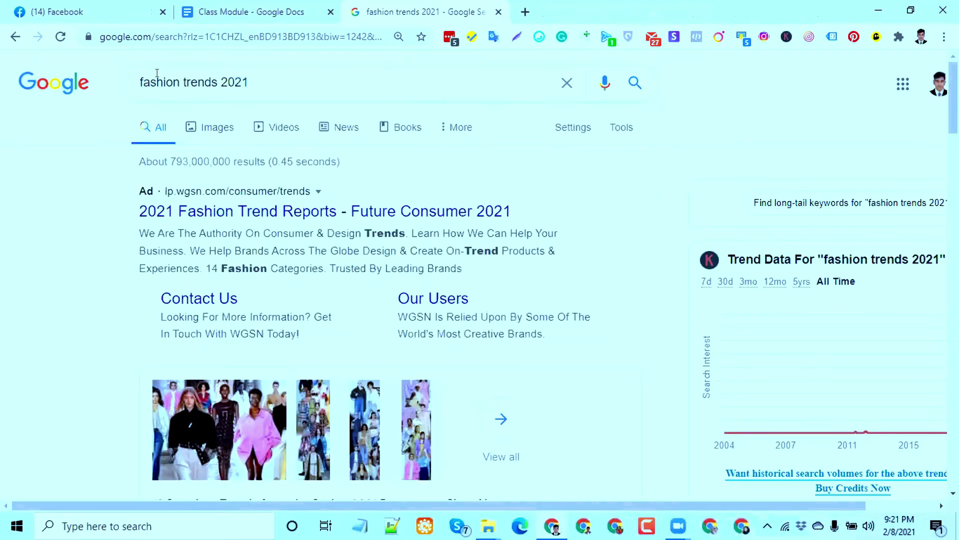
pyautogui.scroll(-7, 130, 226)
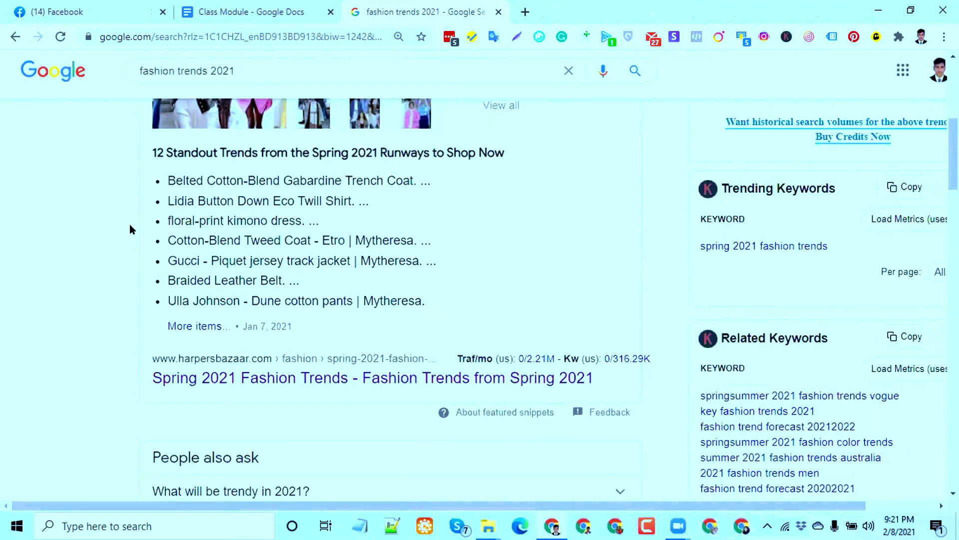
pyautogui.scroll(-4, 153, 184)
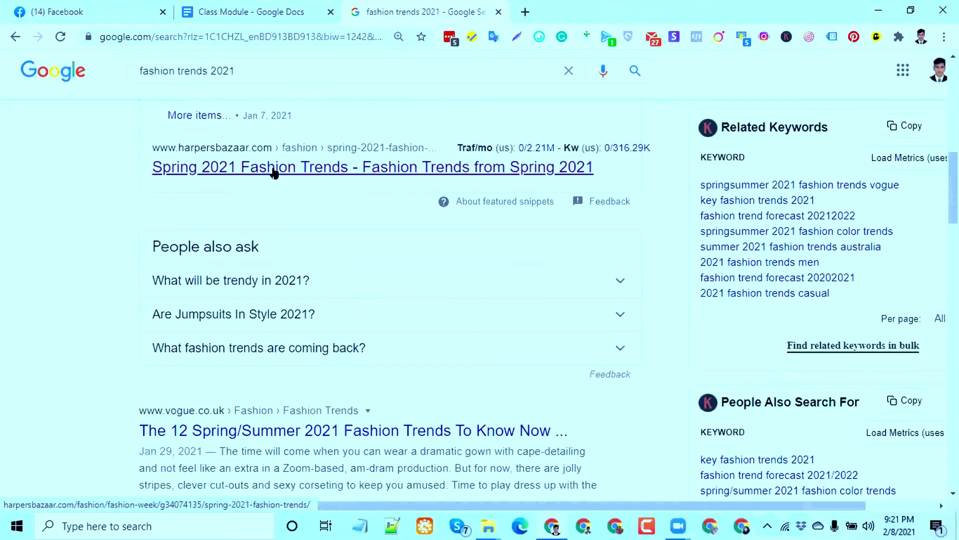
pyautogui.scroll(-3, 253, 175)
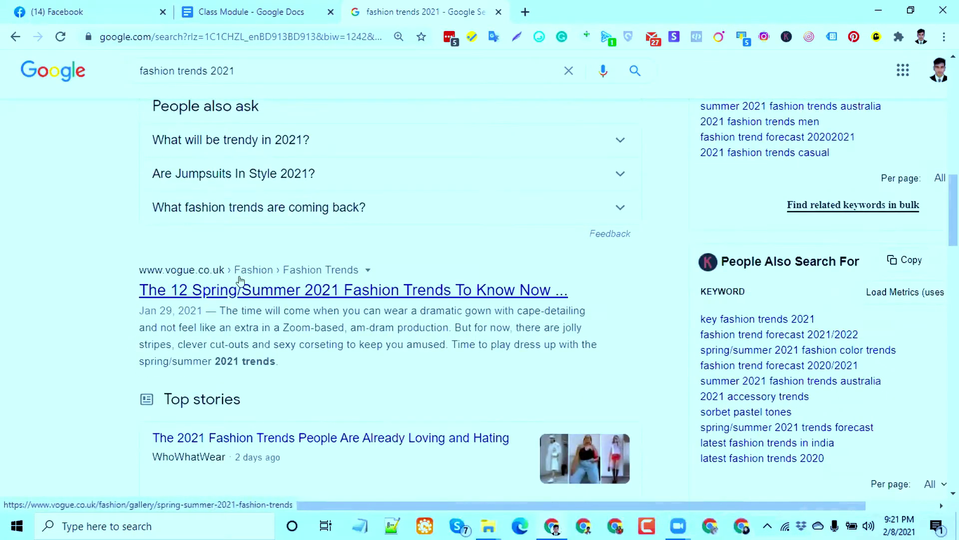
pyautogui.scroll(-15, 242, 302)
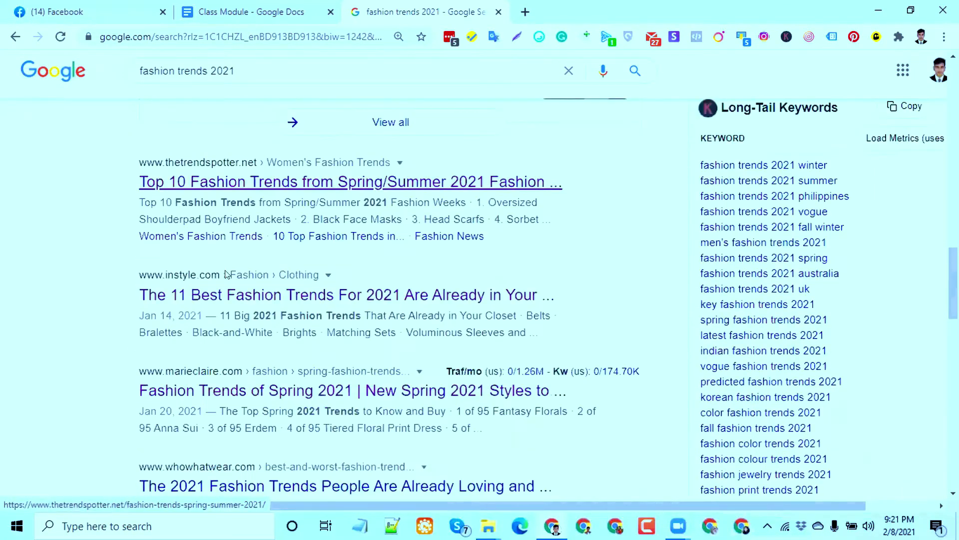
# Look over the first-page listings and open the featured Harper's Bazaar article "Spring 2021 Fashion Trends" in a new tab.
pyautogui.scroll(-9, 223, 275)
pyautogui.scroll(11, 220, 272)
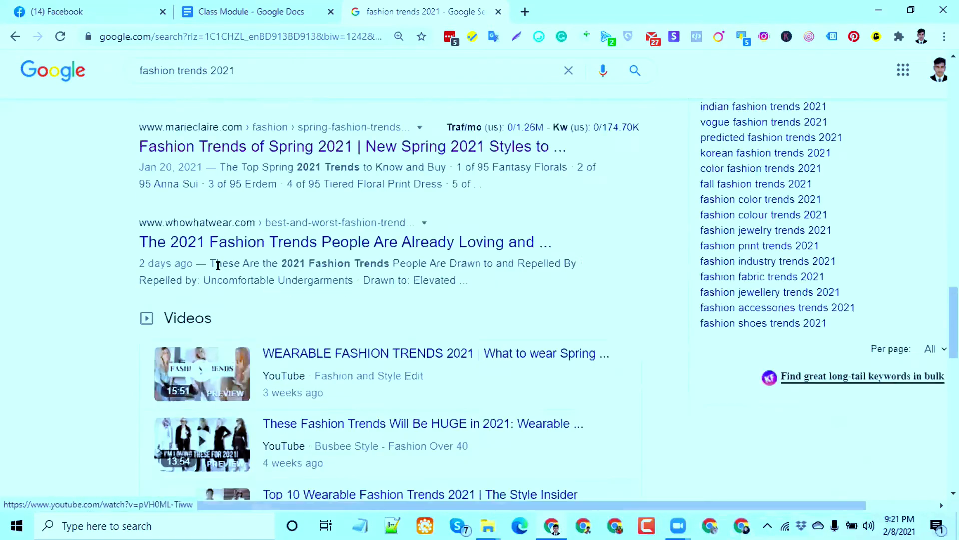
pyautogui.scroll(20, 218, 270)
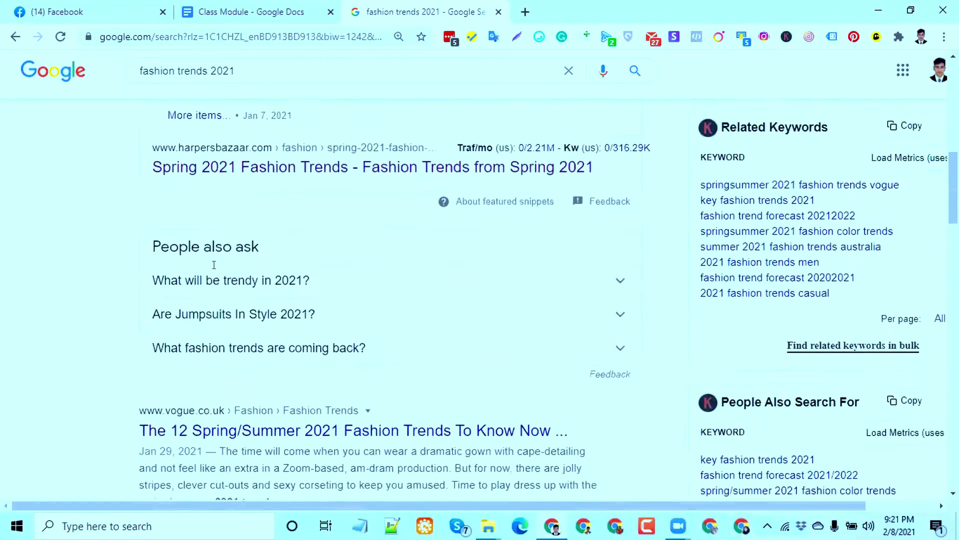
pyautogui.middleClick(242, 389)
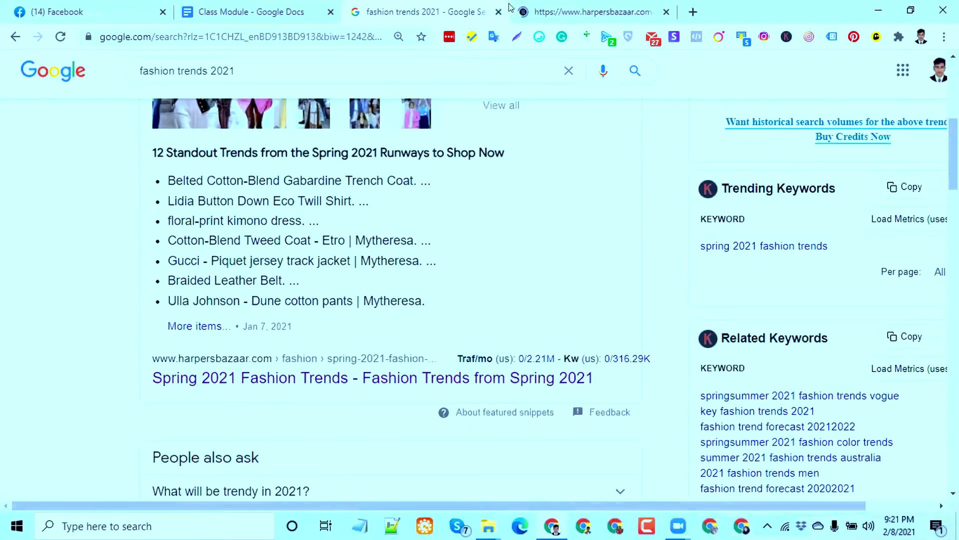
pyautogui.click(534, 8)
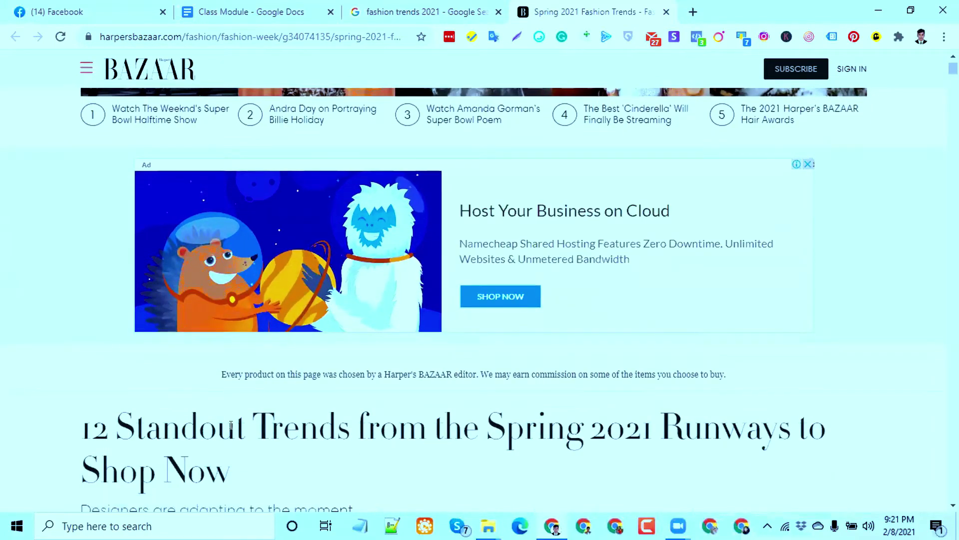
# Skim the Harper's Bazaar article, highlighting its introductory paragraph and the "Good Trench" paragraph, and go back up towards the headline.
pyautogui.scroll(-8, 219, 415)
pyautogui.scroll(-8, 223, 424)
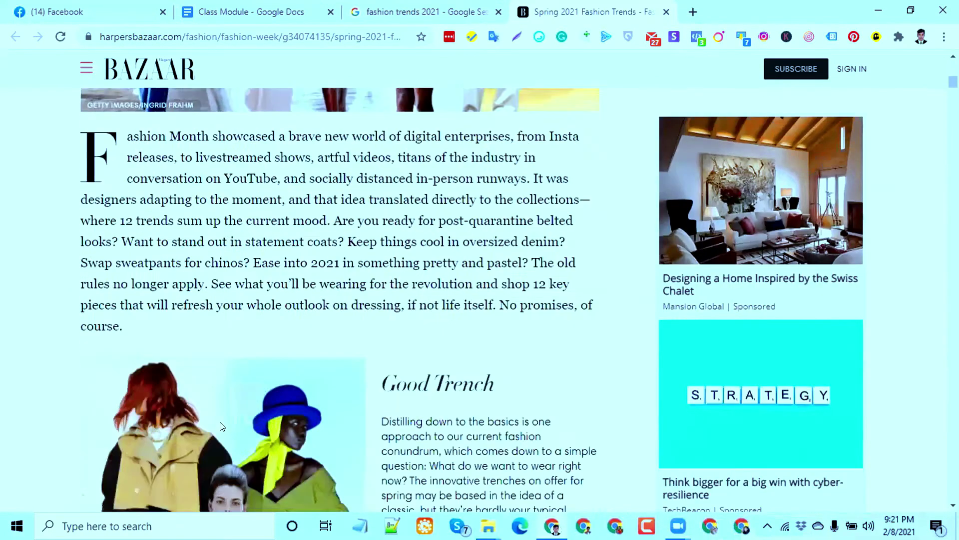
pyautogui.scroll(4, 326, 364)
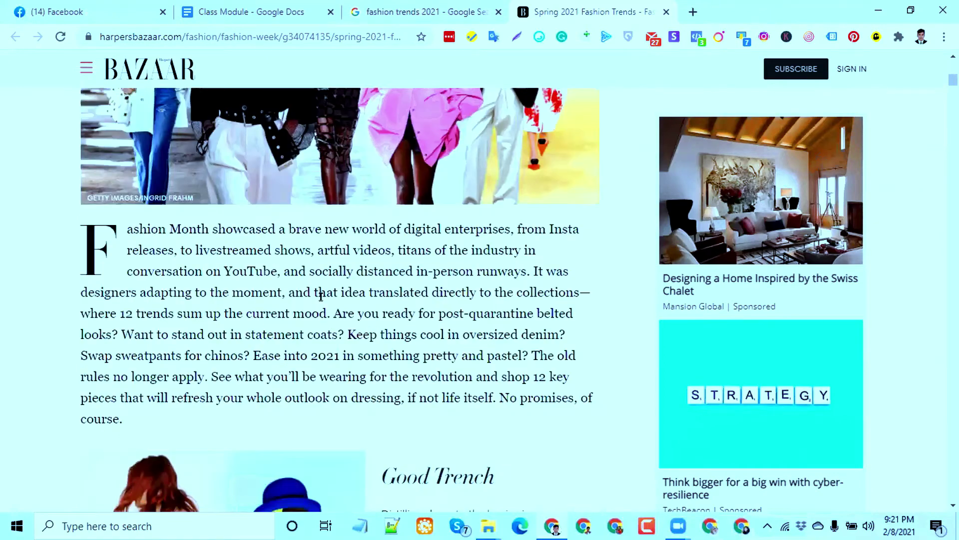
pyautogui.tripleClick(349, 288)
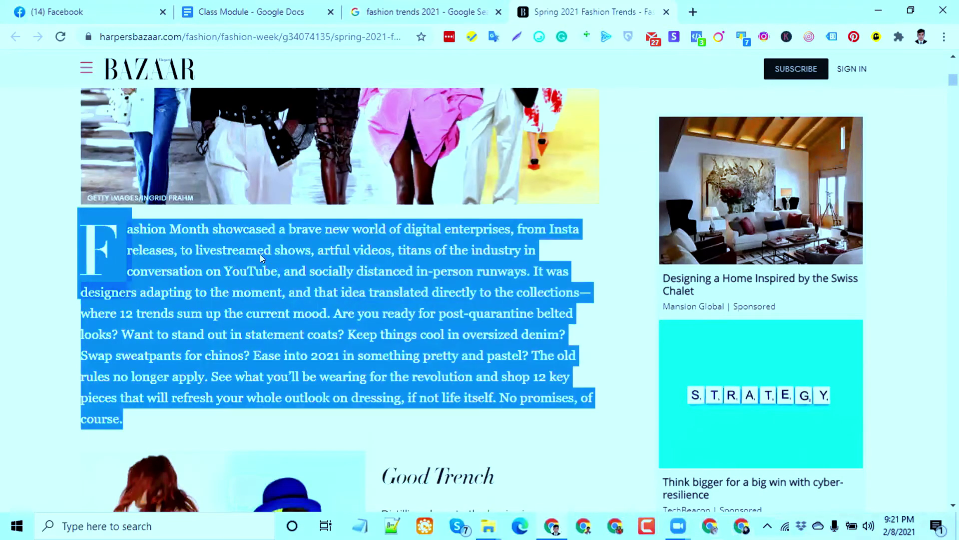
pyautogui.scroll(-7, 455, 426)
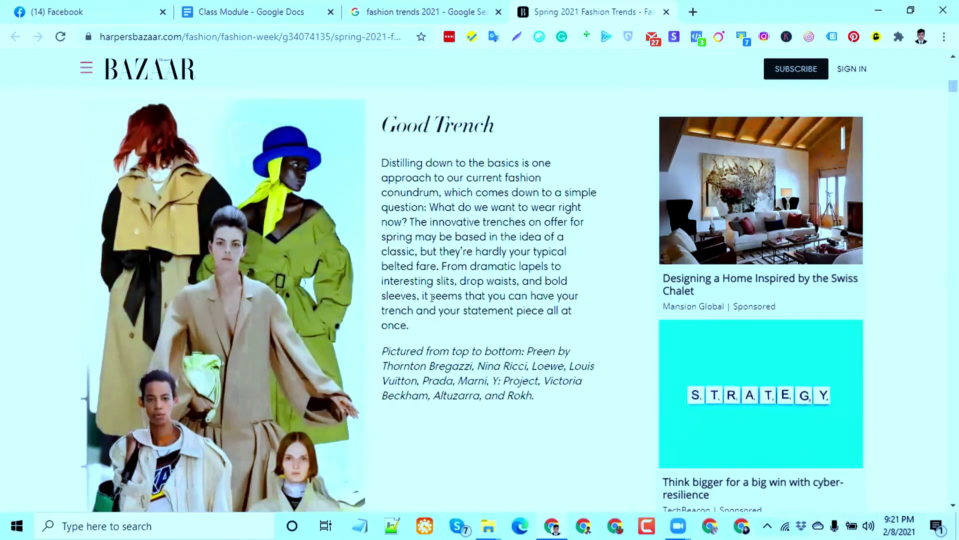
pyautogui.tripleClick(432, 297)
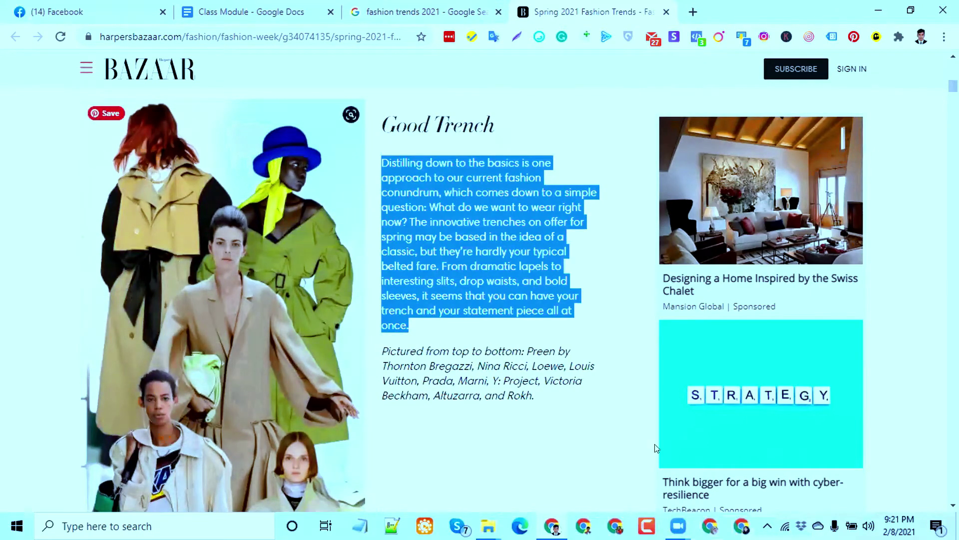
pyautogui.scroll(12, 388, 345)
pyautogui.scroll(9, 388, 345)
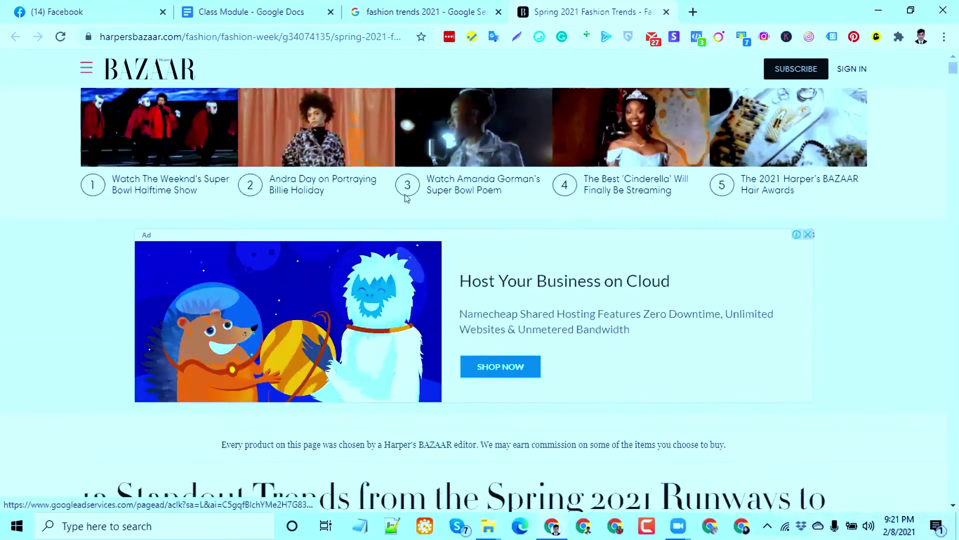
# Return to the Google results, review the ad and featured snippet, and check the search suggestions for "fashion trends 2021".
pyautogui.click(425, 11)
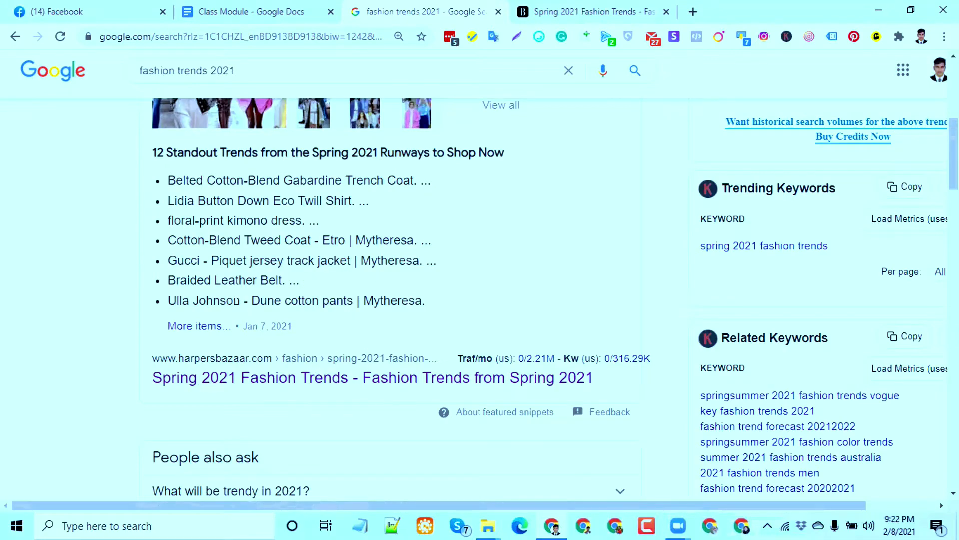
pyautogui.scroll(7, 267, 312)
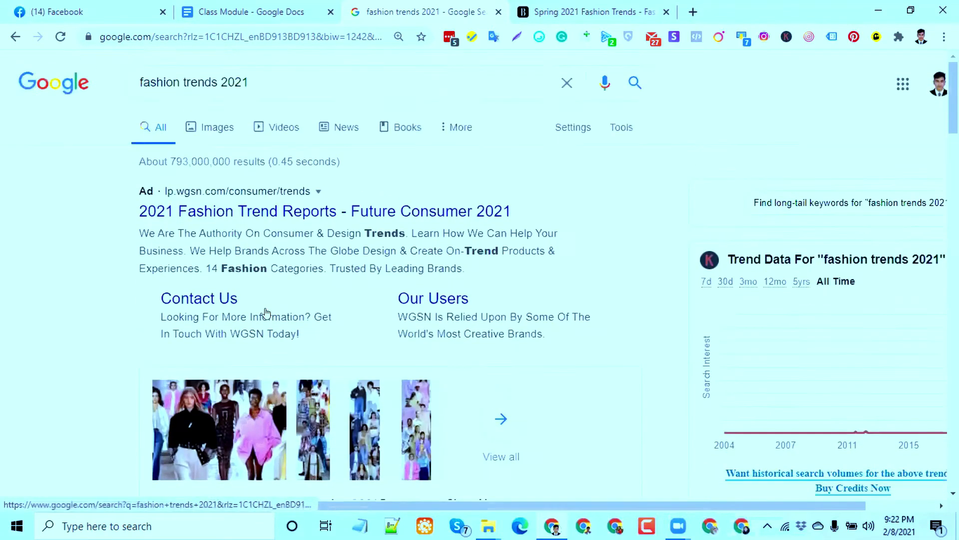
pyautogui.scroll(-7, 267, 308)
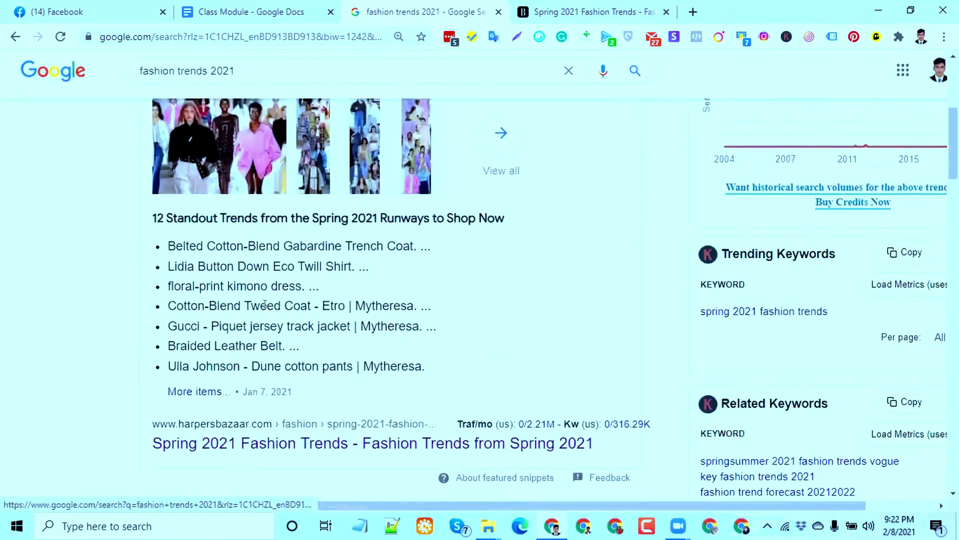
pyautogui.scroll(-4, 267, 311)
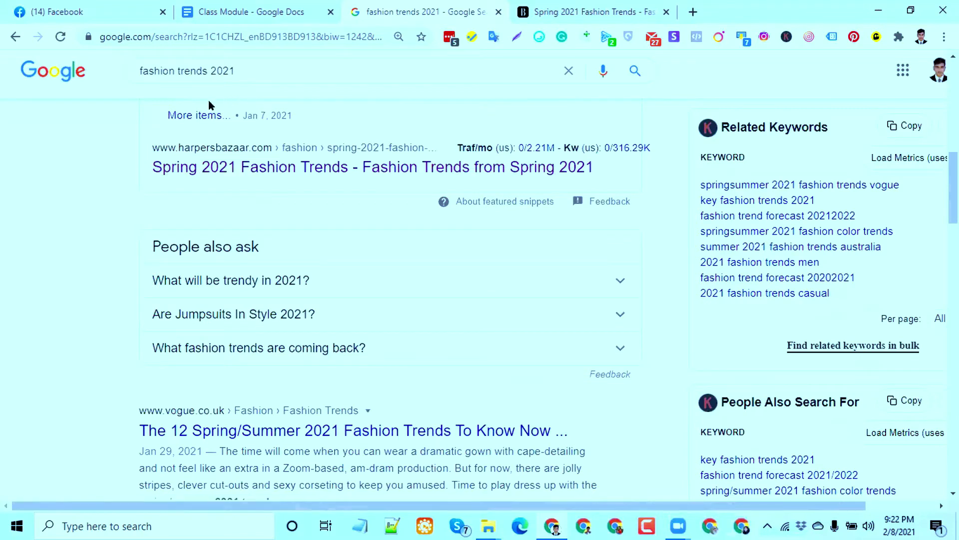
pyautogui.scroll(8, 209, 97)
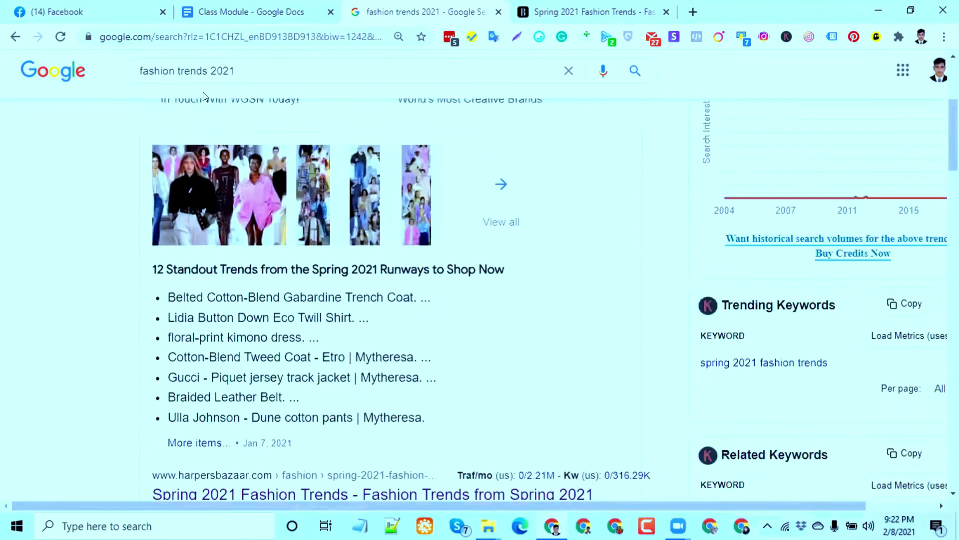
pyautogui.scroll(2, 230, 85)
pyautogui.click(235, 83)
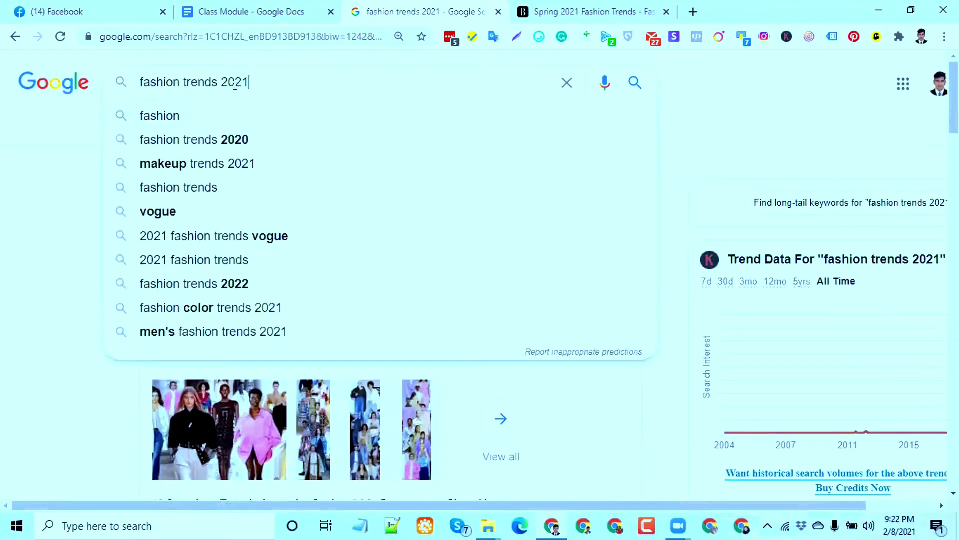
pyautogui.click(68, 131)
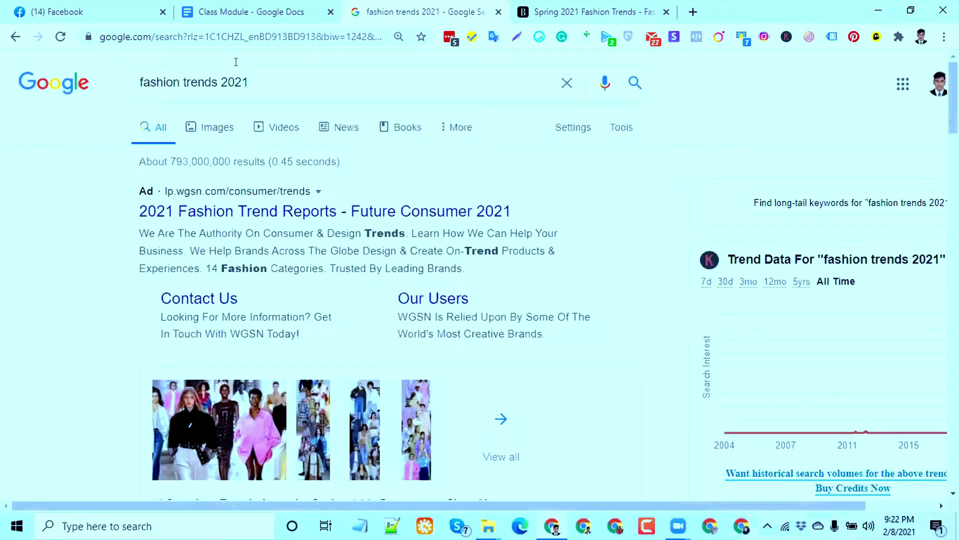
# Close the Harper's Bazaar tab and look through the first results page down to the page numbers and back to the featured snippet.
pyautogui.rightClick(372, 4)
pyautogui.click(454, 199)
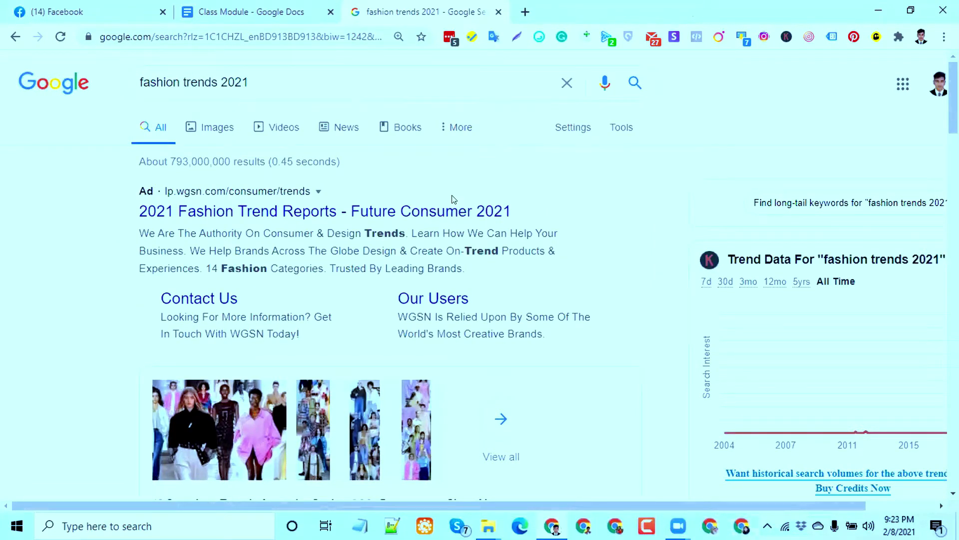
pyautogui.scroll(-20, 454, 198)
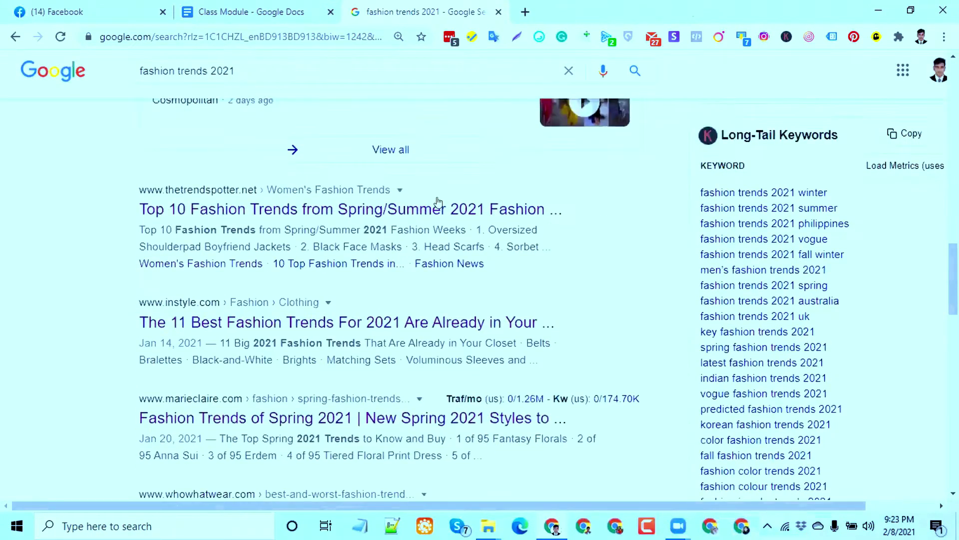
pyautogui.scroll(-8, 433, 200)
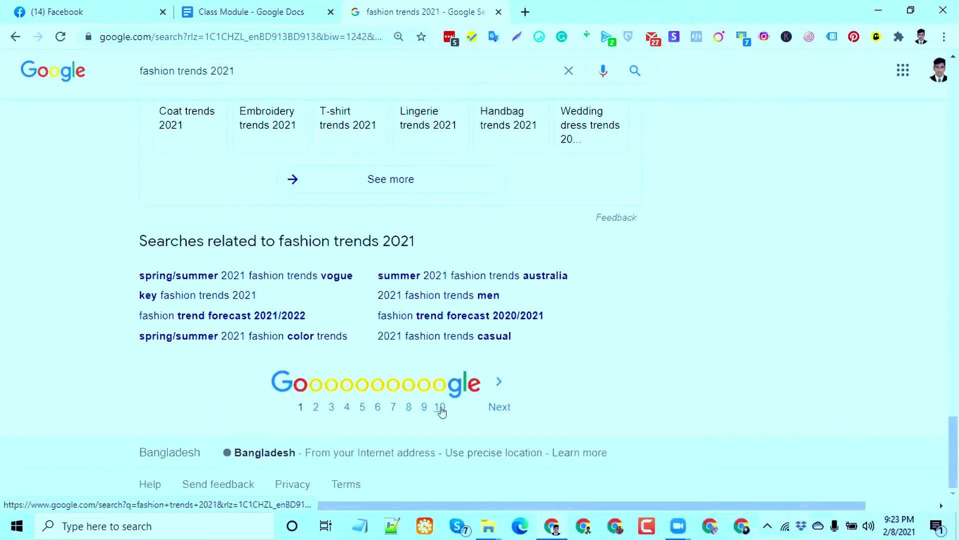
pyautogui.scroll(15, 425, 387)
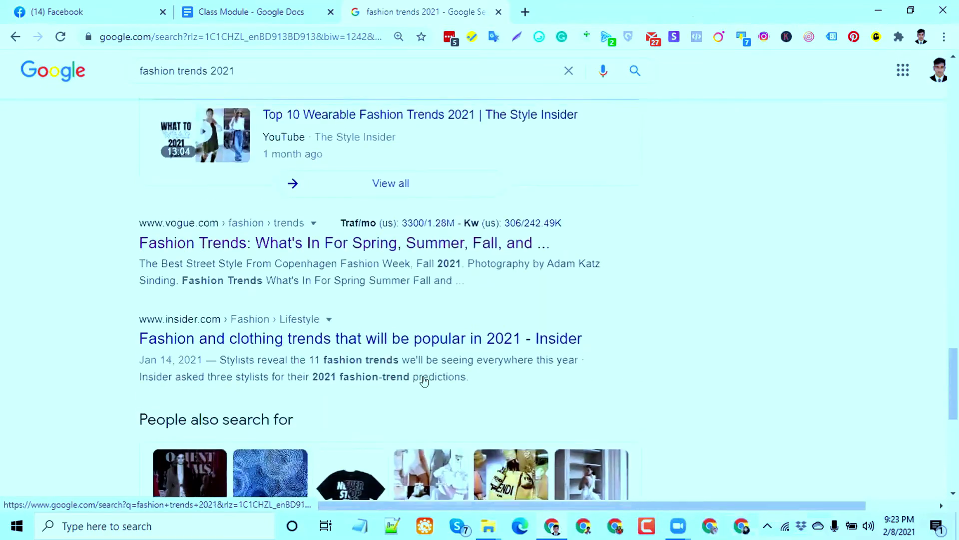
pyautogui.scroll(12, 424, 381)
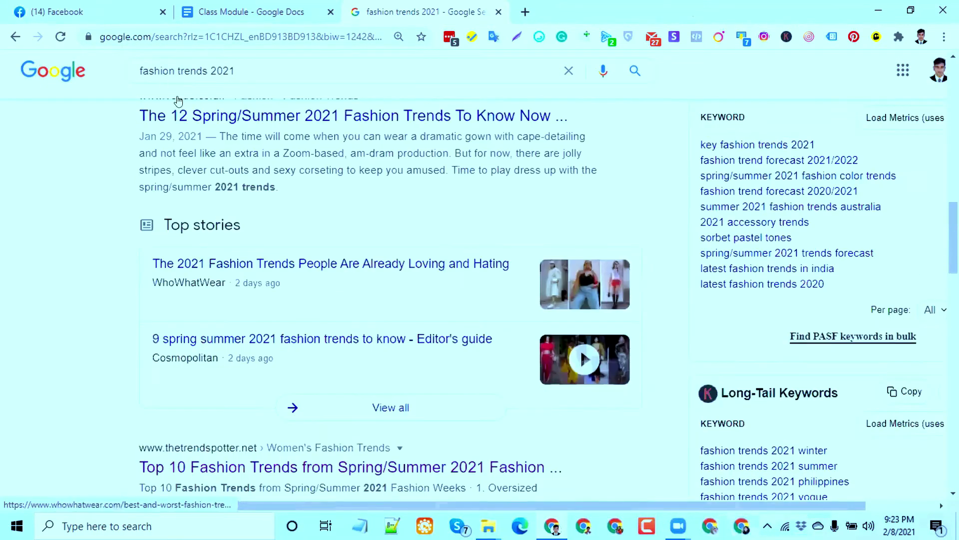
pyautogui.scroll(4, 175, 100)
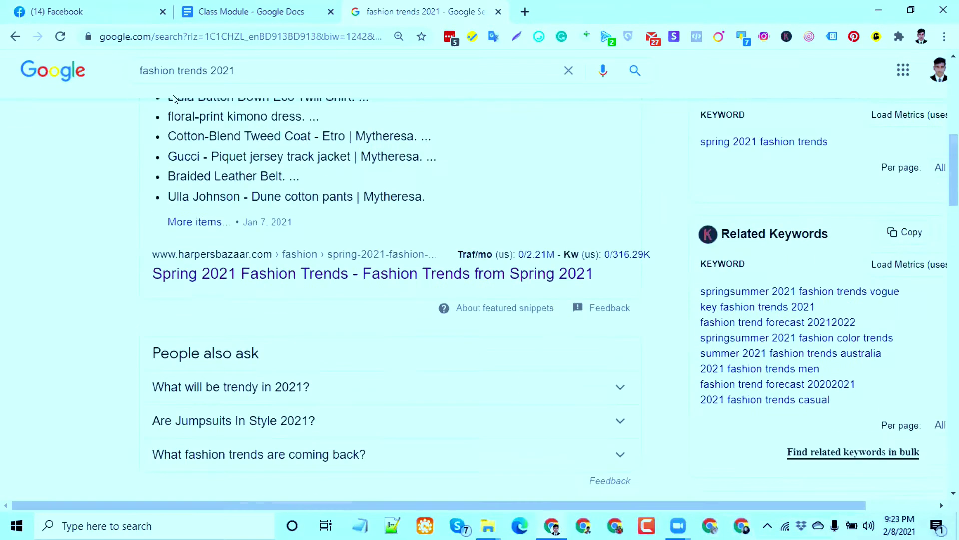
pyautogui.scroll(1, 176, 99)
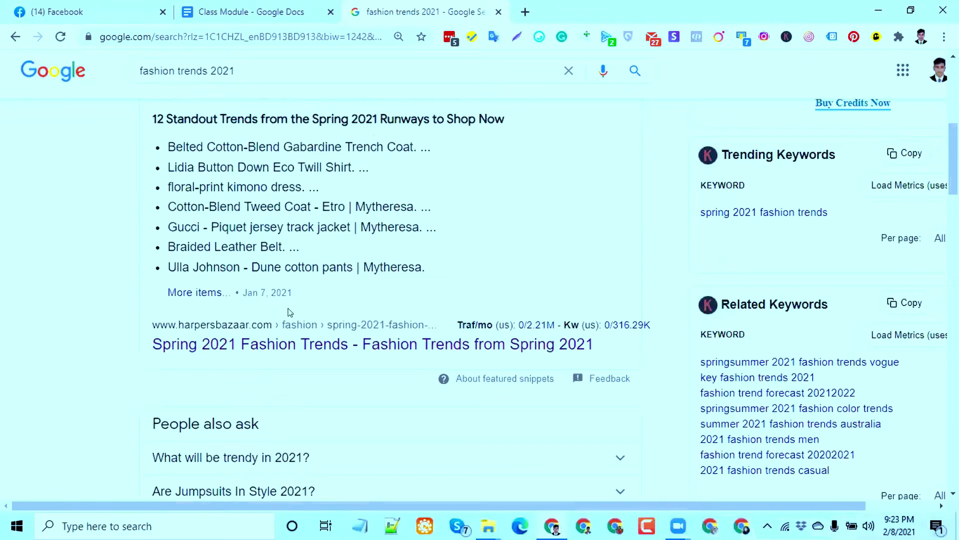
# Open the Harper's Bazaar, Vogue UK, The Trend Spotter and InStyle results in separate new tabs.
pyautogui.middleClick(292, 341)
pyautogui.scroll(-3, 289, 335)
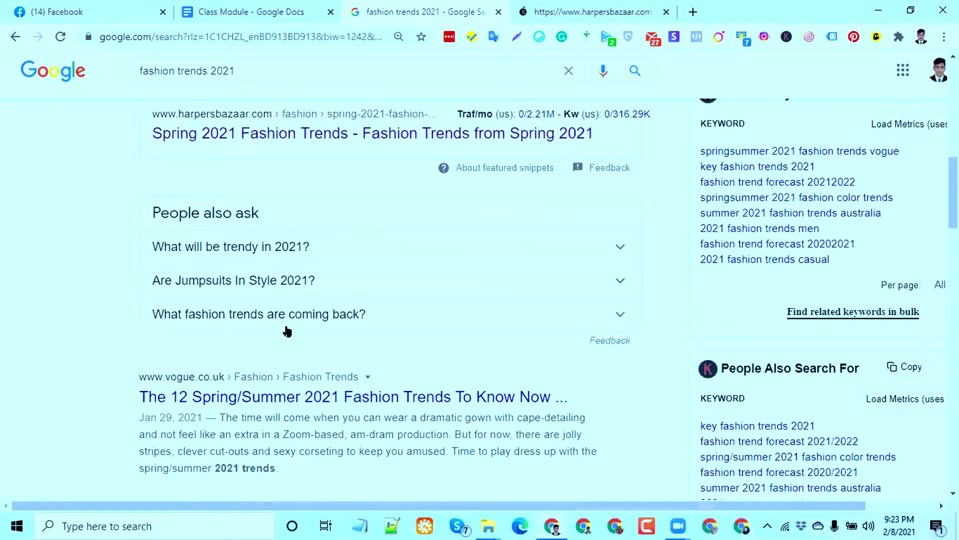
pyautogui.scroll(-1, 335, 352)
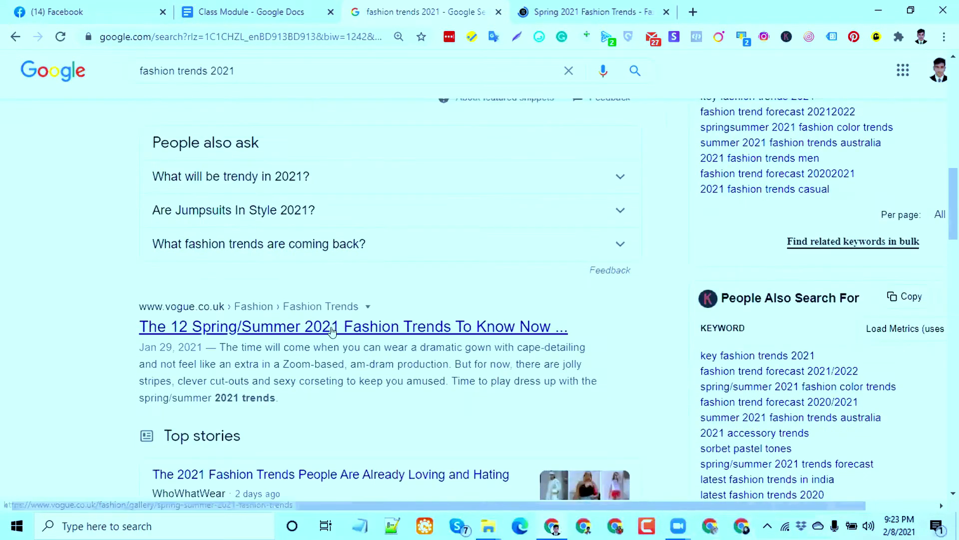
pyautogui.middleClick(327, 327)
pyautogui.scroll(-5, 320, 328)
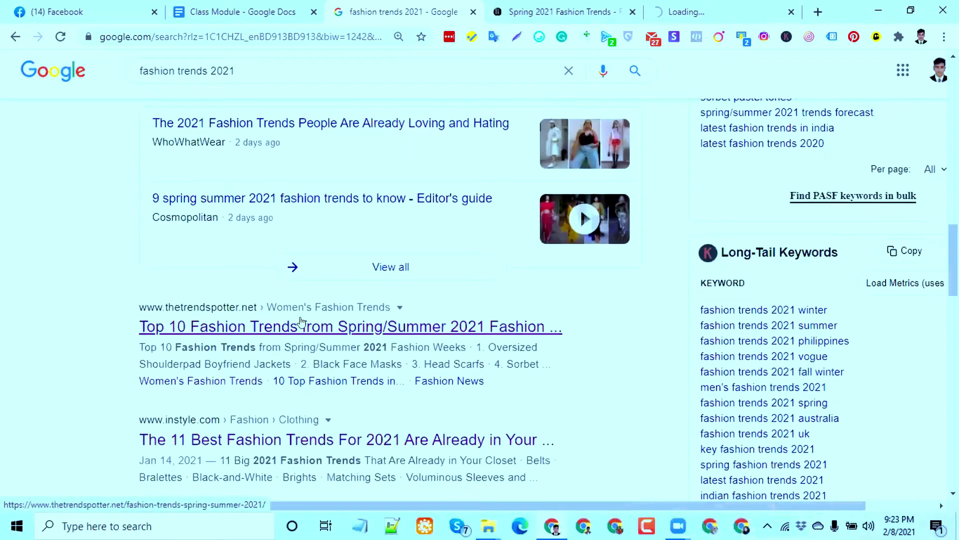
pyautogui.middleClick(302, 326)
pyautogui.scroll(-2, 301, 325)
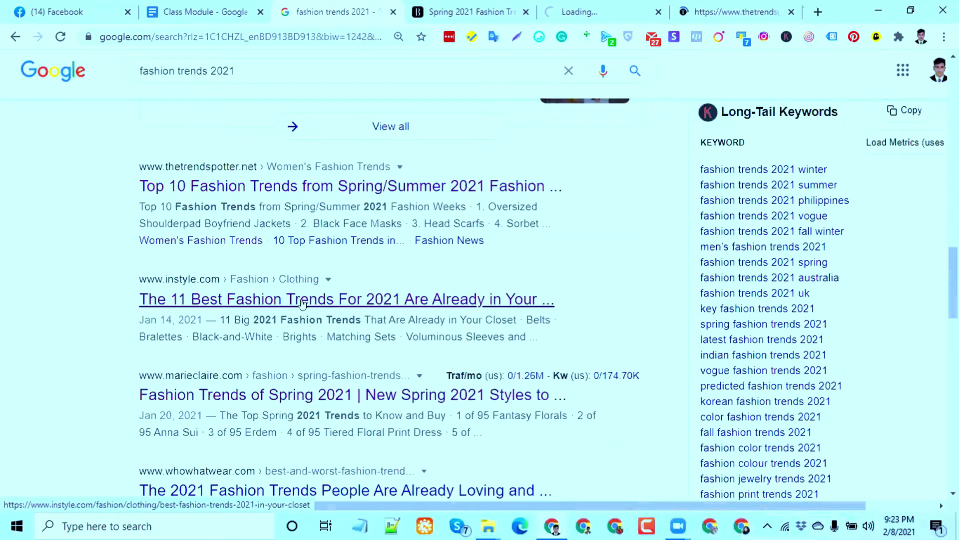
pyautogui.middleClick(301, 303)
# Review the results from the ad to the Vogue UK listing, show that listing's cached option, and briefly check its article tab.
pyautogui.scroll(20, 377, 313)
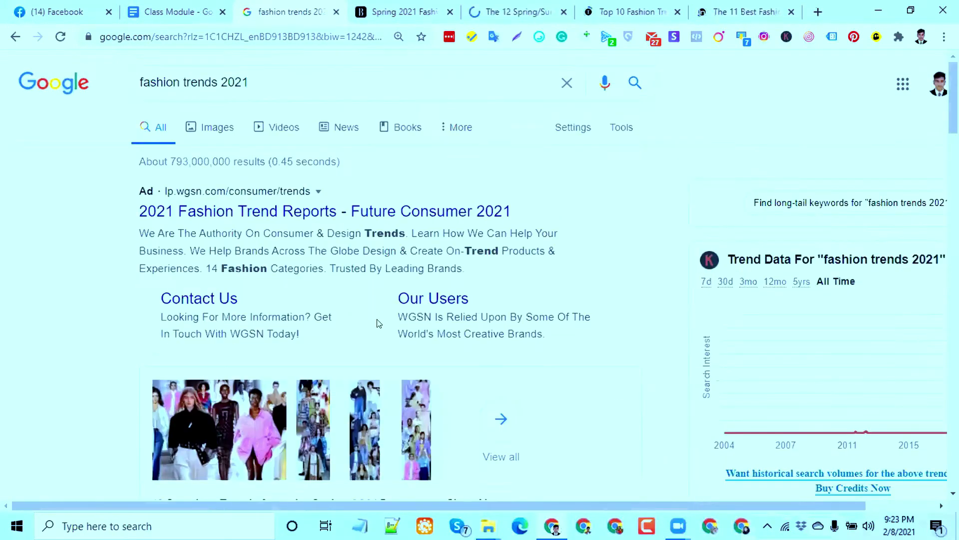
pyautogui.scroll(-4, 377, 323)
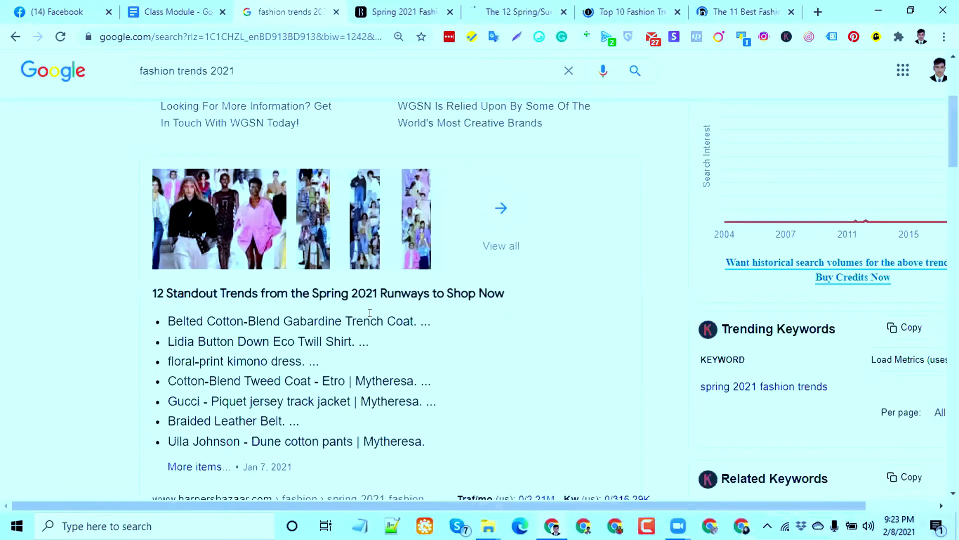
pyautogui.scroll(-4, 358, 255)
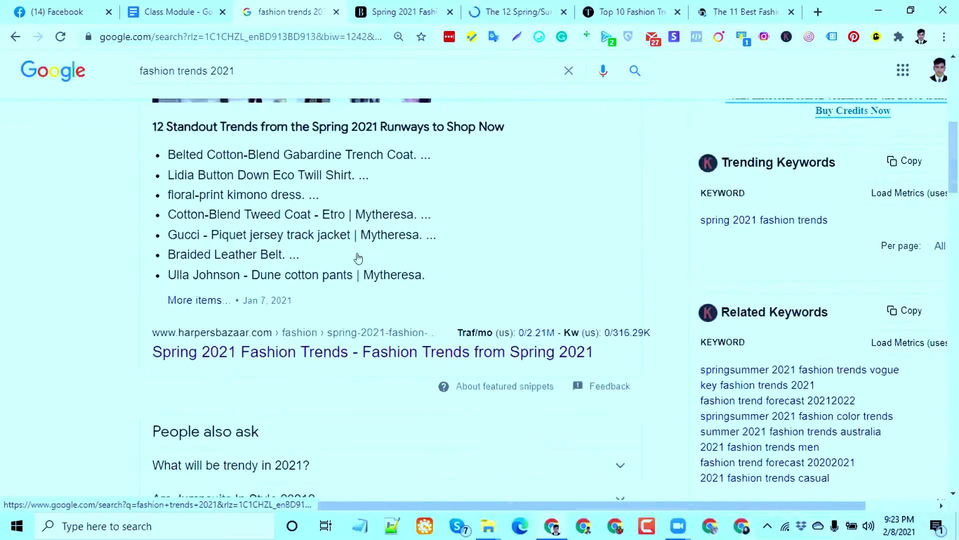
pyautogui.scroll(-4, 355, 300)
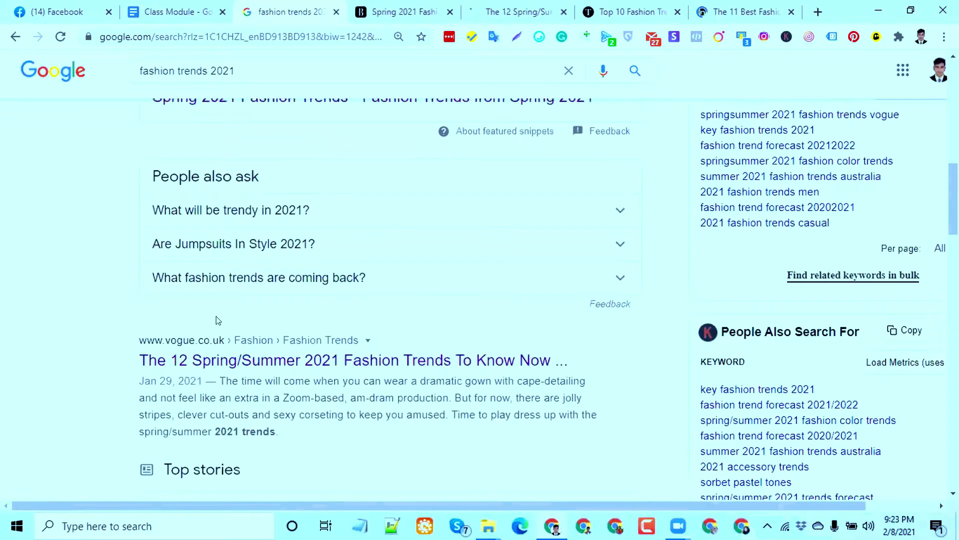
pyautogui.click(367, 343)
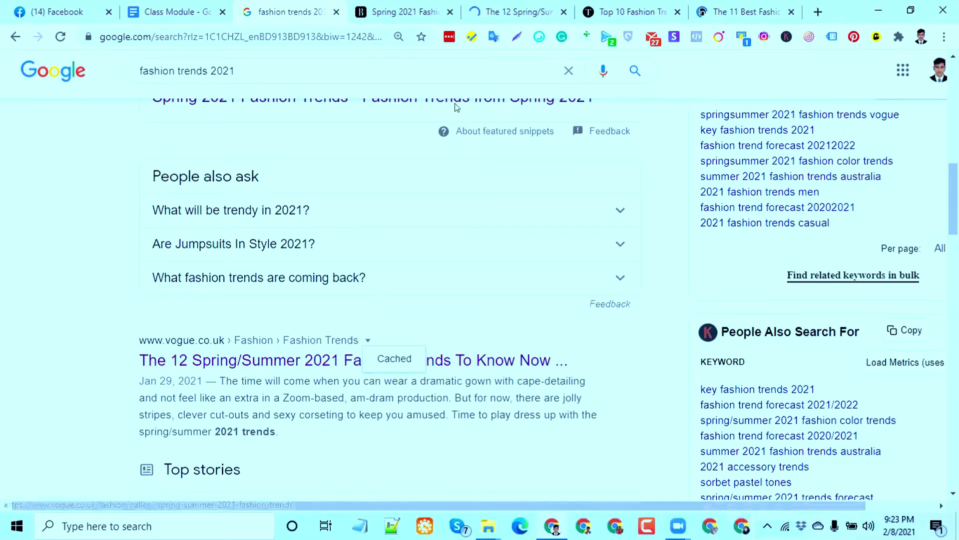
pyautogui.click(510, 12)
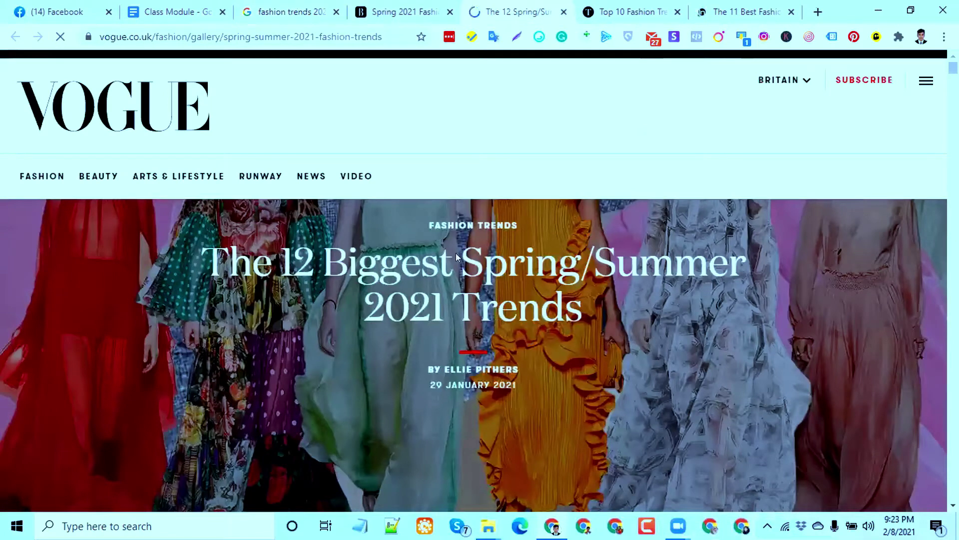
pyautogui.click(310, 15)
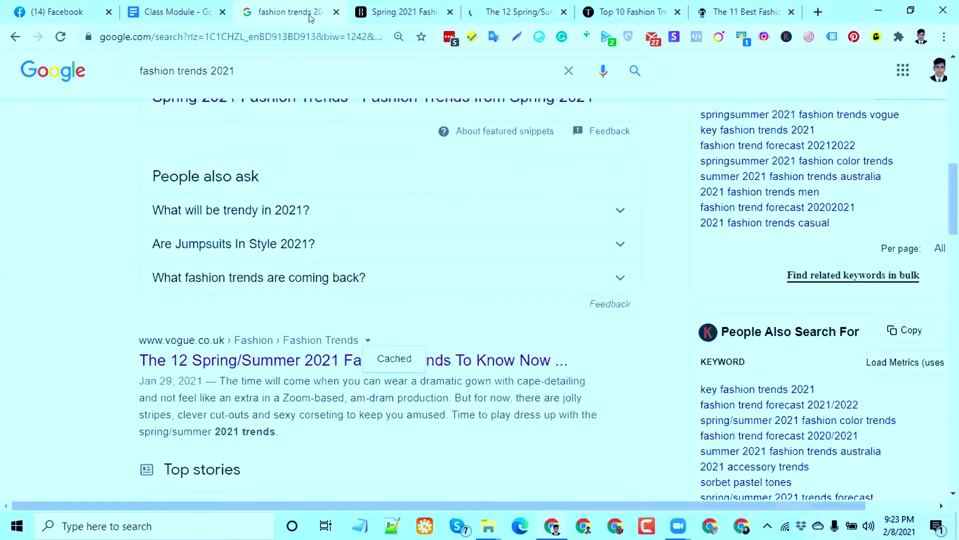
# Load the cached copy of the Vogue UK listing and confirm the privacy choices on the Vogue article tab.
pyautogui.click(388, 360)
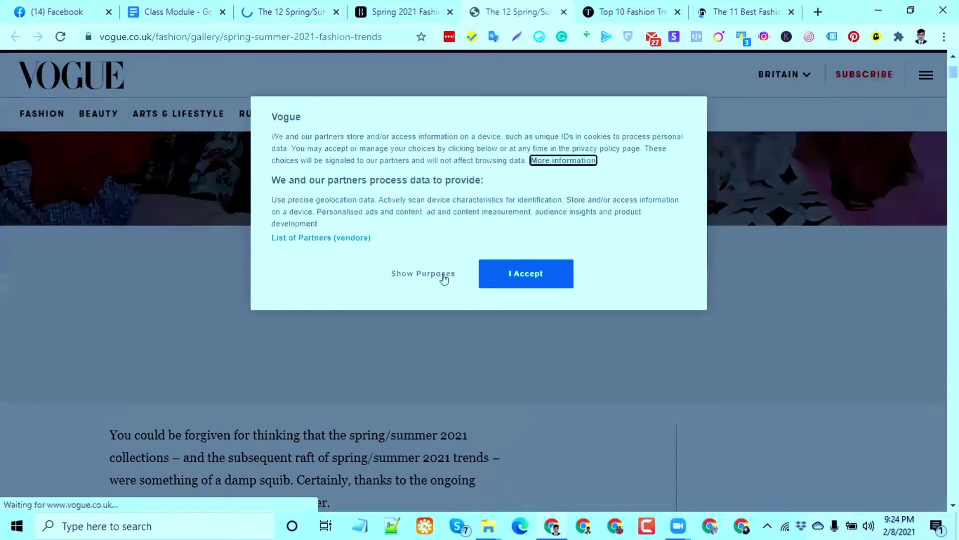
pyautogui.click(444, 279)
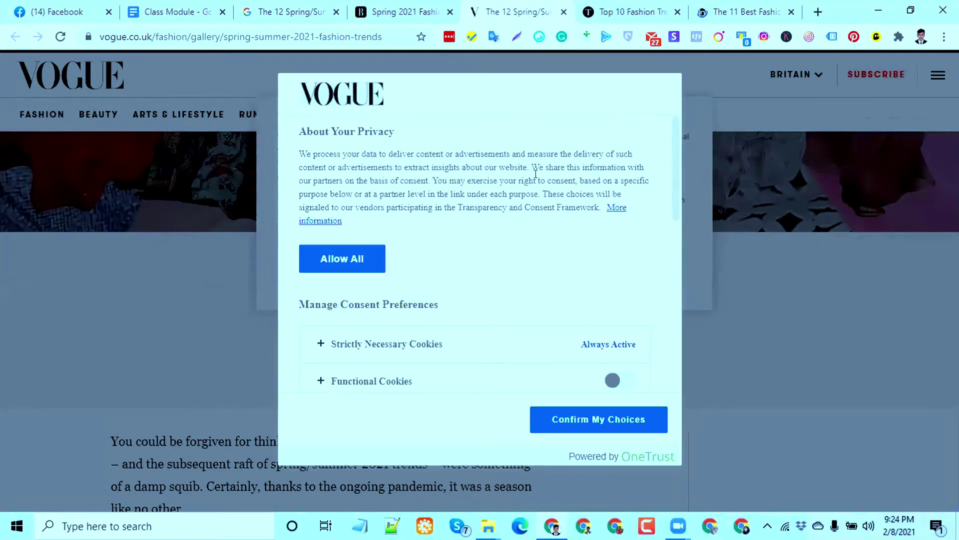
pyautogui.moveTo(624, 180); pyautogui.dragTo(338, 123)
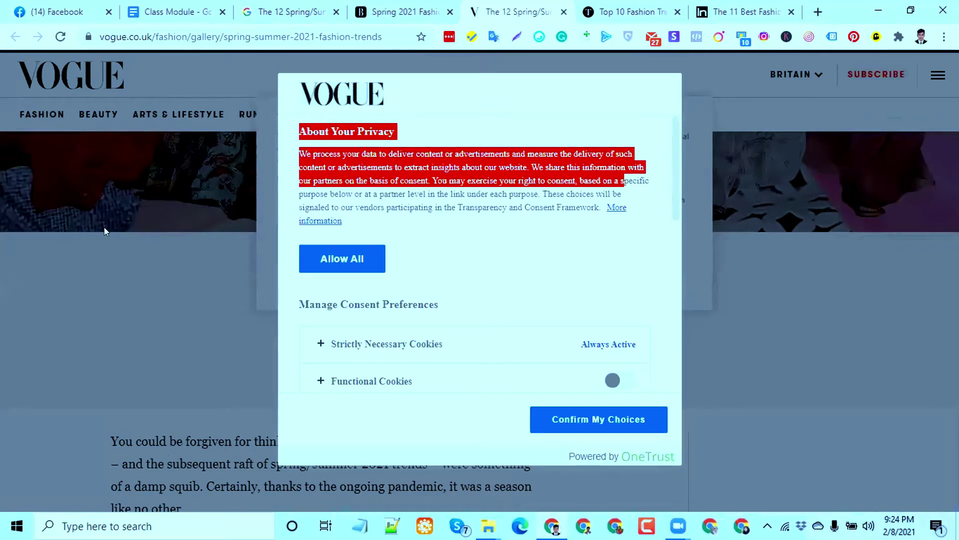
pyautogui.click(281, 366)
pyautogui.click(561, 434)
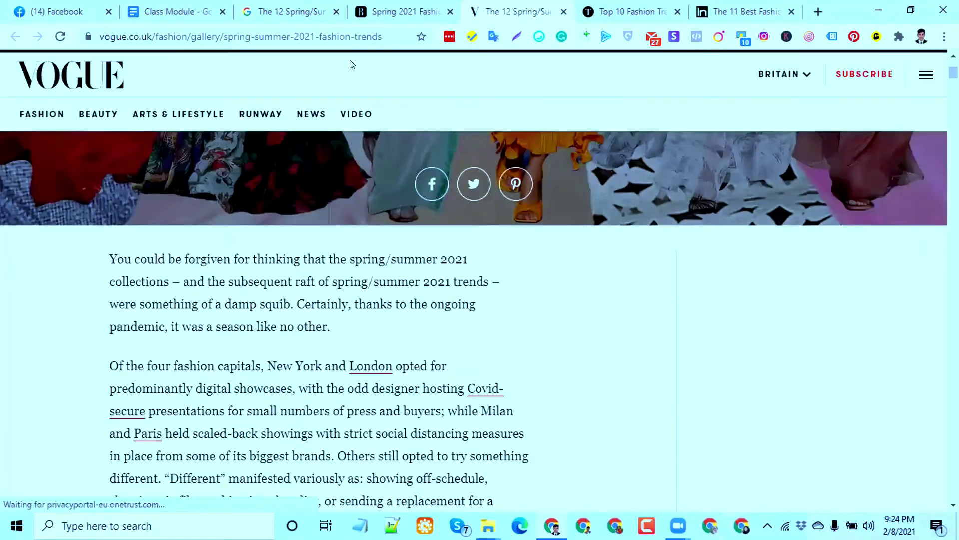
pyautogui.scroll(6, 351, 64)
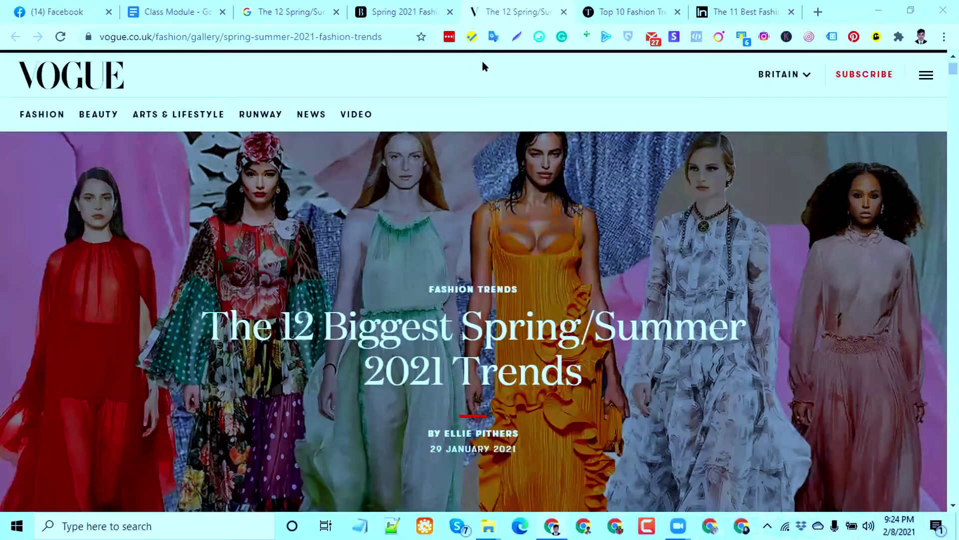
# Check the cached Vogue page, go back from it to the "fashion trends 2021" results, and duplicate that results tab.
pyautogui.click(290, 11)
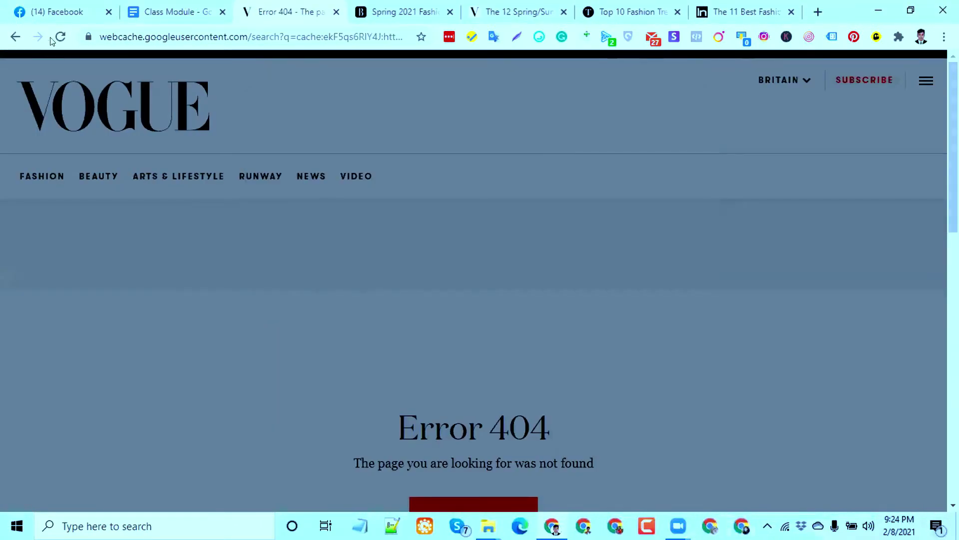
pyautogui.click(14, 37)
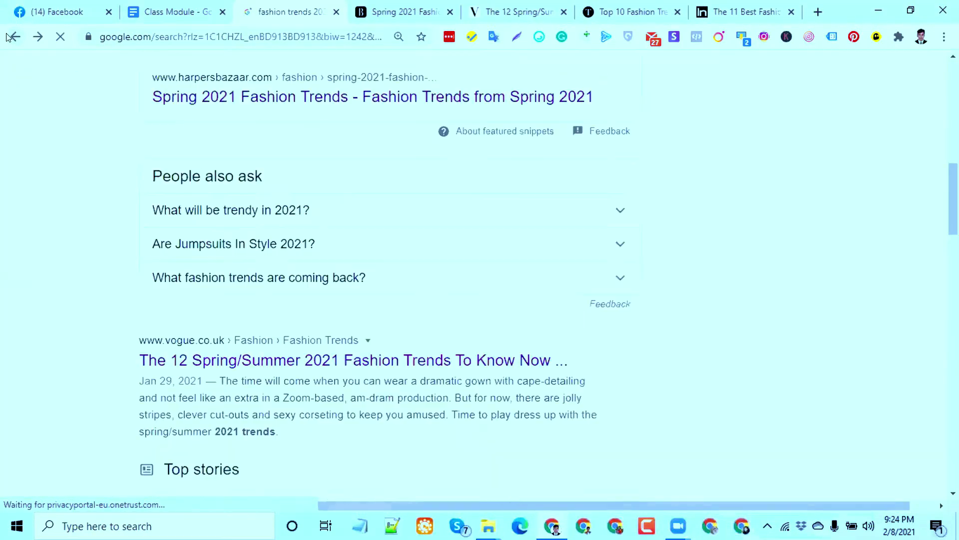
pyautogui.scroll(15, 139, 128)
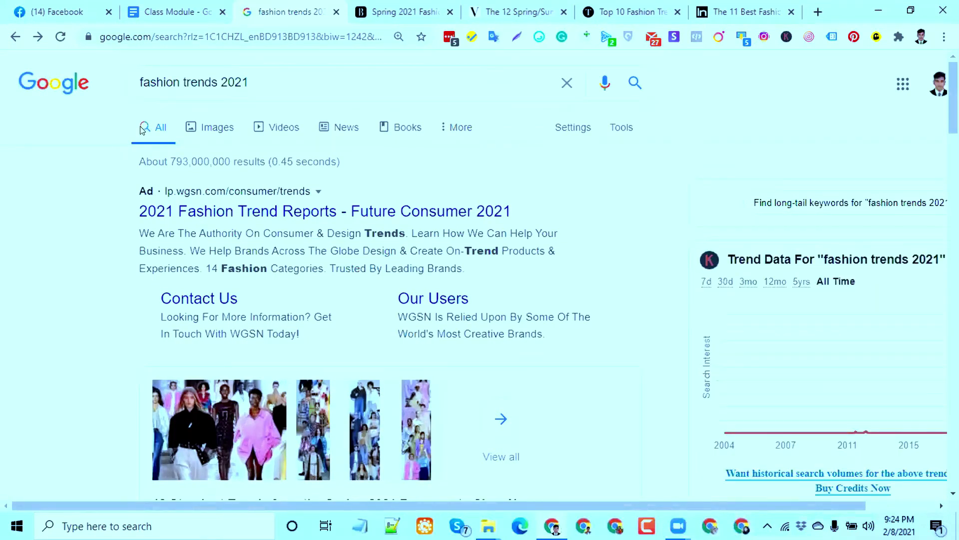
pyautogui.rightClick(298, 6)
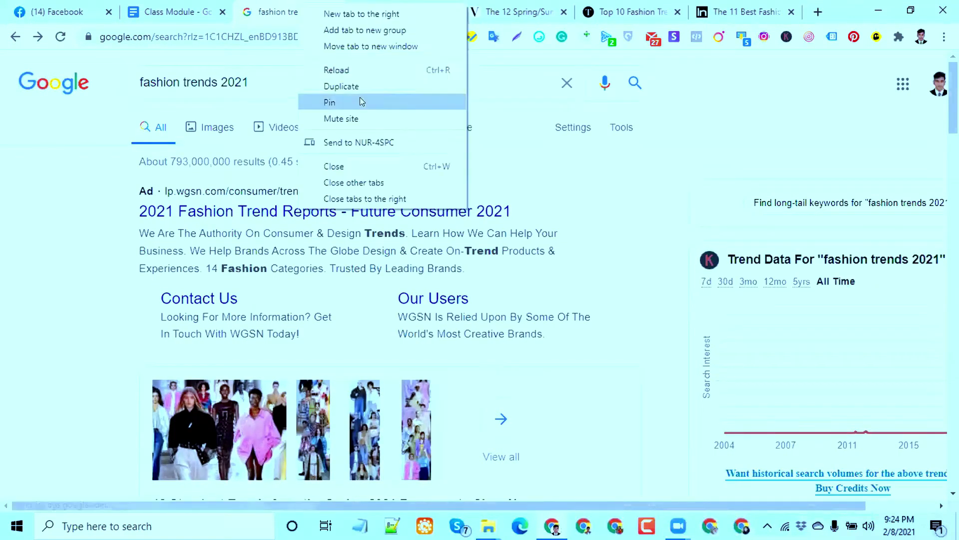
pyautogui.click(352, 89)
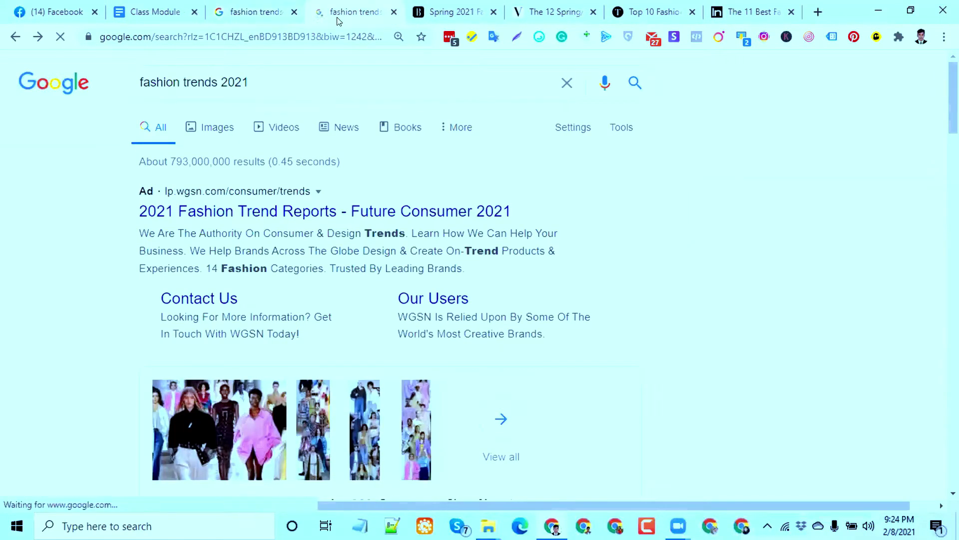
# Search for site:daraz.com.bd in the duplicated tab.
pyautogui.tripleClick(265, 79)
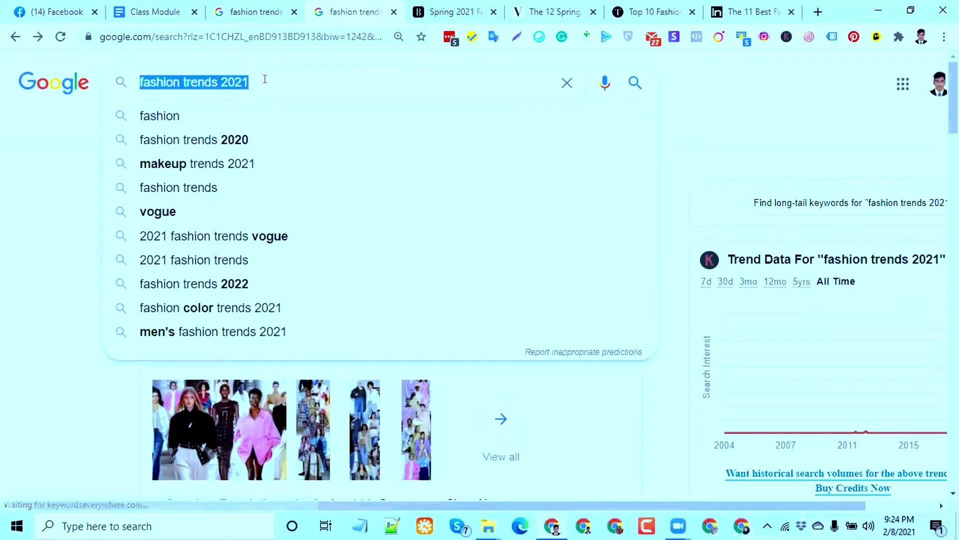
pyautogui.write('site')
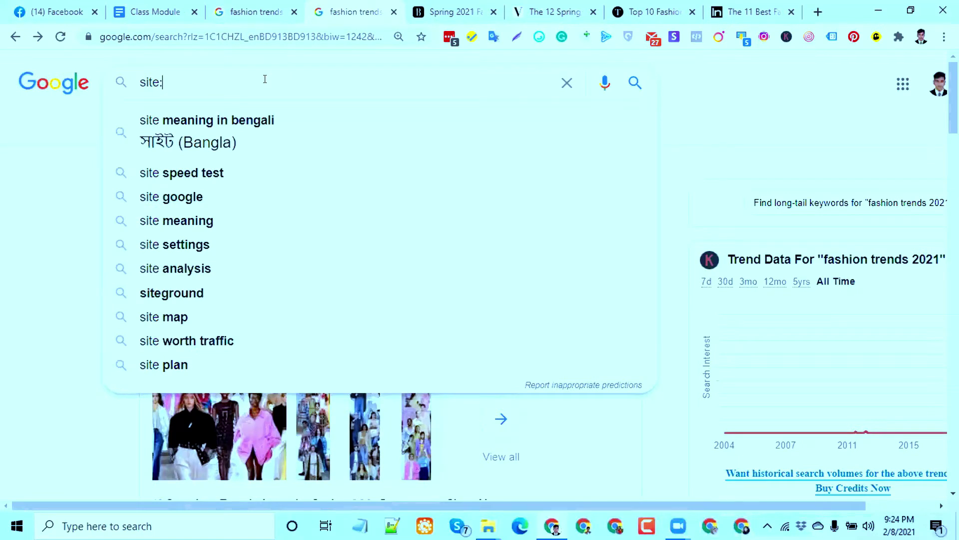
pyautogui.write(':daraz.co')
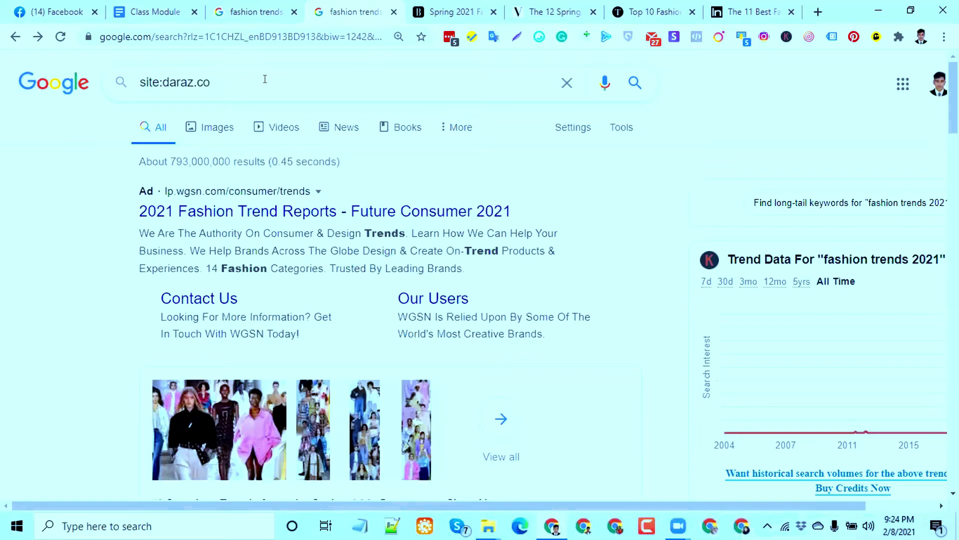
pyautogui.write('m.bd')
pyautogui.press('Return')
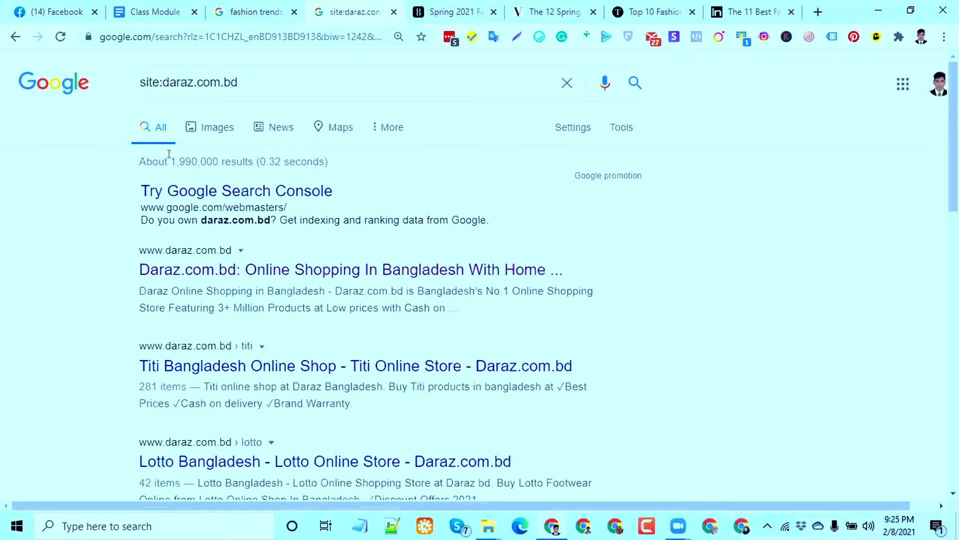
# Review the result count and listings for daraz.com.bd on the first results page and on page 10.
pyautogui.moveTo(171, 161); pyautogui.dragTo(220, 168)
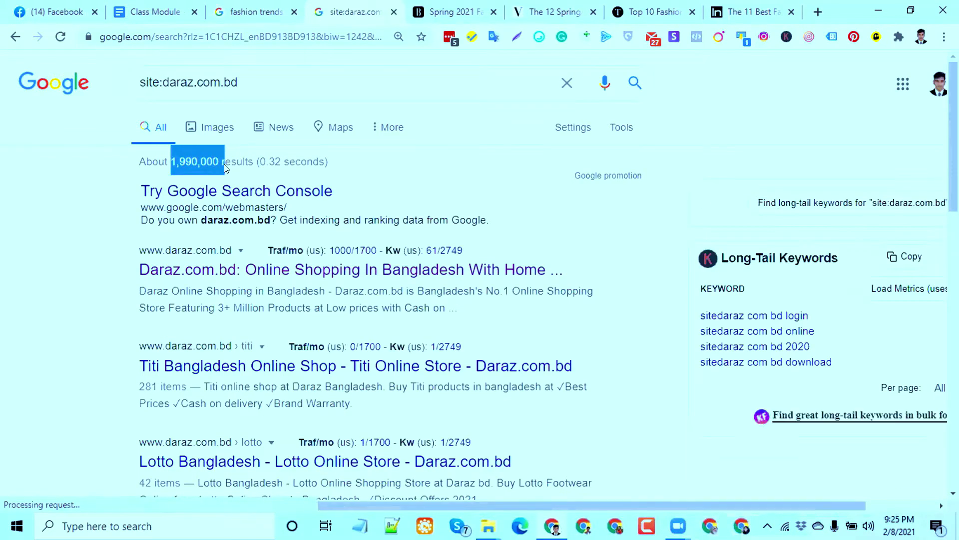
pyautogui.doubleClick(208, 164)
pyautogui.tripleClick(208, 164)
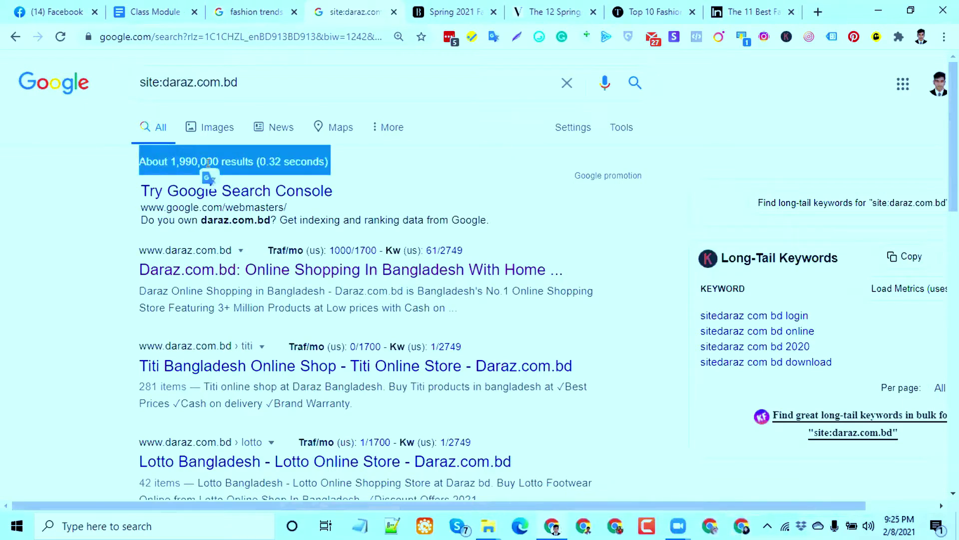
pyautogui.scroll(-4, 183, 274)
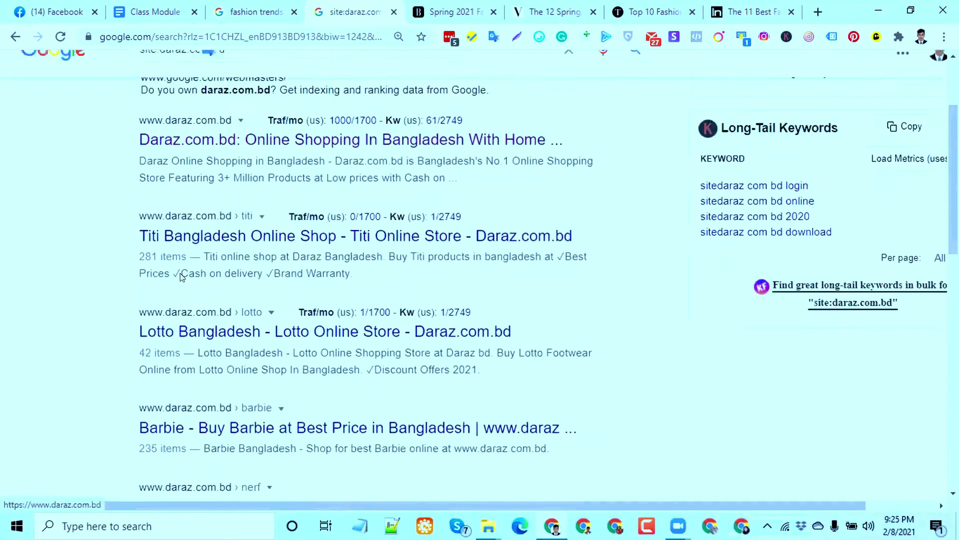
pyautogui.scroll(-8, 185, 236)
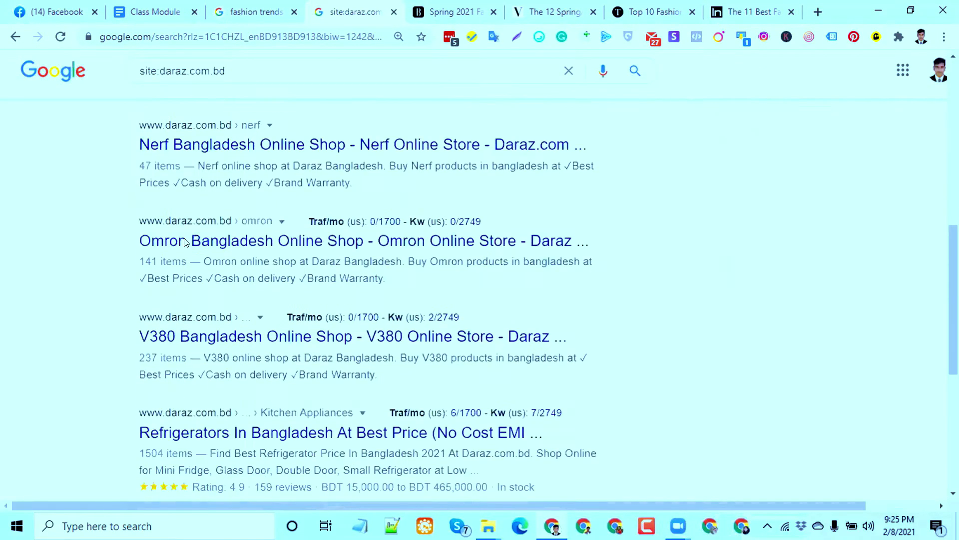
pyautogui.scroll(-4, 186, 242)
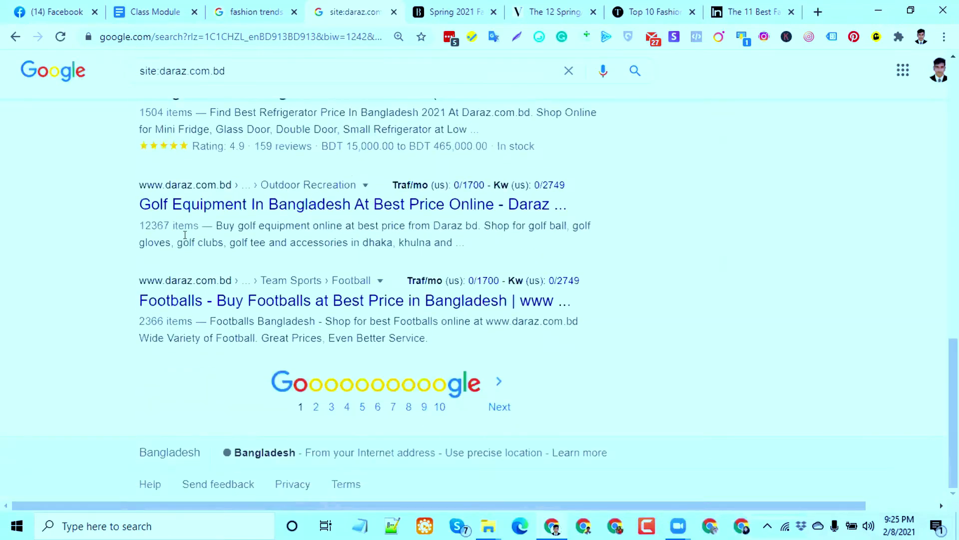
pyautogui.click(433, 411)
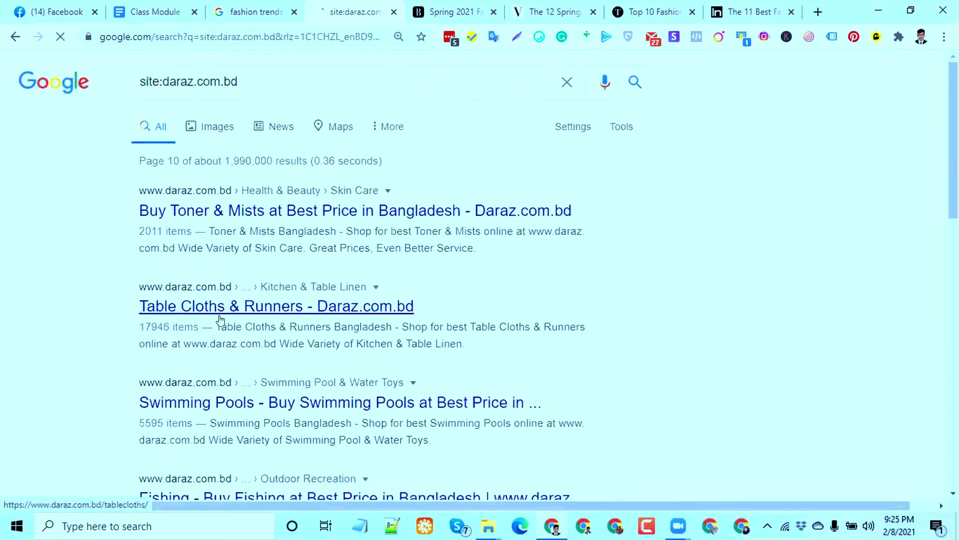
pyautogui.scroll(-5, 219, 315)
pyautogui.scroll(-4, 223, 310)
pyautogui.scroll(10, 223, 310)
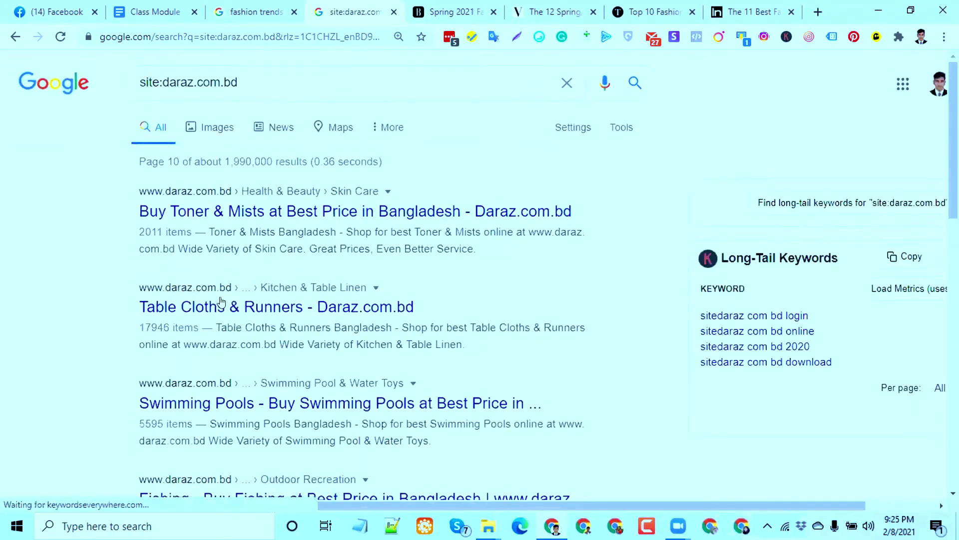
pyautogui.moveTo(162, 71); pyautogui.dragTo(254, 88)
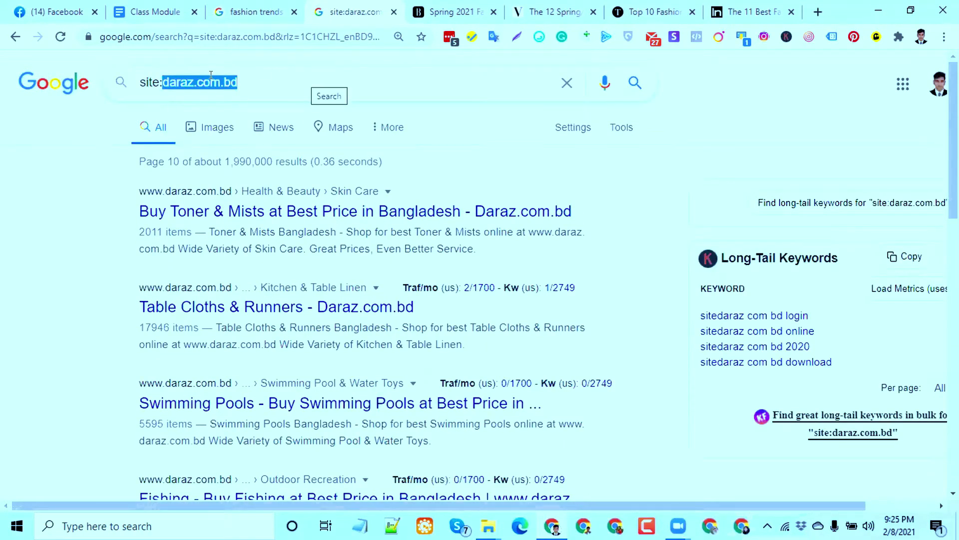
pyautogui.click(452, 12)
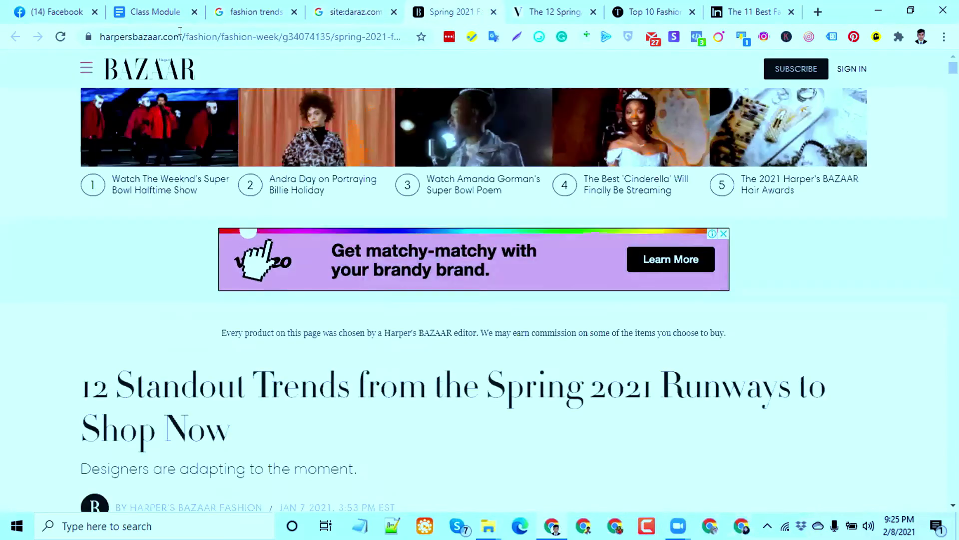
pyautogui.click(174, 36)
pyautogui.hotkey('ctrl', 'c')
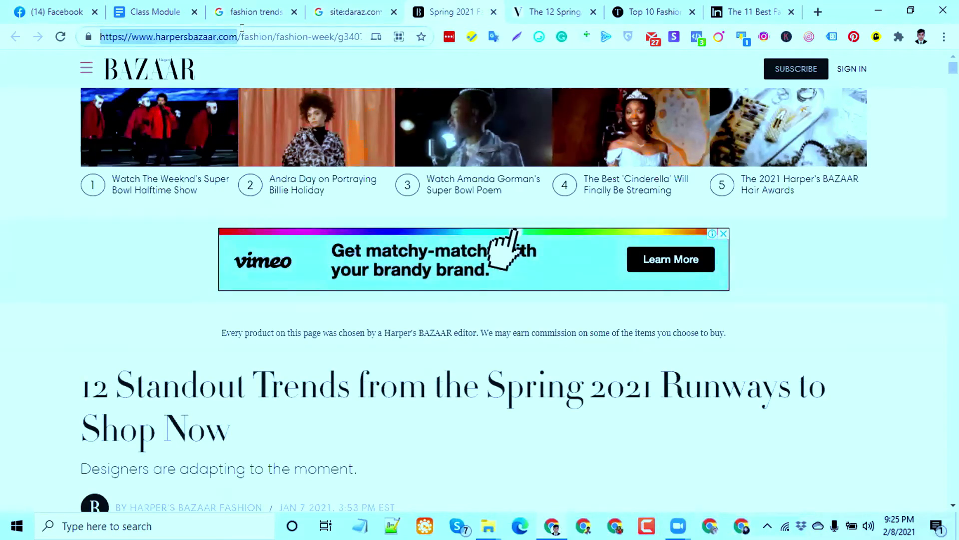
pyautogui.click(337, 10)
pyautogui.click(168, 84)
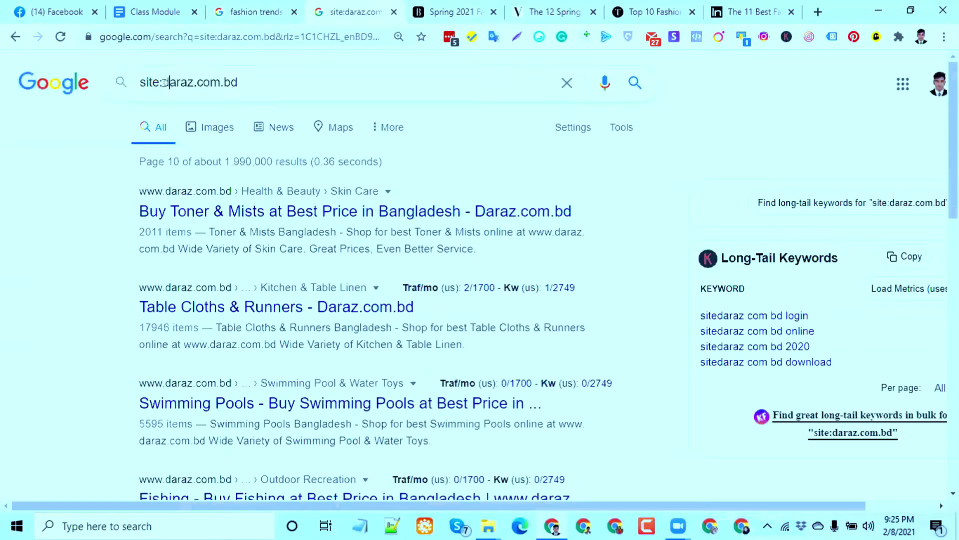
pyautogui.keyDown('shift'); pyautogui.click(265, 78); pyautogui.keyUp('shift')
pyautogui.hotkey('ctrl', 'v')
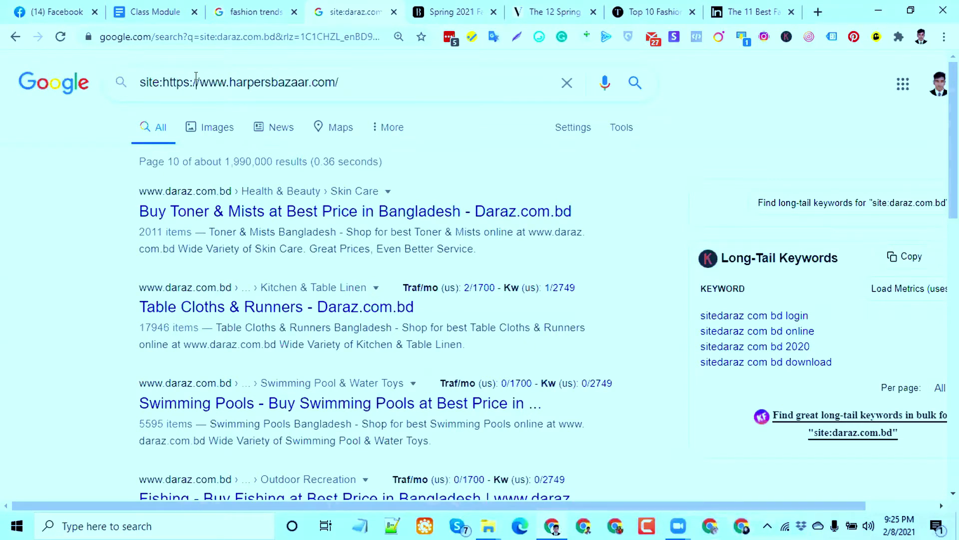
pyautogui.moveTo(195, 80)
pyautogui.mouseDown()
pyautogui.moveTo(162, 76)
pyautogui.moveTo(195, 64)
pyautogui.moveTo(198, 71)
pyautogui.mouseUp()
pyautogui.press('Return')
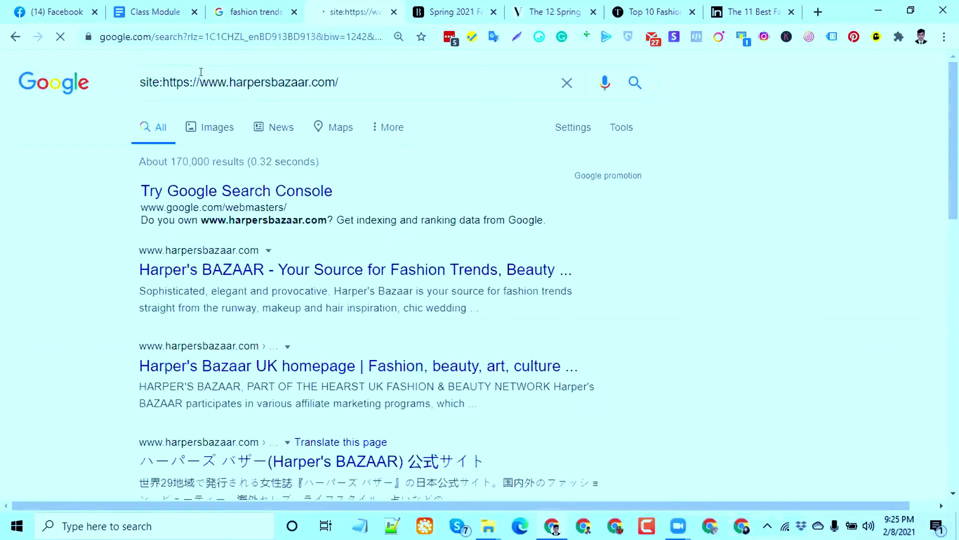
pyautogui.click(196, 80)
pyautogui.press('BackSpace')
pyautogui.press('BackSpace')
pyautogui.press('BackSpace')
pyautogui.press('BackSpace')
pyautogui.press('BackSpace')
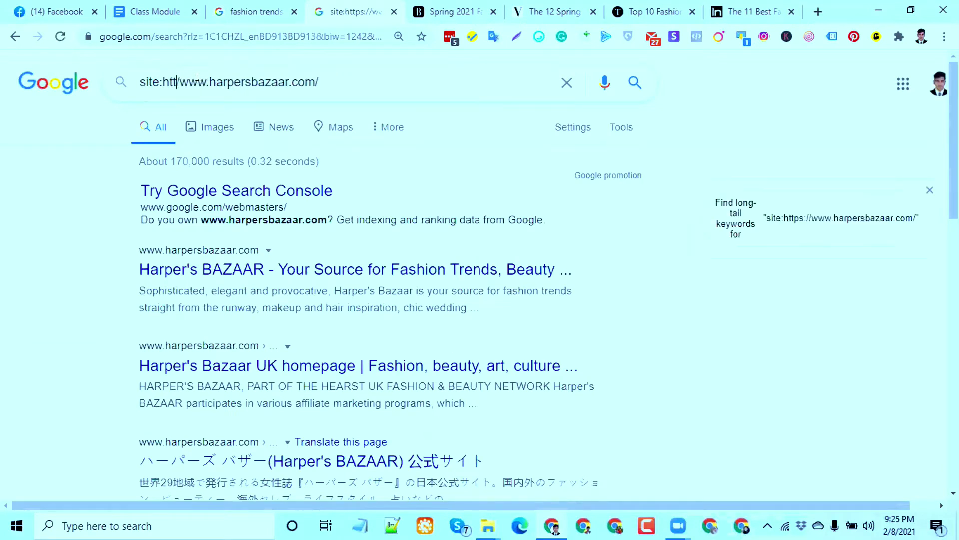
pyautogui.press('BackSpace')
pyautogui.press('BackSpace')
pyautogui.press('Delete')
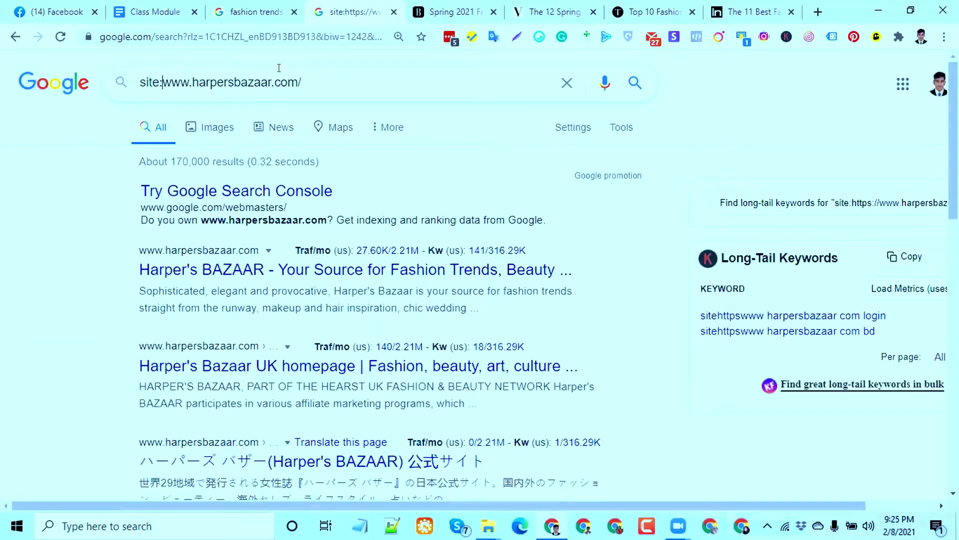
pyautogui.click(308, 73)
pyautogui.press('BackSpace')
pyautogui.press('Return')
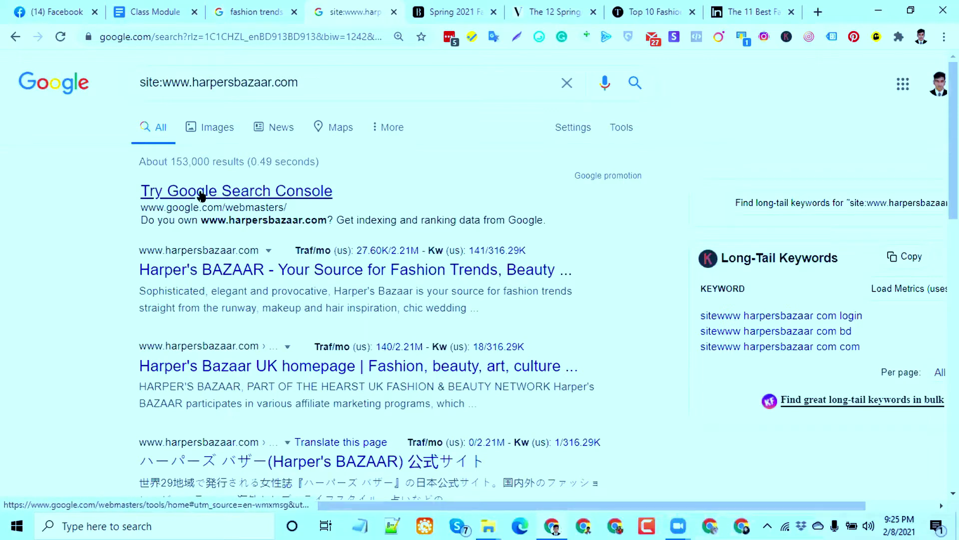
pyautogui.scroll(-3, 270, 279)
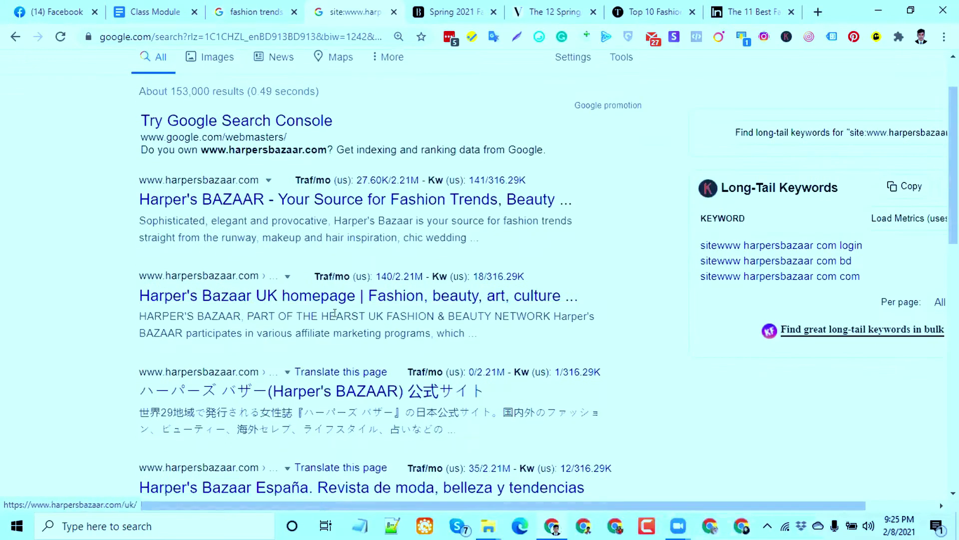
pyautogui.scroll(-1, 285, 292)
pyautogui.scroll(-2, 214, 269)
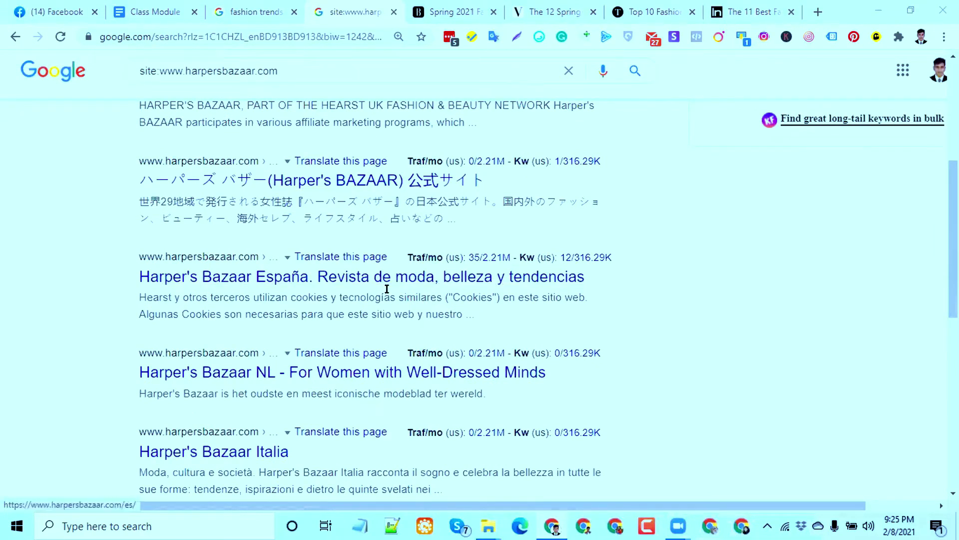
# Return to the "fashion trends 2021" results, outline the ad's title and description with red rectangles, and erase the markings.
pyautogui.click(294, 10)
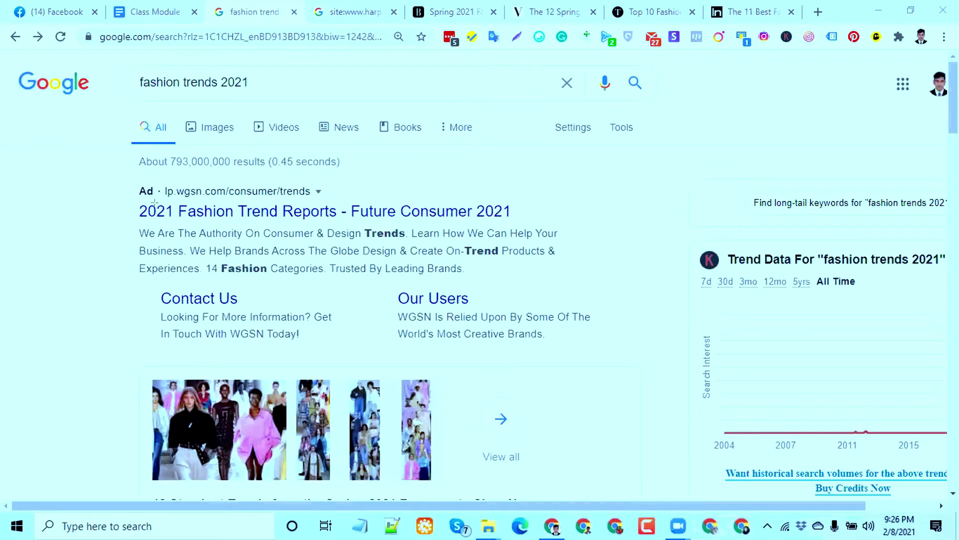
pyautogui.moveTo(132, 198)
pyautogui.mouseDown()
pyautogui.moveTo(304, 226)
pyautogui.moveTo(514, 216)
pyautogui.mouseUp()
pyautogui.moveTo(130, 224)
pyautogui.mouseDown()
pyautogui.moveTo(238, 270)
pyautogui.moveTo(322, 284)
pyautogui.moveTo(571, 276)
pyautogui.mouseUp()
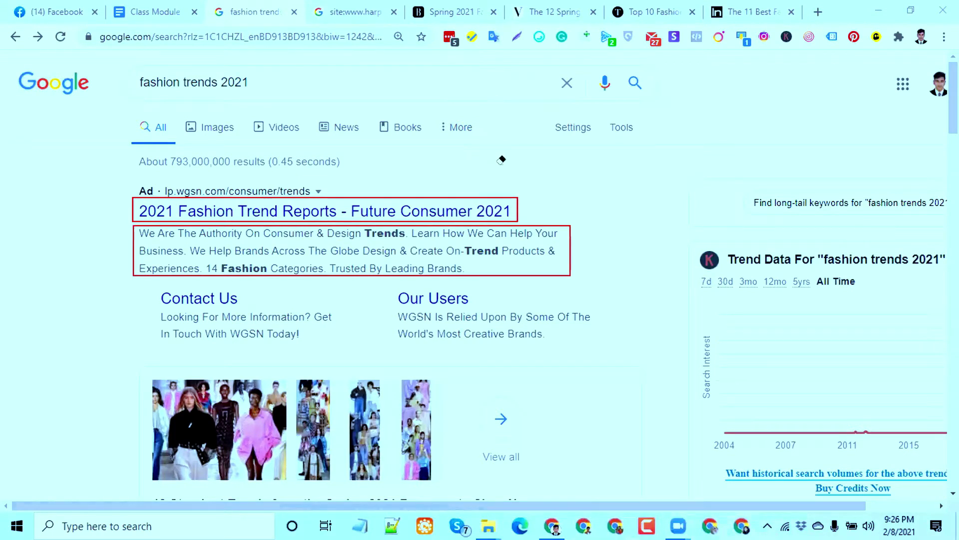
pyautogui.press('e')
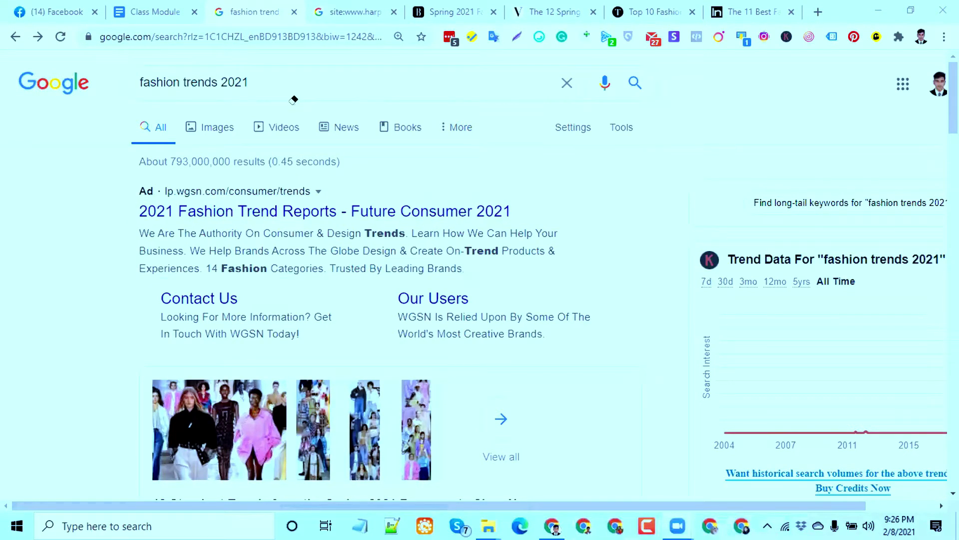
# Search Google for "Google Ranking Factor" in a new tab and open Backlinko's Google ranking factors page.
pyautogui.click(813, 15)
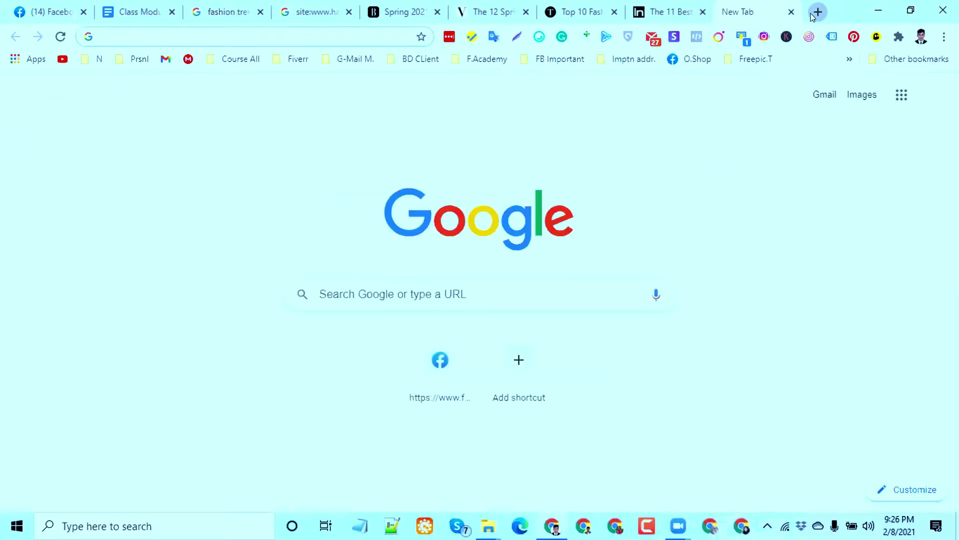
pyautogui.write('goog')
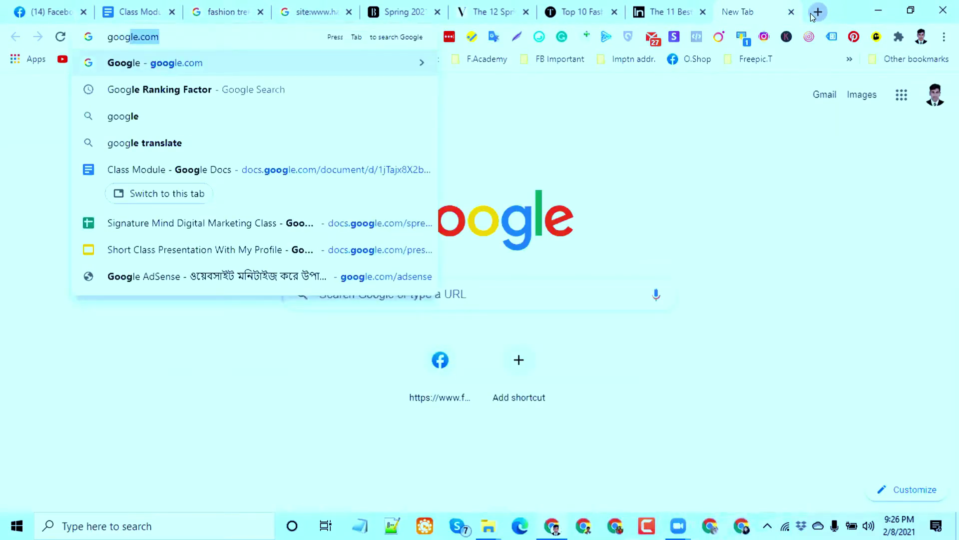
pyautogui.write('le ra')
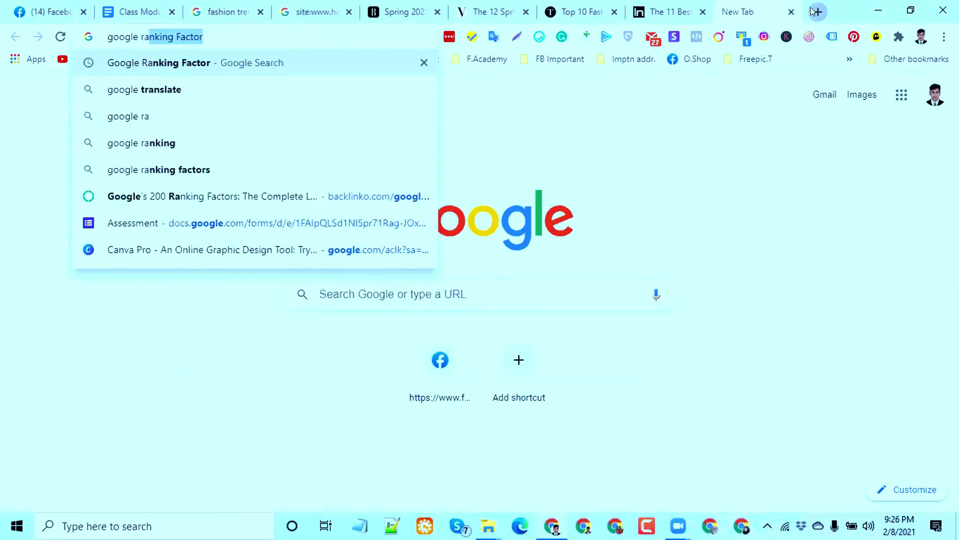
pyautogui.click(196, 61)
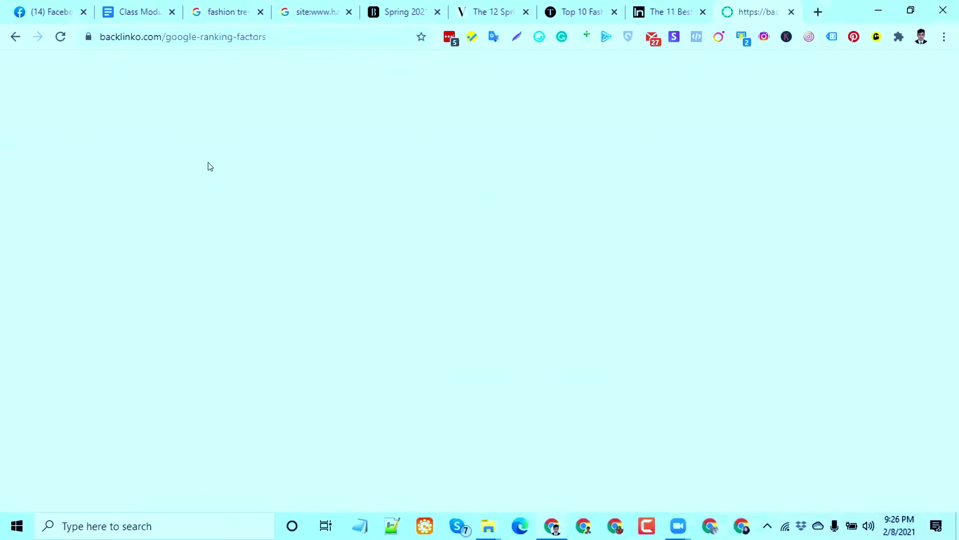
# Return to the Harper's Bazaar article and highlight its site address, then only the name "harpersbazaar" in the URL.
pyautogui.click(363, 14)
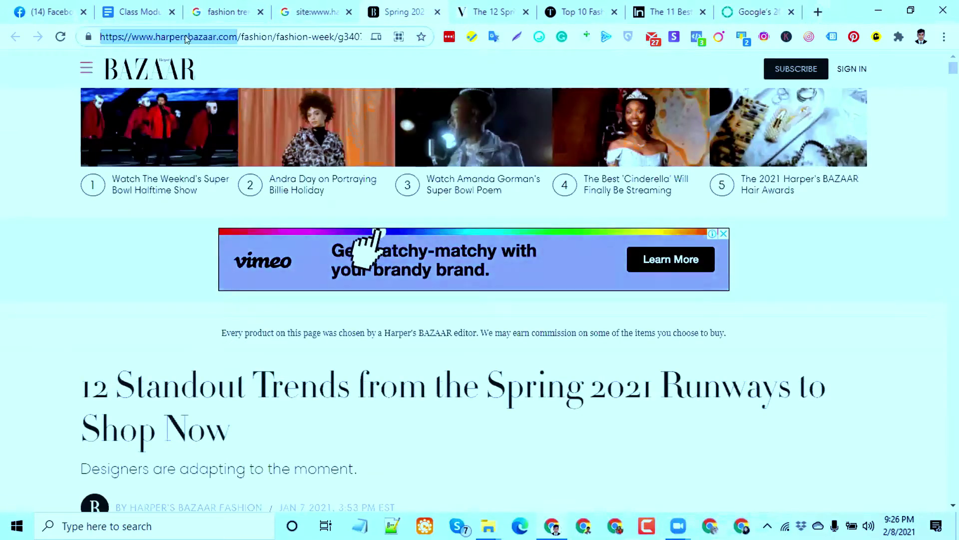
pyautogui.doubleClick(185, 35)
pyautogui.moveTo(235, 35); pyautogui.dragTo(90, 40)
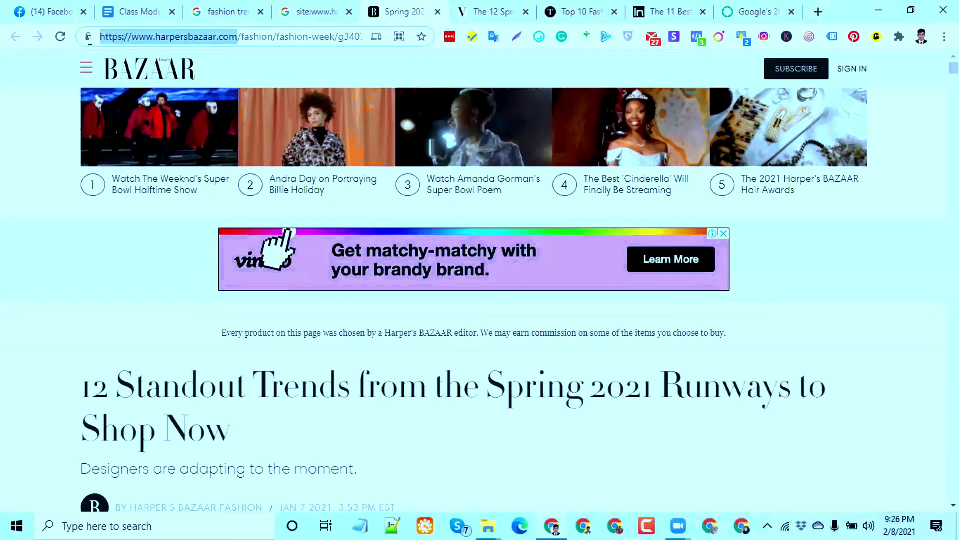
pyautogui.click(164, 37)
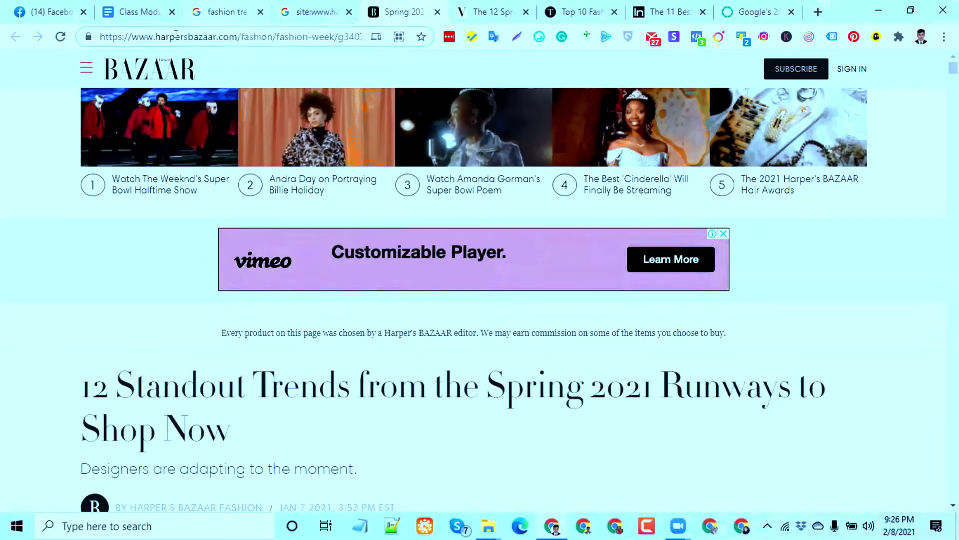
pyautogui.moveTo(154, 32); pyautogui.dragTo(212, 29)
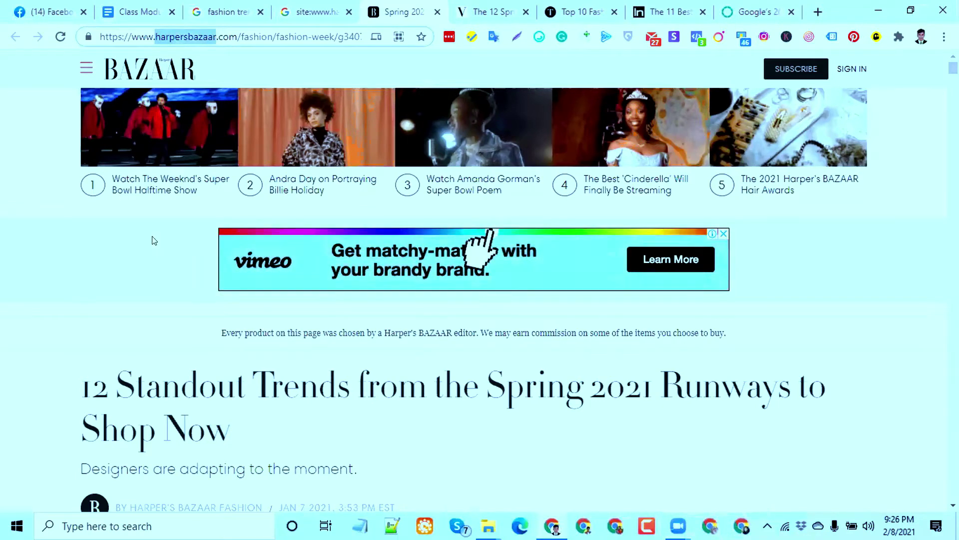
# Look through the Vogue spring/summer 2021 trends article, reload it, and briefly check the TheTrendSpotter page.
pyautogui.click(467, 9)
pyautogui.scroll(-6, 252, 395)
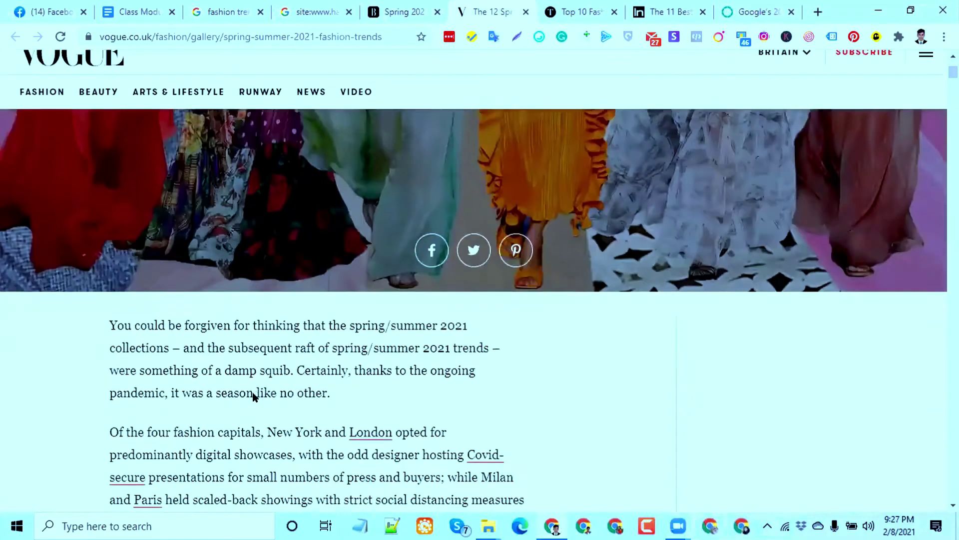
pyautogui.scroll(5, 231, 371)
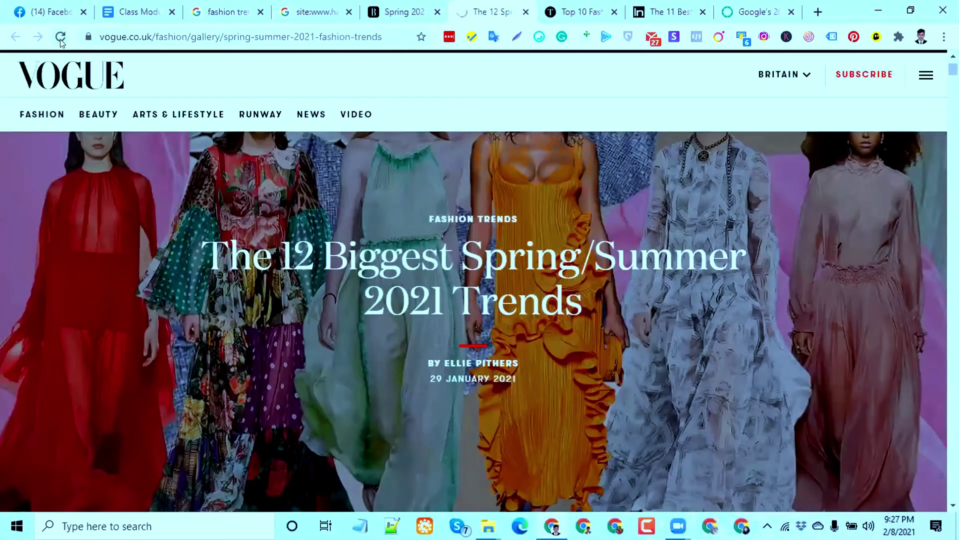
pyautogui.click(60, 40)
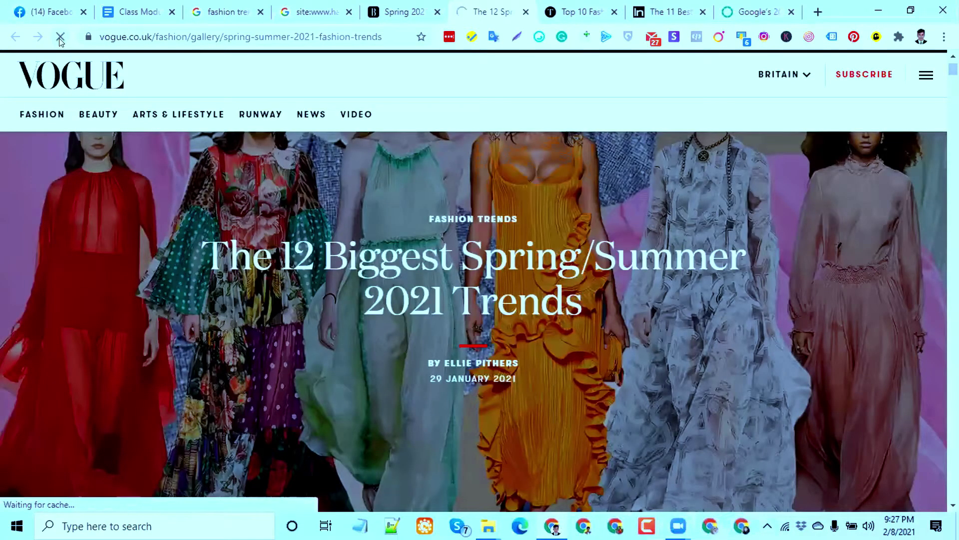
pyautogui.click(568, 4)
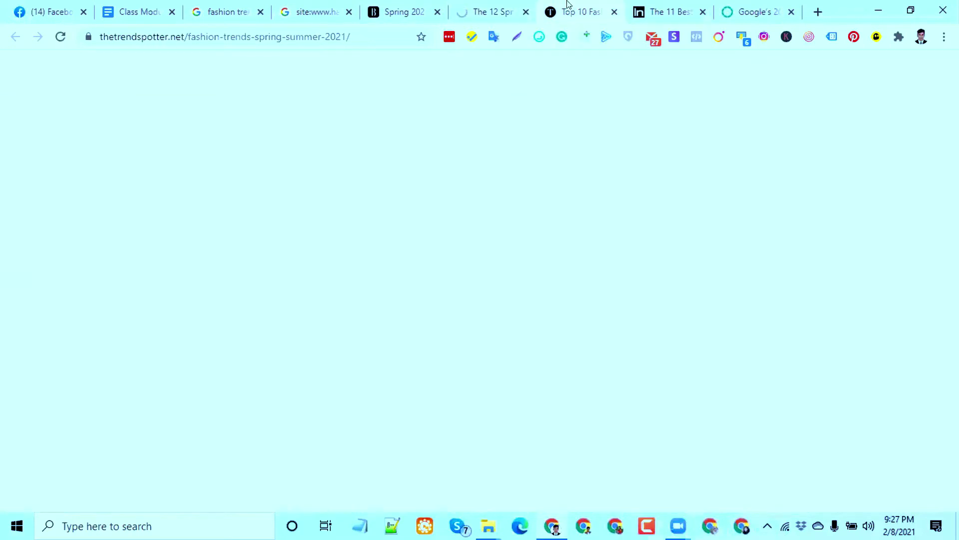
pyautogui.click(480, 6)
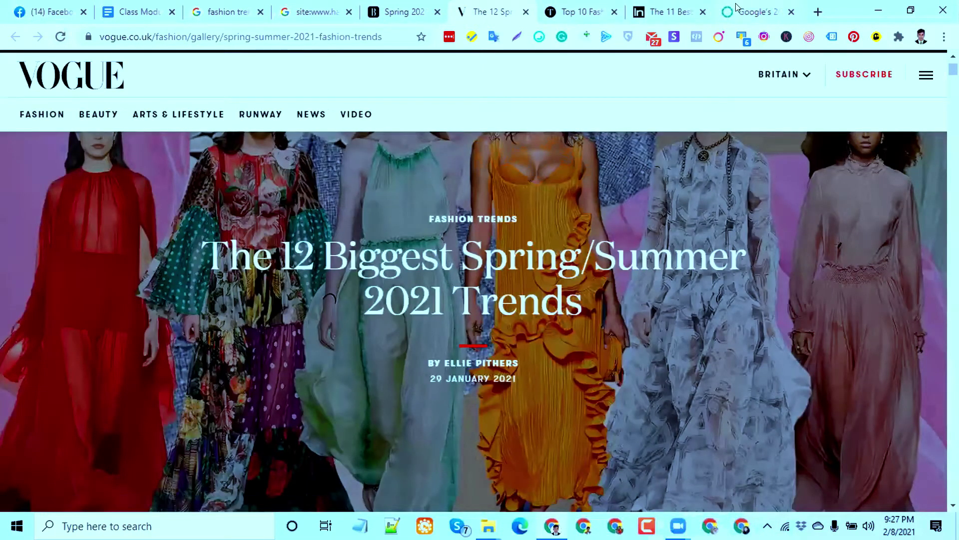
# Read through Backlinko's list of 200 ranking factors and highlight the heading of factor 21, "Page Covers Topic In-Depth".
pyautogui.click(755, 11)
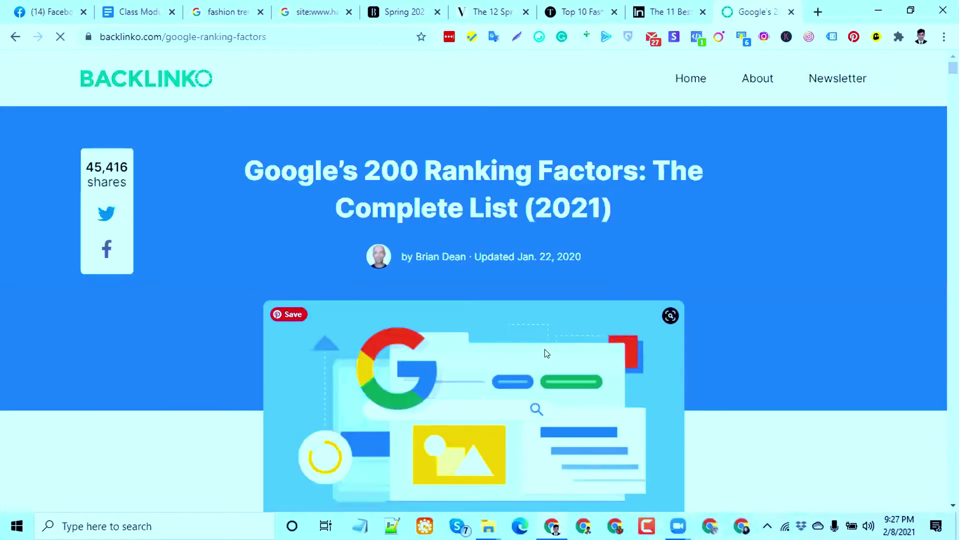
pyautogui.scroll(-20, 462, 271)
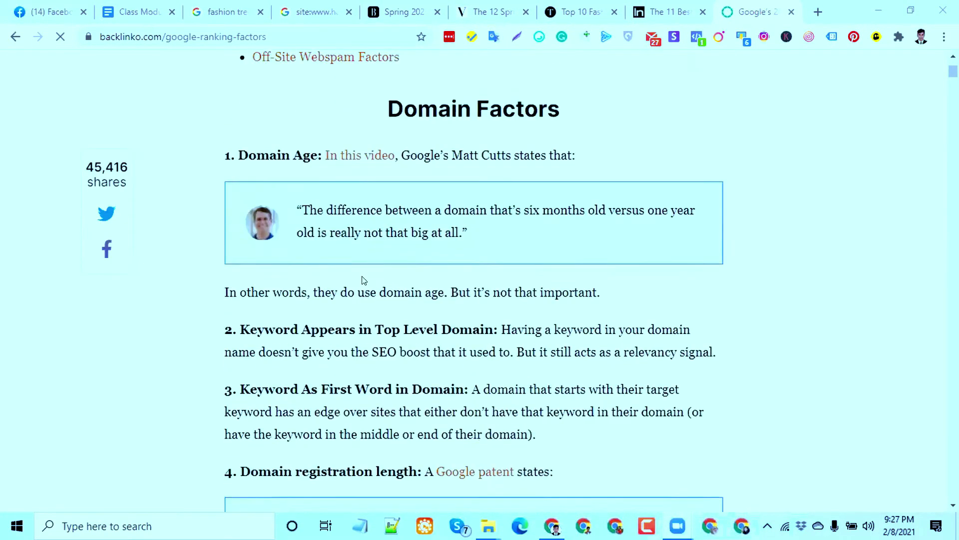
pyautogui.scroll(2, 212, 253)
pyautogui.scroll(-15, 295, 281)
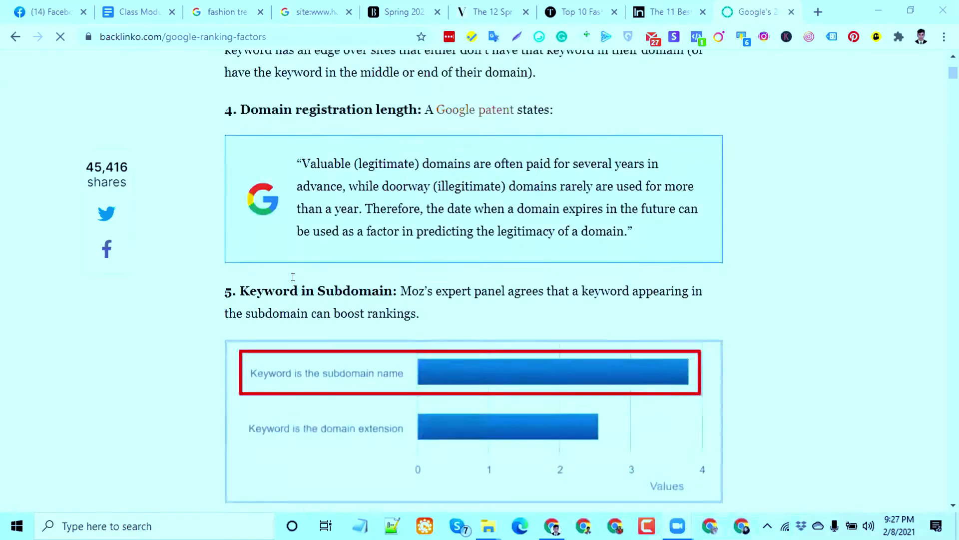
pyautogui.scroll(-20, 310, 280)
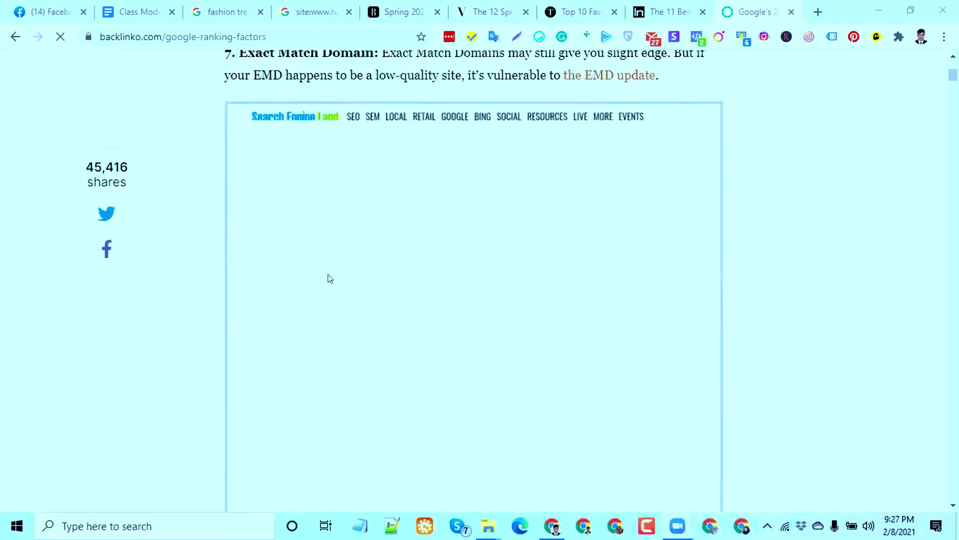
pyautogui.scroll(-15, 328, 279)
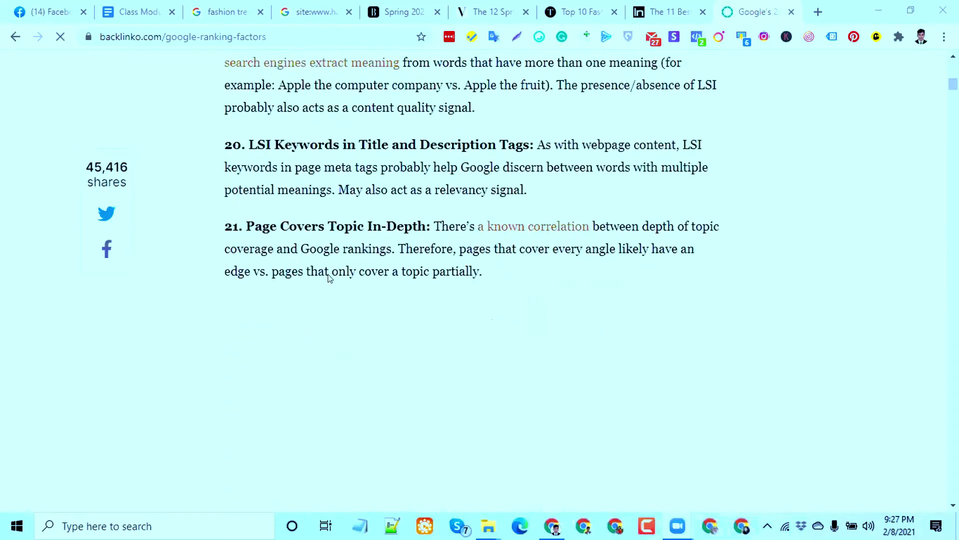
pyautogui.scroll(3, 317, 260)
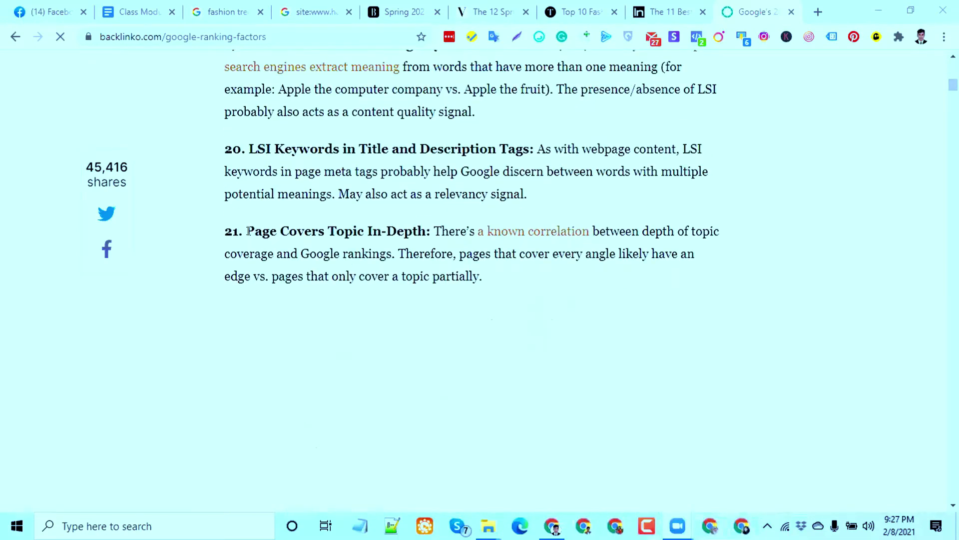
pyautogui.moveTo(247, 231); pyautogui.dragTo(427, 233)
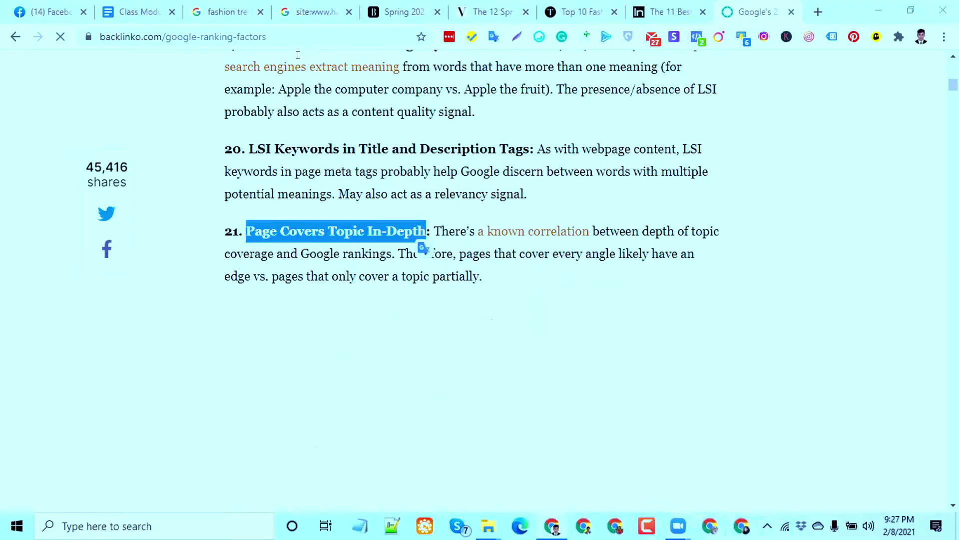
pyautogui.hotkey('ctrl', 'w')
pyautogui.click(330, 11)
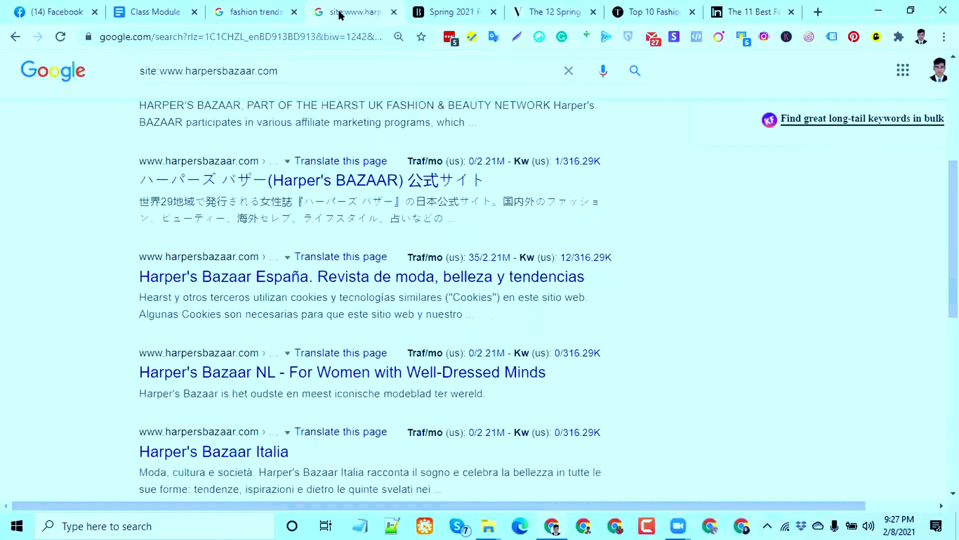
pyautogui.hotkey('ctrl', 'w')
pyautogui.hotkey('ctrl', 'shift', 'Tab')
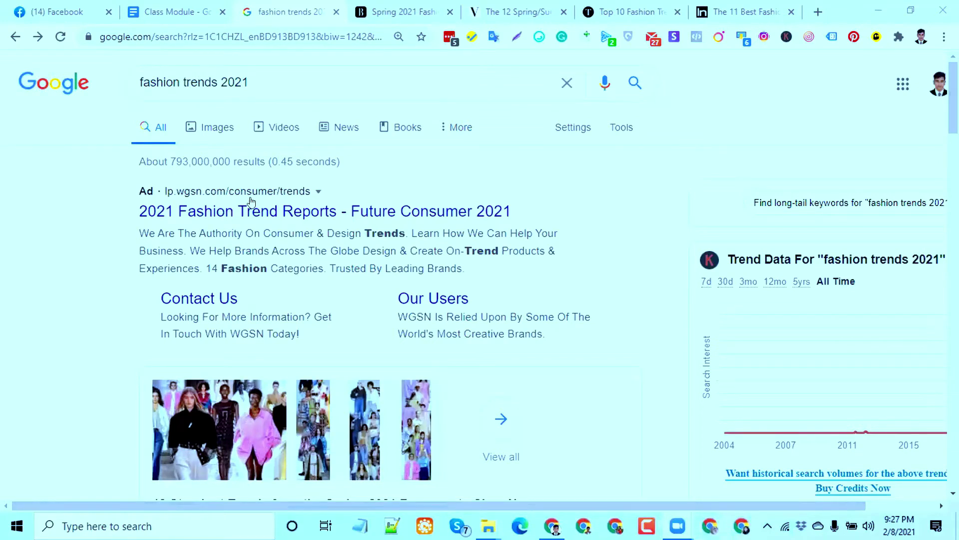
# Glance at the Vogue article, then read InStyle's 2021 fashion trends article from its headline to the Belts section, dismissing the banner ad.
pyautogui.click(496, 20)
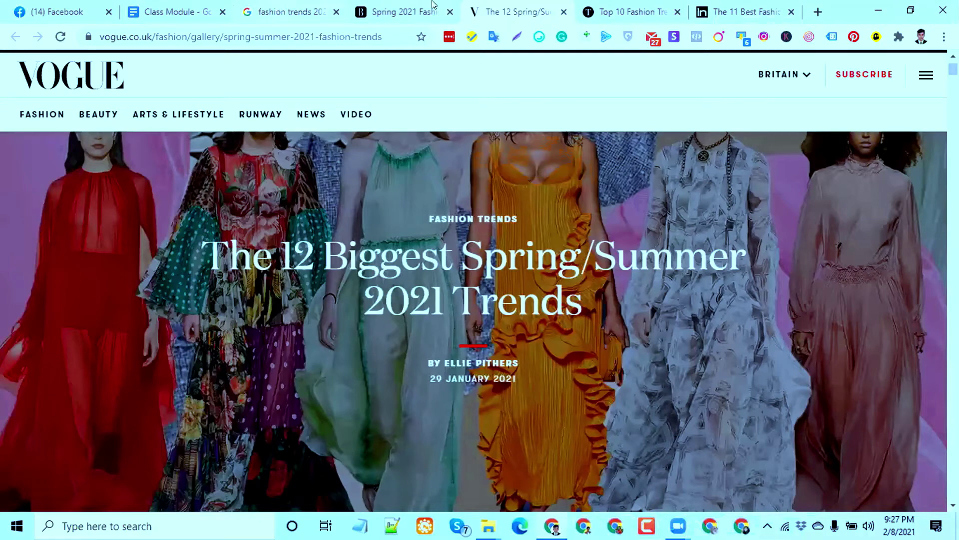
pyautogui.click(749, 13)
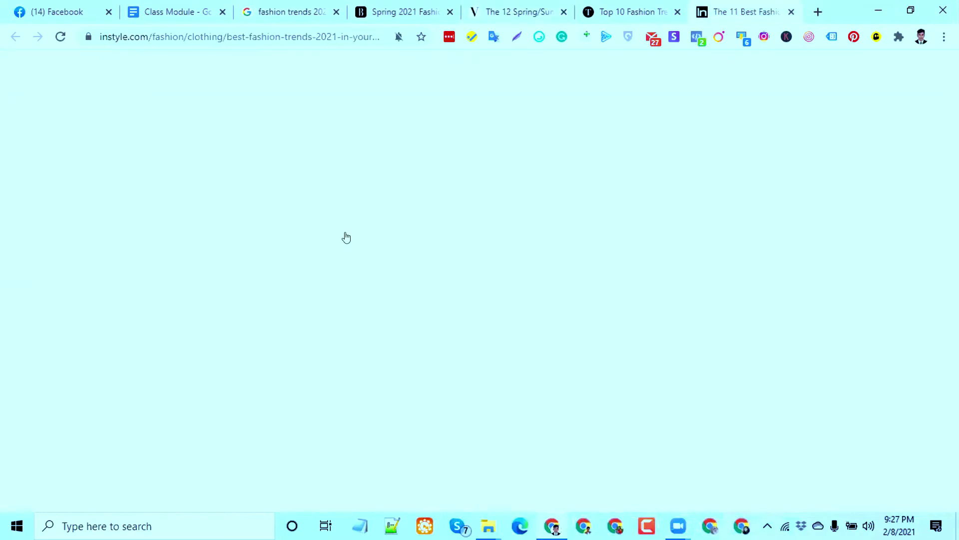
pyautogui.scroll(-3, 345, 236)
pyautogui.scroll(-2, 344, 236)
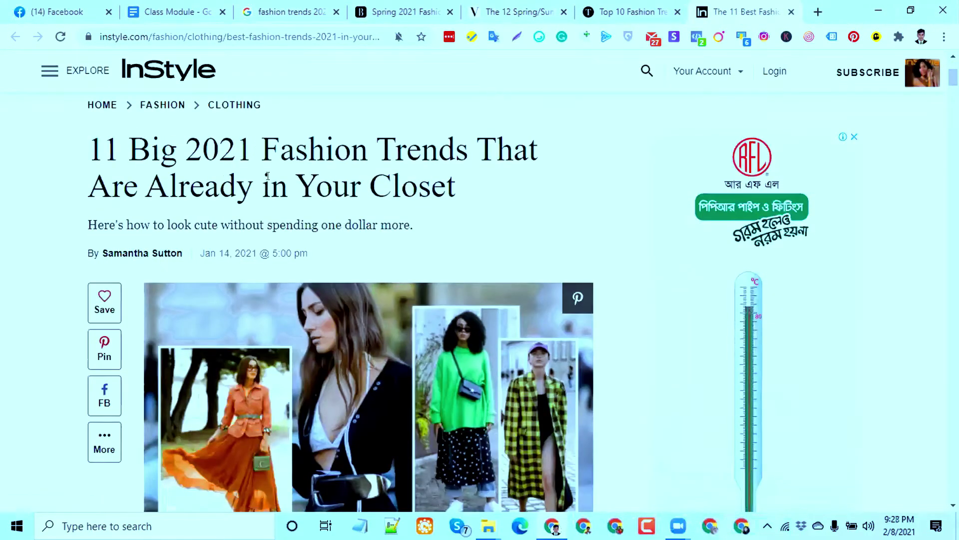
pyautogui.tripleClick(289, 188)
pyautogui.scroll(-8, 290, 188)
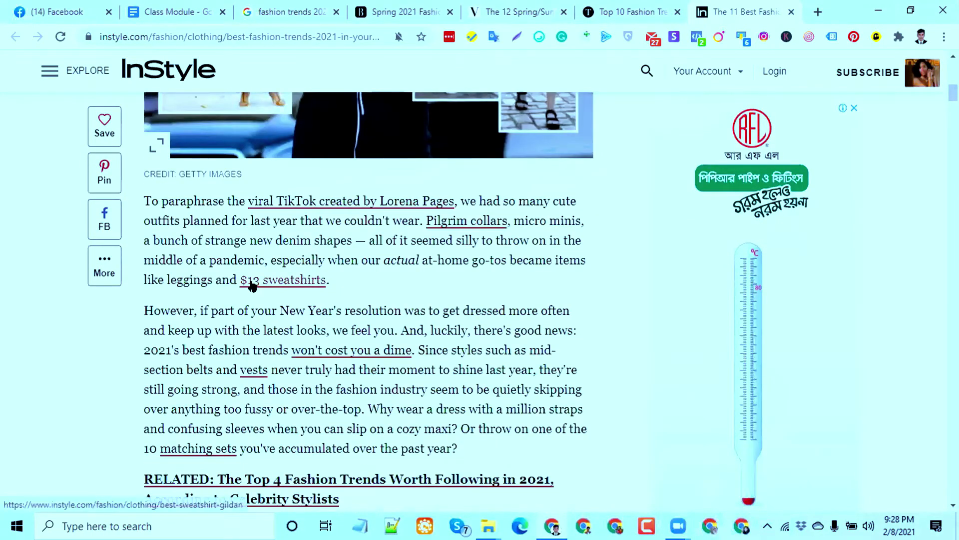
pyautogui.scroll(-5, 250, 287)
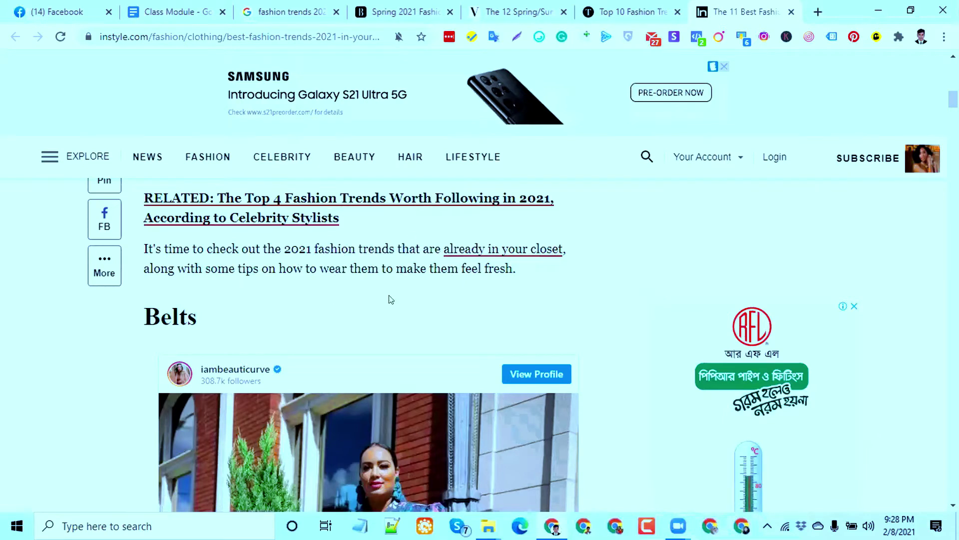
pyautogui.click(722, 68)
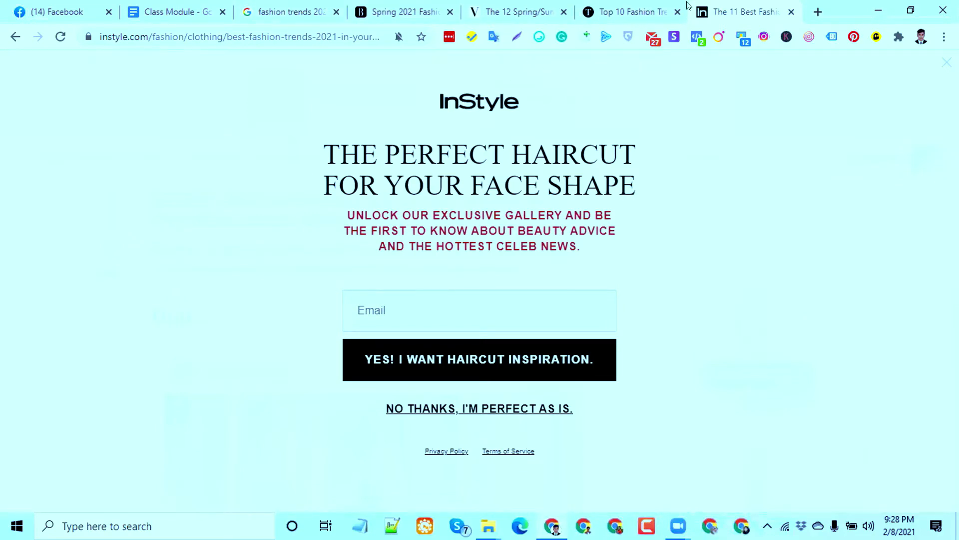
# Leave the InStyle page and examine TheTrendSpotter's Top 10 Fashion Trends article, highlighting words of its headline.
pyautogui.click(634, 8)
pyautogui.scroll(-4, 499, 288)
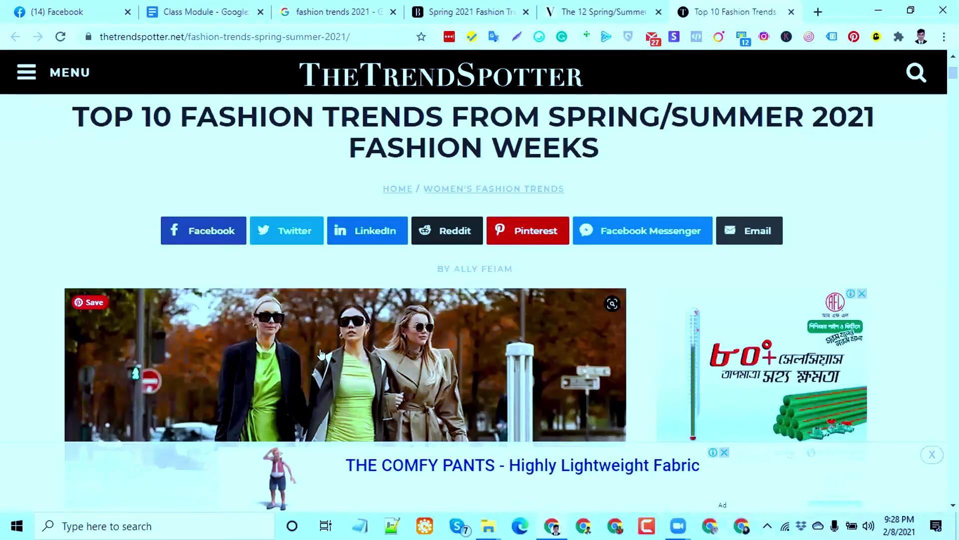
pyautogui.scroll(-3, 322, 354)
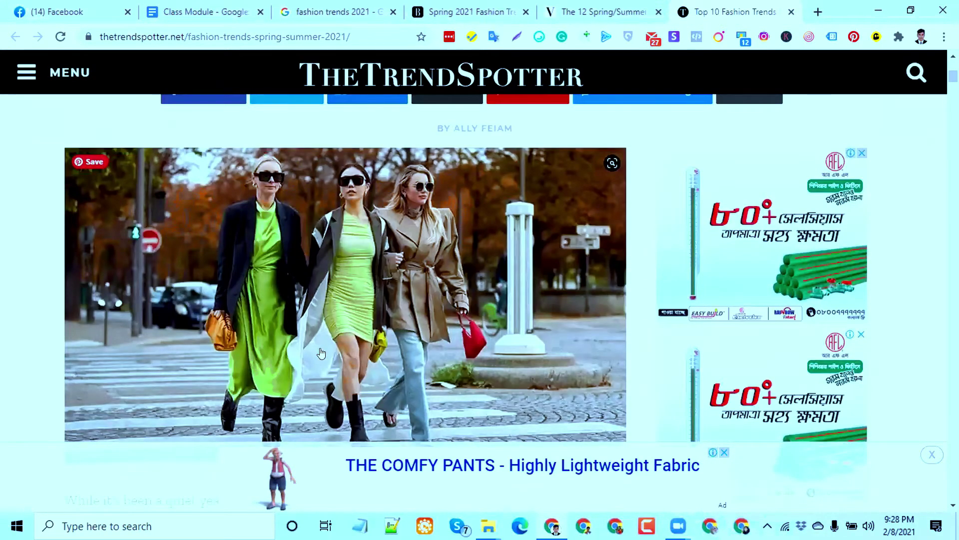
pyautogui.scroll(3, 321, 355)
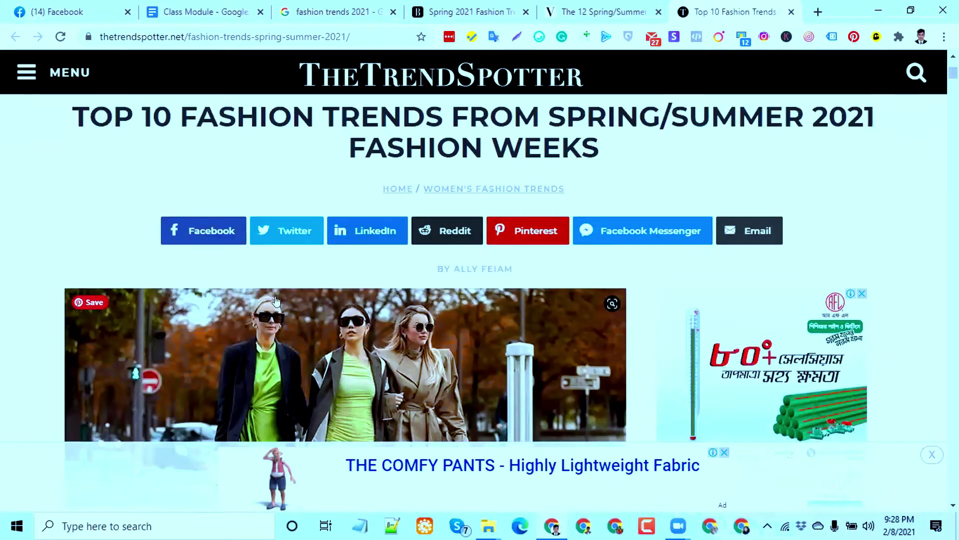
pyautogui.doubleClick(214, 121)
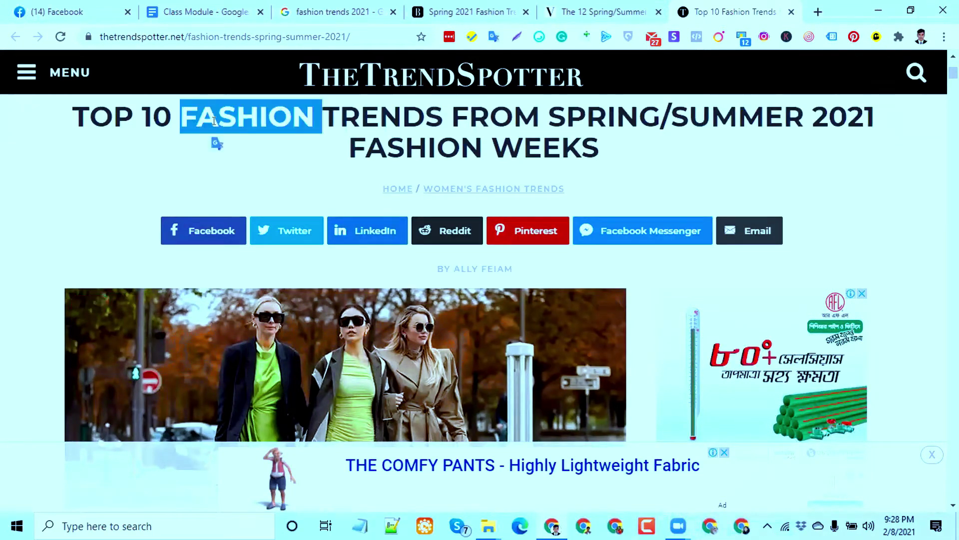
pyautogui.tripleClick(214, 121)
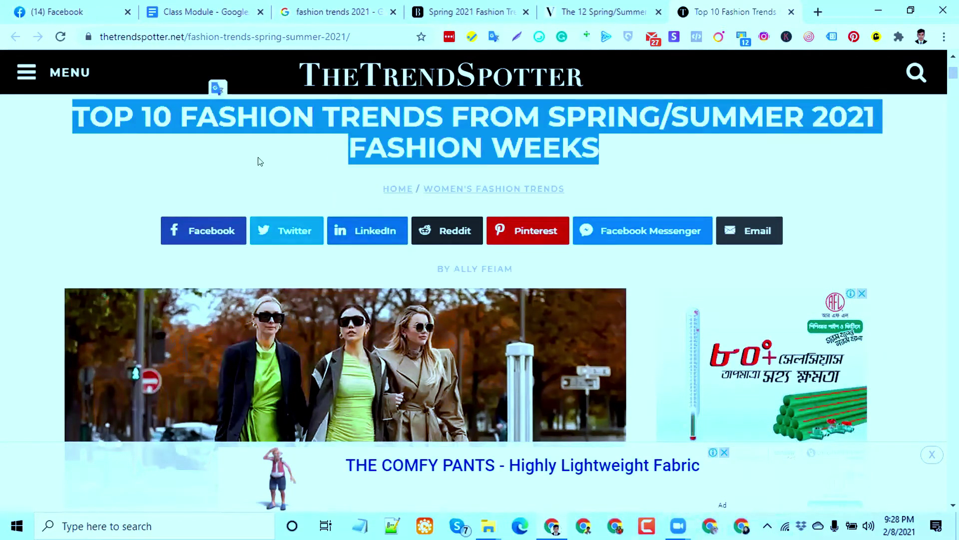
pyautogui.click(209, 117)
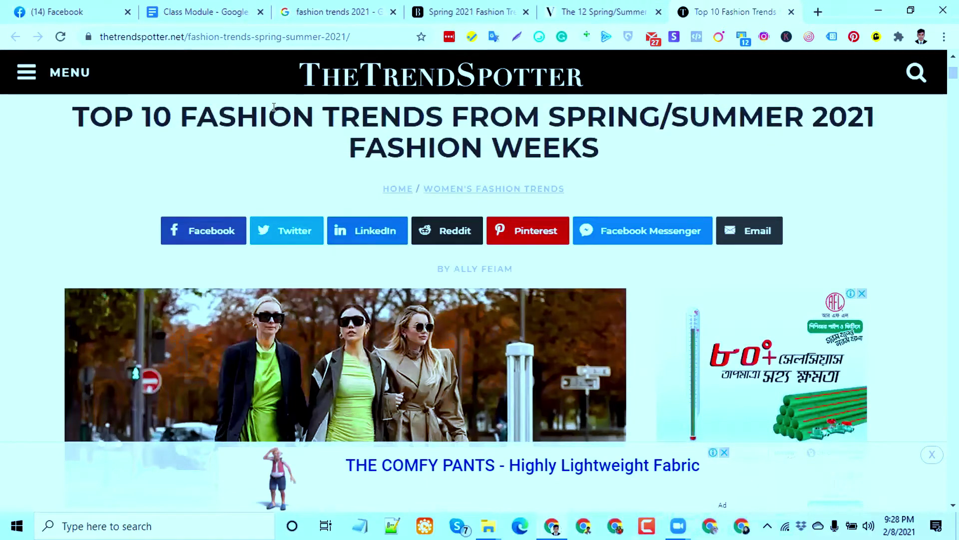
pyautogui.moveTo(322, 117); pyautogui.dragTo(765, 116)
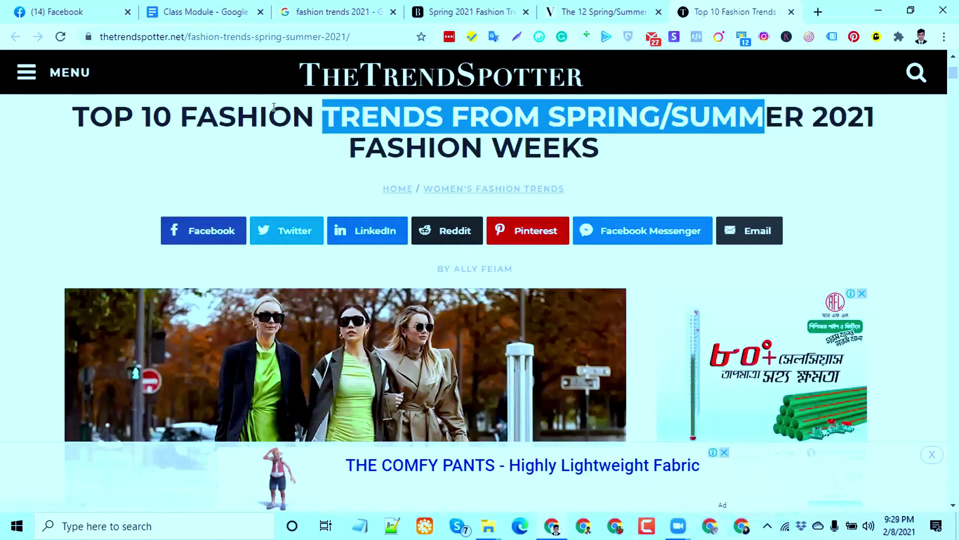
# Compare TheTrendSpotter's domain in the page address with the words "Fashion Trends" in the article headline, highlighting each.
pyautogui.click(274, 107)
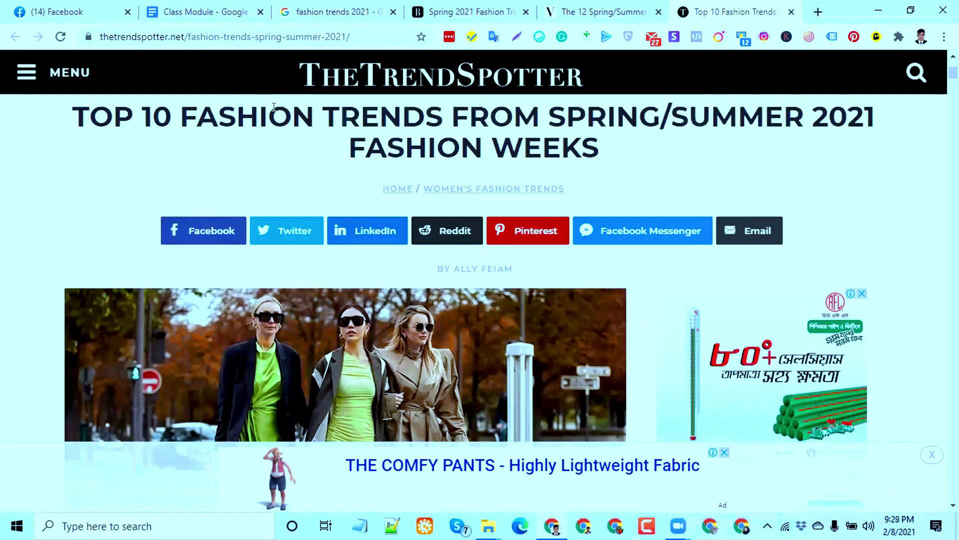
pyautogui.doubleClick(183, 34)
pyautogui.moveTo(228, 39); pyautogui.dragTo(95, 36)
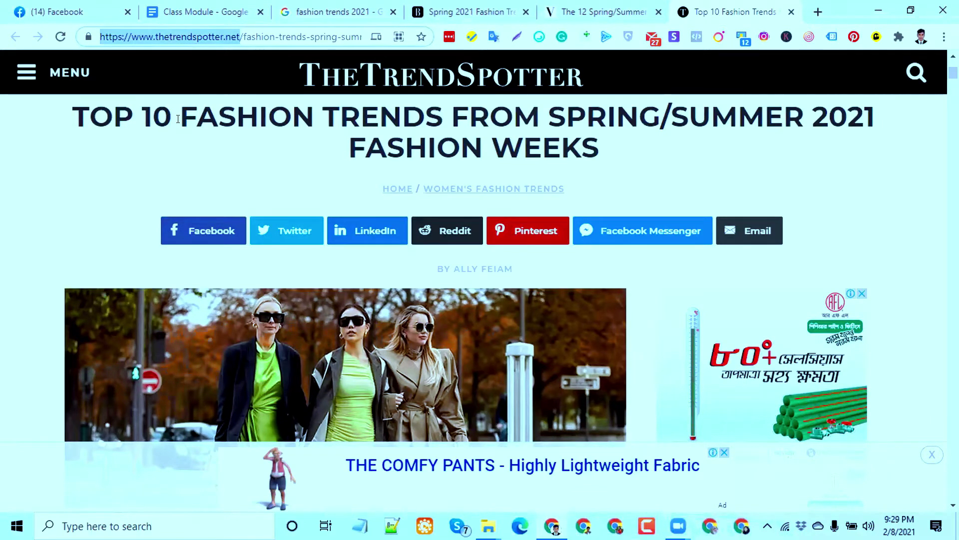
pyautogui.moveTo(178, 119); pyautogui.dragTo(443, 119)
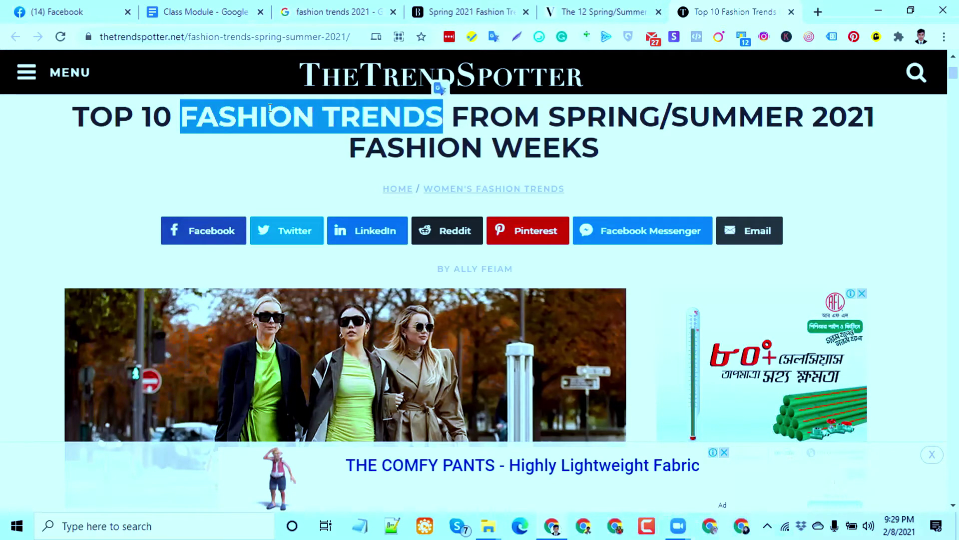
pyautogui.doubleClick(128, 39)
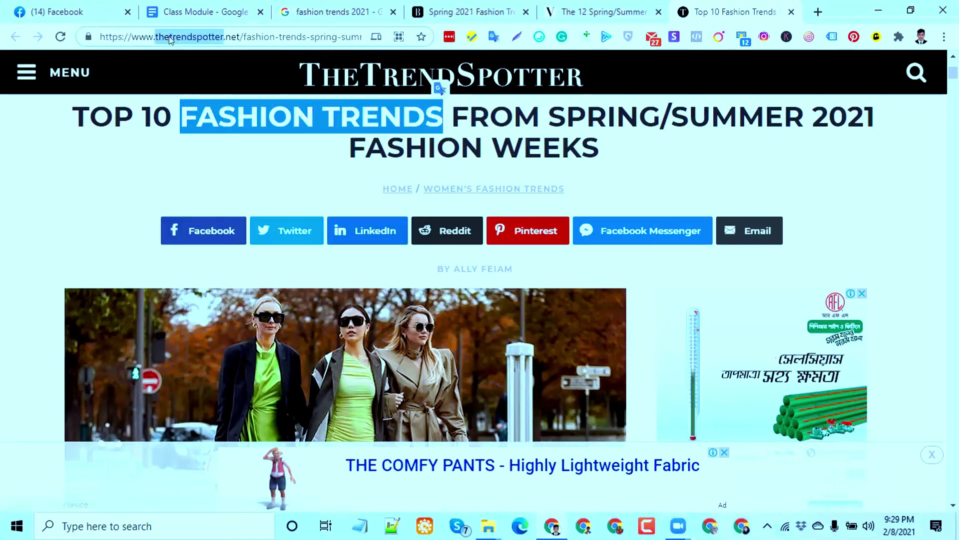
pyautogui.moveTo(243, 36); pyautogui.dragTo(86, 42)
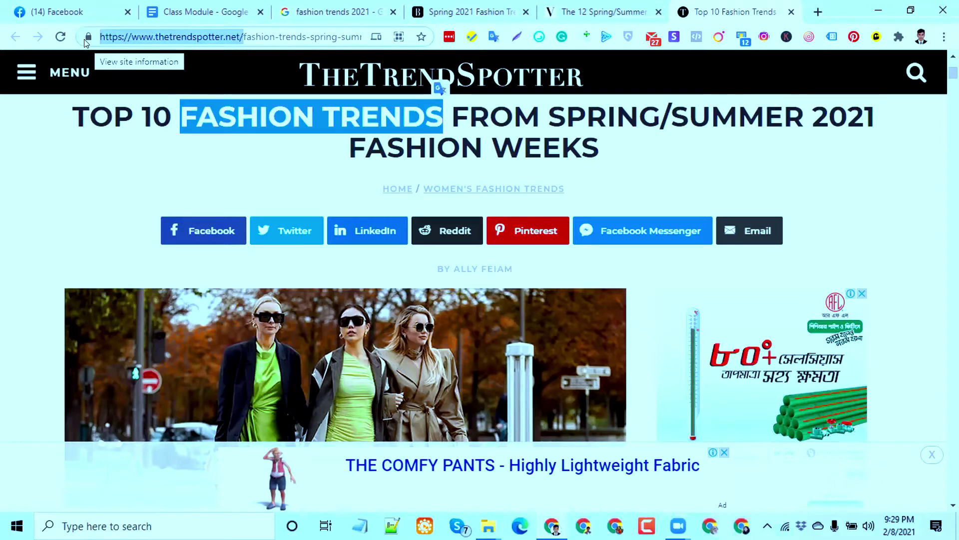
pyautogui.click(234, 109)
pyautogui.moveTo(181, 113); pyautogui.dragTo(442, 114)
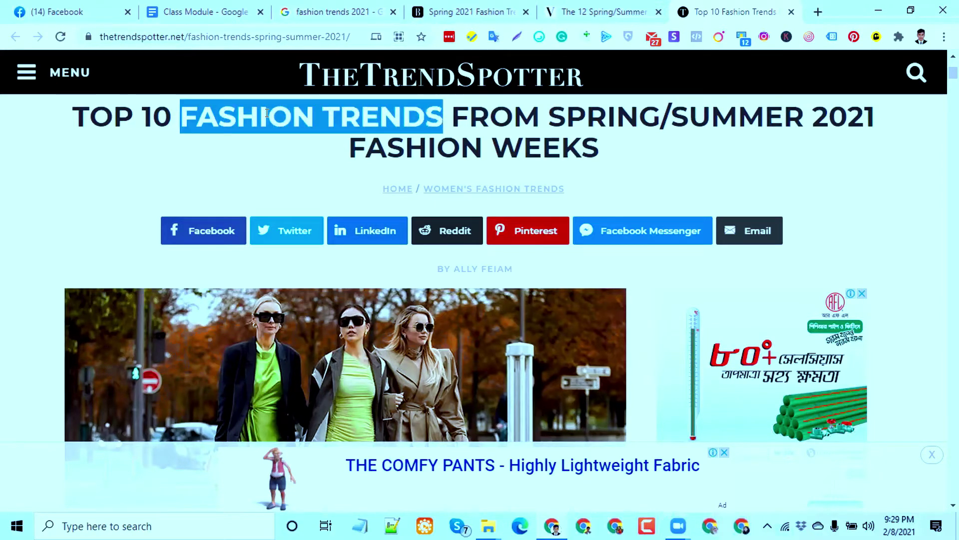
pyautogui.click(182, 38)
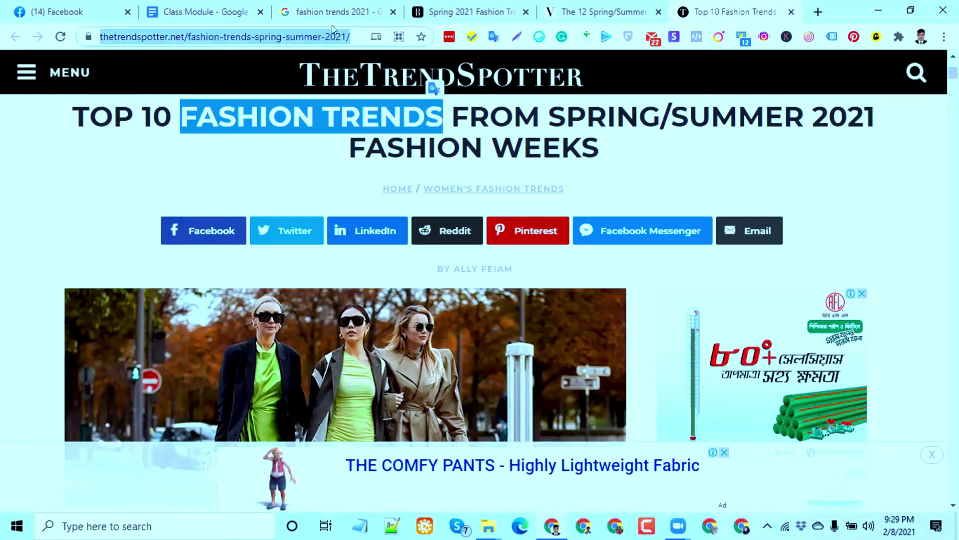
# Return to the "fashion trends 2021" results and examine the query, the ad and the Harper's Bazaar featured snippet.
pyautogui.click(355, 9)
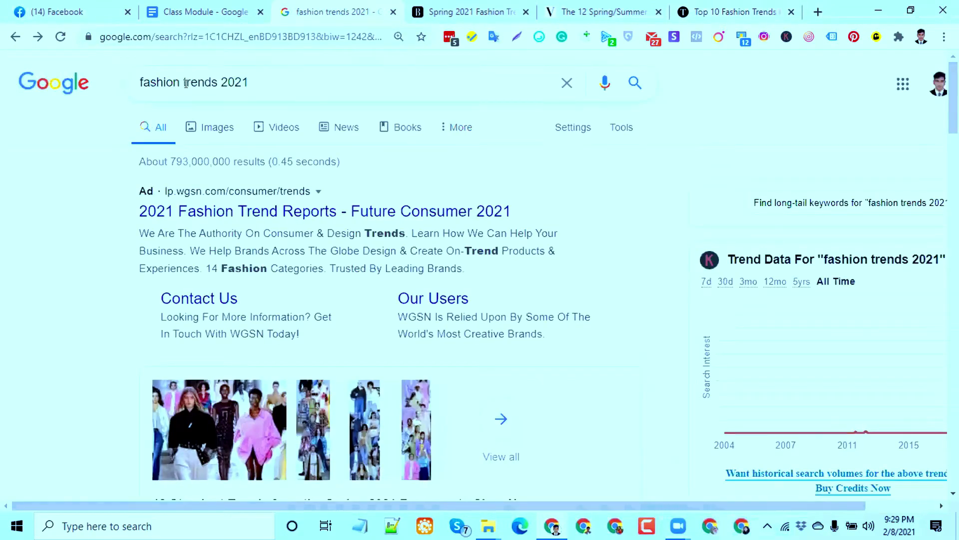
pyautogui.click(169, 82)
pyautogui.click(74, 155)
pyautogui.scroll(-4, 220, 302)
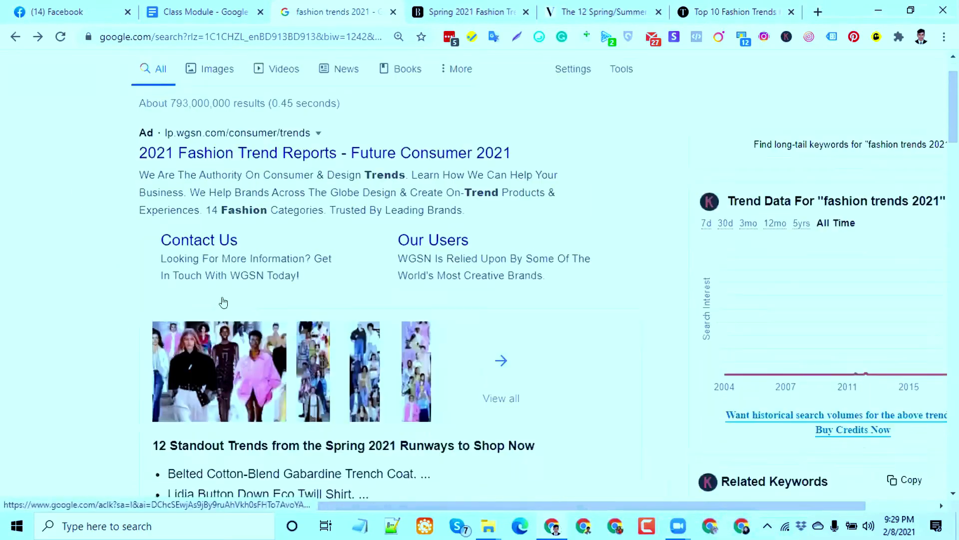
pyautogui.scroll(-3, 166, 343)
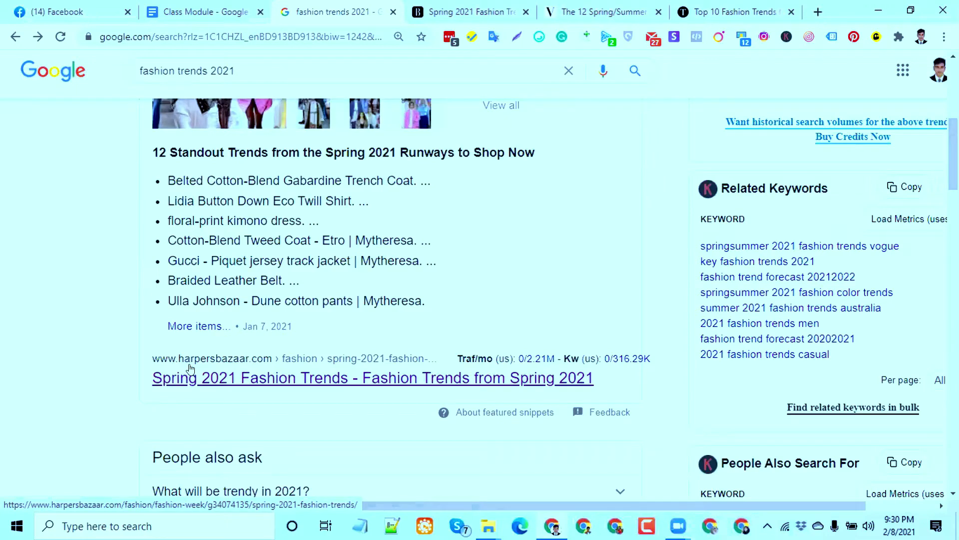
pyautogui.scroll(4, 187, 367)
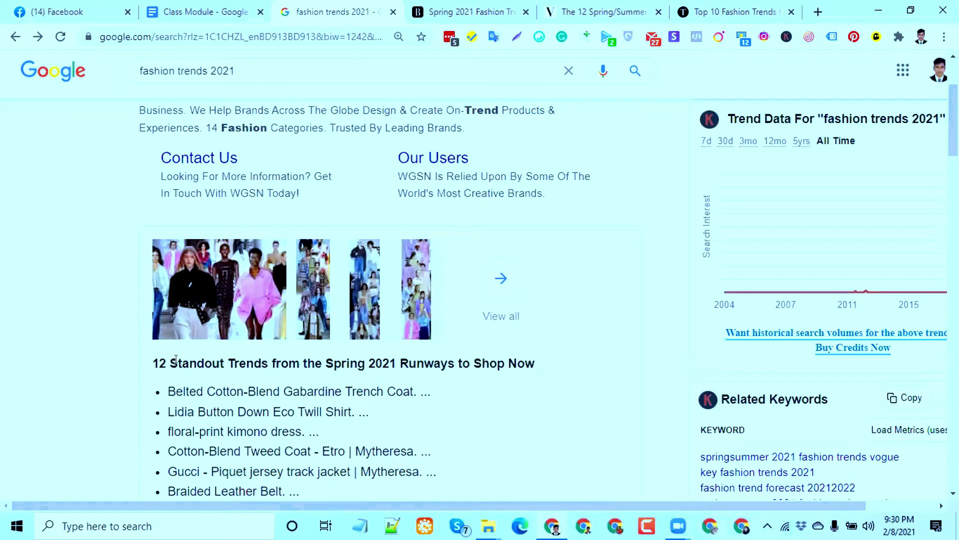
pyautogui.scroll(3, 215, 263)
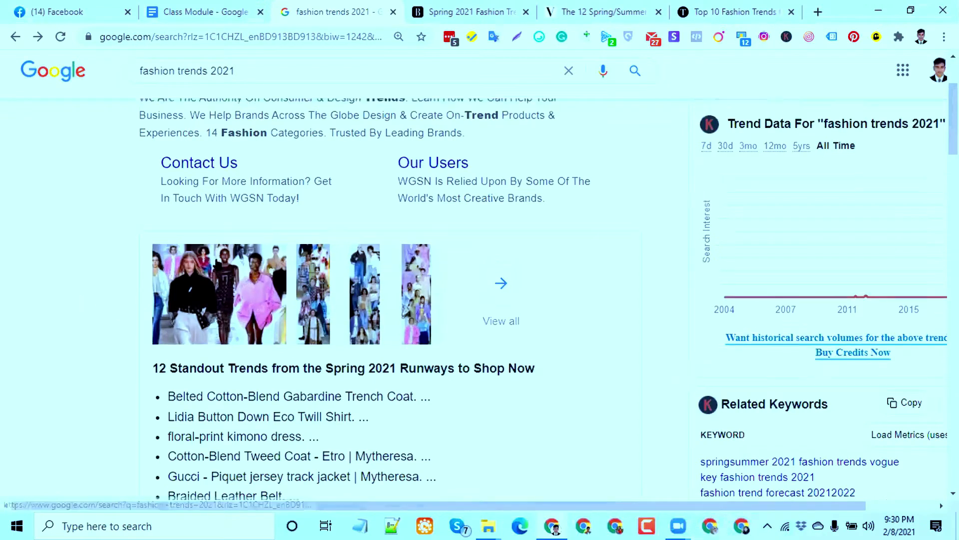
# Glance at the Harper's Bazaar article, then close all the article tabs opened after the "fashion trends 2021" results.
pyautogui.click(440, 11)
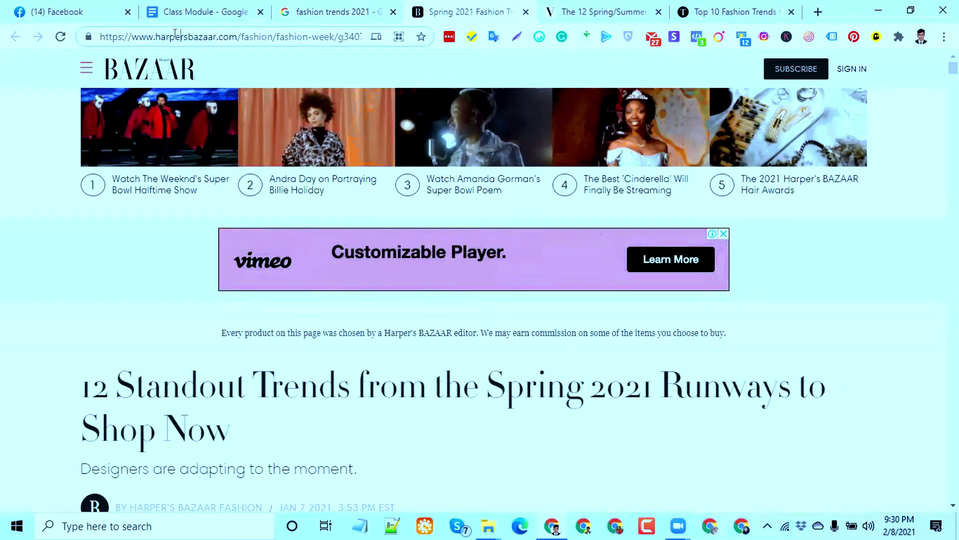
pyautogui.click(292, 11)
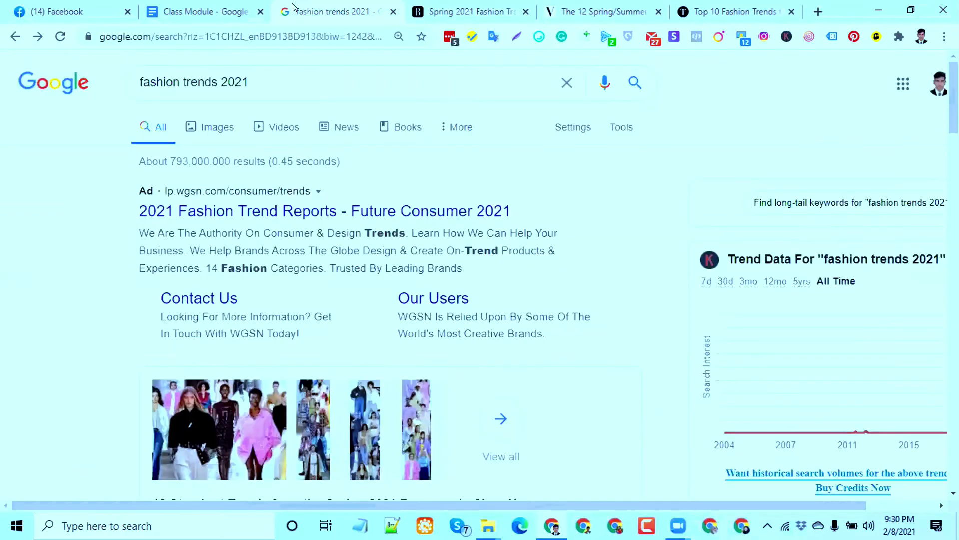
pyautogui.rightClick(295, 10)
pyautogui.click(367, 201)
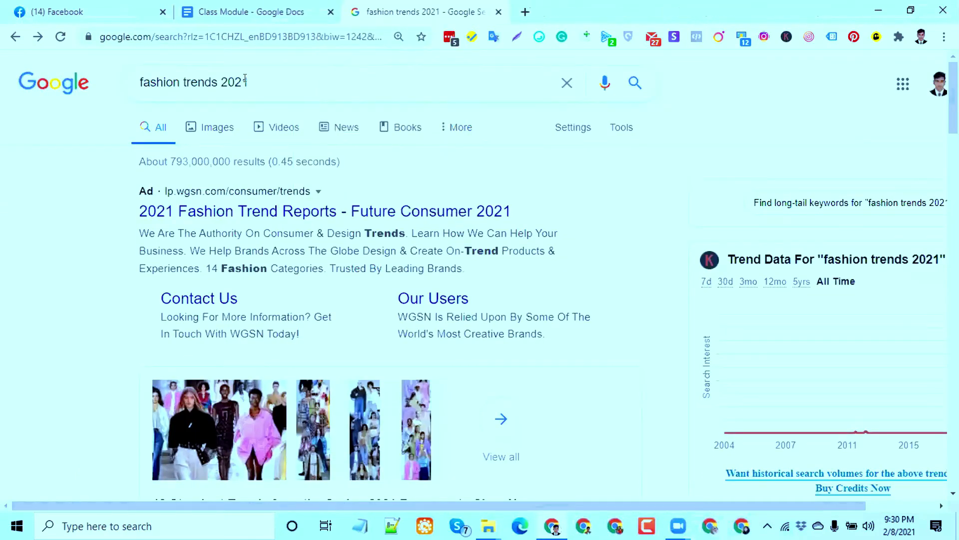
# Open the Harper's Bazaar and Vogue results for "fashion trends 2021" in new tabs and look at both articles.
pyautogui.scroll(-8, 262, 148)
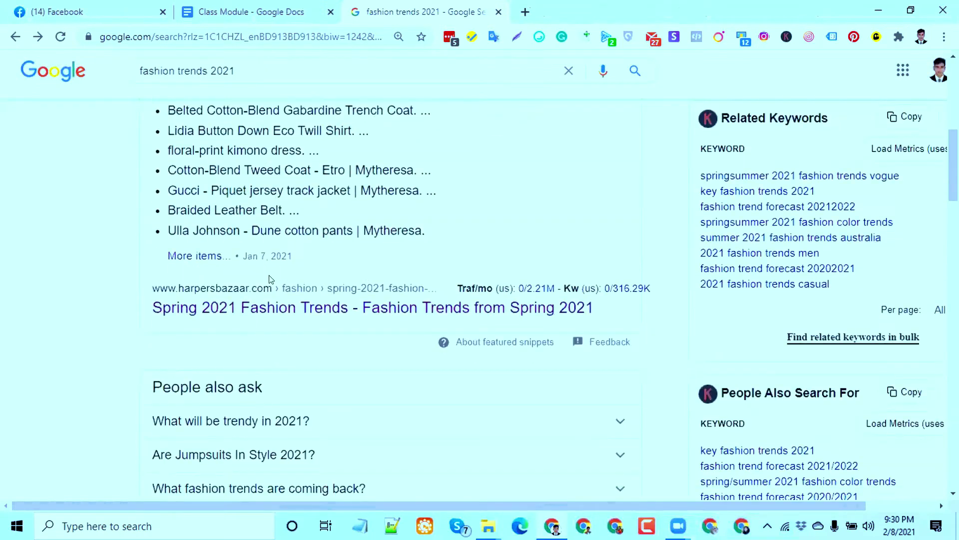
pyautogui.middleClick(268, 302)
pyautogui.scroll(-5, 265, 307)
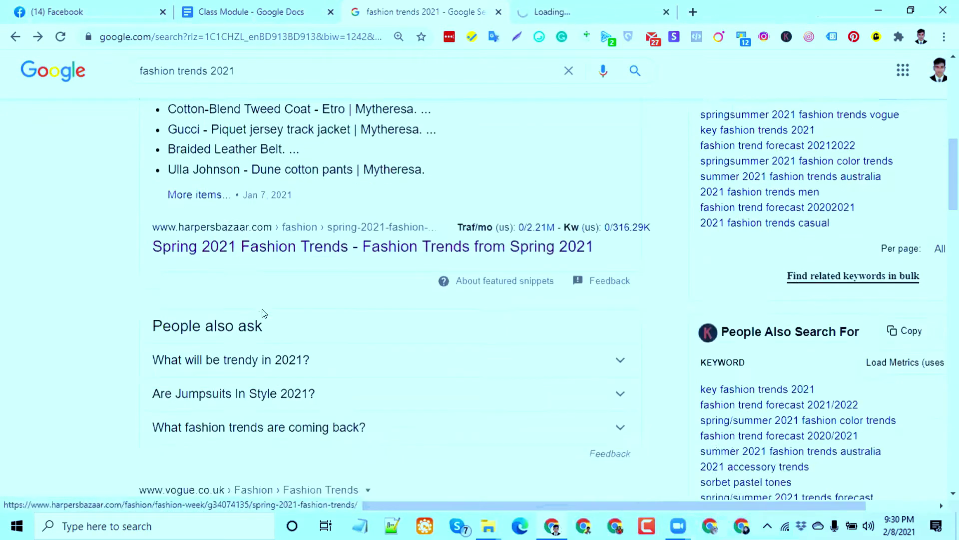
pyautogui.scroll(-2, 263, 313)
pyautogui.middleClick(233, 223)
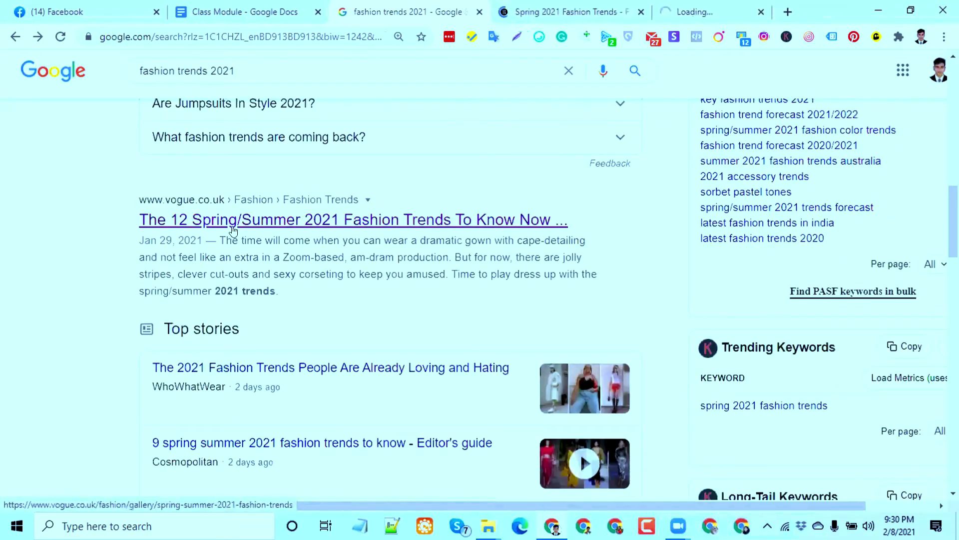
pyautogui.click(534, 15)
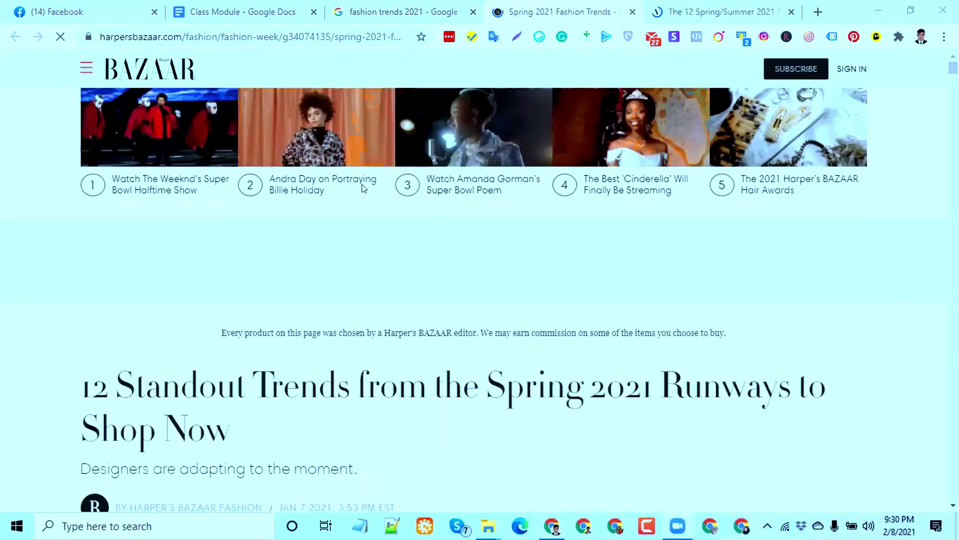
pyautogui.click(692, 11)
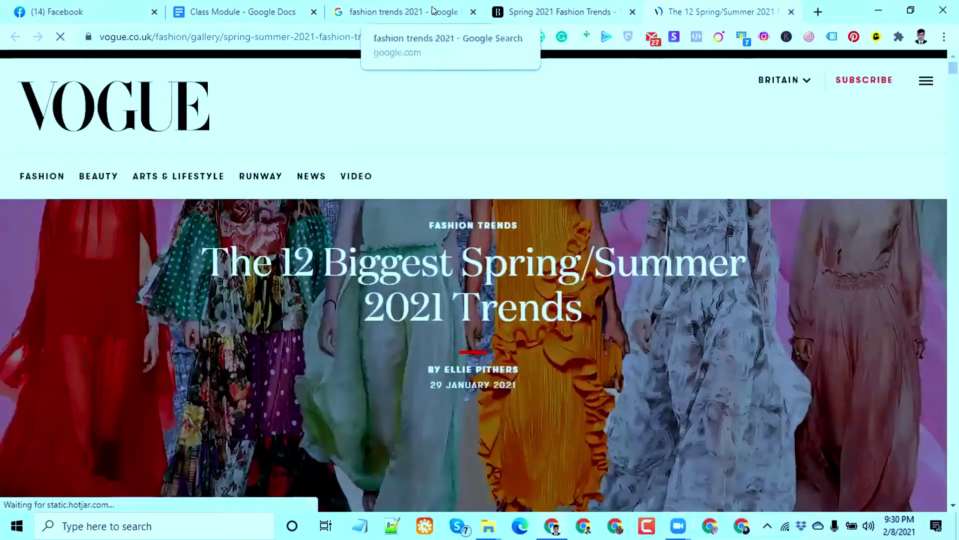
# Open TheTrendSpotter's Top 10 Fashion Trends result in a new tab, and close the Harper's Bazaar page.
pyautogui.click(433, 10)
pyautogui.scroll(-4, 295, 308)
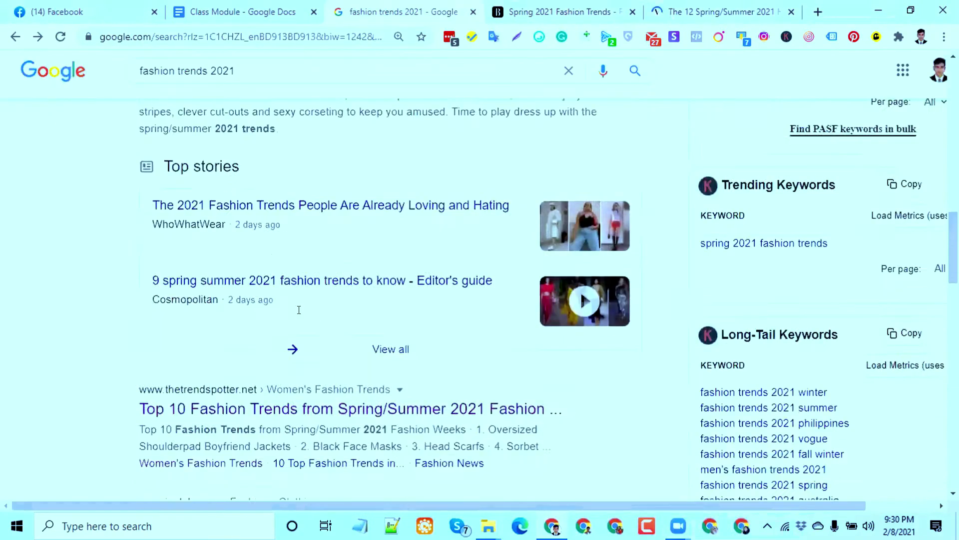
pyautogui.middleClick(255, 217)
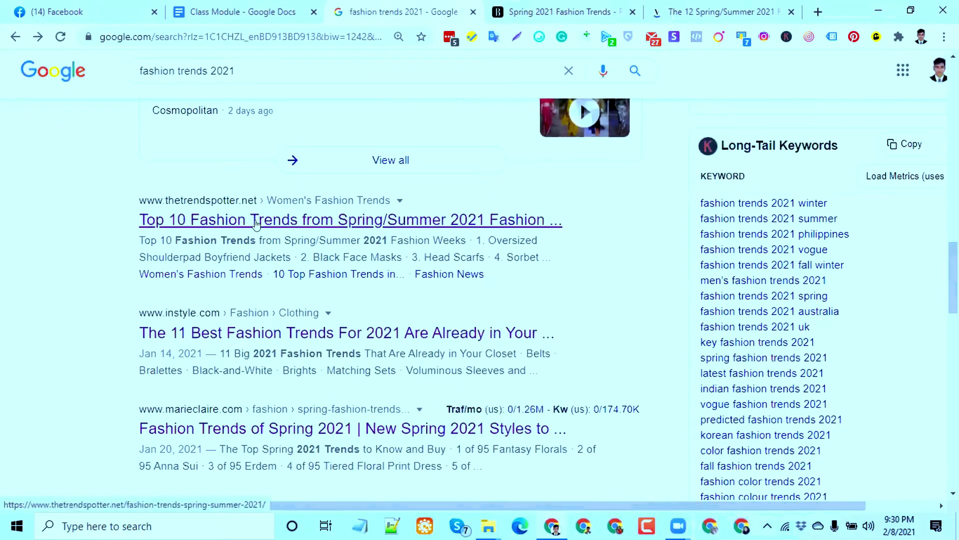
pyautogui.click(526, 11)
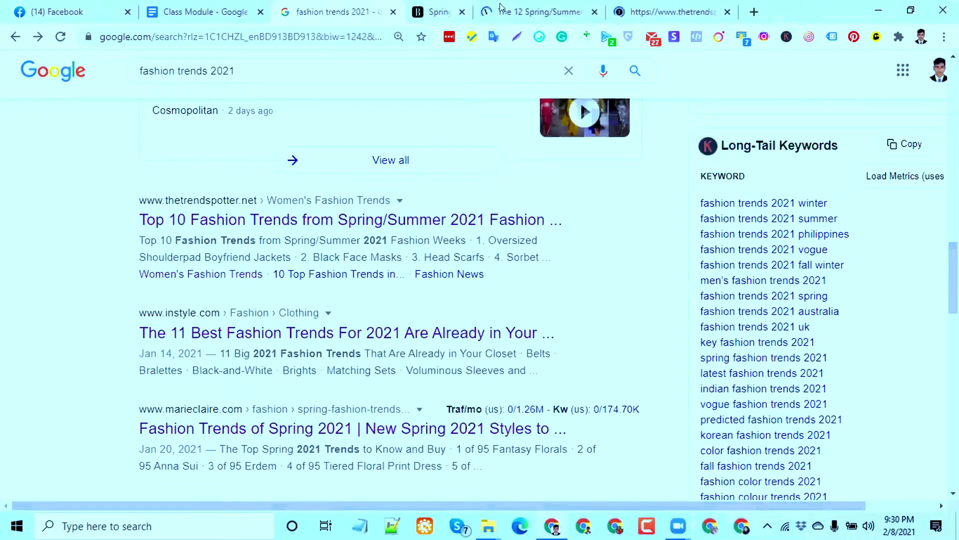
pyautogui.click(524, 13)
pyautogui.click(600, 11)
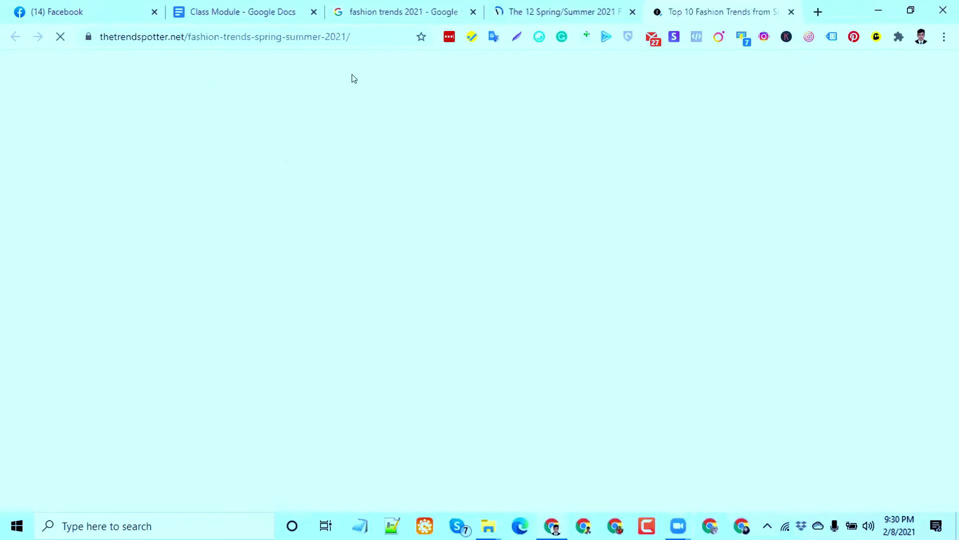
pyautogui.click(542, 5)
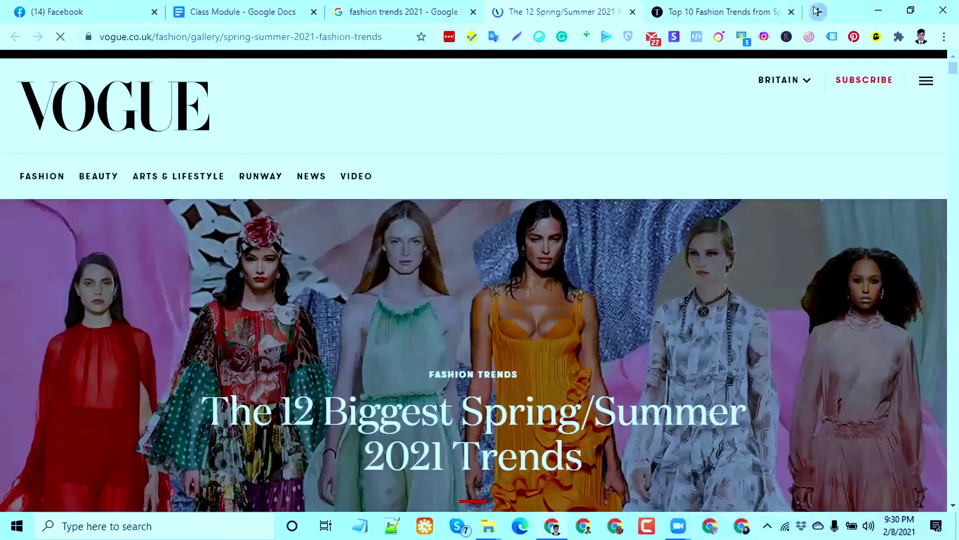
# Open Google Sheets from the browser's apps page in a new tab and create a blank spreadsheet.
pyautogui.click(818, 11)
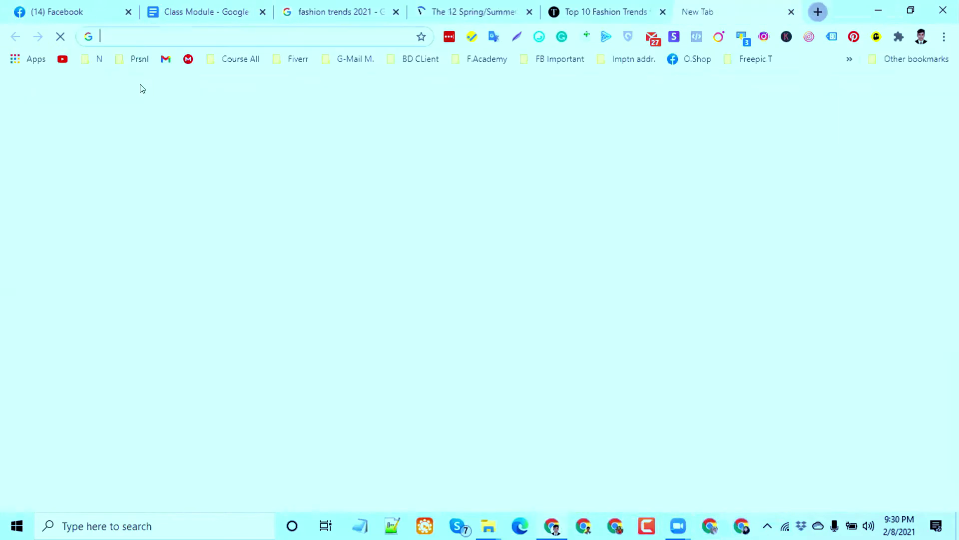
pyautogui.click(235, 58)
pyautogui.click(36, 61)
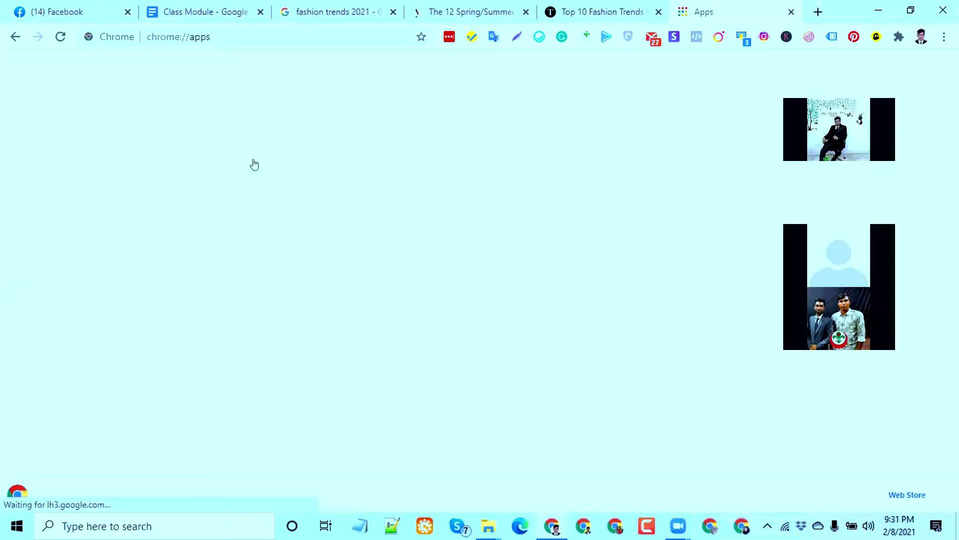
pyautogui.click(665, 166)
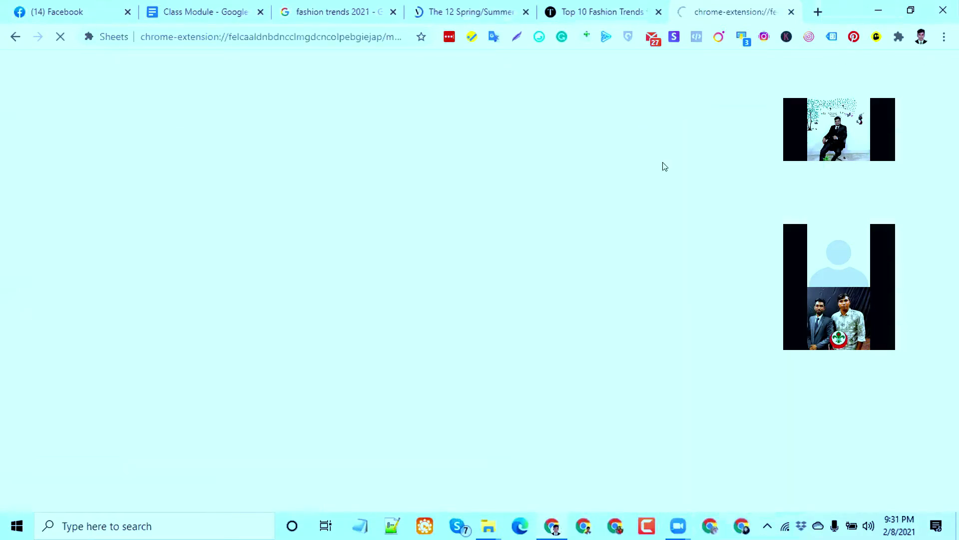
pyautogui.click(592, 10)
pyautogui.click(431, 5)
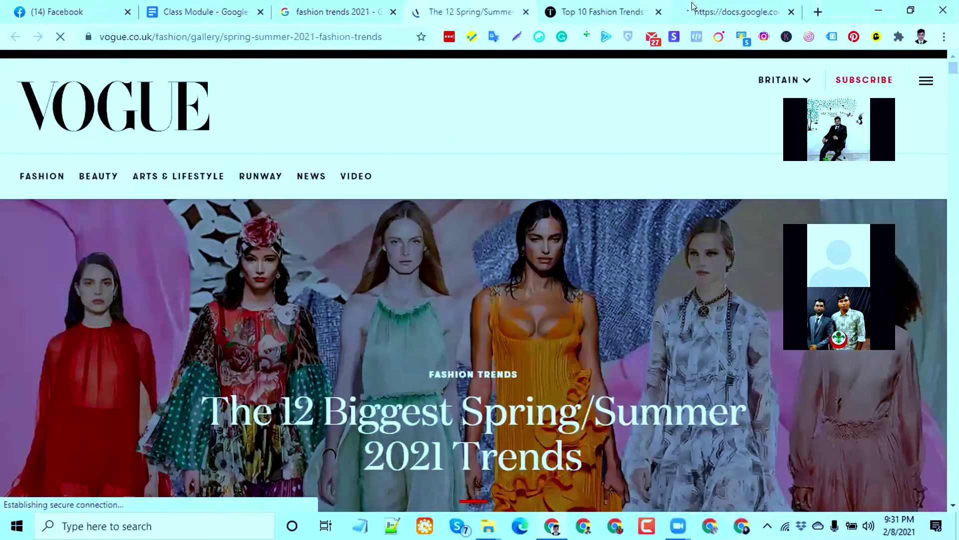
pyautogui.click(693, 6)
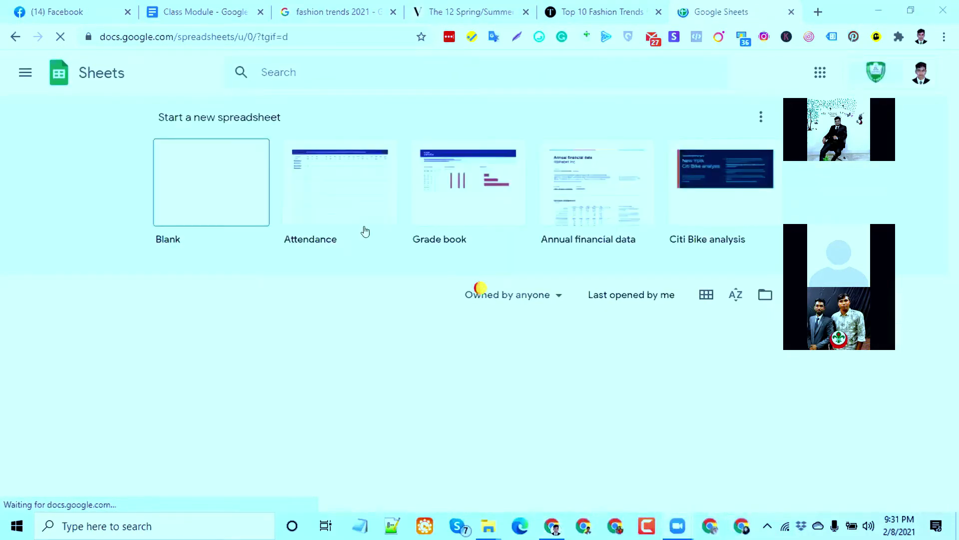
pyautogui.click(195, 199)
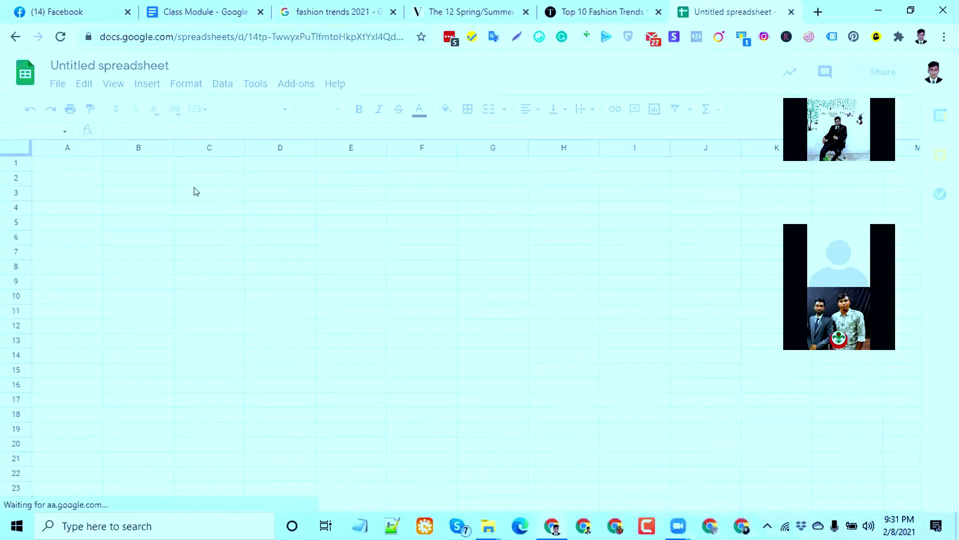
# Bookmark the spreadsheet in the Course All folder under the name "Compititor analysis on On Page".
pyautogui.click(422, 37)
pyautogui.click(246, 166)
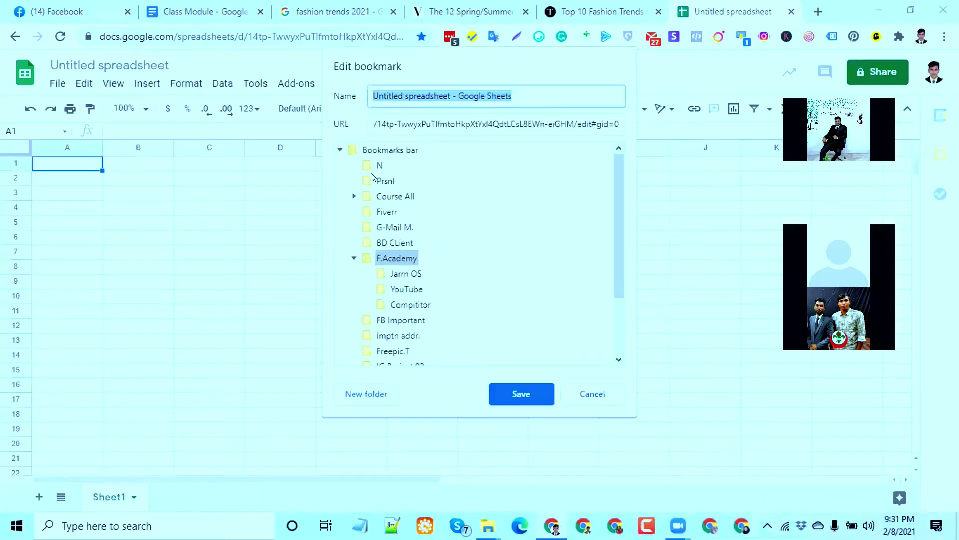
pyautogui.click(394, 197)
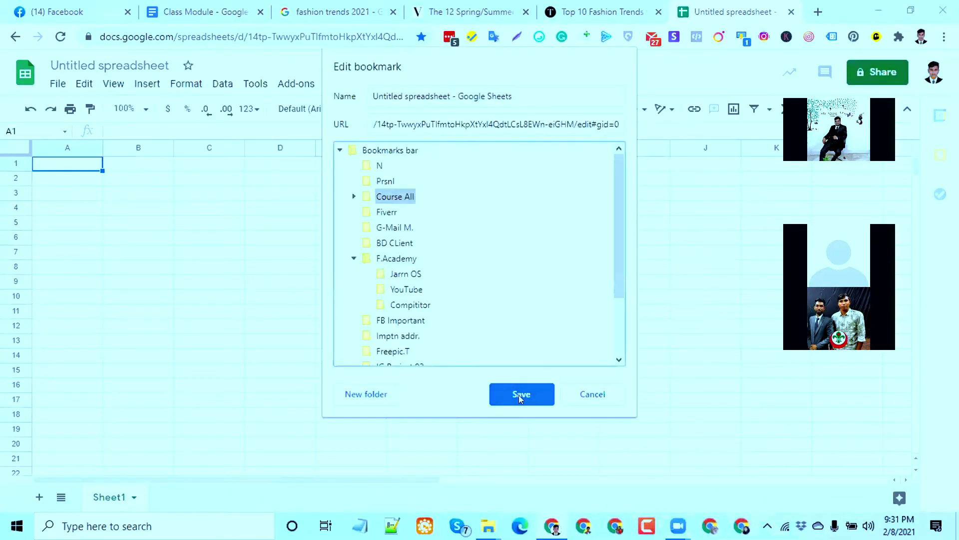
pyautogui.tripleClick(391, 97)
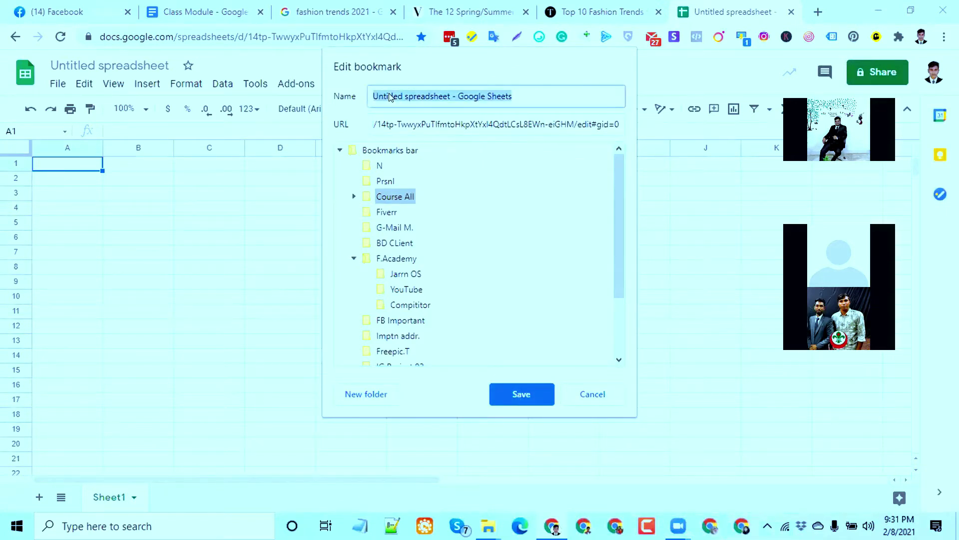
pyautogui.write('Compiti')
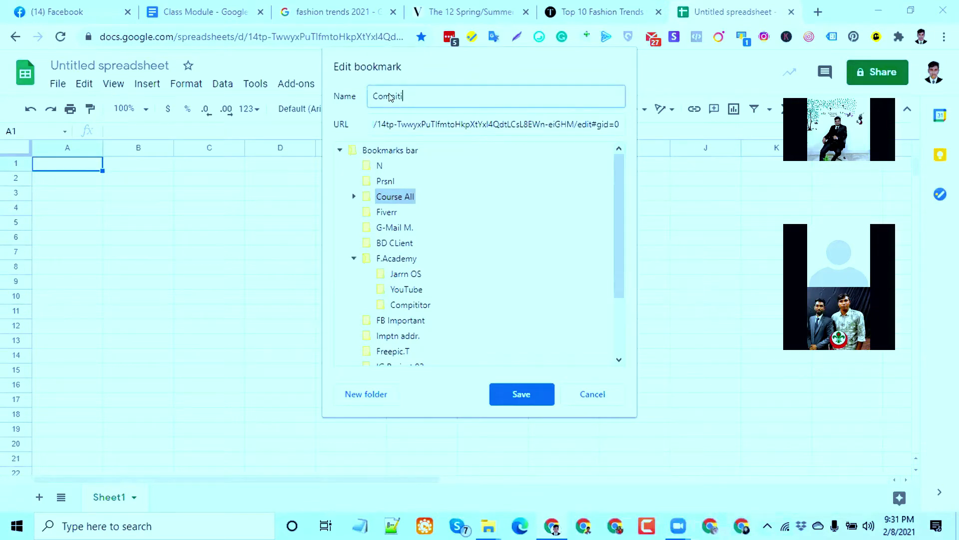
pyautogui.write('tor analysis on On Page')
pyautogui.click(520, 392)
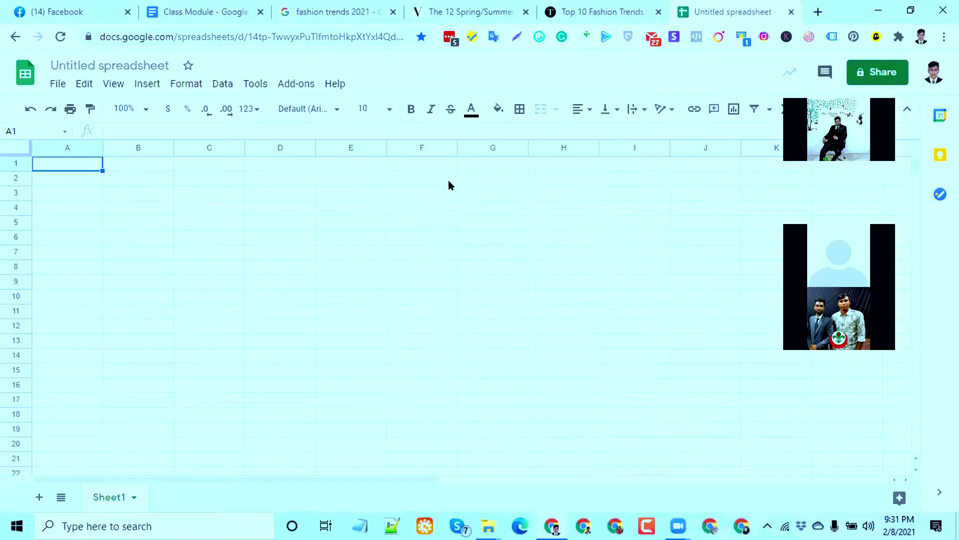
pyautogui.click(606, 13)
pyautogui.click(487, 8)
pyautogui.click(353, 9)
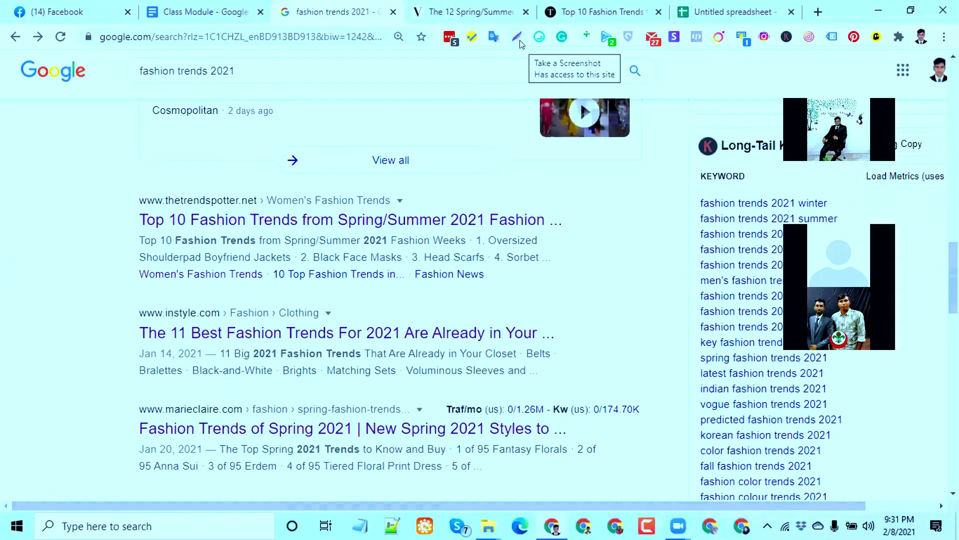
# Return to the blank spreadsheet, rename it "Onpage COmpitior Aalysis", and widen column A slightly.
pyautogui.click(692, 10)
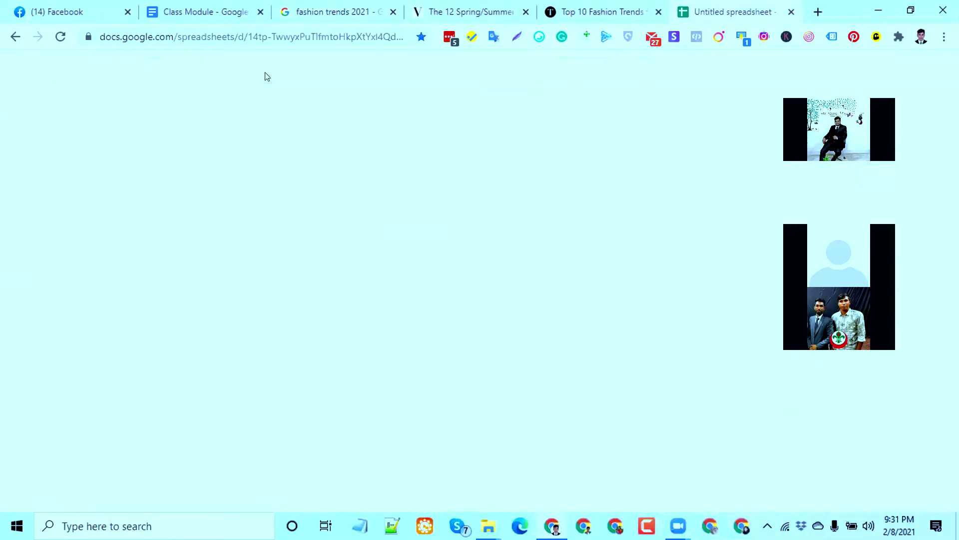
pyautogui.click(120, 65)
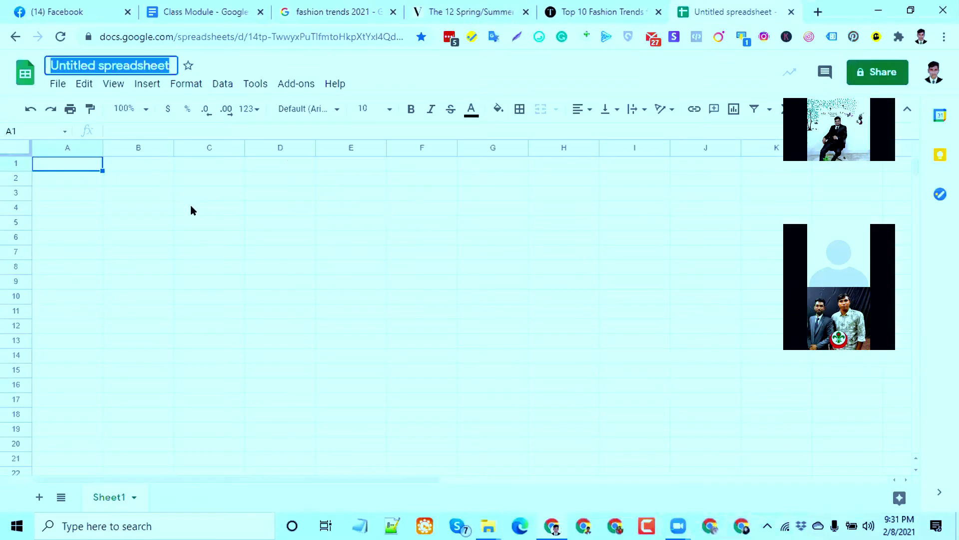
pyautogui.write('Onl')
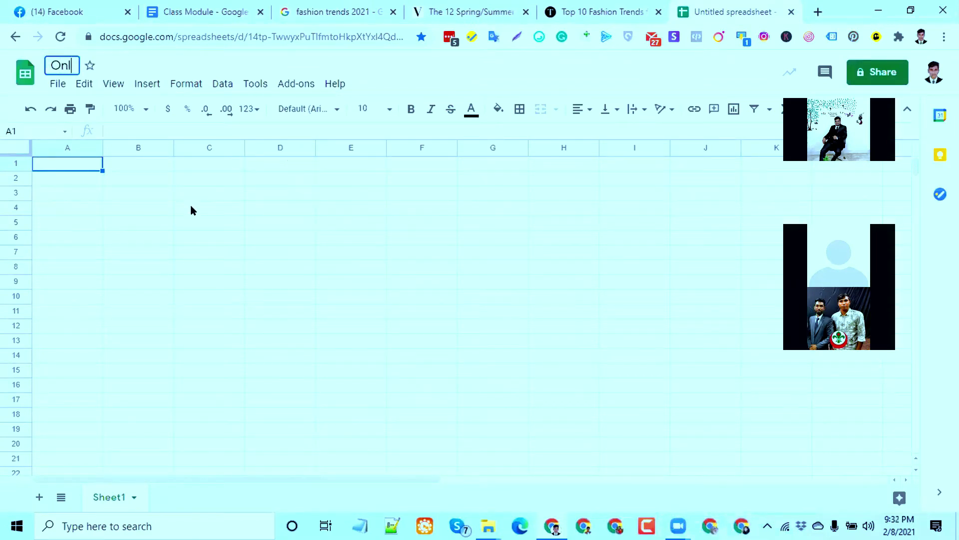
pyautogui.press('BackSpace')
pyautogui.write('page')
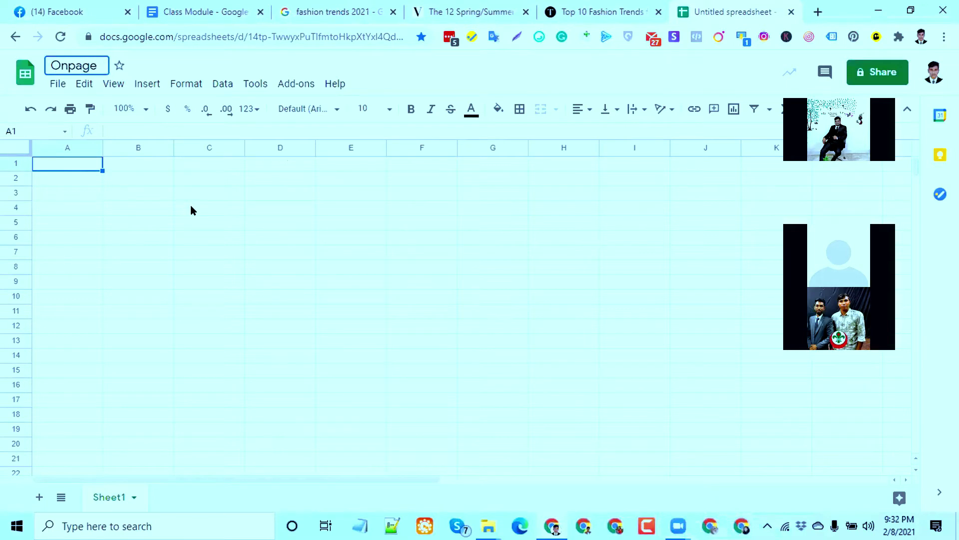
pyautogui.write(' COmpiti')
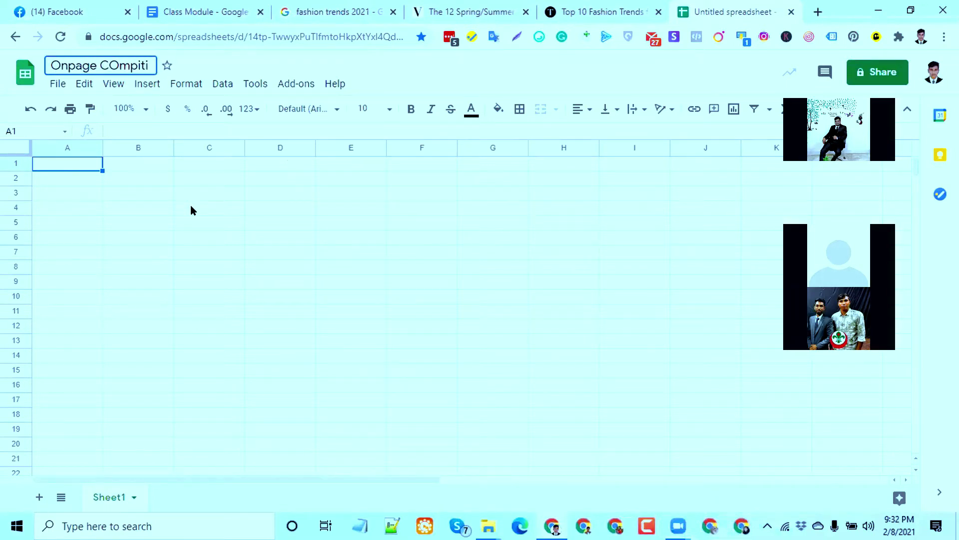
pyautogui.write('or Aalysi')
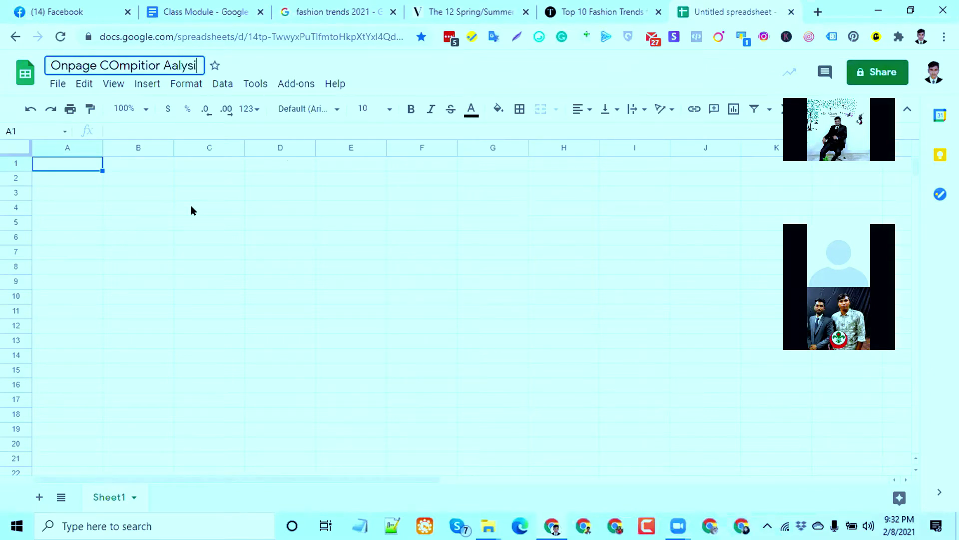
pyautogui.write('s')
pyautogui.moveTo(97, 148); pyautogui.dragTo(100, 149)
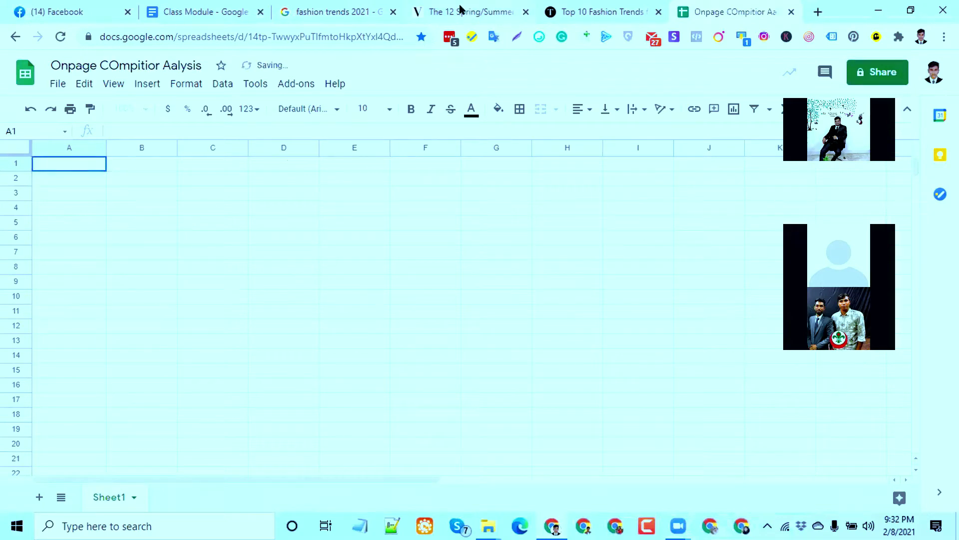
# Examine the Vogue article's web address, highlighting the spring-summer-2021-fashion-trends part and the word summer.
pyautogui.click(460, 9)
pyautogui.click(343, 11)
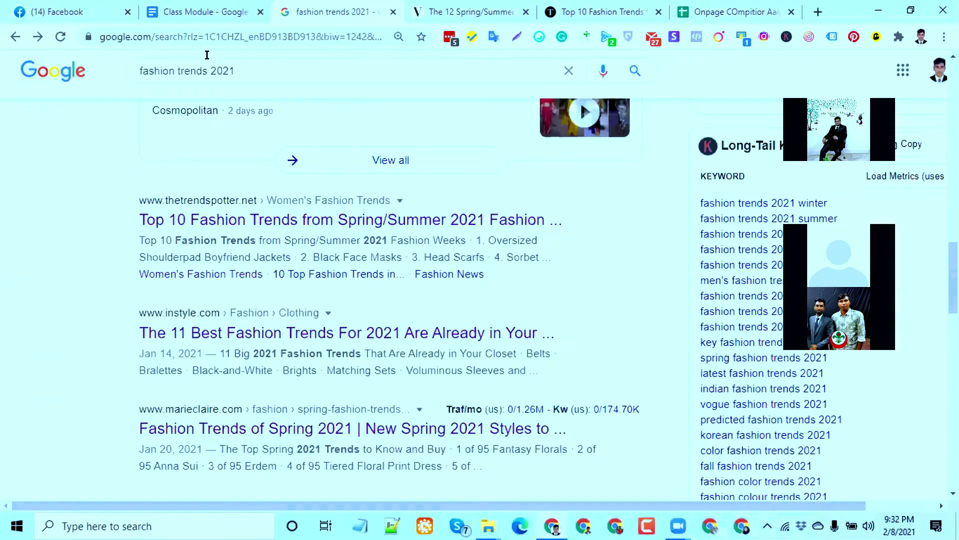
pyautogui.click(439, 11)
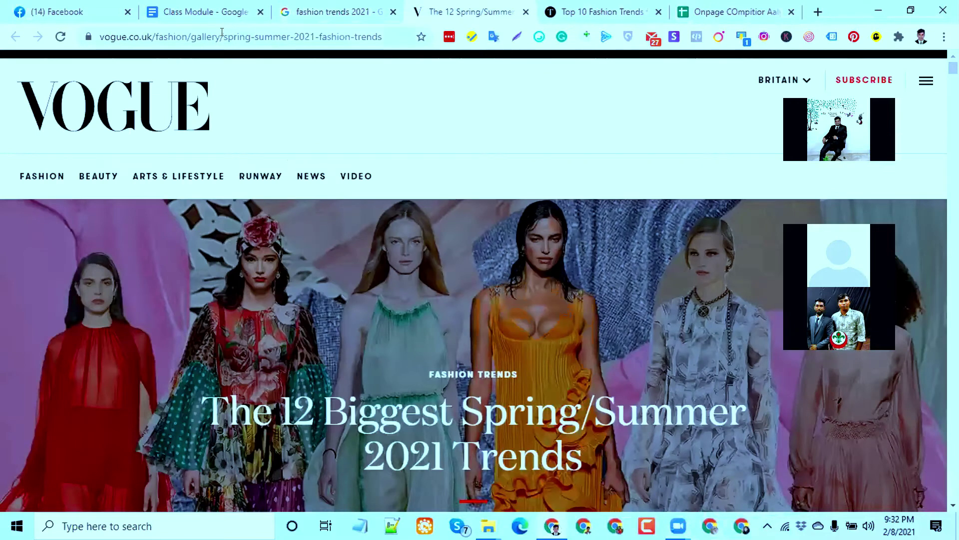
pyautogui.moveTo(223, 37); pyautogui.dragTo(367, 32)
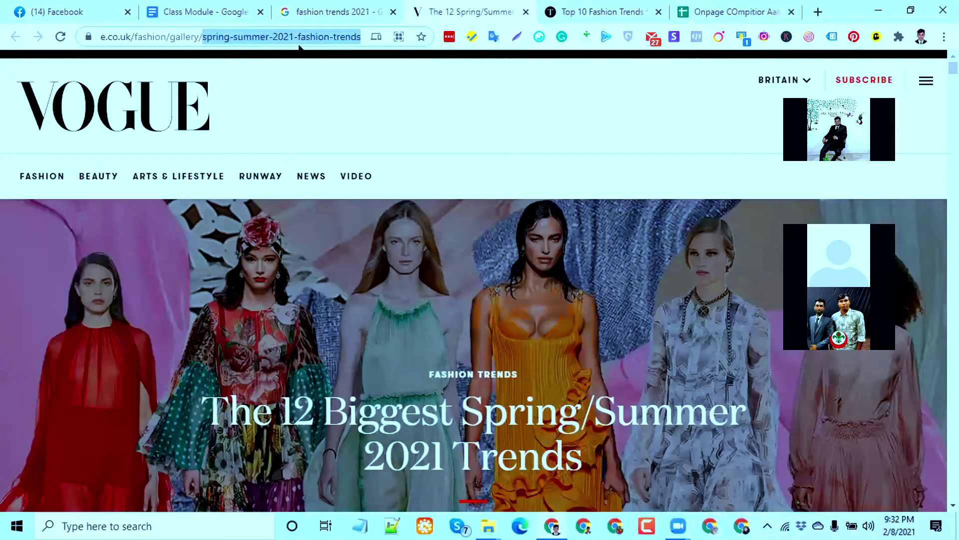
pyautogui.doubleClick(260, 31)
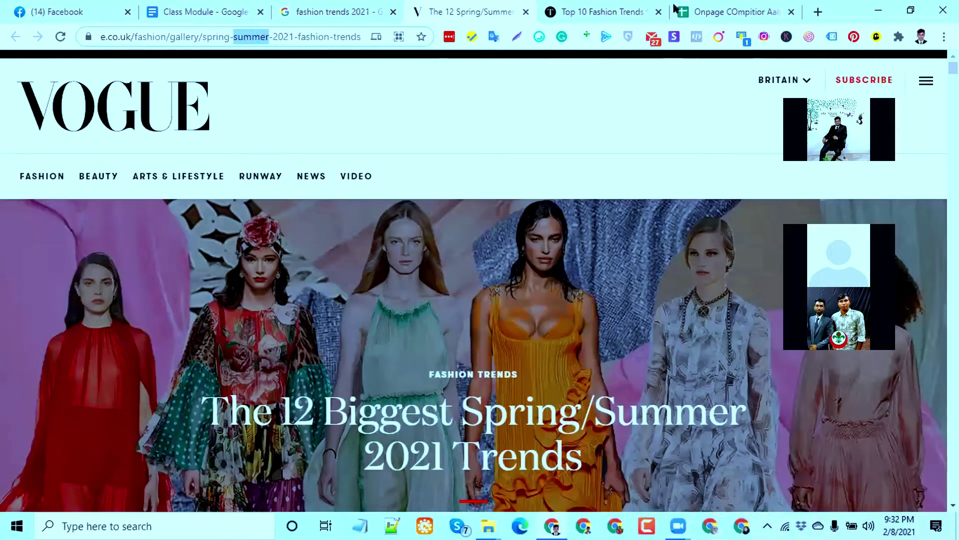
# Enter the column heading "Url" in cell A1 of the Onpage COmpitior Aalysis spreadsheet.
pyautogui.click(720, 7)
pyautogui.doubleClick(85, 161)
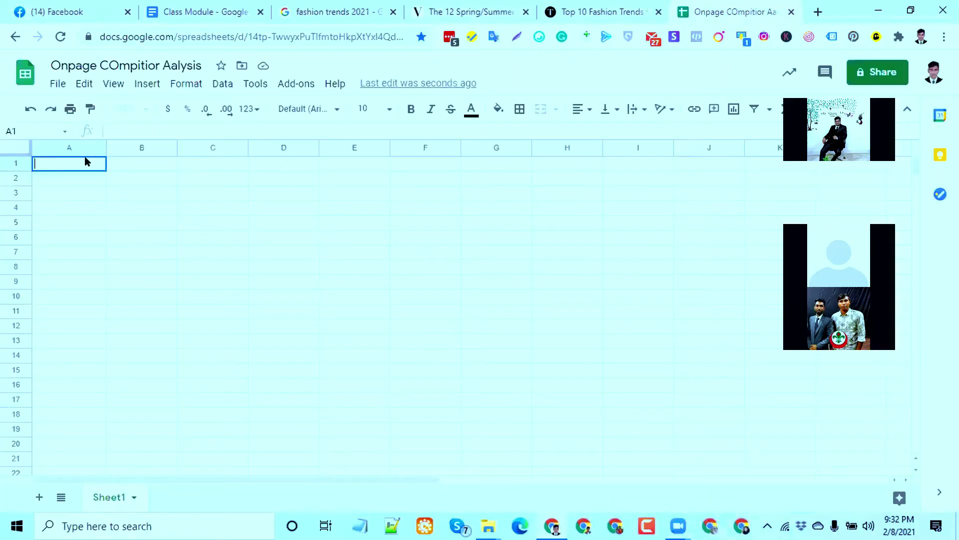
pyautogui.write('Url')
pyautogui.click(71, 146)
pyautogui.click(47, 194)
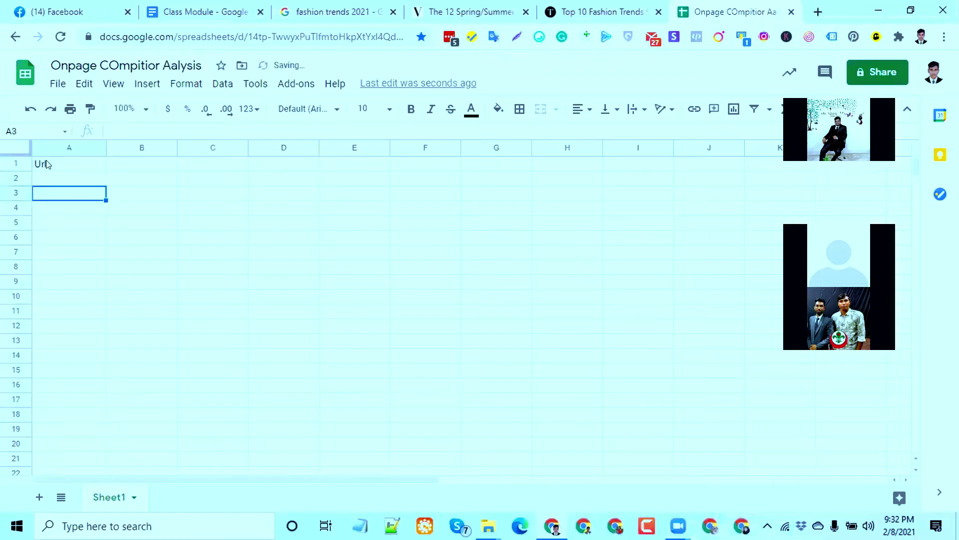
# Move the "Url" heading to cell B1 and enter "Site" as the heading in A1.
pyautogui.click(47, 164)
pyautogui.click(135, 166)
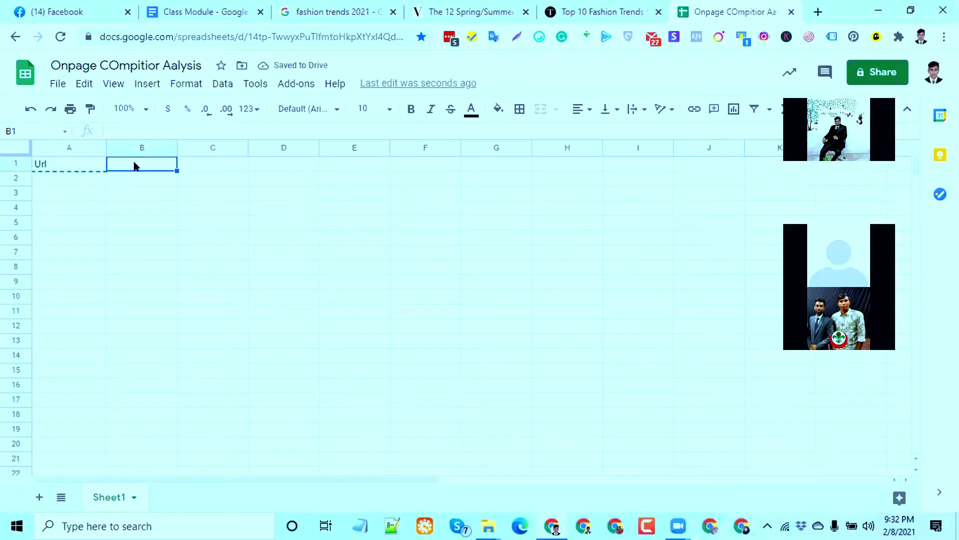
pyautogui.write('Url')
pyautogui.click(46, 161)
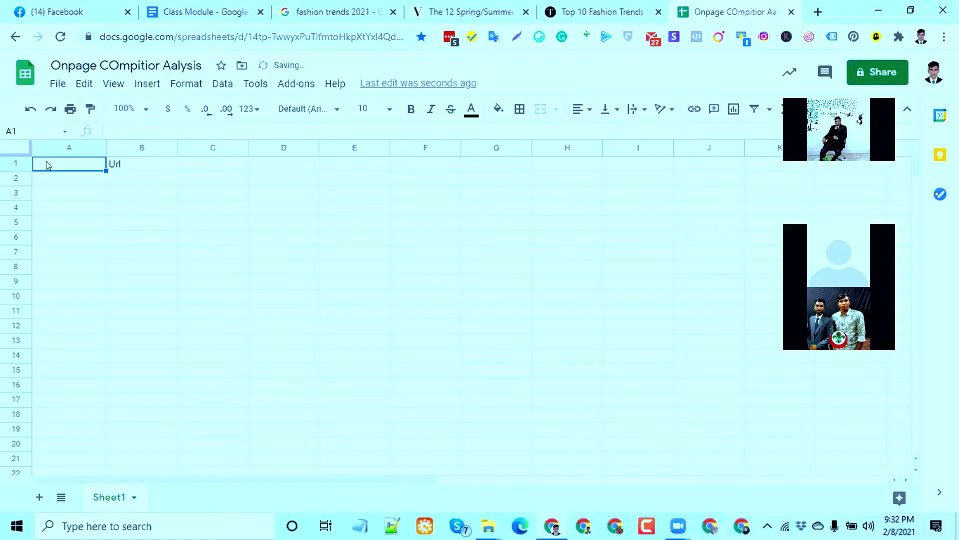
pyautogui.write('Site')
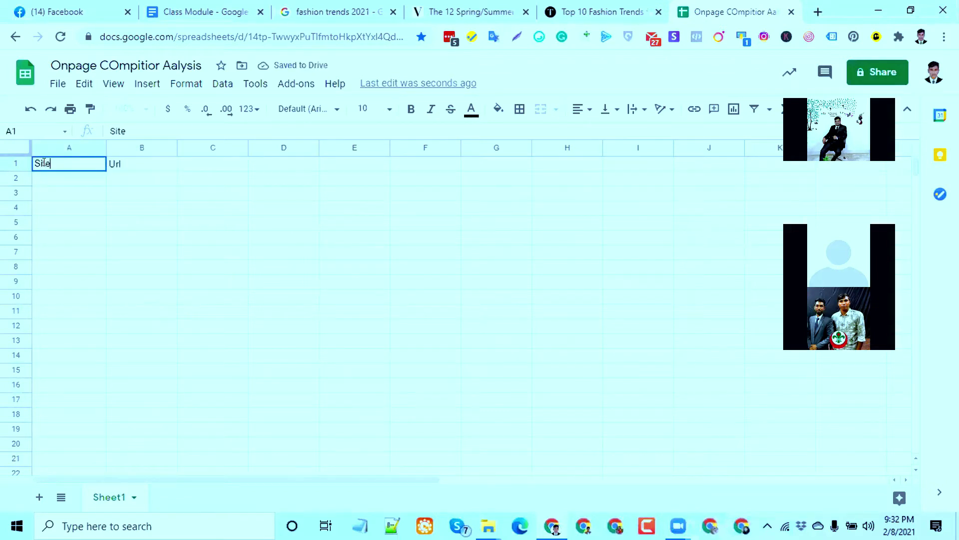
pyautogui.press('Return')
pyautogui.click(124, 164)
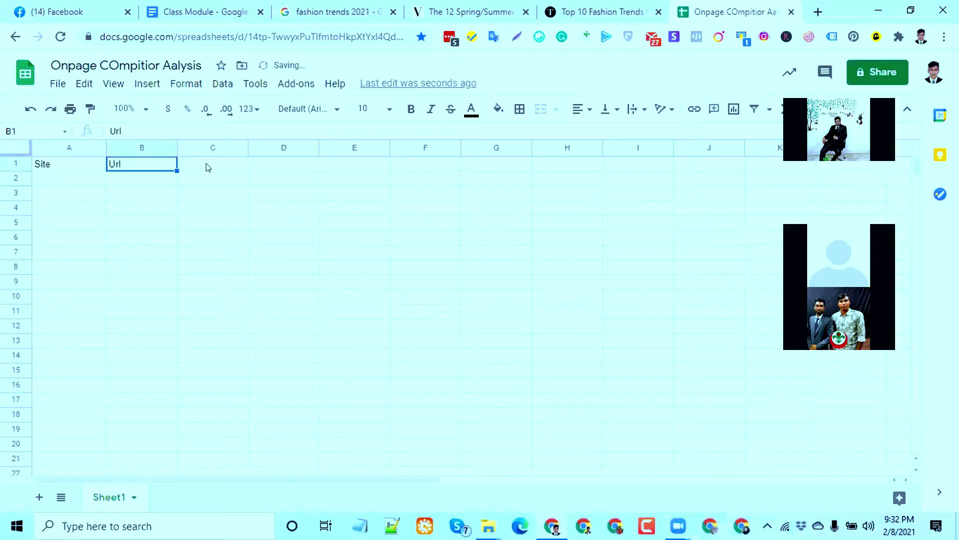
# Review the Vogue article's headline, and add the column heading "Title" in cell C1 of the spreadsheet.
pyautogui.click(438, 12)
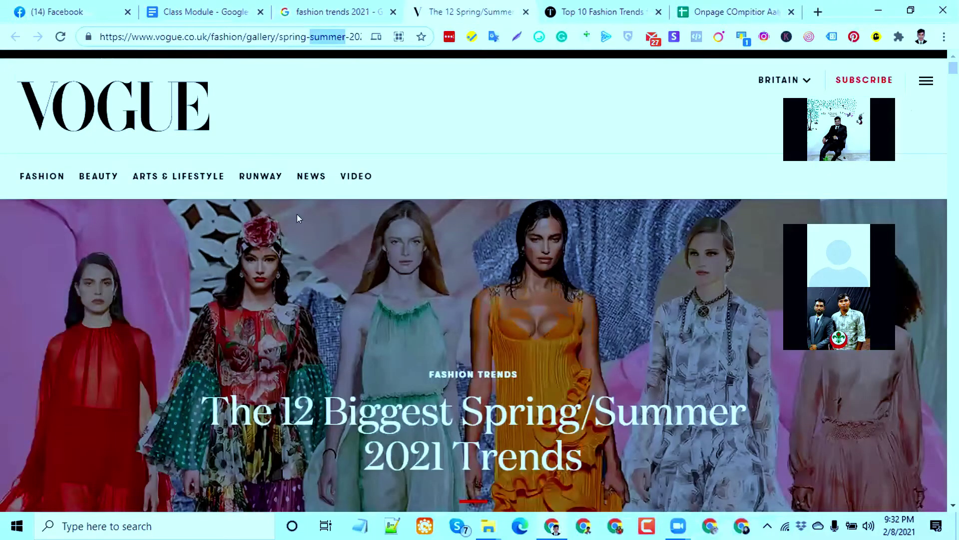
pyautogui.scroll(-4, 306, 190)
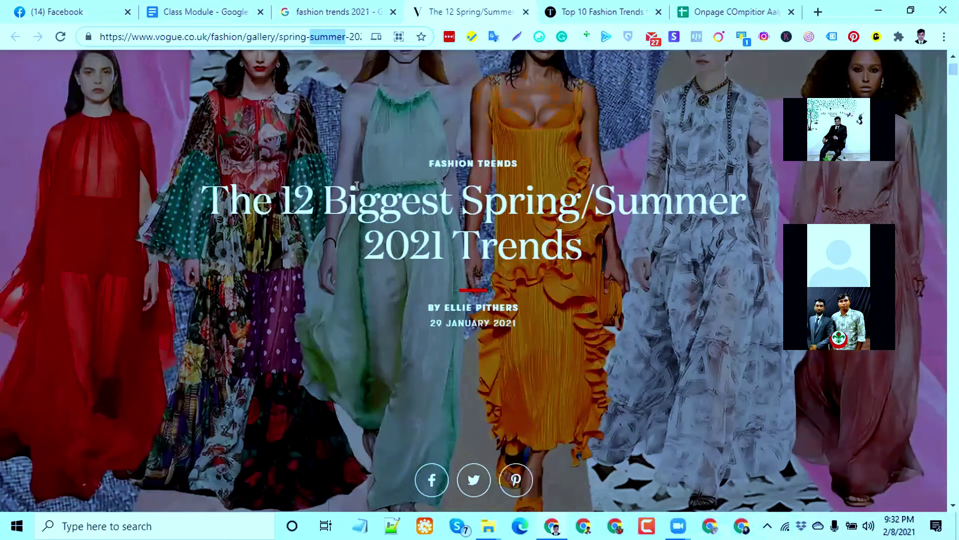
pyautogui.scroll(4, 282, 100)
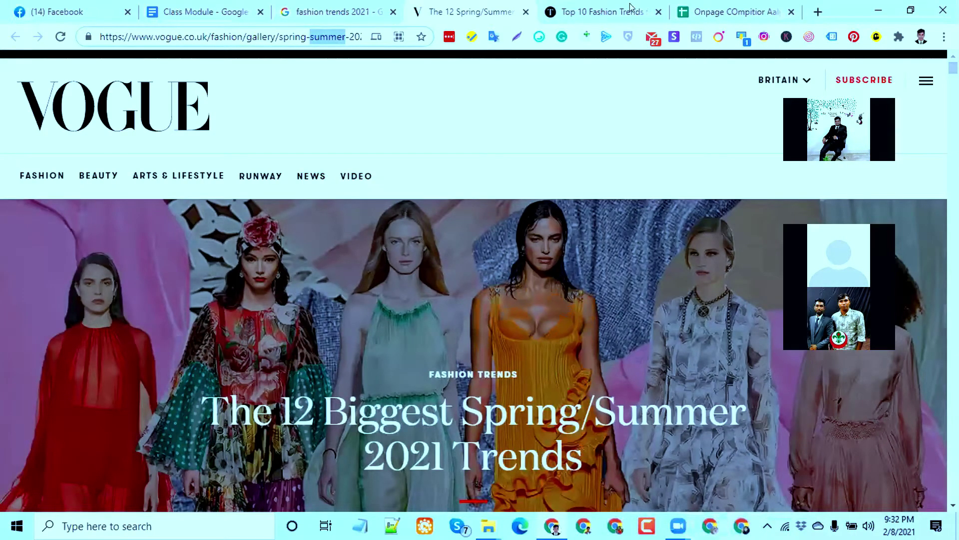
pyautogui.click(747, 10)
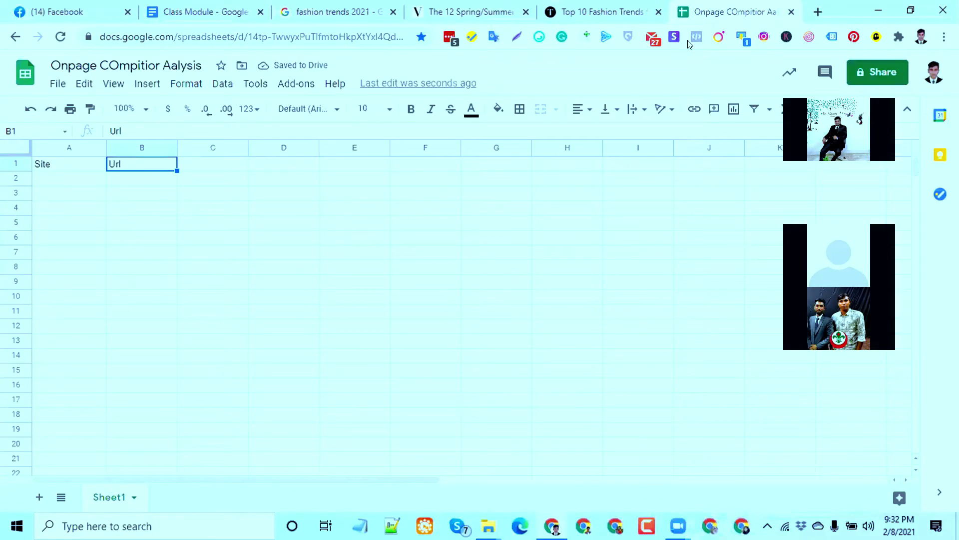
pyautogui.click(192, 166)
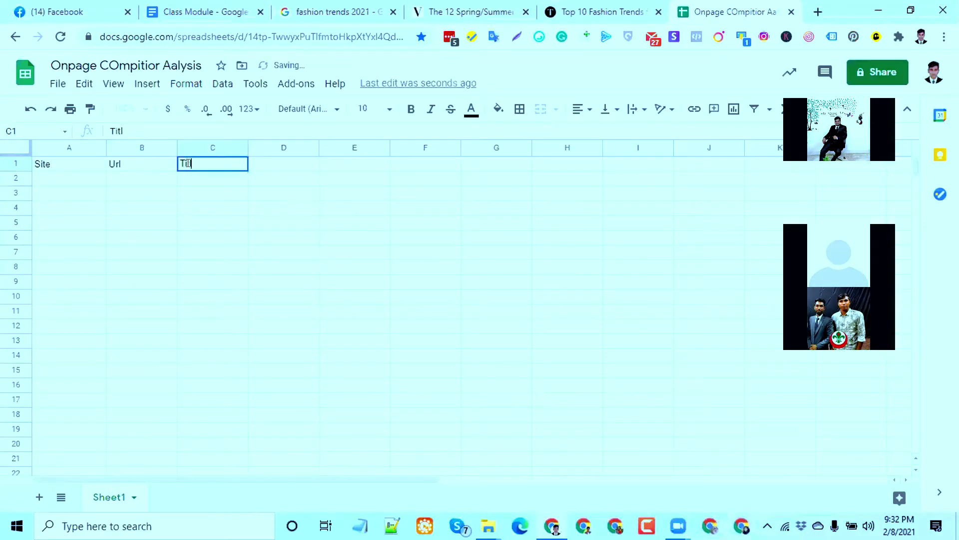
pyautogui.write('e')
pyautogui.press('Tab')
# In the search results, outline TheTrendSpotter's title and description and InStyle's description in red, then clear the outlines.
pyautogui.click(320, 12)
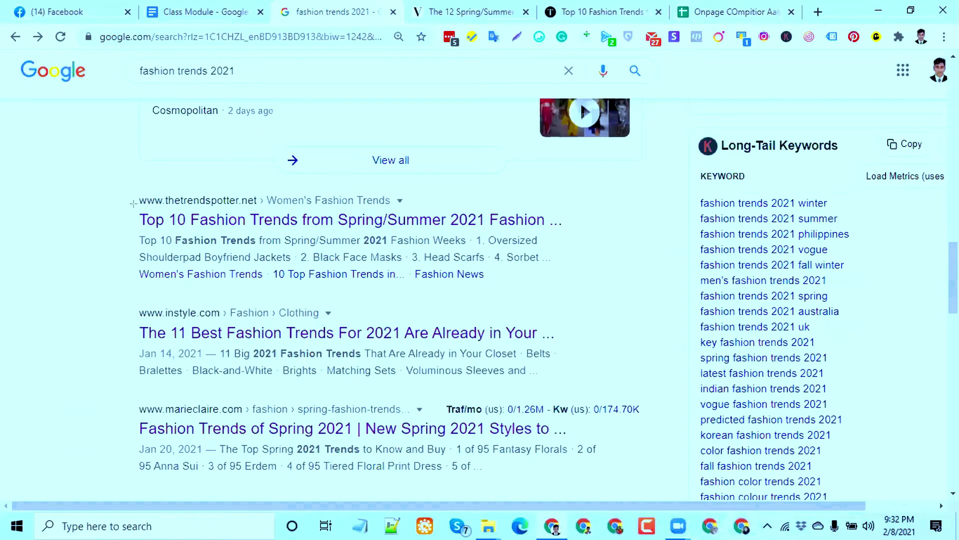
pyautogui.moveTo(138, 209); pyautogui.dragTo(549, 230)
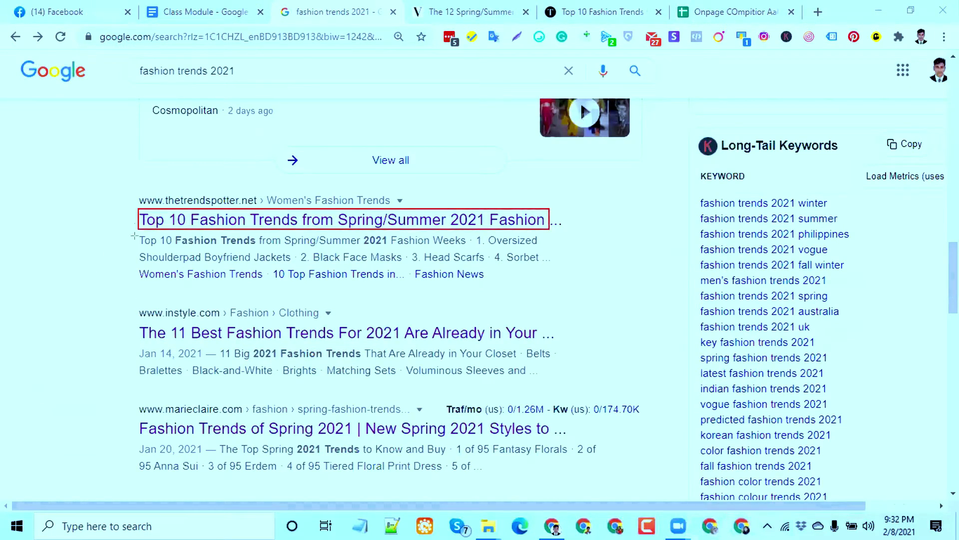
pyautogui.moveTo(140, 233)
pyautogui.mouseDown()
pyautogui.moveTo(360, 261)
pyautogui.moveTo(542, 261)
pyautogui.mouseUp()
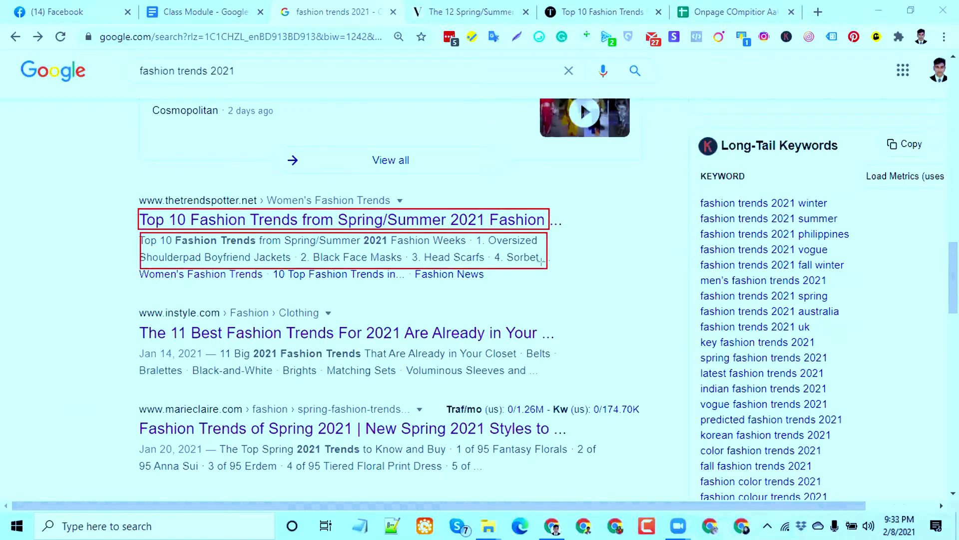
pyautogui.moveTo(127, 346); pyautogui.dragTo(565, 372)
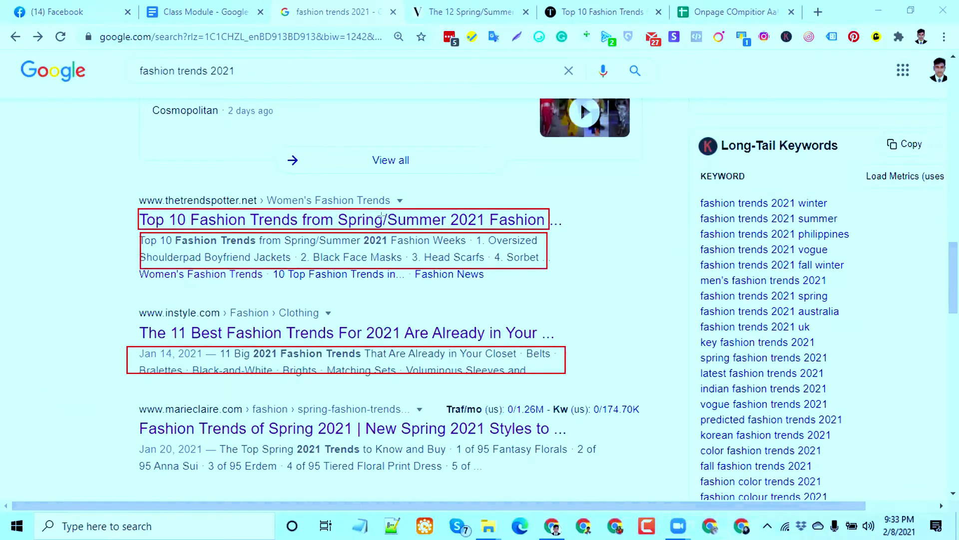
pyautogui.press('e')
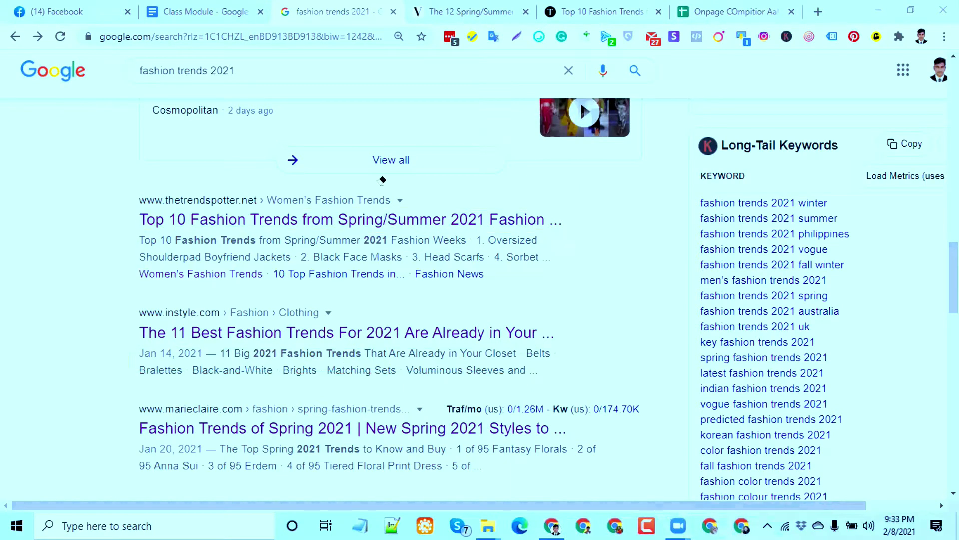
# In the Onpage COmpitior Aalysis spreadsheet, enter the heading "Meta Description" in cell D1 and widen column D to fit it.
pyautogui.click(709, 12)
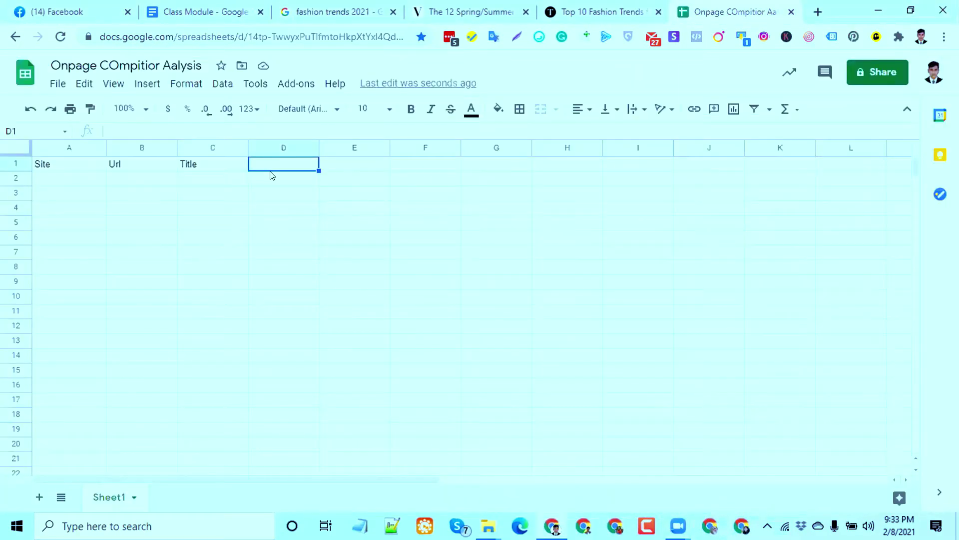
pyautogui.write('Meta Descri')
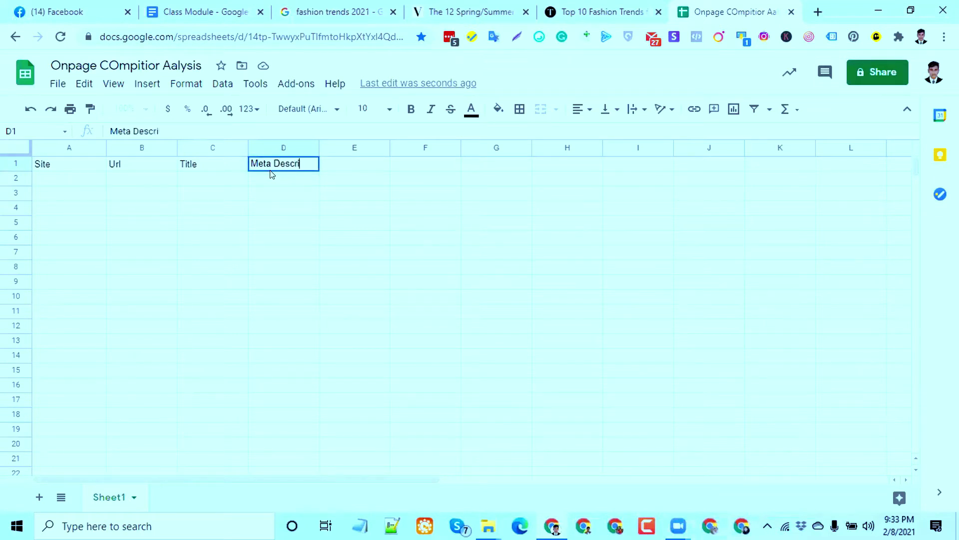
pyautogui.write('ption')
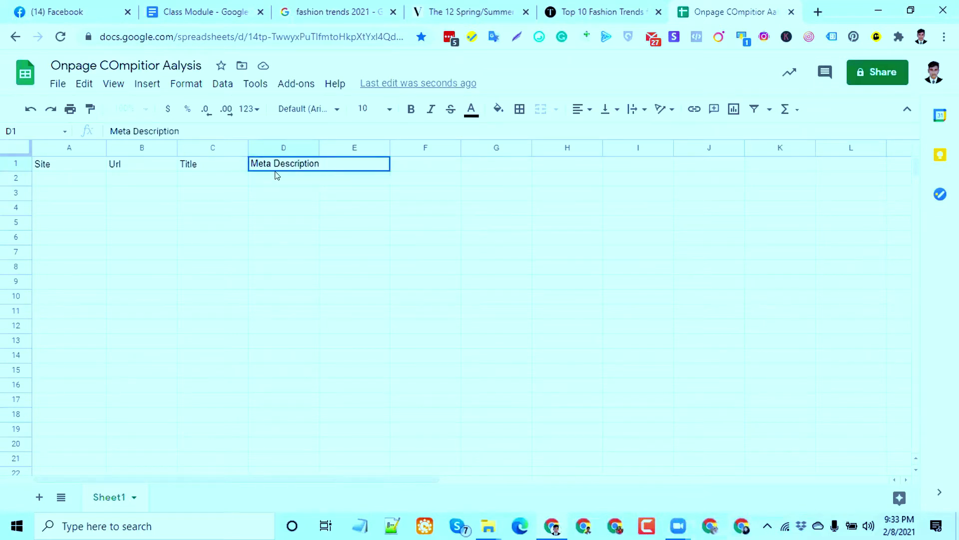
pyautogui.press('Return')
pyautogui.hotkey('ctrl', 'space')
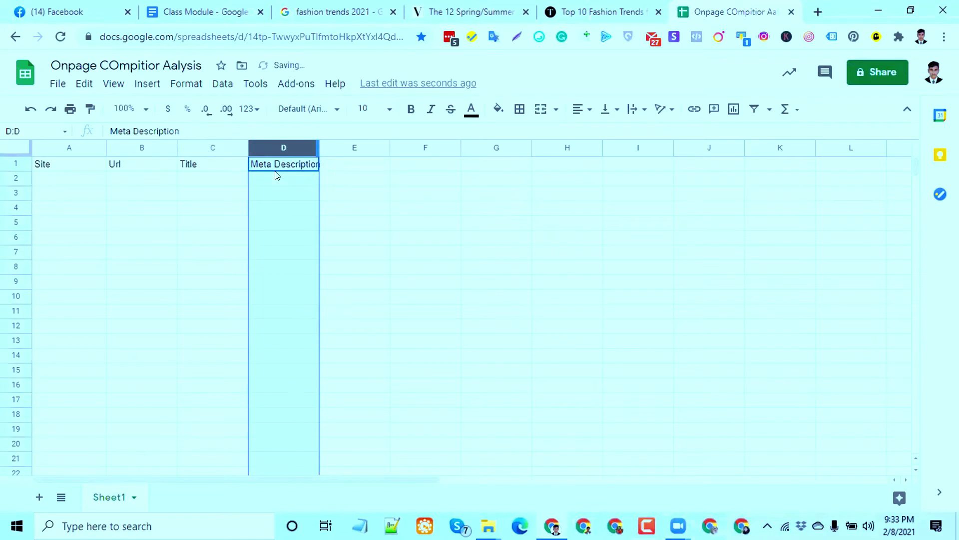
# Add the column headings "H1 Tag" in cell E1 and "Alt" in cell F1.
pyautogui.press('Right')
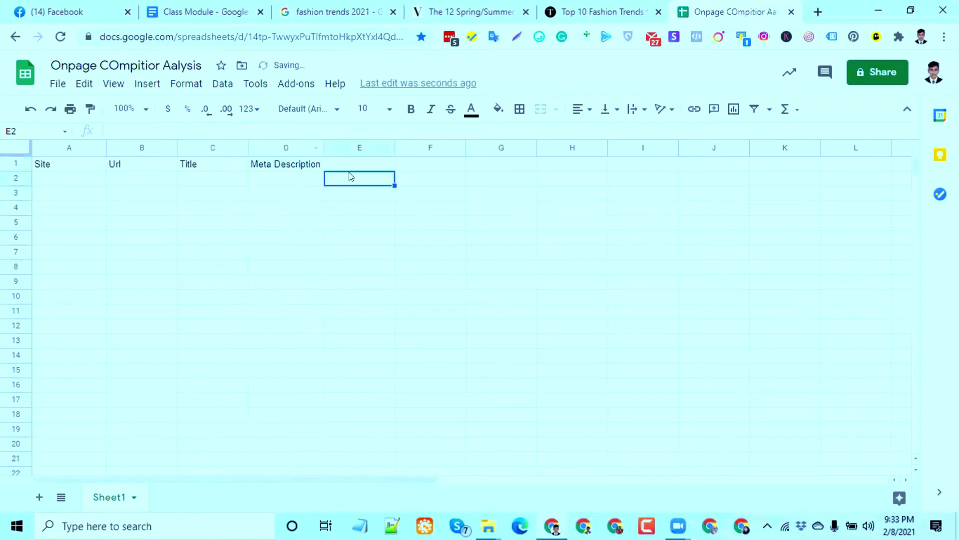
pyautogui.write('H')
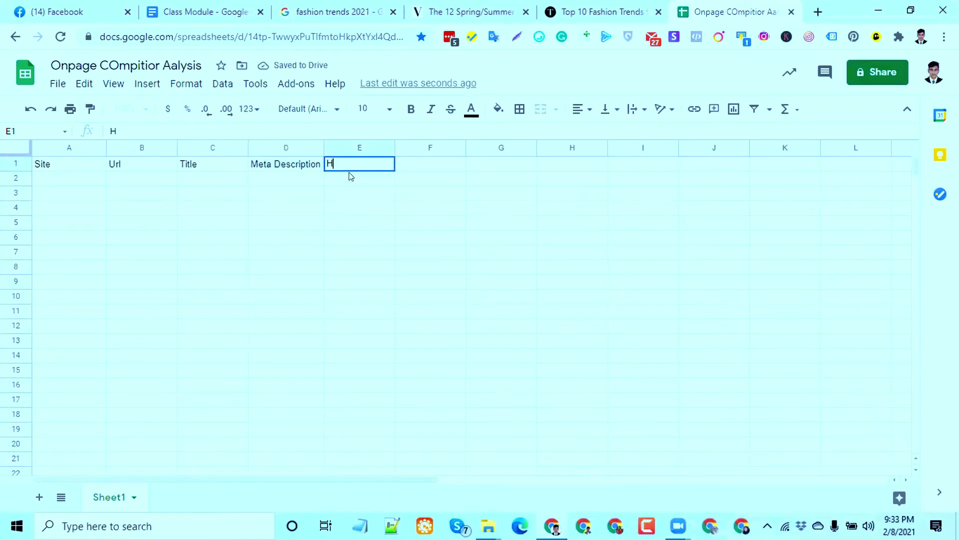
pyautogui.write('1 Tag')
pyautogui.press('Tab')
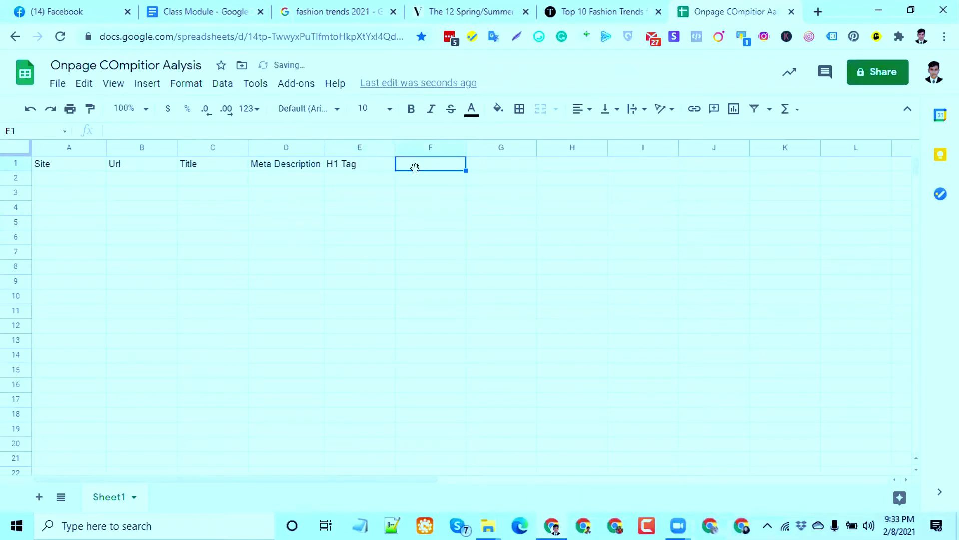
pyautogui.write('Alt')
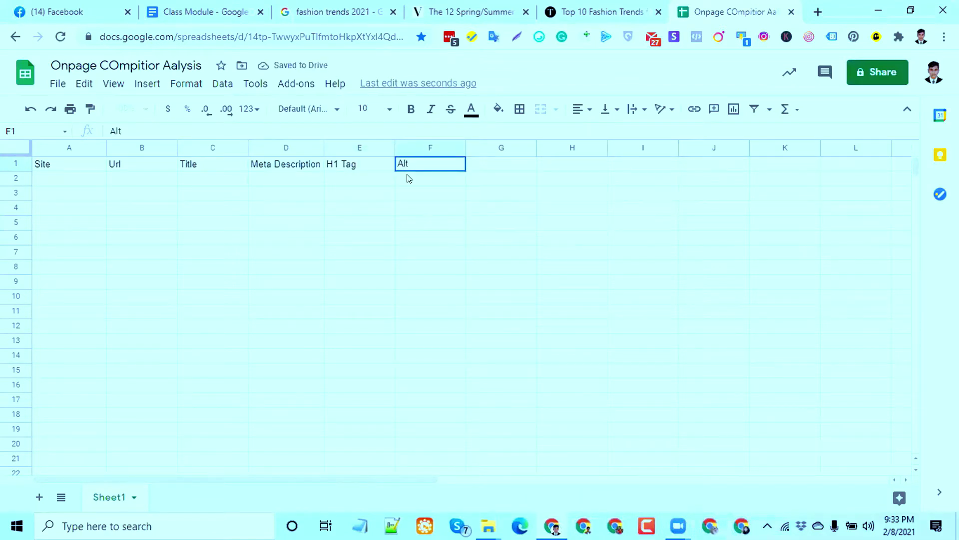
pyautogui.press('Return')
# Review the row 1 column headings one by one from Site to Alt, highlighting the range B1:F1.
pyautogui.click(71, 168)
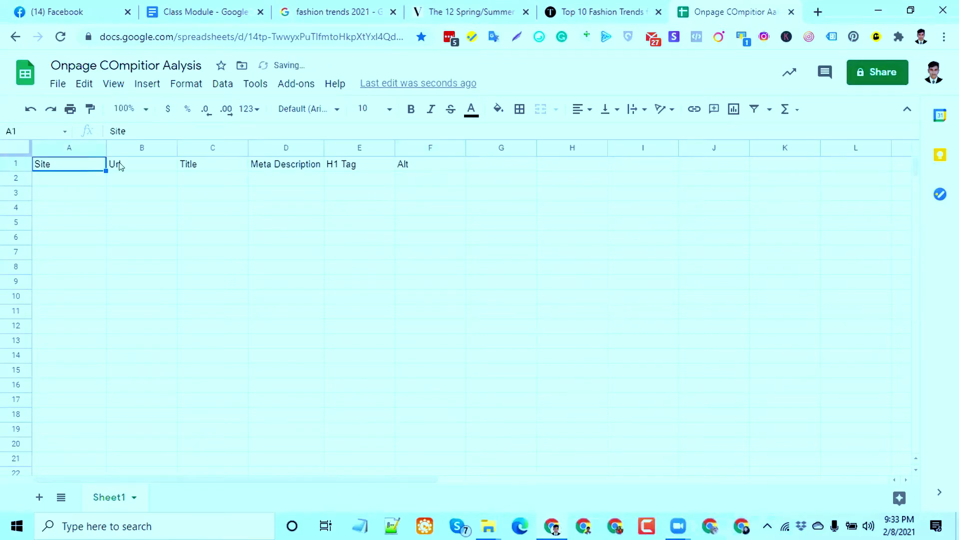
pyautogui.click(120, 165)
pyautogui.click(148, 208)
pyautogui.click(148, 168)
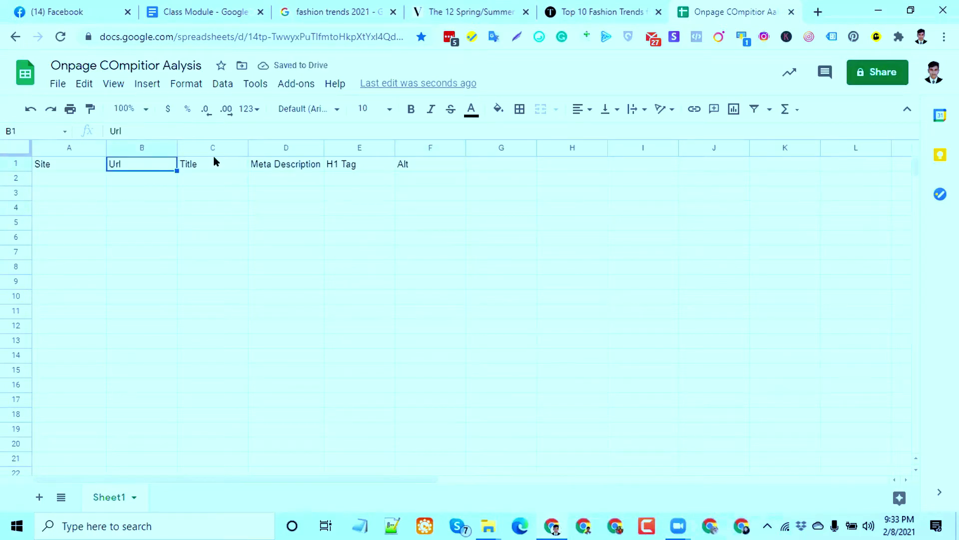
pyautogui.click(229, 163)
pyautogui.click(249, 165)
pyautogui.click(348, 168)
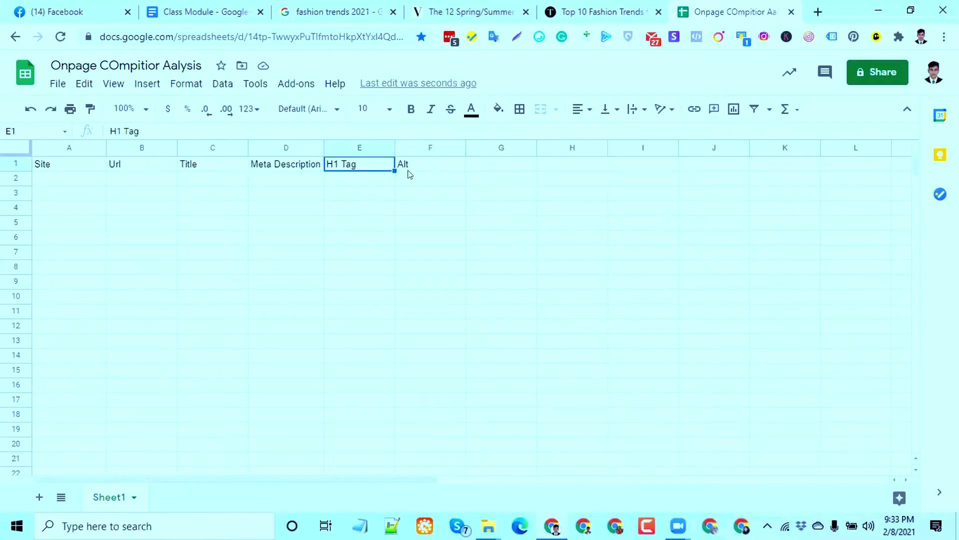
pyautogui.click(409, 169)
pyautogui.click(169, 164)
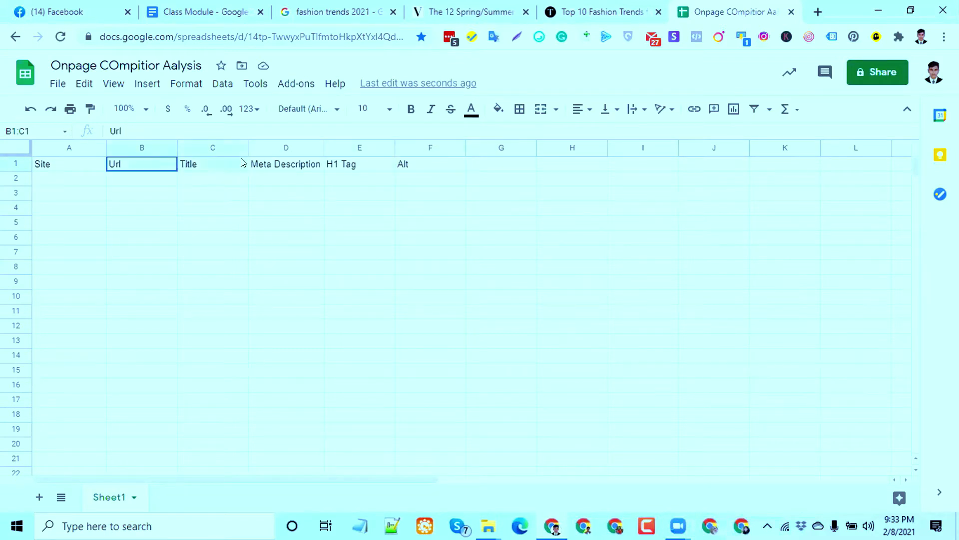
pyautogui.hotkey('shift', 'Right')
pyautogui.hotkey('shift', 'Right')
pyautogui.hotkey('shift', 'Right')
pyautogui.hotkey('shift', 'Right')
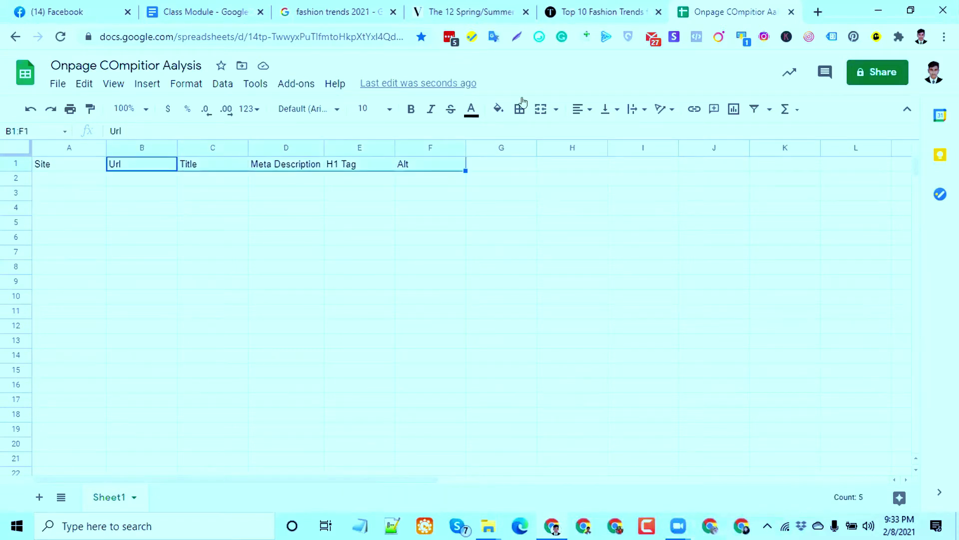
pyautogui.click(368, 198)
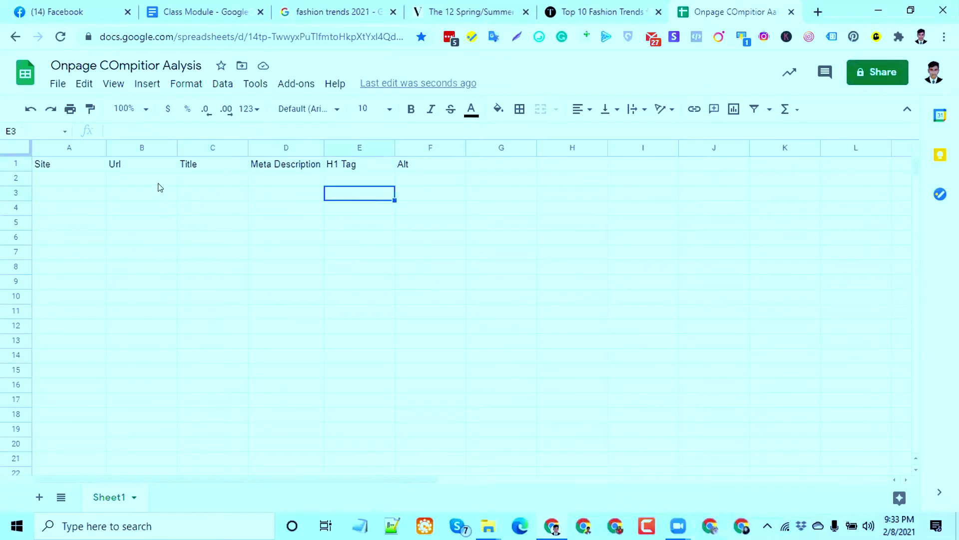
pyautogui.moveTo(157, 166); pyautogui.dragTo(402, 170)
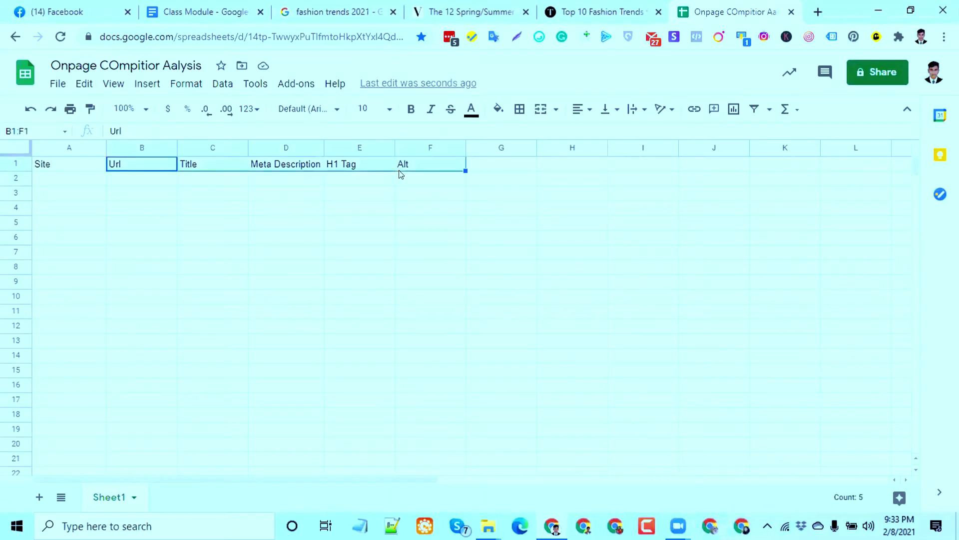
pyautogui.click(375, 191)
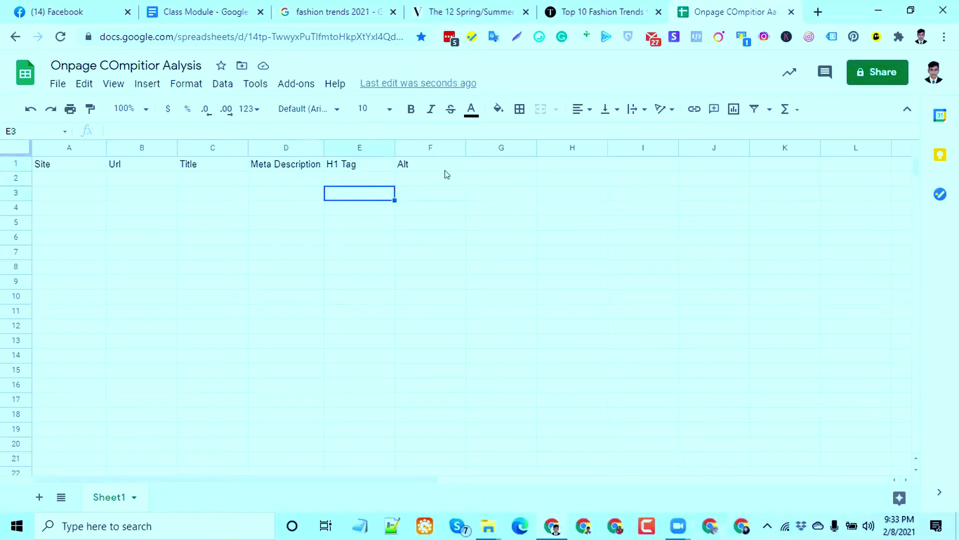
# Enter the column heading "Dofollw/Nofollow" in cell G1, capitalising the N of Nofollow.
pyautogui.click(477, 163)
pyautogui.write('Do')
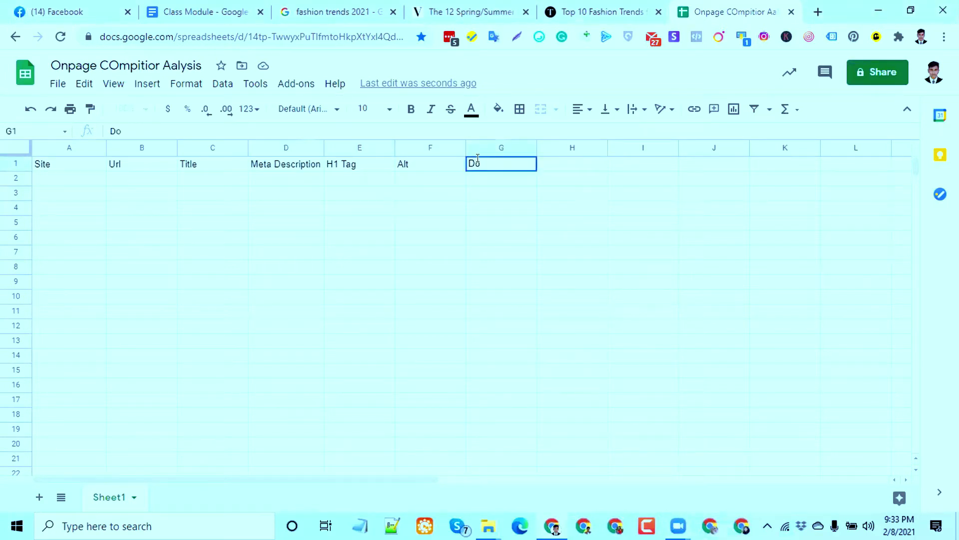
pyautogui.write('follw/nofollow')
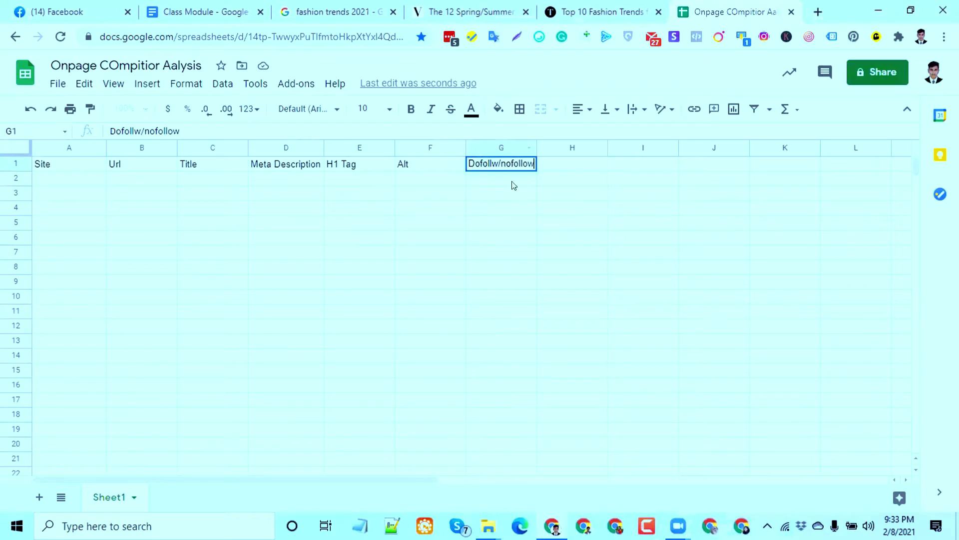
pyautogui.click(499, 158)
pyautogui.press('Delete')
pyautogui.write('N')
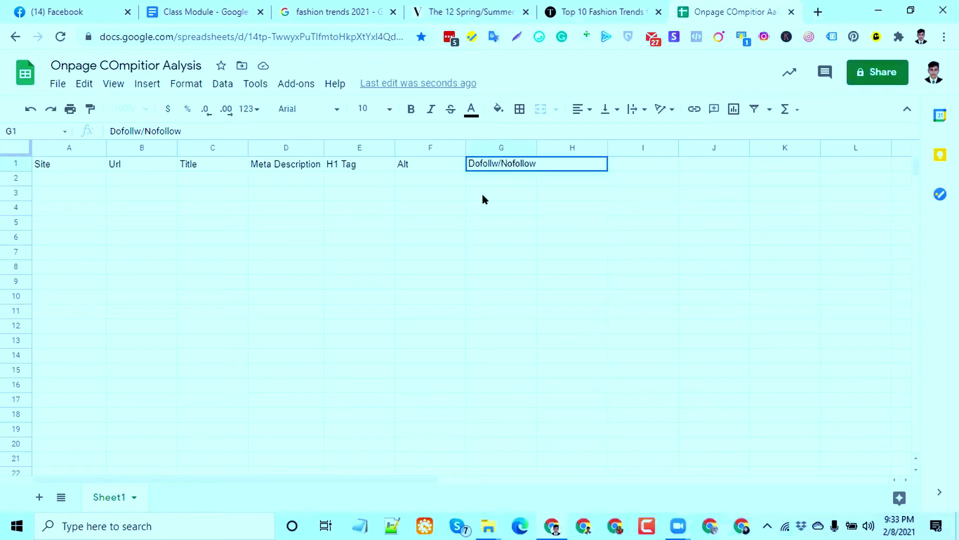
pyautogui.press('Return')
pyautogui.moveTo(400, 164); pyautogui.dragTo(352, 164)
pyautogui.moveTo(226, 157); pyautogui.dragTo(145, 165)
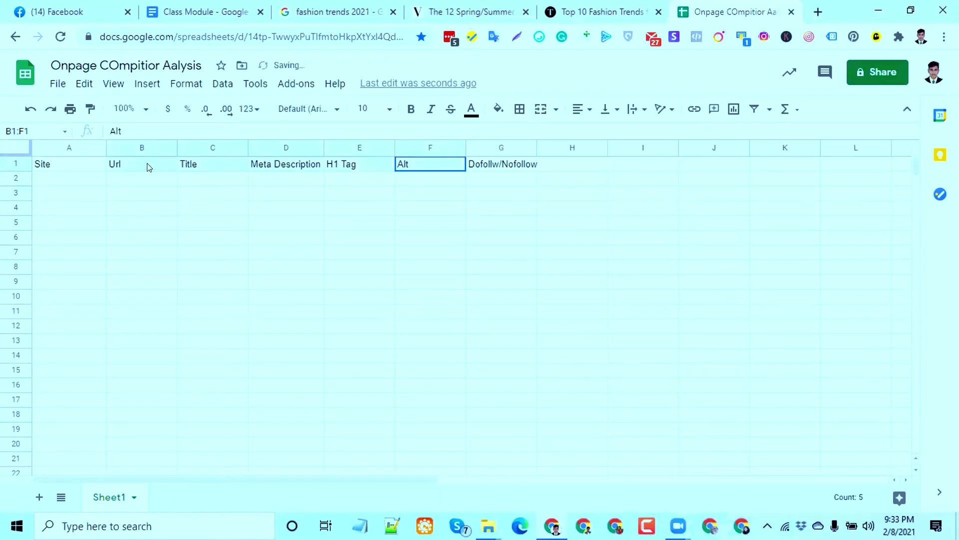
# Copy the Vogue article's web address into cell B3 of the spreadsheet and fit column B to the full URL.
pyautogui.click(142, 197)
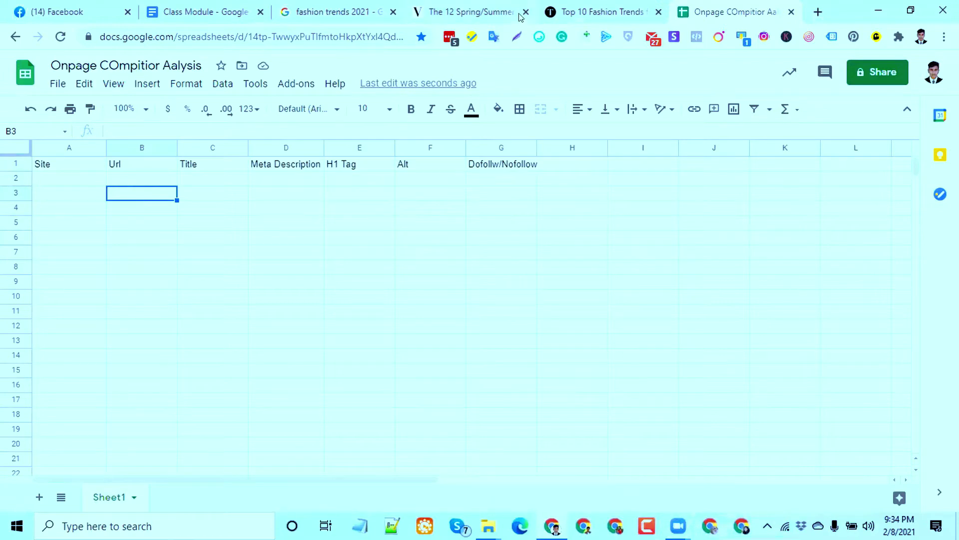
pyautogui.click(478, 18)
pyautogui.click(210, 34)
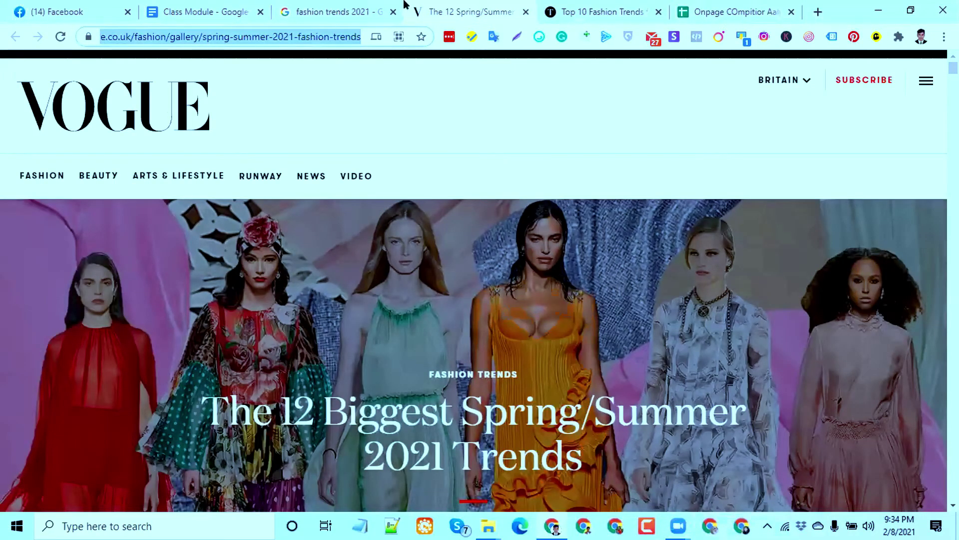
pyautogui.click(766, 8)
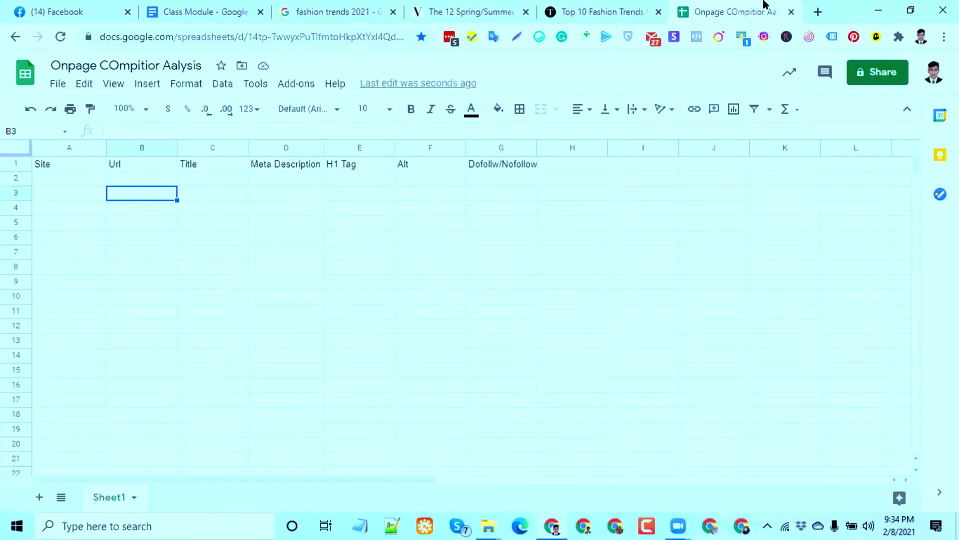
pyautogui.write('https://www.vogue.co.uk/fashion/gallery/spring-summer-2021-fashion-trends')
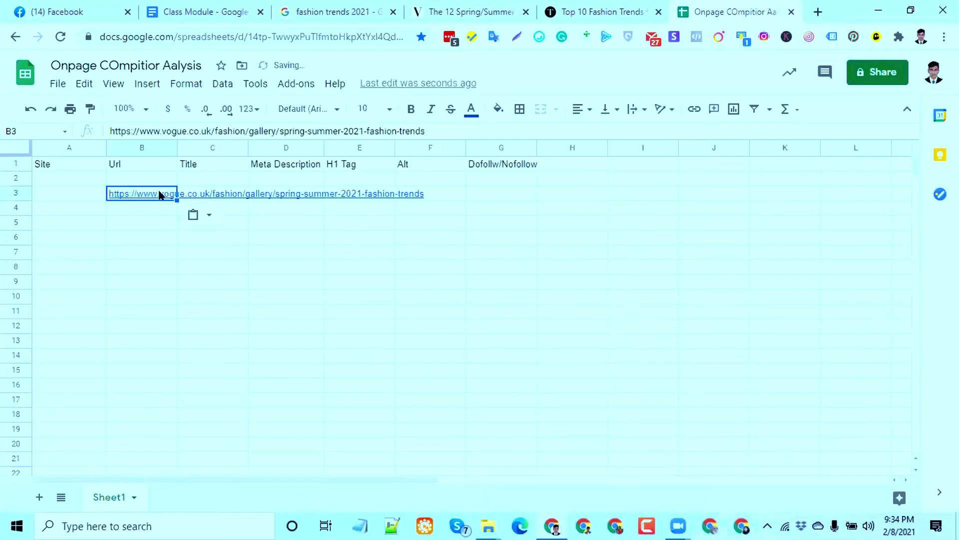
pyautogui.doubleClick(176, 142)
pyautogui.click(229, 208)
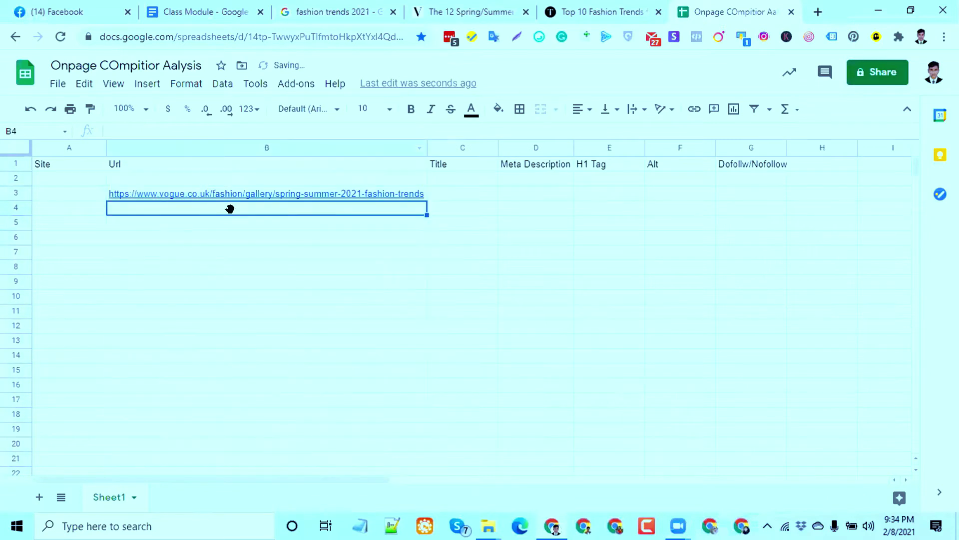
# Compare the Vogue URL in cell B3 with the "fashion trends 2021" Google search and the article page, then return to the spreadsheet.
pyautogui.moveTo(260, 200)
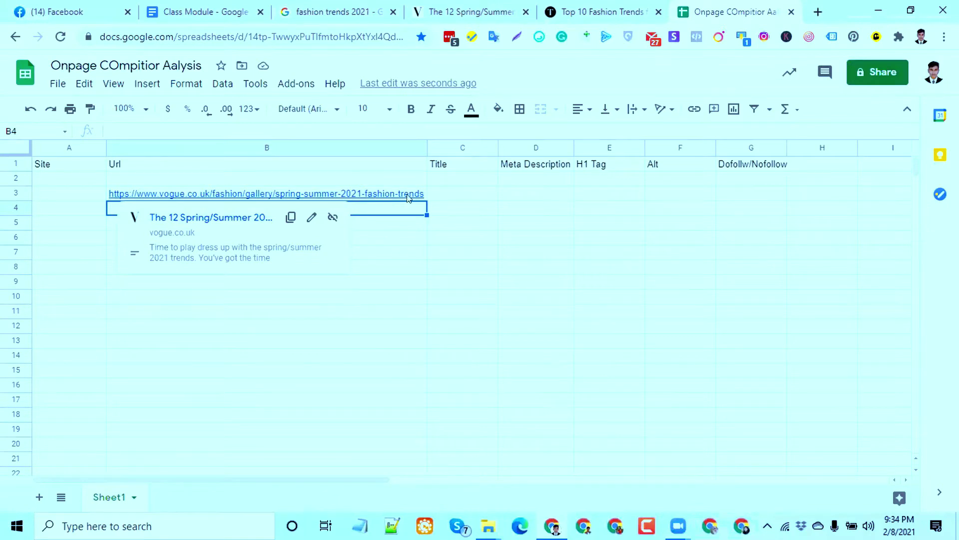
pyautogui.click(361, 9)
pyautogui.tripleClick(187, 71)
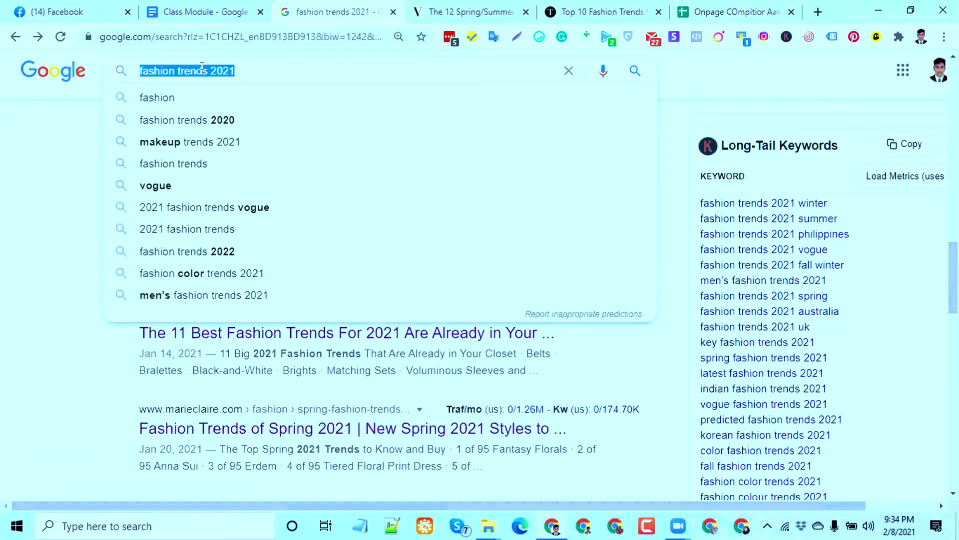
pyautogui.click(442, 10)
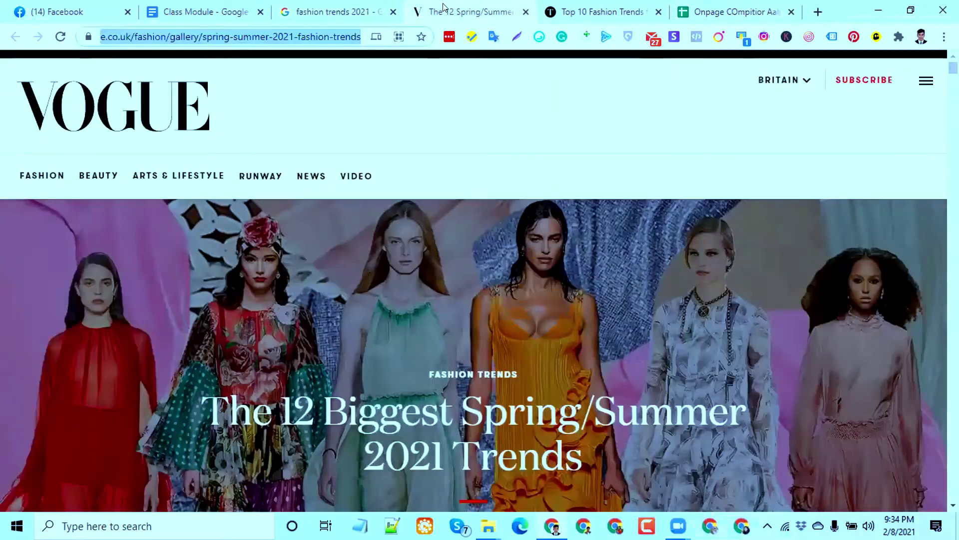
pyautogui.click(305, 11)
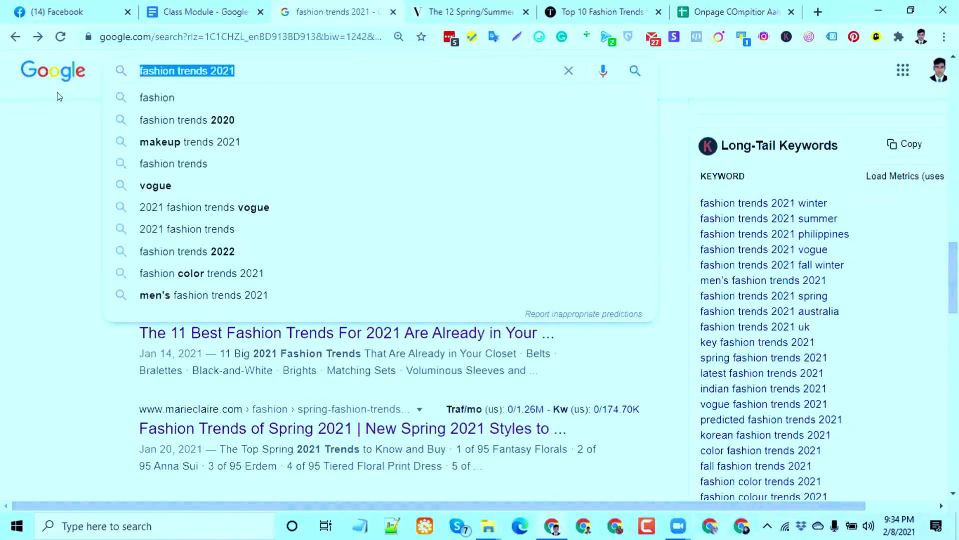
pyautogui.click(62, 79)
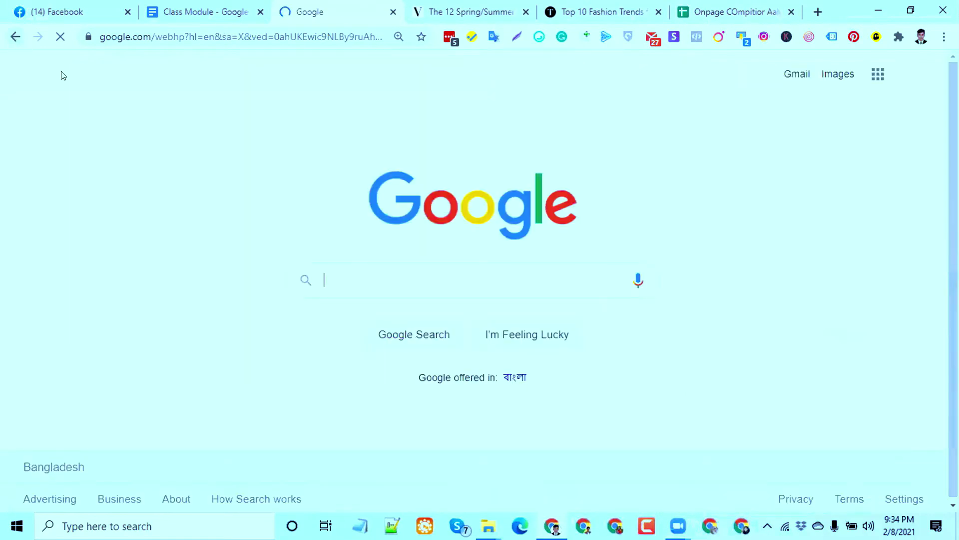
pyautogui.hotkey('alt', 'Left')
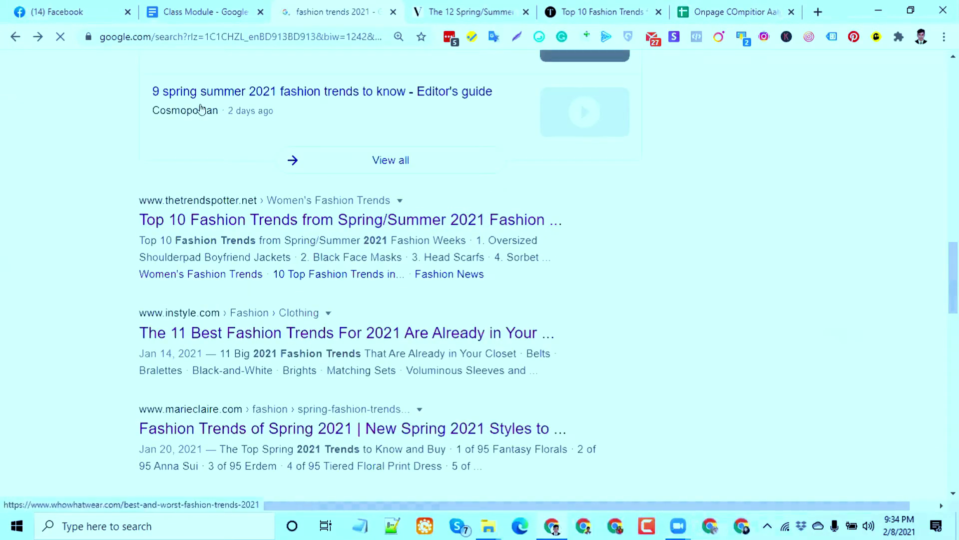
pyautogui.scroll(10, 205, 102)
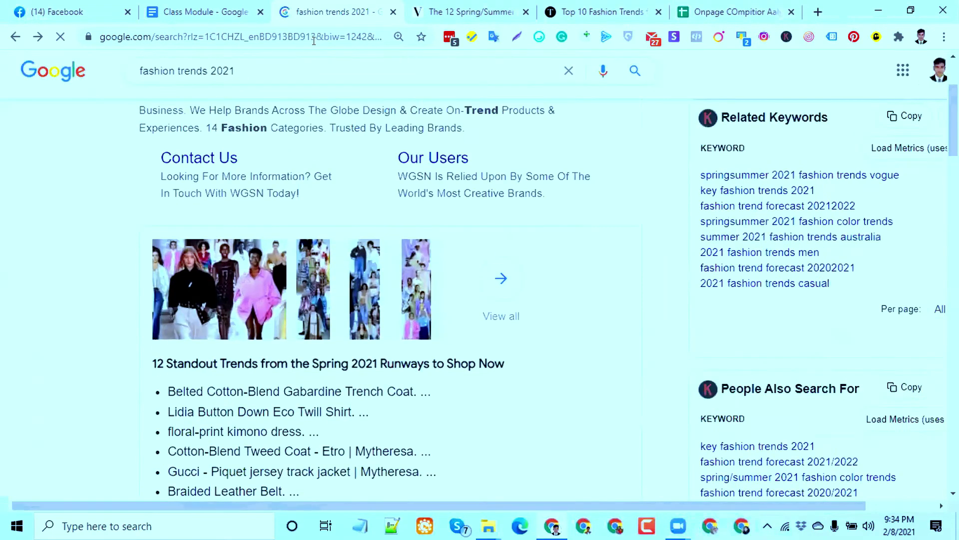
pyautogui.click(728, 20)
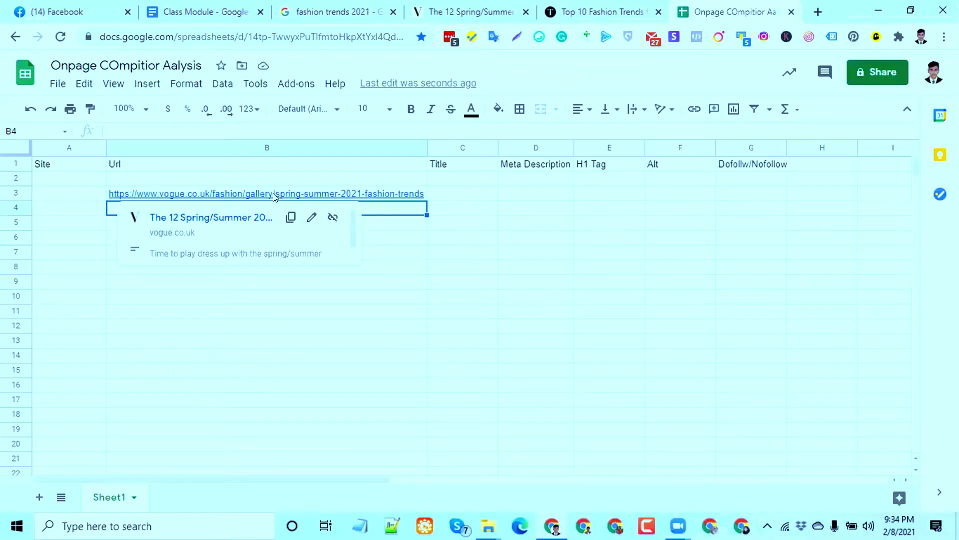
# Page through the Google results for "fashion trends 2021" as far as results page 14.
pyautogui.click(344, 18)
pyautogui.scroll(-10, 435, 435)
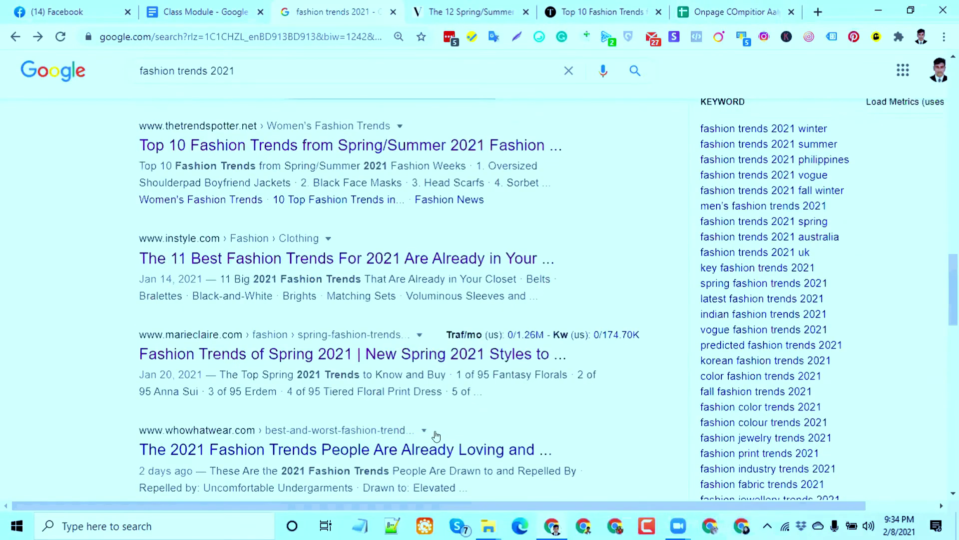
pyautogui.scroll(-15, 436, 437)
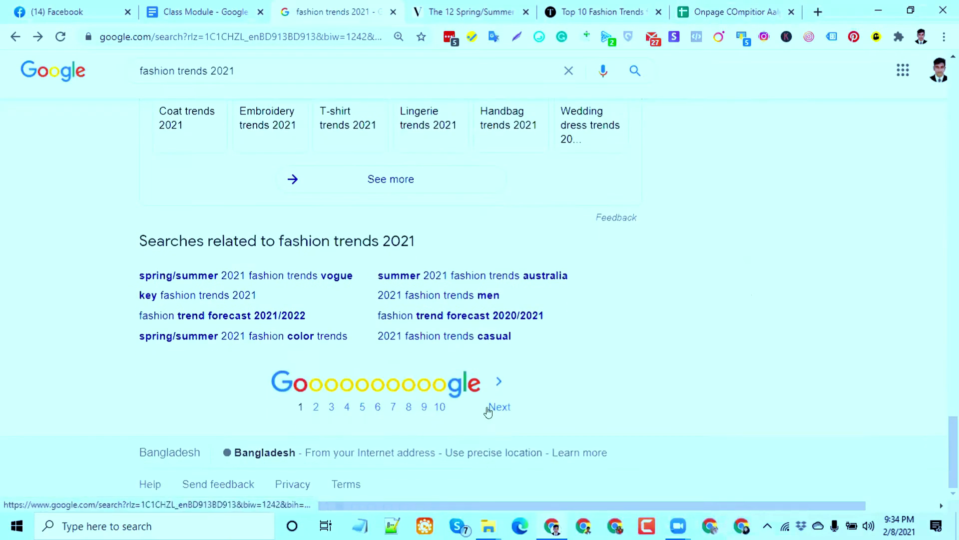
pyautogui.click(488, 411)
pyautogui.scroll(-8, 487, 411)
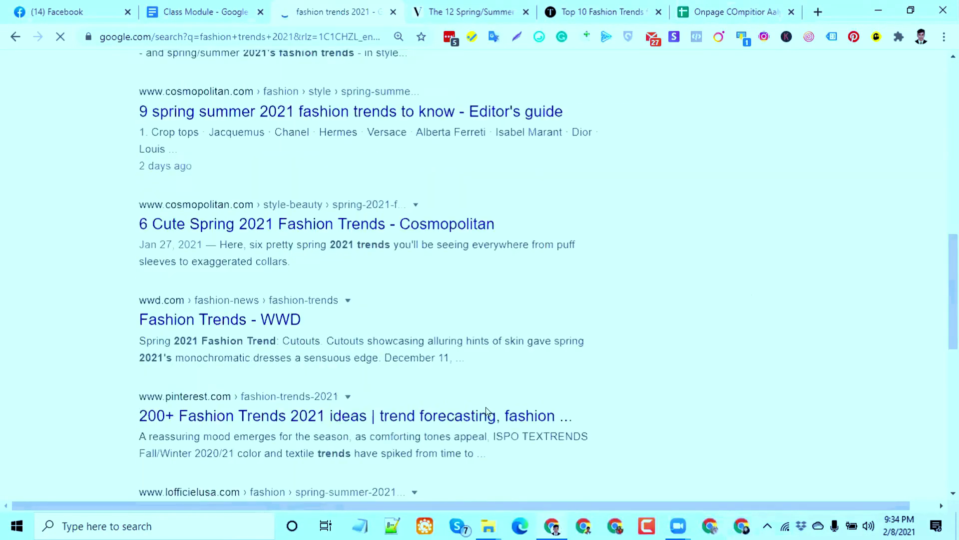
pyautogui.scroll(-10, 487, 411)
pyautogui.click(523, 405)
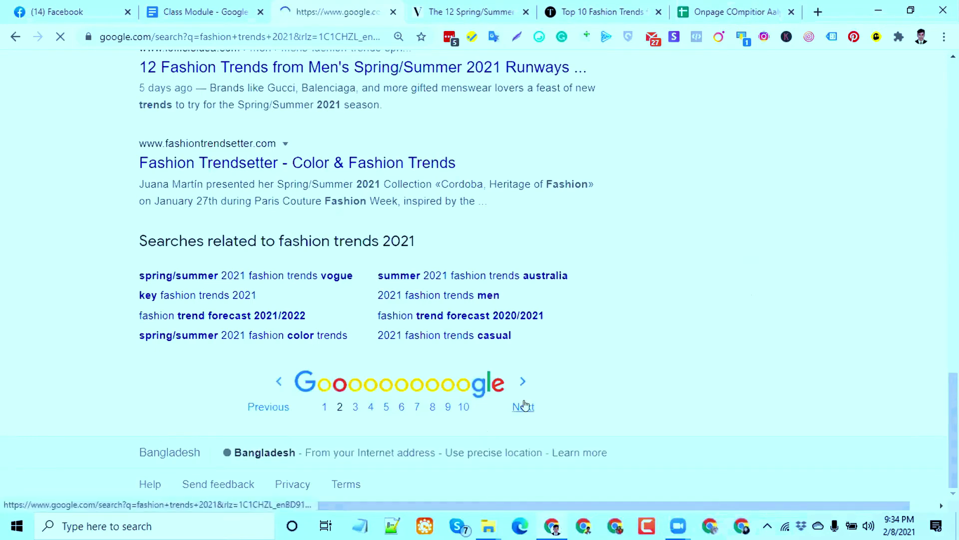
pyautogui.scroll(-12, 487, 430)
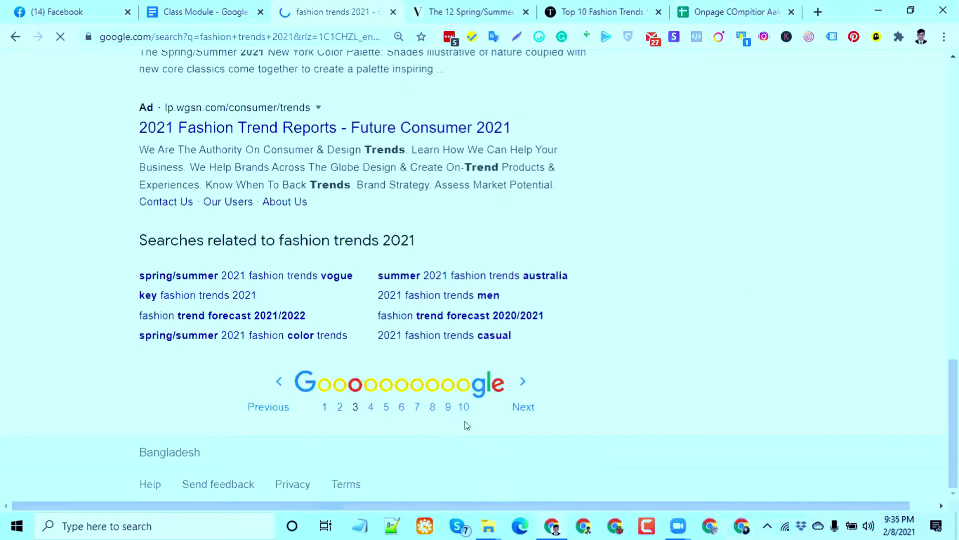
pyautogui.click(463, 407)
pyautogui.scroll(-6, 462, 412)
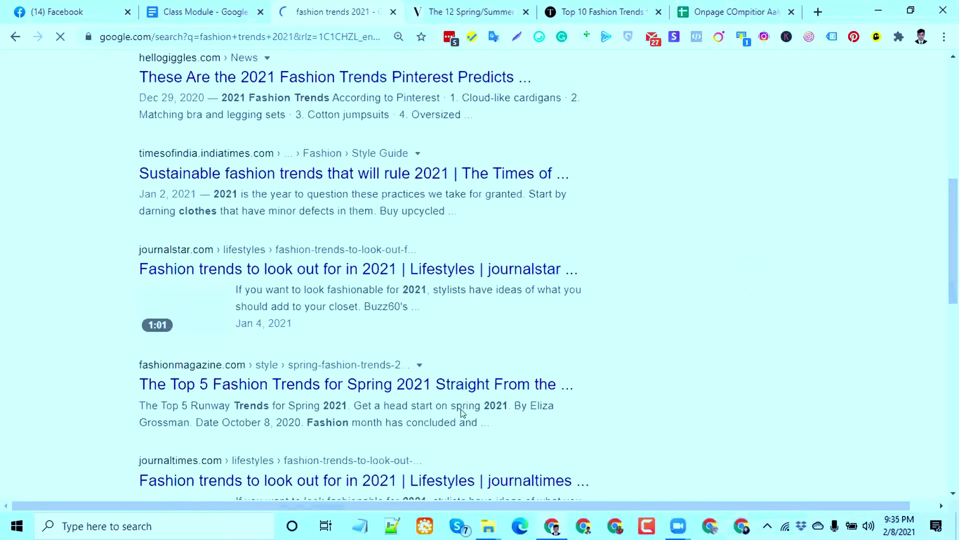
pyautogui.scroll(-7, 462, 412)
pyautogui.click(464, 406)
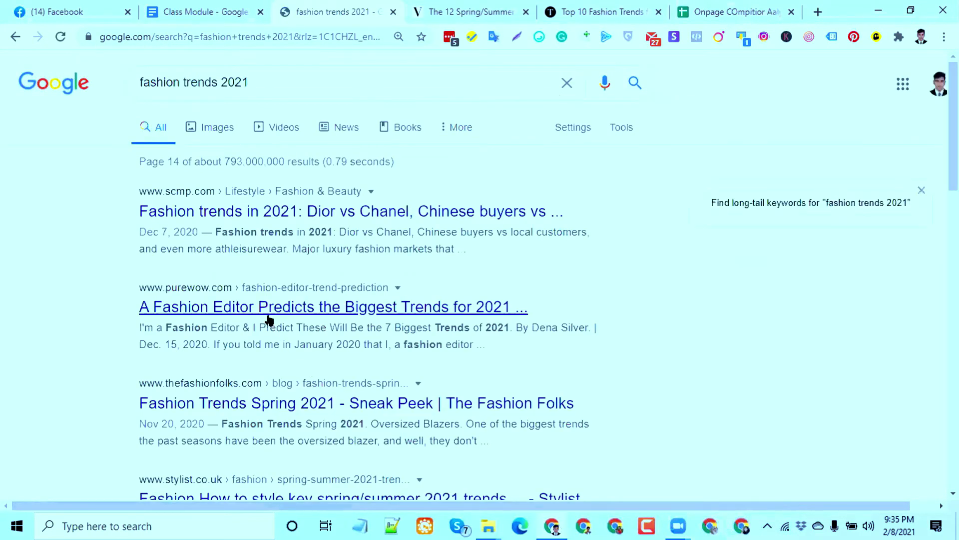
# Open the PureWow fashion editor trend prediction result in a new tab and examine its URL.
pyautogui.middleClick(270, 311)
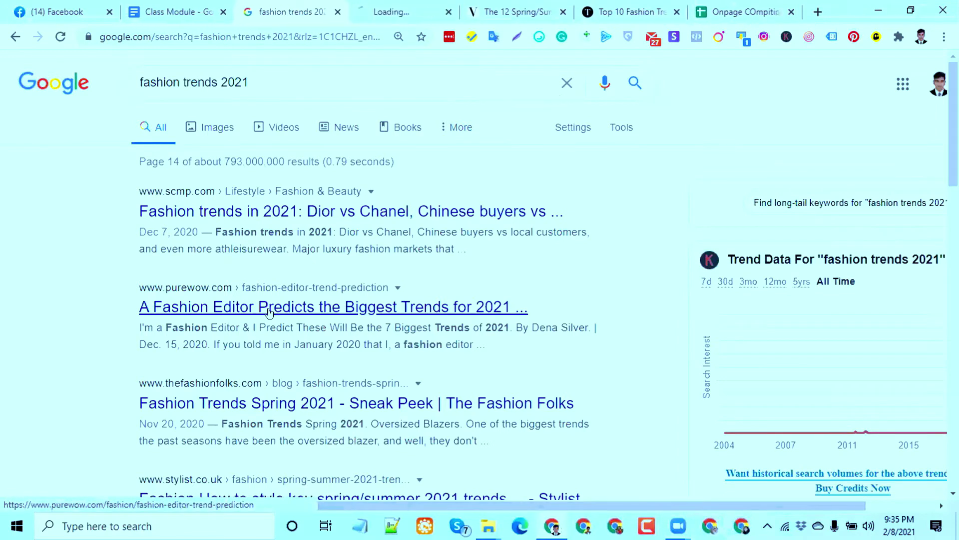
pyautogui.click(400, 15)
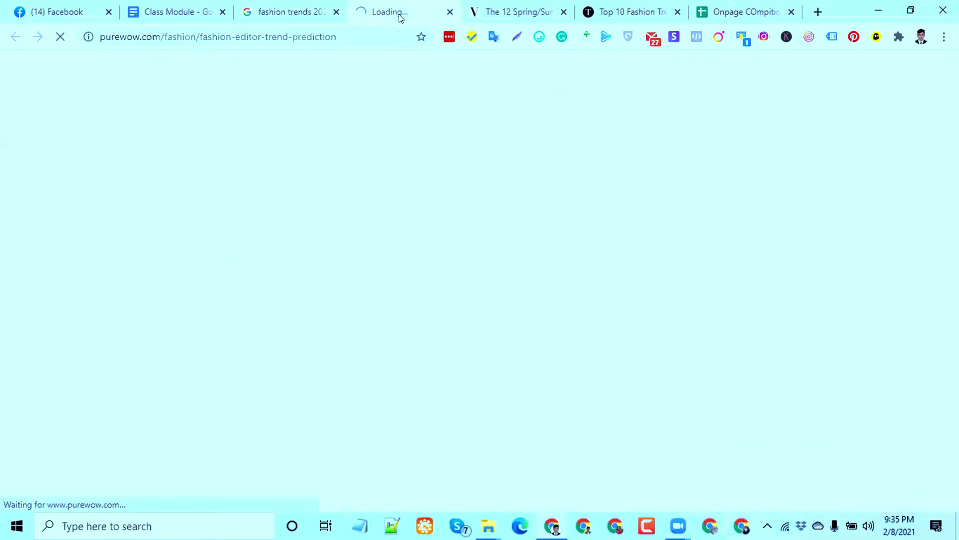
pyautogui.click(309, 38)
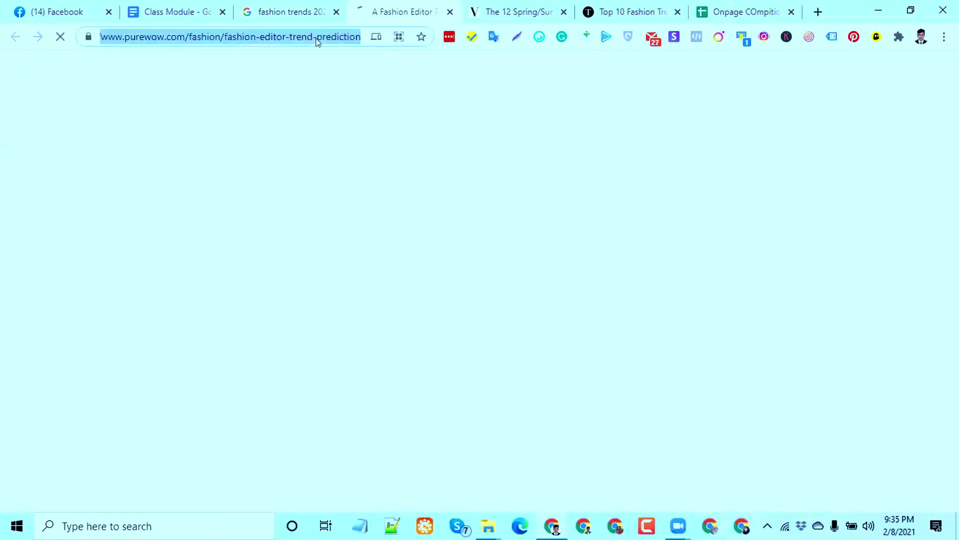
pyautogui.click(220, 33)
pyautogui.tripleClick(271, 39)
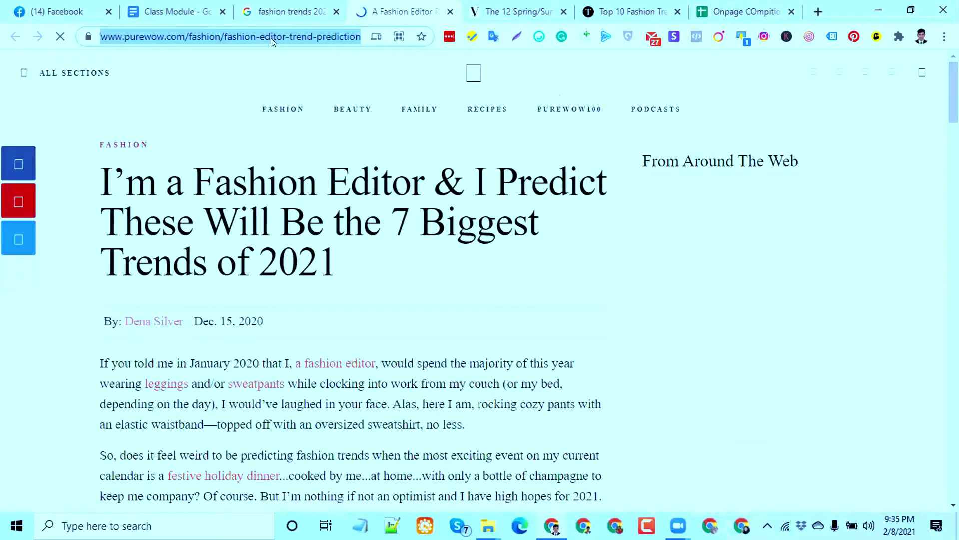
pyautogui.doubleClick(340, 39)
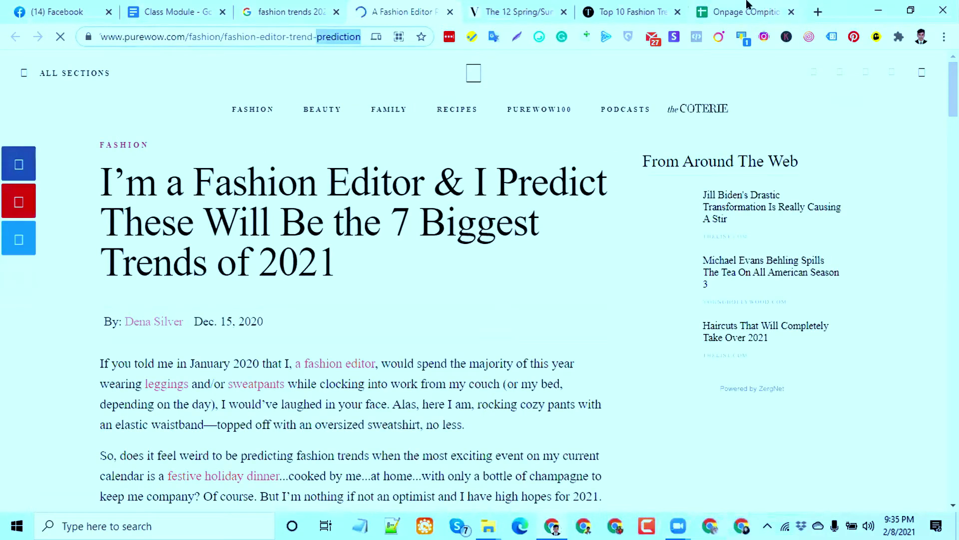
# In the Onpage COmpitior Aalysis spreadsheet, check the Vogue URL in B3 and fit the Title column's width to its content.
pyautogui.click(748, 6)
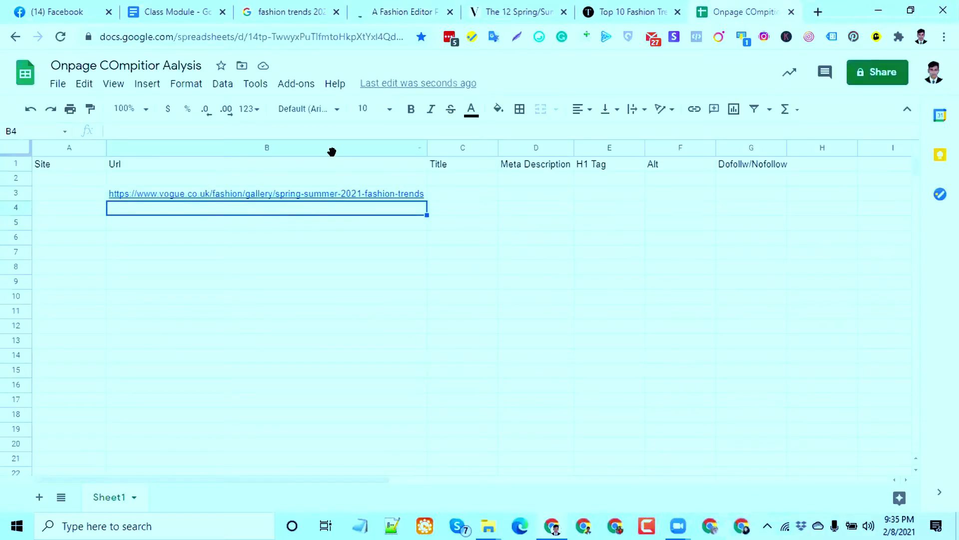
pyautogui.moveTo(355, 194)
pyautogui.click(309, 193)
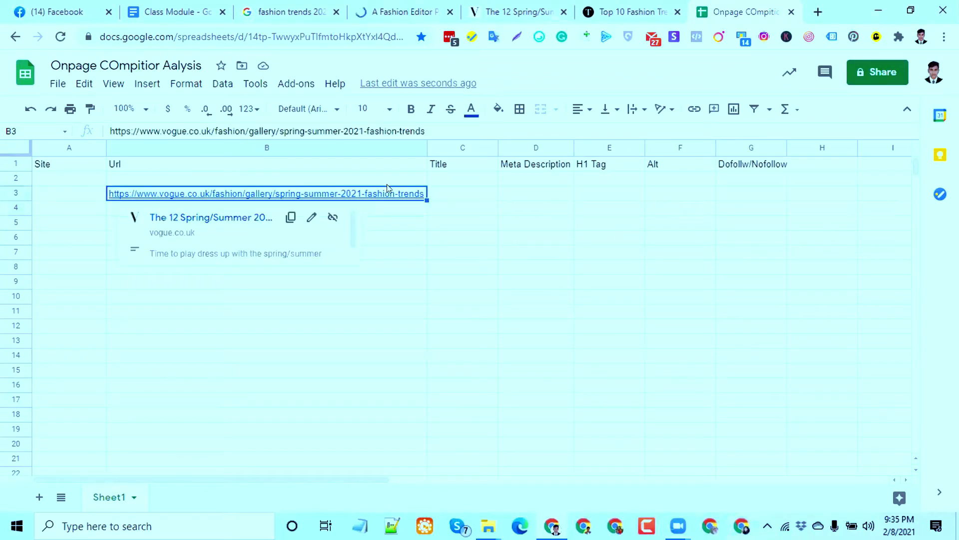
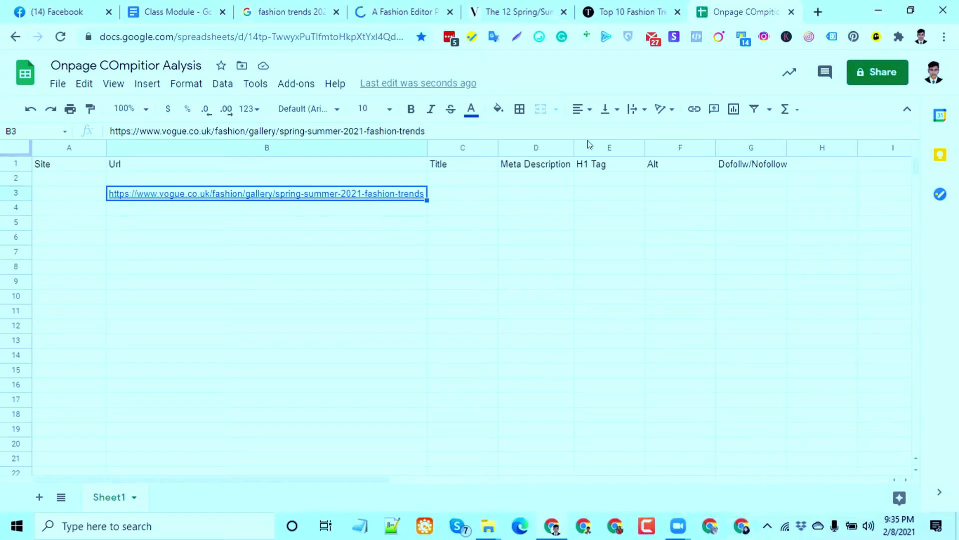
pyautogui.click(519, 5)
pyautogui.moveTo(278, 198)
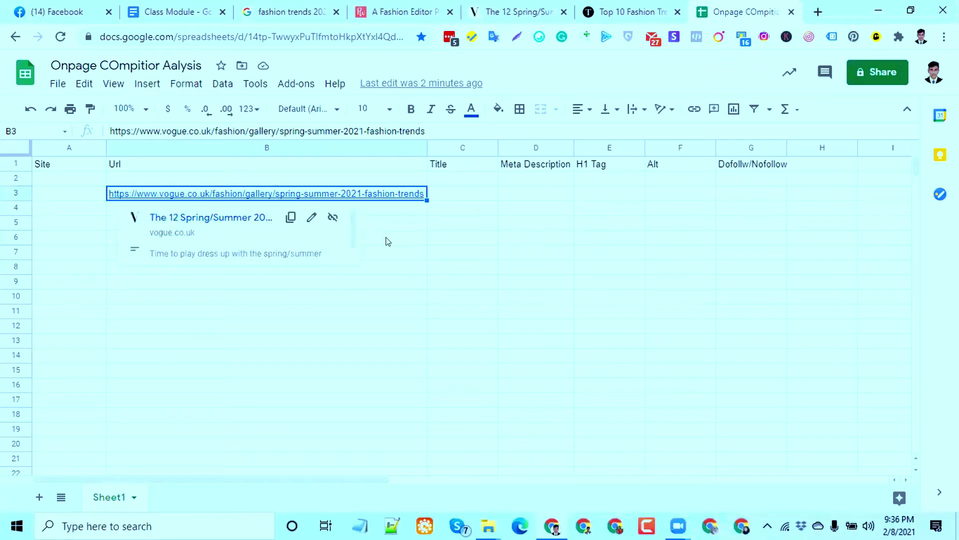
pyautogui.click(437, 195)
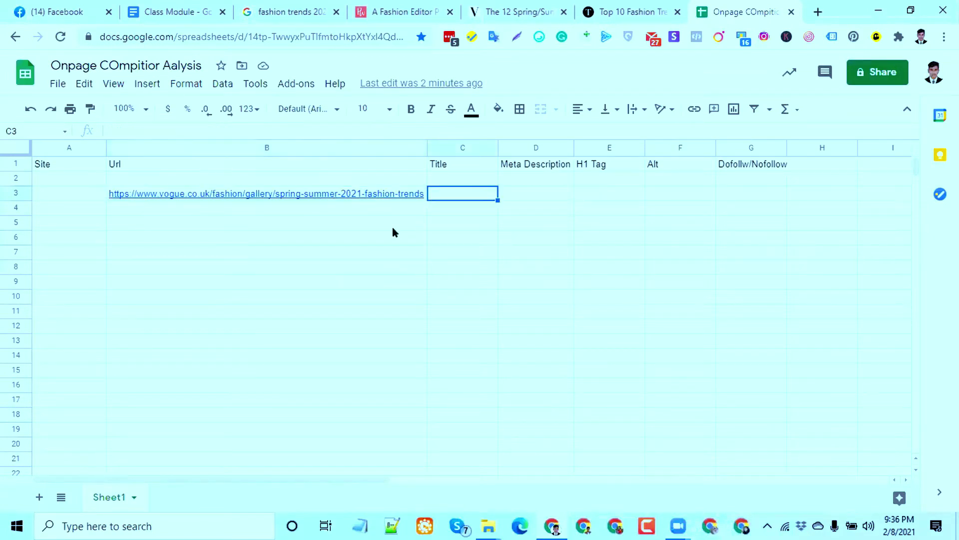
pyautogui.doubleClick(498, 148)
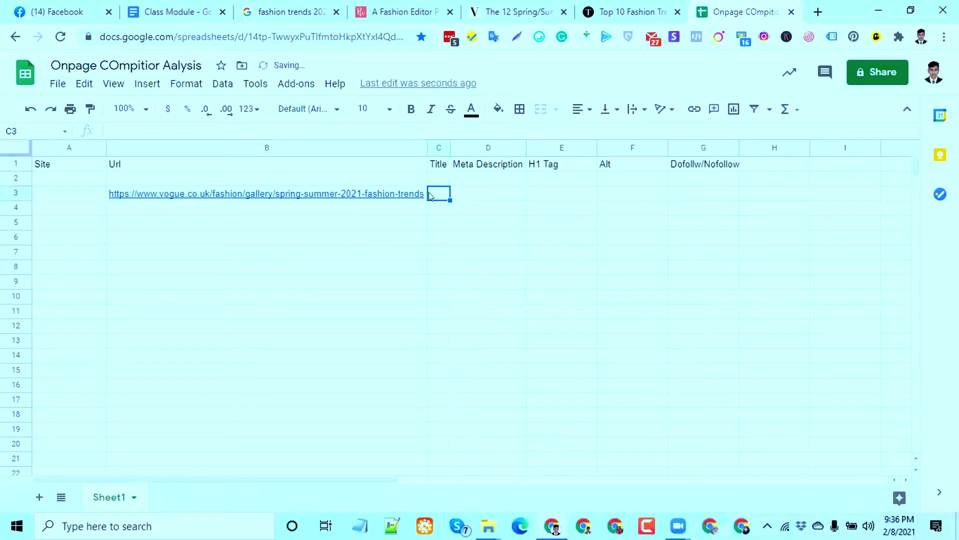
# Dismiss the Newchic ad beside the Vogue spring/summer 2021 trends article and open the page's source code.
pyautogui.click(488, 7)
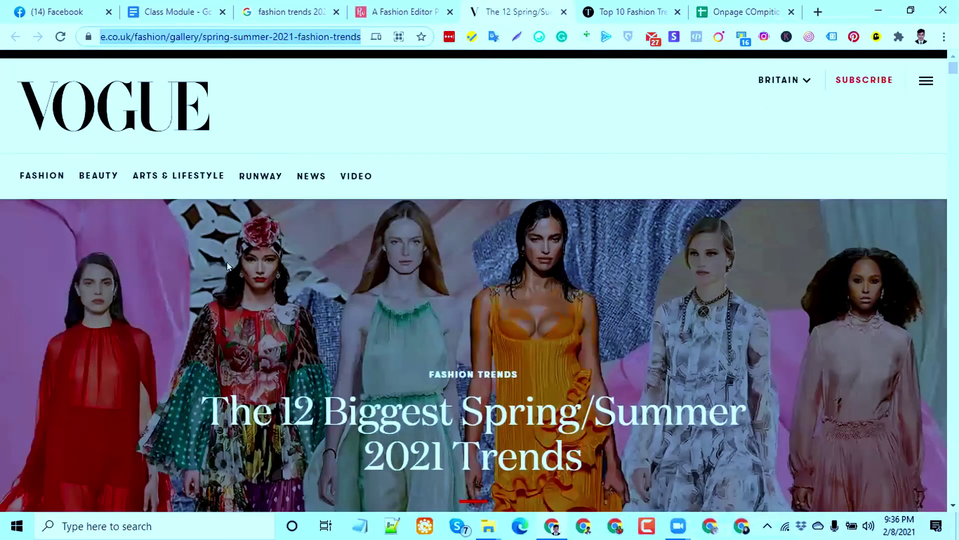
pyautogui.scroll(-2, 338, 296)
pyautogui.scroll(-4, 339, 297)
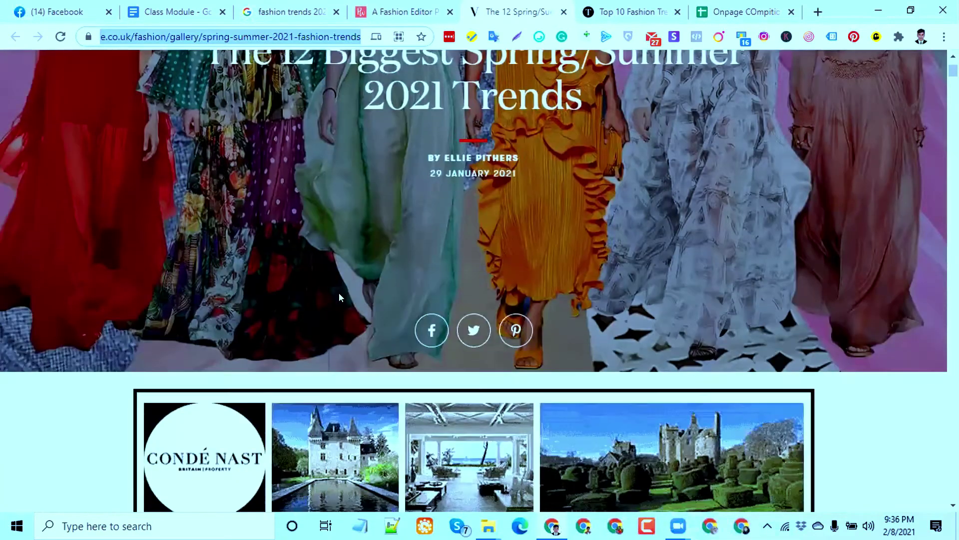
pyautogui.scroll(2, 350, 255)
pyautogui.scroll(-6, 340, 248)
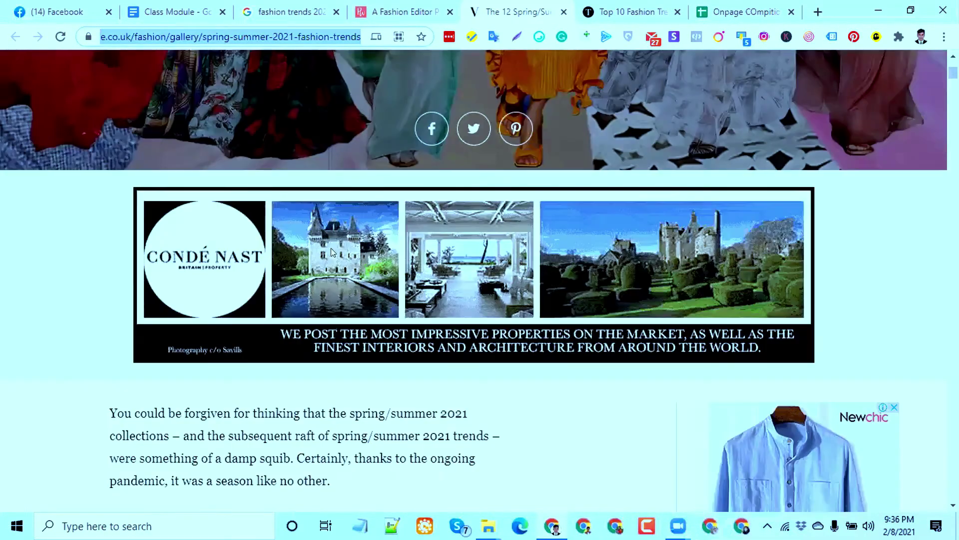
pyautogui.scroll(-2, 186, 229)
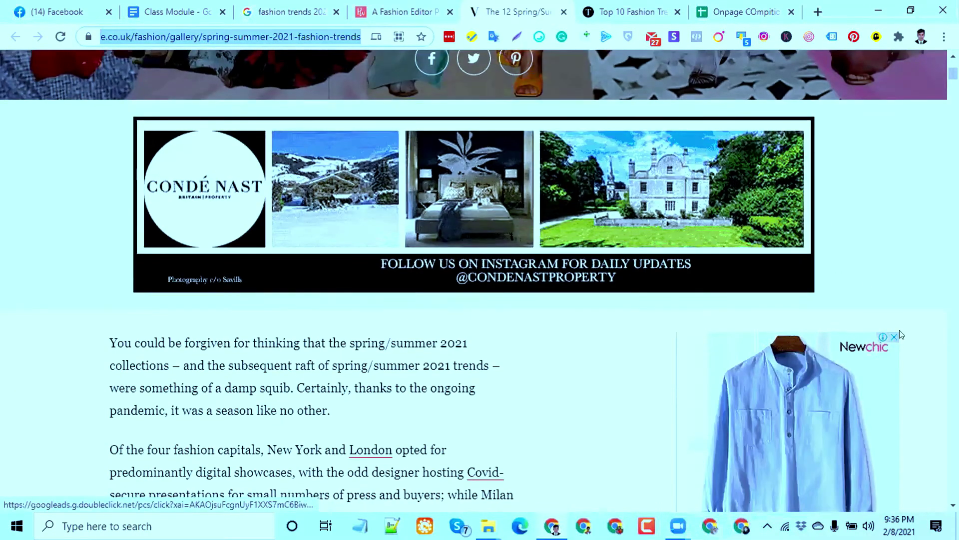
pyautogui.click(896, 338)
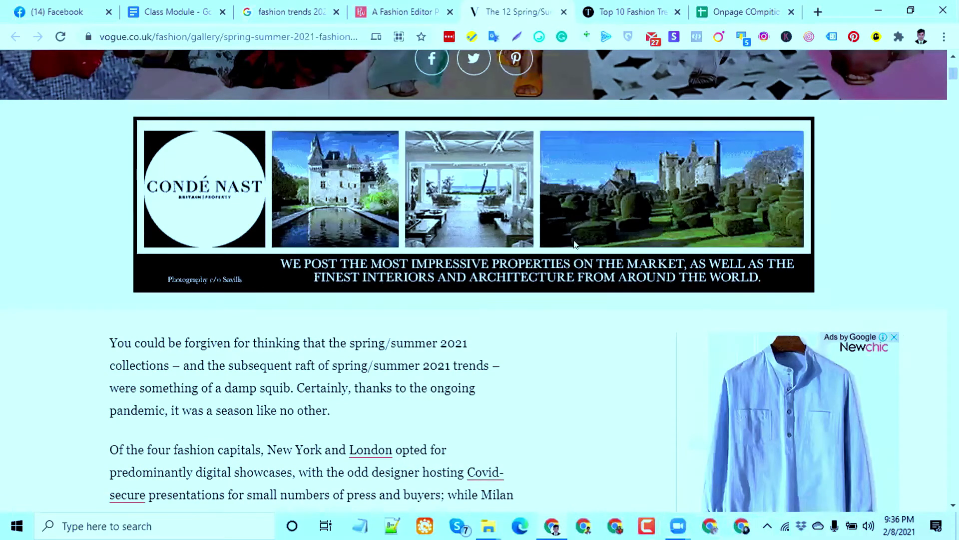
pyautogui.scroll(-3, 586, 214)
pyautogui.rightClick(585, 211)
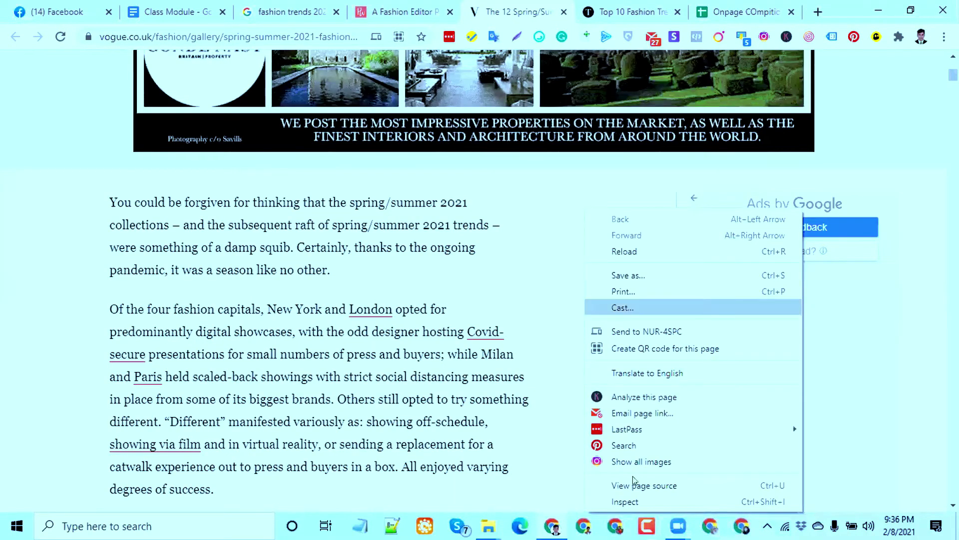
pyautogui.click(664, 487)
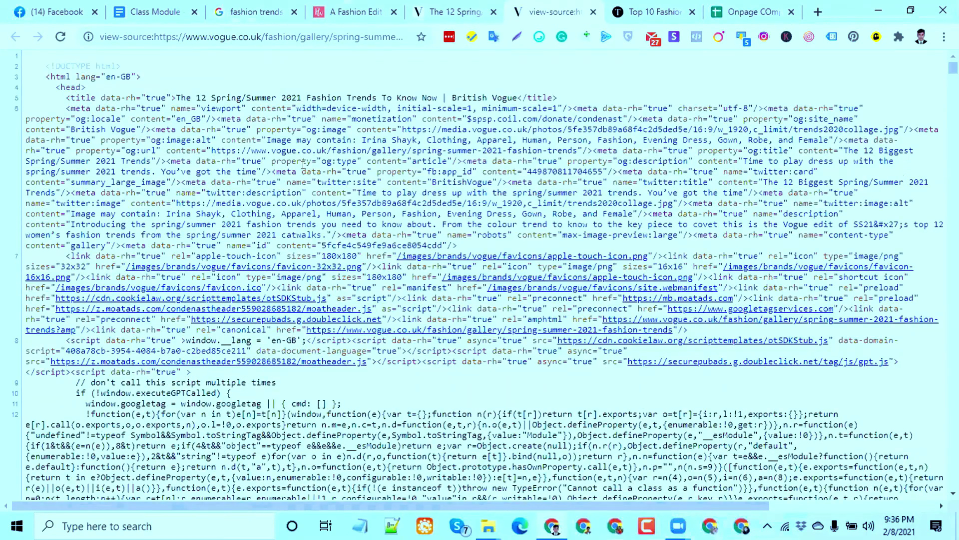
# Look through the Vogue page's source code, including its title, meta tags, scripts and image descriptions.
pyautogui.scroll(-5, 303, 165)
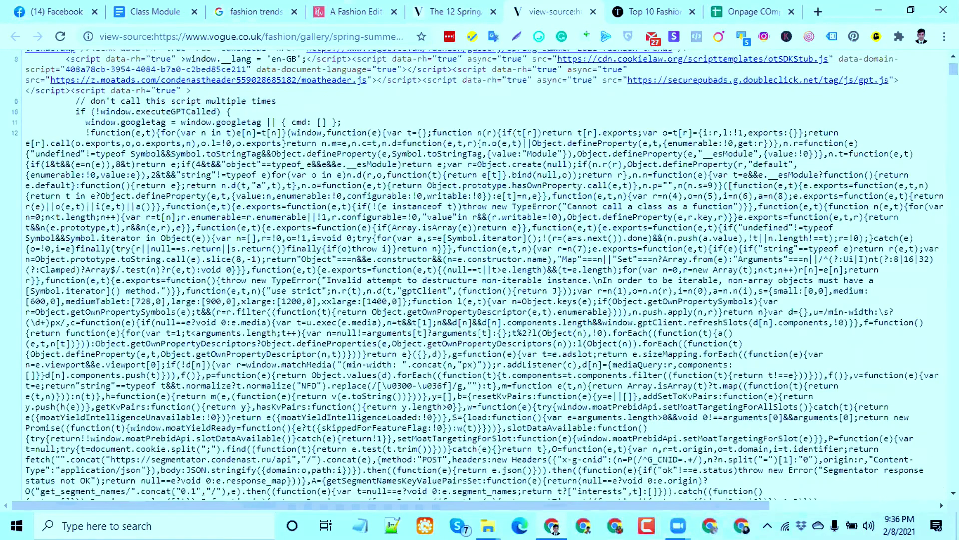
pyautogui.scroll(-10, 301, 163)
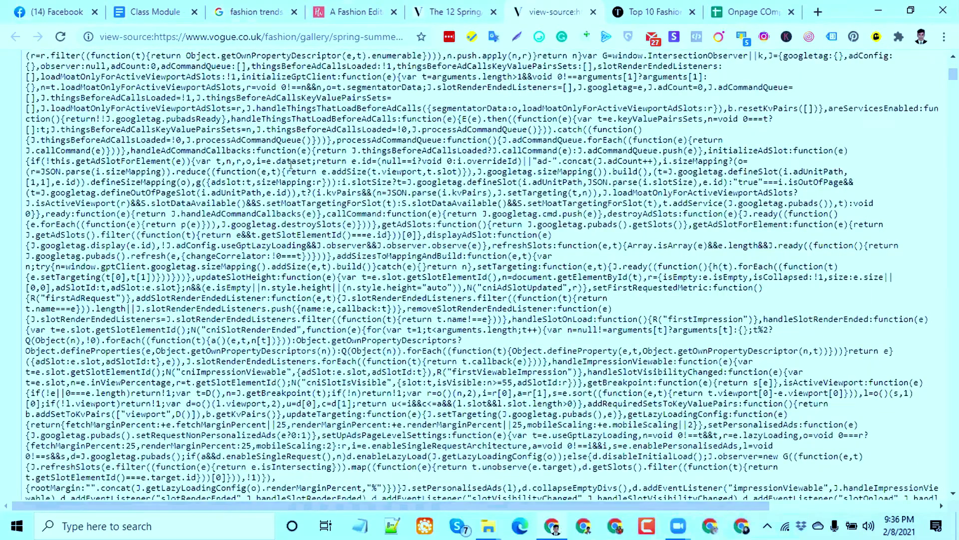
pyautogui.scroll(-10, 285, 170)
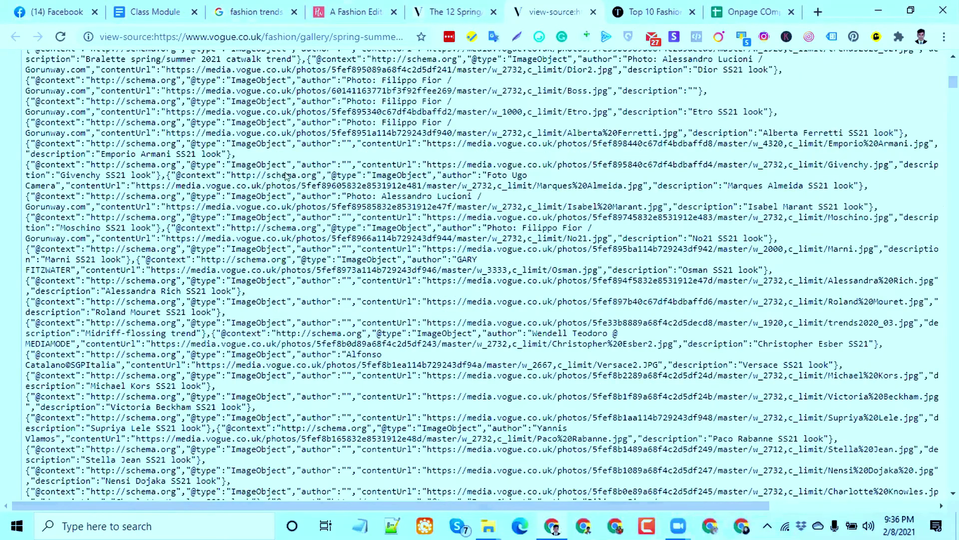
pyautogui.scroll(-10, 284, 167)
pyautogui.scroll(10, 299, 122)
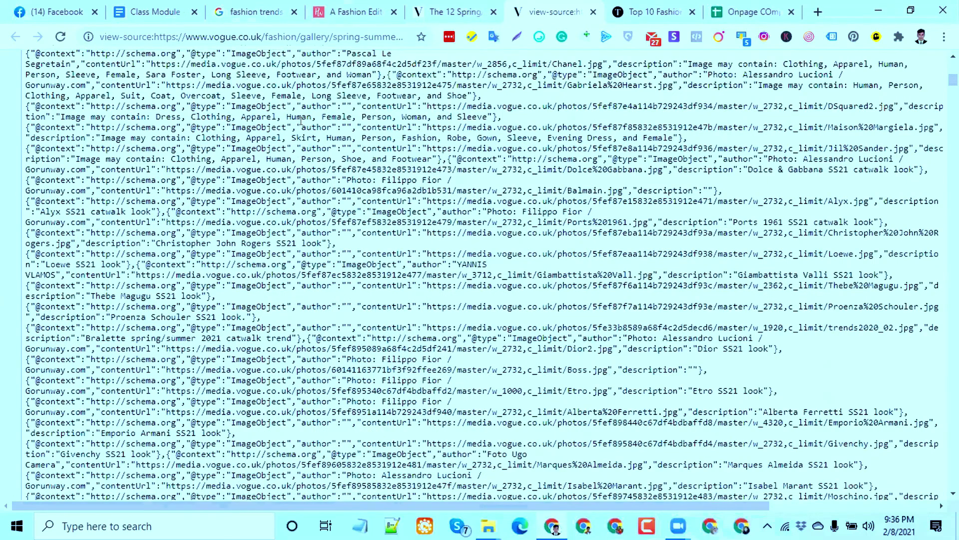
pyautogui.scroll(10, 301, 118)
pyautogui.scroll(10, 325, 122)
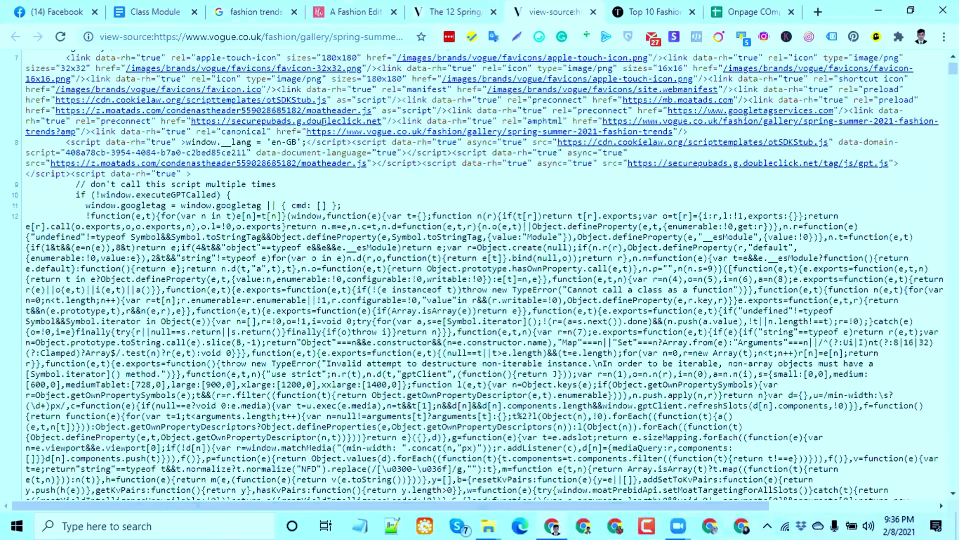
pyautogui.scroll(5, 169, 140)
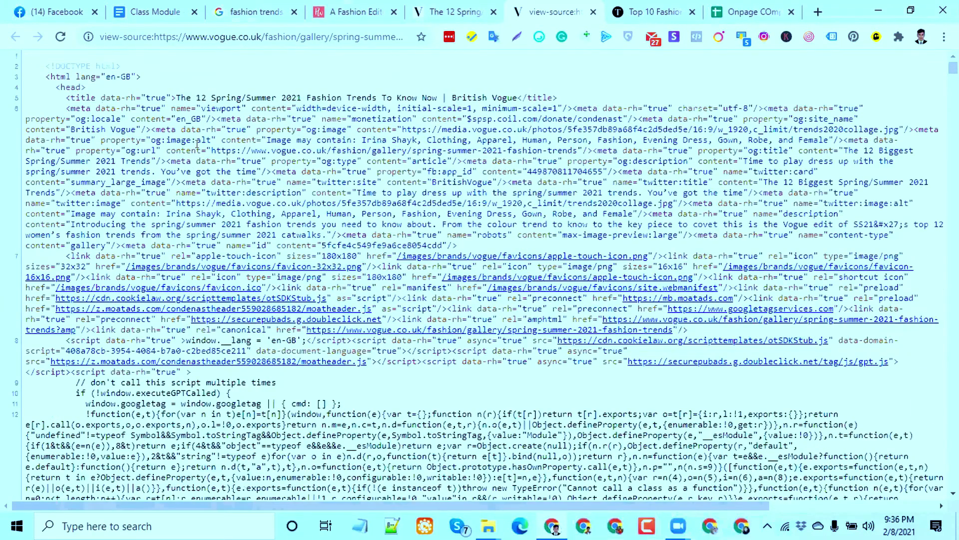
pyautogui.scroll(-10, 197, 144)
pyautogui.scroll(-5, 302, 149)
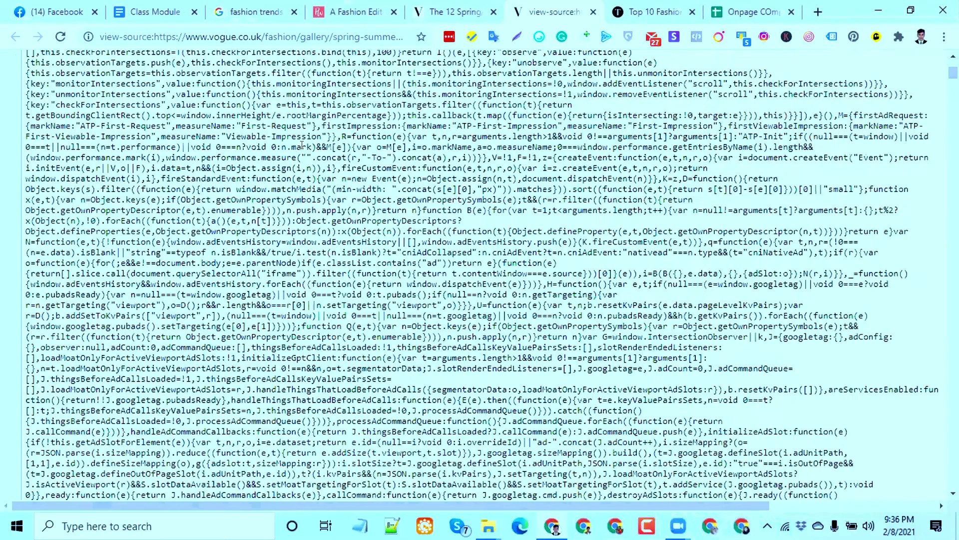
# Search the Vogue page source for "<title" to locate the page's title tag.
pyautogui.hotkey('ctrl', 'f')
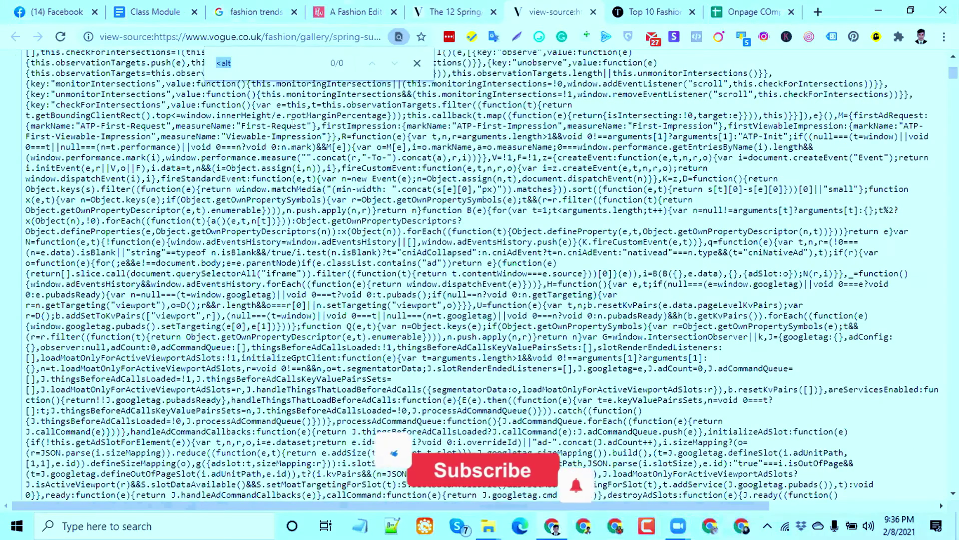
pyautogui.write('<')
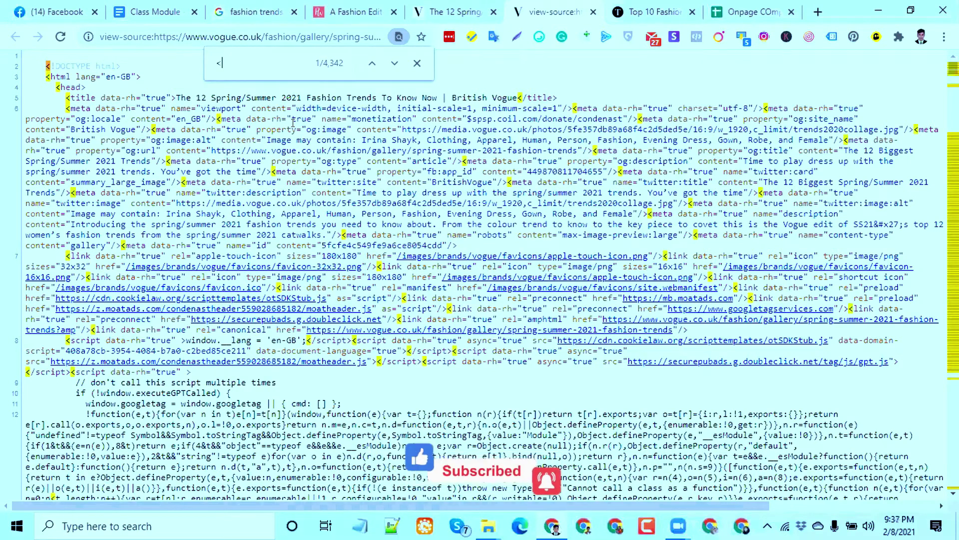
pyautogui.write('title')
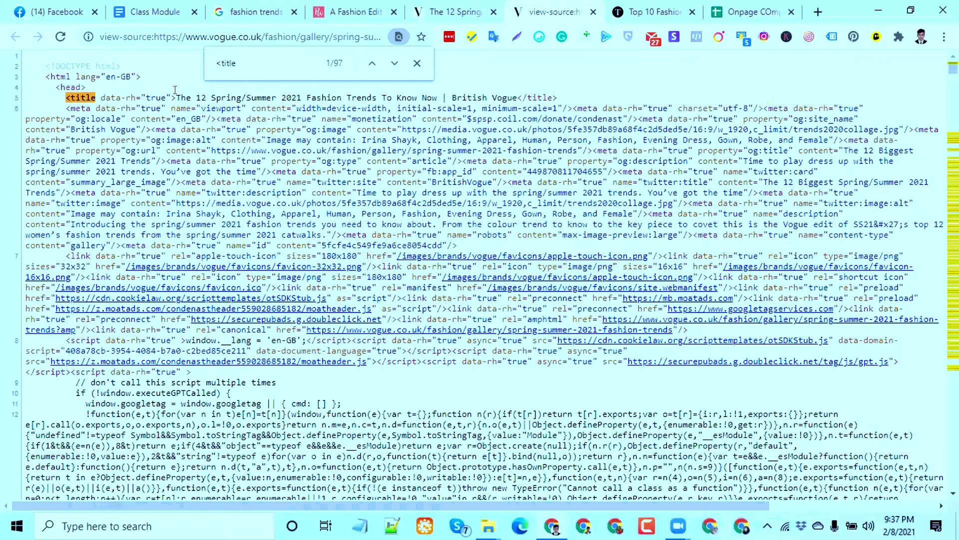
# Copy the title text "The 12 Spring/Summer 2021 Fashion Trends To Know Now | British Vogue" from the Vogue page source.
pyautogui.moveTo(175, 90); pyautogui.dragTo(518, 98)
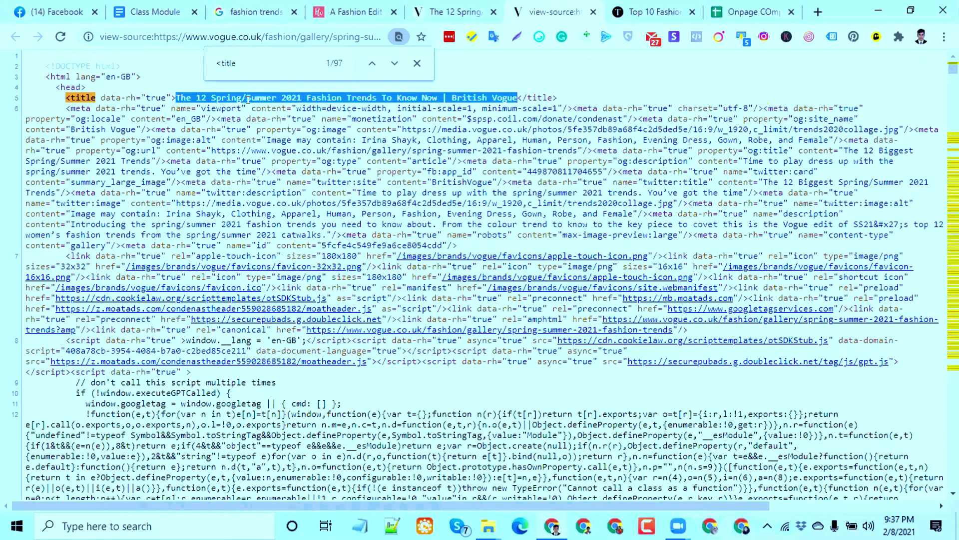
pyautogui.rightClick(433, 107)
pyautogui.click(176, 96)
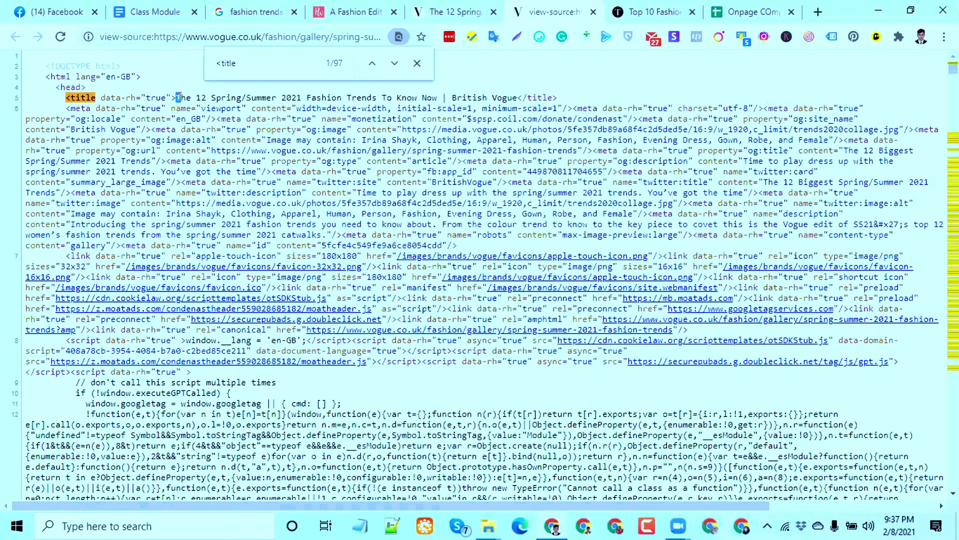
pyautogui.moveTo(176, 96)
pyautogui.mouseDown()
pyautogui.moveTo(249, 98)
pyautogui.moveTo(253, 88)
pyautogui.moveTo(246, 98)
pyautogui.moveTo(446, 109)
pyautogui.moveTo(466, 98)
pyautogui.moveTo(518, 98)
pyautogui.moveTo(176, 87)
pyautogui.mouseUp()
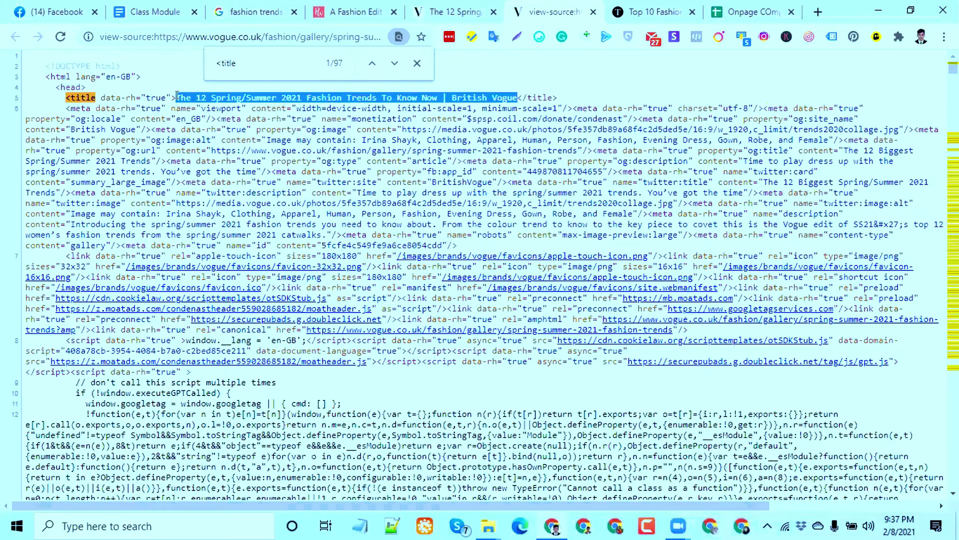
pyautogui.rightClick(182, 100)
pyautogui.click(203, 107)
# Paste the Vogue title into C3 of the Onpage COmpitior Aalysis spreadsheet and fit the Title column's width to it.
pyautogui.click(726, 11)
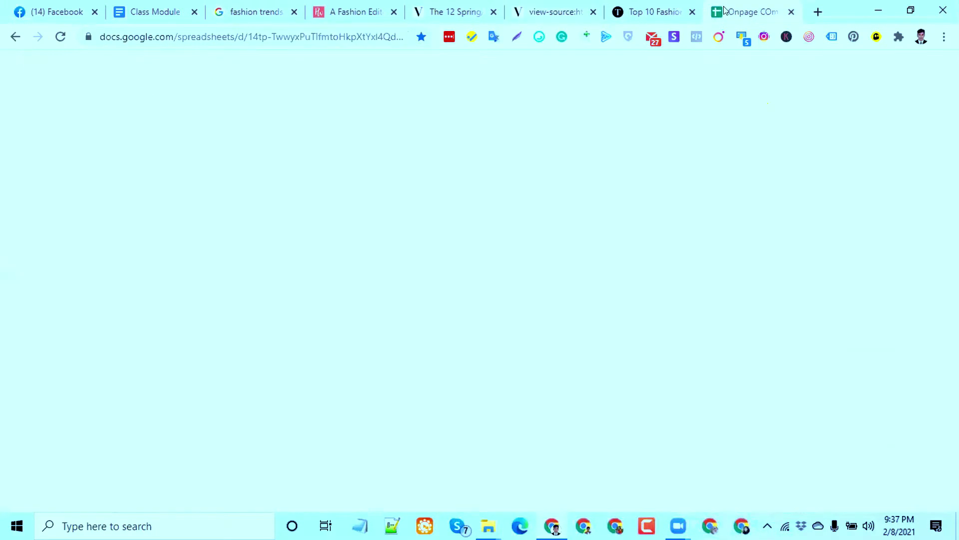
pyautogui.click(69, 192)
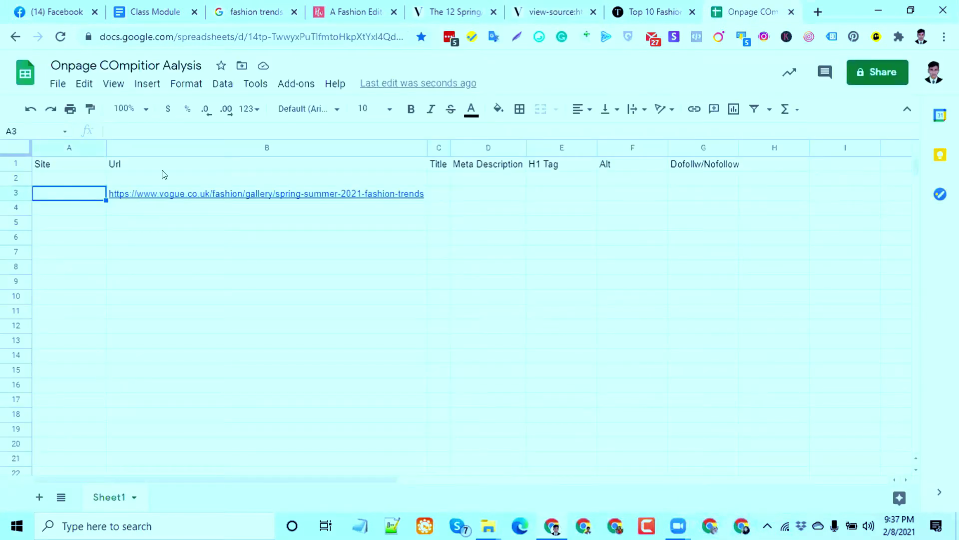
pyautogui.click(441, 194)
pyautogui.hotkey('ctrl', 'v')
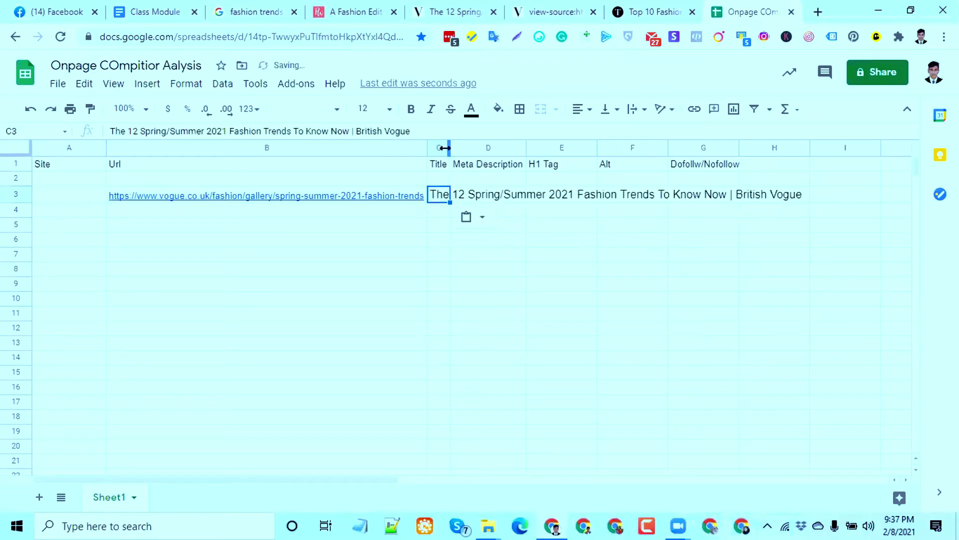
pyautogui.doubleClick(450, 147)
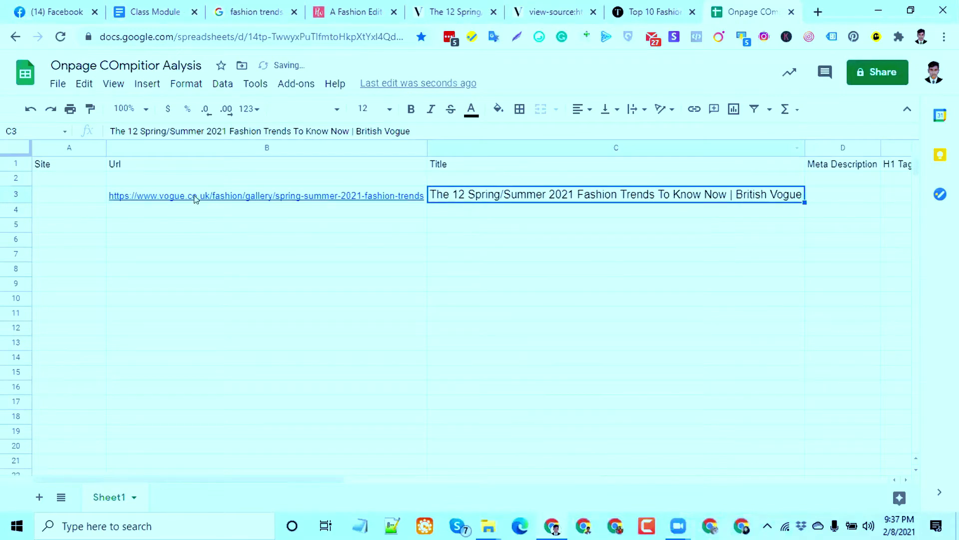
pyautogui.click(68, 194)
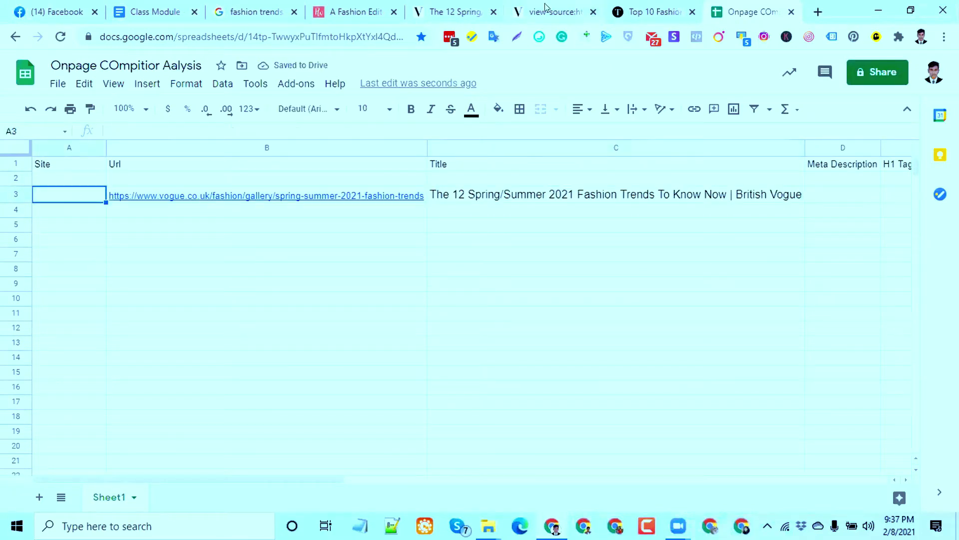
pyautogui.click(439, 14)
pyautogui.click(129, 37)
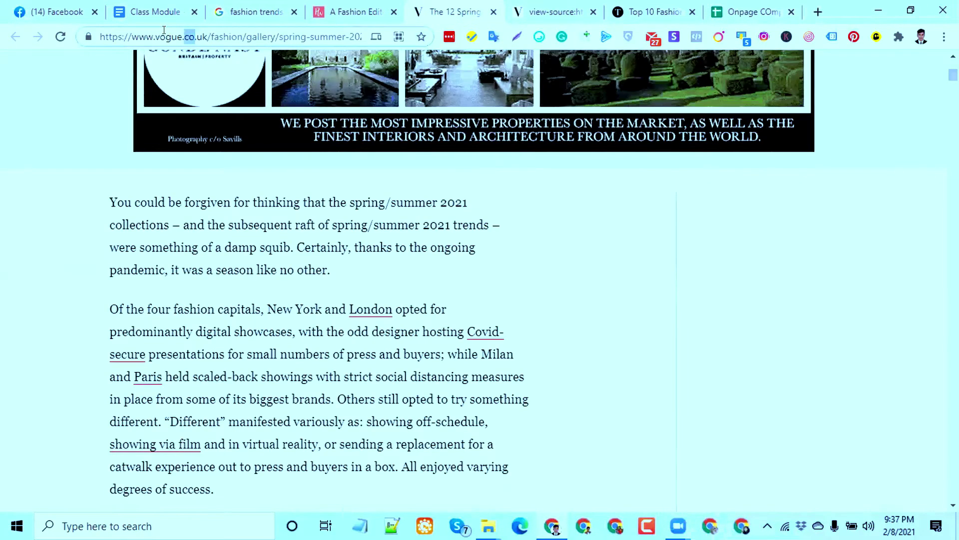
pyautogui.moveTo(211, 36); pyautogui.dragTo(99, 36)
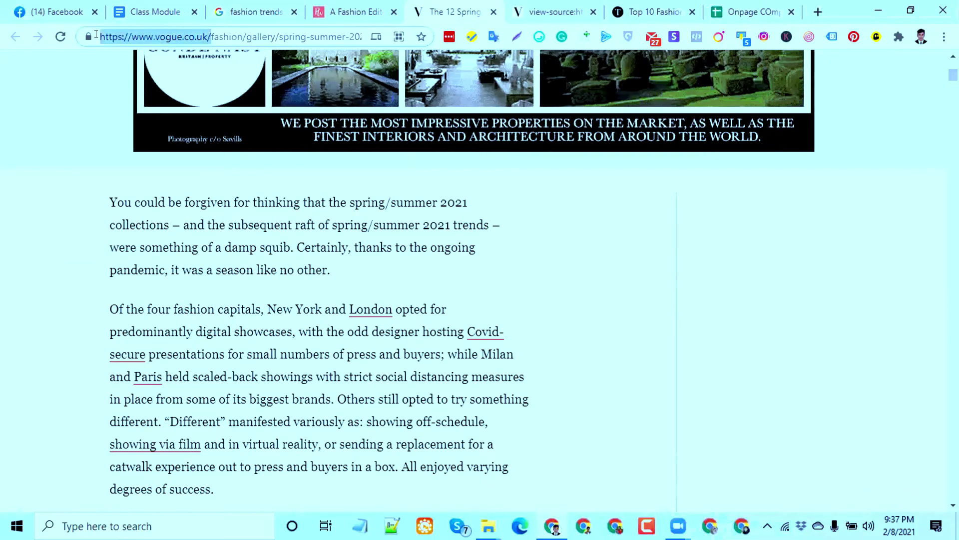
pyautogui.click(731, 6)
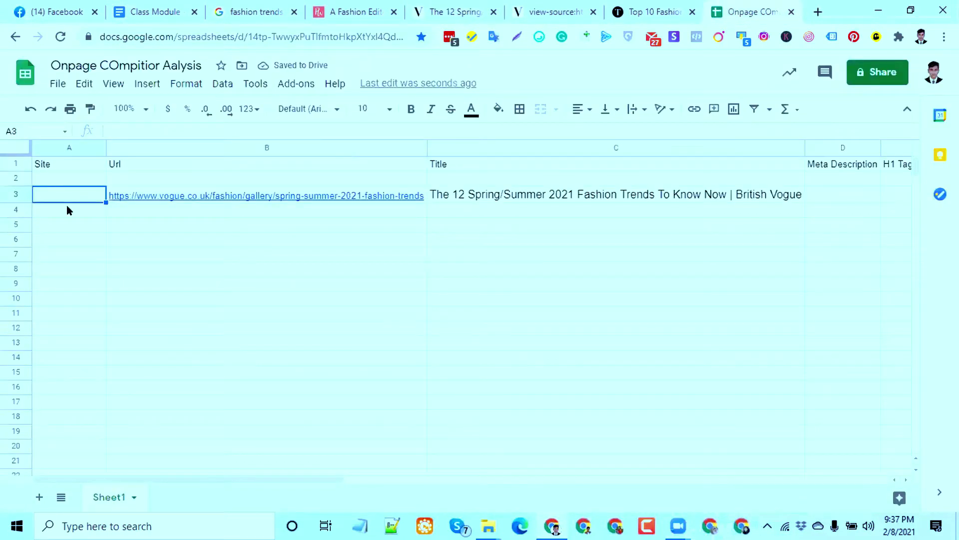
pyautogui.hotkey('ctrl', 'v')
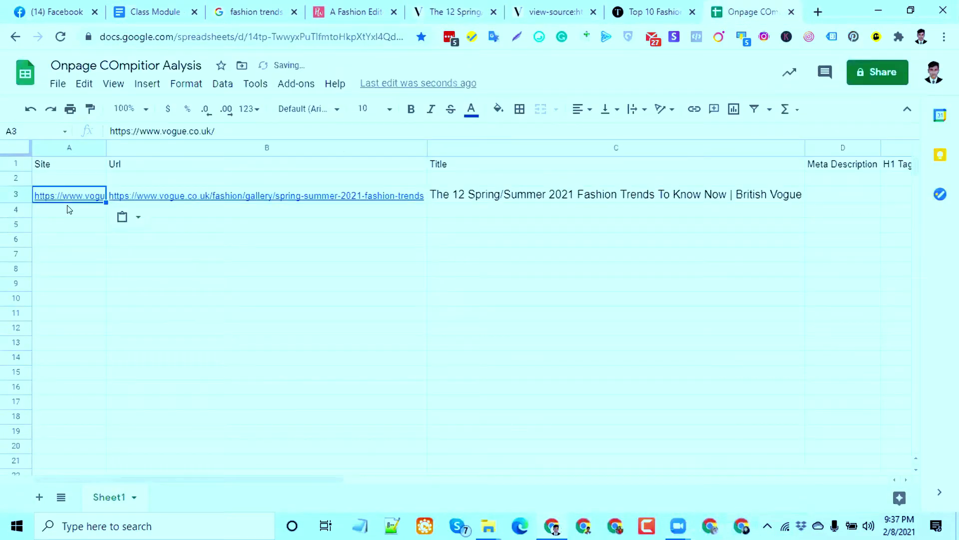
pyautogui.doubleClick(106, 146)
pyautogui.click(118, 220)
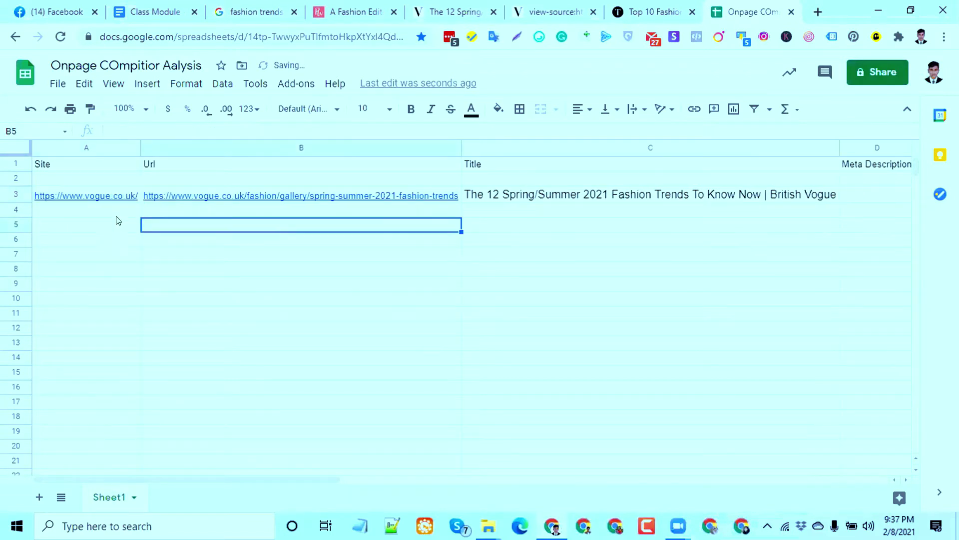
# Check the Vogue URL in B3 and the title in C3 for the target keyword.
pyautogui.moveTo(222, 199)
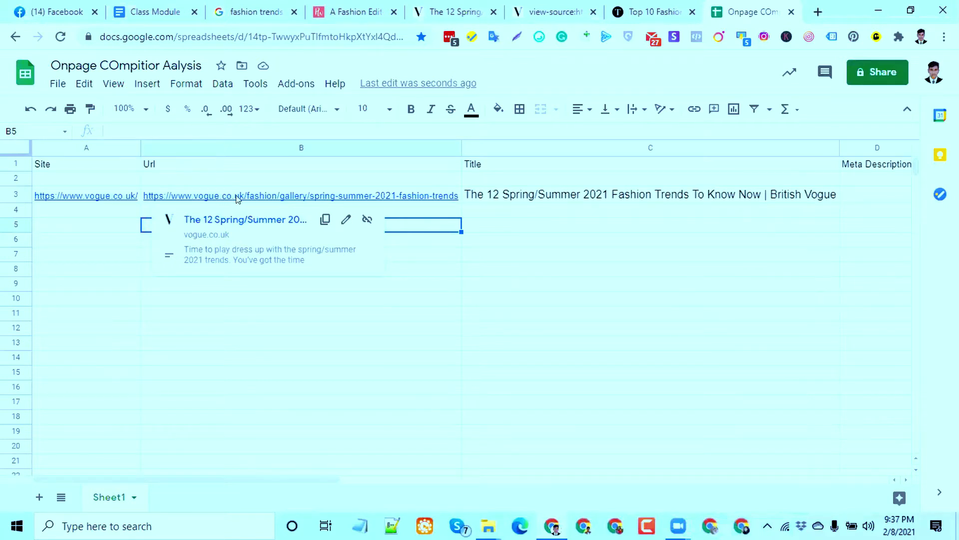
pyautogui.click(300, 179)
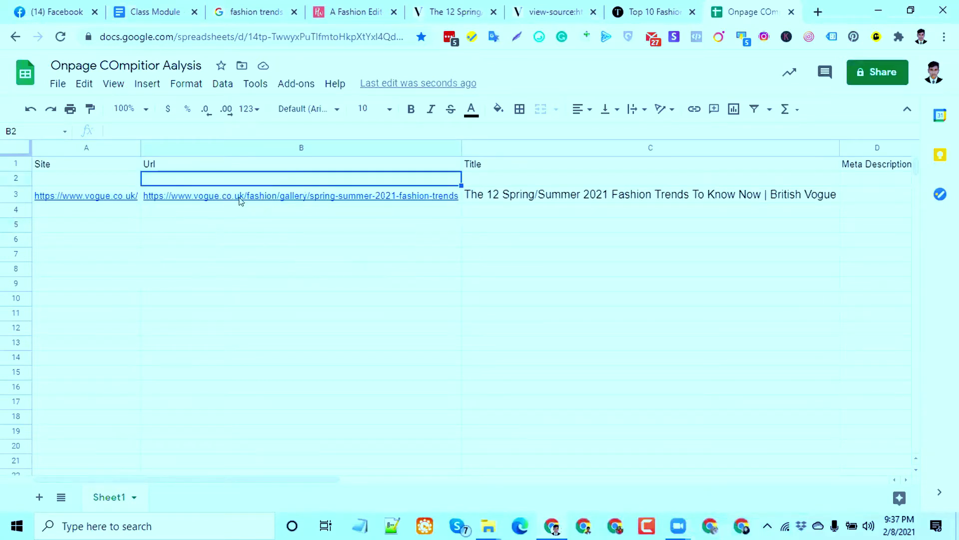
pyautogui.moveTo(276, 198)
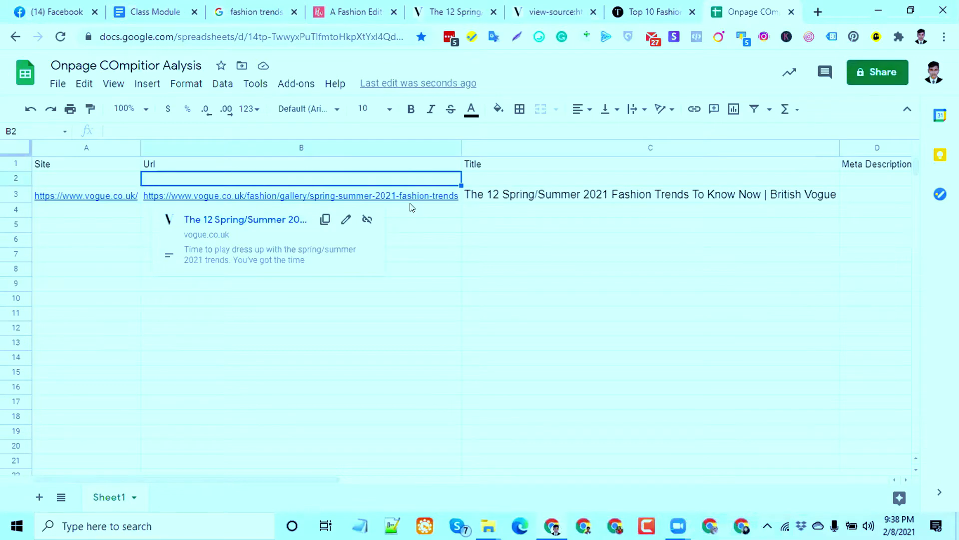
pyautogui.click(501, 199)
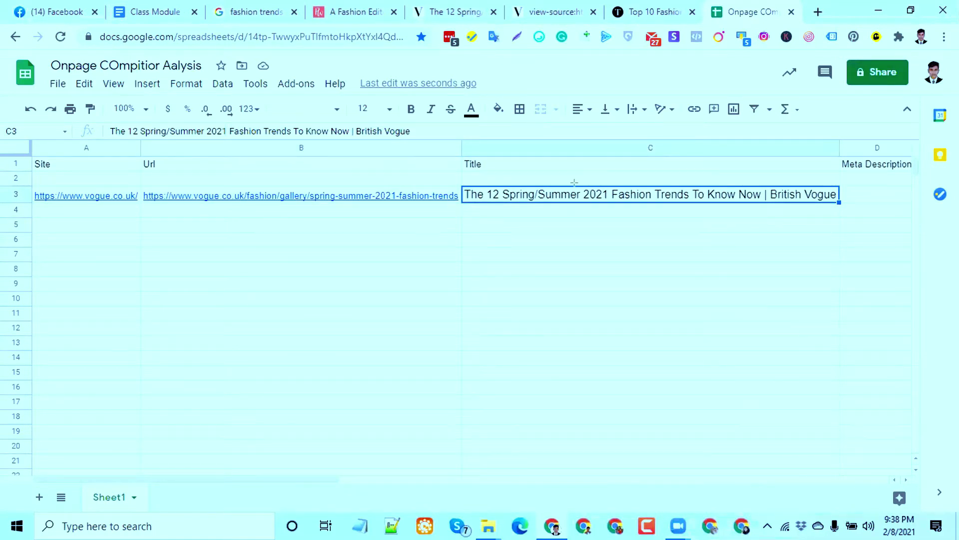
# Frame "2021 Fashion Trends" and "British Vogue" in the C3 title with red rectangles, and erase the one around "British Vogue".
pyautogui.moveTo(580, 184); pyautogui.dragTo(686, 197)
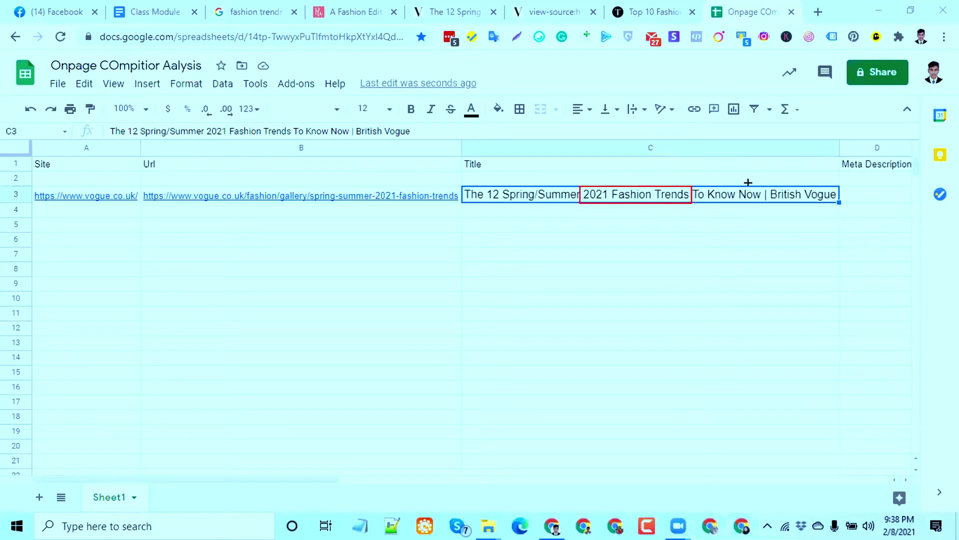
pyautogui.moveTo(773, 184)
pyautogui.mouseDown()
pyautogui.moveTo(796, 198)
pyautogui.moveTo(834, 198)
pyautogui.mouseUp()
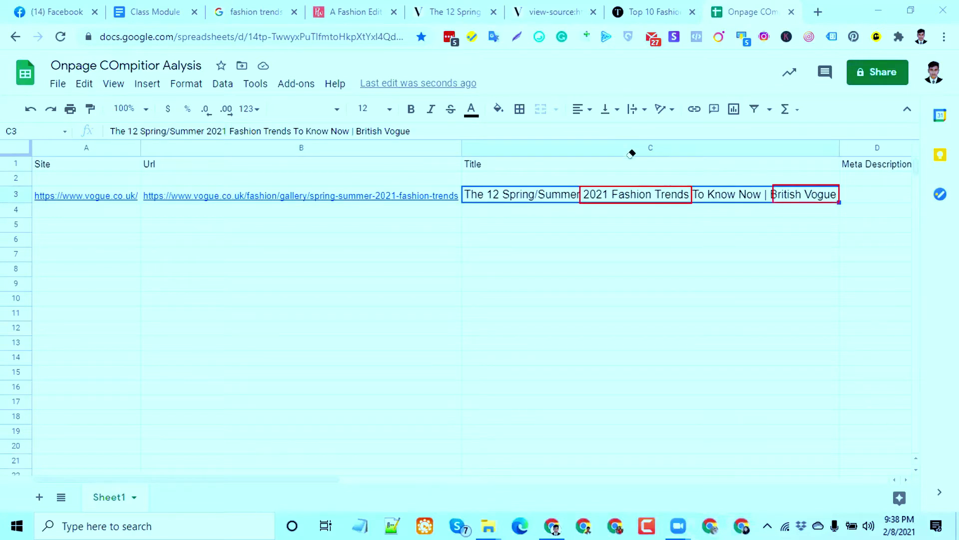
pyautogui.click(784, 199)
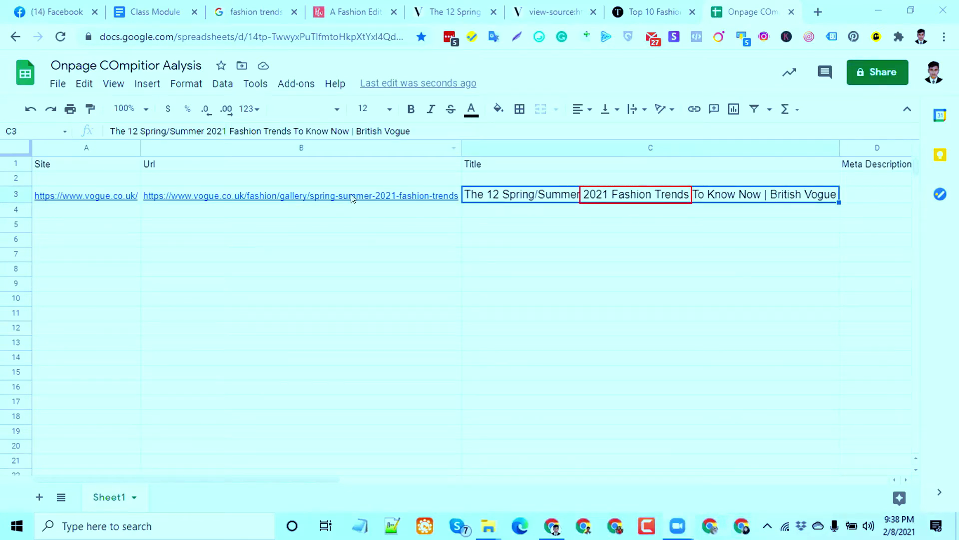
pyautogui.moveTo(353, 199)
# Dismiss the email sign-up pop-up on the PureWow fashion editor article and open the page's source code.
pyautogui.click(341, 9)
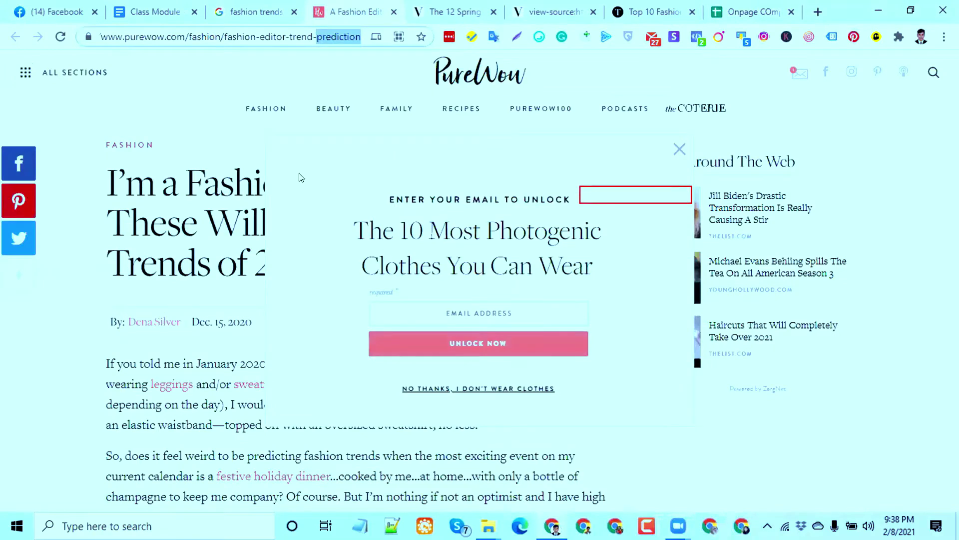
pyautogui.click(679, 149)
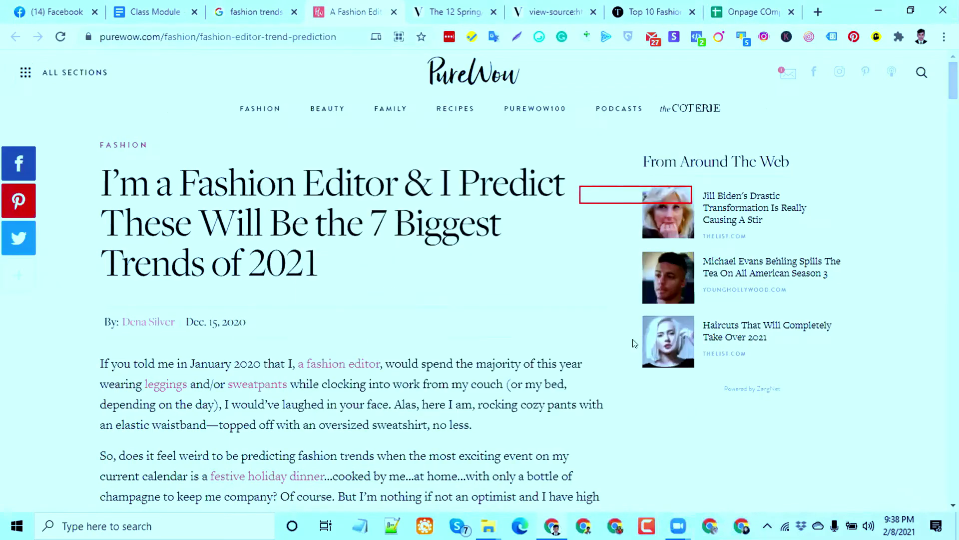
pyautogui.scroll(-4, 637, 330)
pyautogui.rightClick(634, 368)
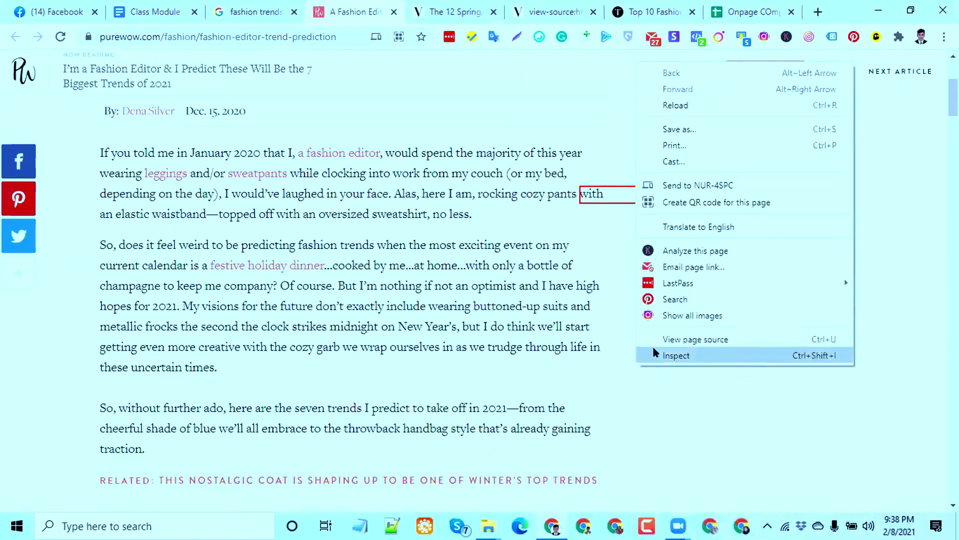
pyautogui.click(663, 329)
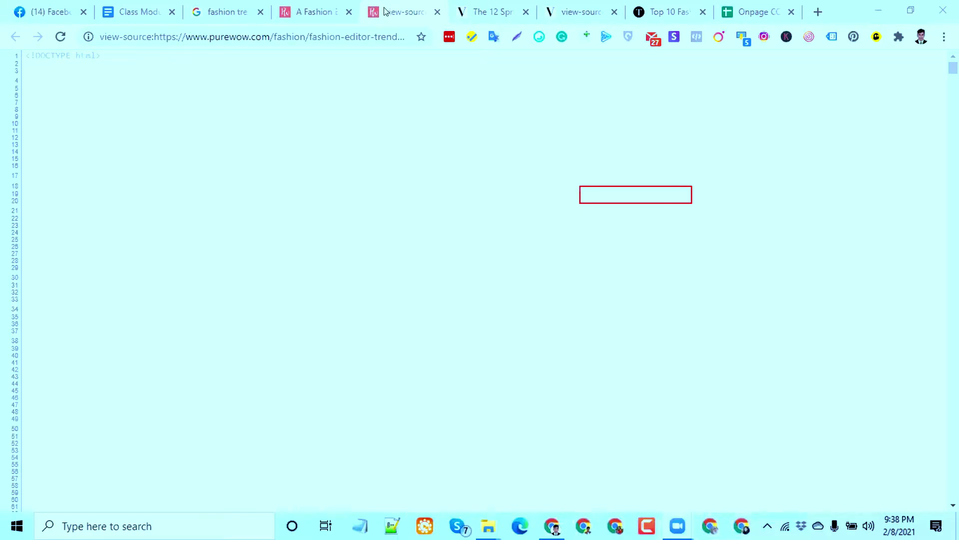
# Search the PureWow page source for "<titl" to locate the page's title tag.
pyautogui.scroll(-2, 395, 243)
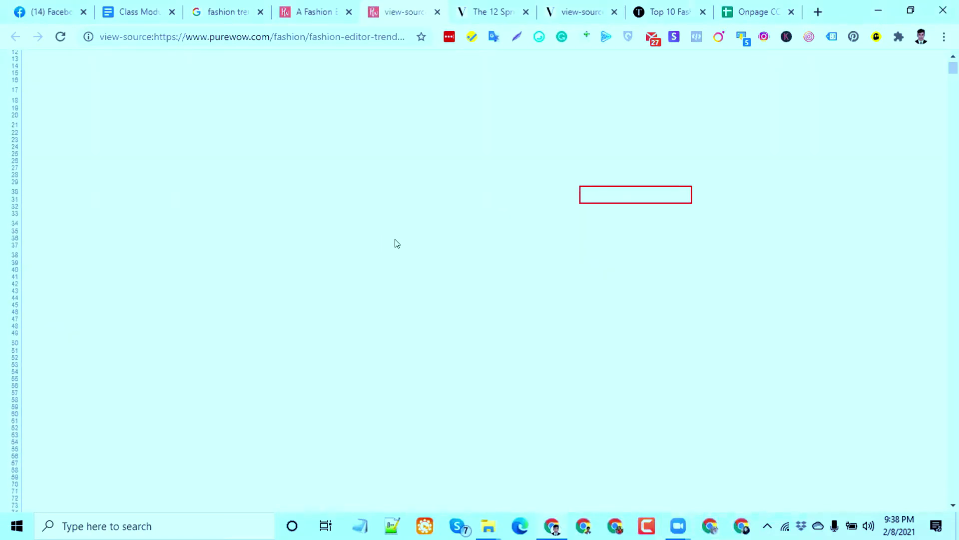
pyautogui.scroll(-15, 397, 243)
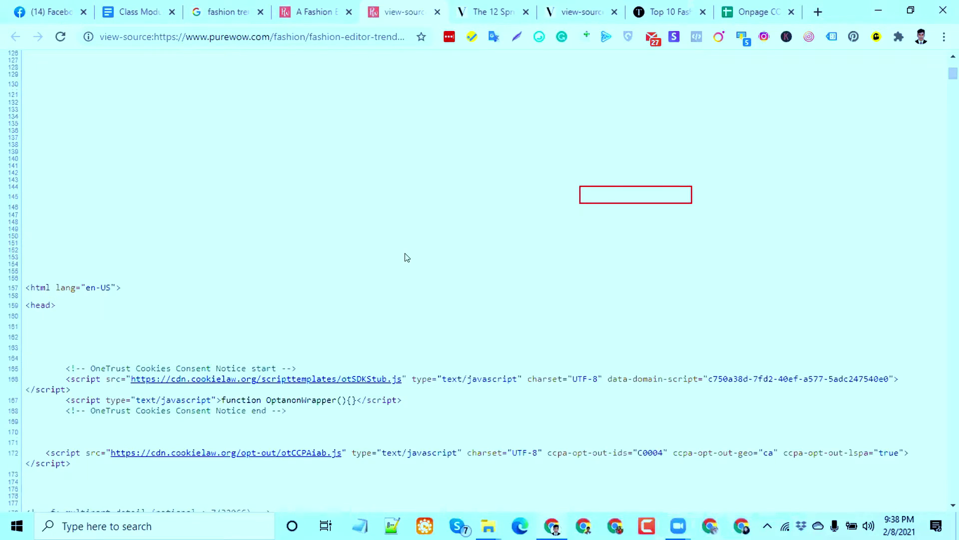
pyautogui.scroll(4, 559, 224)
pyautogui.hotkey('ctrl', 'f')
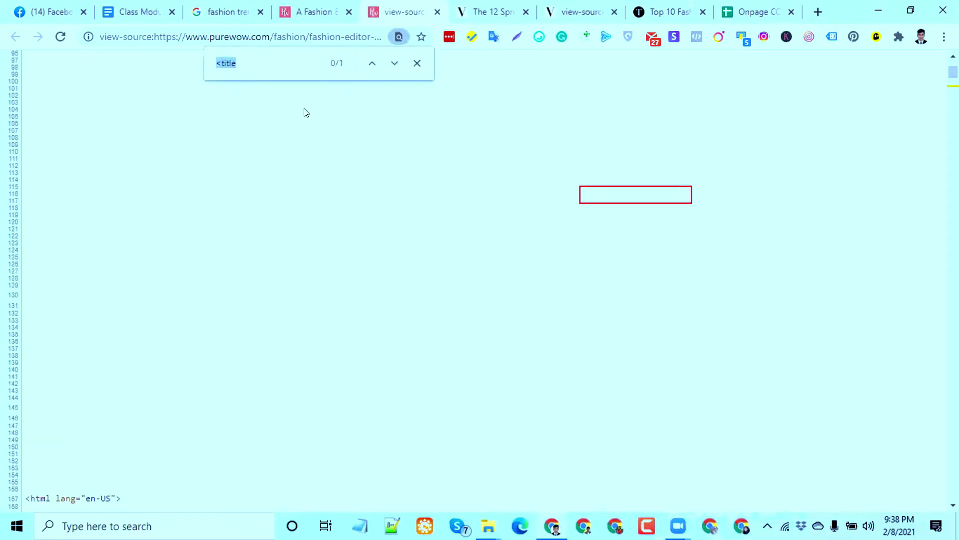
pyautogui.click(265, 61)
pyautogui.press('BackSpace')
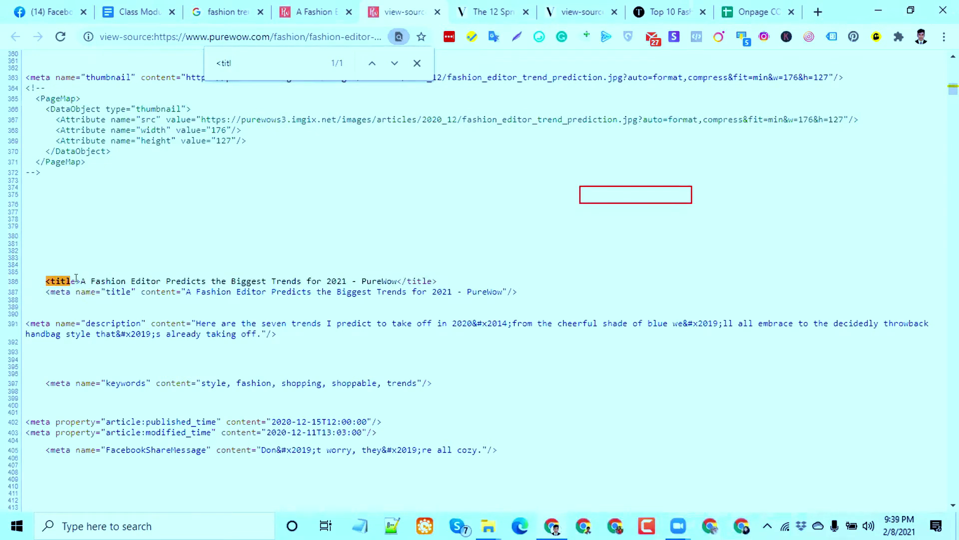
# Examine the wording of the PureWow title tag and compare it with the Vogue title in the spreadsheet.
pyautogui.moveTo(75, 279); pyautogui.dragTo(354, 281)
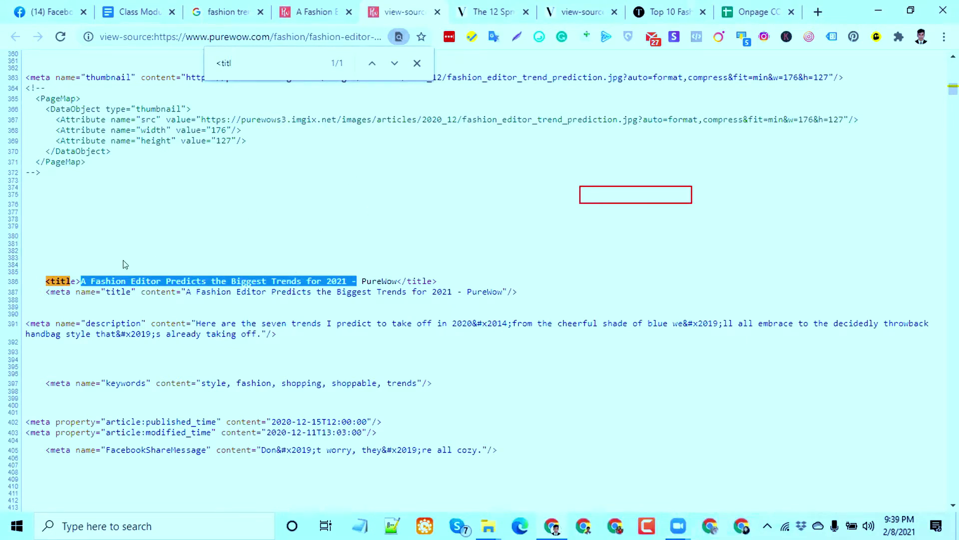
pyautogui.doubleClick(99, 280)
pyautogui.moveTo(79, 280); pyautogui.dragTo(346, 278)
pyautogui.hotkey('ctrl', '9')
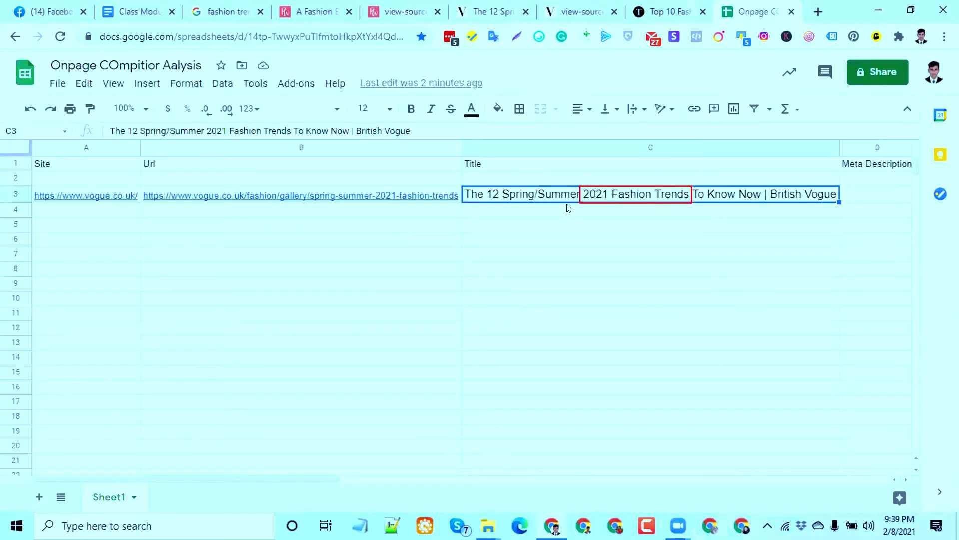
# Examine the main heading of TheTrendSpotter's spring/summer 2021 article for the phrases "Fashion Trends" and "2021 Fashion".
pyautogui.click(671, 15)
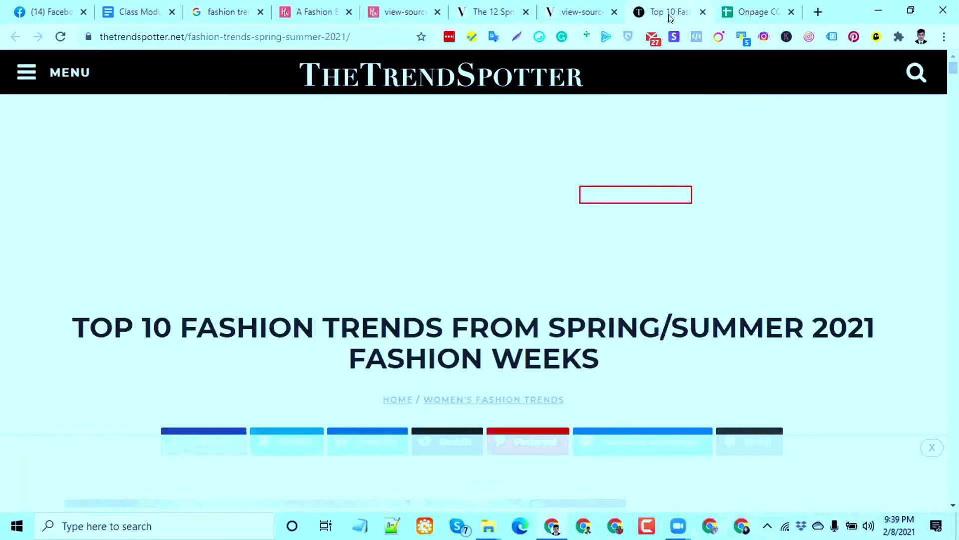
pyautogui.moveTo(181, 326); pyautogui.dragTo(443, 312)
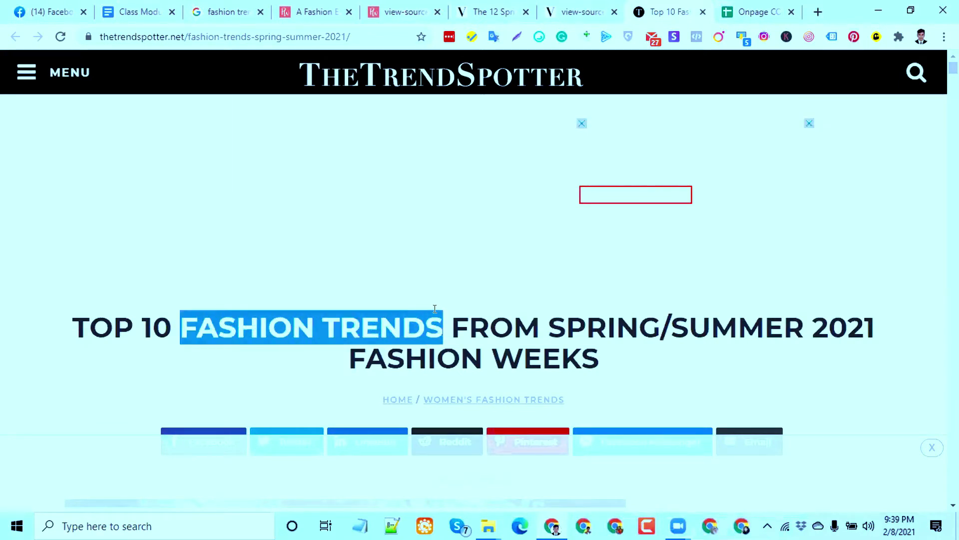
pyautogui.tripleClick(391, 326)
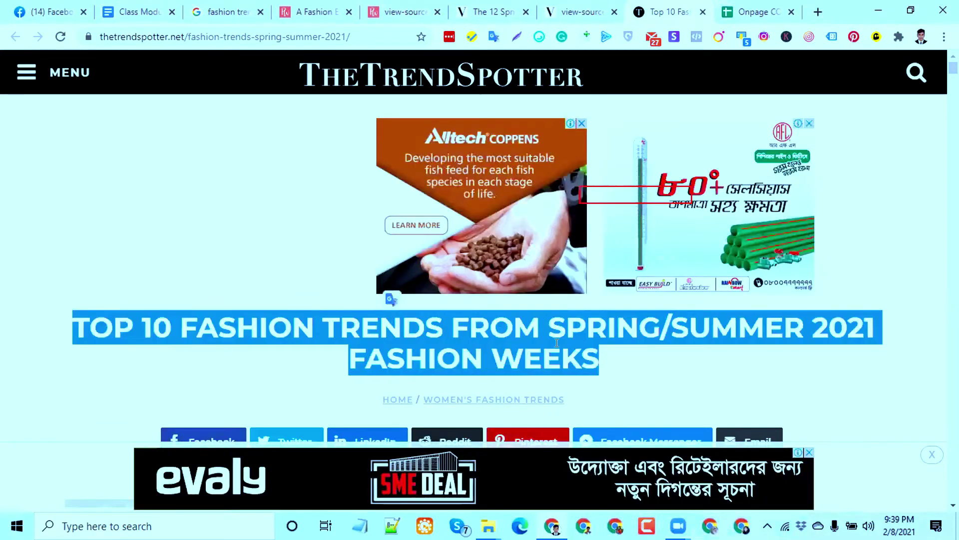
pyautogui.click(805, 324)
pyautogui.moveTo(810, 327); pyautogui.dragTo(715, 369)
pyautogui.moveTo(626, 355); pyautogui.dragTo(472, 349)
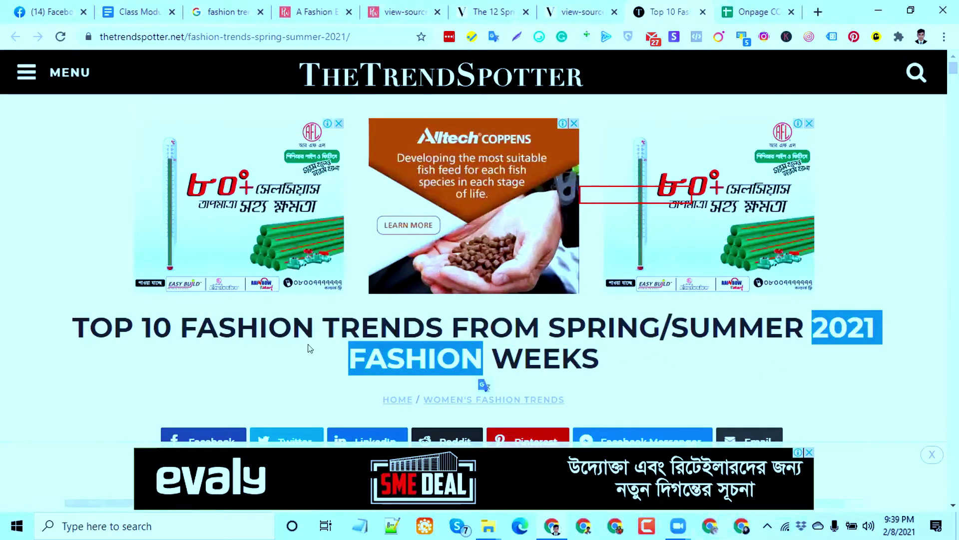
pyautogui.click(219, 336)
pyautogui.moveTo(177, 330); pyautogui.dragTo(448, 332)
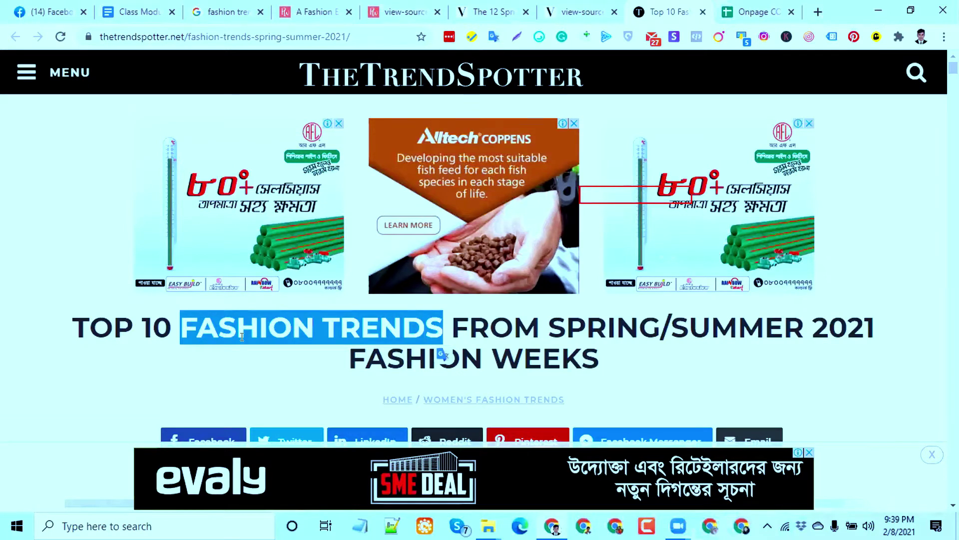
# Review the Vogue title and the remaining columns in the spreadsheet, ending on the Vogue row's Meta Description cell.
pyautogui.click(727, 10)
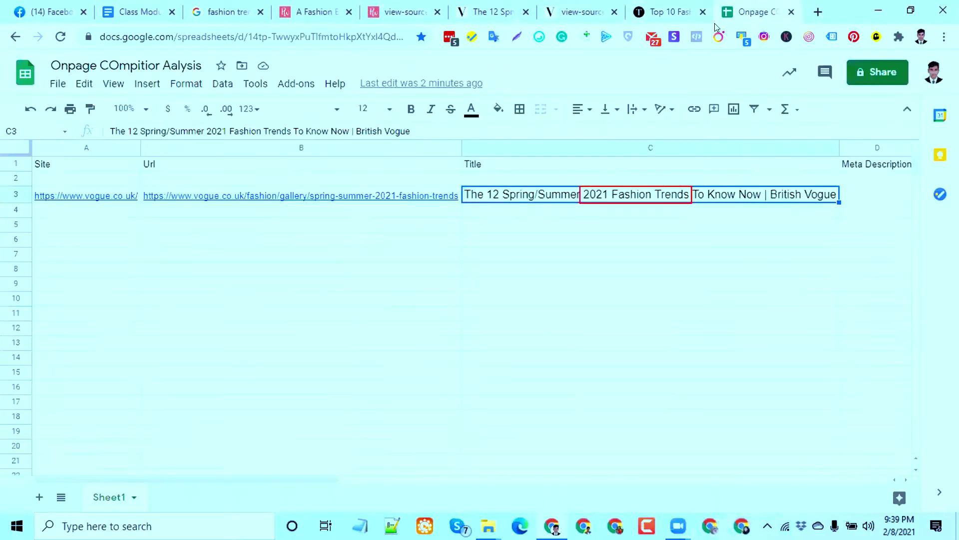
pyautogui.click(484, 224)
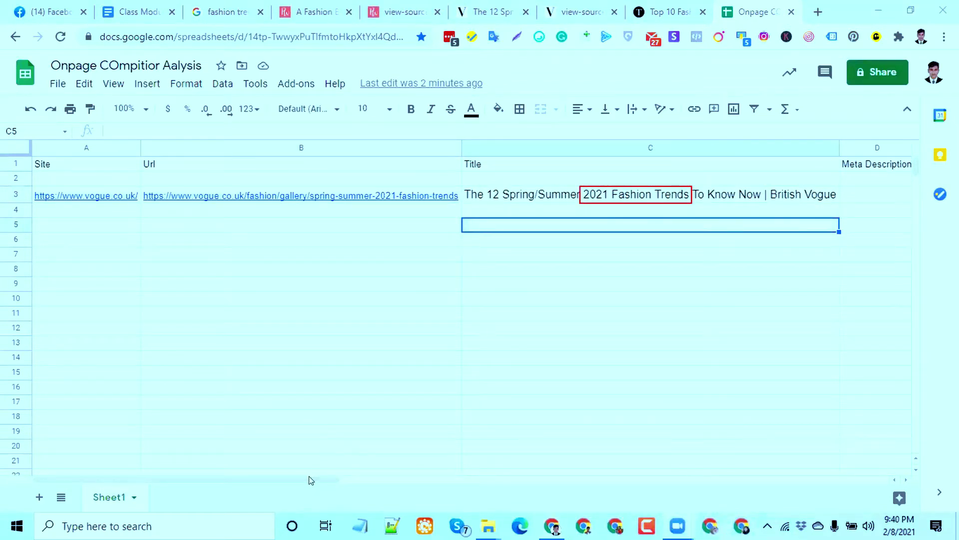
pyautogui.moveTo(332, 481); pyautogui.dragTo(512, 477)
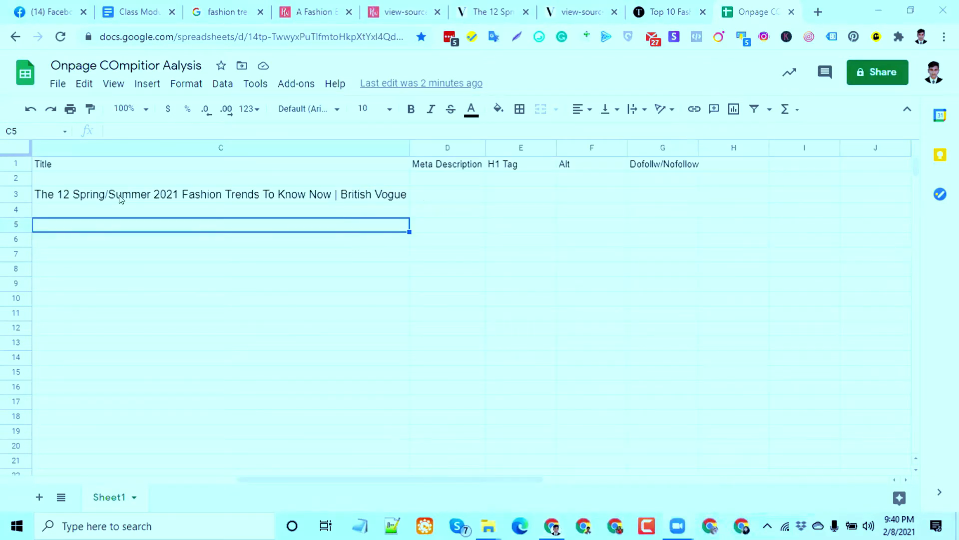
pyautogui.click(102, 196)
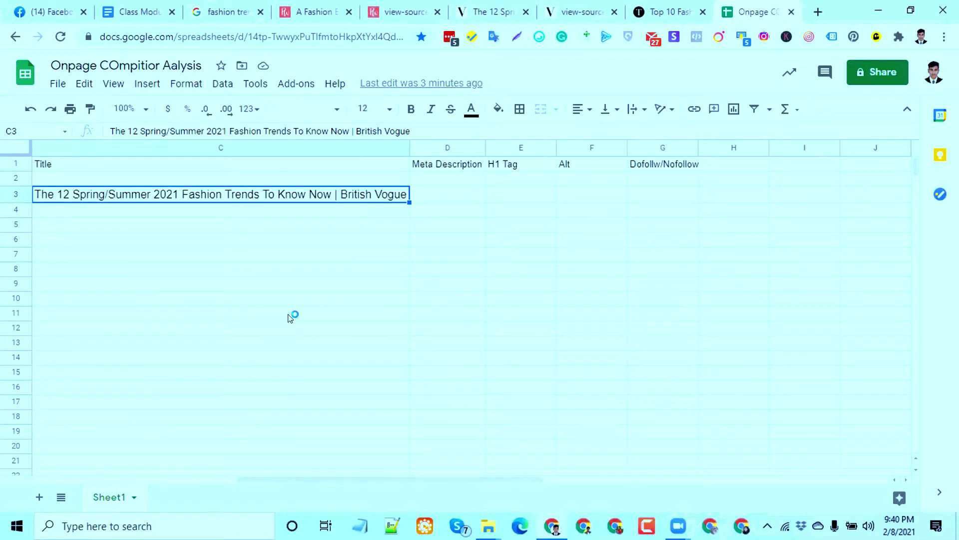
pyautogui.click(441, 199)
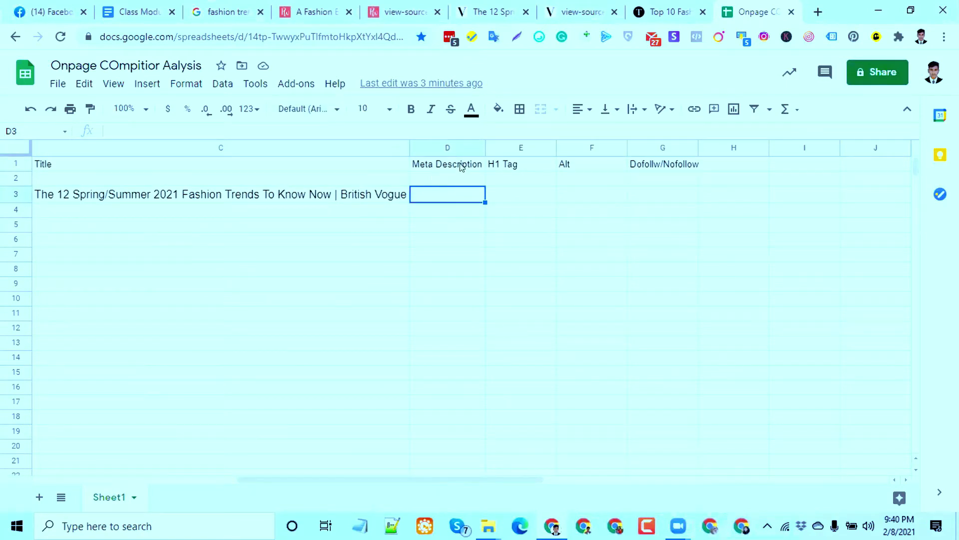
# Examine the title, description and keyword phrase of the scmp.com result in the Google results for "fashion trends 2021".
pyautogui.click(202, 11)
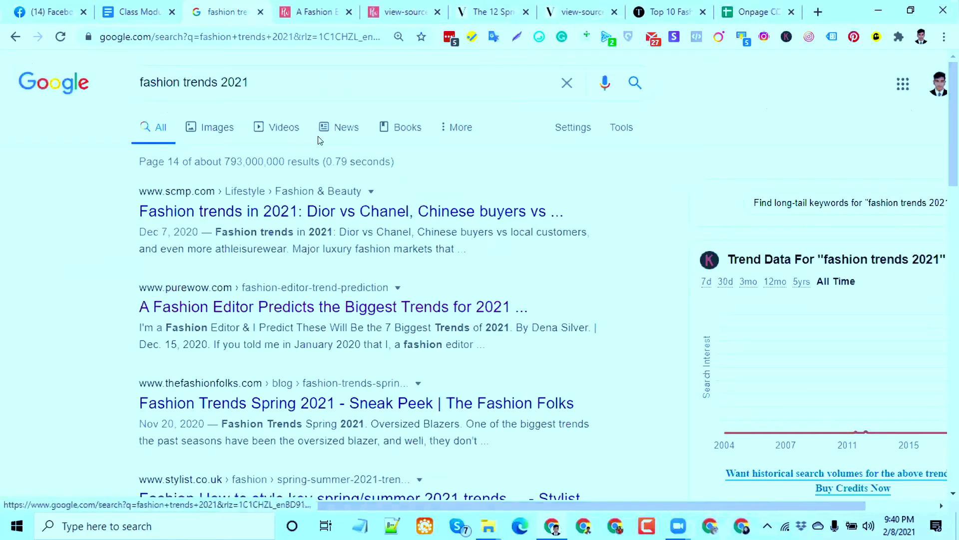
pyautogui.moveTo(128, 200)
pyautogui.mouseDown()
pyautogui.moveTo(524, 200)
pyautogui.moveTo(573, 221)
pyautogui.mouseUp()
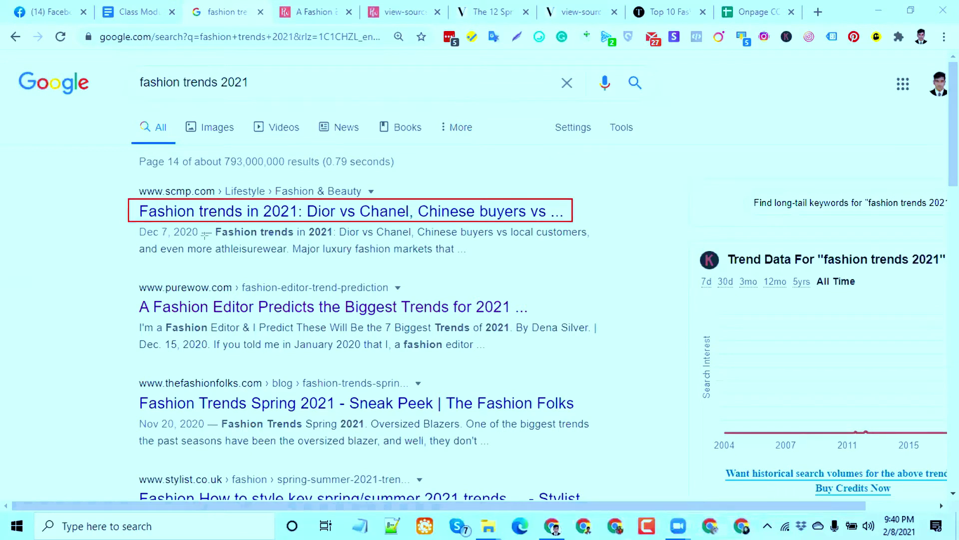
pyautogui.moveTo(136, 224); pyautogui.dragTo(606, 256)
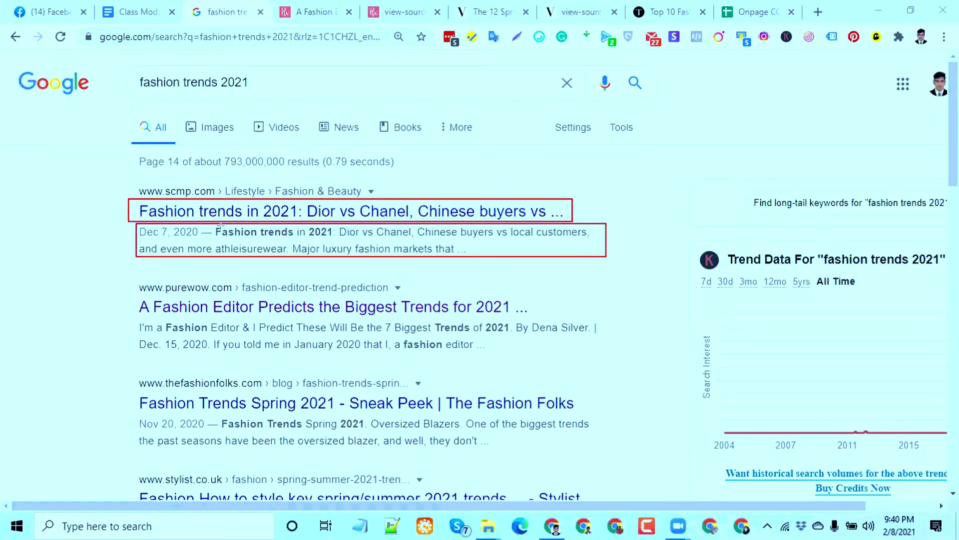
pyautogui.moveTo(212, 226); pyautogui.dragTo(338, 241)
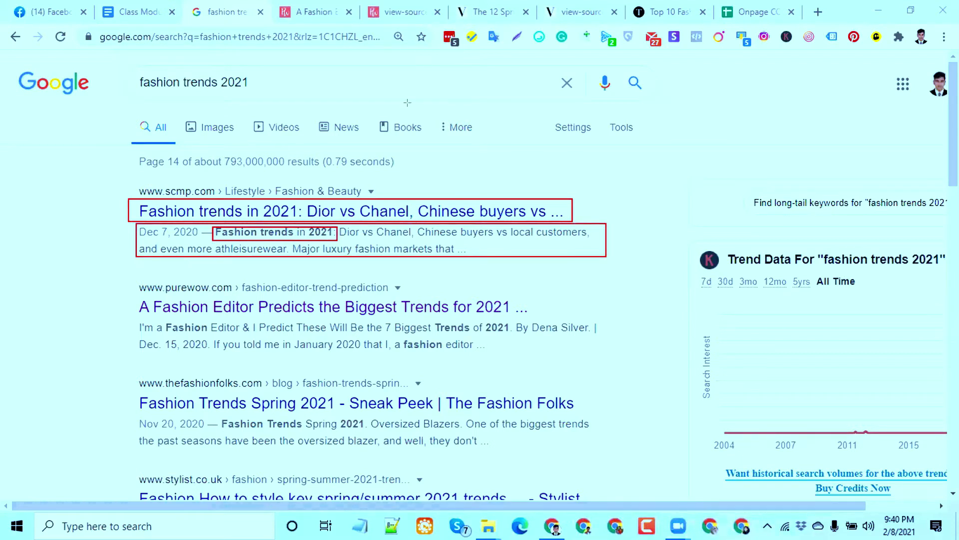
# Return to the Vogue article's page source and search it for "<meta" instead of the title tag.
pyautogui.click(492, 12)
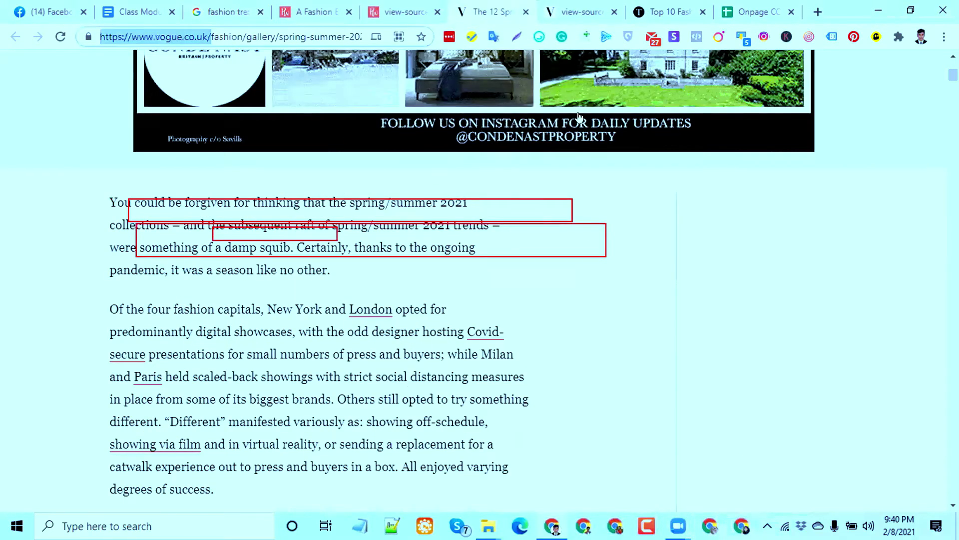
pyautogui.click(294, 242)
pyautogui.click(269, 303)
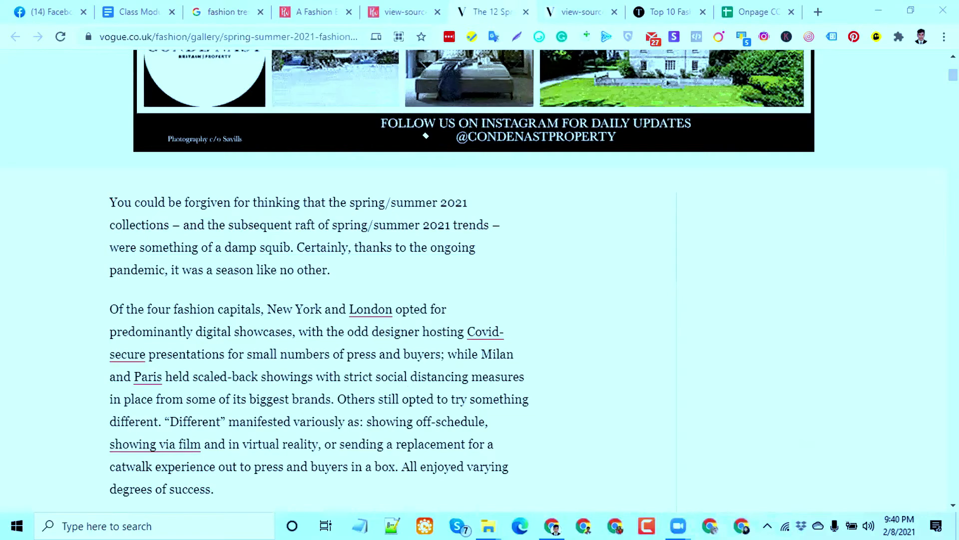
pyautogui.click(569, 16)
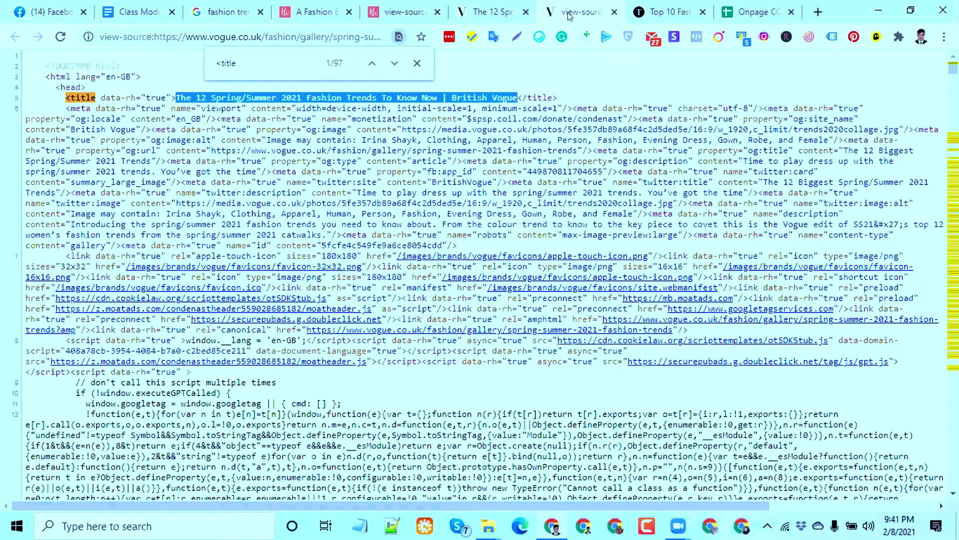
pyautogui.click(231, 57)
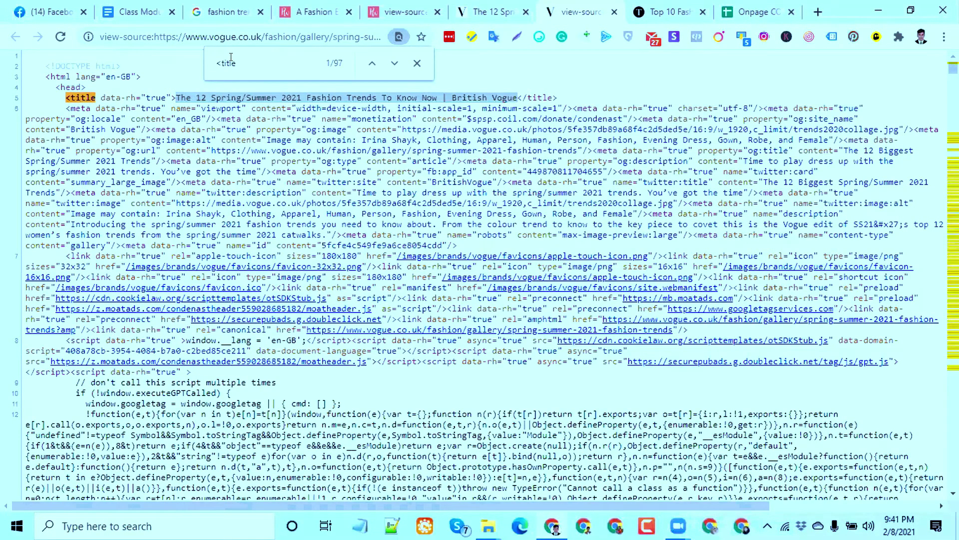
pyautogui.press('BackSpace')
pyautogui.press('BackSpace')
pyautogui.press('BackSpace')
pyautogui.press('BackSpace')
pyautogui.press('BackSpace')
pyautogui.write('me')
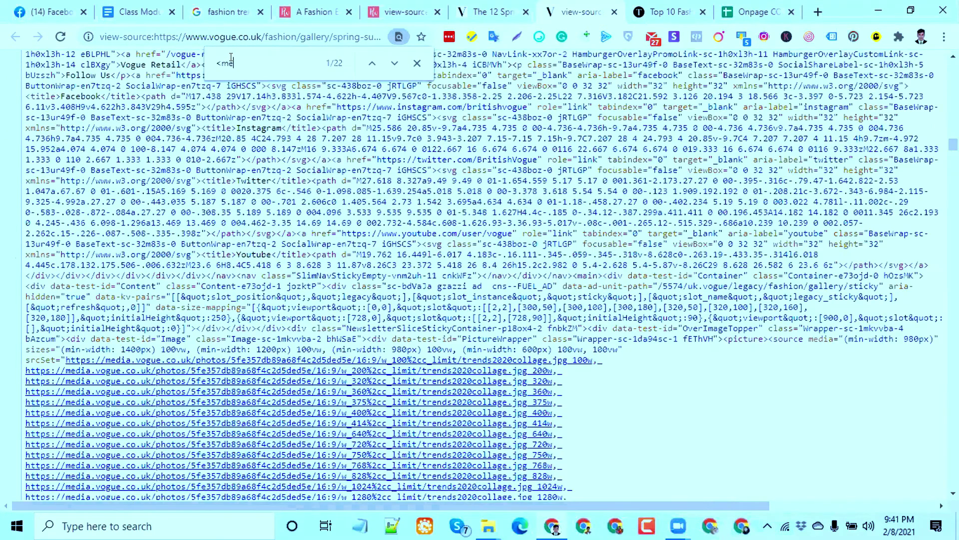
pyautogui.write('ta')
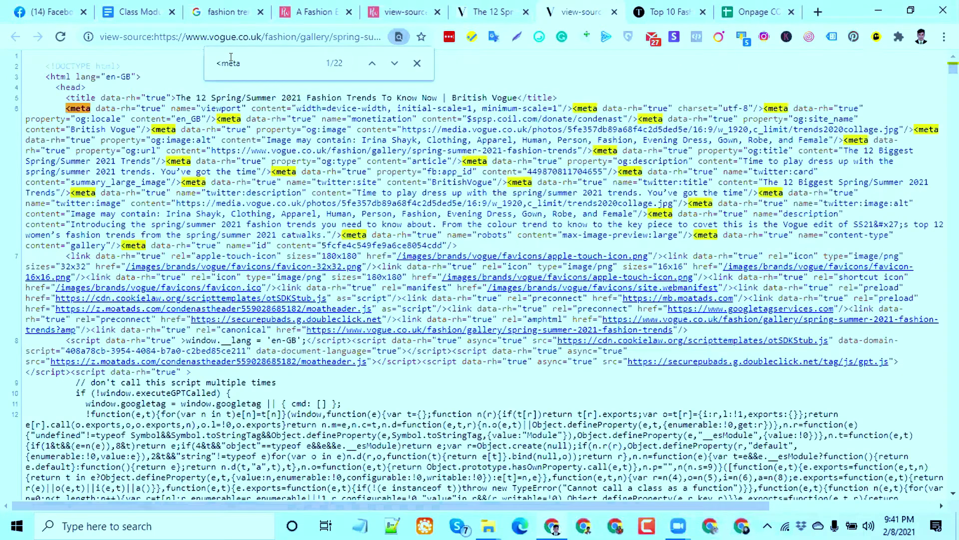
# Try to narrow the Vogue source search to "<meta name" and "<meta des".
pyautogui.write(' nam')
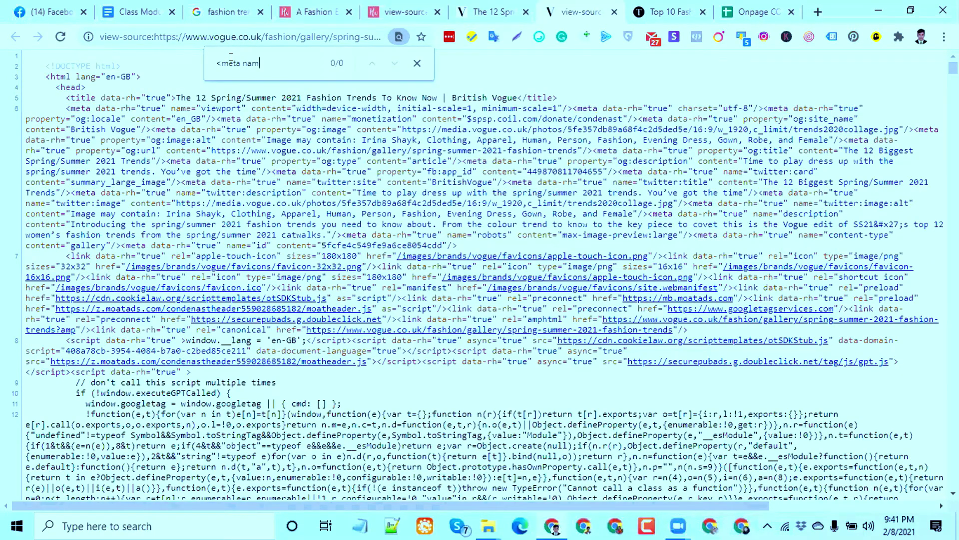
pyautogui.write('e')
pyautogui.press('BackSpace')
pyautogui.press('BackSpace')
pyautogui.press('BackSpace')
pyautogui.press('BackSpace')
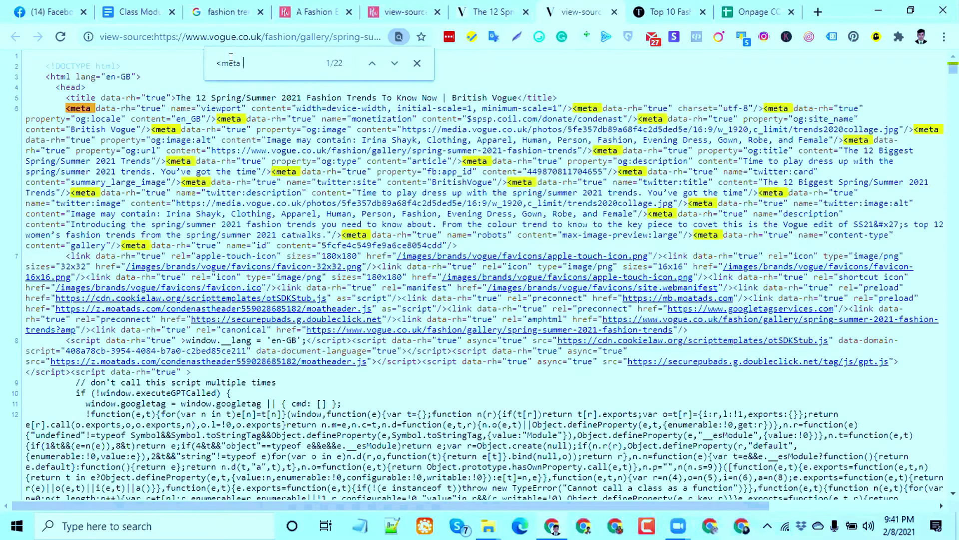
pyautogui.write('des')
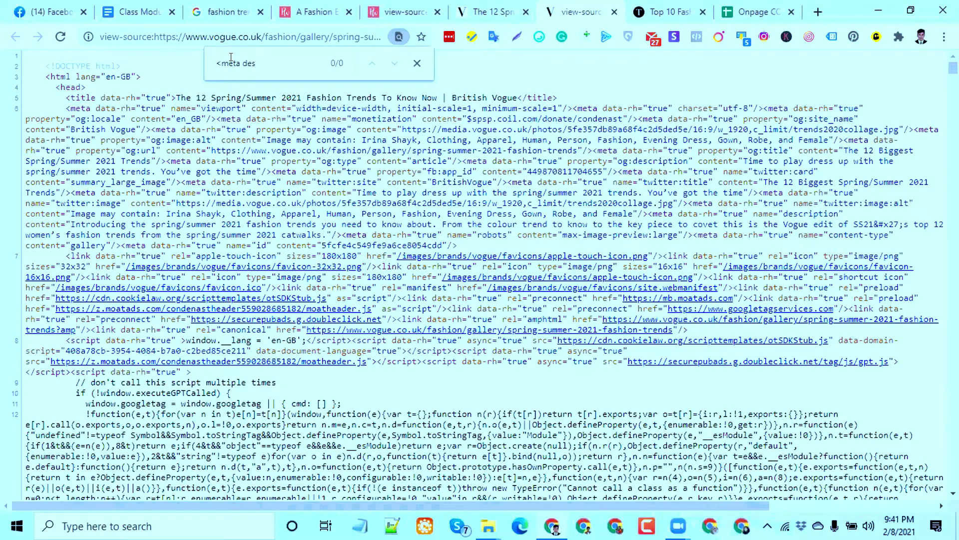
pyautogui.press('BackSpace')
pyautogui.press('BackSpace')
pyautogui.press('BackSpace')
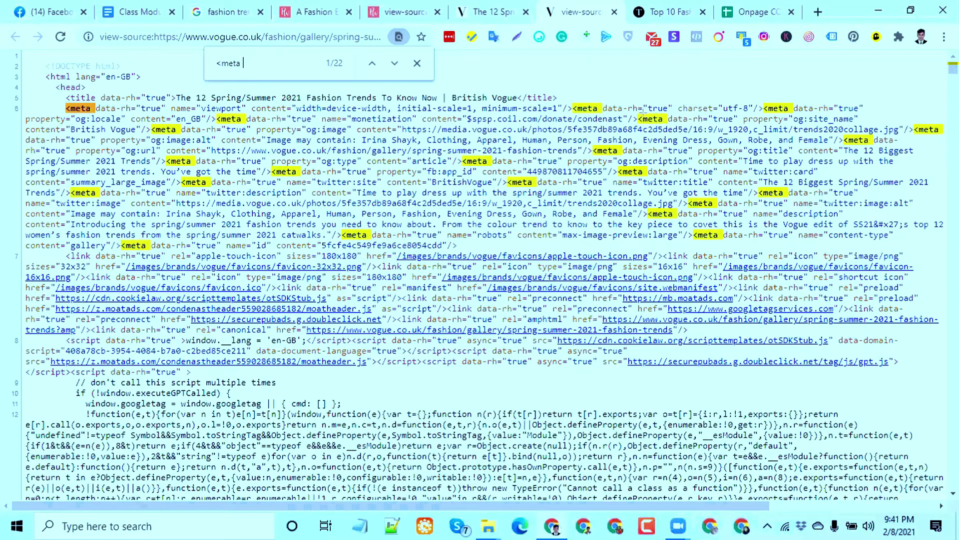
# Examine the content of the description meta tag in the Vogue page source, including its "2021 fashion trends" phrase.
pyautogui.moveTo(636, 107); pyautogui.dragTo(690, 126)
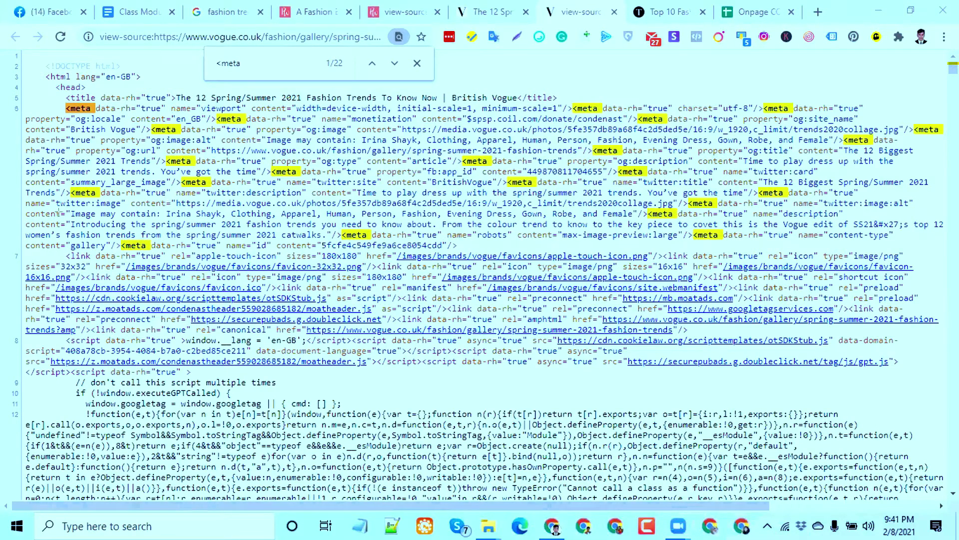
pyautogui.moveTo(25, 221); pyautogui.dragTo(327, 231)
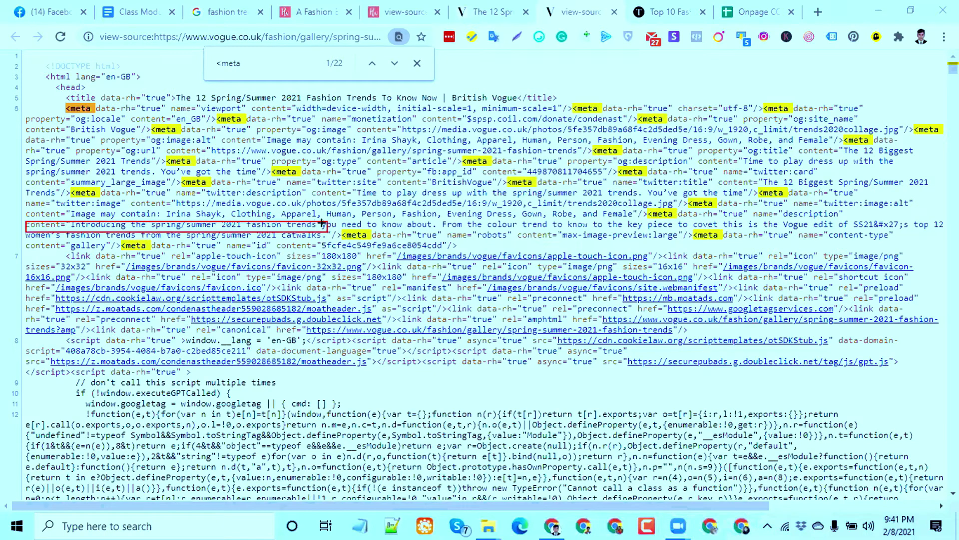
pyautogui.moveTo(322, 223); pyautogui.dragTo(705, 253)
pyautogui.moveTo(789, 244)
pyautogui.mouseDown()
pyautogui.moveTo(925, 235)
pyautogui.moveTo(946, 224)
pyautogui.mouseUp()
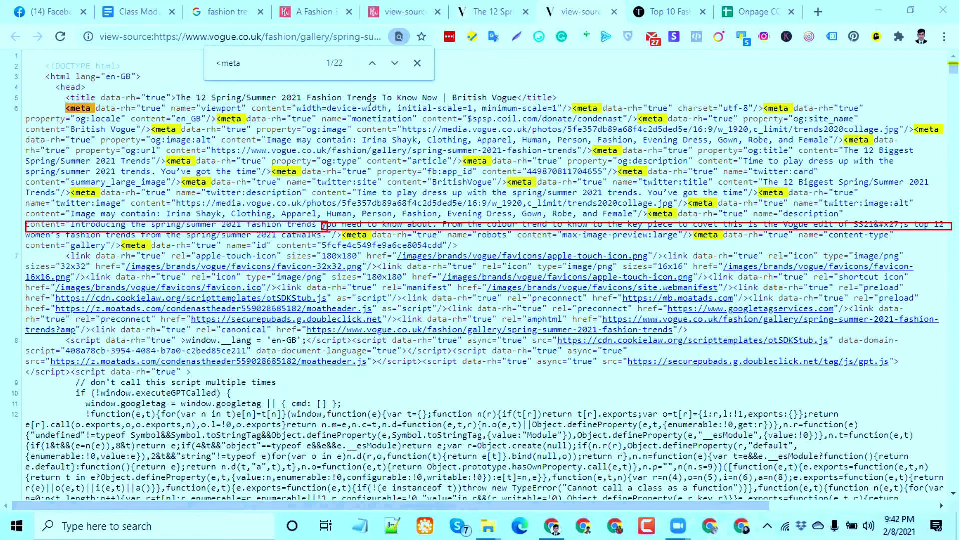
# Return to the spreadsheet and select the Vogue row's cell under the Meta Description heading.
pyautogui.click(749, 12)
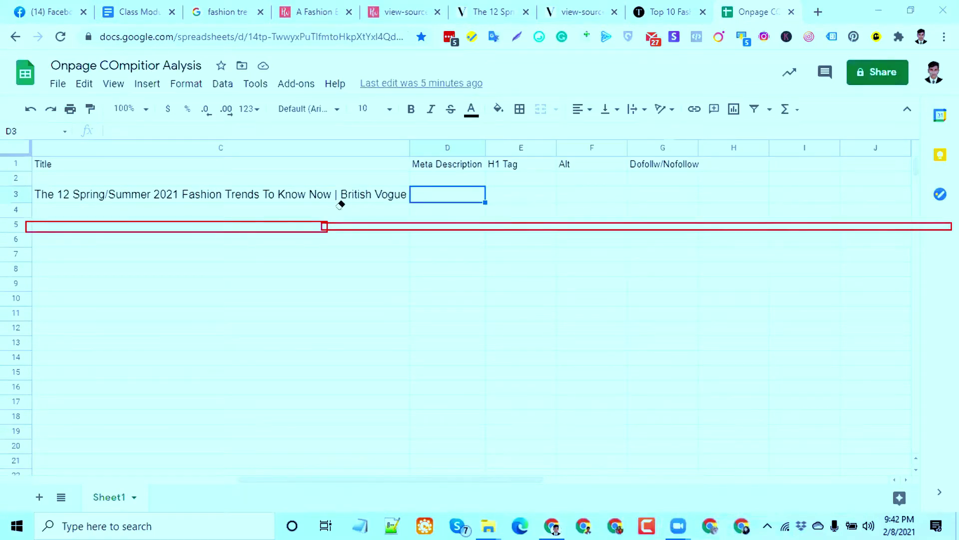
pyautogui.doubleClick(432, 164)
pyautogui.click(434, 197)
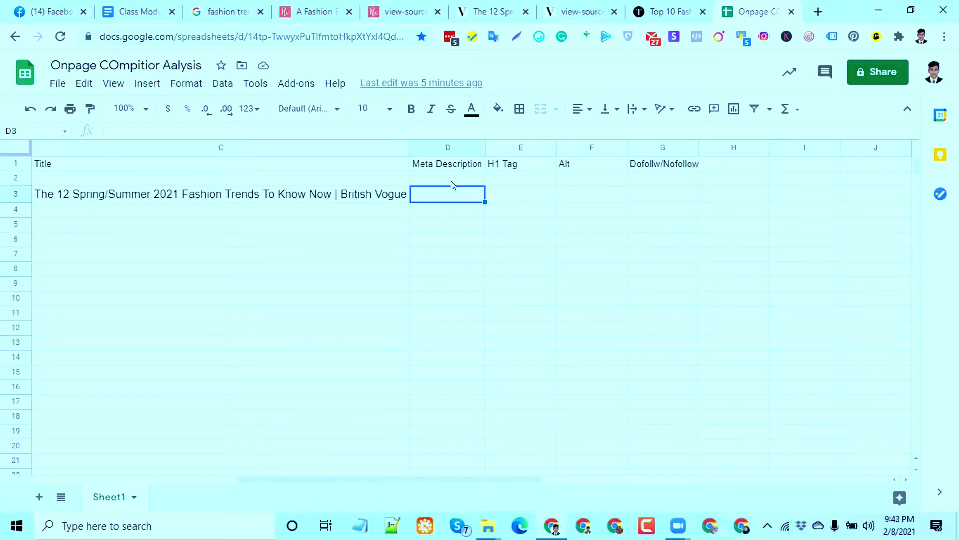
# Switch to the PureWow article's page source and search it for "<meta".
pyautogui.click(316, 12)
pyautogui.click(386, 22)
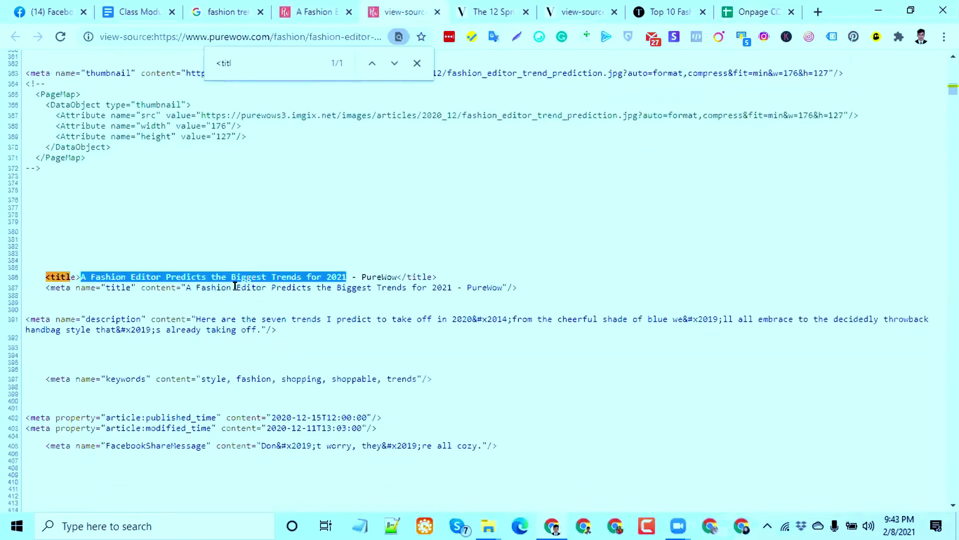
pyautogui.scroll(-1, 338, 156)
pyautogui.scroll(1, 280, 110)
pyautogui.doubleClick(246, 64)
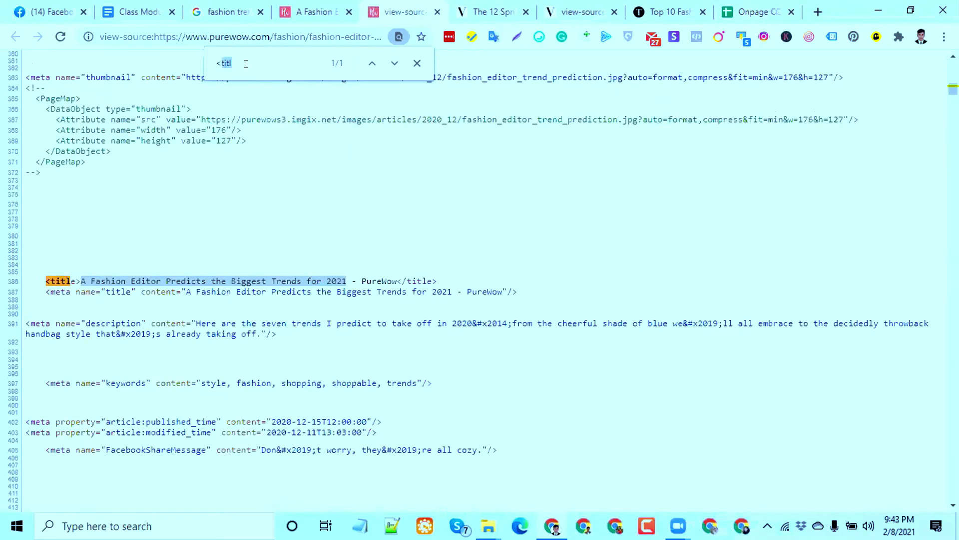
pyautogui.write('meta')
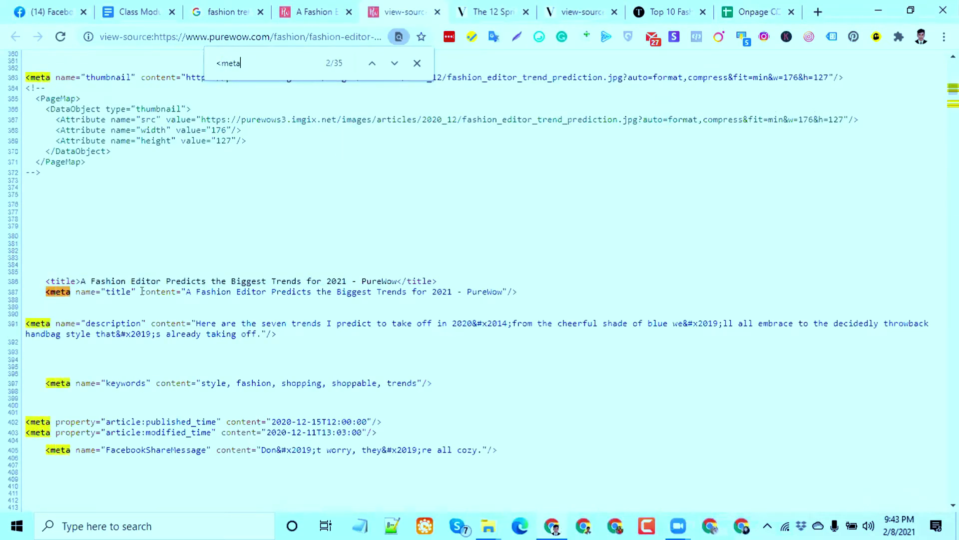
# Examine the content of PureWow's description meta tag and compare its wording with the page's title tag.
pyautogui.moveTo(50, 323); pyautogui.dragTo(141, 324)
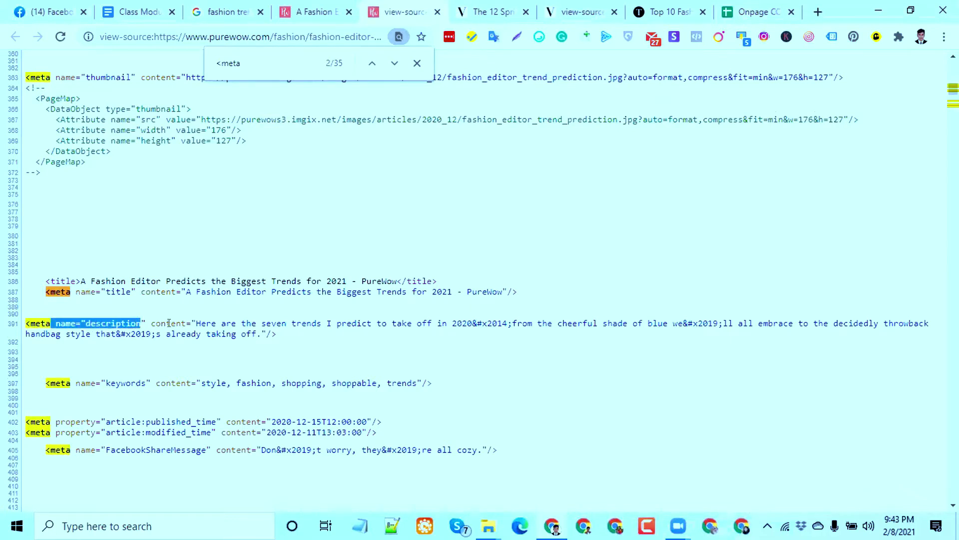
pyautogui.click(197, 323)
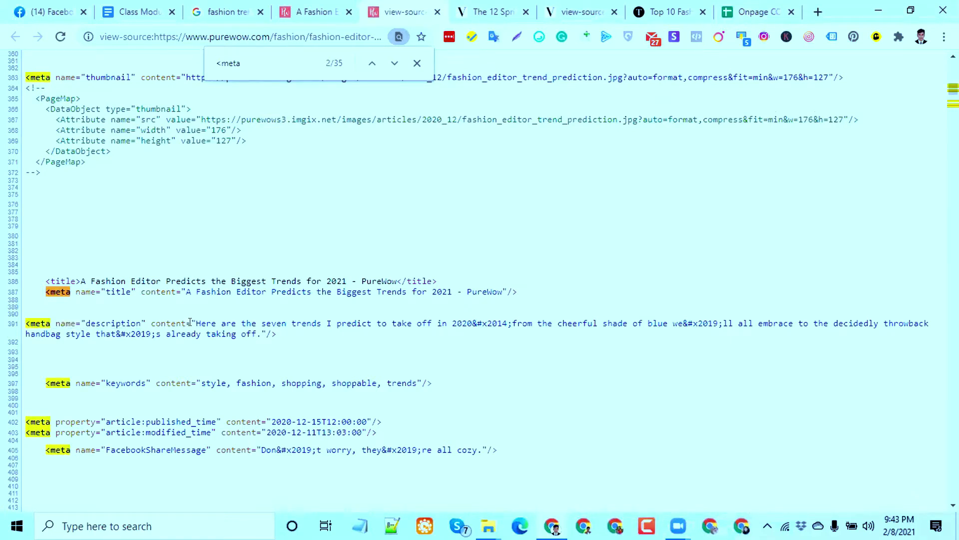
pyautogui.moveTo(196, 323); pyautogui.dragTo(254, 344)
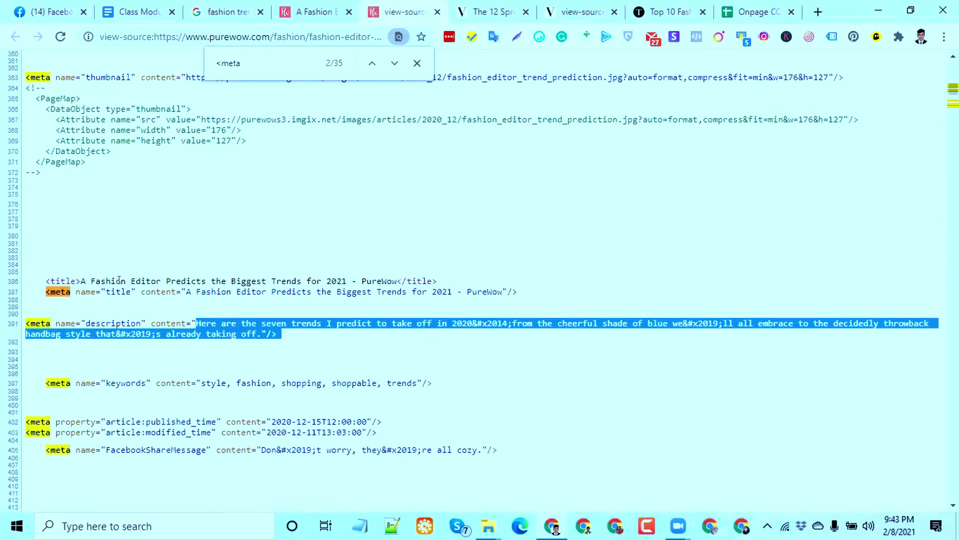
pyautogui.moveTo(256, 280); pyautogui.dragTo(315, 279)
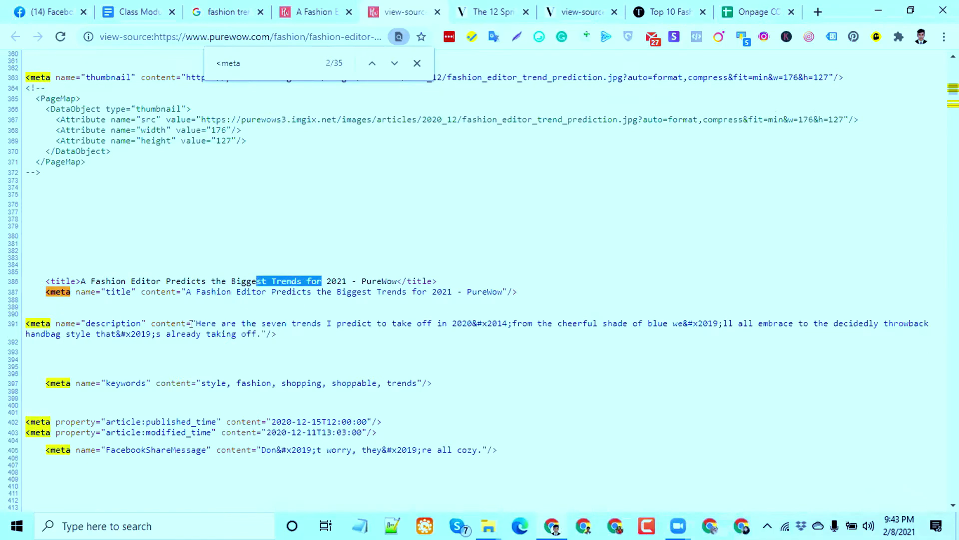
pyautogui.moveTo(196, 324); pyautogui.dragTo(269, 331)
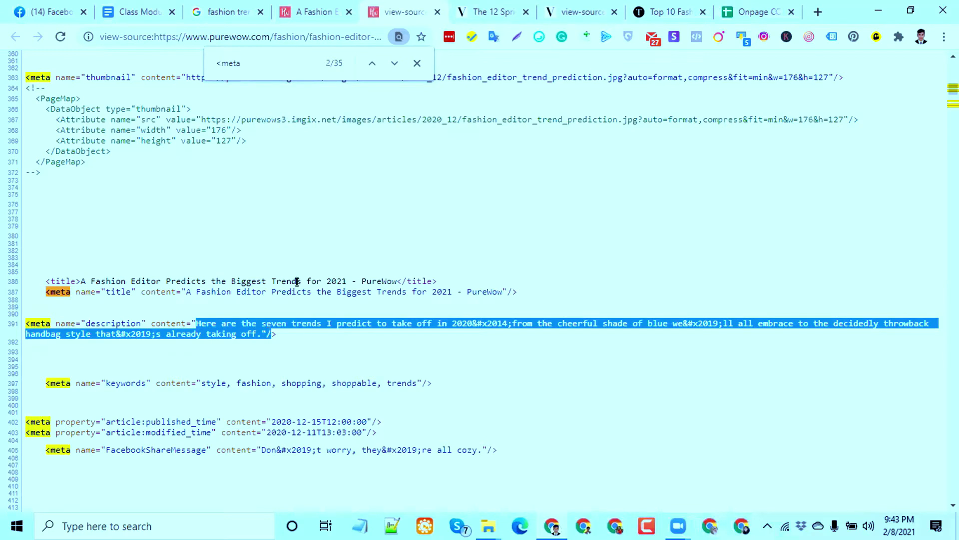
# Return to the spreadsheet and check the H1 Tag column heading and the Vogue row's cell beneath it.
pyautogui.click(733, 7)
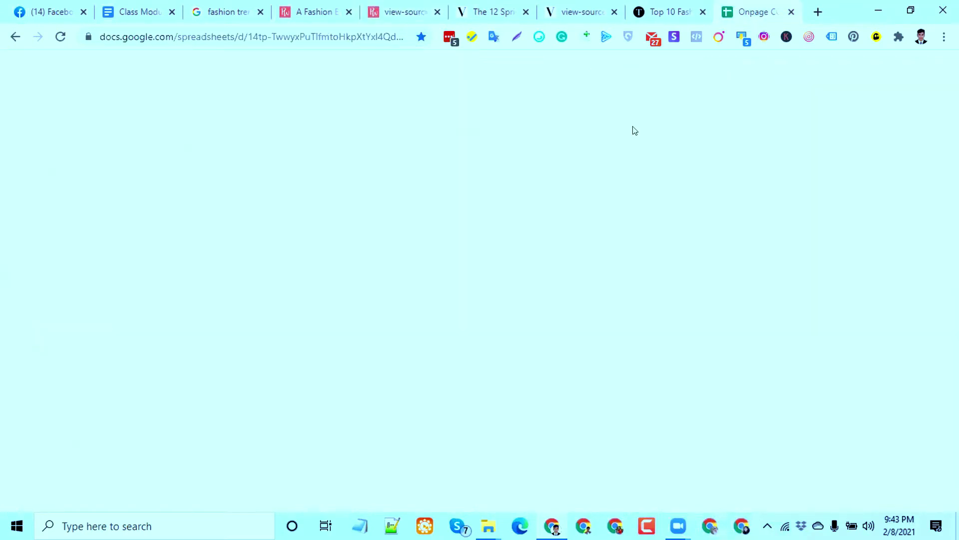
pyautogui.click(500, 168)
pyautogui.click(492, 195)
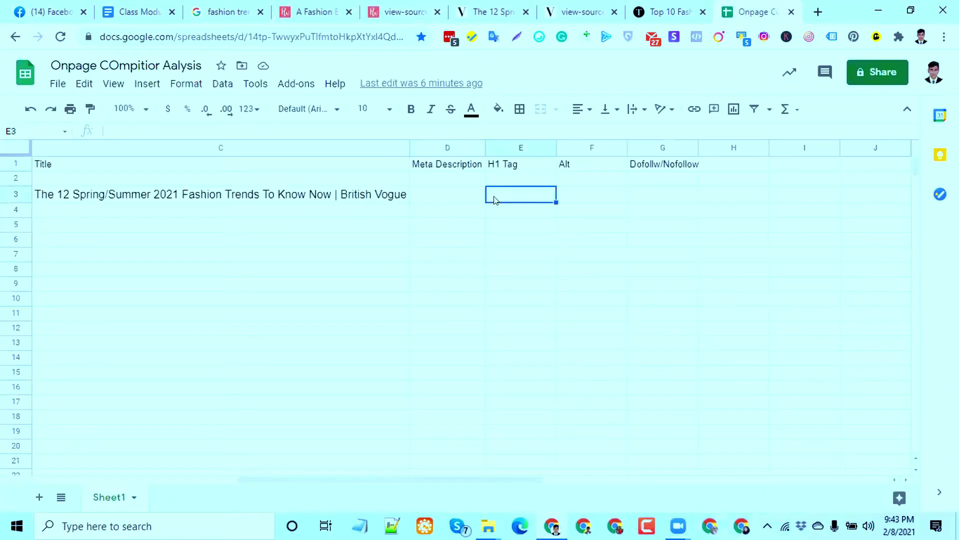
pyautogui.click(489, 167)
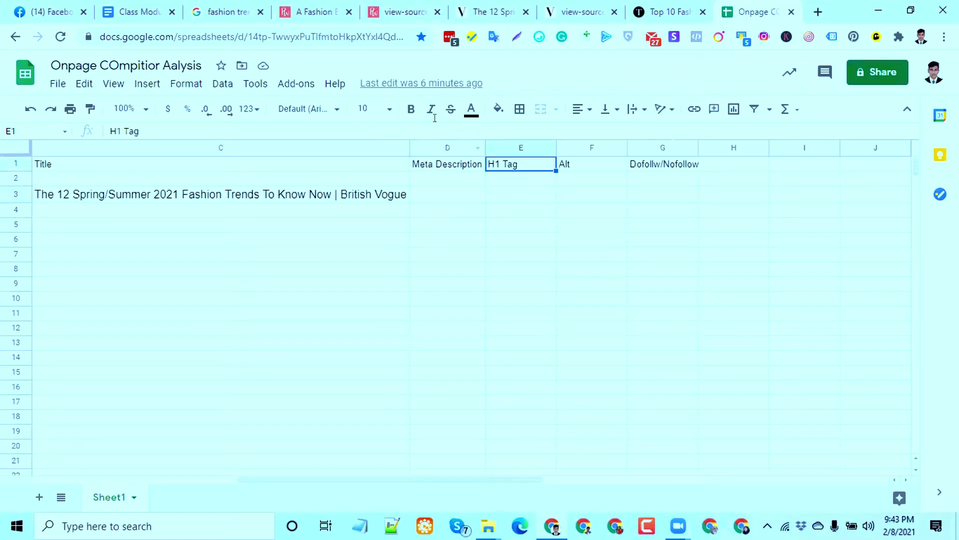
# Switch to the Vogue article's page source, search it for "<h1" and highlight the heading text inside the H1 tag.
pyautogui.click(493, 10)
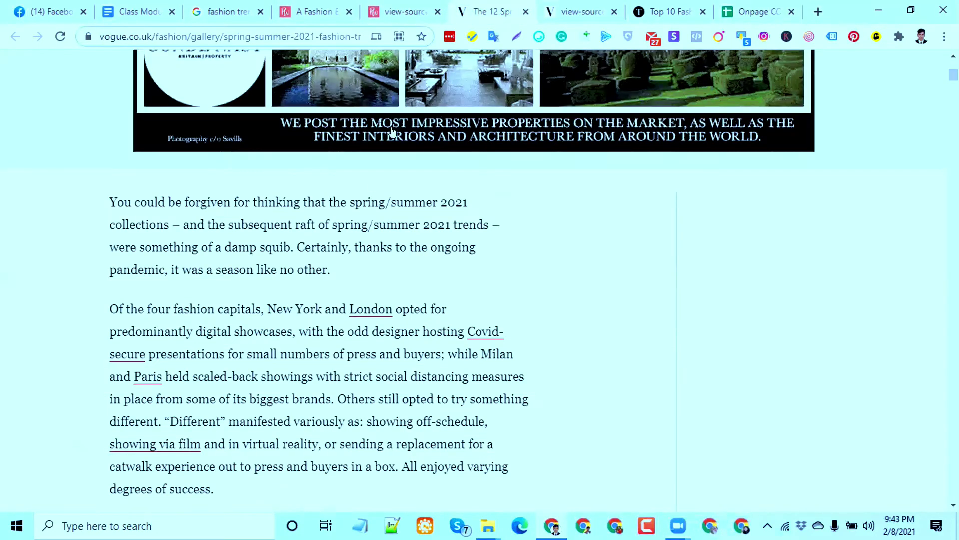
pyautogui.click(568, 15)
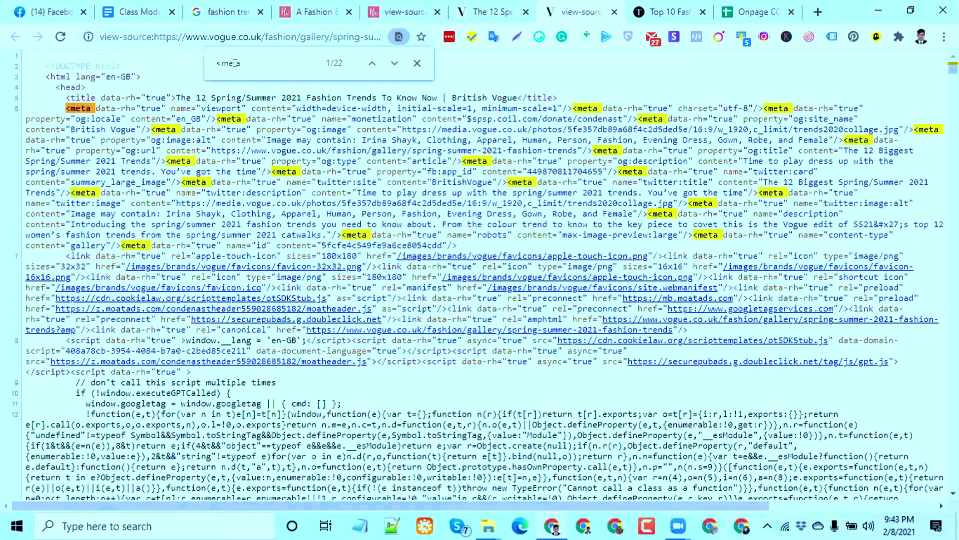
pyautogui.moveTo(242, 64); pyautogui.dragTo(221, 66)
pyautogui.write('h')
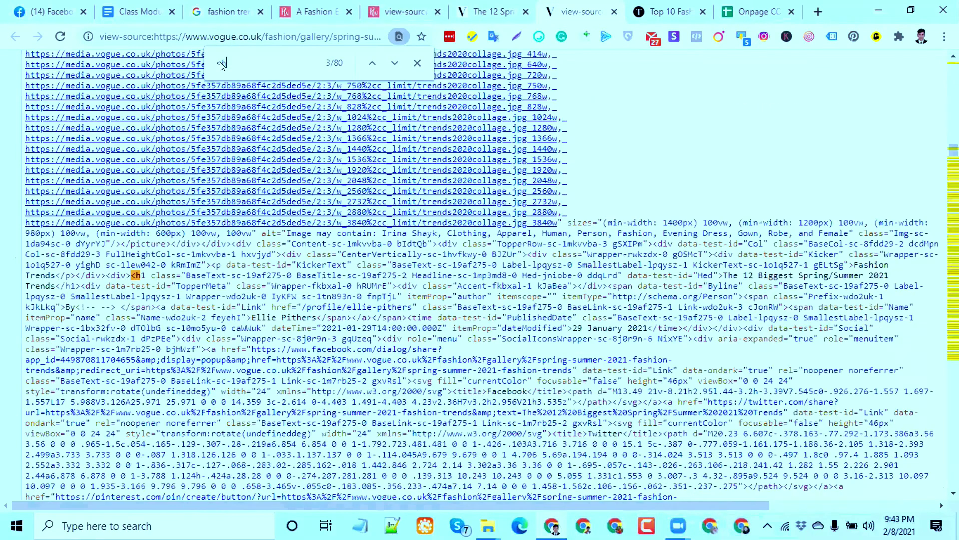
pyautogui.write('1')
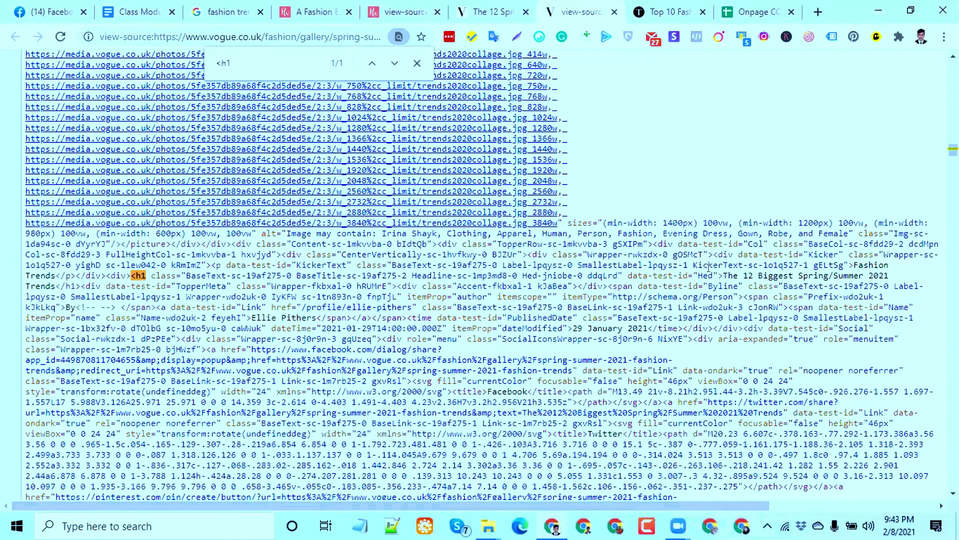
pyautogui.moveTo(723, 275); pyautogui.dragTo(538, 286)
pyautogui.moveTo(439, 278); pyautogui.dragTo(52, 286)
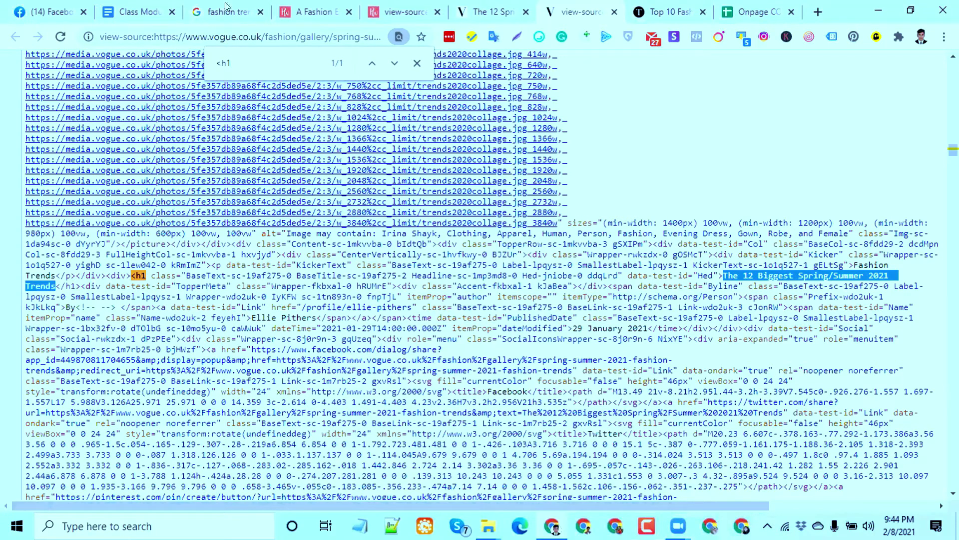
# Switch to the PureWow page source and highlight the keyword parts "Fashion" and "Trends of 2021" in its H1 heading.
pyautogui.click(352, 15)
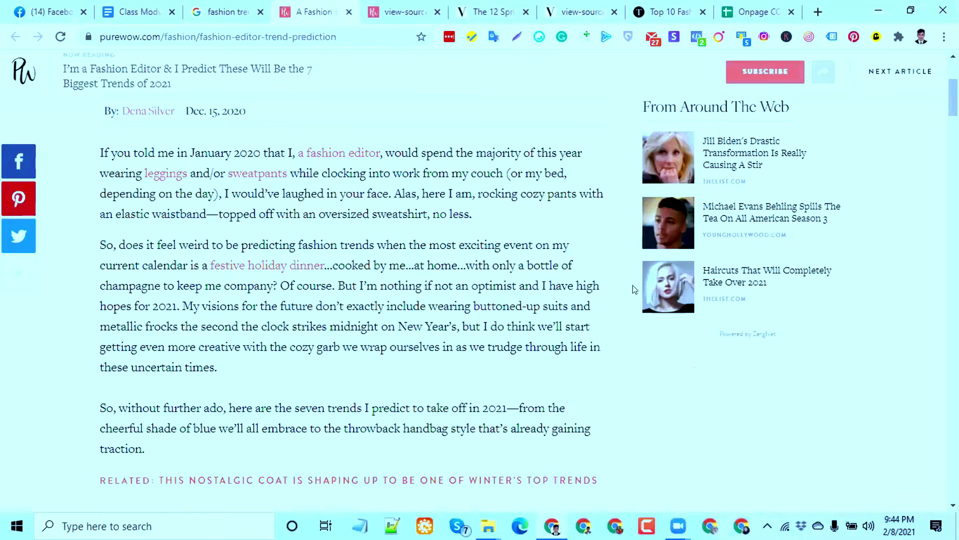
pyautogui.hotkey('ctrl', 'Tab')
pyautogui.moveTo(663, 281); pyautogui.dragTo(704, 281)
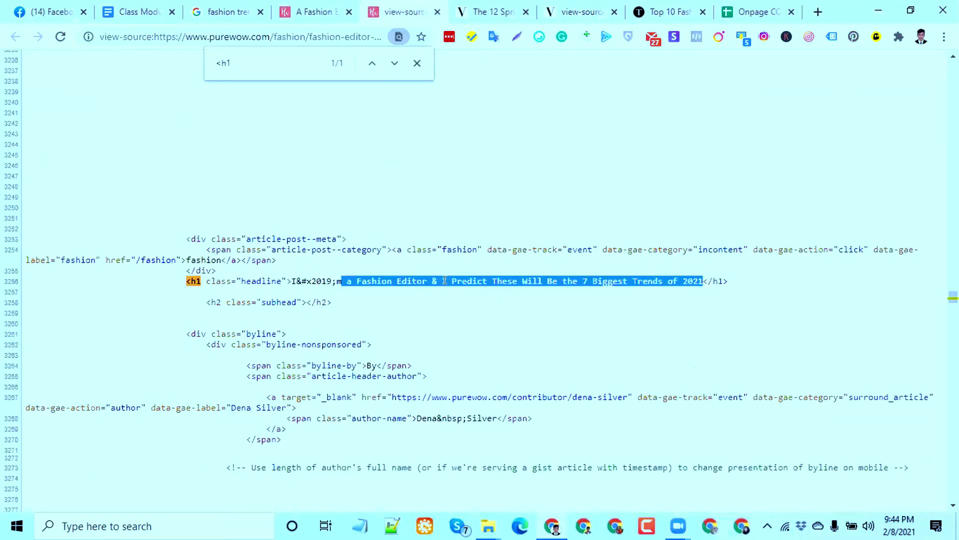
pyautogui.tripleClick(373, 284)
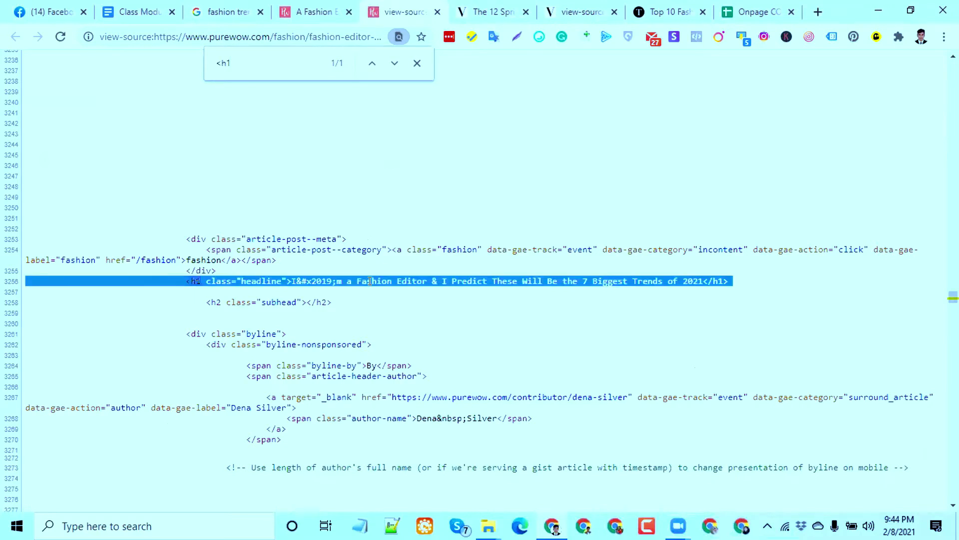
pyautogui.click(381, 279)
pyautogui.doubleClick(370, 279)
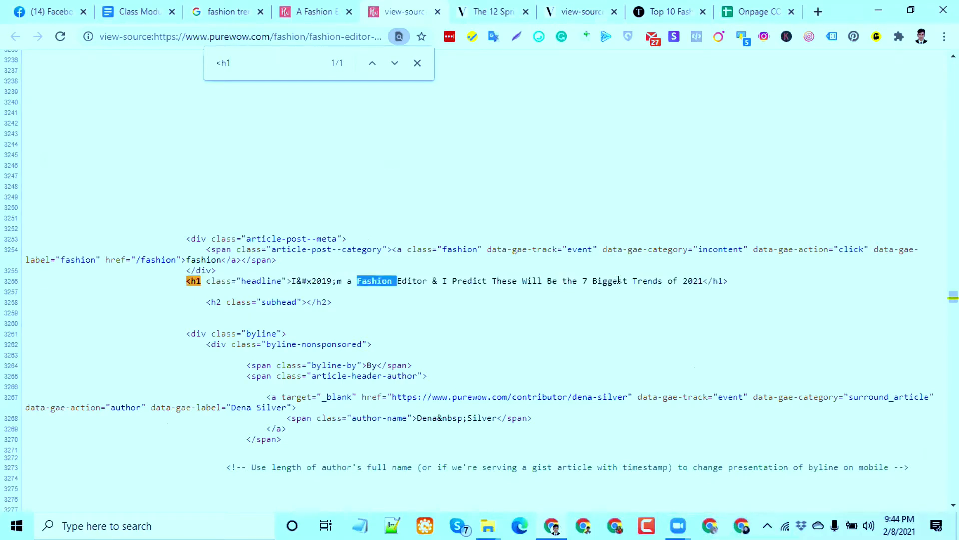
pyautogui.moveTo(628, 280); pyautogui.dragTo(703, 280)
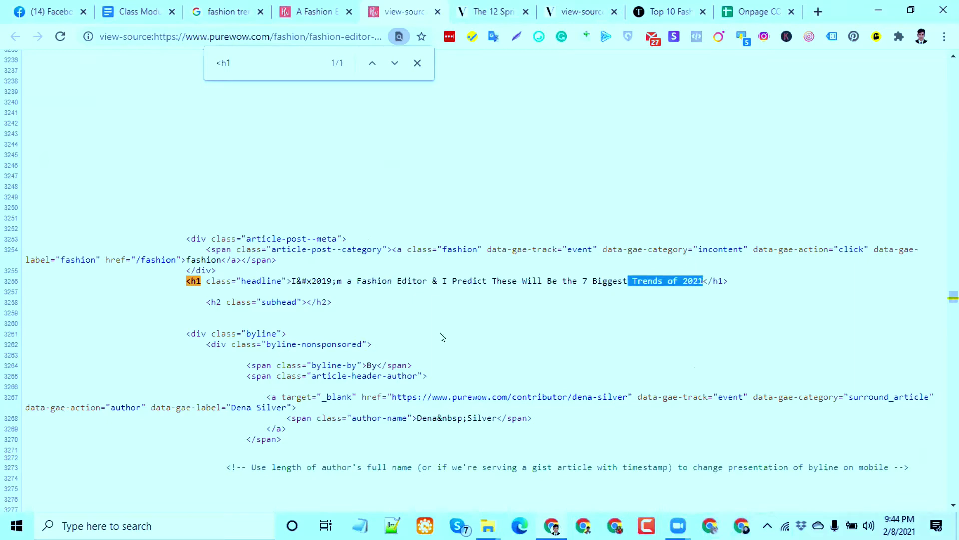
# Go to TheTrendSpotter's spring/summer 2021 fashion trends article and open its page source.
pyautogui.click(489, 10)
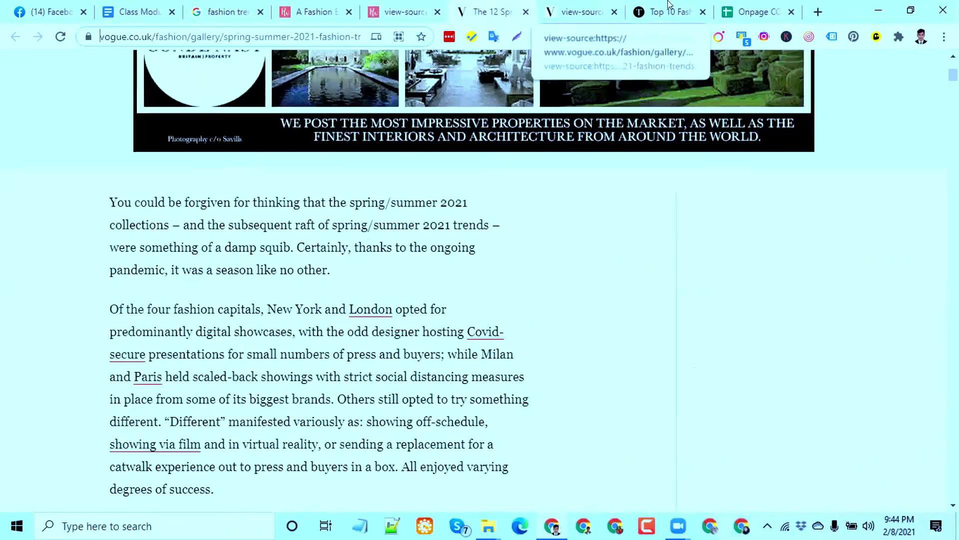
pyautogui.click(670, 6)
pyautogui.scroll(-7, 59, 314)
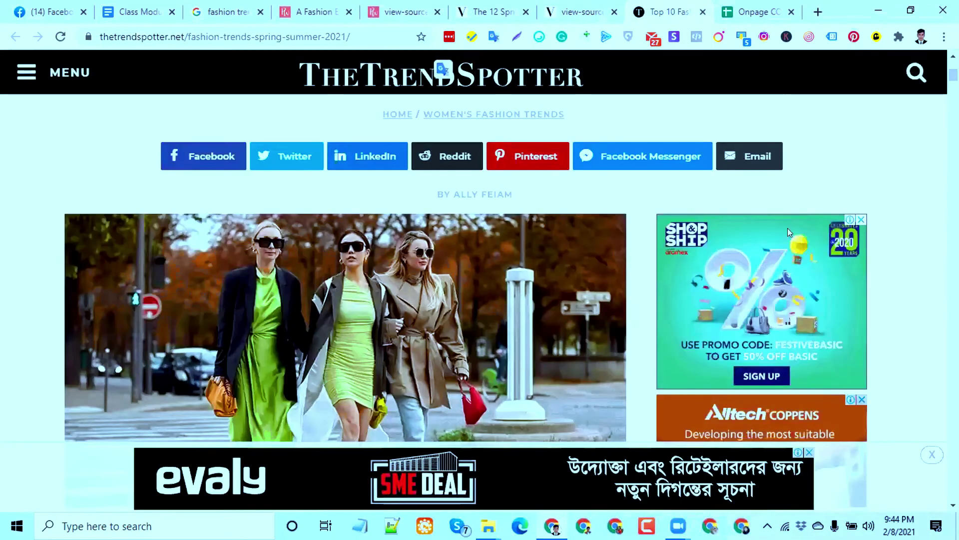
pyautogui.scroll(-7, 59, 314)
pyautogui.rightClick(34, 212)
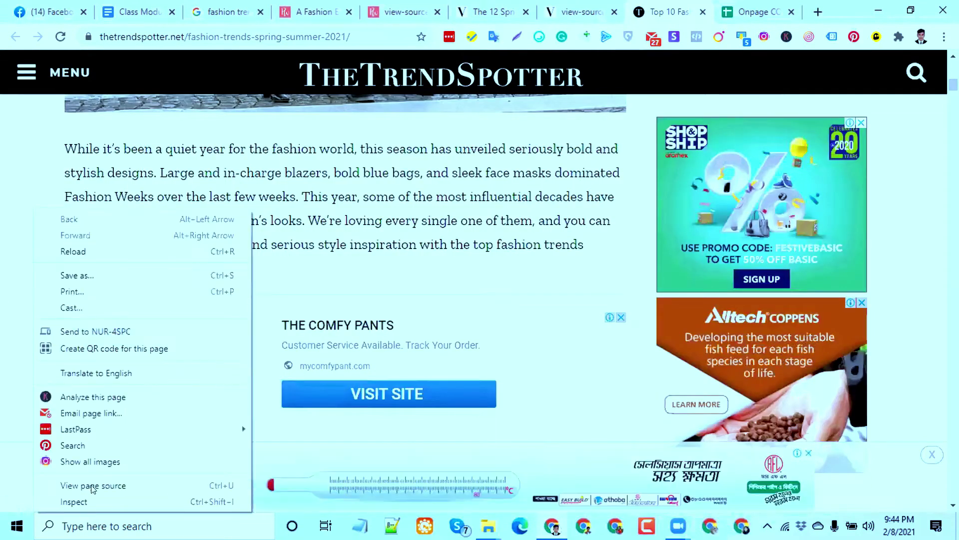
pyautogui.click(94, 488)
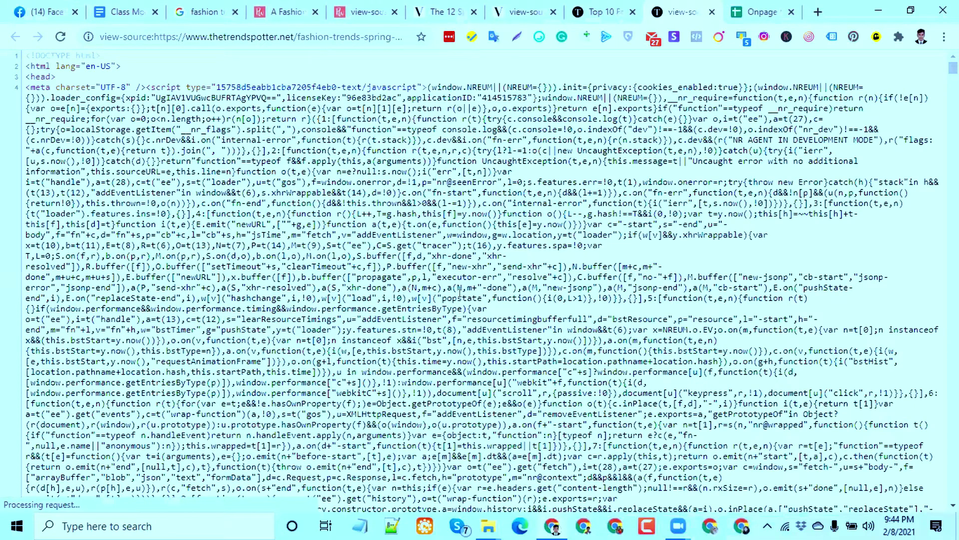
# Search TheTrendSpotter's page source for "<h1" and highlight the full heading text in the H1 tag.
pyautogui.hotkey('ctrl', 'f')
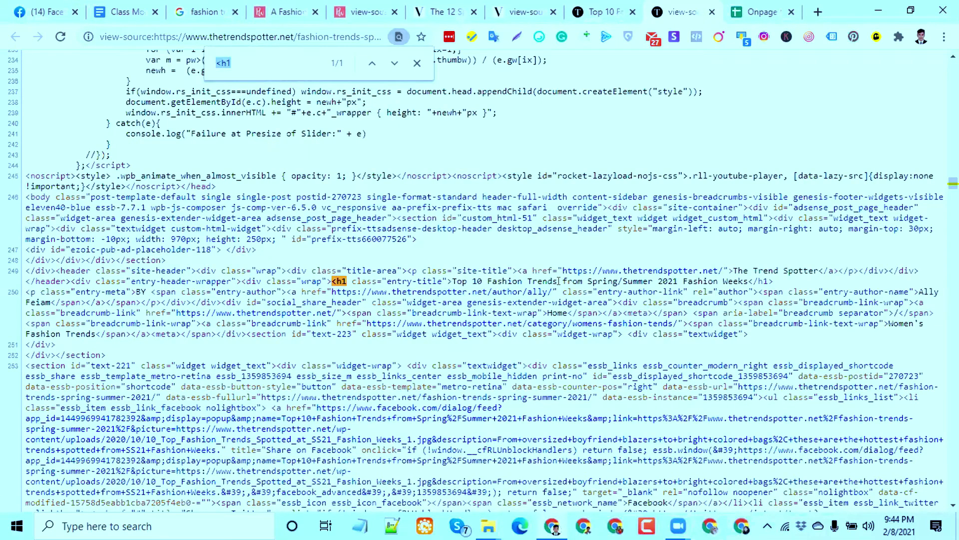
pyautogui.moveTo(452, 281); pyautogui.dragTo(561, 280)
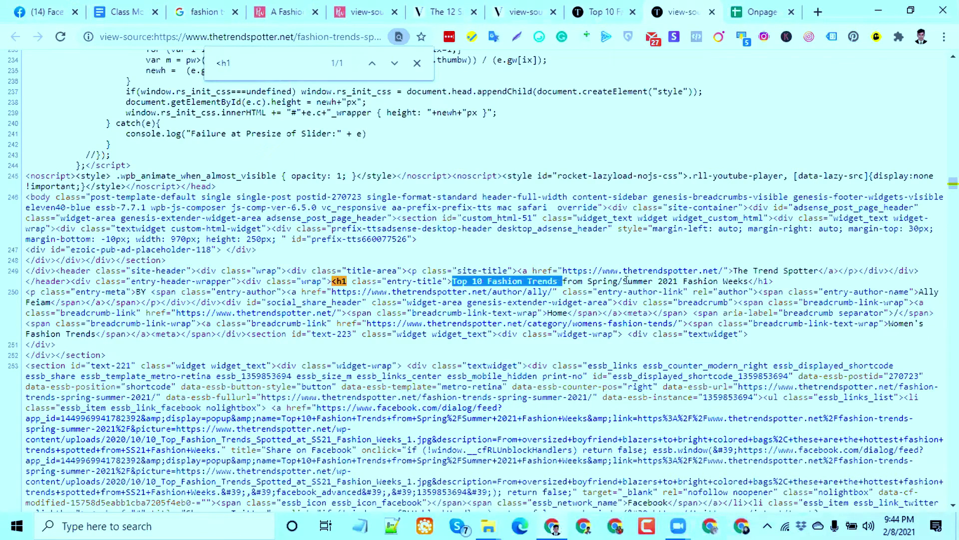
pyautogui.keyDown('shift'); pyautogui.click(772, 280); pyautogui.keyUp('shift')
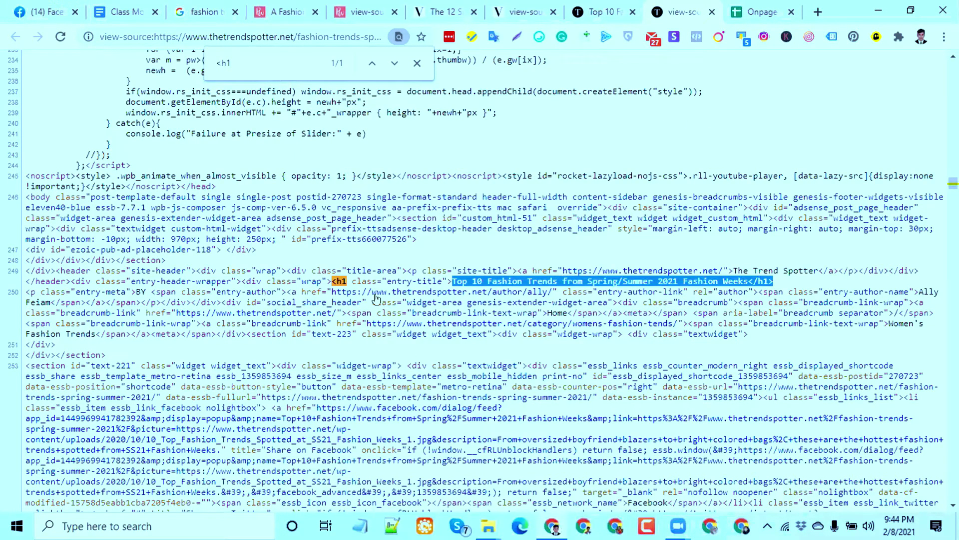
# Return to the spreadsheet and check the Vogue row's cells under Title, Meta Description and H1 Tag.
pyautogui.click(729, 15)
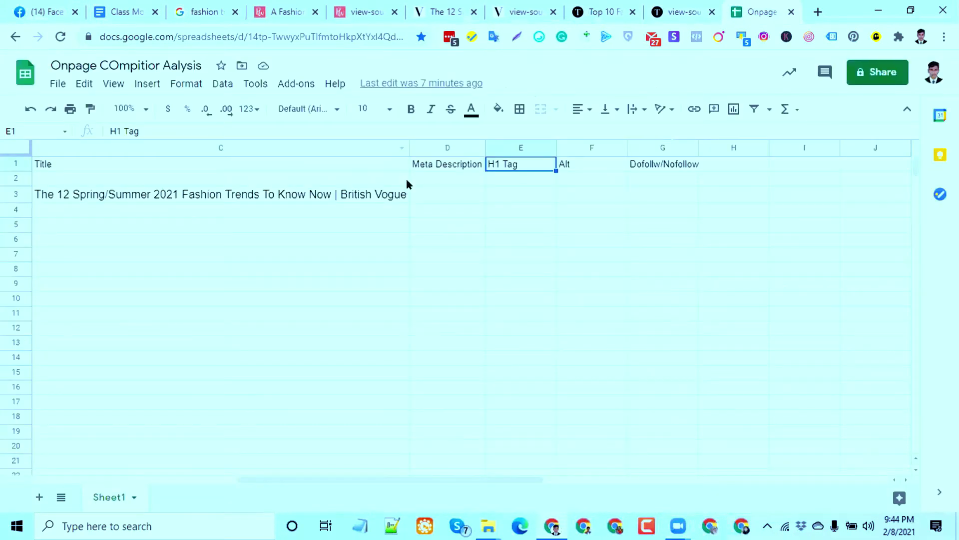
pyautogui.click(196, 194)
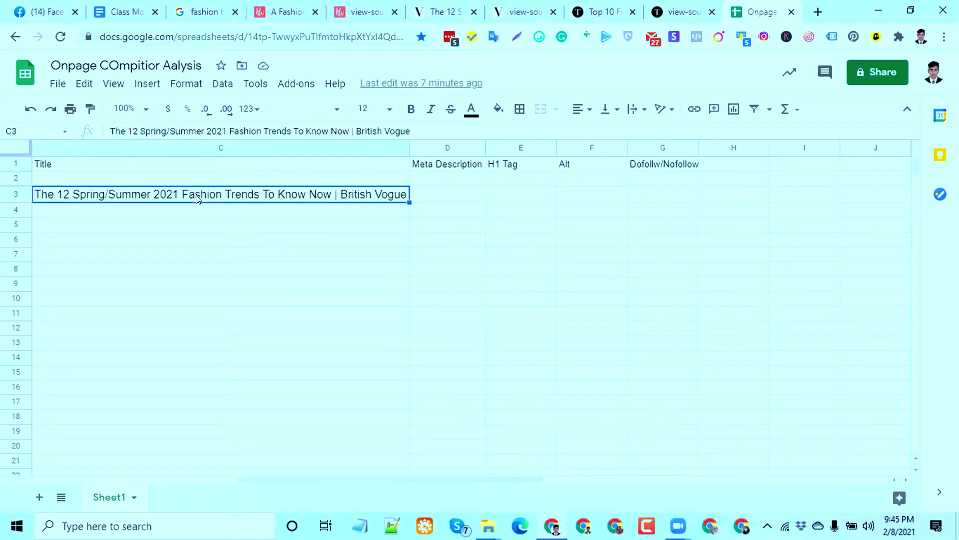
pyautogui.click(448, 181)
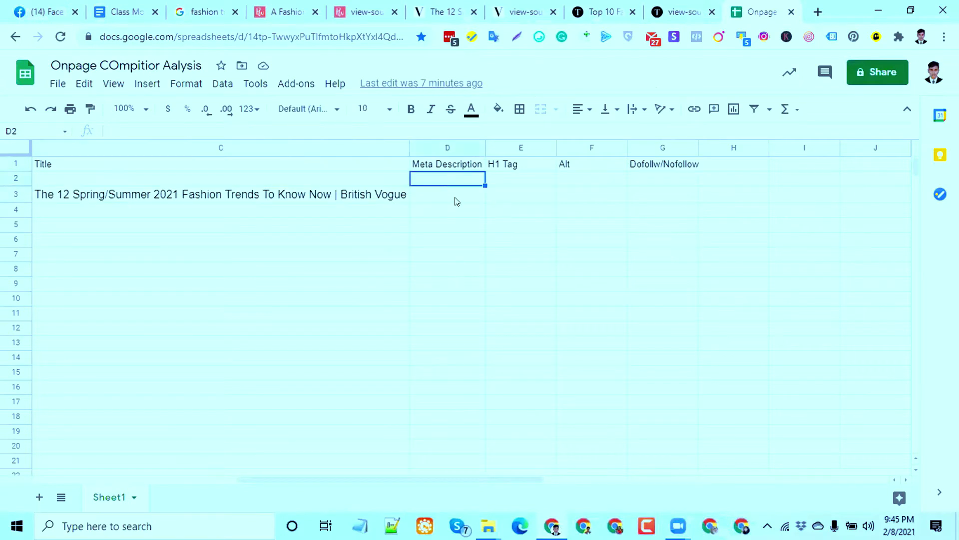
pyautogui.click(513, 195)
pyautogui.click(481, 195)
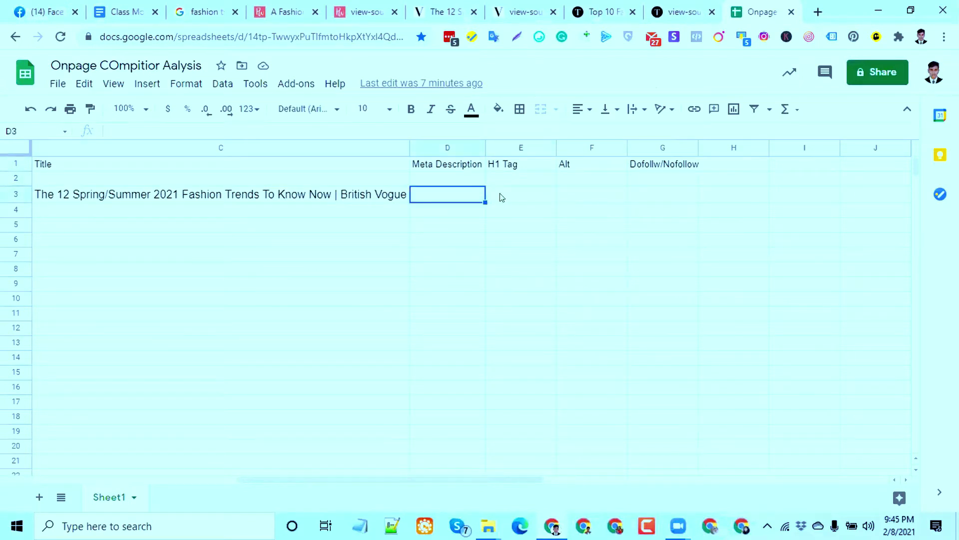
pyautogui.click(504, 197)
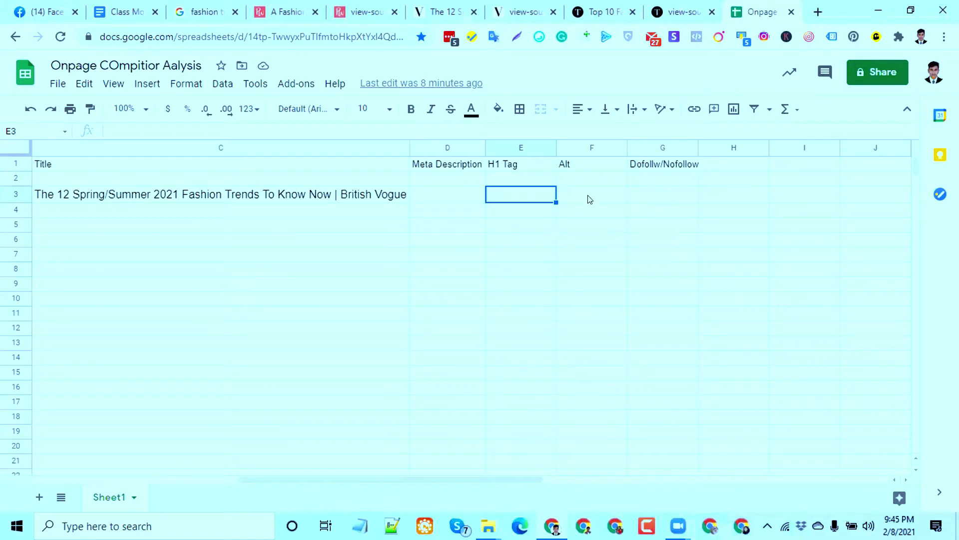
# Check the Alt column heading and the cells beneath it in the spreadsheet.
pyautogui.click(571, 167)
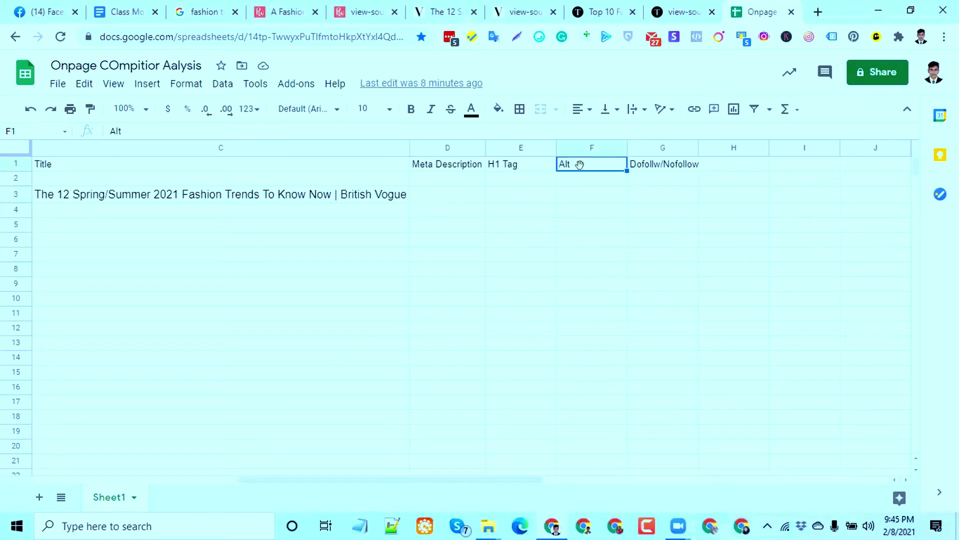
pyautogui.click(576, 203)
pyautogui.click(567, 163)
# Search TheTrendSpotter's page source for "<img" and examine the alt attributes of its image tags.
pyautogui.click(683, 12)
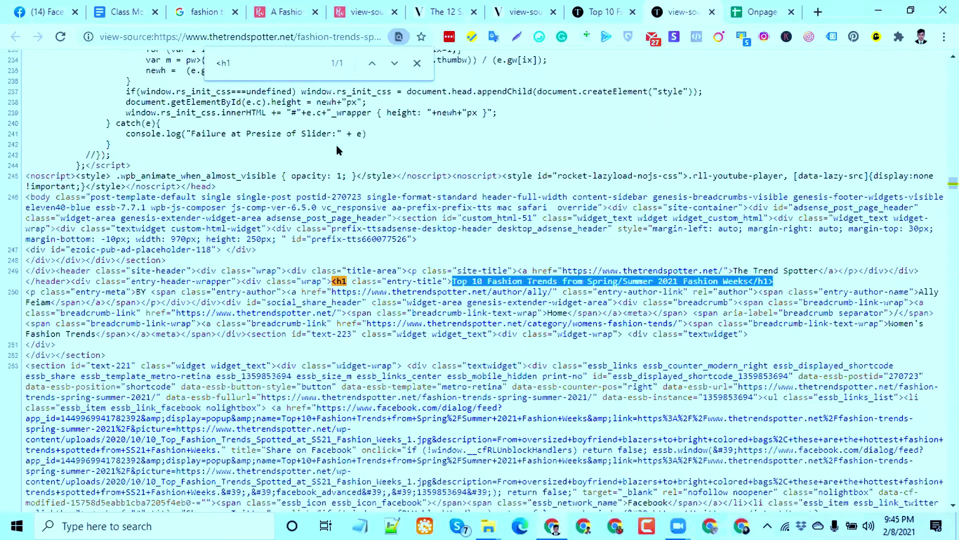
pyautogui.doubleClick(218, 63)
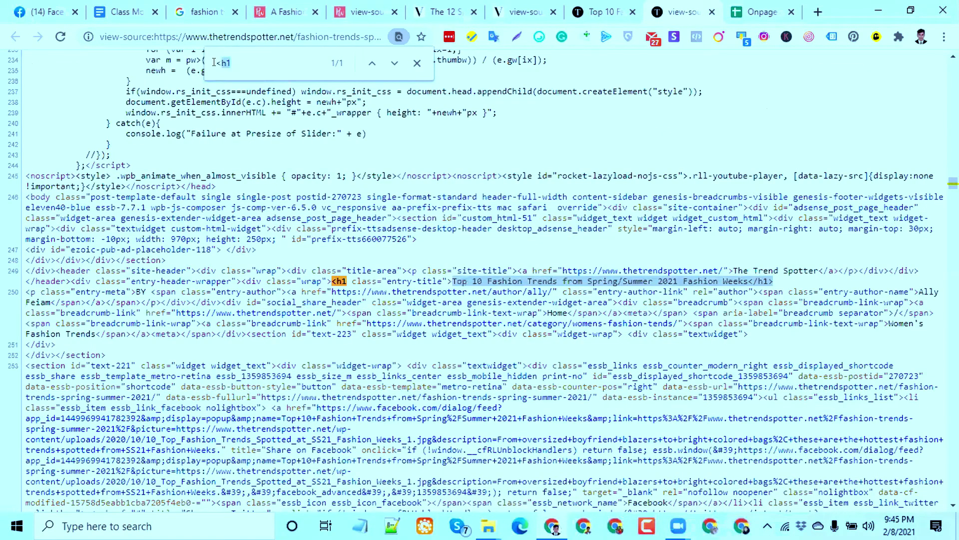
pyautogui.write('im')
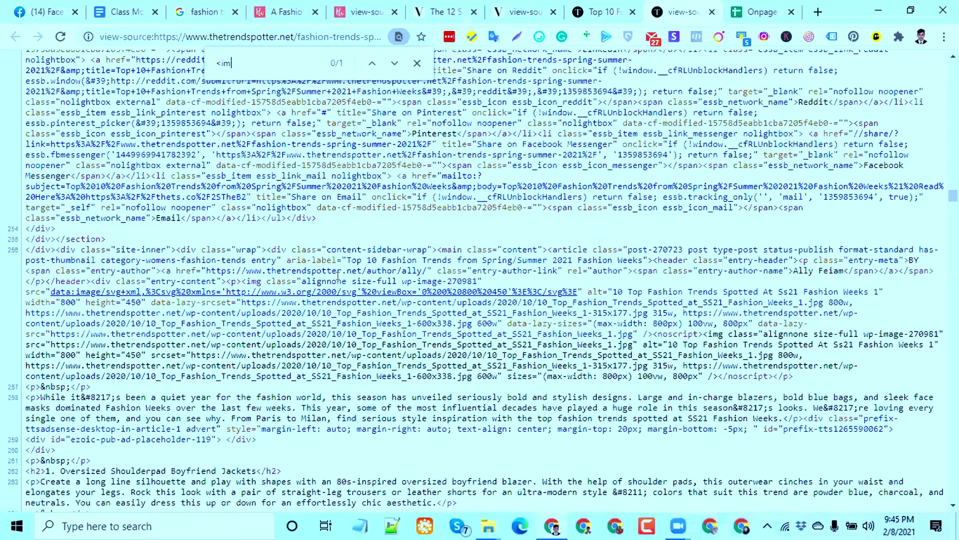
pyautogui.write('g')
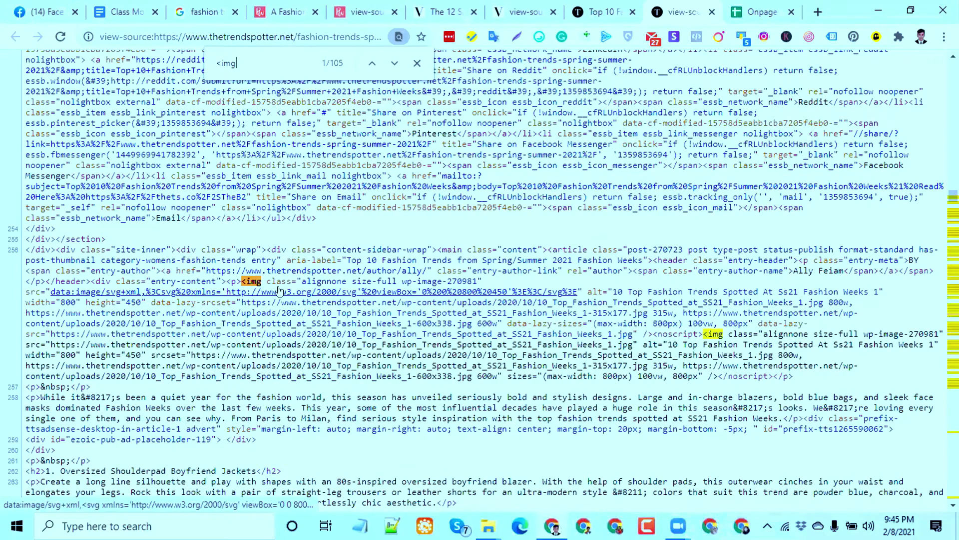
pyautogui.scroll(-2, 278, 291)
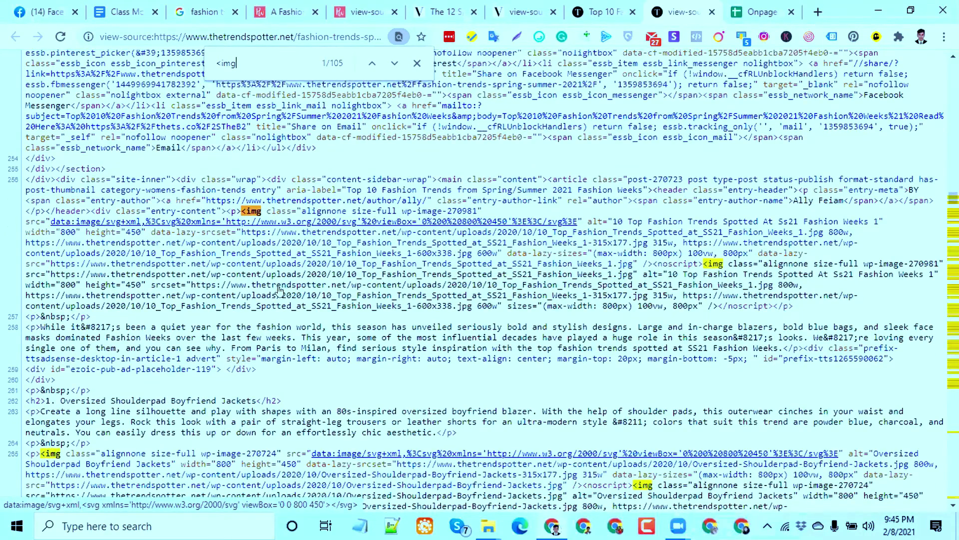
pyautogui.scroll(-3, 278, 291)
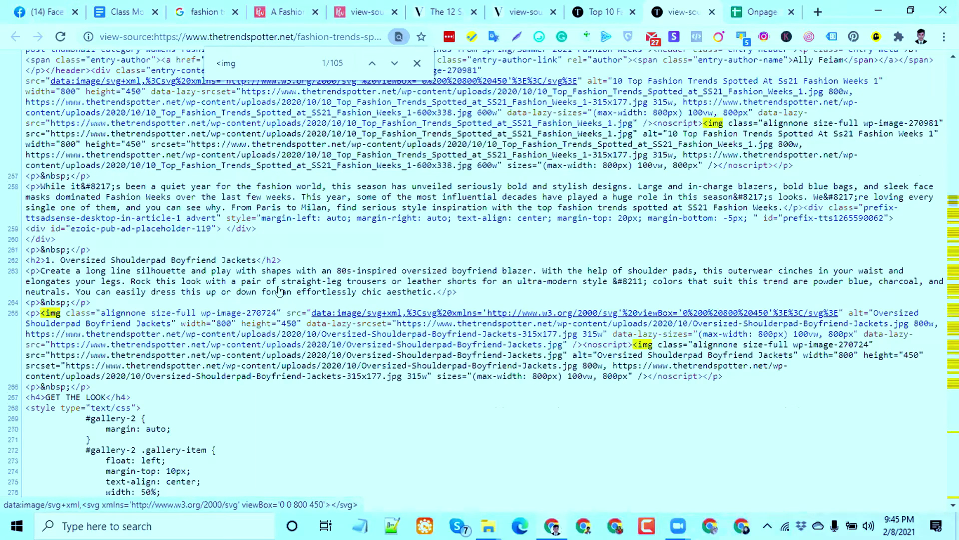
pyautogui.scroll(-5, 278, 290)
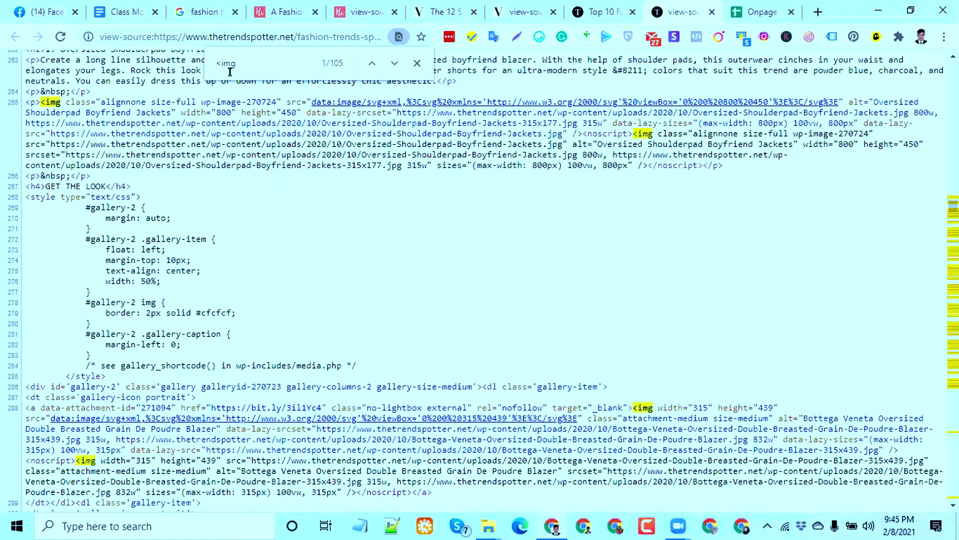
# Switch to the Vogue article's page source and search it for "<img".
pyautogui.click(524, 7)
pyautogui.doubleClick(219, 64)
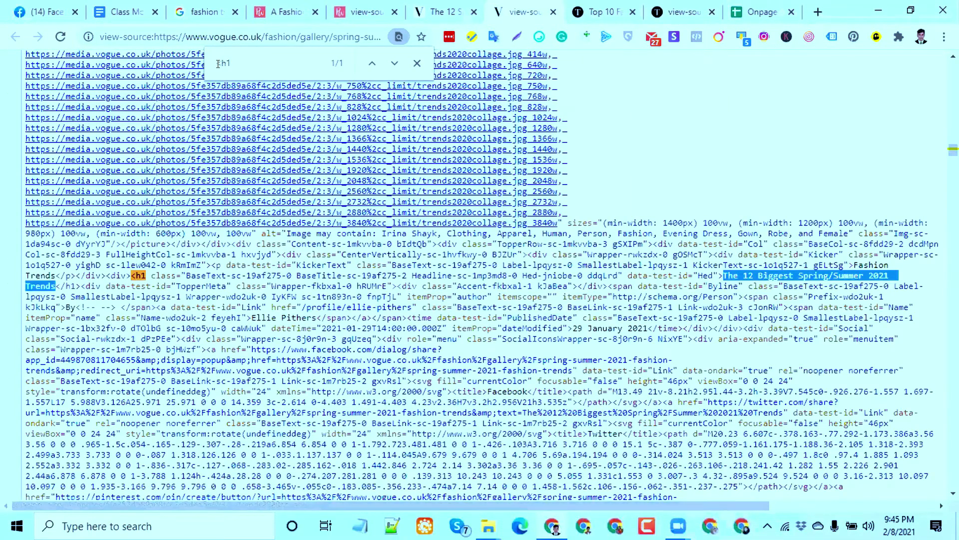
pyautogui.press('BackSpace')
pyautogui.write('im')
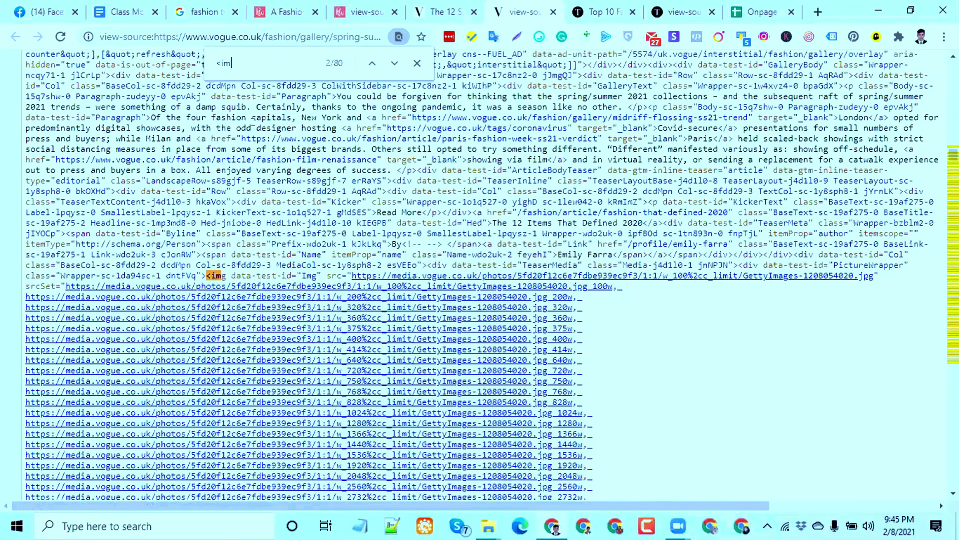
pyautogui.write('g')
pyautogui.scroll(-1, 442, 106)
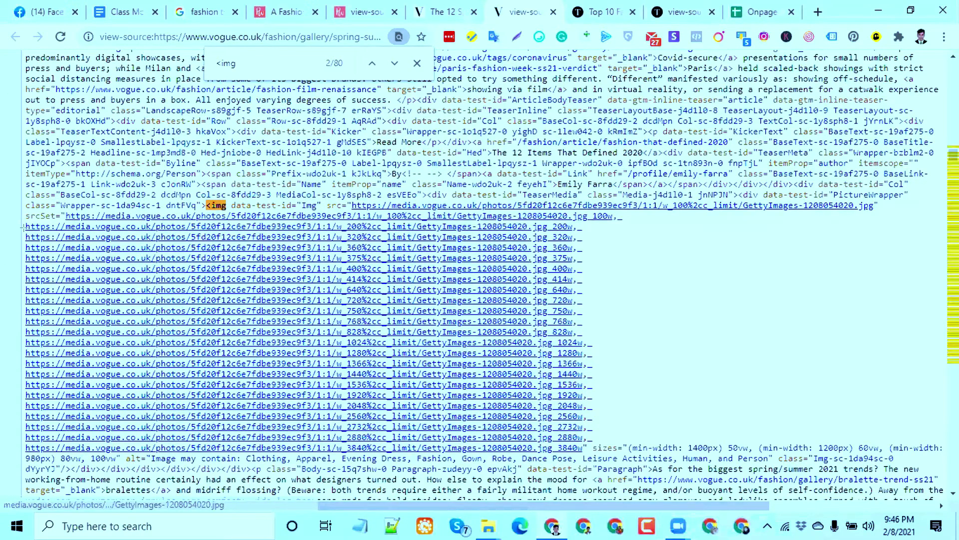
# Mark the srcSet image URLs and the "<img" tag in the Vogue source with boxes, and look over the code that follows.
pyautogui.moveTo(21, 220)
pyautogui.mouseDown()
pyautogui.moveTo(166, 247)
pyautogui.moveTo(625, 370)
pyautogui.moveTo(626, 440)
pyautogui.moveTo(586, 447)
pyautogui.moveTo(596, 446)
pyautogui.mouseUp()
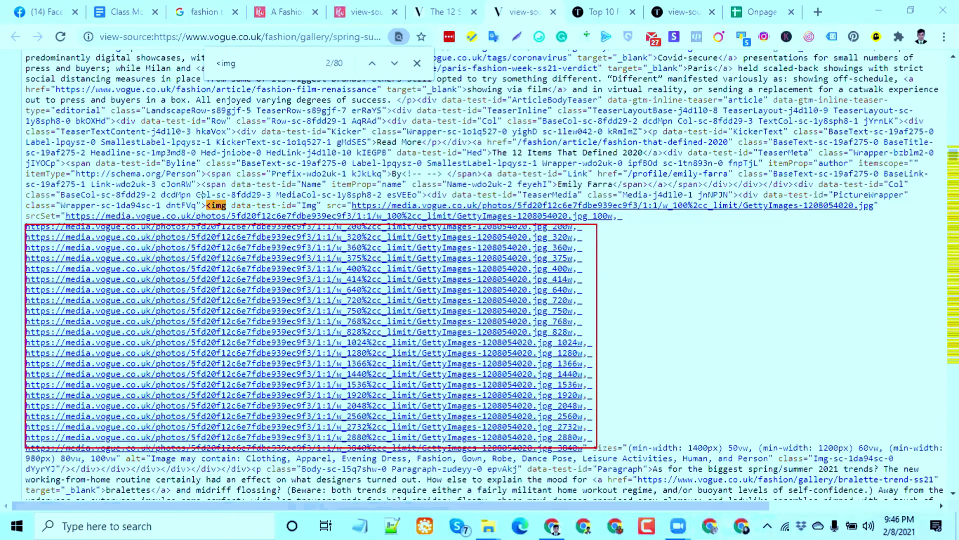
pyautogui.moveTo(205, 200); pyautogui.dragTo(230, 209)
pyautogui.scroll(-3, 534, 367)
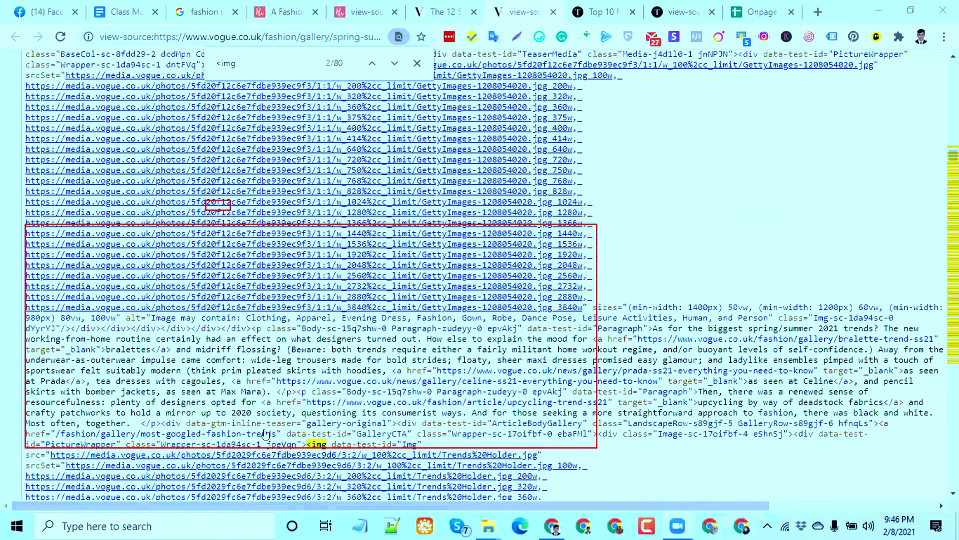
# Look over the Vogue source around the "<img" tag of the GettyImages-1208054020.jpg image, down to its sizes and alt attributes.
pyautogui.scroll(-3, 312, 443)
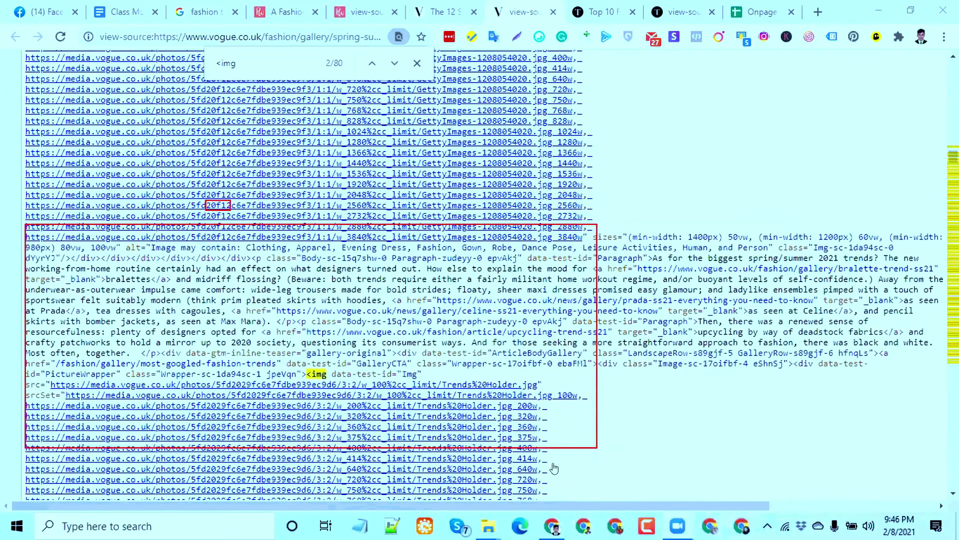
pyautogui.scroll(3, 531, 492)
pyautogui.moveTo(525, 506); pyautogui.dragTo(643, 505)
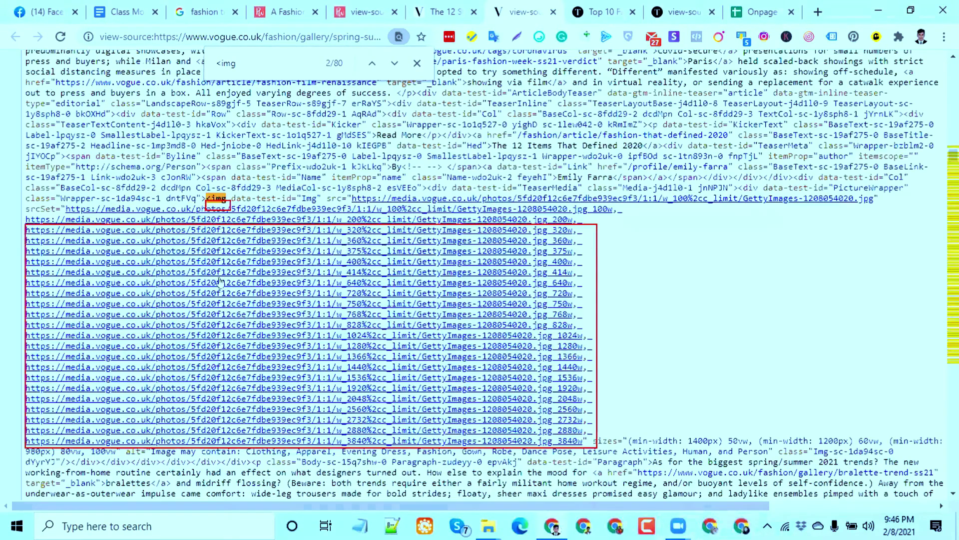
pyautogui.scroll(2, 220, 281)
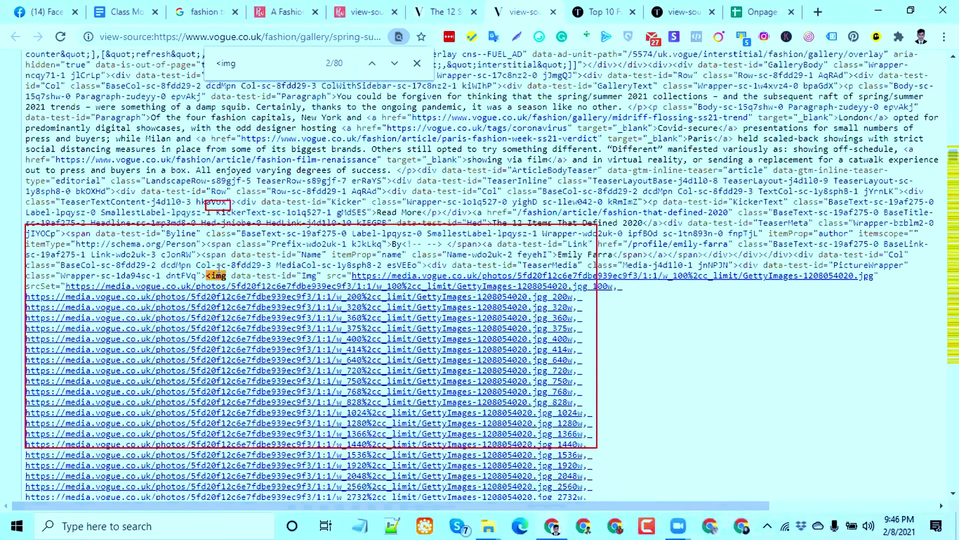
pyautogui.scroll(-2, 218, 270)
pyautogui.scroll(-3, 92, 336)
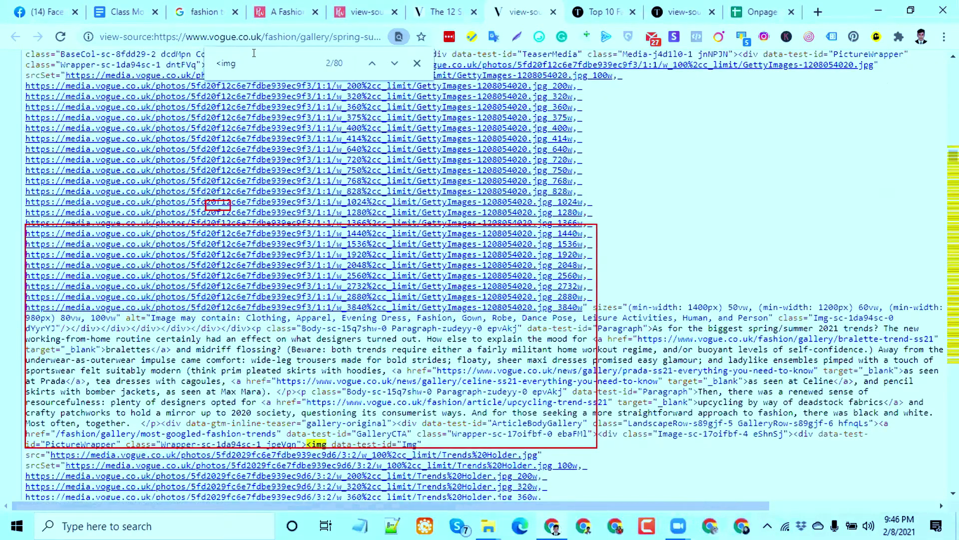
# Return to the first "<img" match in the Vogue source and examine the trends2020collage.jpg image's srcSet URLs and alt attribute.
pyautogui.write('/')
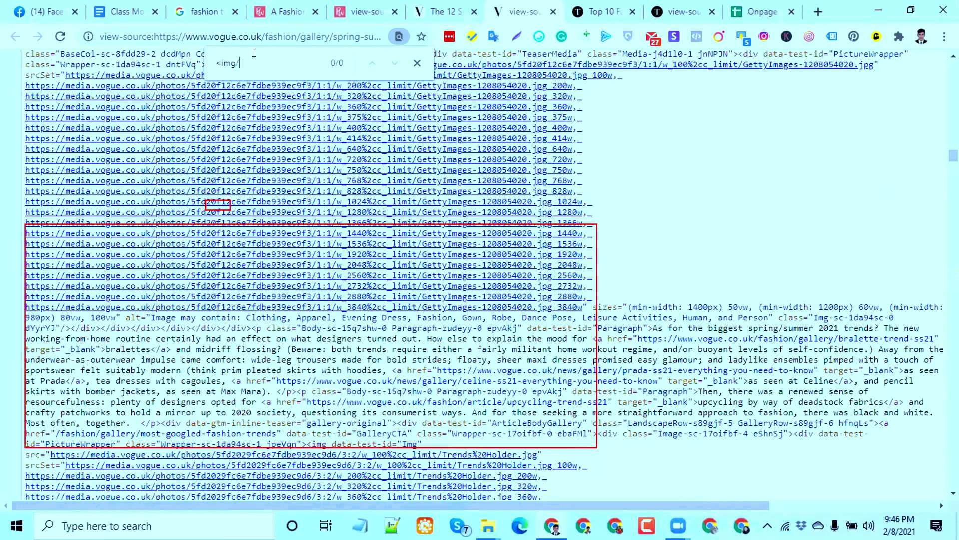
pyautogui.press('BackSpace')
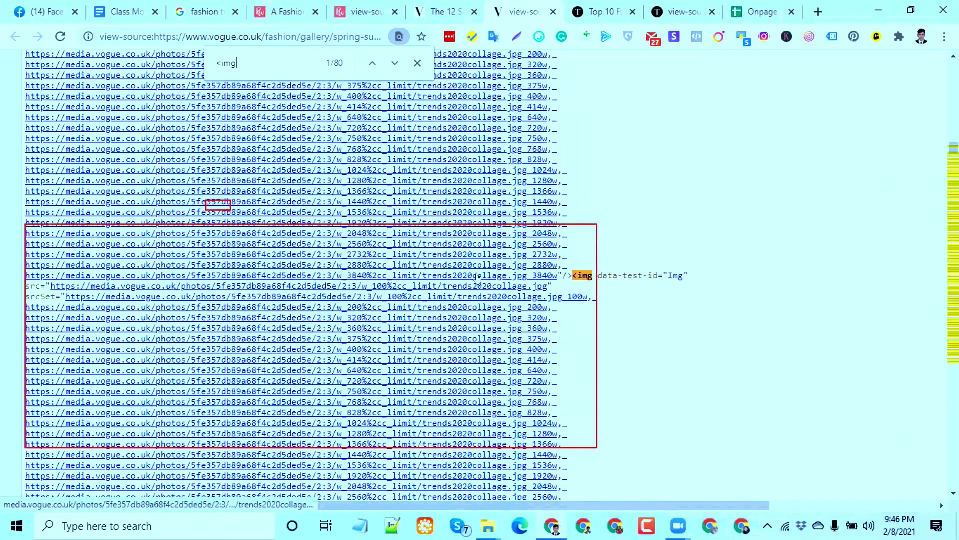
pyautogui.scroll(10, 479, 279)
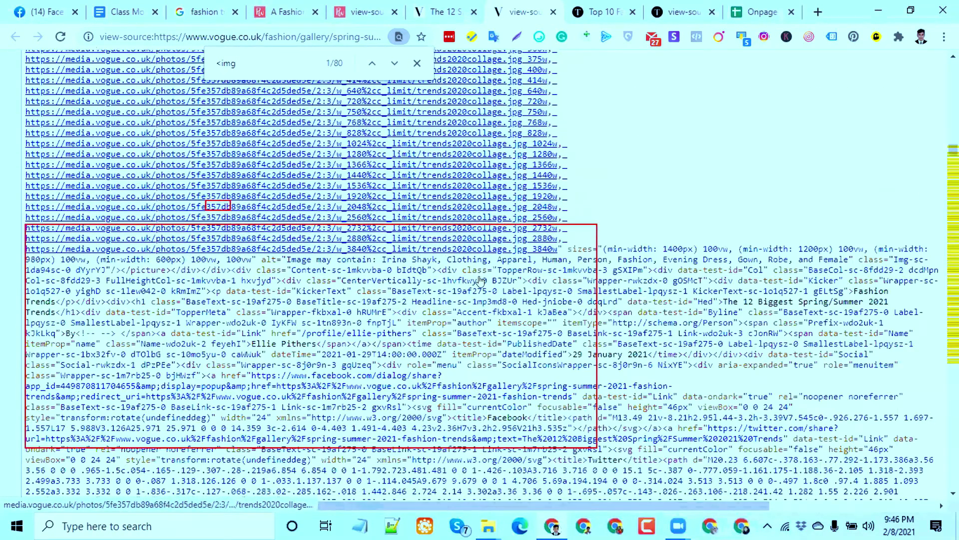
pyautogui.scroll(-1, 478, 279)
pyautogui.scroll(-2, 480, 279)
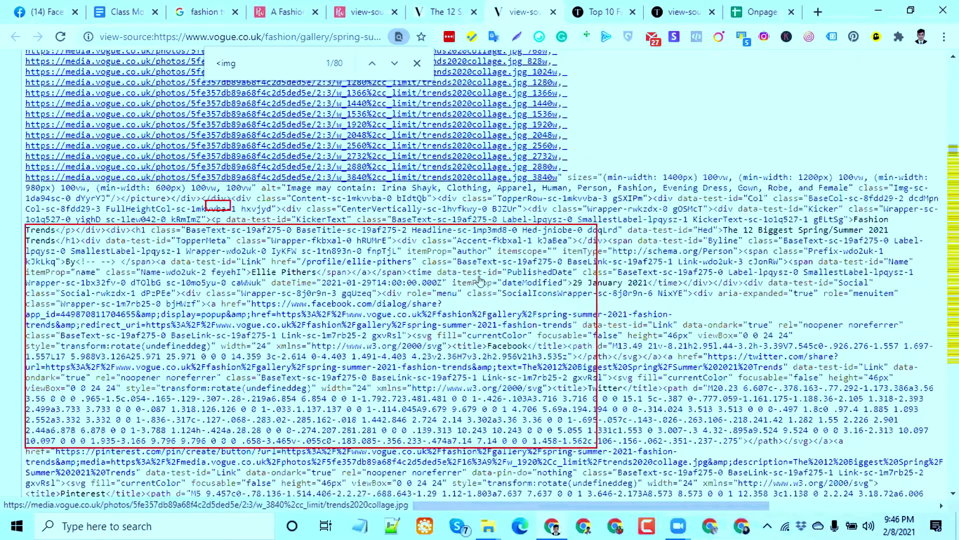
pyautogui.scroll(2, 480, 280)
pyautogui.scroll(2, 479, 280)
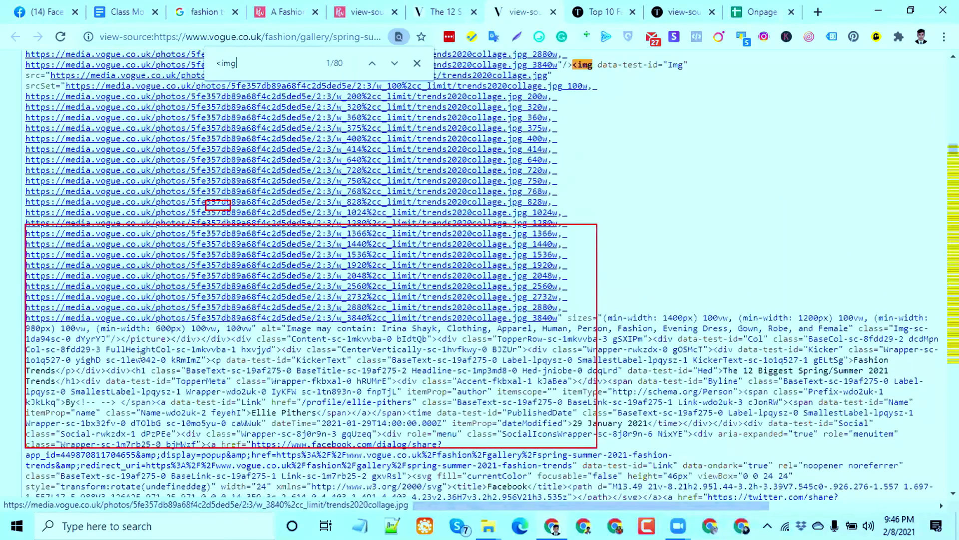
# Highlight the trends2020collage.jpg image's alt attribute name and its "Image may contain" description text.
pyautogui.doubleClick(269, 328)
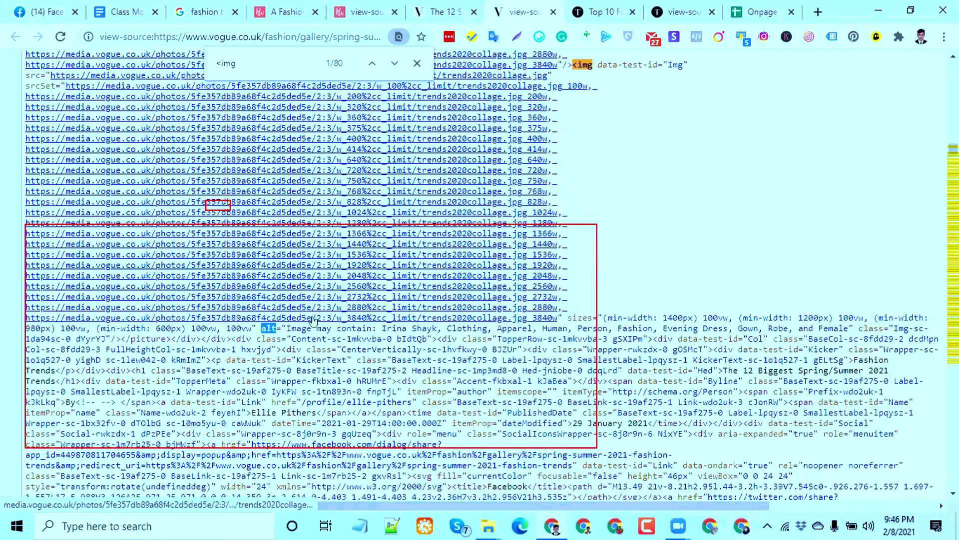
pyautogui.moveTo(287, 328); pyautogui.dragTo(792, 325)
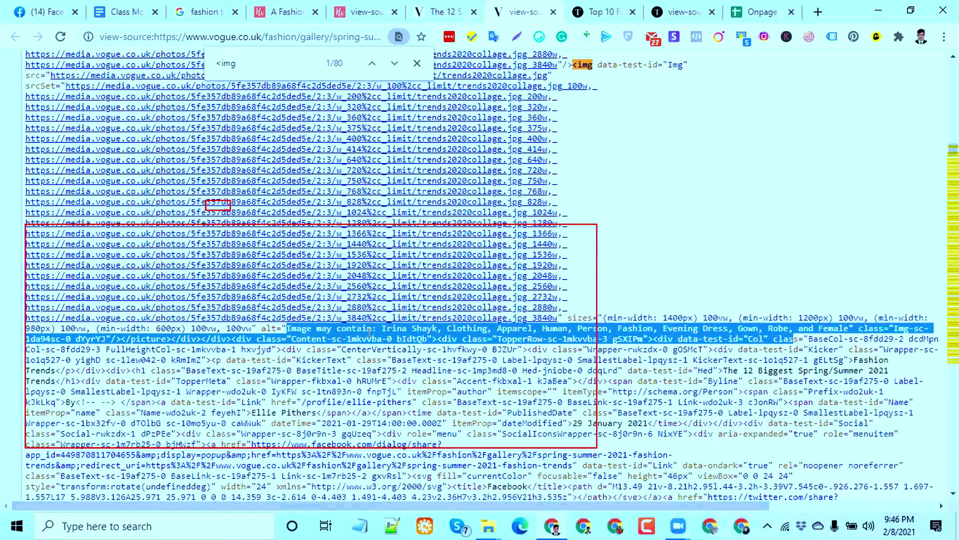
pyautogui.click(287, 327)
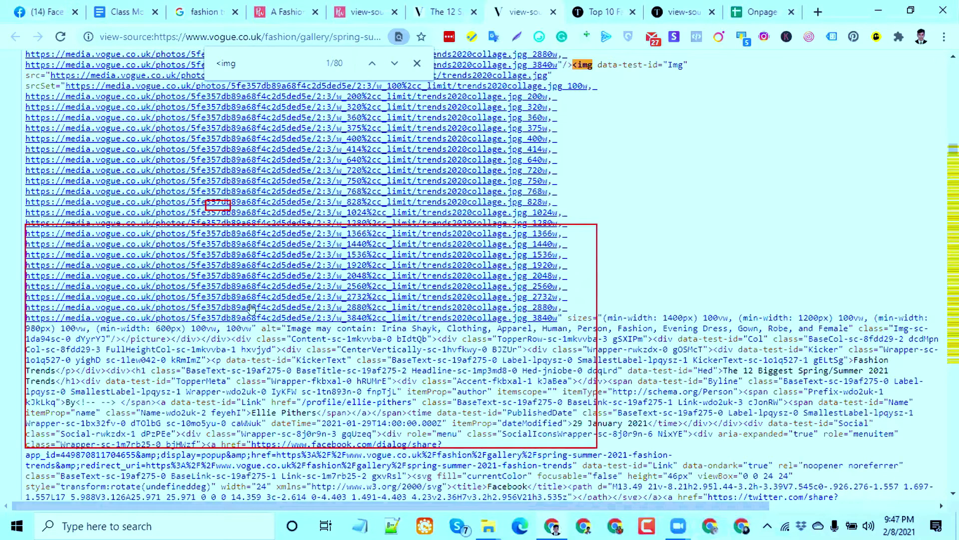
pyautogui.hotkey('ctrl', 'a')
pyautogui.click(278, 326)
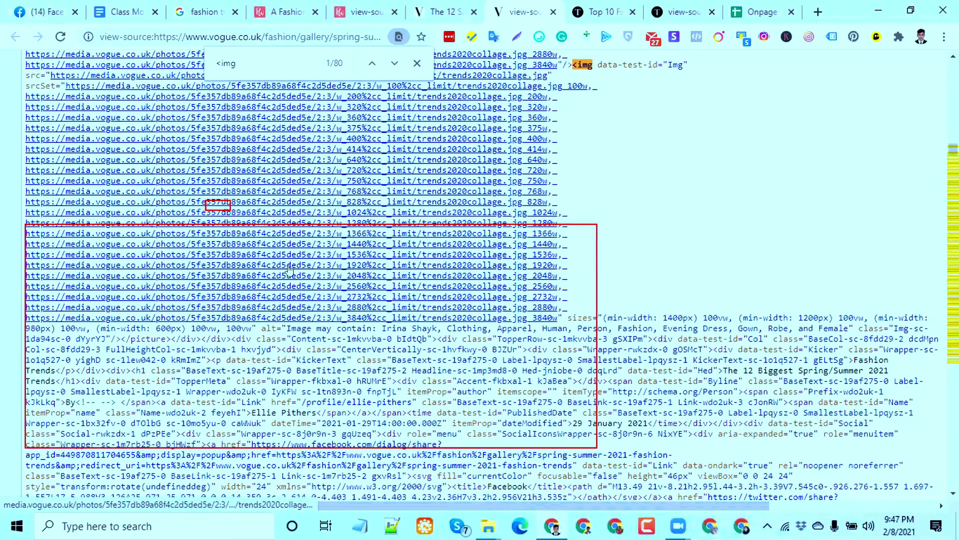
pyautogui.doubleClick(268, 328)
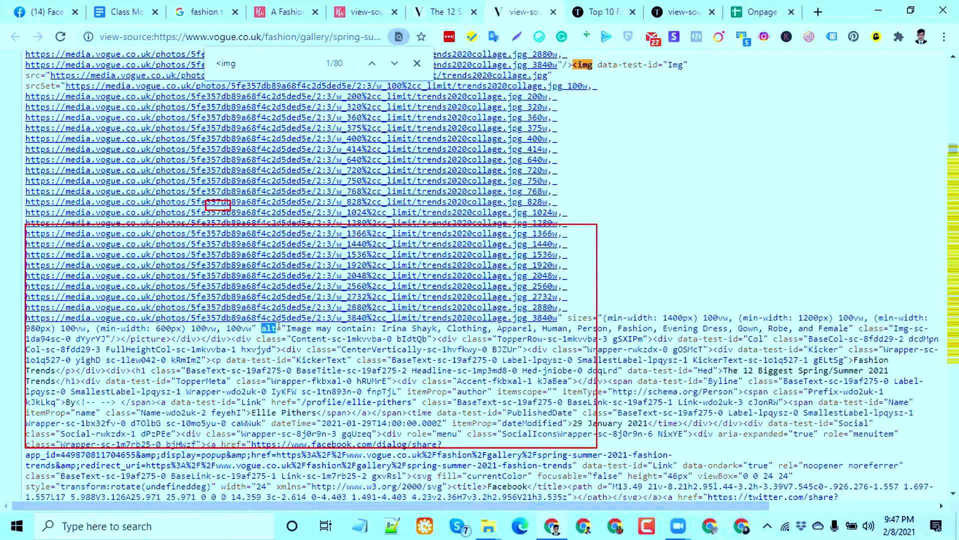
pyautogui.moveTo(286, 328); pyautogui.dragTo(529, 326)
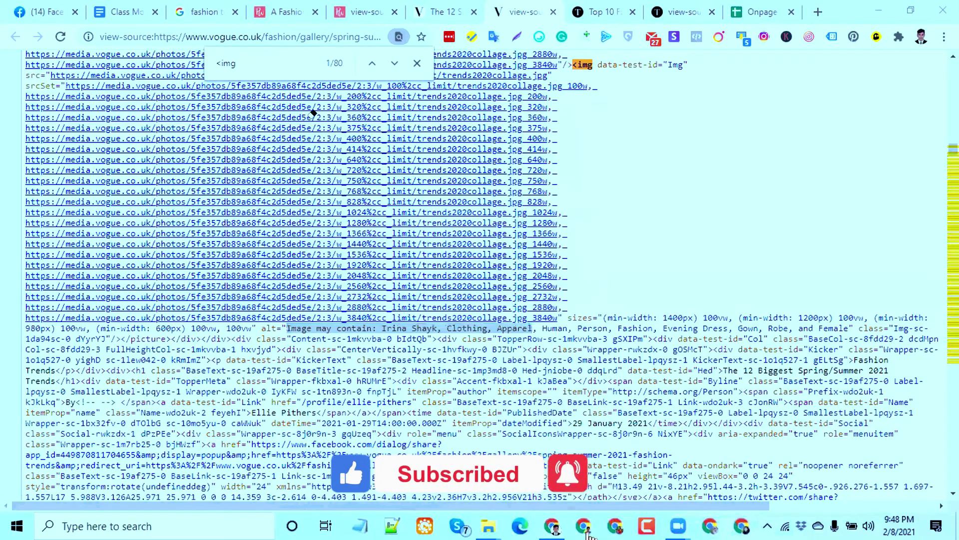
# Close the Onpage spreadsheet tab and the PureWow article tab together with its page source.
pyautogui.click(214, 8)
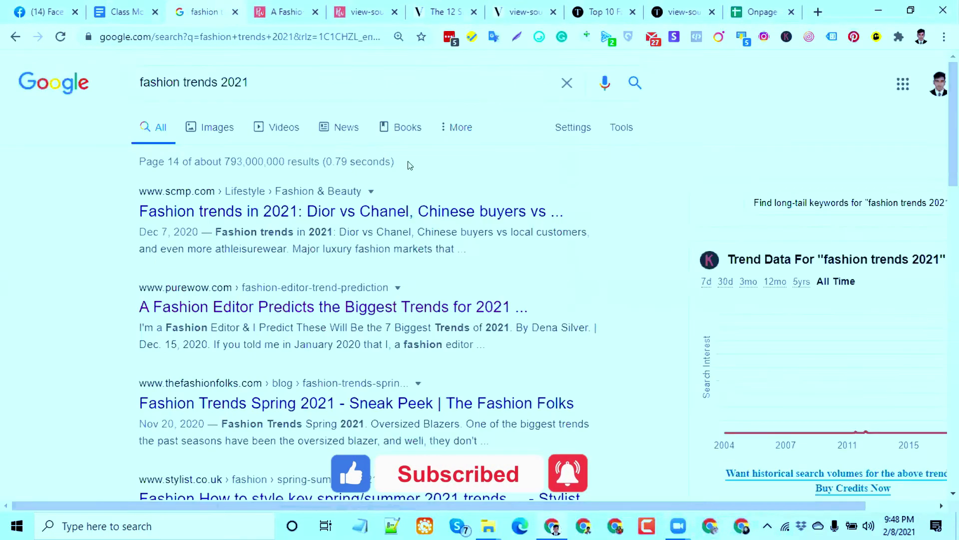
pyautogui.rightClick(202, 17)
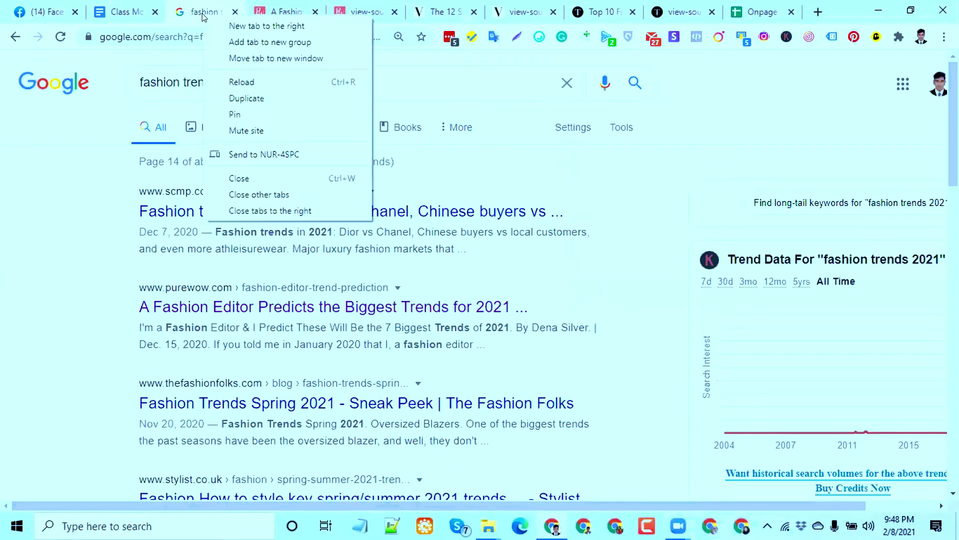
pyautogui.click(792, 12)
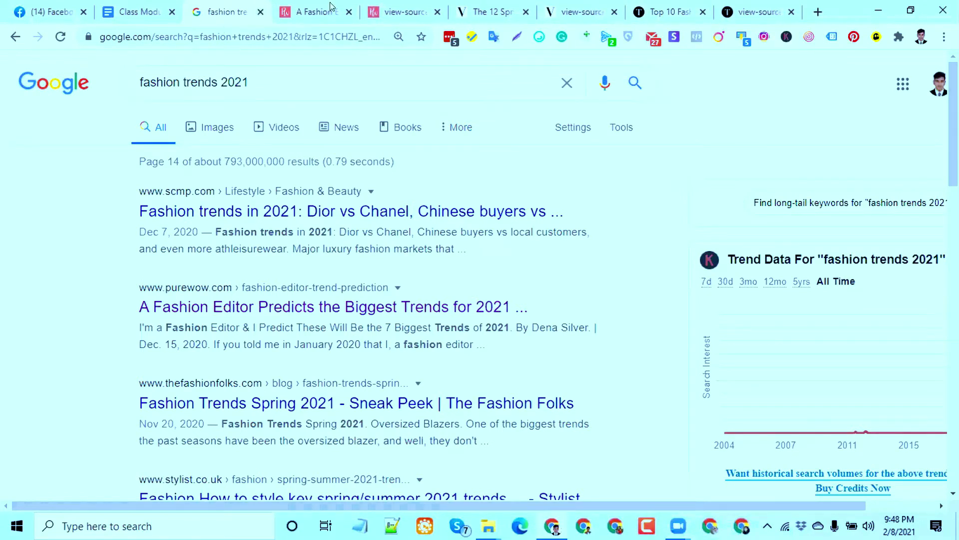
pyautogui.middleClick(295, 16)
pyautogui.middleClick(295, 15)
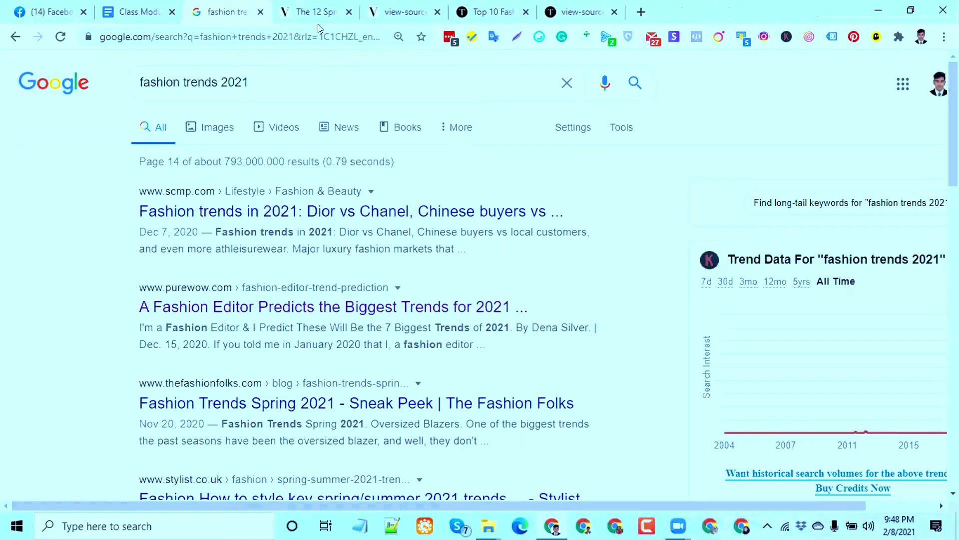
# Close all the tabs to the right of the Vogue article.
pyautogui.click(318, 15)
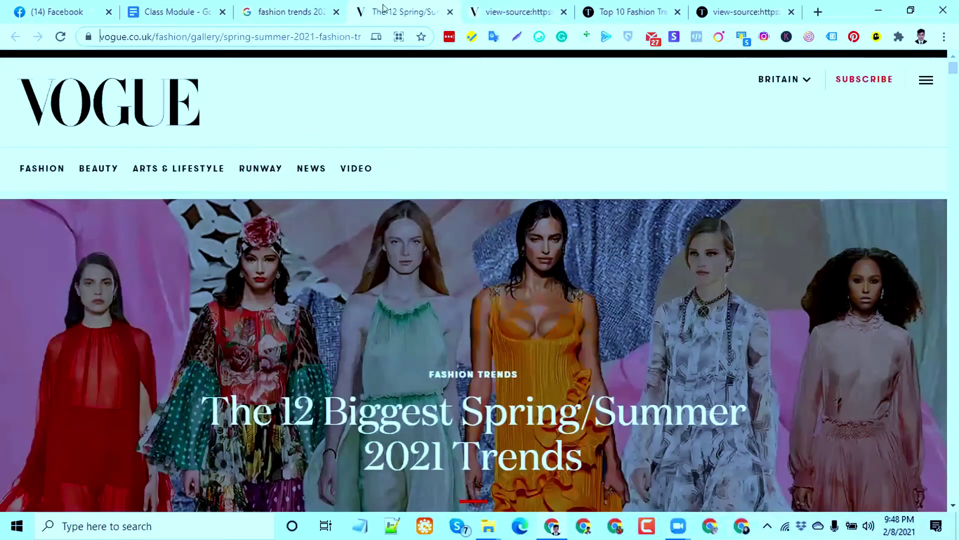
pyautogui.rightClick(383, 9)
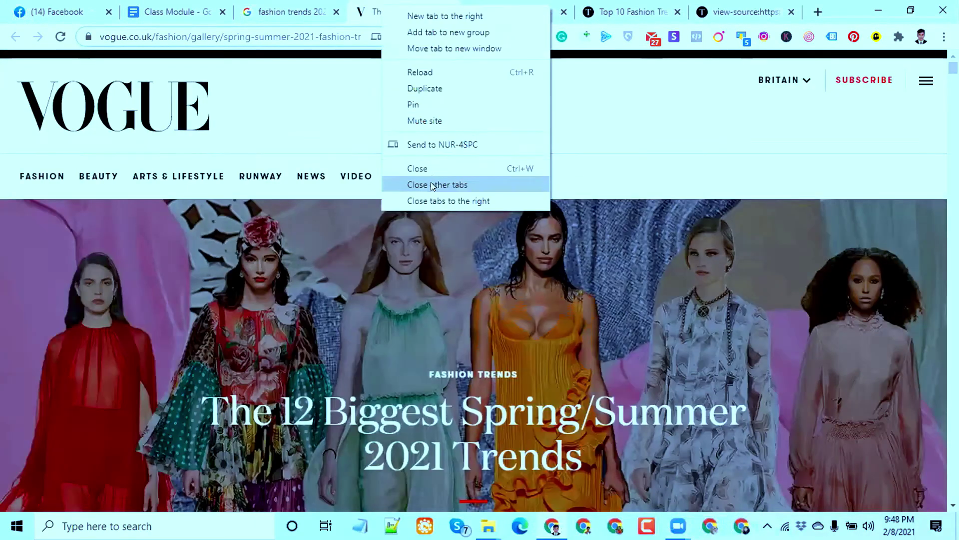
pyautogui.click(440, 197)
# Return to the Google results and highlight the search query "fashion trends 2021".
pyautogui.click(425, 11)
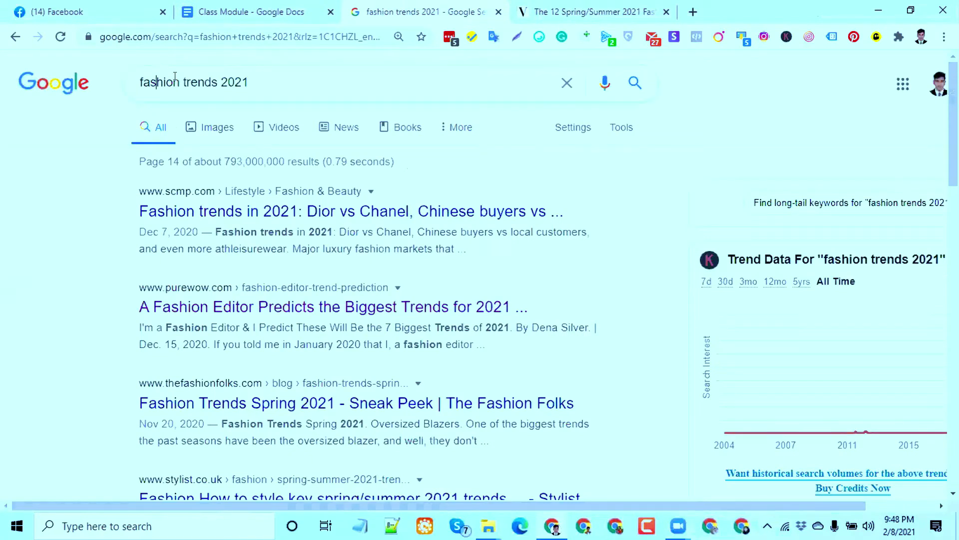
pyautogui.click(242, 81)
pyautogui.click(139, 80)
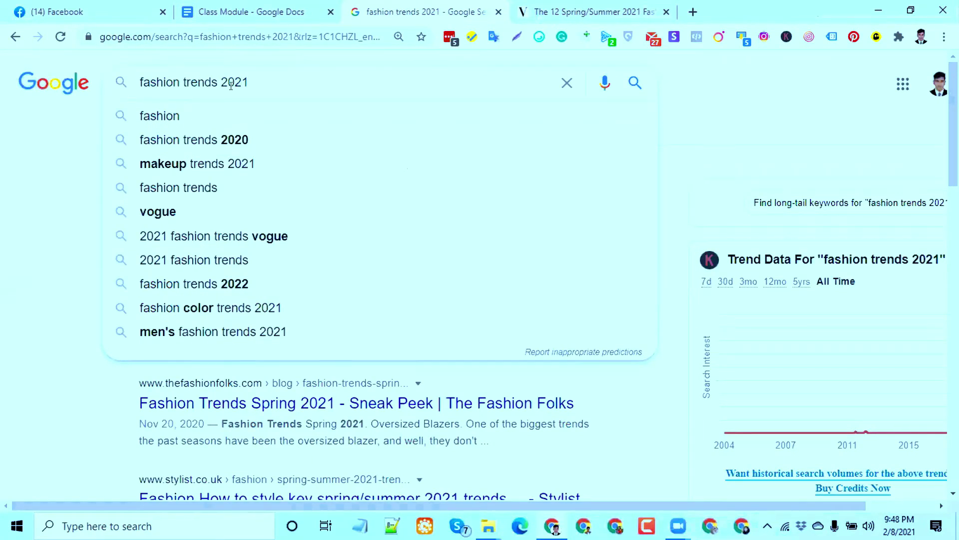
pyautogui.moveTo(245, 80); pyautogui.dragTo(137, 84)
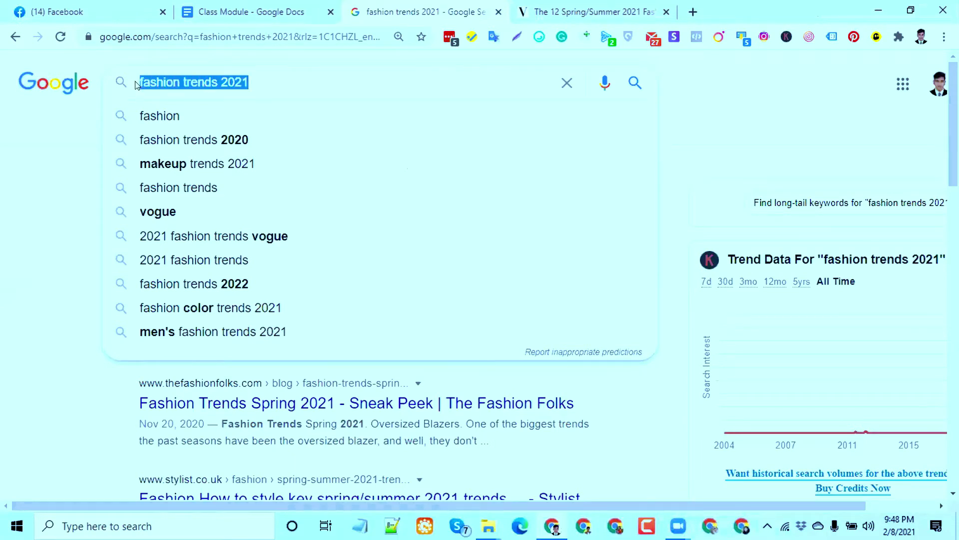
pyautogui.click(138, 79)
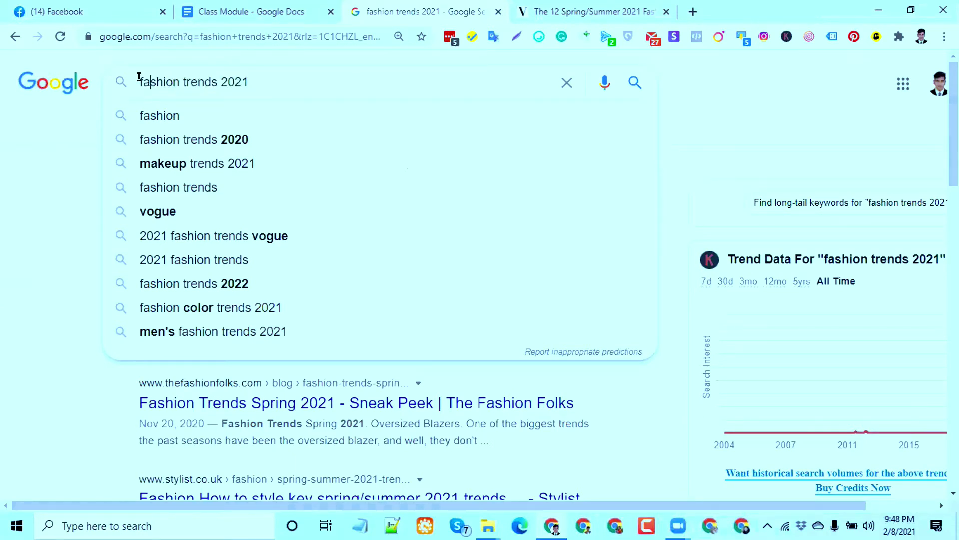
# Switch to the Vogue article and search the page for "Fashion".
pyautogui.click(555, 10)
pyautogui.scroll(-5, 317, 159)
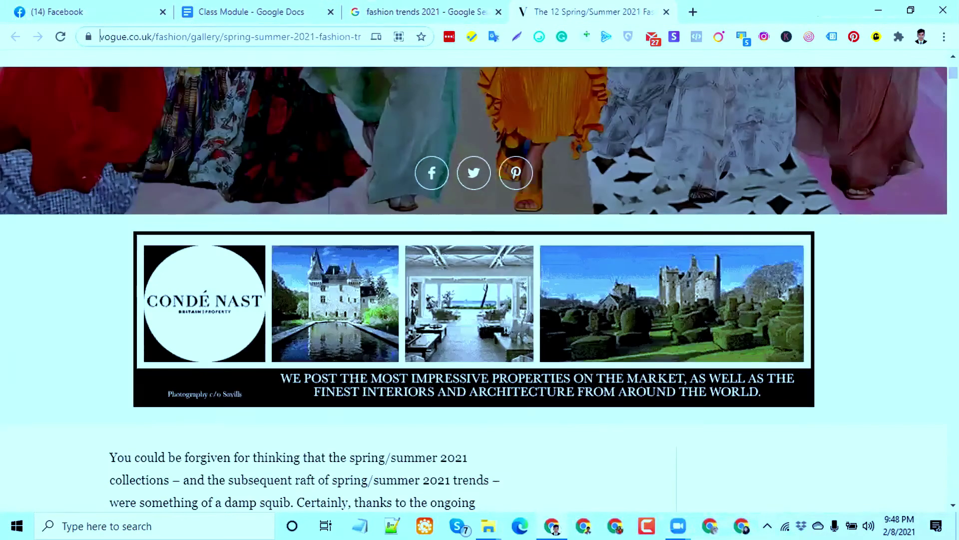
pyautogui.scroll(-3, 397, 128)
pyautogui.scroll(5, 397, 129)
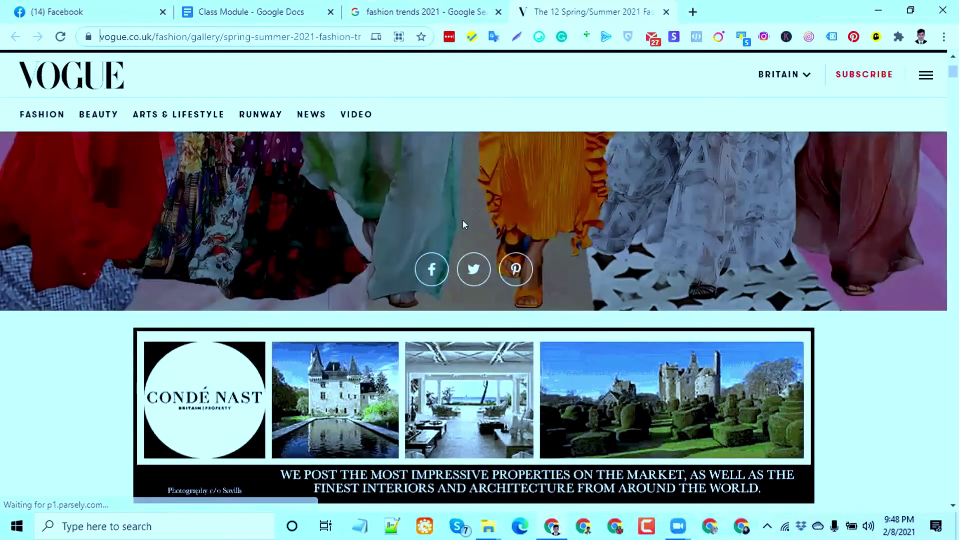
pyautogui.hotkey('ctrl', 'f')
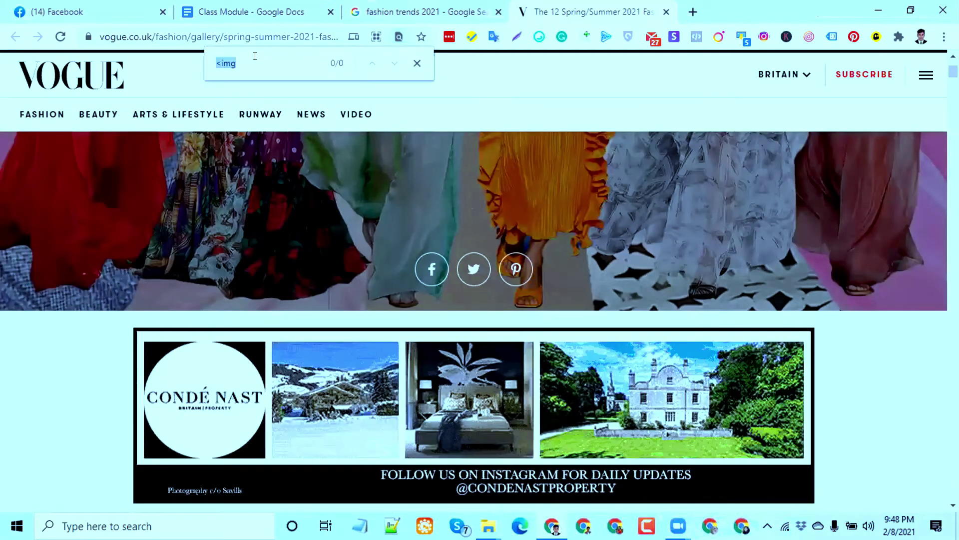
pyautogui.write('Fashion')
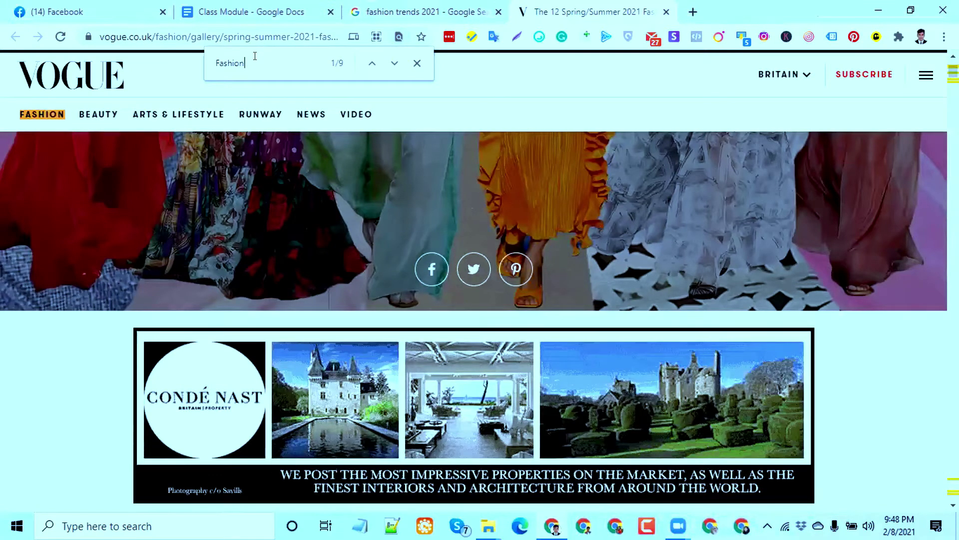
pyautogui.press('Return')
# Examine the "Fashion" matches above the article's title and in its opening paragraphs, highlighting the word in "fashion capitals".
pyautogui.scroll(-2, 272, 156)
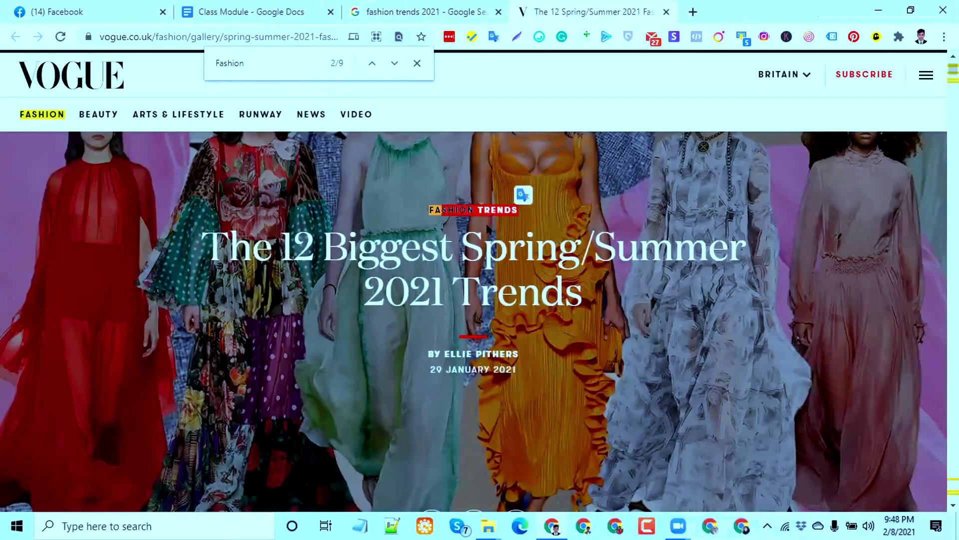
pyautogui.scroll(-7, 273, 198)
pyautogui.scroll(4, 273, 194)
pyautogui.scroll(-8, 273, 194)
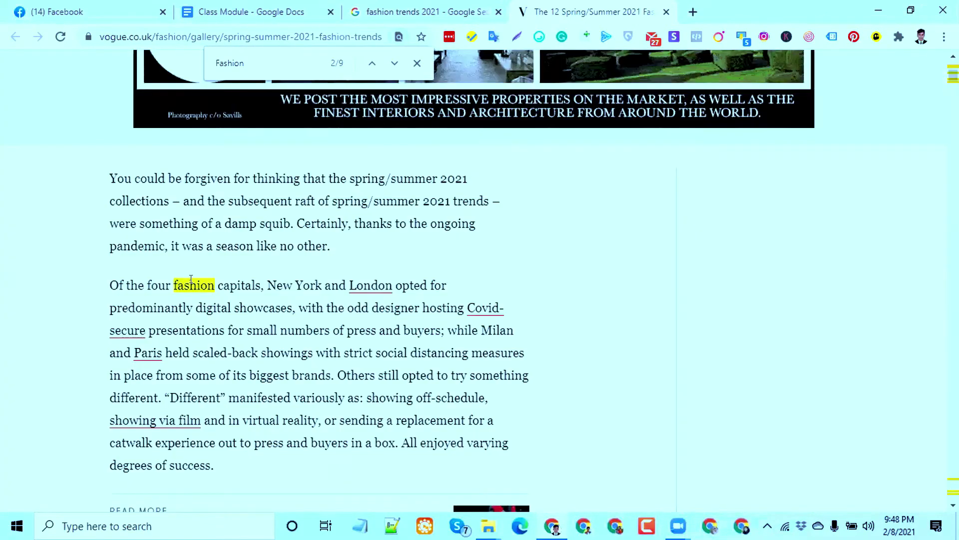
pyautogui.doubleClick(186, 284)
pyautogui.scroll(-5, 206, 275)
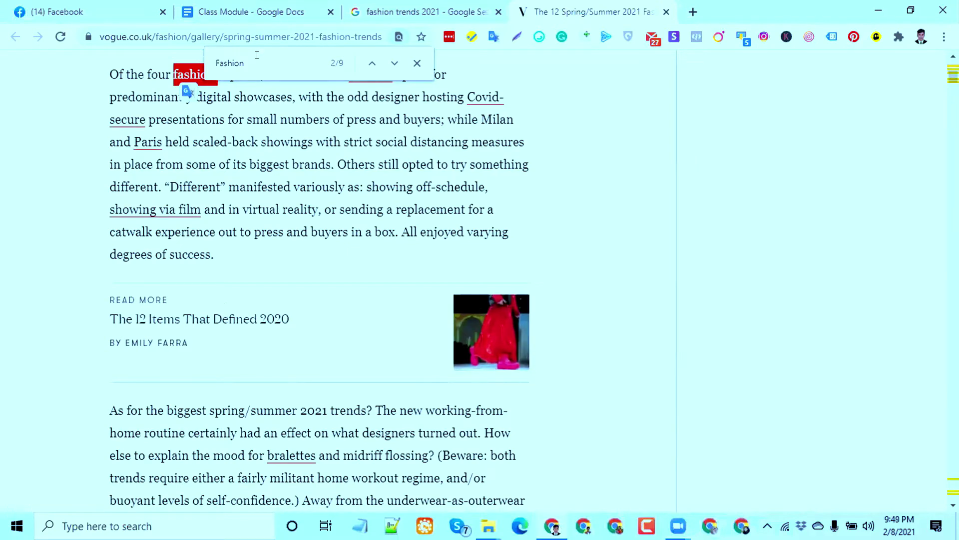
# Extend the page search to "Fashion trends" and check where the full phrase occurs in the Vogue article.
pyautogui.write('trends')
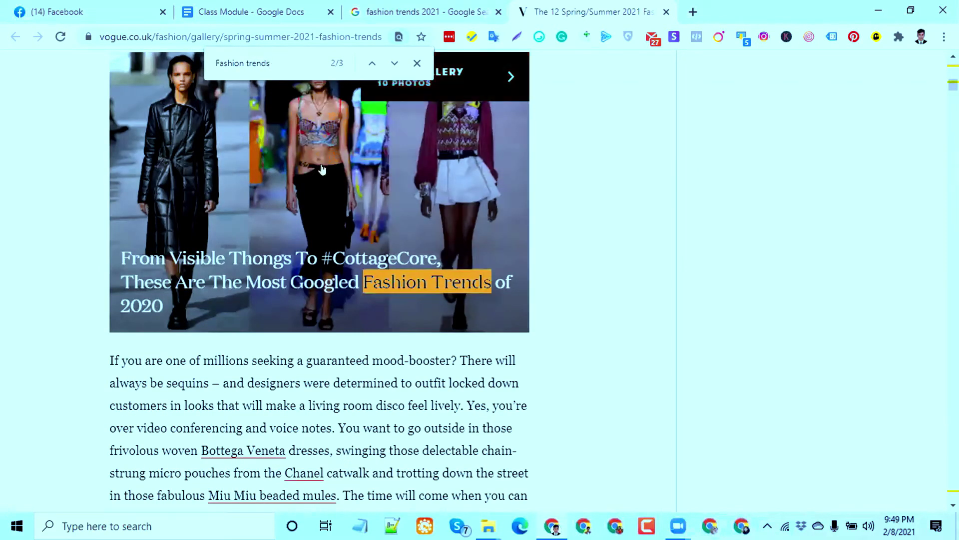
pyautogui.scroll(7, 313, 145)
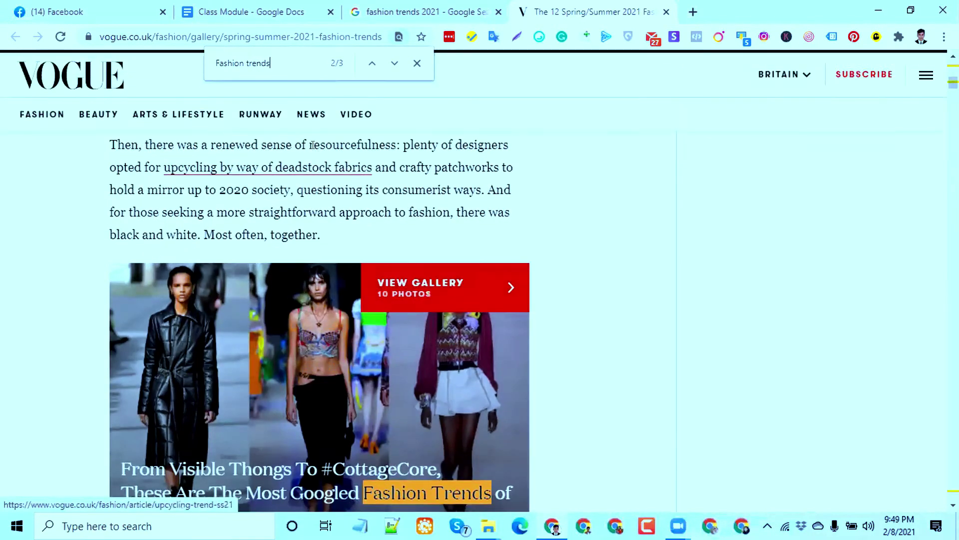
pyautogui.scroll(-3, 313, 145)
pyautogui.scroll(15, 313, 145)
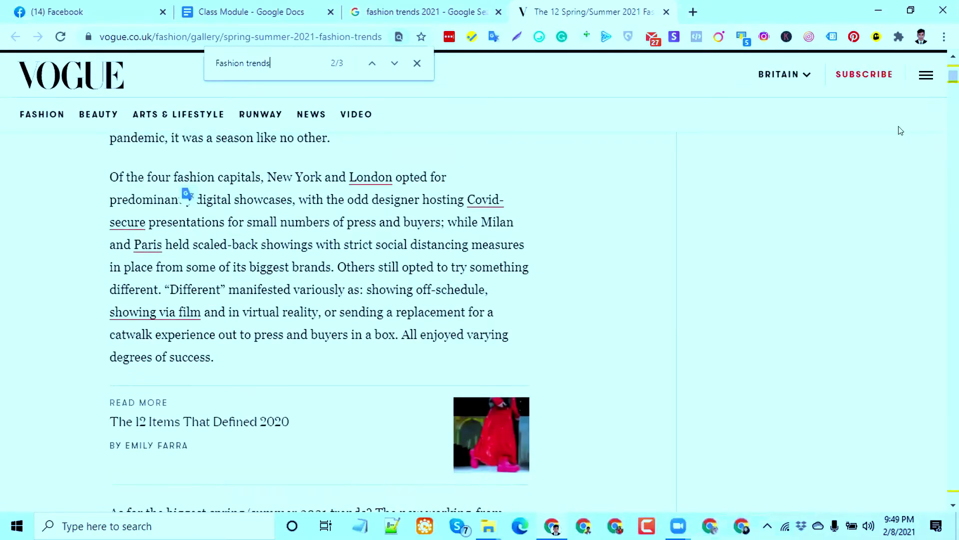
# Shorten the page search to "Fashion" and check for the word in the Vogue article's remaining introduction.
pyautogui.scroll(2, 329, 216)
pyautogui.scroll(-6, 328, 215)
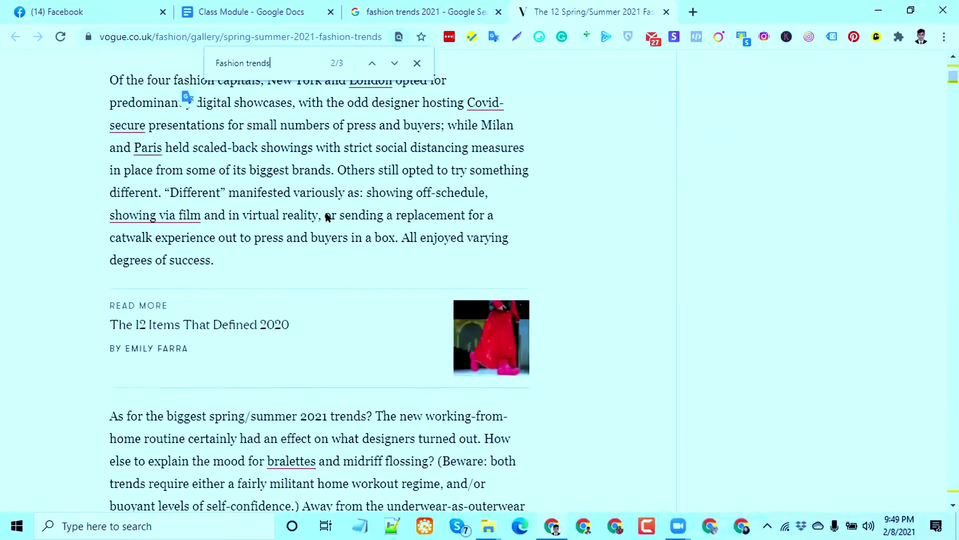
pyautogui.moveTo(270, 64); pyautogui.dragTo(242, 64)
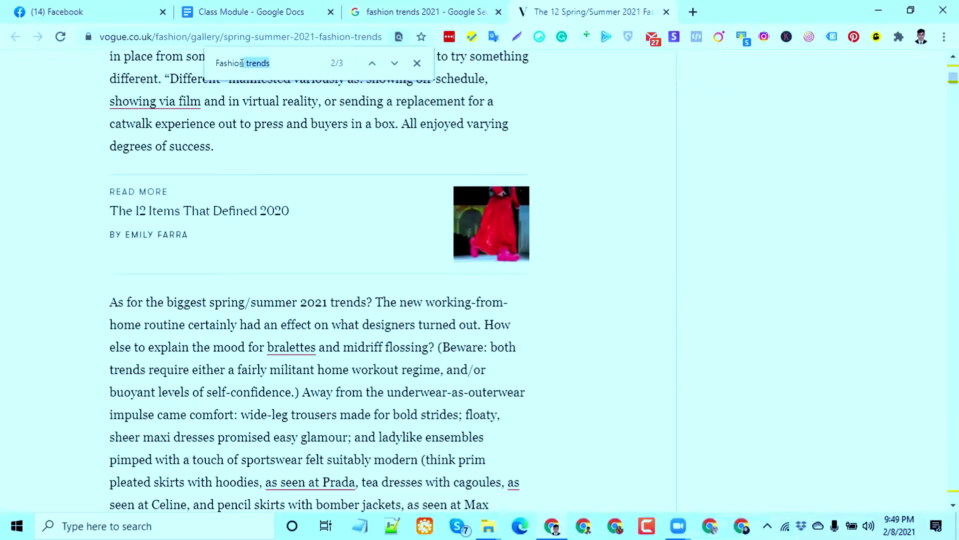
pyautogui.press('BackSpace')
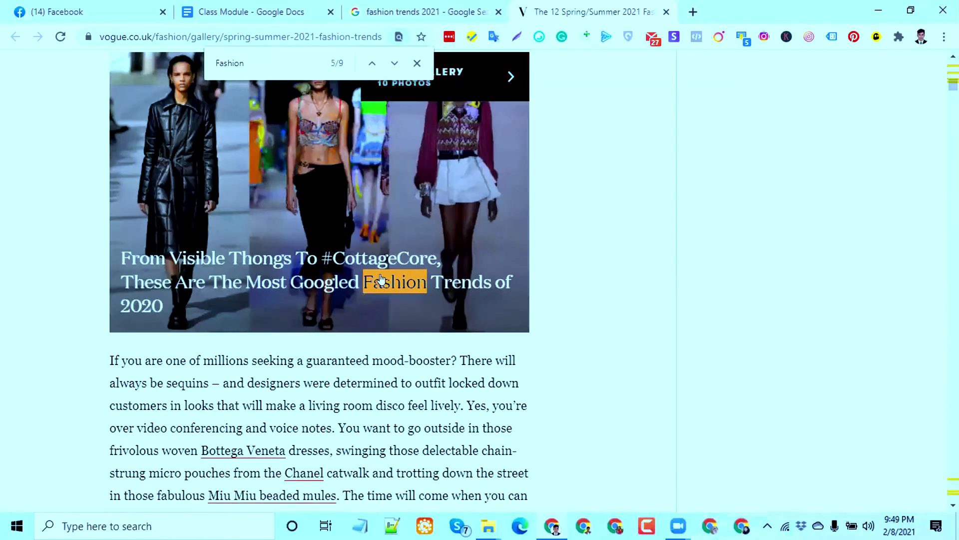
pyautogui.scroll(-4, 380, 280)
pyautogui.scroll(-3, 380, 280)
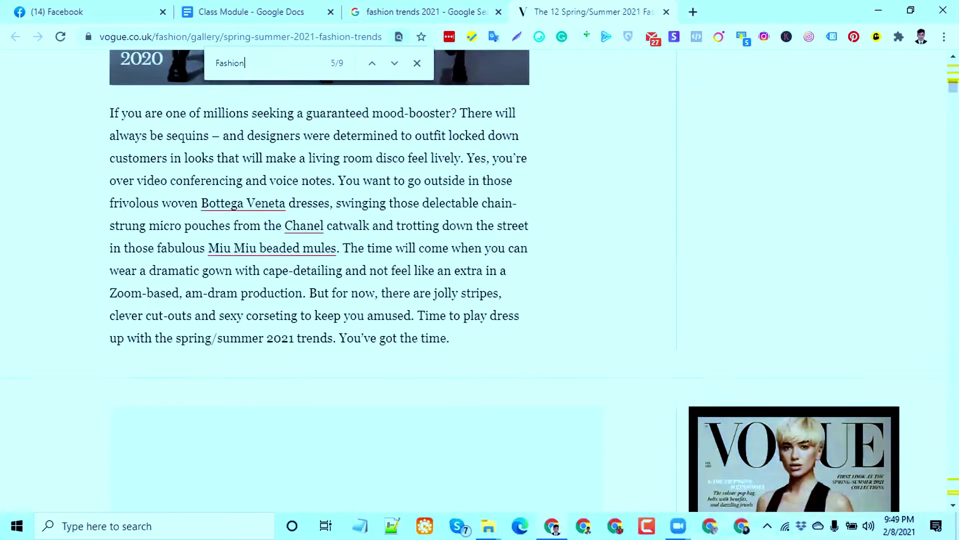
# Look for "Fashion" matches in the gallery captions, highlighting the description under "Cape Blend".
pyautogui.scroll(-20, 379, 279)
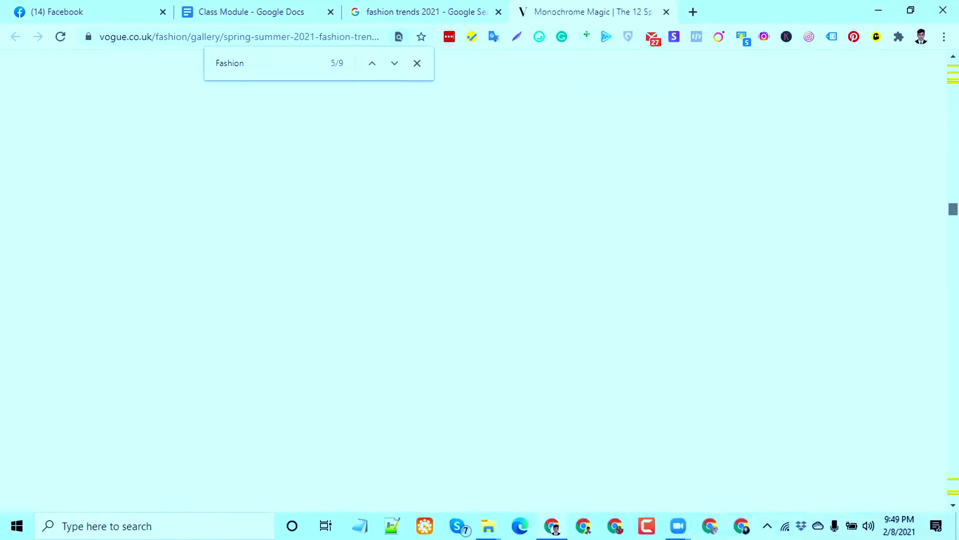
pyautogui.scroll(-10, 380, 280)
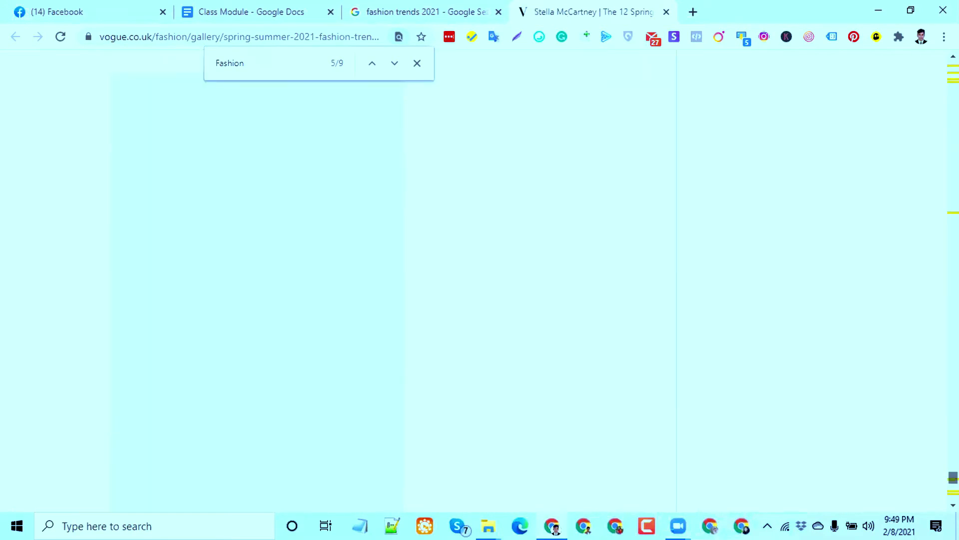
pyautogui.scroll(-1, 257, 279)
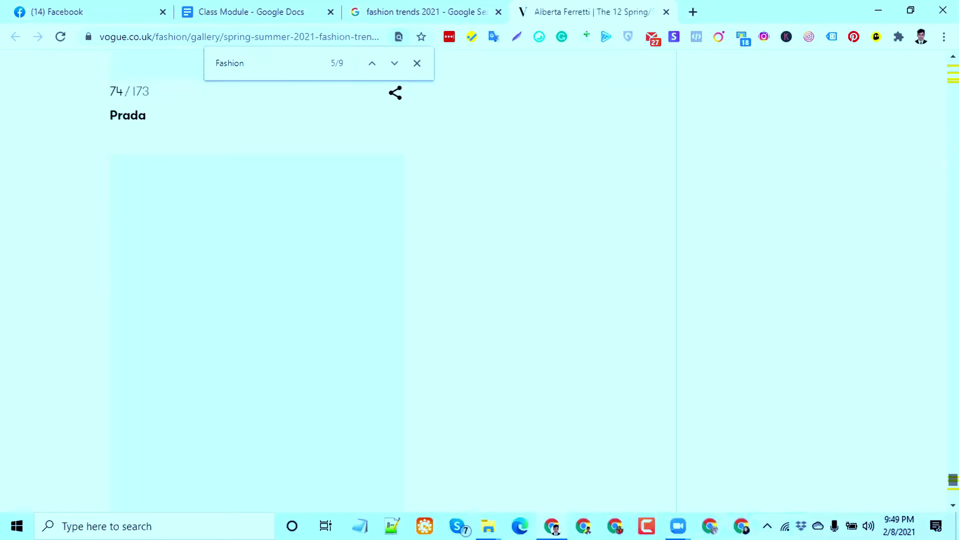
pyautogui.scroll(8, 395, 225)
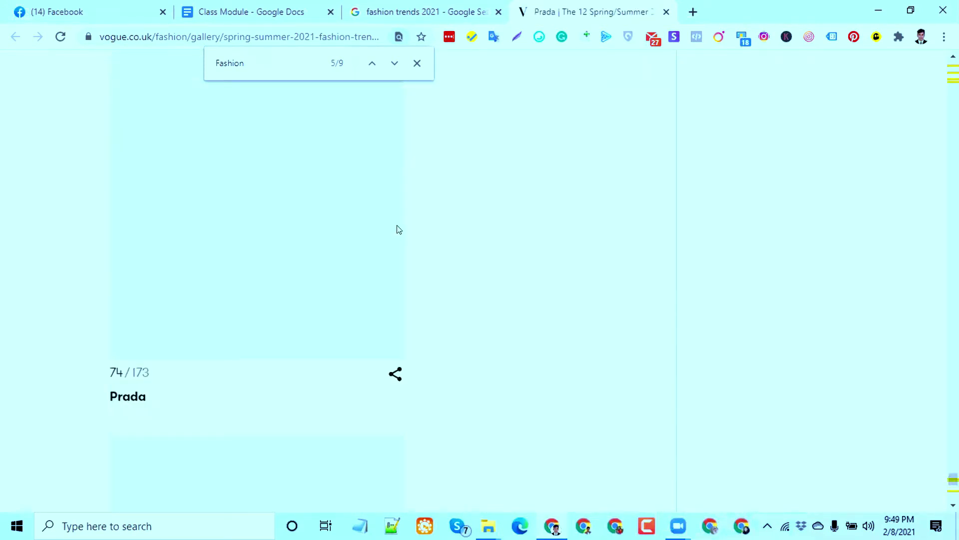
pyautogui.scroll(-6, 394, 216)
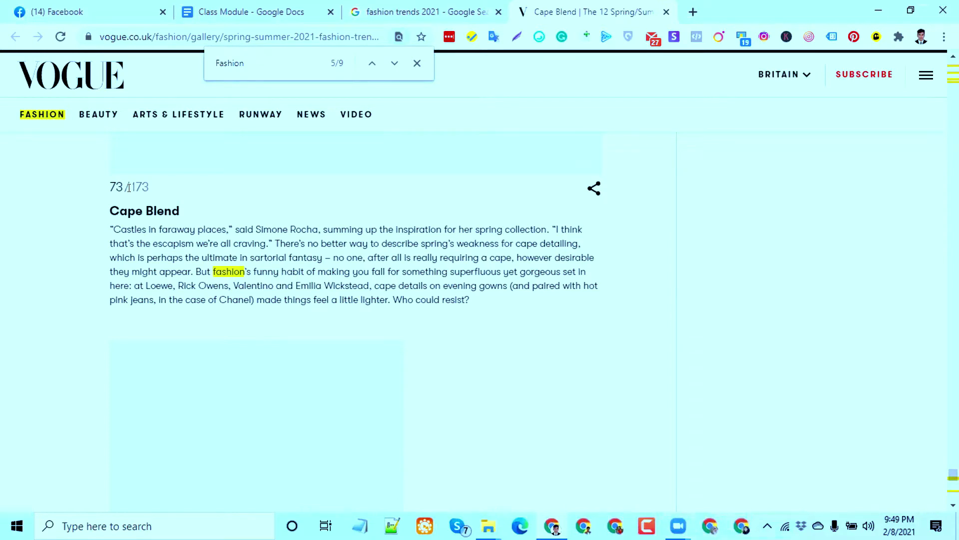
pyautogui.tripleClick(245, 255)
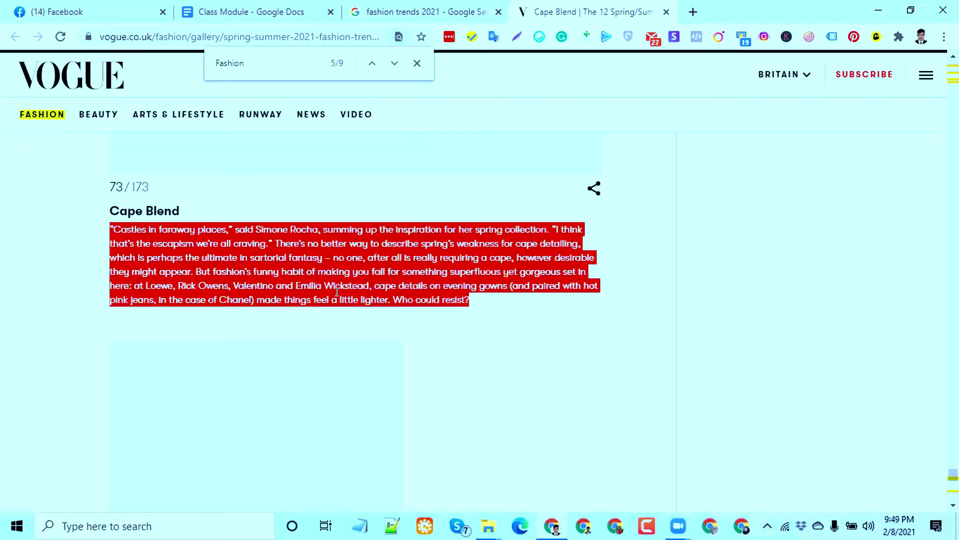
pyautogui.click(377, 202)
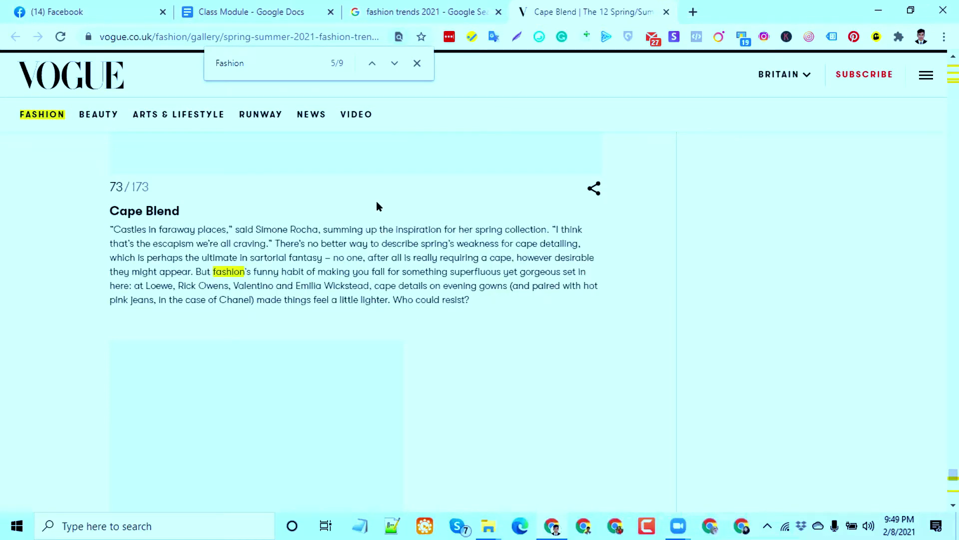
pyautogui.scroll(7, 185, 301)
pyautogui.scroll(-4, 192, 324)
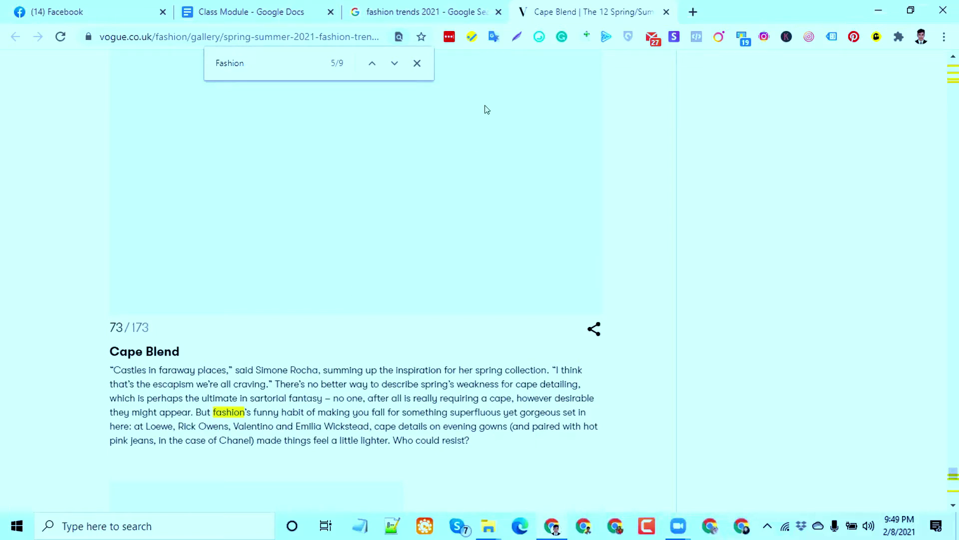
# Switch to the Google results and review the "fashion trends 2021" query and its top-listed titles.
pyautogui.click(409, 12)
pyautogui.scroll(-1, 140, 312)
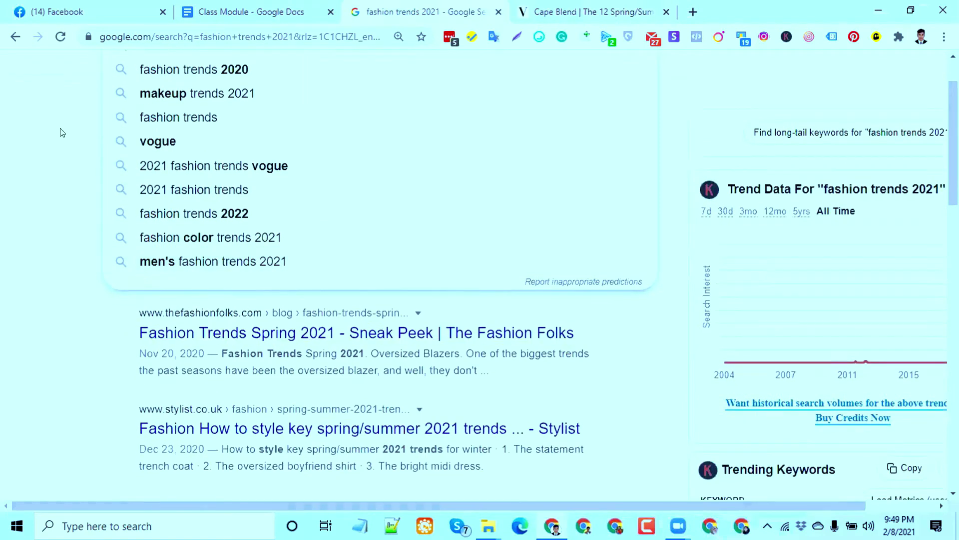
pyautogui.click(58, 68)
pyautogui.scroll(1, 60, 110)
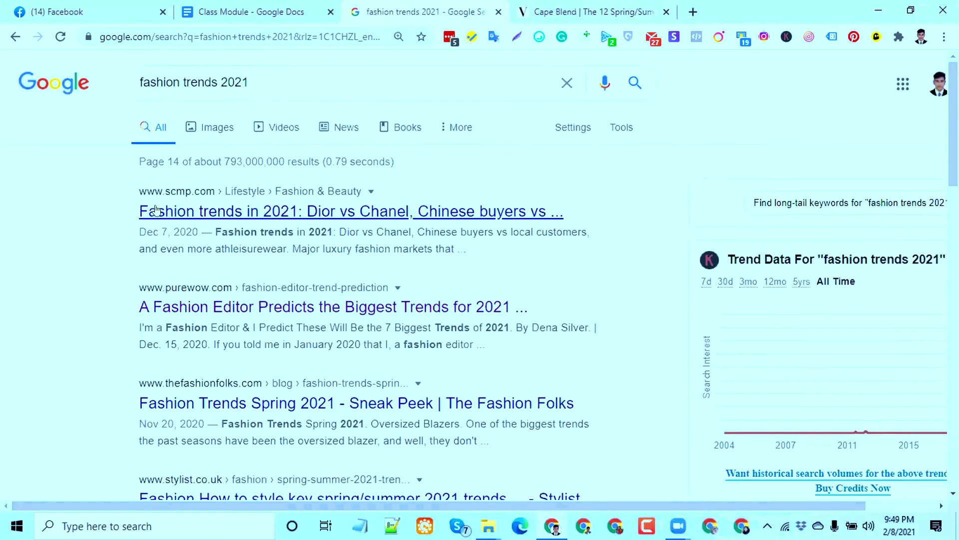
# Return to the Vogue article and go back through the gallery to the last introductory paragraph, highlighting its text.
pyautogui.click(606, 10)
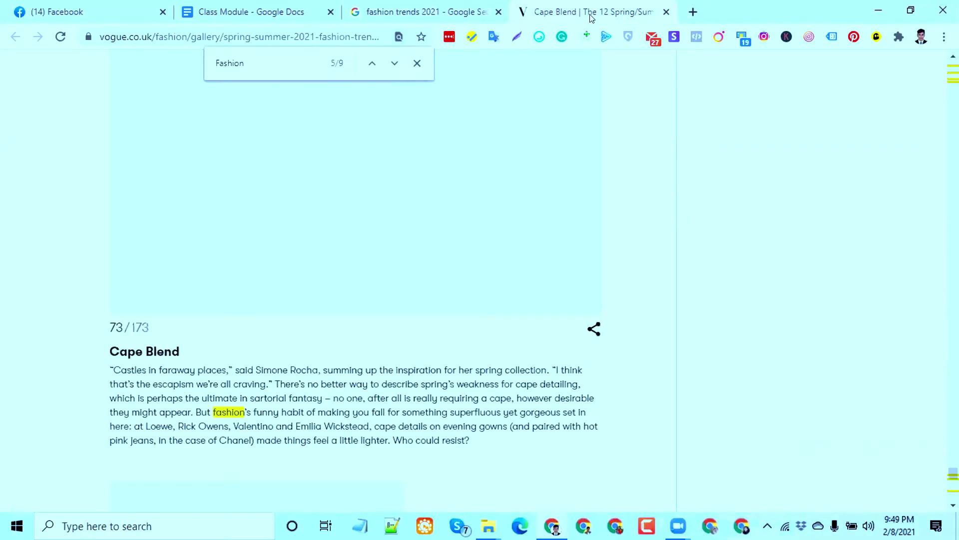
pyautogui.scroll(10, 385, 279)
pyautogui.scroll(20, 241, 188)
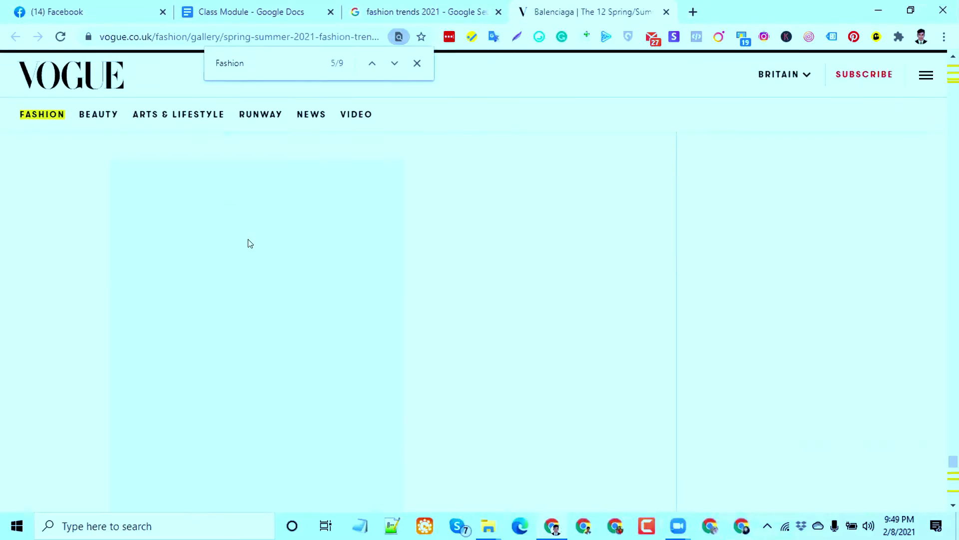
pyautogui.scroll(20, 283, 240)
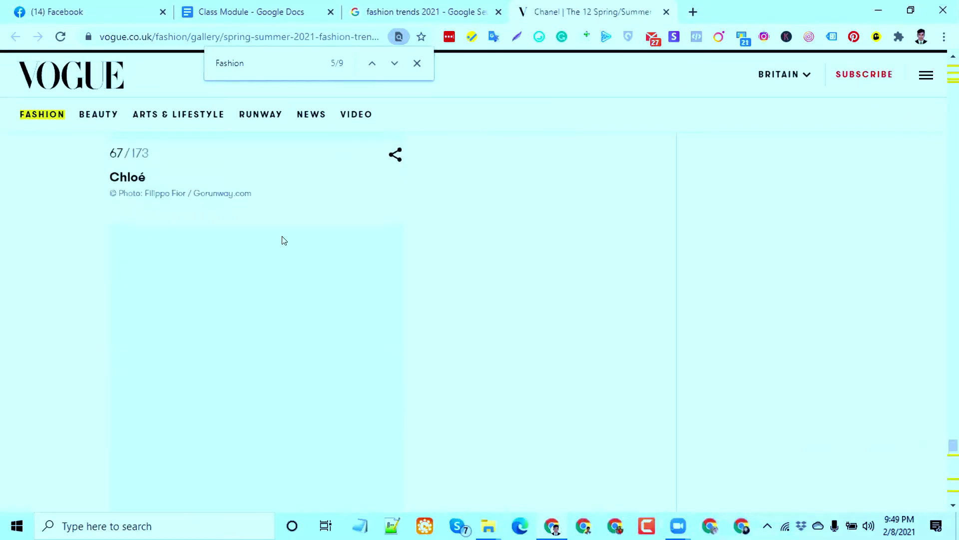
pyautogui.scroll(20, 284, 240)
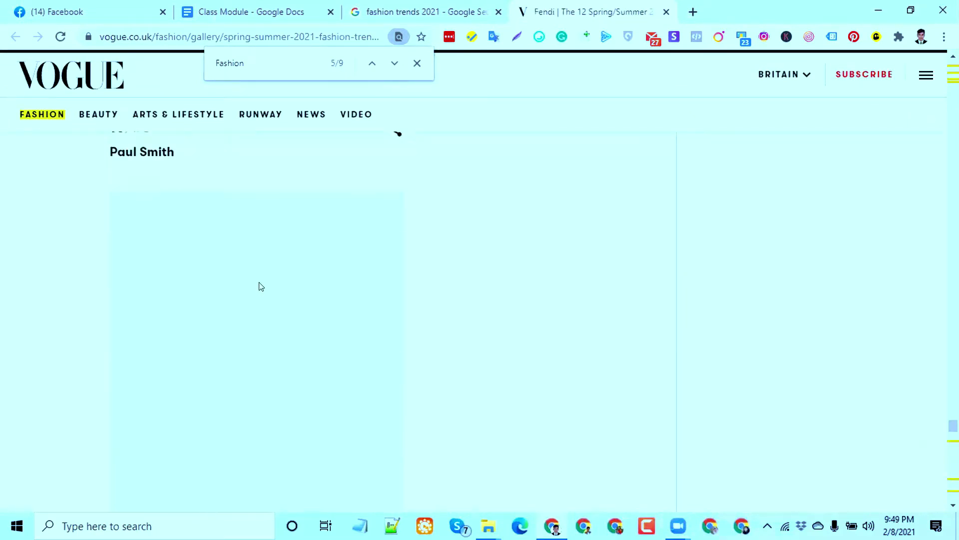
pyautogui.scroll(20, 334, 242)
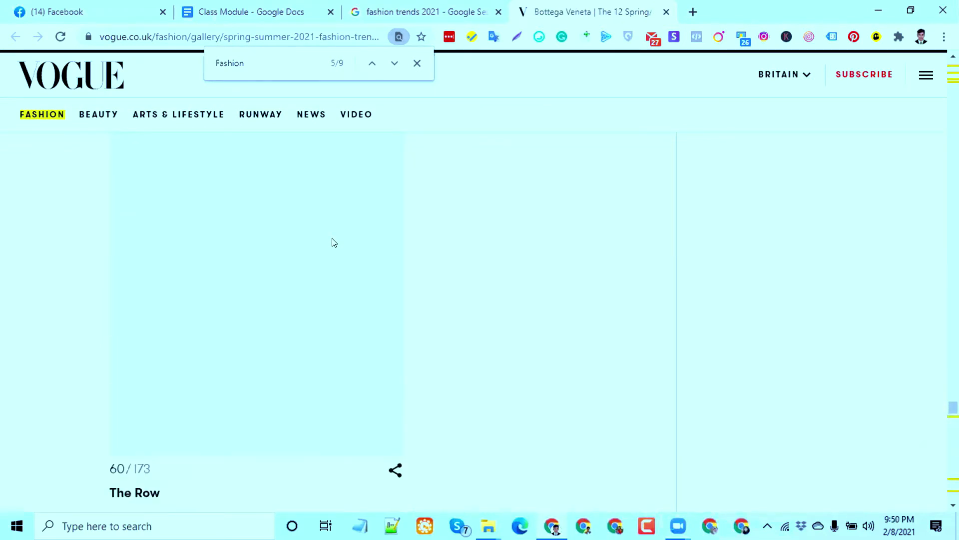
pyautogui.scroll(15, 334, 242)
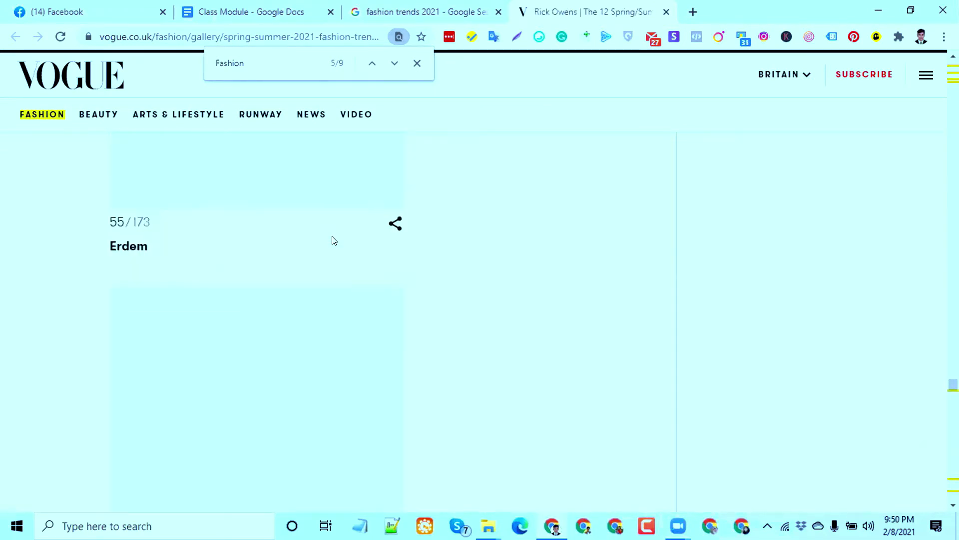
pyautogui.scroll(15, 334, 240)
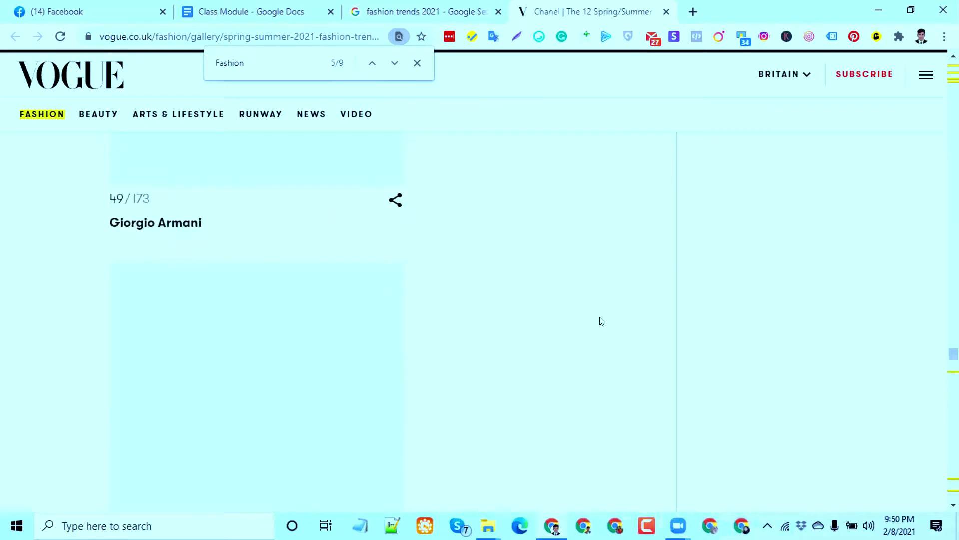
pyautogui.scroll(20, 333, 242)
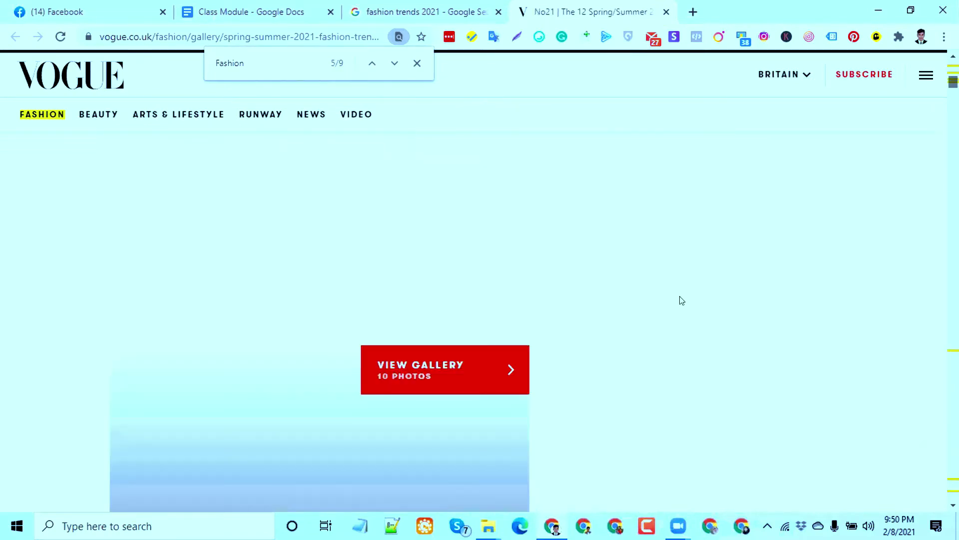
pyautogui.scroll(5, 274, 290)
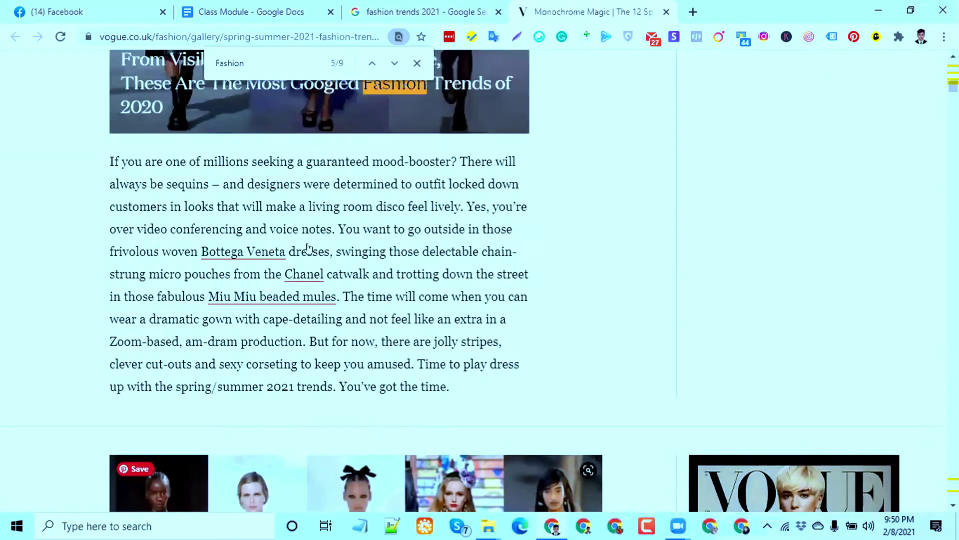
pyautogui.tripleClick(345, 229)
pyautogui.click(345, 229)
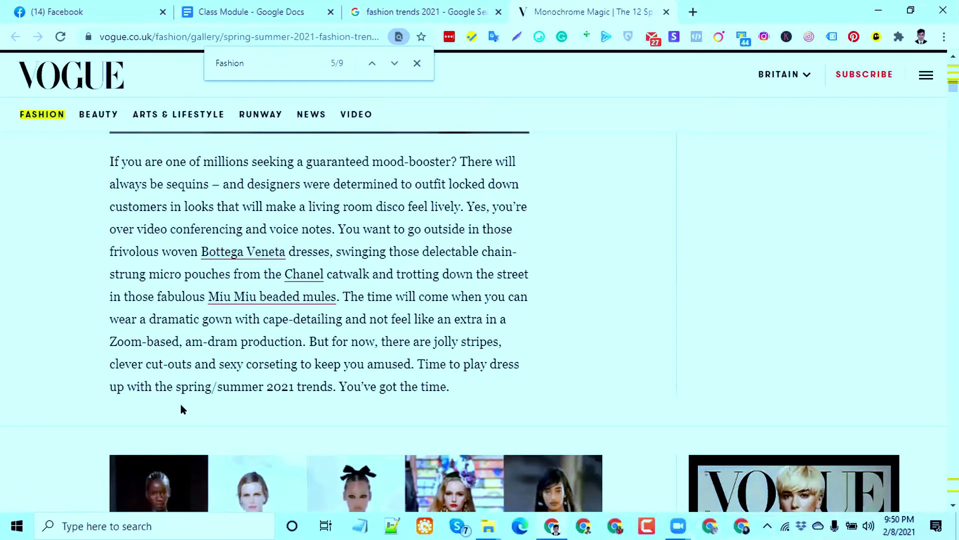
# Examine the "Monochrome Magic" caption for keyword use and switch to the Google results for comparison.
pyautogui.scroll(-3, 181, 404)
pyautogui.scroll(-10, 181, 404)
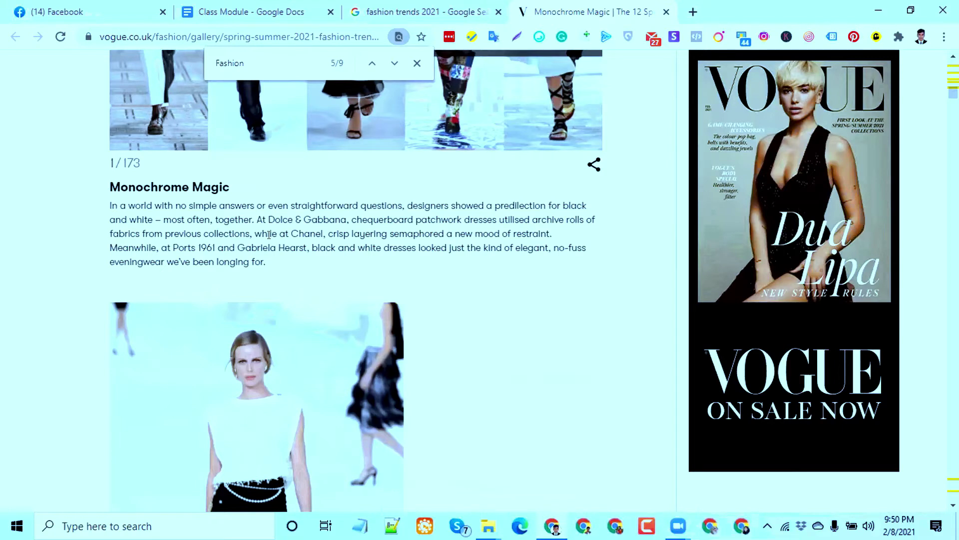
pyautogui.click(406, 11)
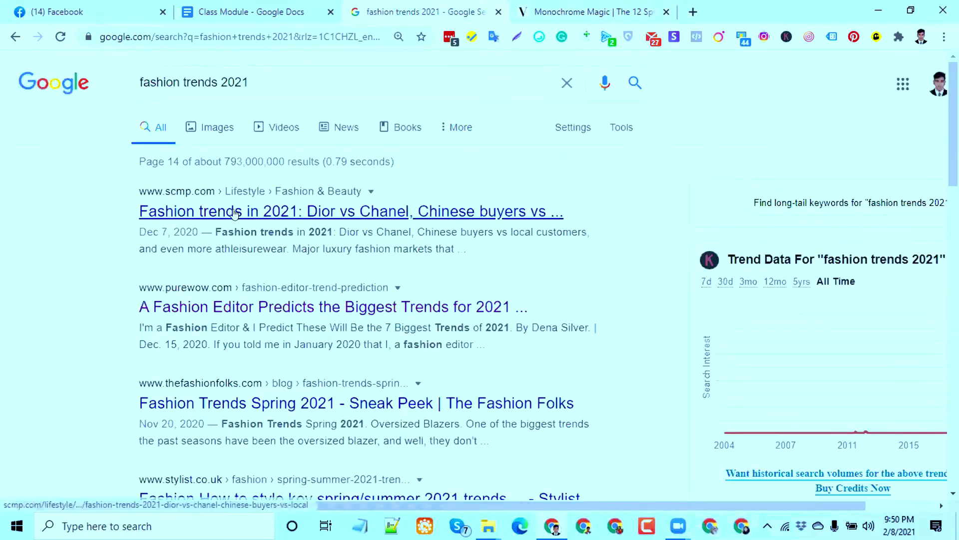
# Return to the Vogue article and examine its last introductory paragraph, highlighting the word "that".
pyautogui.click(522, 14)
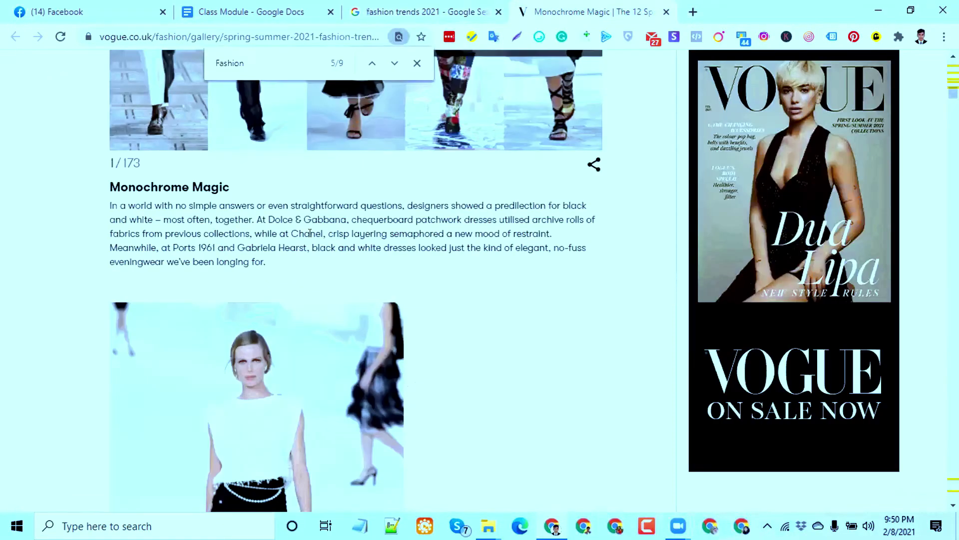
pyautogui.scroll(4, 310, 231)
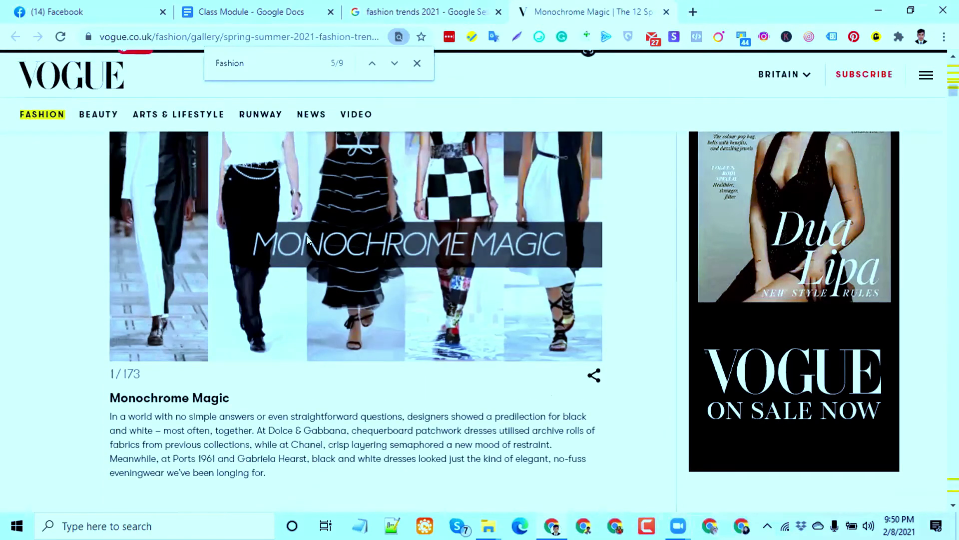
pyautogui.scroll(4, 307, 236)
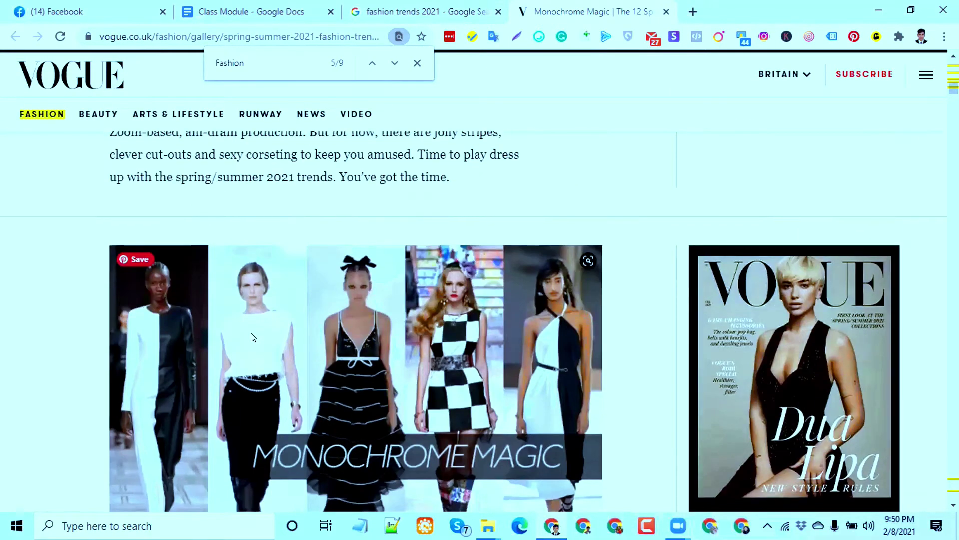
pyautogui.scroll(4, 253, 338)
pyautogui.doubleClick(228, 206)
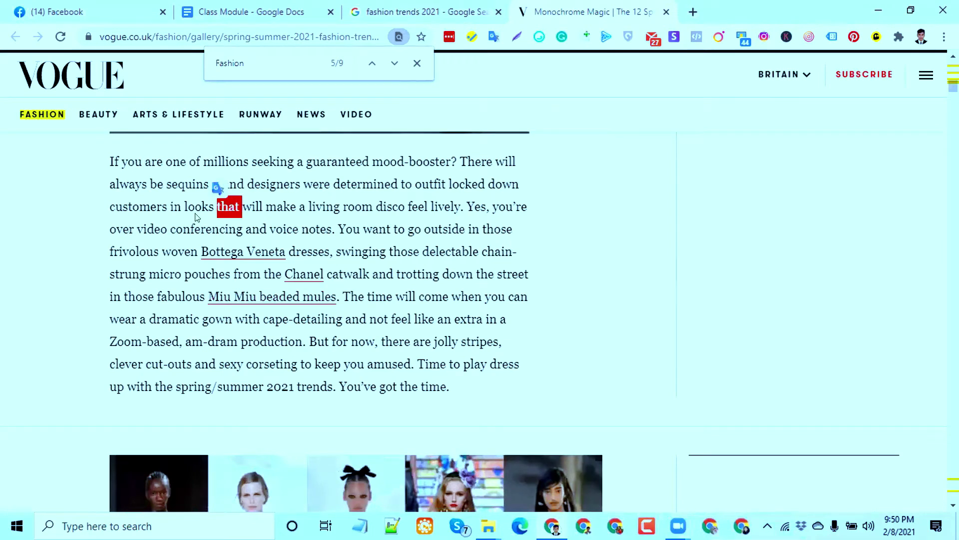
pyautogui.click(151, 214)
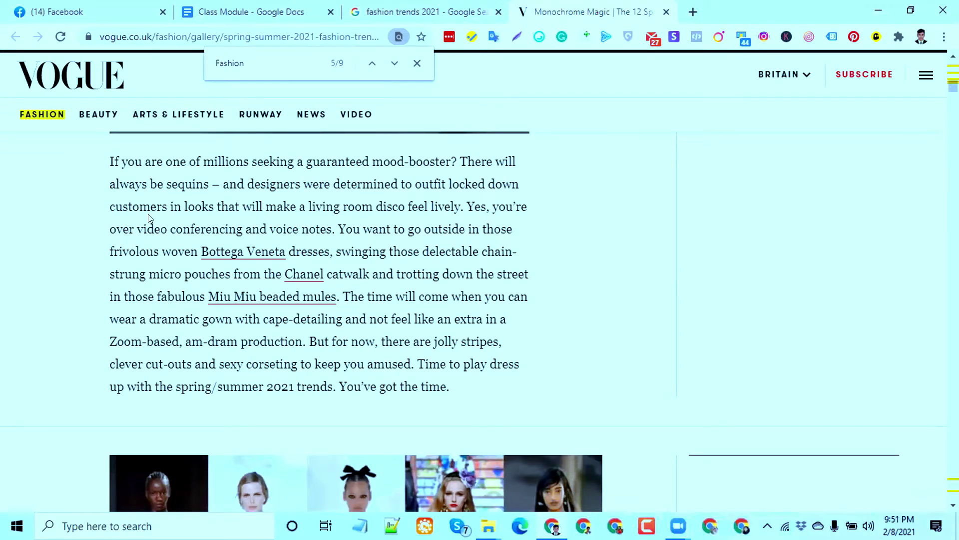
# Compare the keyword in the Google results with the Vogue article's text, ending on the article.
pyautogui.click(383, 19)
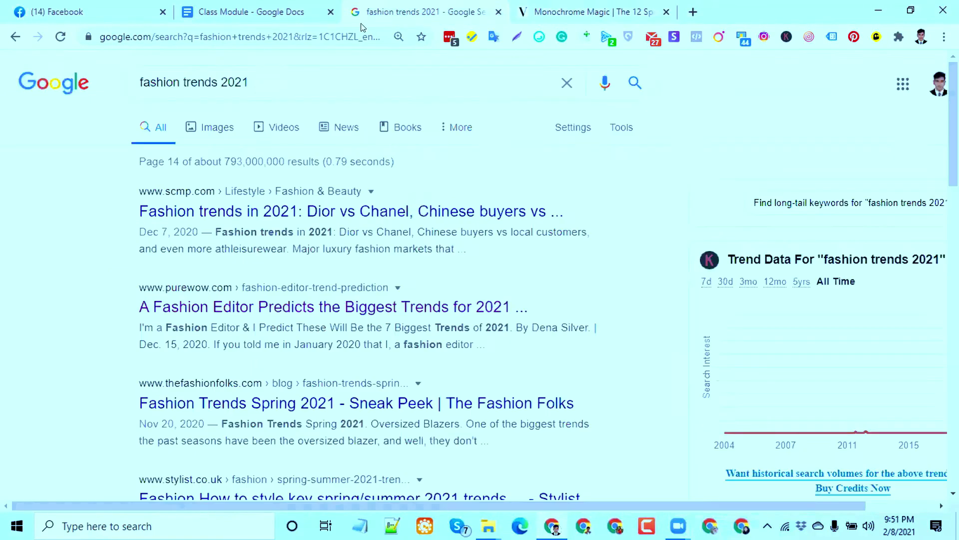
pyautogui.click(542, 10)
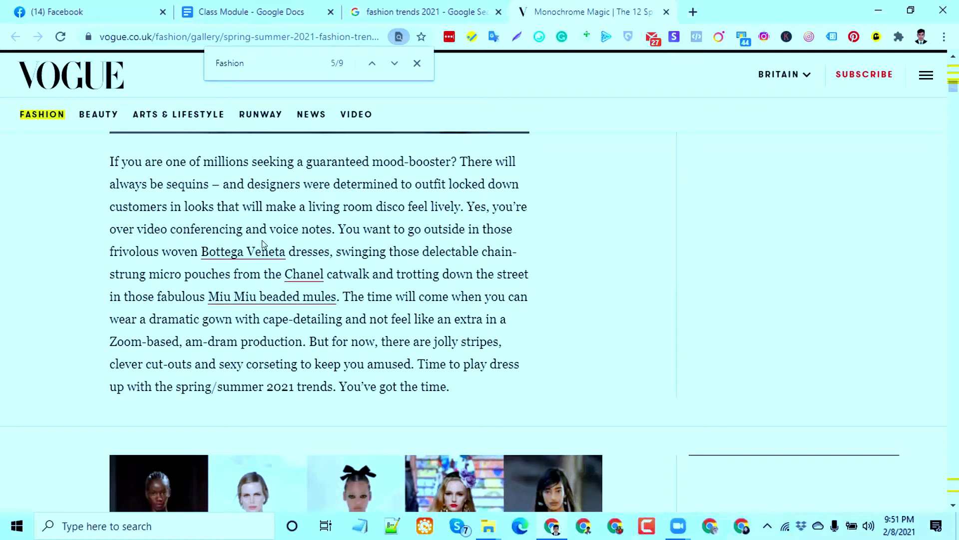
pyautogui.click(452, 8)
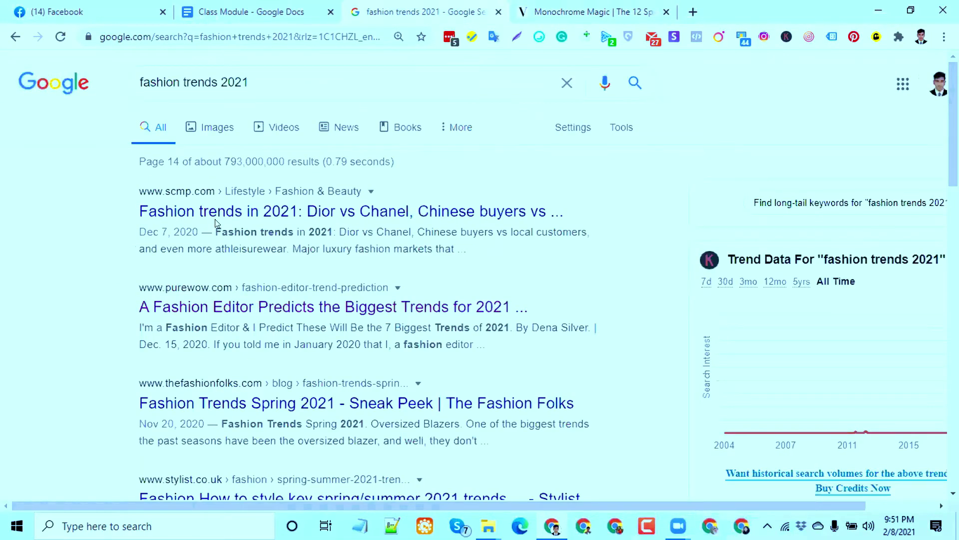
pyautogui.click(575, 10)
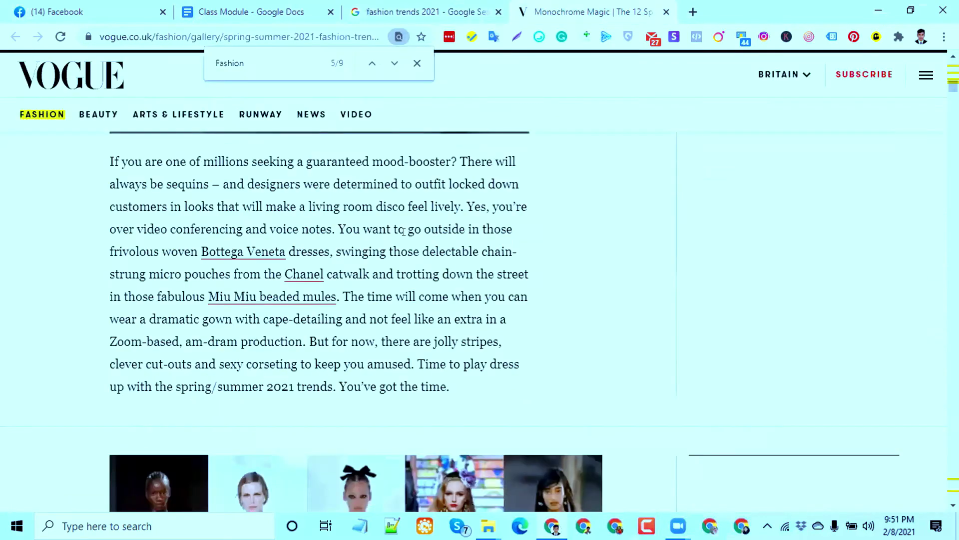
# Examine the last introductory paragraph of the Vogue article and the related 2020 fashion trends link above it for keyword use.
pyautogui.scroll(-1, 404, 240)
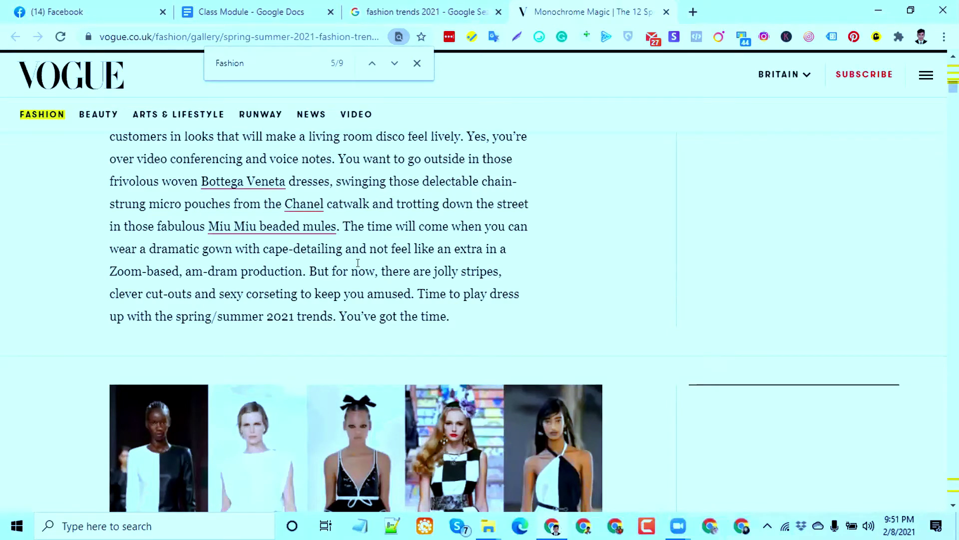
pyautogui.scroll(1, 357, 263)
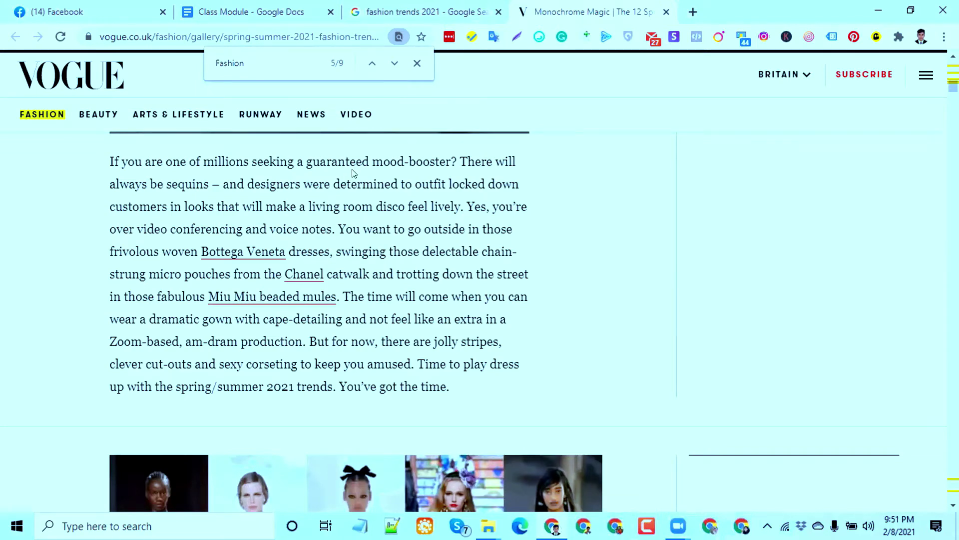
pyautogui.scroll(-2, 321, 176)
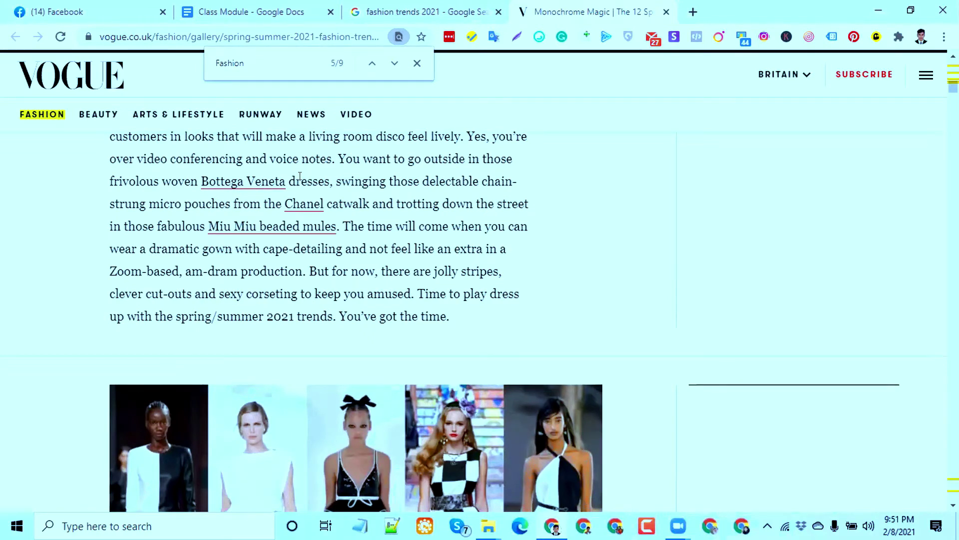
pyautogui.scroll(5, 298, 176)
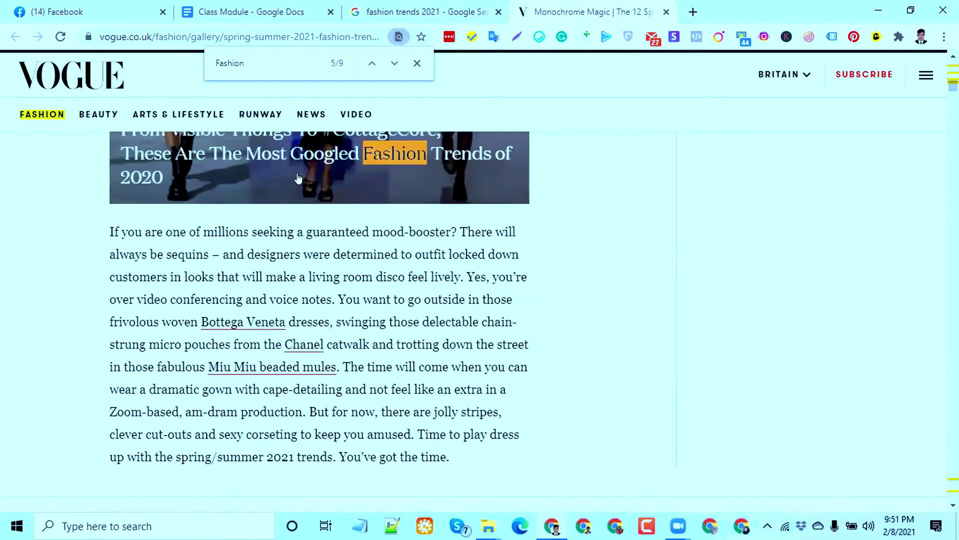
pyautogui.scroll(1, 500, 275)
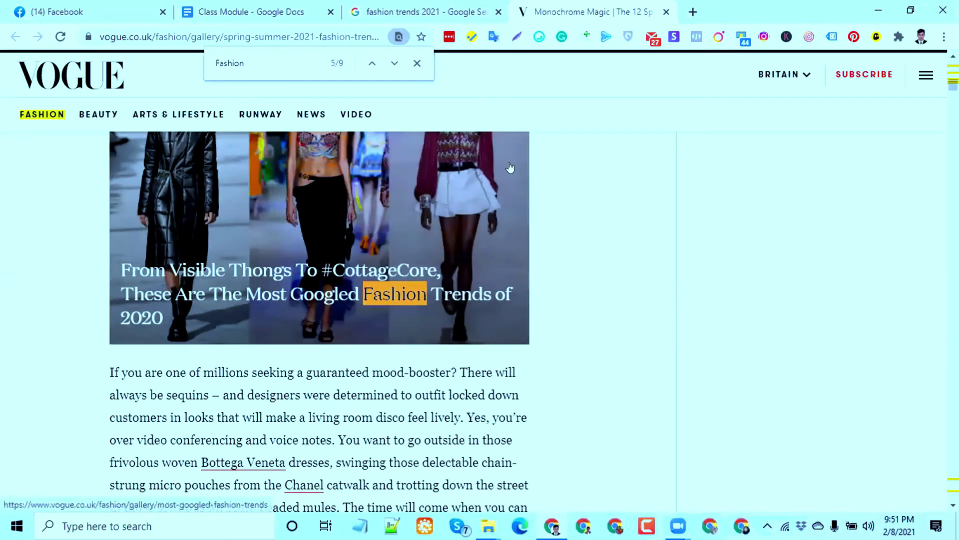
pyautogui.scroll(-3, 510, 167)
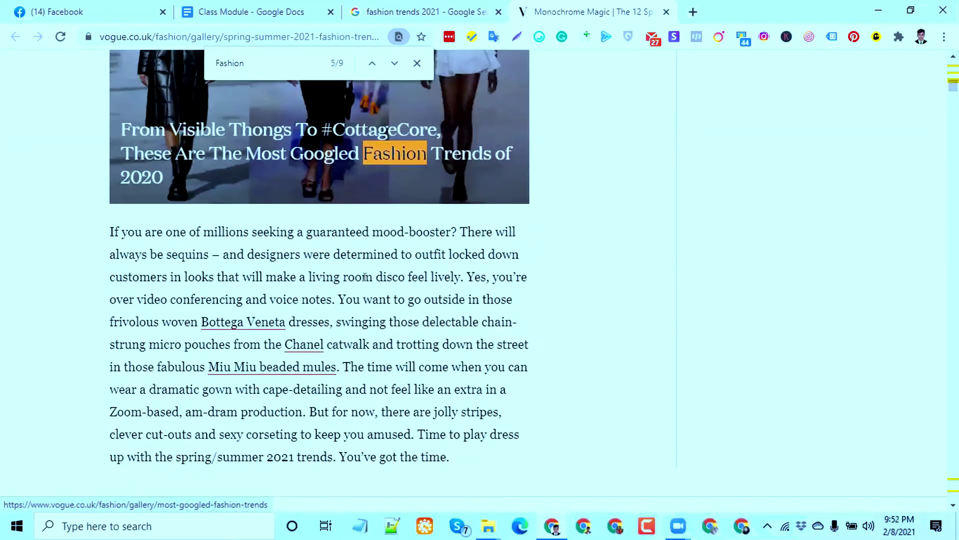
# Open the paragraph's "Bottega Veneta" link in a separate tab and highlight "bottega-veneta" in the linked page's address.
pyautogui.keyDown('ctrl'); pyautogui.click(218, 325); pyautogui.keyUp('ctrl')
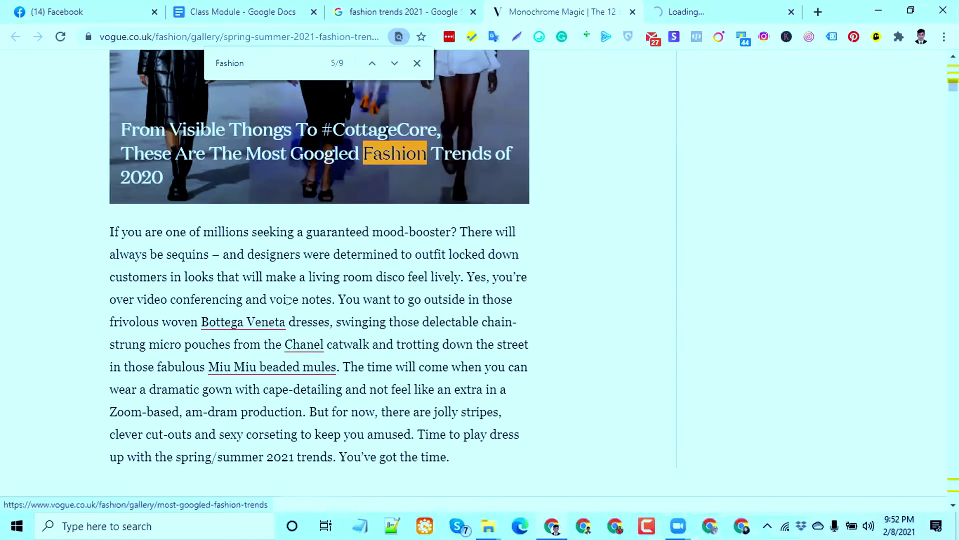
pyautogui.click(678, 14)
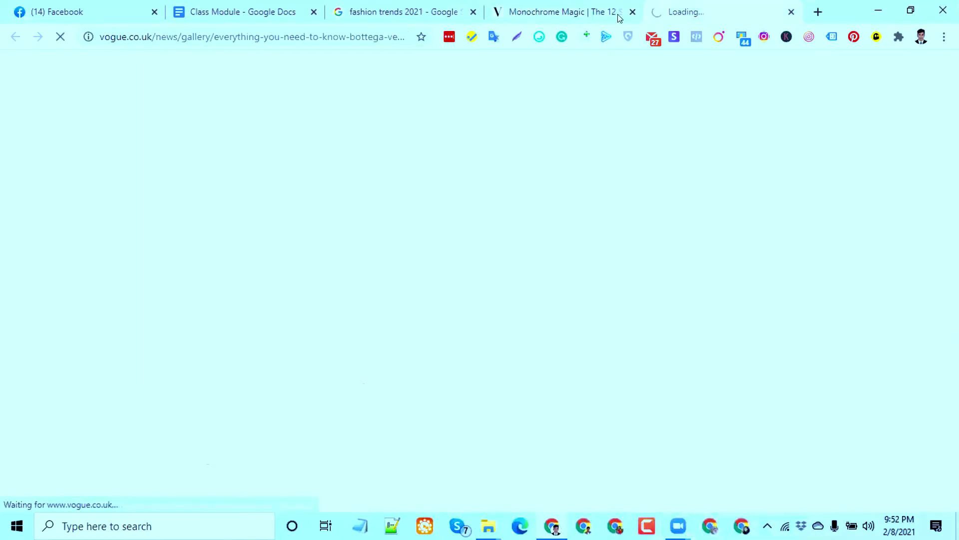
pyautogui.click(554, 8)
pyautogui.click(672, 6)
pyautogui.click(609, 8)
pyautogui.click(669, 11)
pyautogui.click(578, 12)
pyautogui.click(662, 10)
pyautogui.moveTo(351, 36); pyautogui.dragTo(408, 32)
# Compare the "Bottega Veneta" link in the Vogue article with the linked page, ending on the article's tab.
pyautogui.click(565, 6)
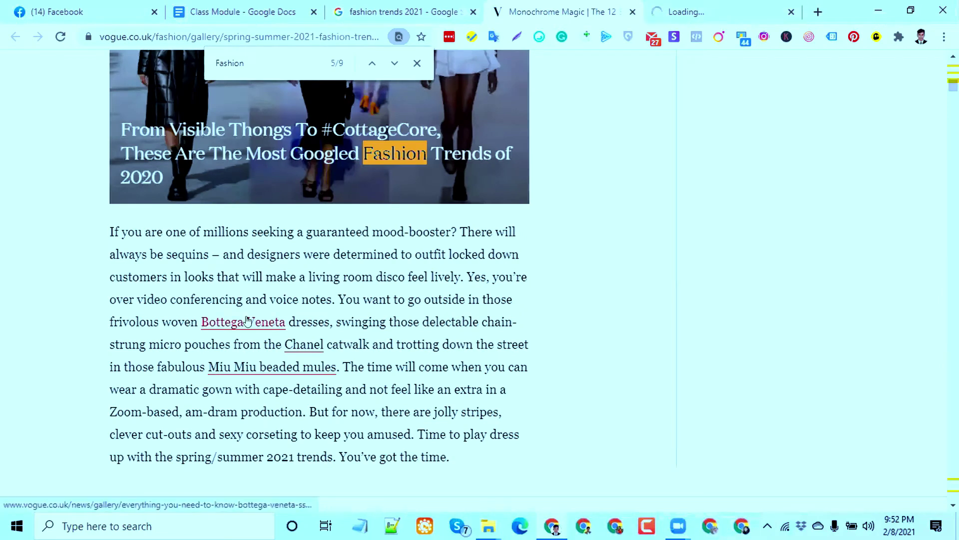
pyautogui.click(656, 16)
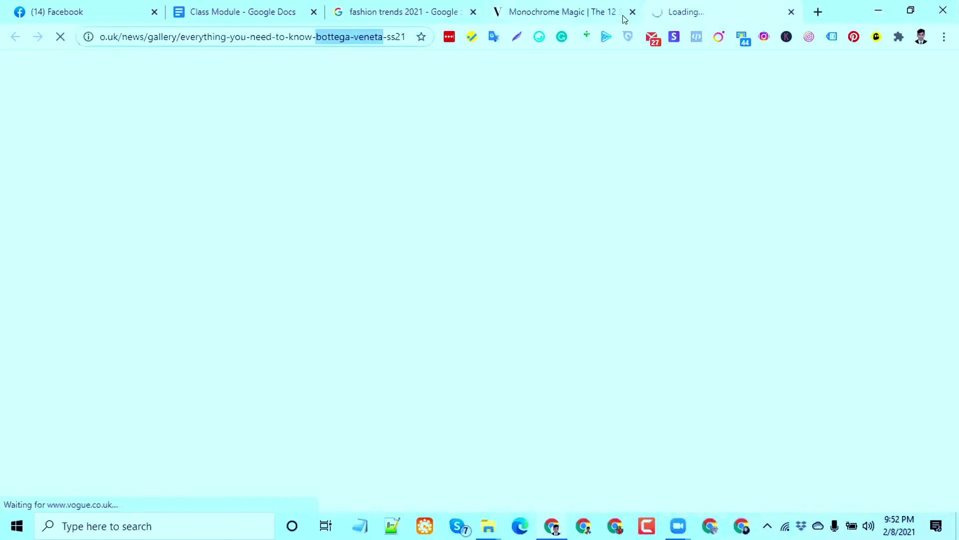
pyautogui.click(604, 16)
pyautogui.click(670, 10)
pyautogui.click(606, 11)
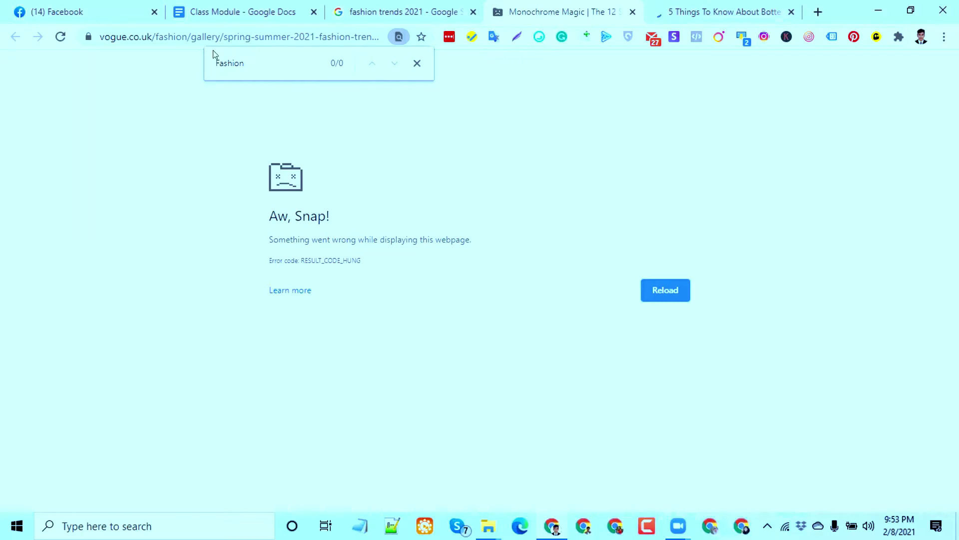
# Examine the linked Bottega Veneta article and go back to its headline, closing the crashed Vogue tab.
pyautogui.click(706, 7)
pyautogui.scroll(-4, 465, 202)
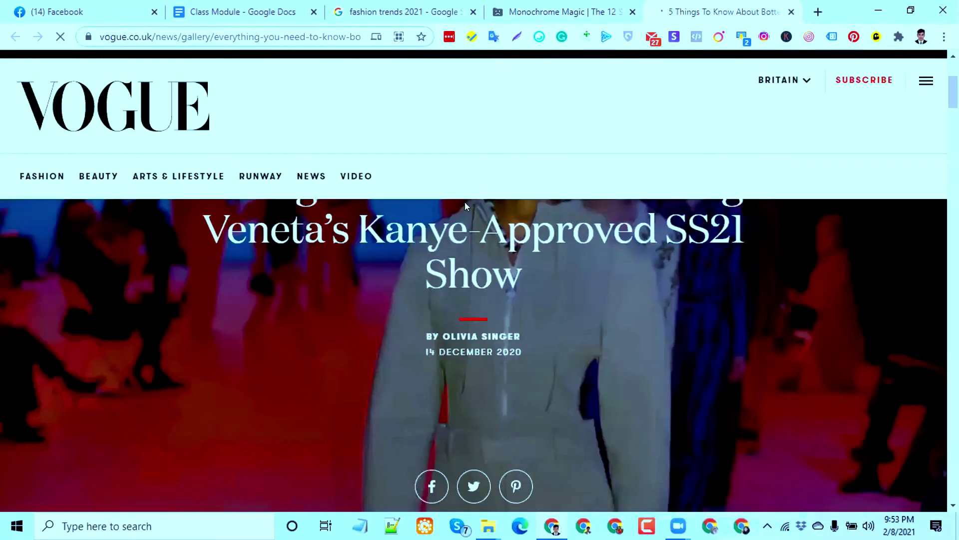
pyautogui.scroll(-10, 482, 251)
pyautogui.scroll(-5, 482, 251)
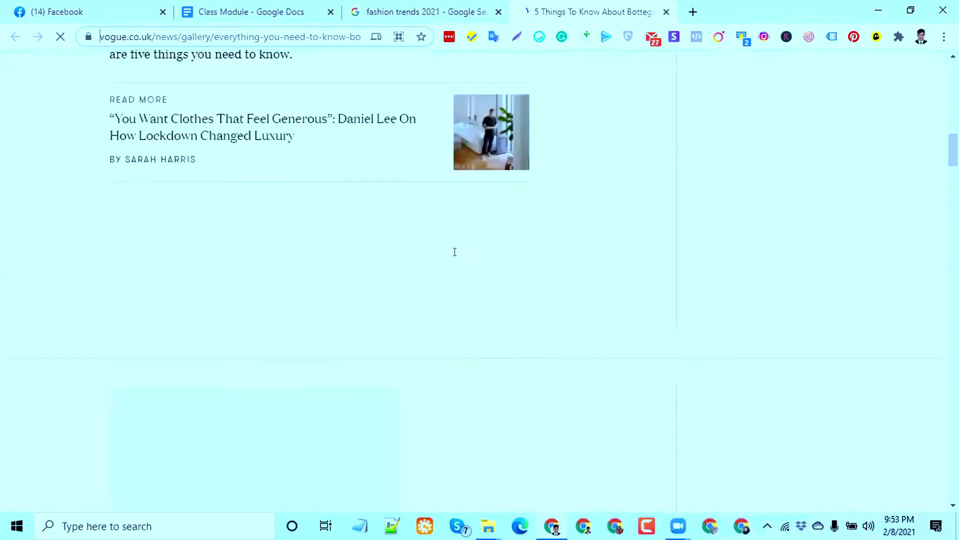
pyautogui.scroll(6, 336, 228)
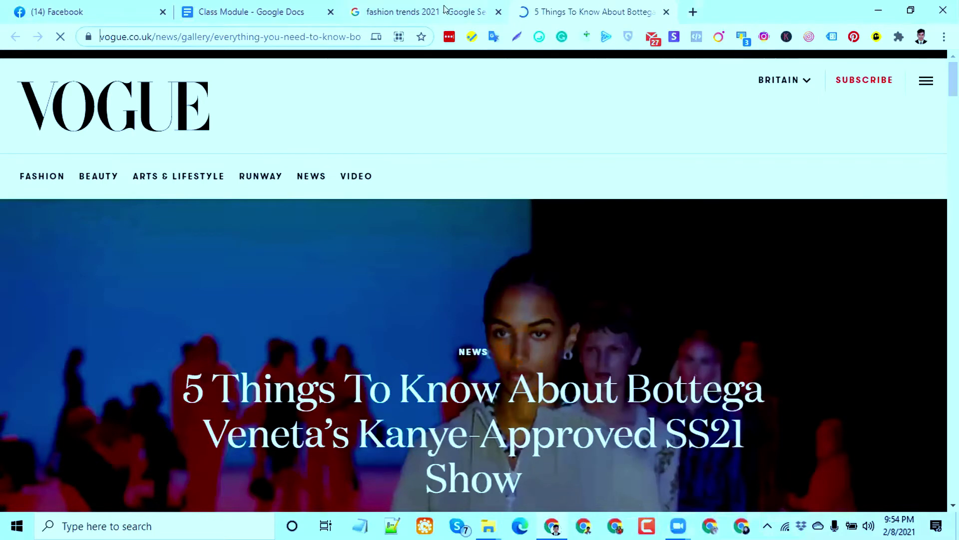
# Close the Bottega Veneta article and rerun the Google search for "fashion trends 2021" from the first results page.
pyautogui.click(507, 10)
pyautogui.middleClick(518, 10)
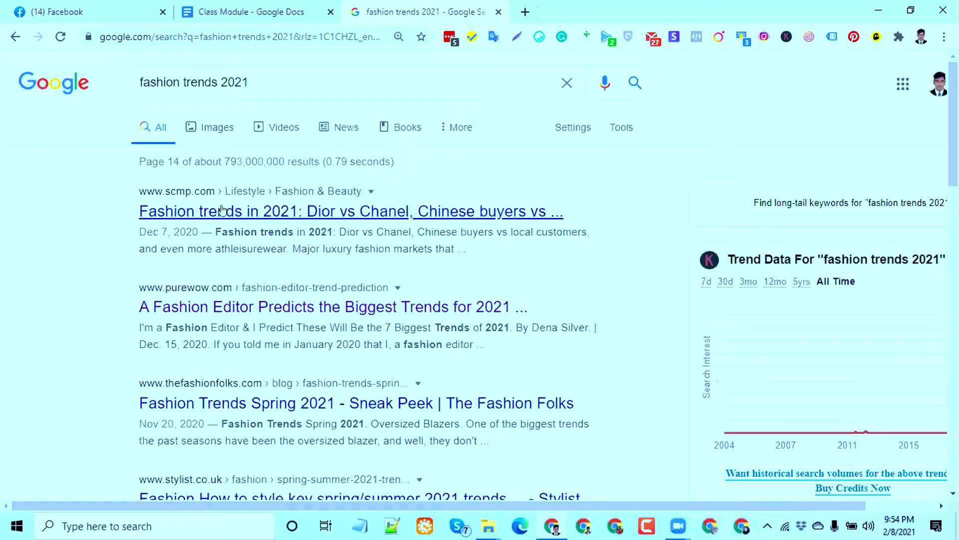
pyautogui.click(166, 82)
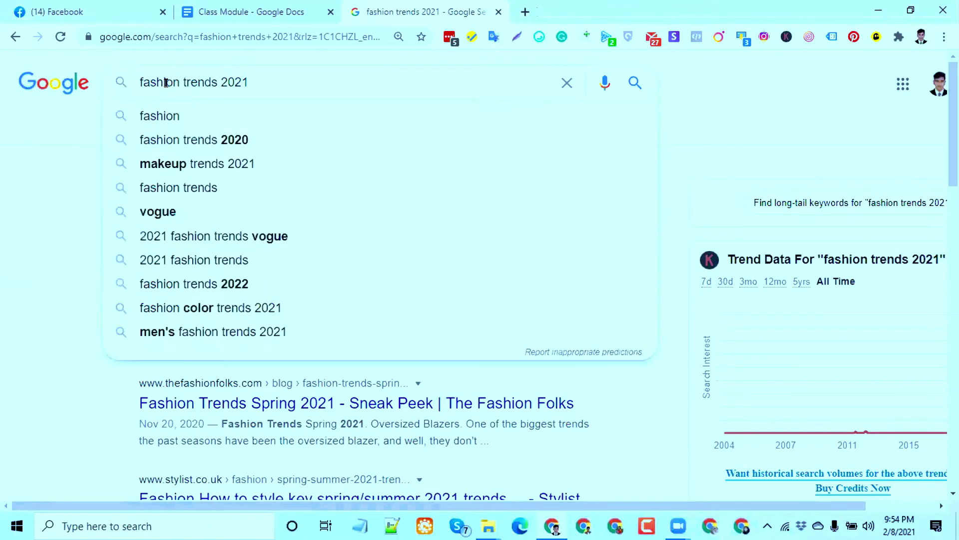
pyautogui.press('Return')
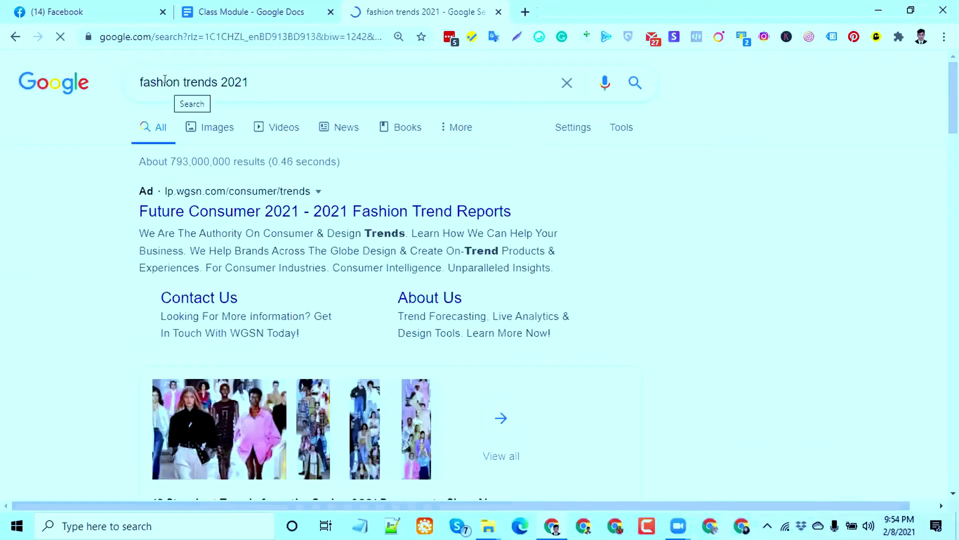
# Open the Vogue and TheTrendSpotter search results in separate tabs.
pyautogui.scroll(-10, 243, 255)
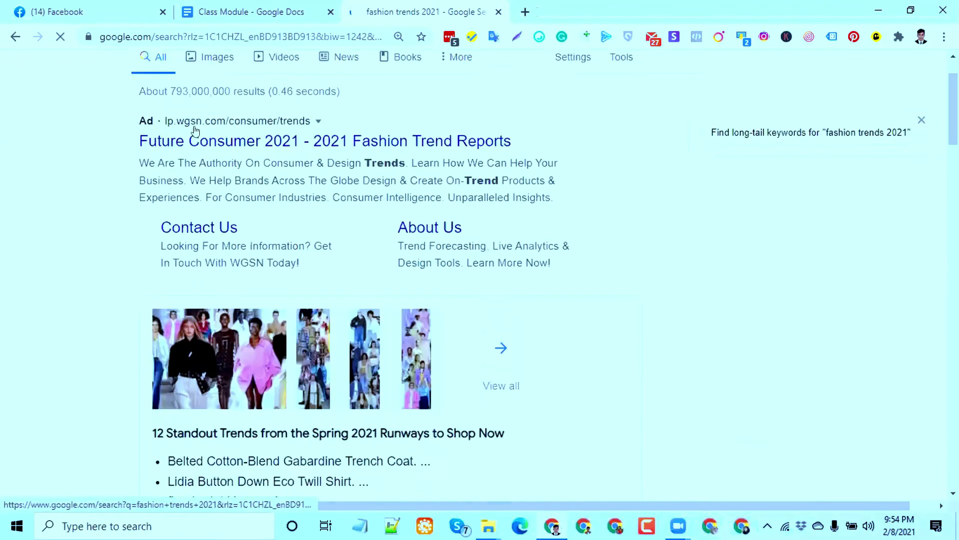
pyautogui.scroll(-4, 243, 241)
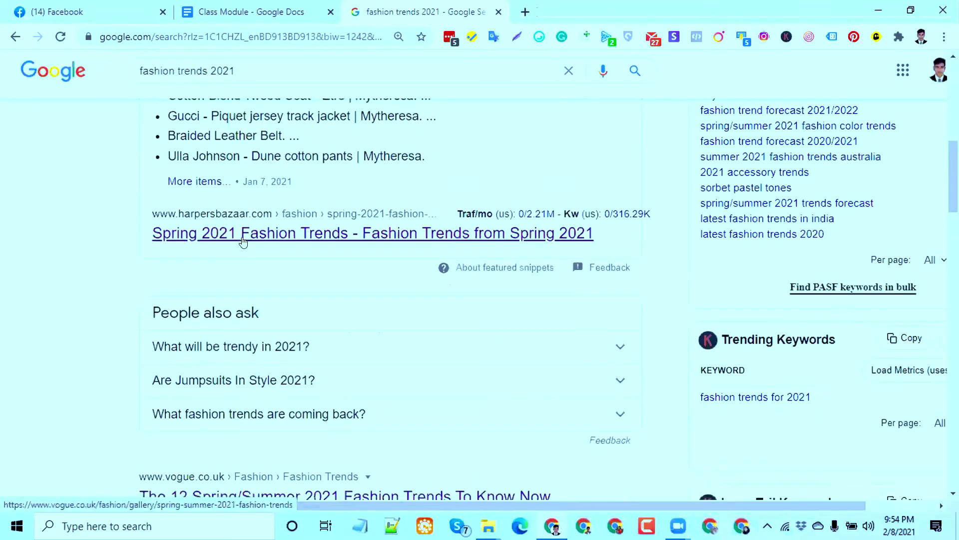
pyautogui.middleClick(256, 216)
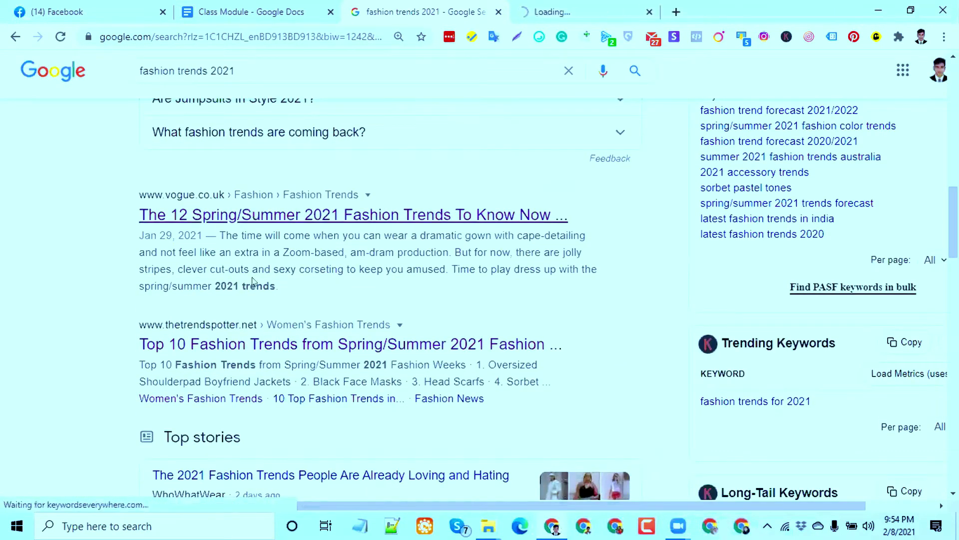
pyautogui.middleClick(253, 343)
# Close the loading Vogue tab and highlight the headline of TheTrendSpotter's article.
pyautogui.click(518, 11)
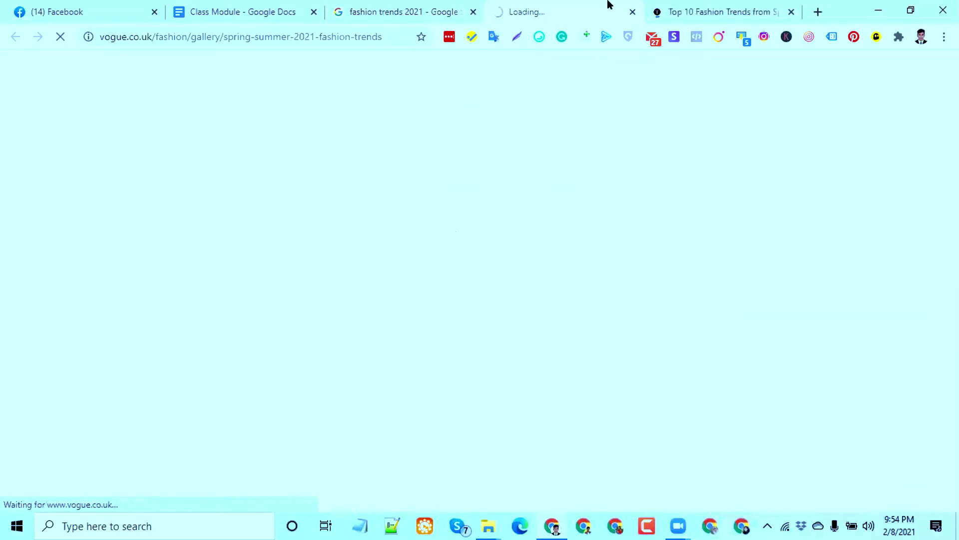
pyautogui.middleClick(566, 9)
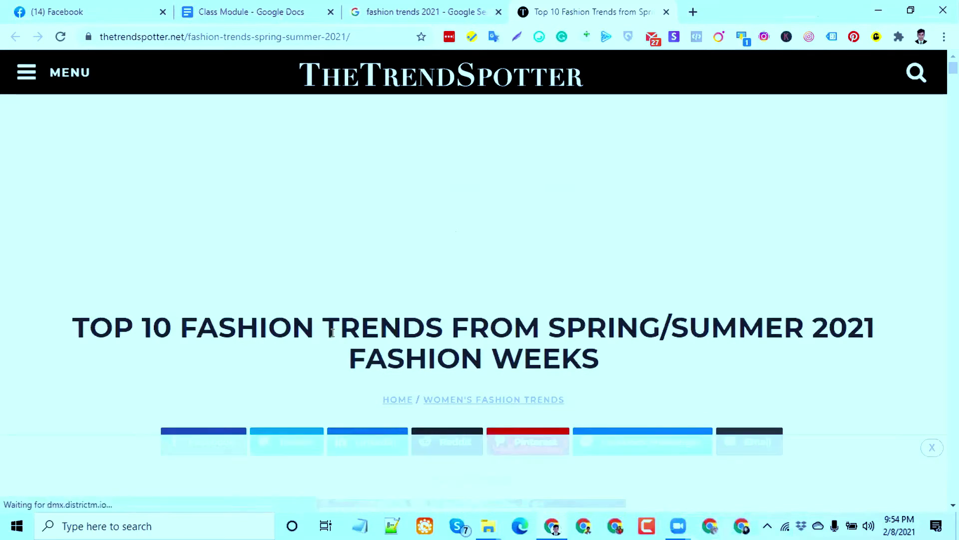
pyautogui.tripleClick(332, 333)
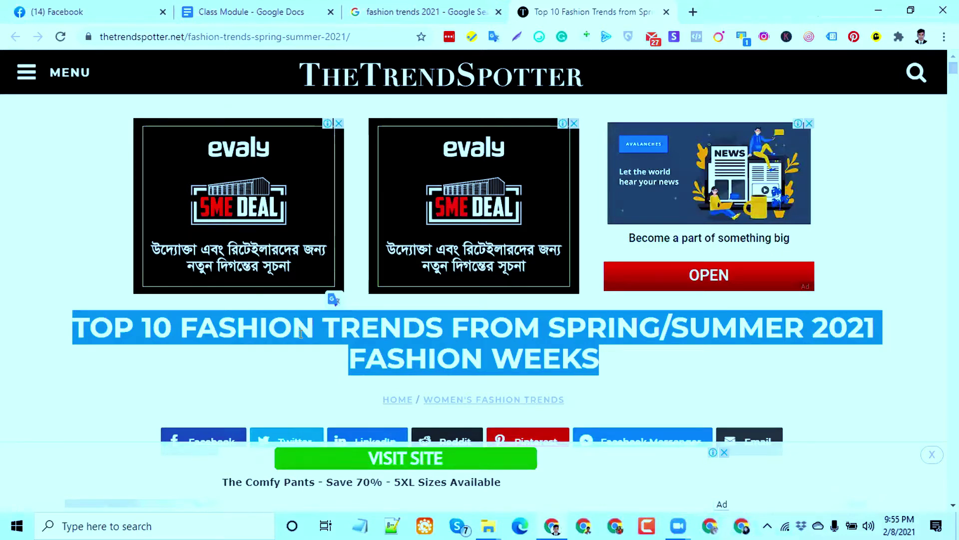
# Return to the start of the Google results and outline the WGSN ad and its "Ad" label with red rectangles.
pyautogui.click(372, 19)
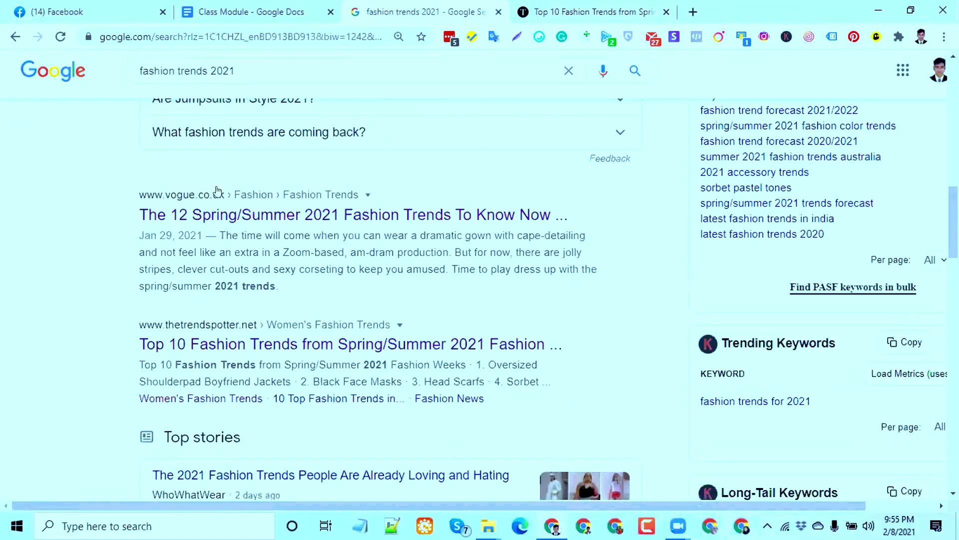
pyautogui.scroll(10, 214, 192)
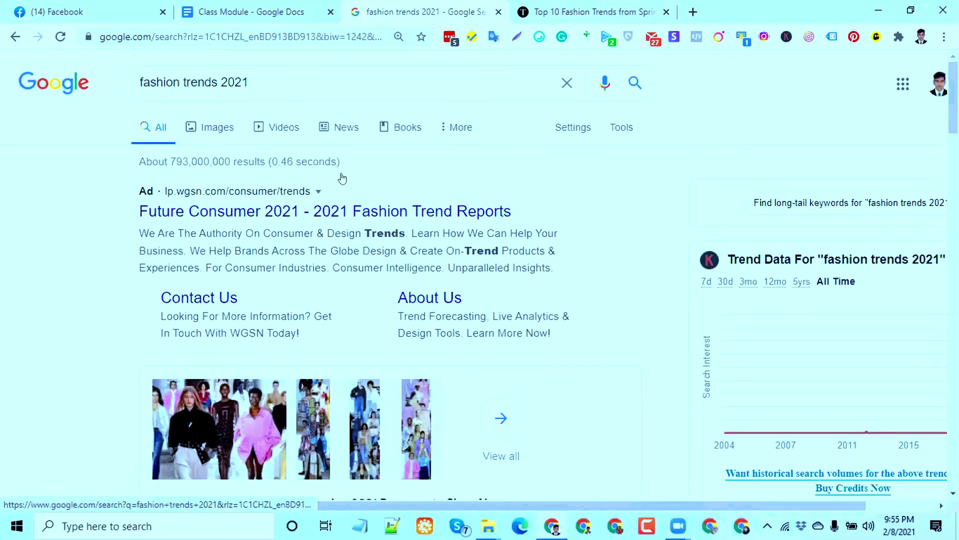
pyautogui.moveTo(136, 179); pyautogui.dragTo(437, 250)
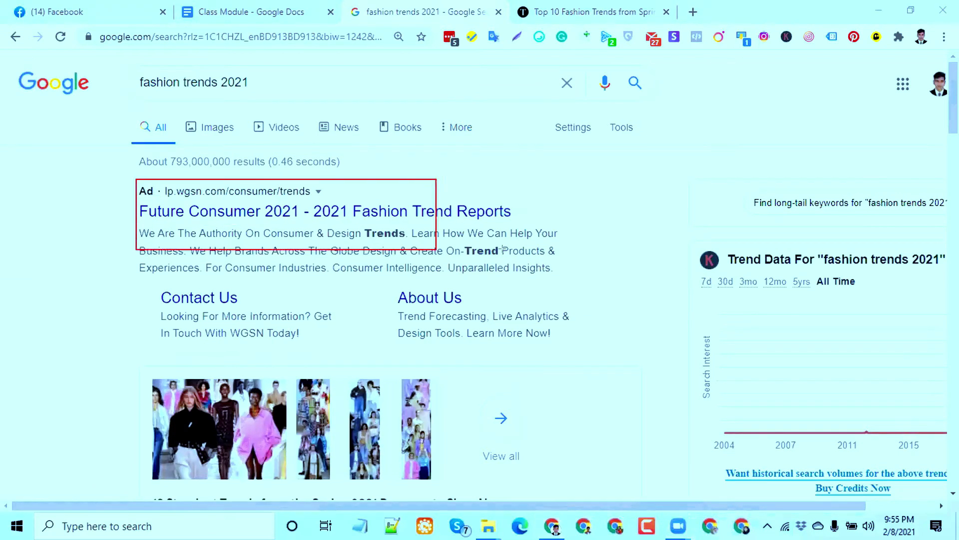
pyautogui.moveTo(503, 248); pyautogui.dragTo(564, 276)
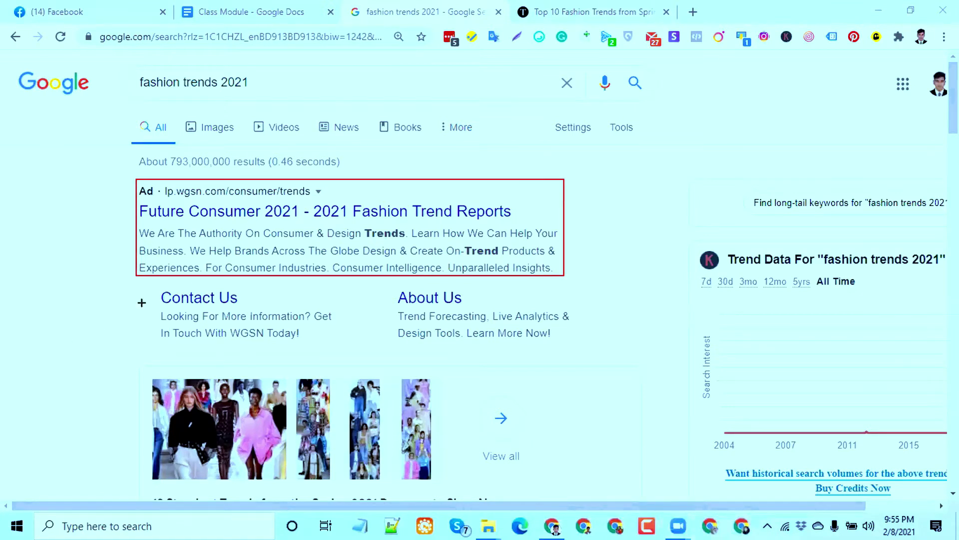
pyautogui.moveTo(136, 186); pyautogui.dragTo(156, 197)
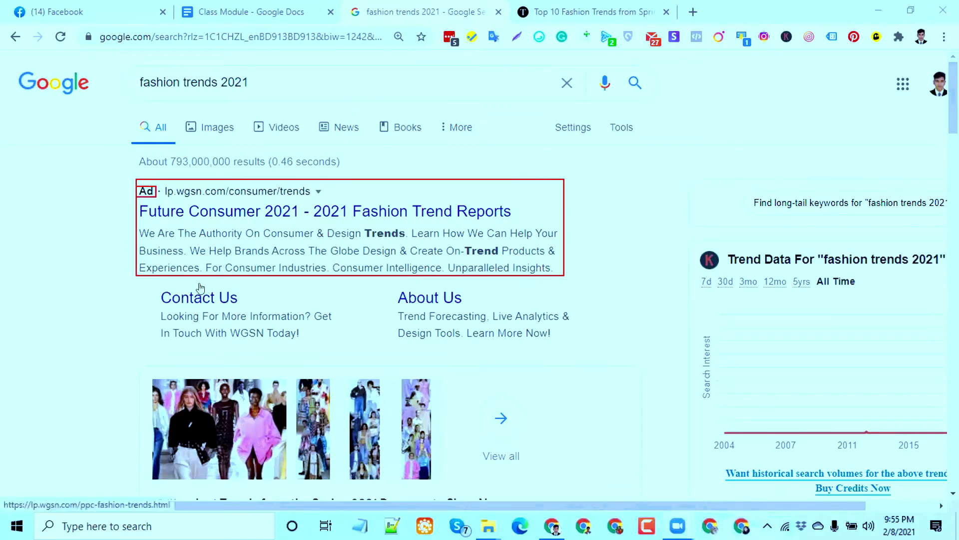
# Examine the organic results down to the related searches and return to the outlined WGSN ad for comparison.
pyautogui.scroll(-8, 200, 288)
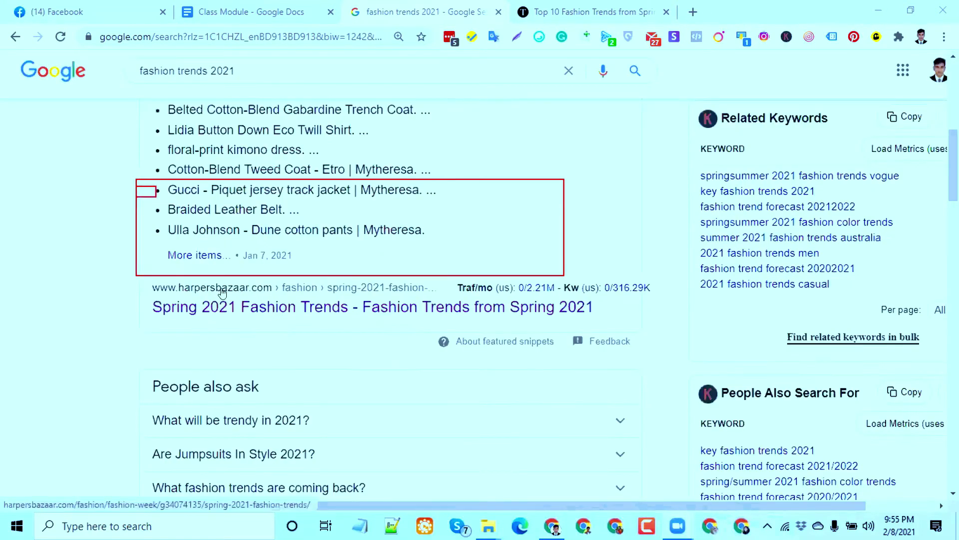
pyautogui.scroll(-4, 222, 292)
pyautogui.scroll(-9, 191, 330)
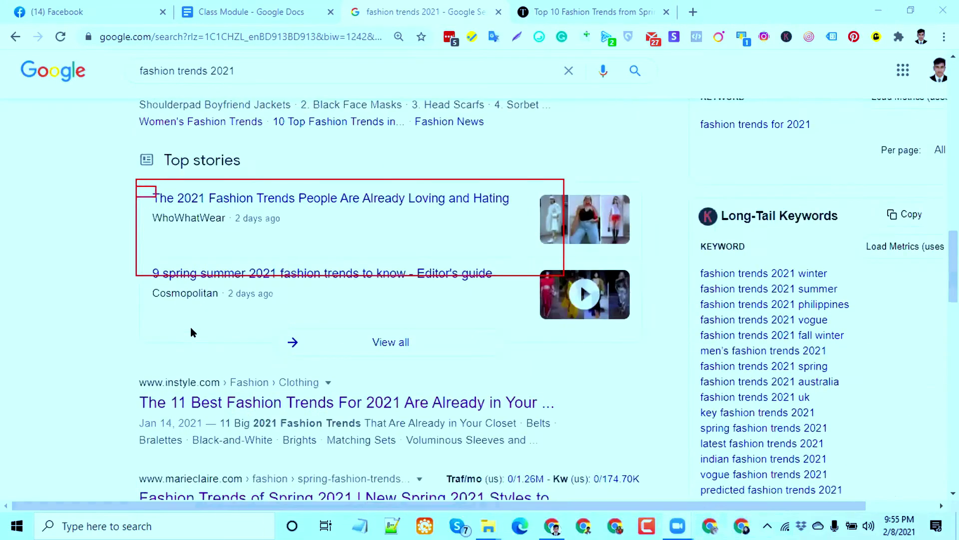
pyautogui.scroll(-7, 191, 328)
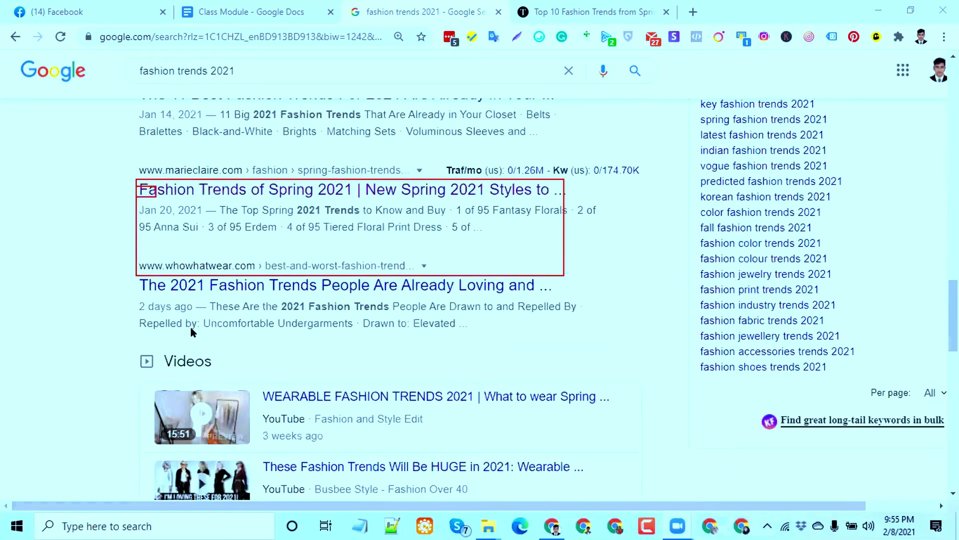
pyautogui.scroll(-9, 191, 329)
pyautogui.scroll(-6, 191, 331)
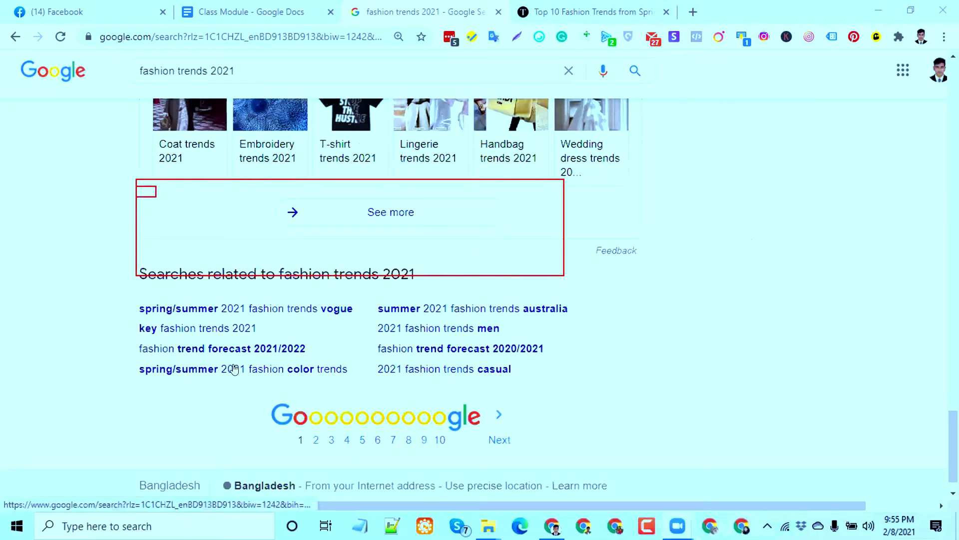
pyautogui.scroll(15, 233, 369)
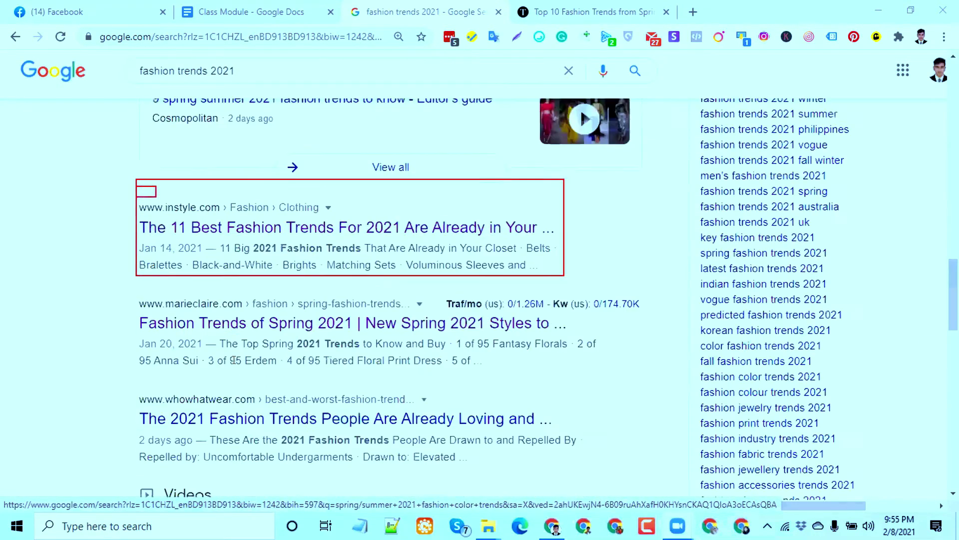
pyautogui.scroll(15, 234, 360)
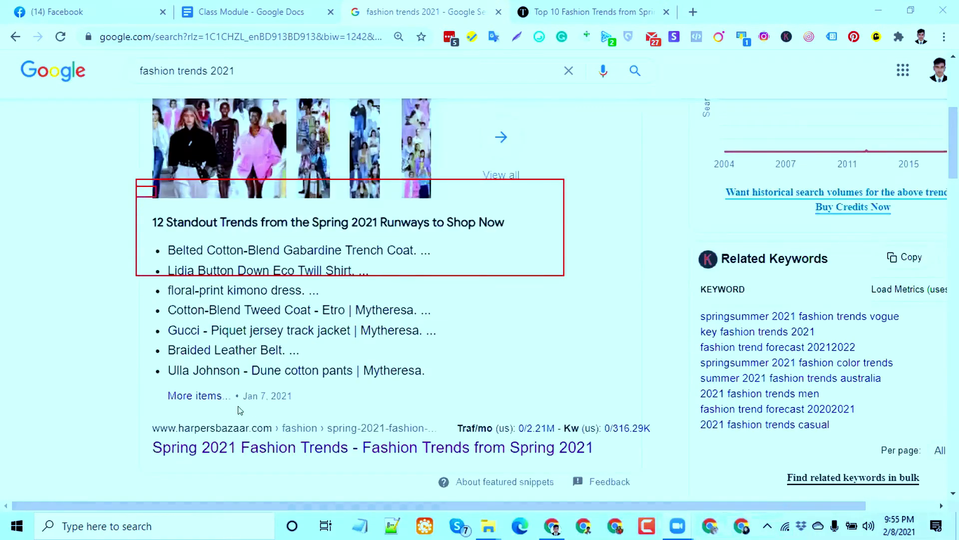
pyautogui.scroll(5, 196, 437)
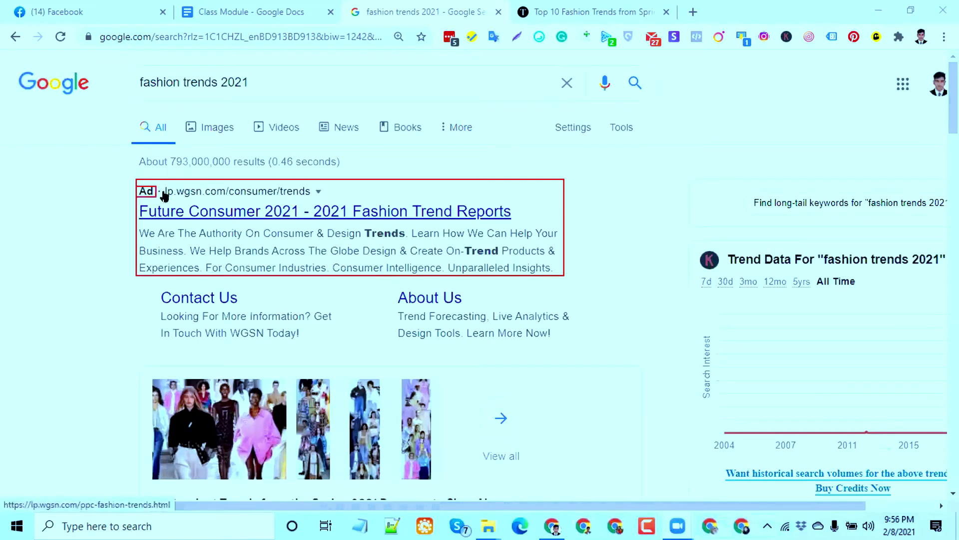
# Open canva.com in a new tab, erase the two red rectangles left on screen, and close that tab.
pyautogui.click(689, 13)
pyautogui.write('ca')
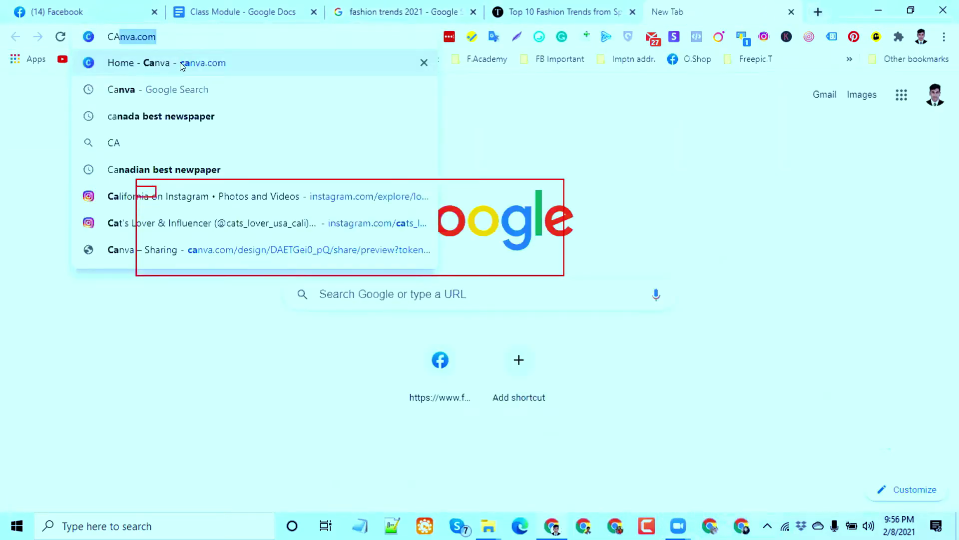
pyautogui.press('Return')
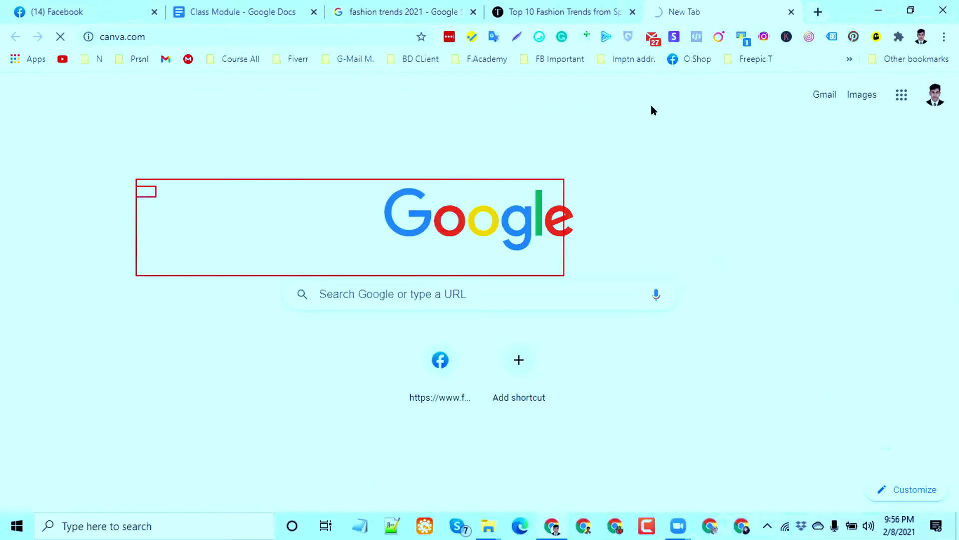
pyautogui.click(395, 178)
pyautogui.click(137, 187)
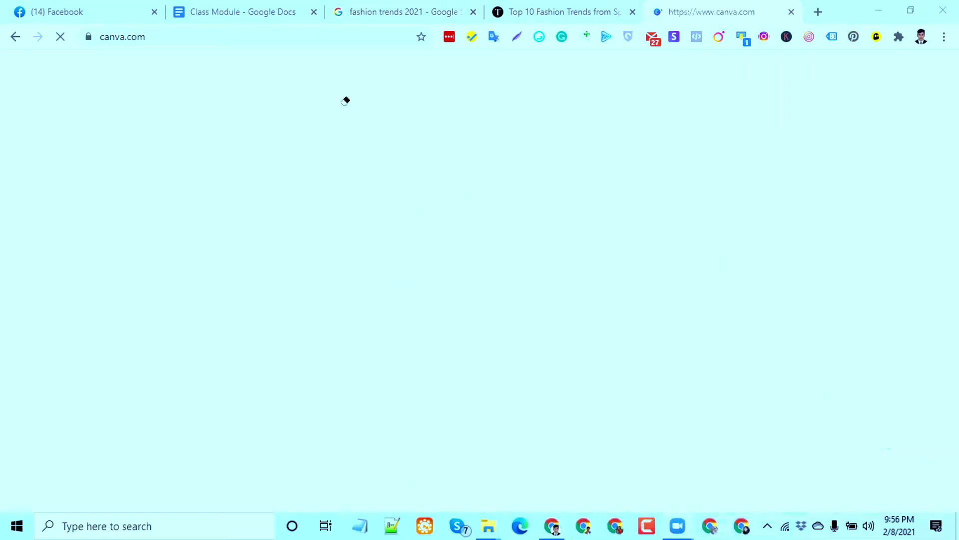
pyautogui.hotkey('ctrl', 'w')
# Run a Google search for "canva" in a new tab.
pyautogui.click(693, 12)
pyautogui.write('can')
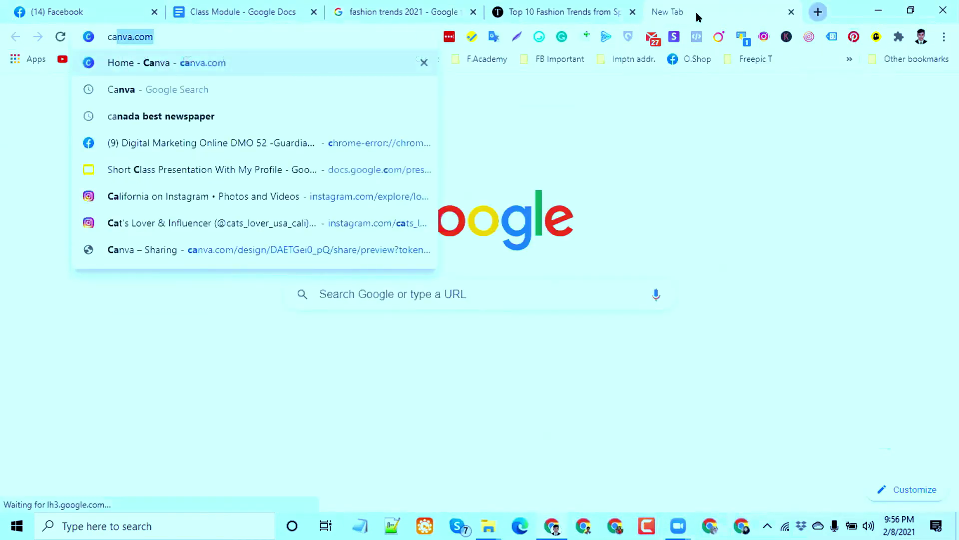
pyautogui.write('va.co')
pyautogui.press('BackSpace')
pyautogui.press('BackSpace')
pyautogui.press('BackSpace')
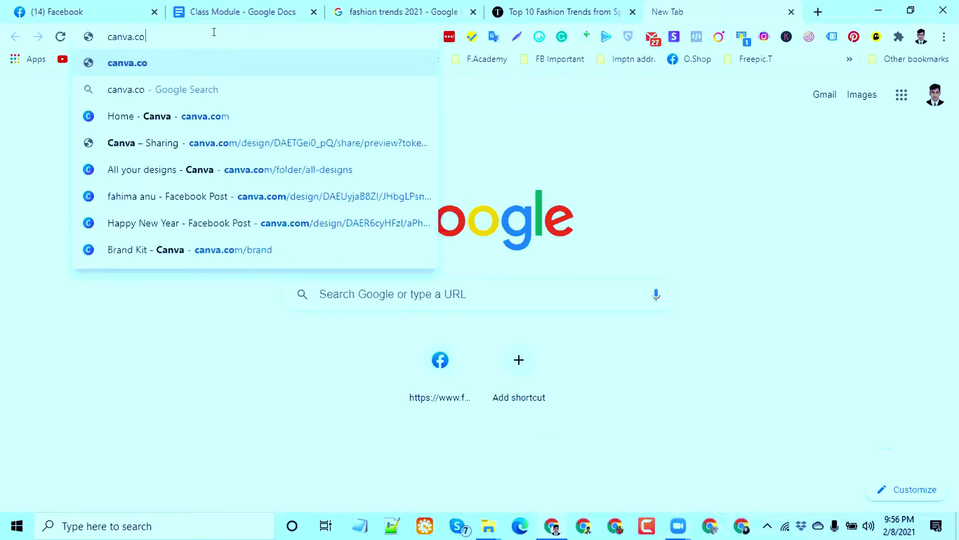
pyautogui.press('BackSpace')
pyautogui.press('Return')
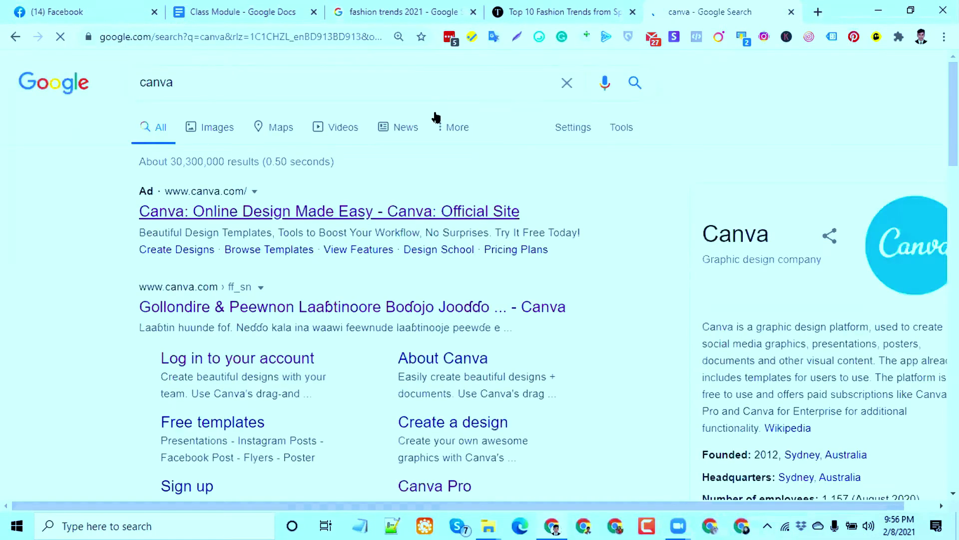
# Outline the Canva ad, the first organic result and their address lines with red rectangles for comparison, and erase the outlines.
pyautogui.moveTo(130, 176)
pyautogui.mouseDown()
pyautogui.moveTo(175, 195)
pyautogui.moveTo(275, 198)
pyautogui.mouseUp()
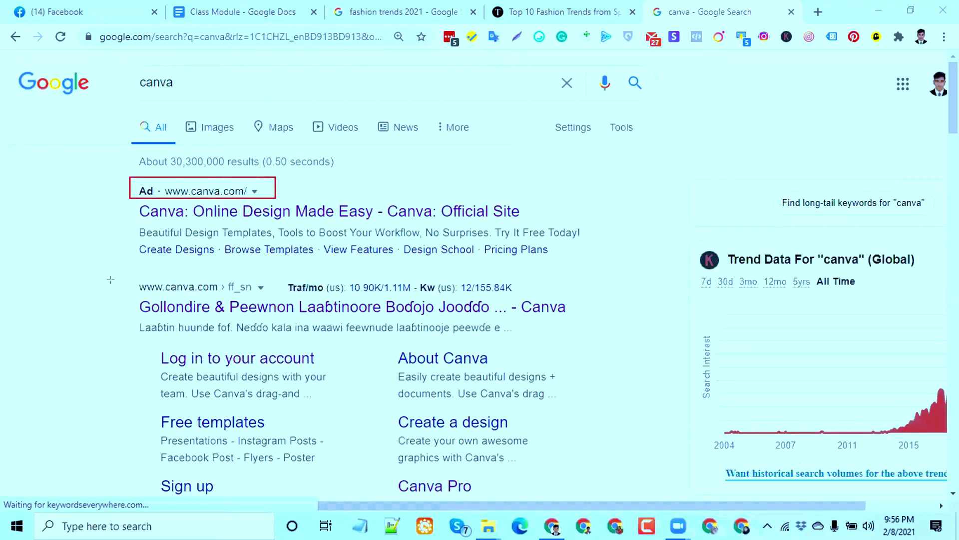
pyautogui.moveTo(119, 274); pyautogui.dragTo(622, 363)
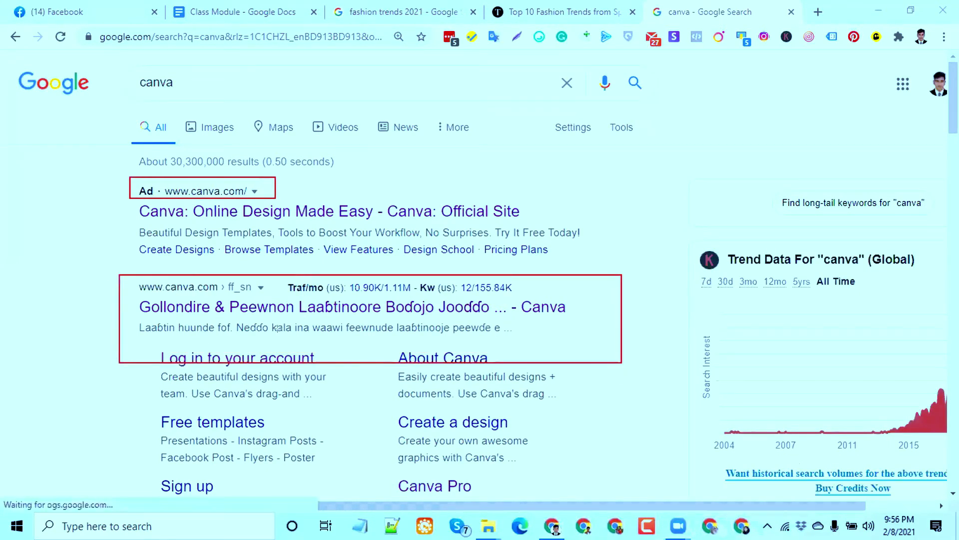
pyautogui.moveTo(131, 281); pyautogui.dragTo(267, 298)
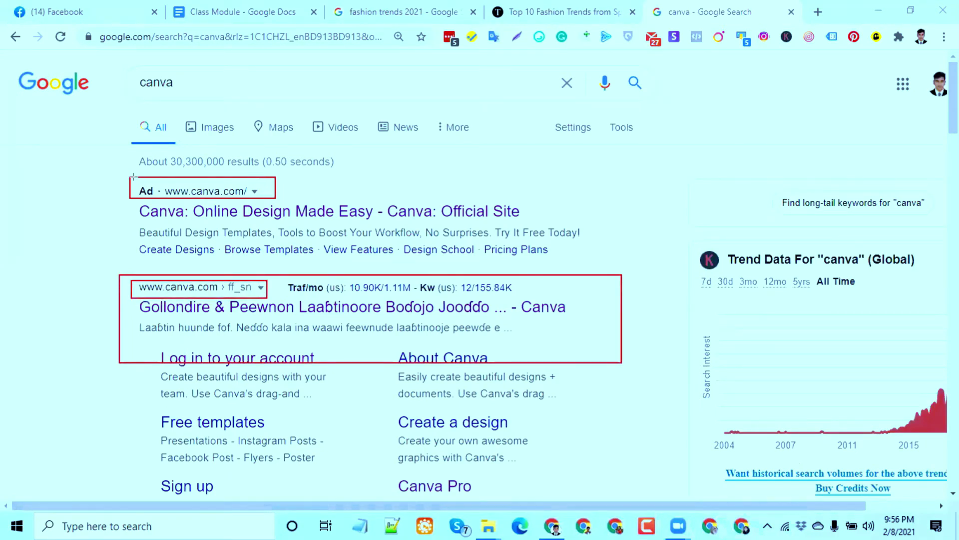
pyautogui.moveTo(130, 182); pyautogui.dragTo(581, 258)
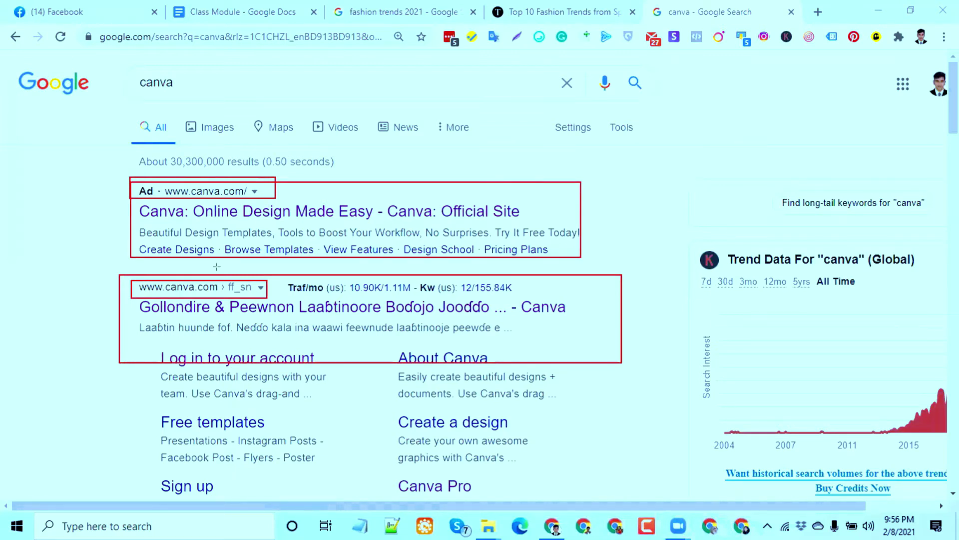
pyautogui.moveTo(125, 272)
pyautogui.mouseDown()
pyautogui.moveTo(171, 311)
pyautogui.moveTo(641, 374)
pyautogui.mouseUp()
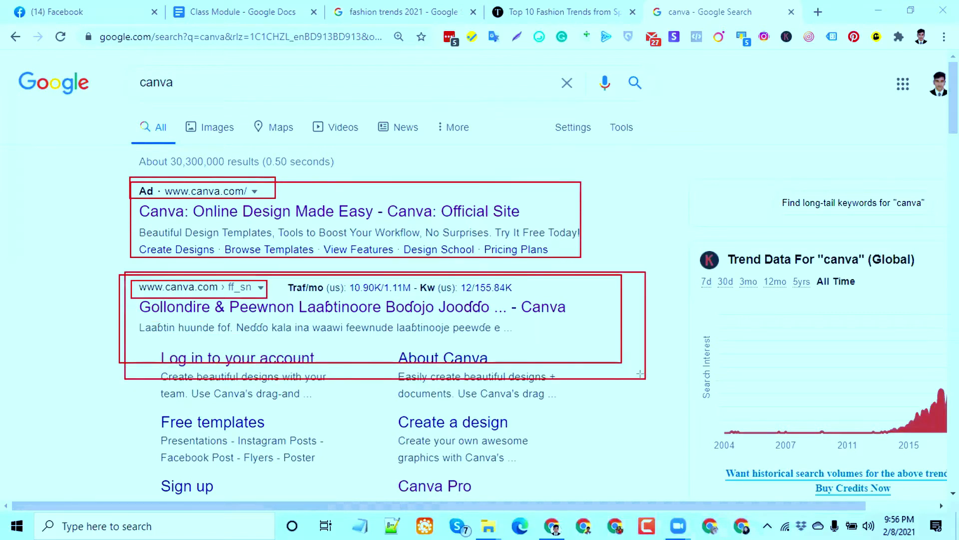
pyautogui.click(616, 102)
pyautogui.moveTo(202, 172)
pyautogui.mouseDown()
pyautogui.moveTo(200, 308)
pyautogui.moveTo(233, 374)
pyautogui.mouseUp()
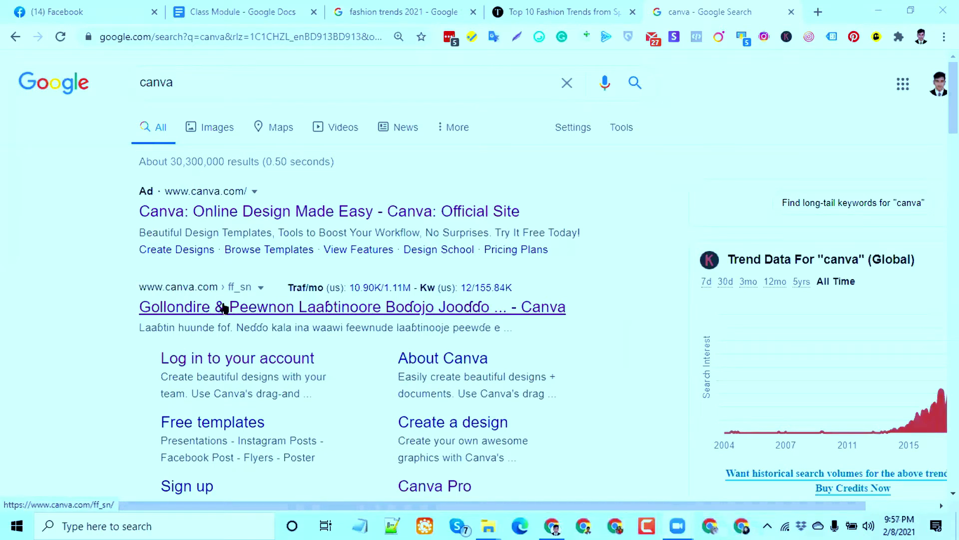
# Open the Canva ad in a separate tab and return to the "canva" search results.
pyautogui.middleClick(223, 212)
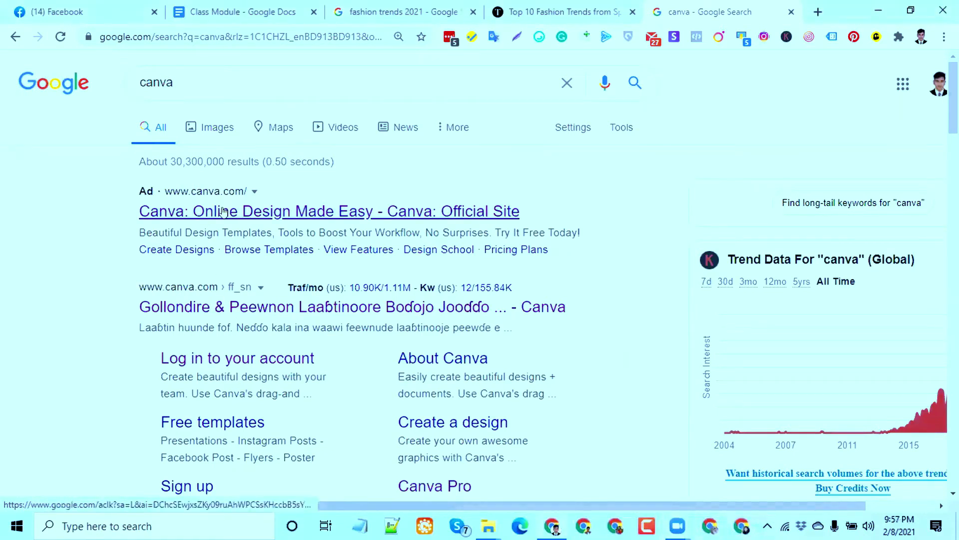
pyautogui.click(720, 13)
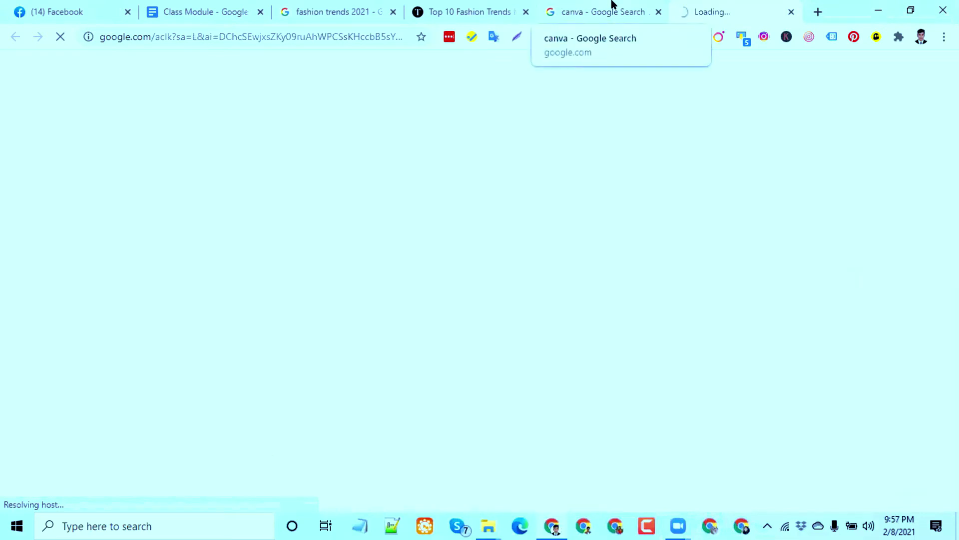
pyautogui.click(612, 4)
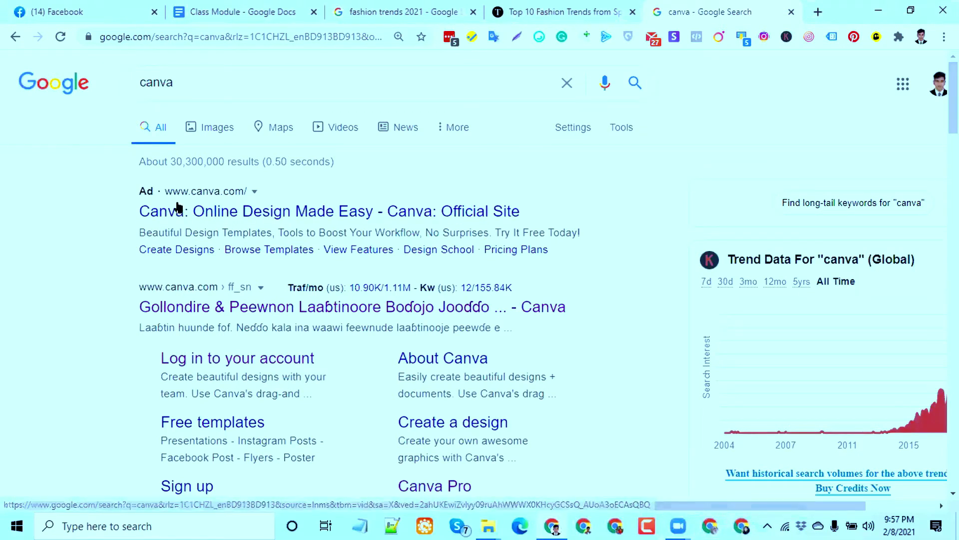
# Run a Google search for "Online design" in a new tab, correcting the misspelled second word of the query.
pyautogui.click(812, 11)
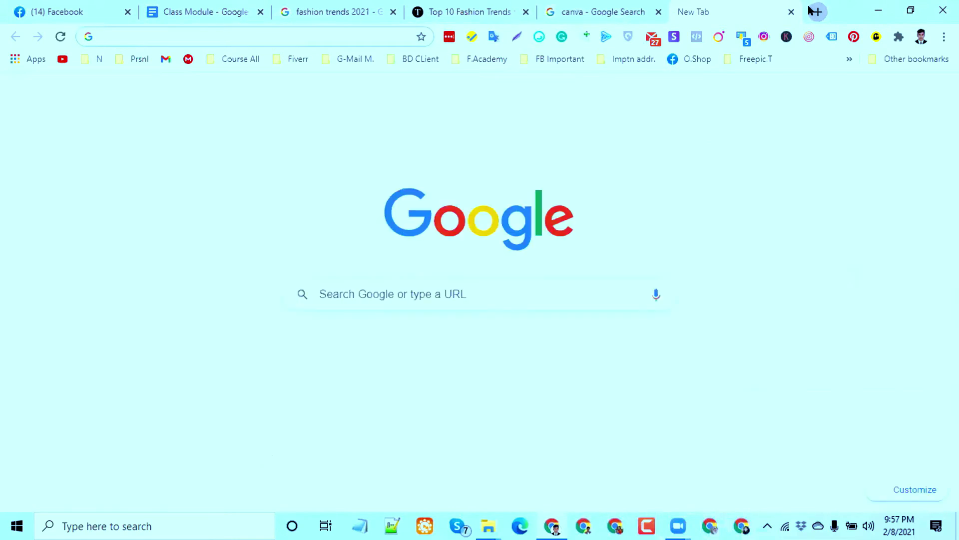
pyautogui.write('Online ')
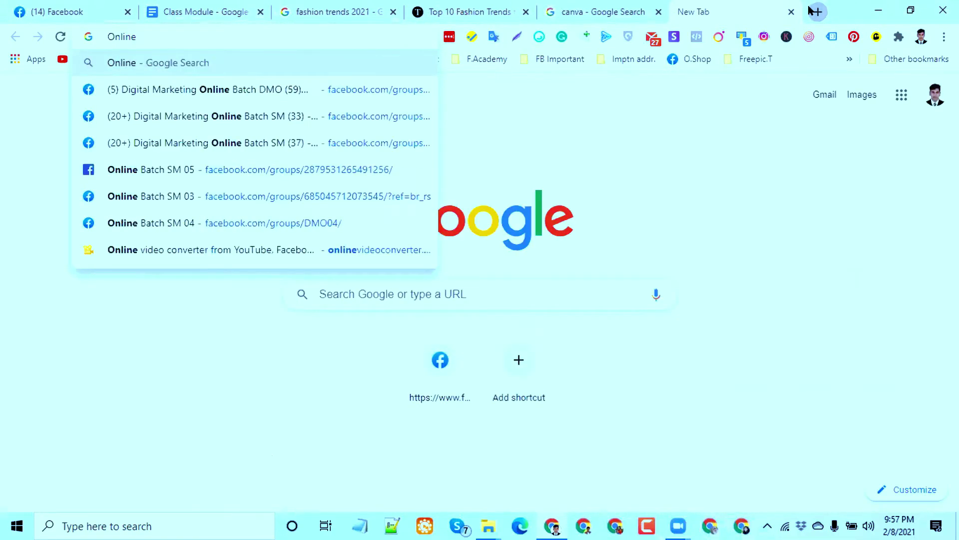
pyautogui.write('Fesugn')
pyautogui.press('Return')
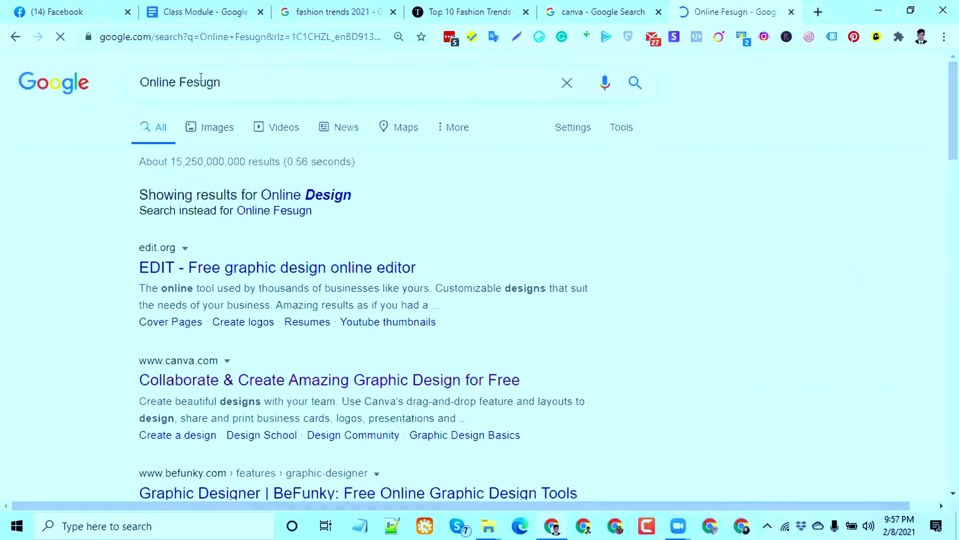
pyautogui.doubleClick(201, 78)
pyautogui.write('design')
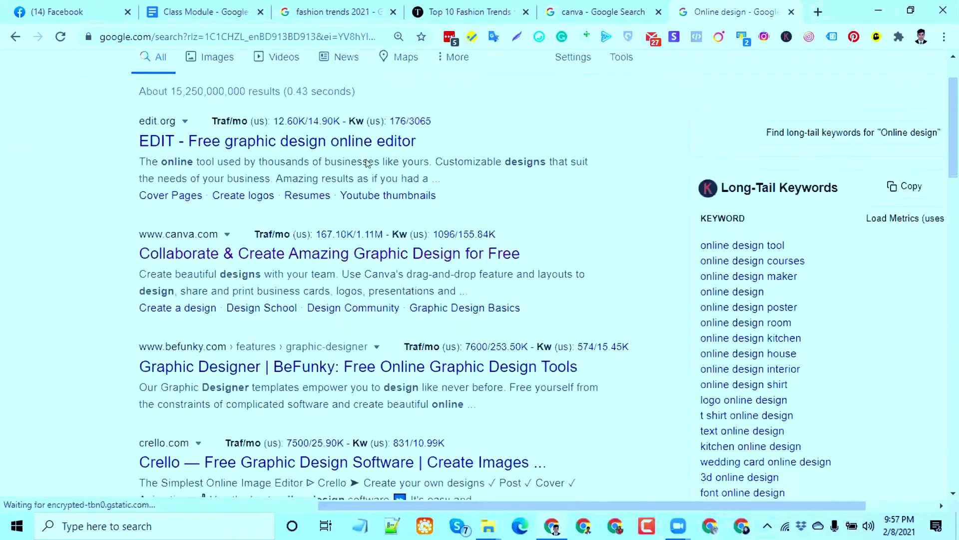
# Check the "Online design" results for ads and organic listings, and compare them with the "canva" search and its keyword.
pyautogui.scroll(-3, 319, 224)
pyautogui.scroll(4, 319, 224)
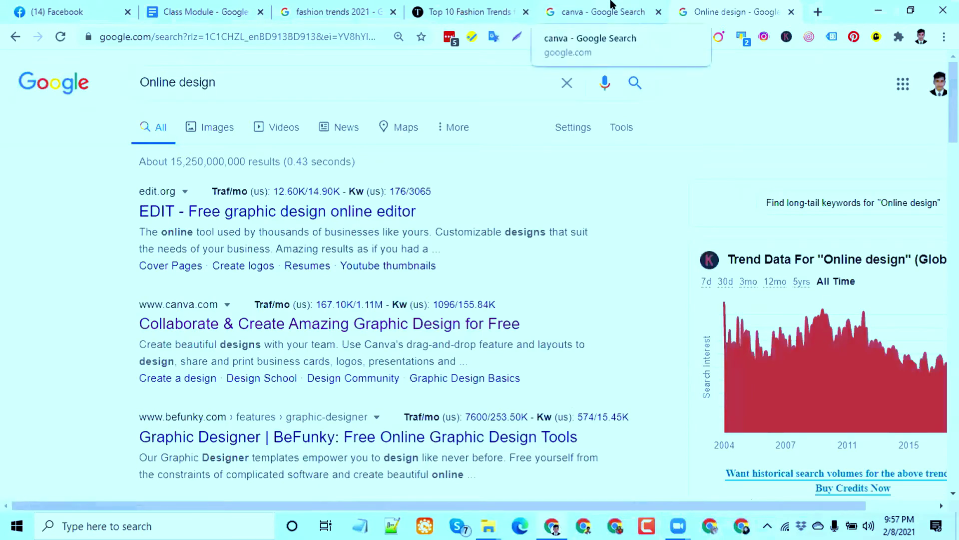
pyautogui.click(629, 8)
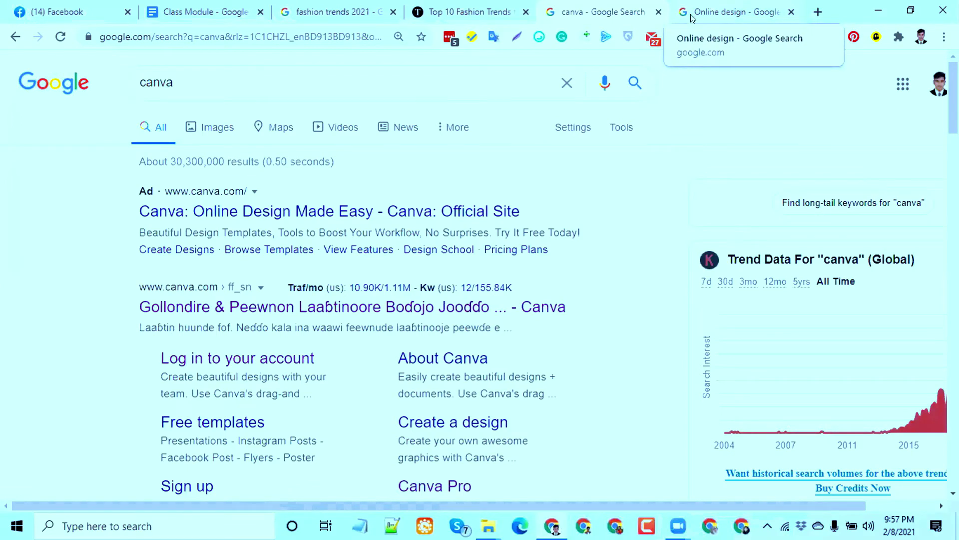
pyautogui.doubleClick(165, 82)
pyautogui.click(60, 160)
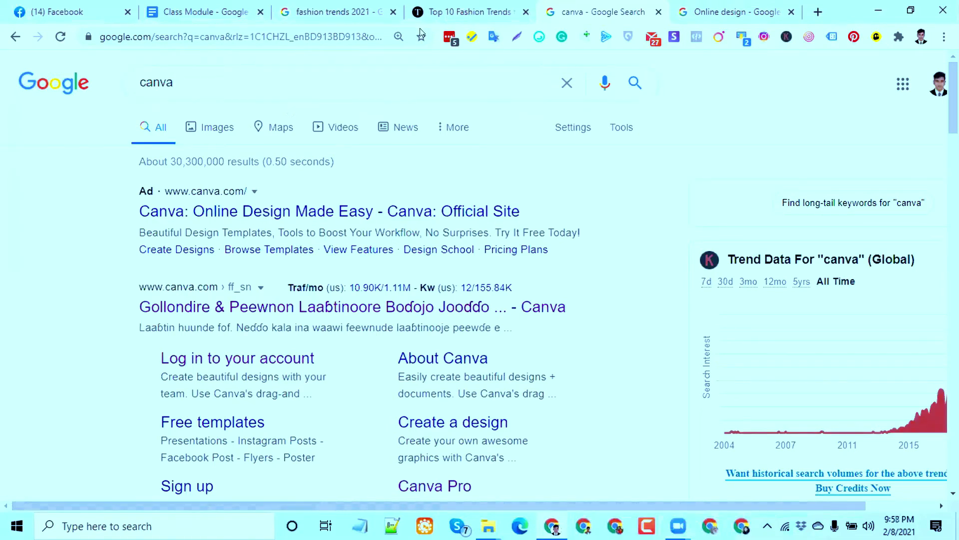
# Return to the "fashion trends 2021" results and close every tab opened after that one.
pyautogui.click(343, 15)
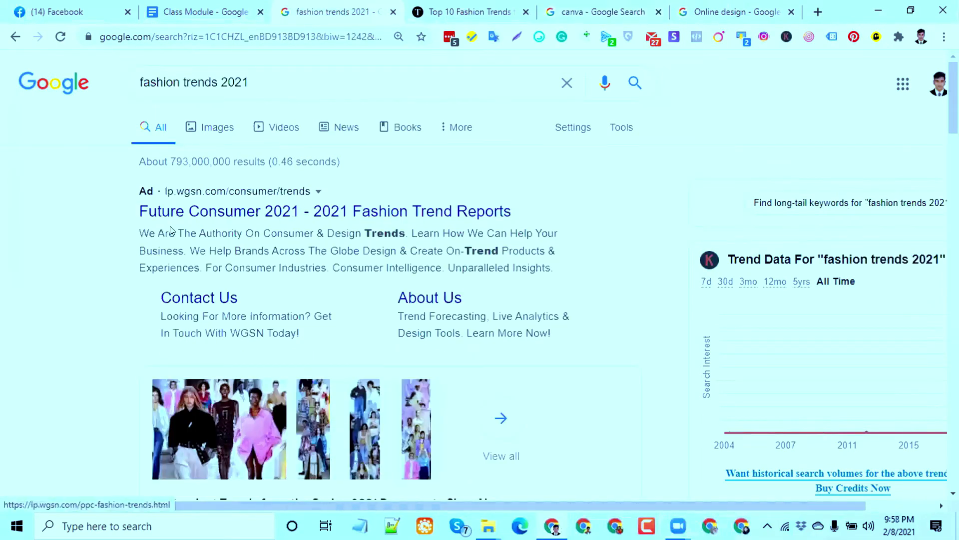
pyautogui.scroll(-1, 167, 213)
pyautogui.scroll(-4, 167, 212)
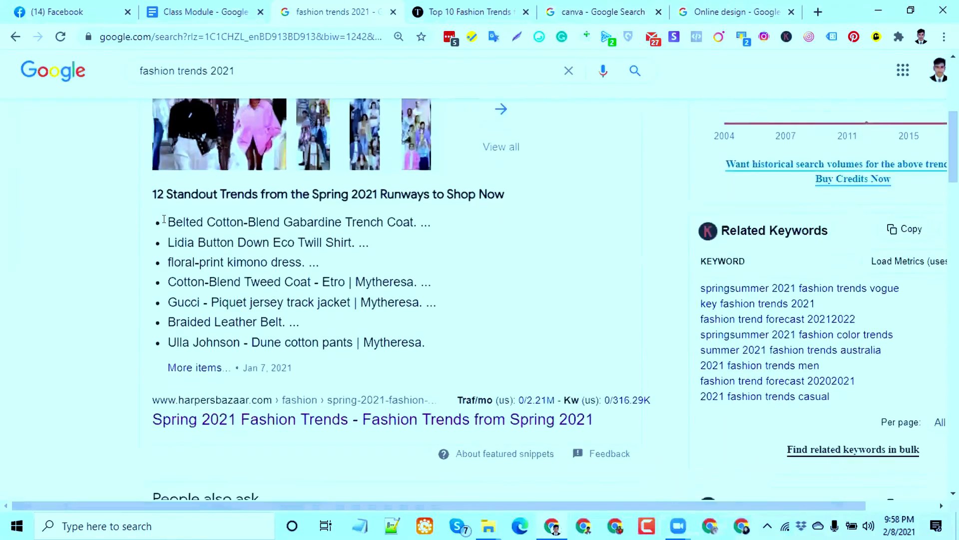
pyautogui.scroll(5, 172, 220)
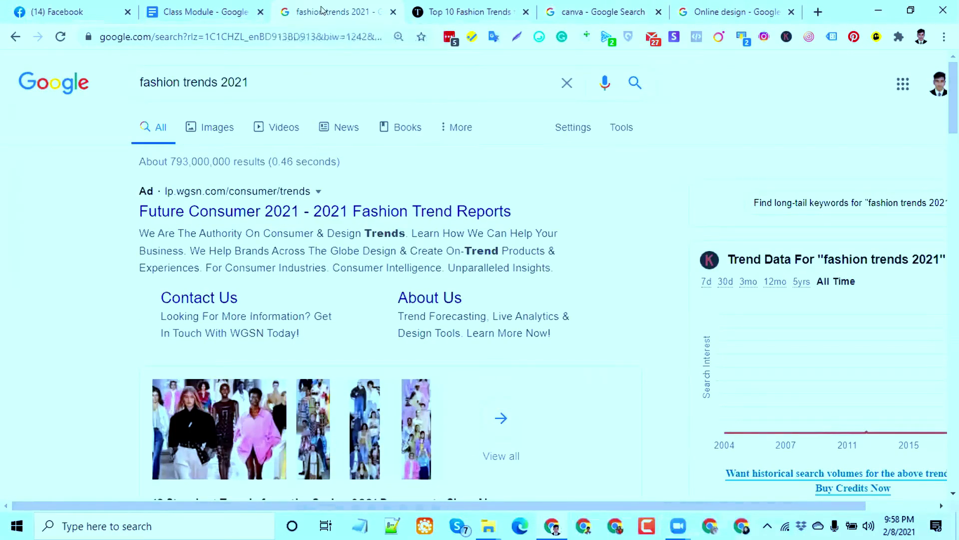
pyautogui.rightClick(348, 12)
pyautogui.click(375, 204)
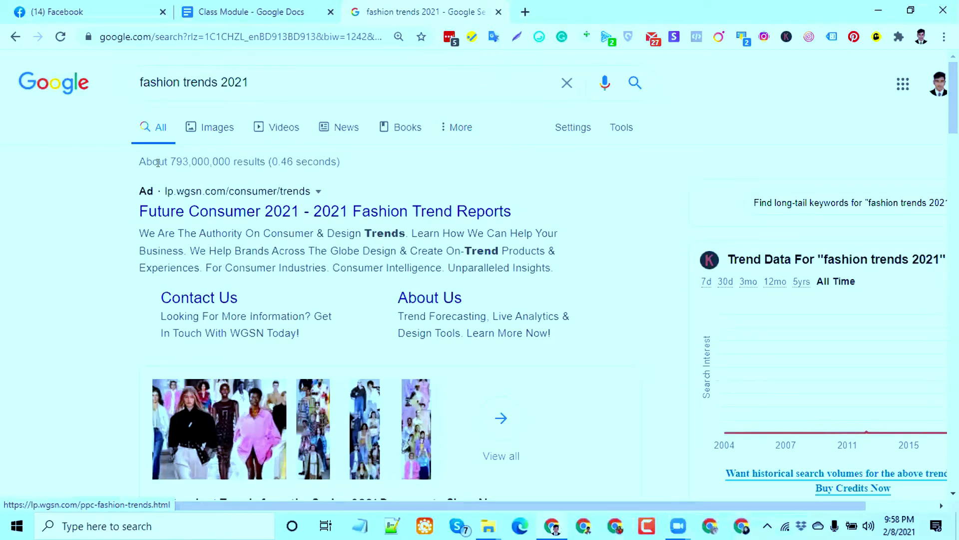
# Check the start of the "fashion trends 2021" results and highlight from the result count to the WGSN ad's label and headline.
pyautogui.scroll(-3, 250, 210)
pyautogui.scroll(1, 138, 154)
pyautogui.scroll(2, 138, 154)
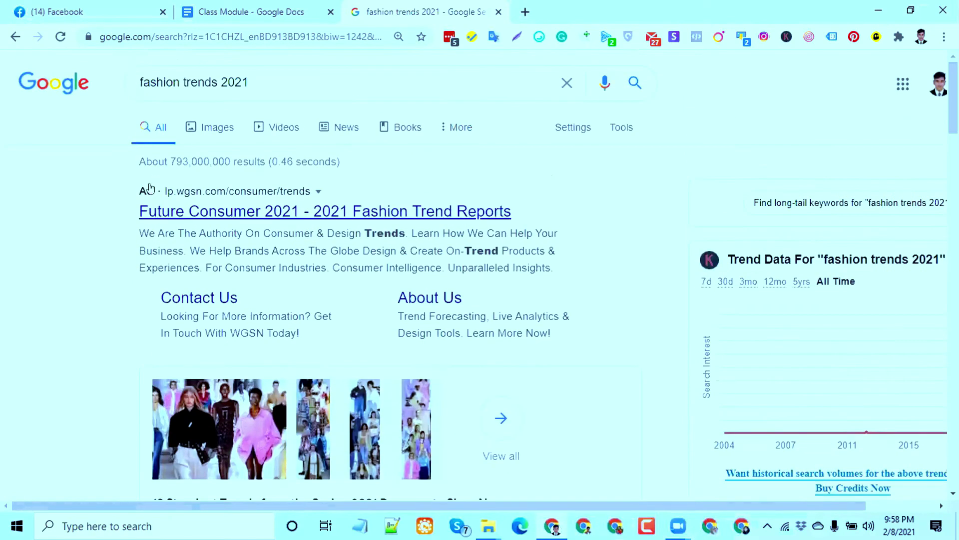
pyautogui.moveTo(139, 160); pyautogui.dragTo(143, 188)
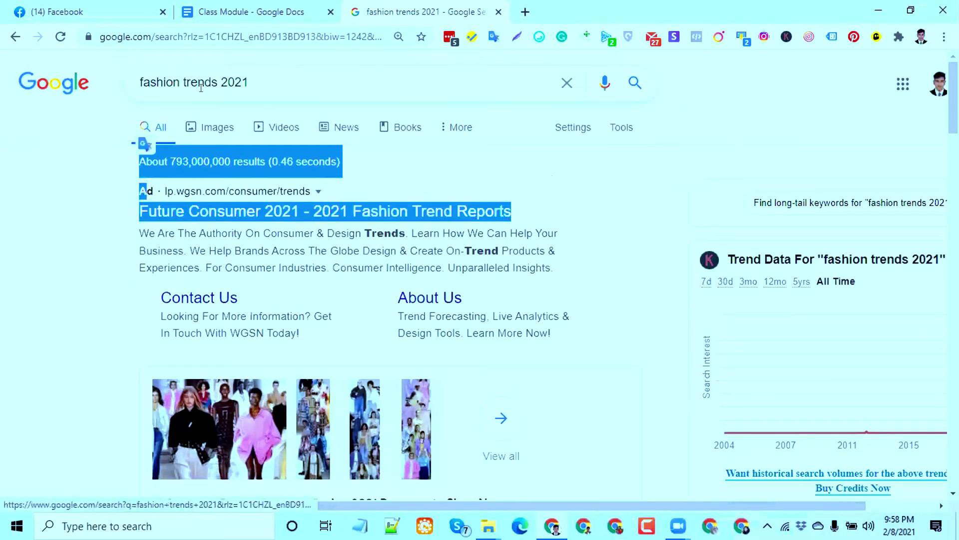
# Duplicate the "fashion trends 2021" results tab, search there for "best fashion products price", and skim the results.
pyautogui.rightClick(431, 10)
pyautogui.click(483, 86)
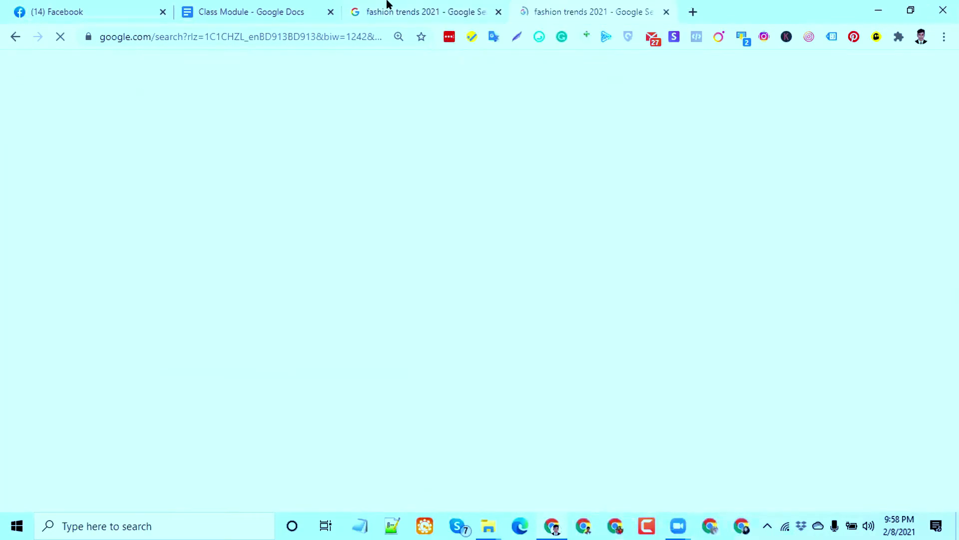
pyautogui.tripleClick(178, 86)
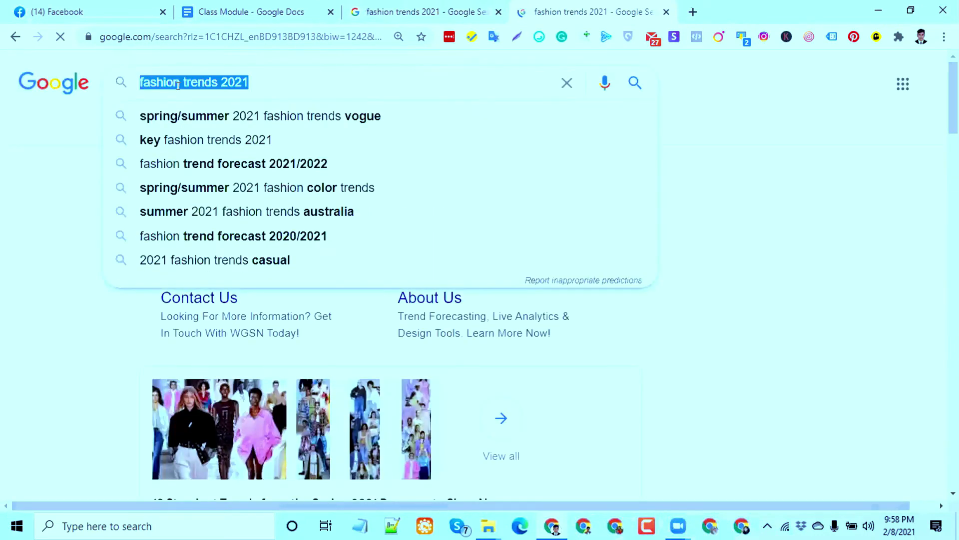
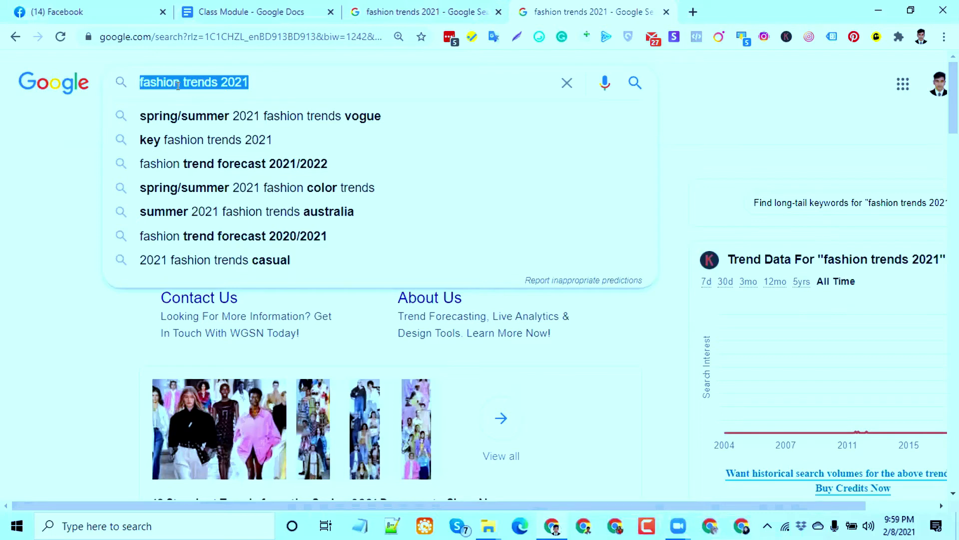
pyautogui.write('besh')
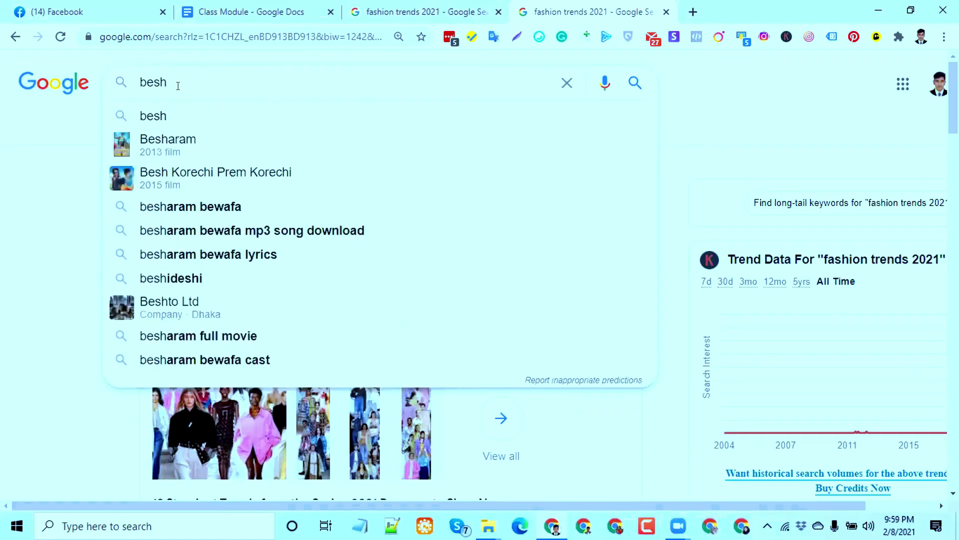
pyautogui.press('BackSpace')
pyautogui.write('t fashio')
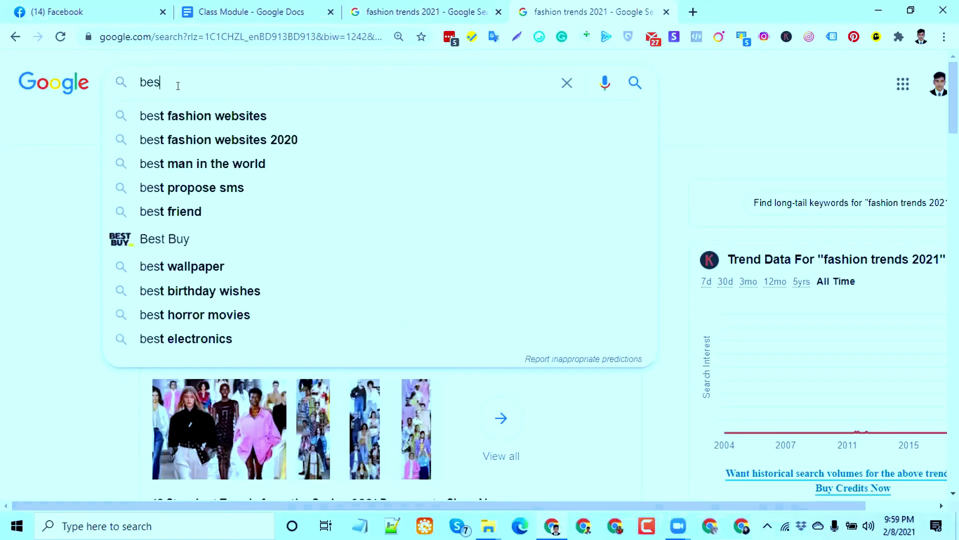
pyautogui.write('n p')
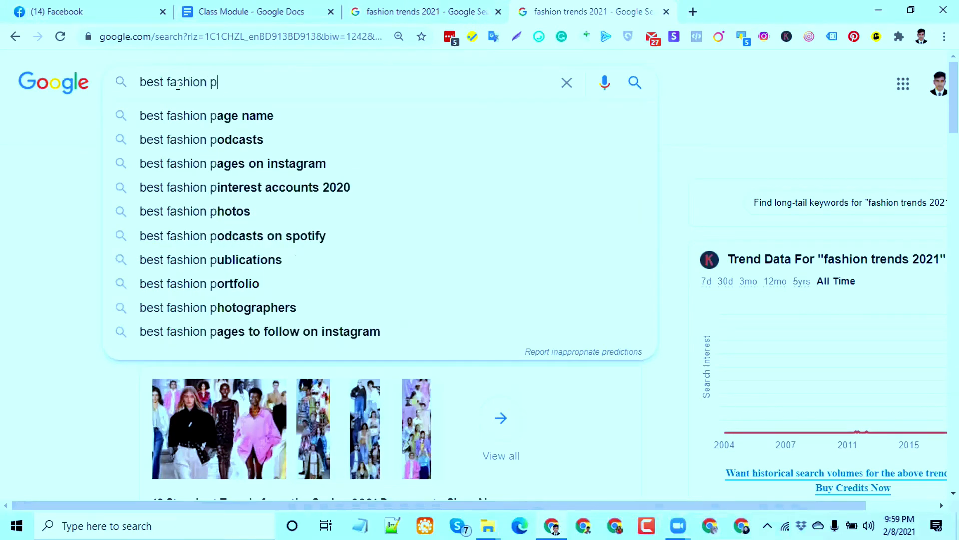
pyautogui.write('roducts ')
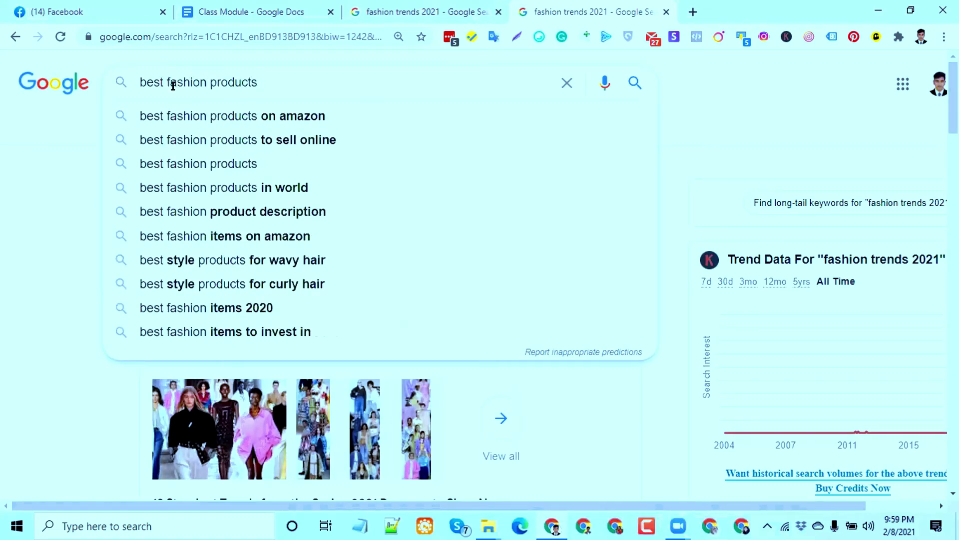
pyautogui.write('price')
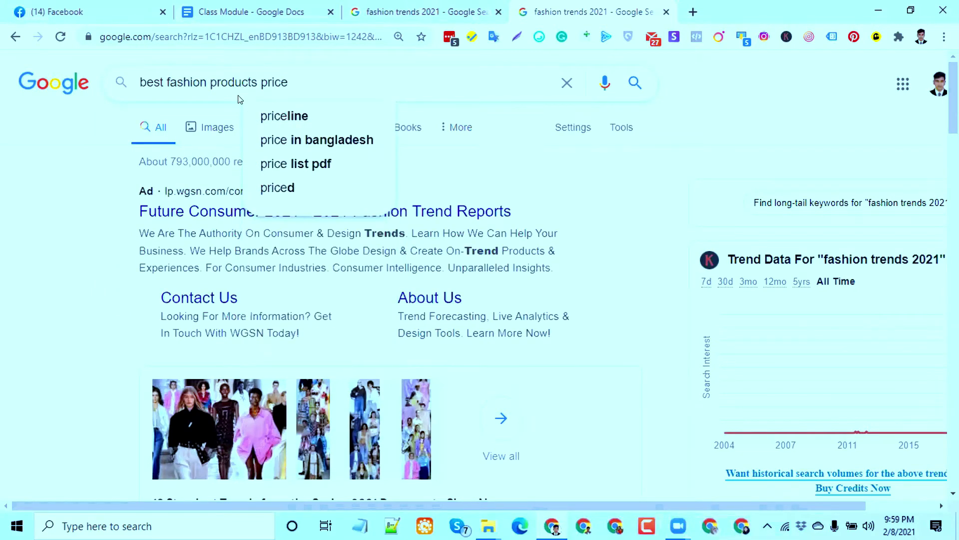
pyautogui.press('Return')
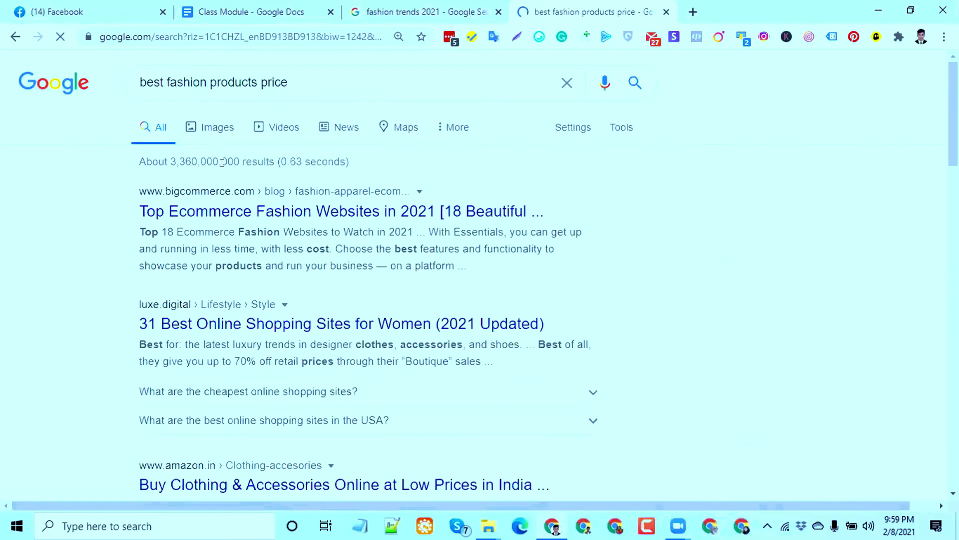
pyautogui.scroll(-10, 287, 143)
pyautogui.scroll(10, 290, 145)
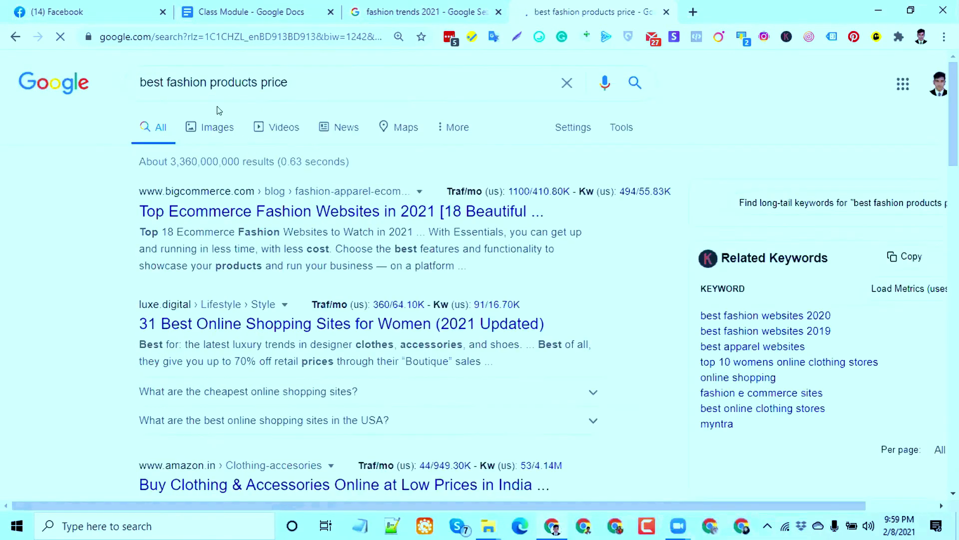
pyautogui.scroll(-1, 210, 95)
pyautogui.scroll(1, 205, 80)
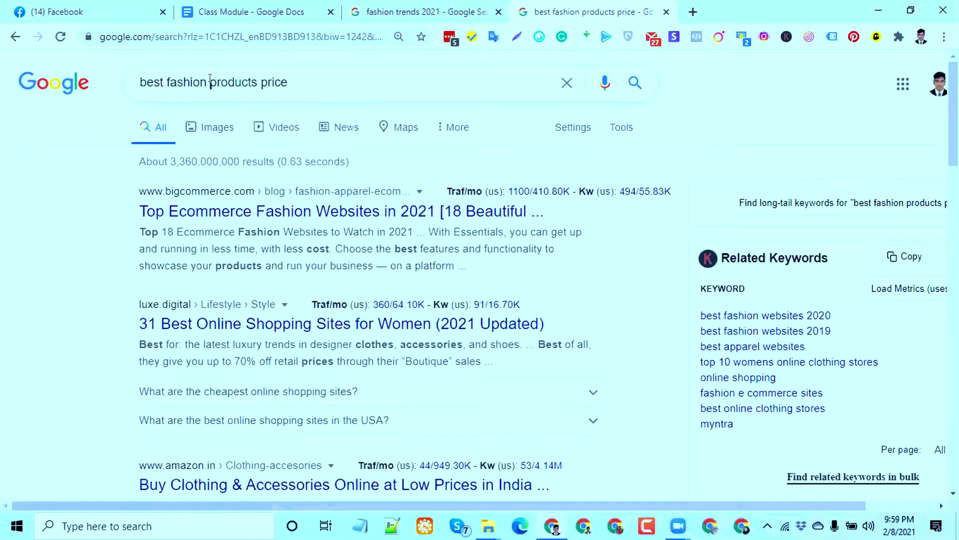
# Refine the search to "best womens fashion price" and look through the results down to the related searches.
pyautogui.tripleClick(209, 81)
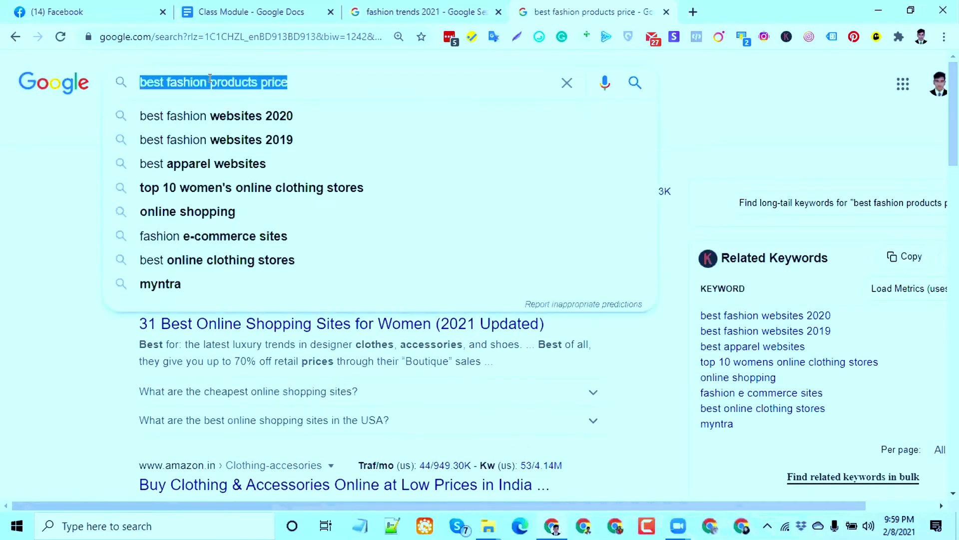
pyautogui.click(184, 82)
pyautogui.doubleClick(179, 84)
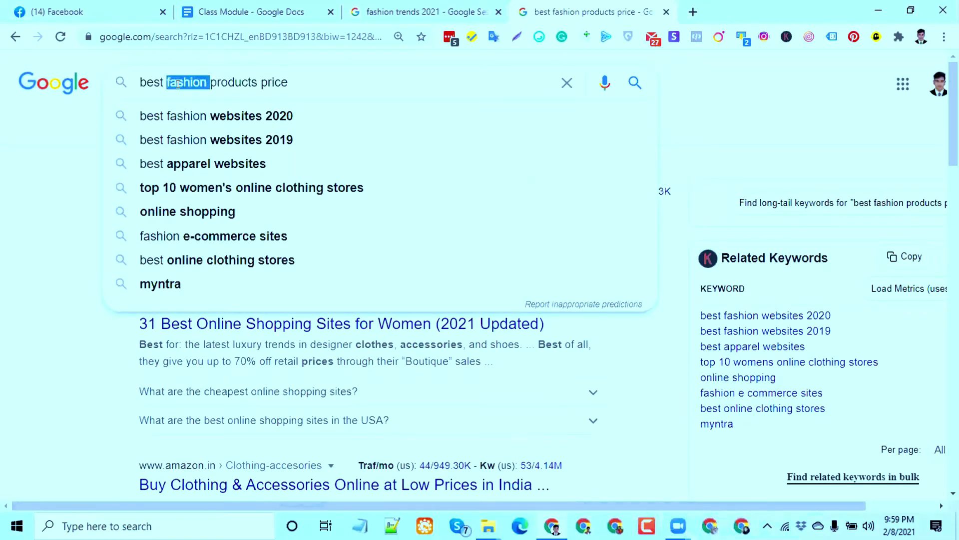
pyautogui.click(179, 84)
pyautogui.write('women')
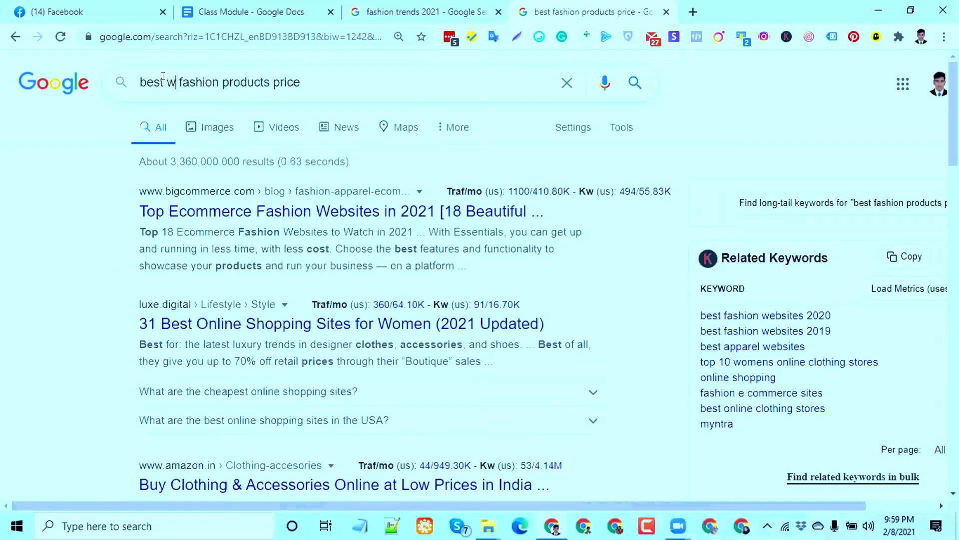
pyautogui.write('s')
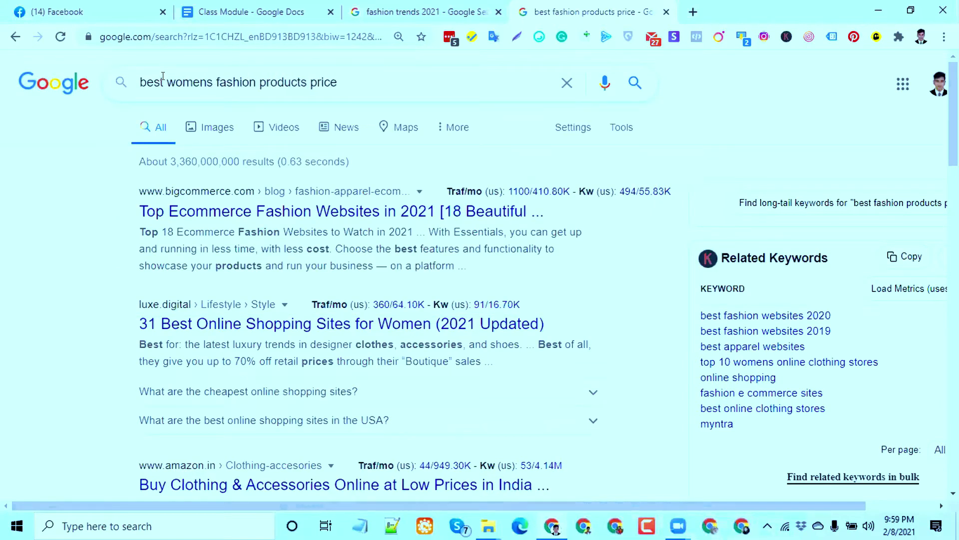
pyautogui.doubleClick(268, 75)
pyautogui.press('BackSpace')
pyautogui.press('Return')
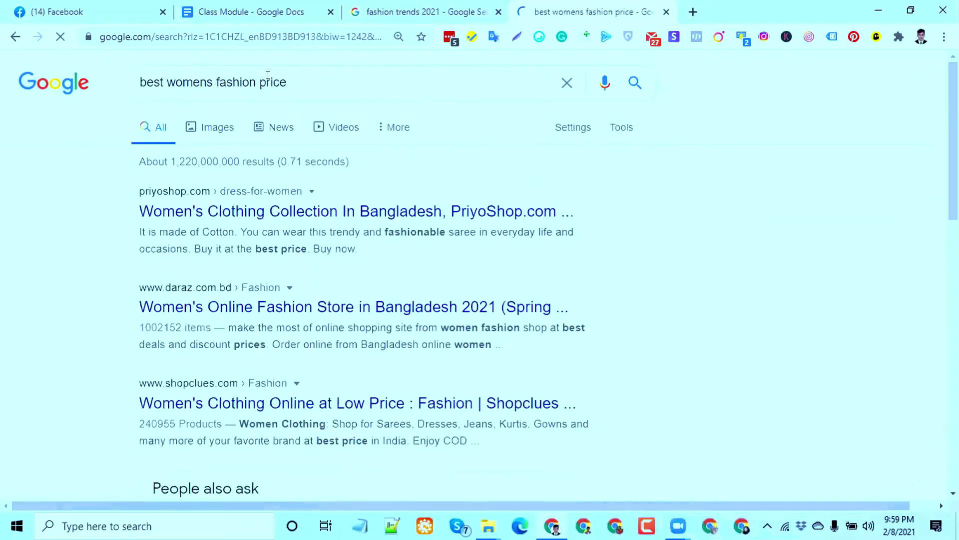
pyautogui.scroll(-6, 229, 285)
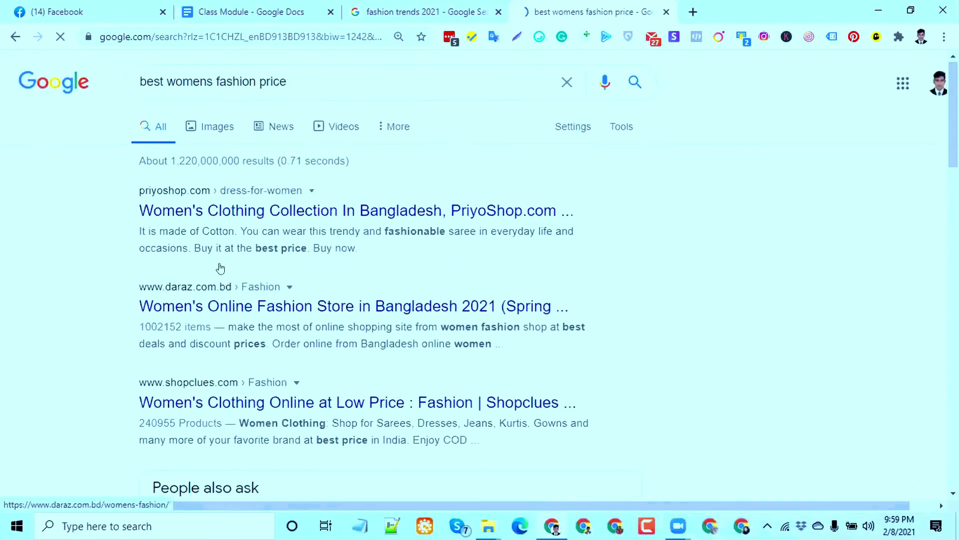
pyautogui.scroll(-10, 219, 257)
pyautogui.scroll(-10, 219, 257)
pyautogui.scroll(-2, 218, 254)
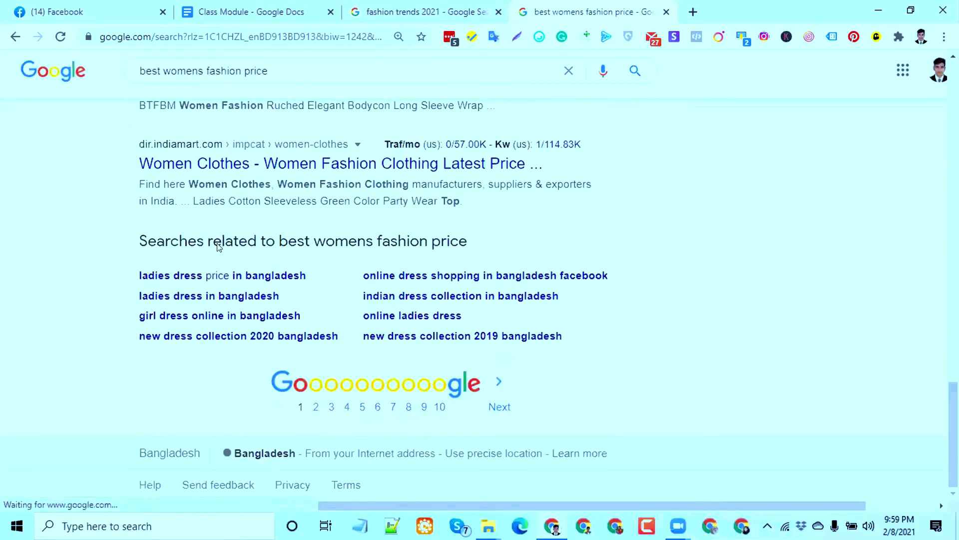
# Search for "womens shoes" and look through the results and related searches.
pyautogui.scroll(15, 217, 242)
pyautogui.click(224, 83)
pyautogui.tripleClick(225, 83)
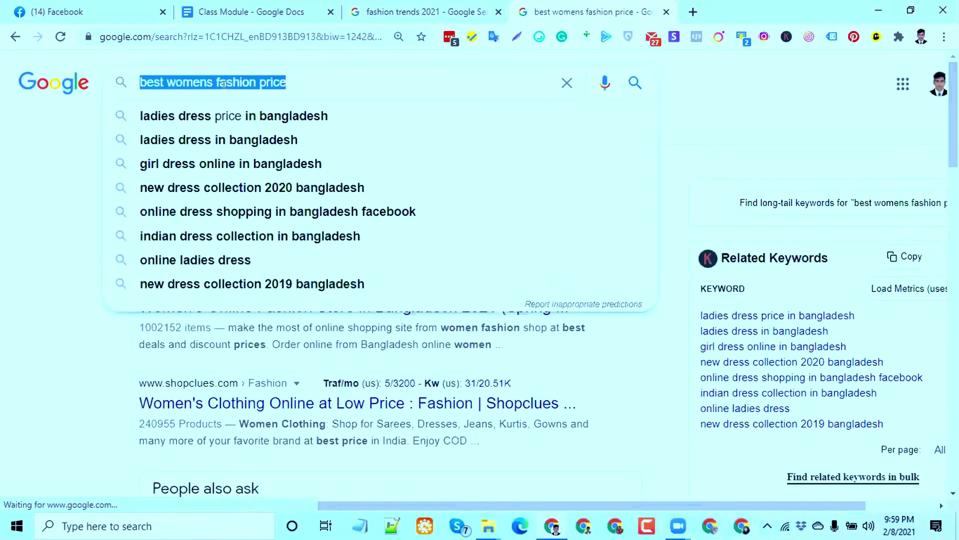
pyautogui.write('wom')
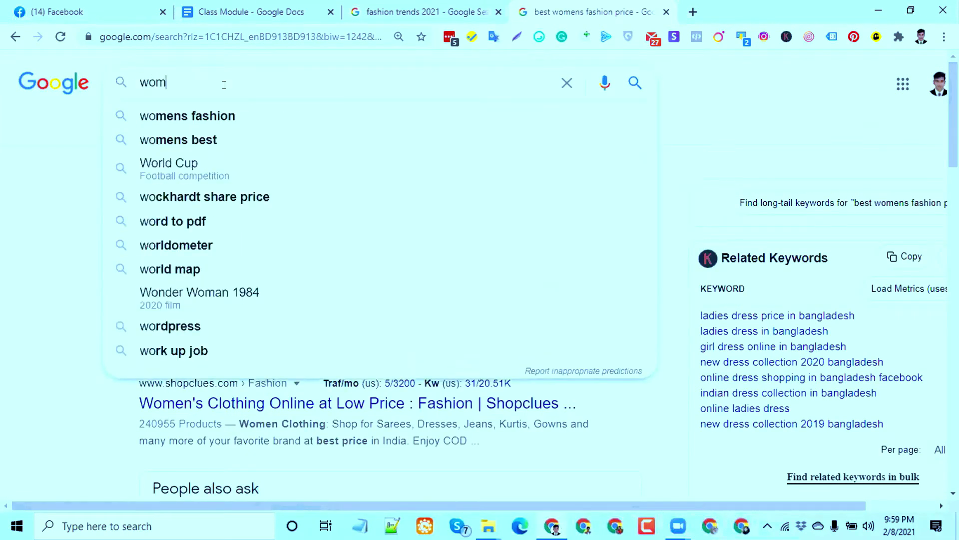
pyautogui.write('ens shoes')
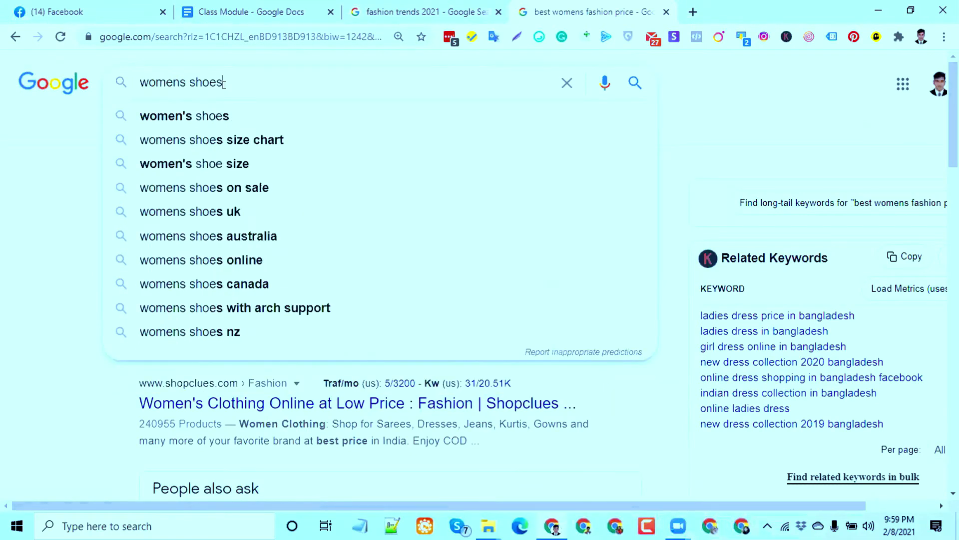
pyautogui.press('Return')
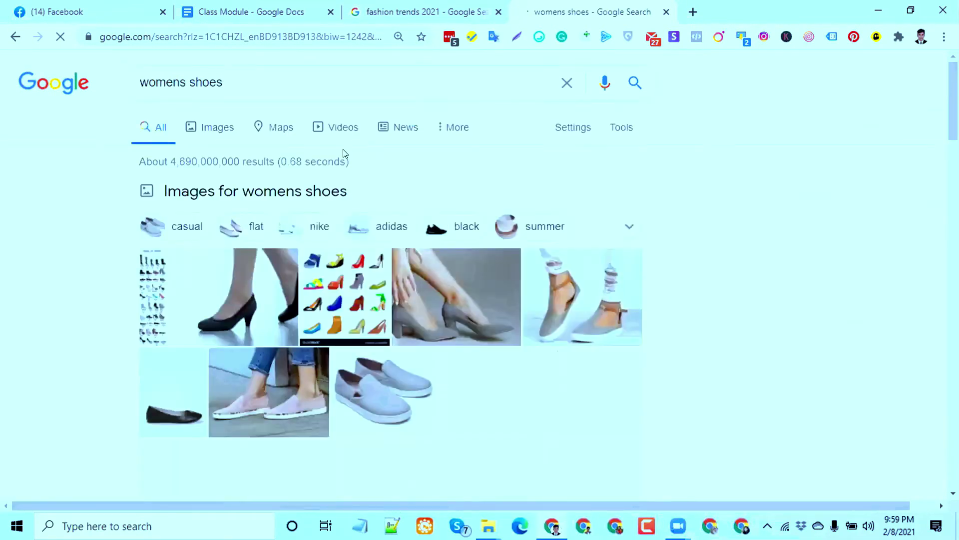
pyautogui.scroll(-9, 342, 154)
pyautogui.scroll(-20, 353, 166)
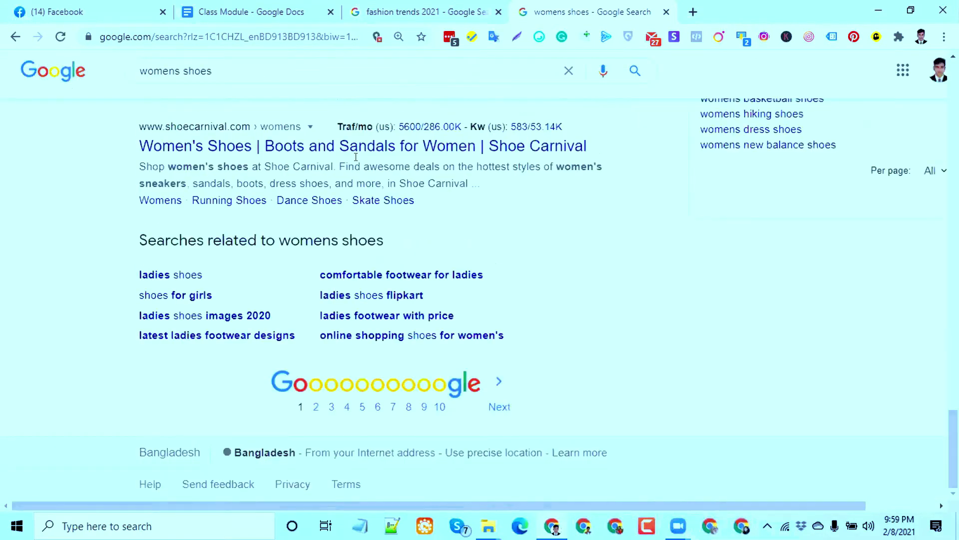
pyautogui.scroll(5, 357, 160)
pyautogui.scroll(1, 363, 161)
pyautogui.scroll(-9, 300, 175)
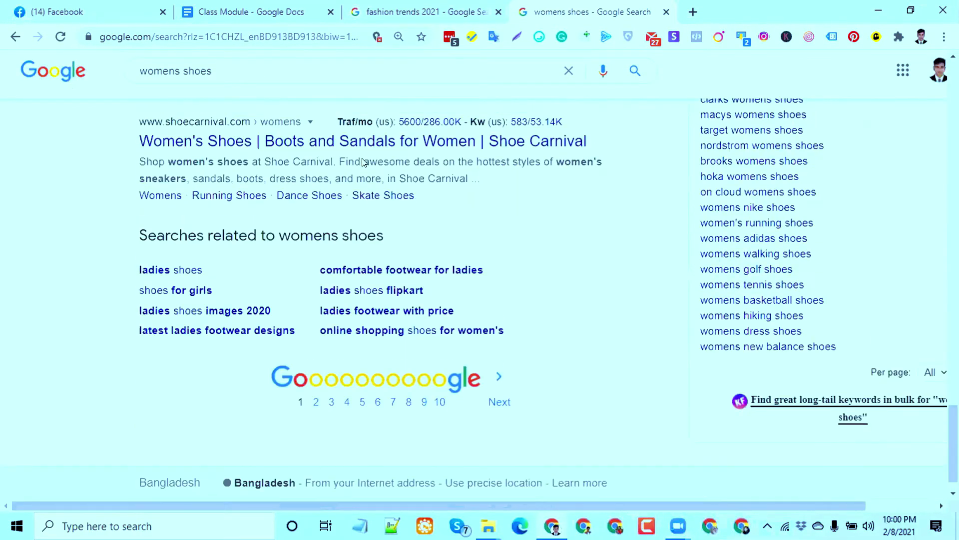
# Search for the suggested query "women's shoes" and look over the local stores and image results.
pyautogui.scroll(3, 208, 189)
pyautogui.scroll(10, 209, 189)
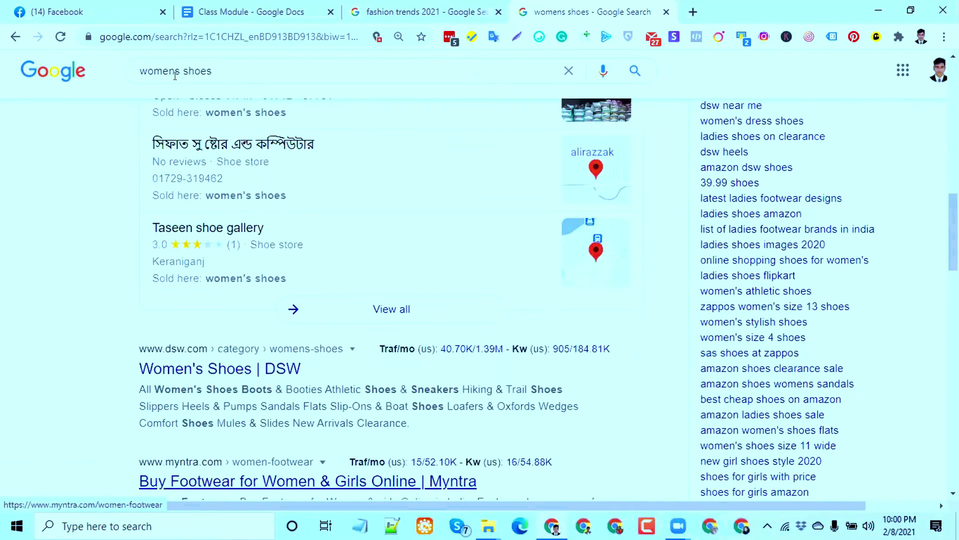
pyautogui.doubleClick(172, 71)
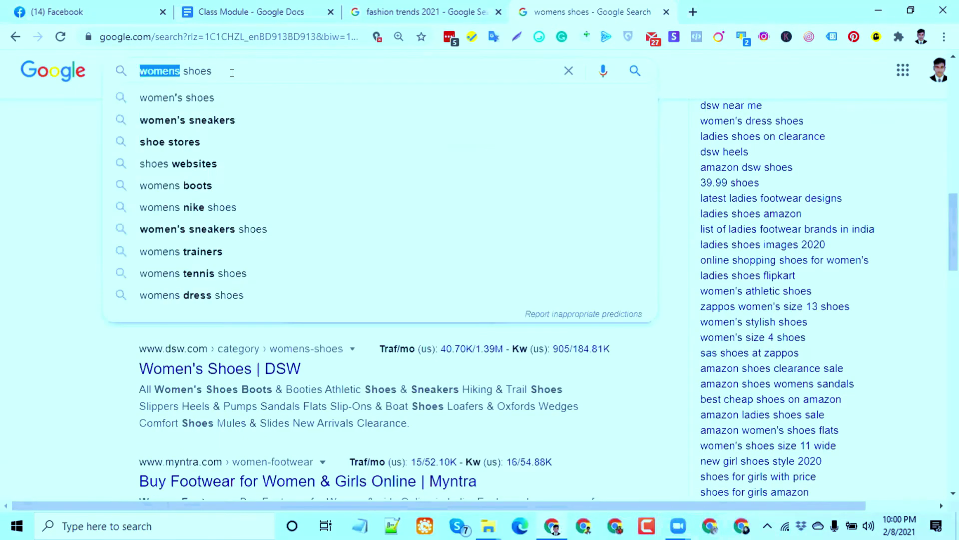
pyautogui.click(186, 103)
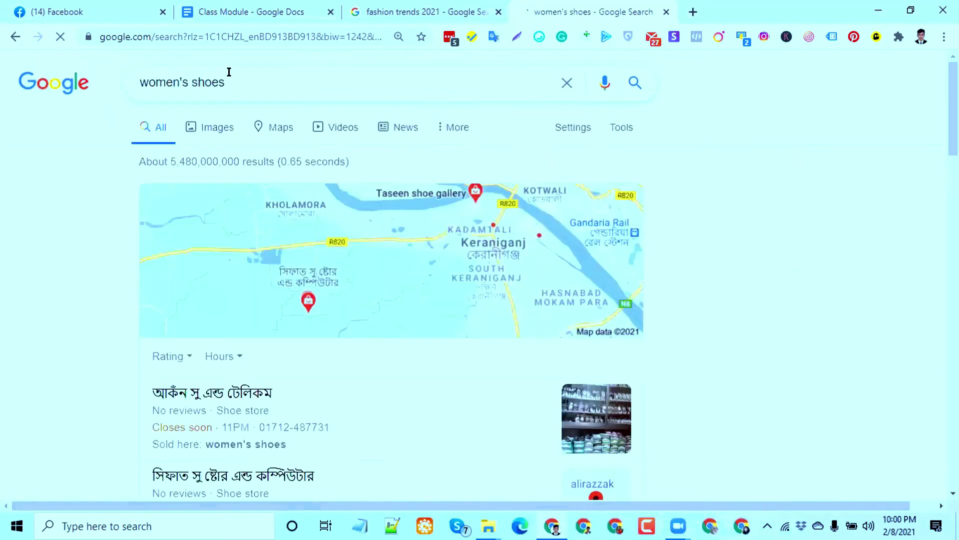
pyautogui.scroll(-4, 252, 313)
pyautogui.scroll(-3, 251, 312)
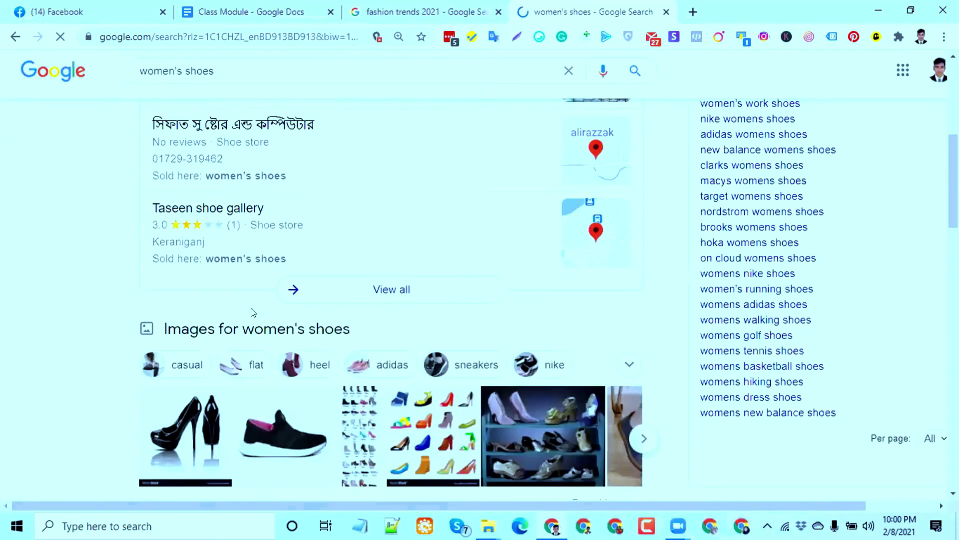
# Return to the "fashion trends 2021" results and examine the featured snippet, related questions, videos and related topics.
pyautogui.click(444, 10)
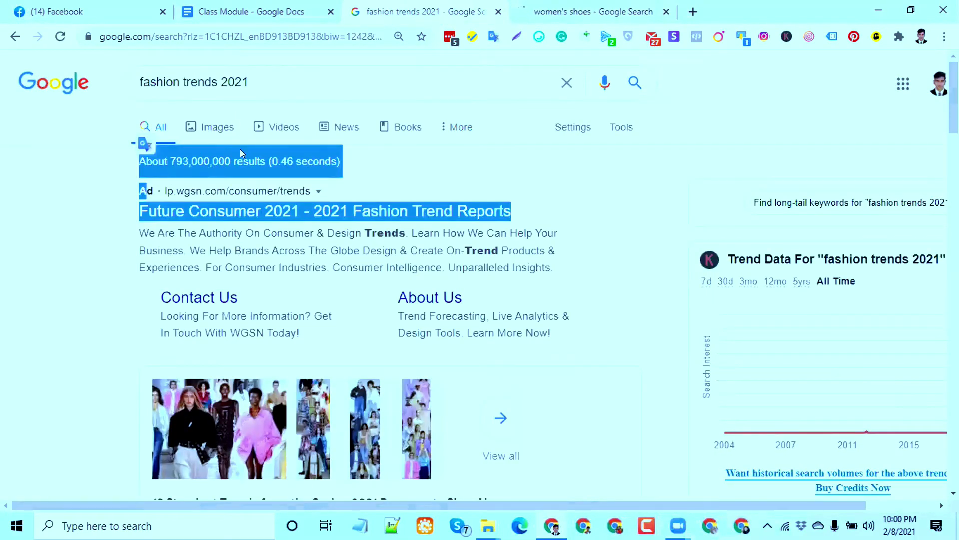
pyautogui.click(192, 198)
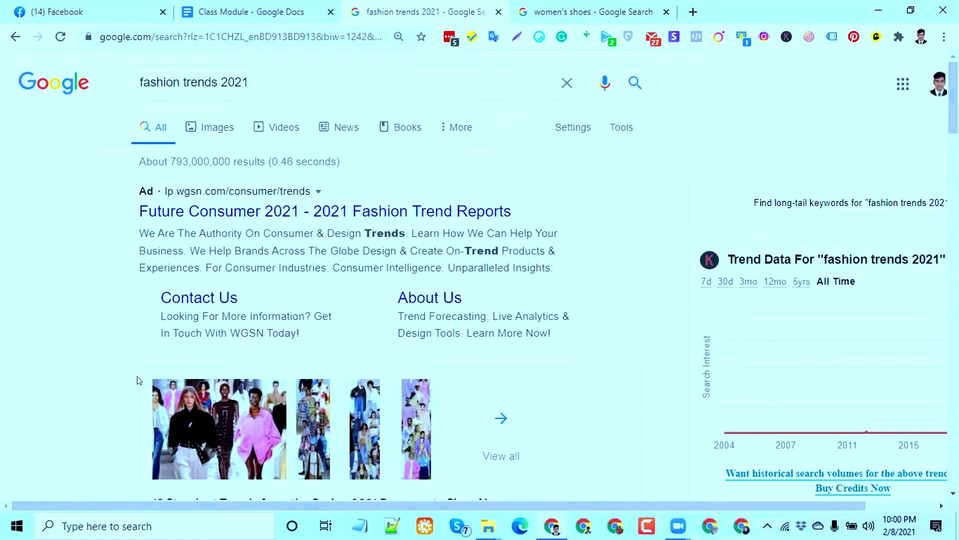
pyautogui.scroll(-20, 158, 325)
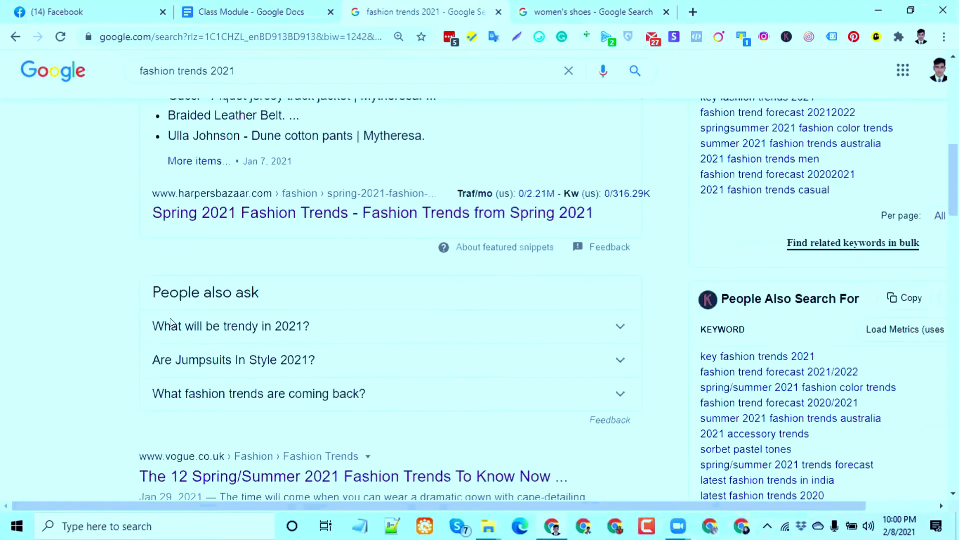
pyautogui.scroll(3, 168, 314)
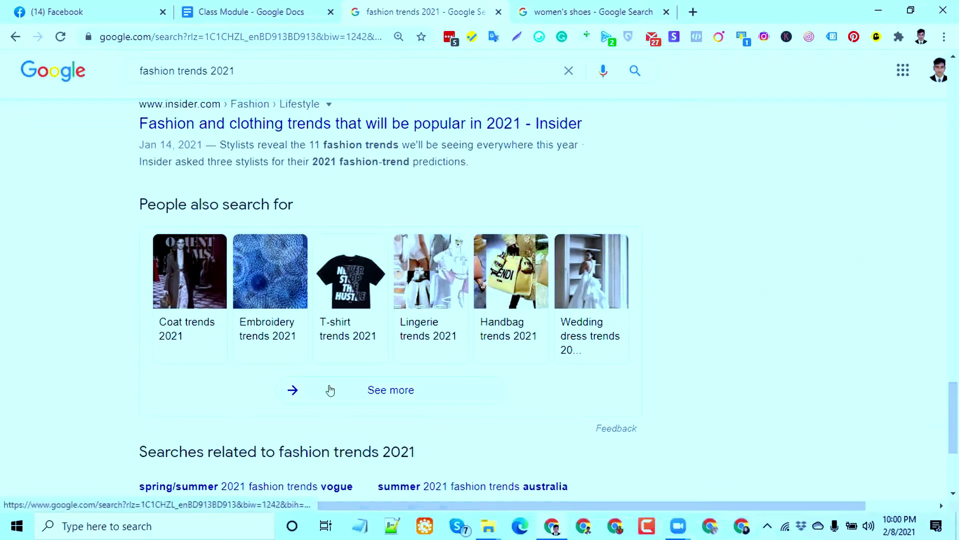
pyautogui.scroll(7, 329, 390)
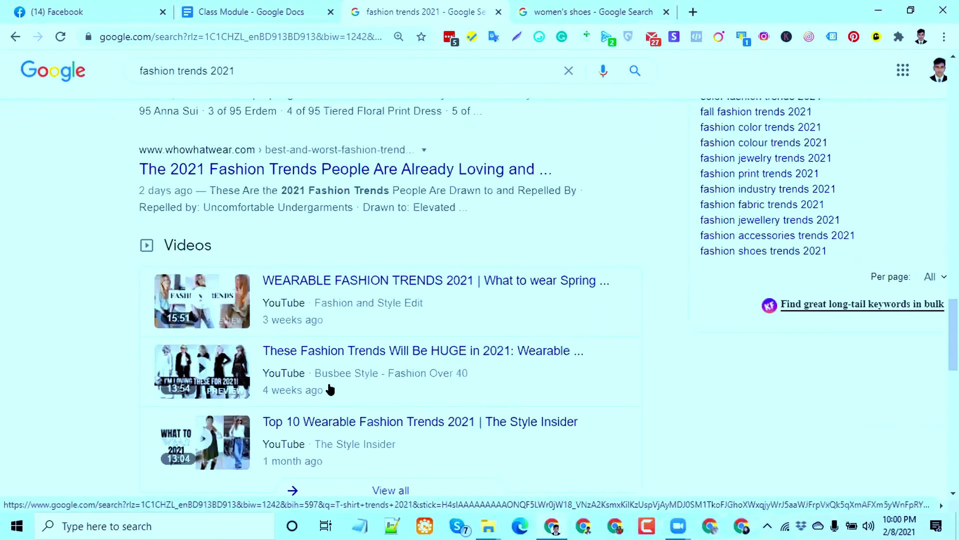
pyautogui.scroll(10, 330, 390)
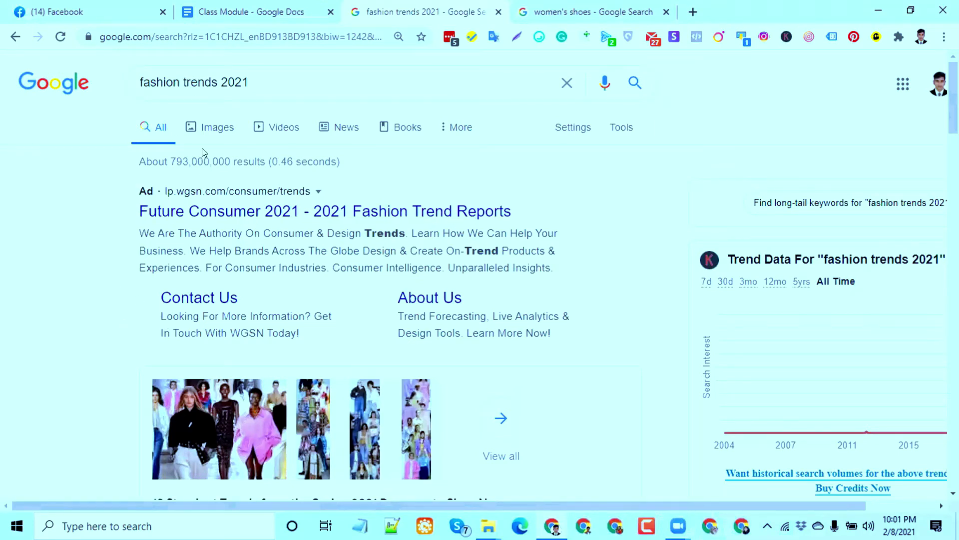
pyautogui.scroll(-2, 139, 336)
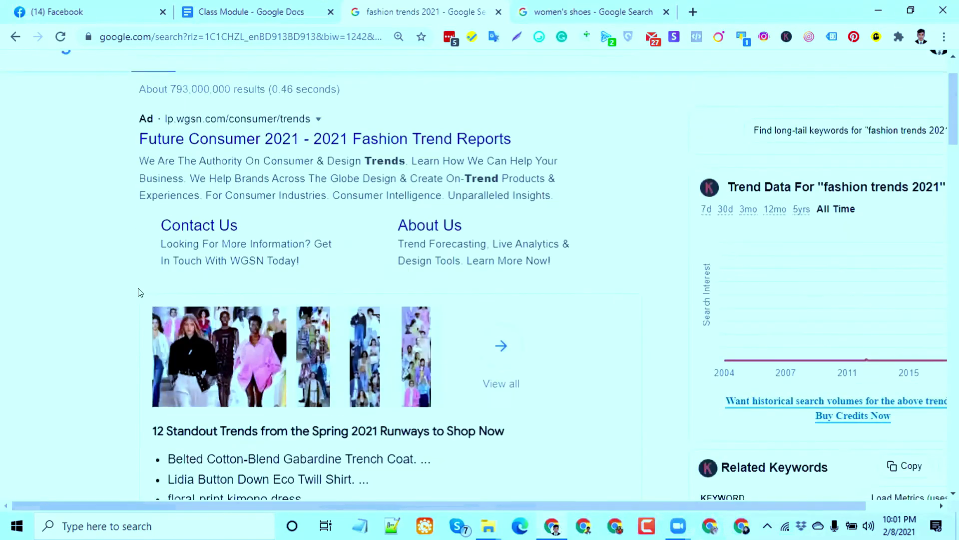
# Compare the top of the "fashion trends 2021" results with the "women's shoes" results.
pyautogui.scroll(2, 139, 294)
pyautogui.scroll(-2, 142, 300)
pyautogui.scroll(2, 143, 265)
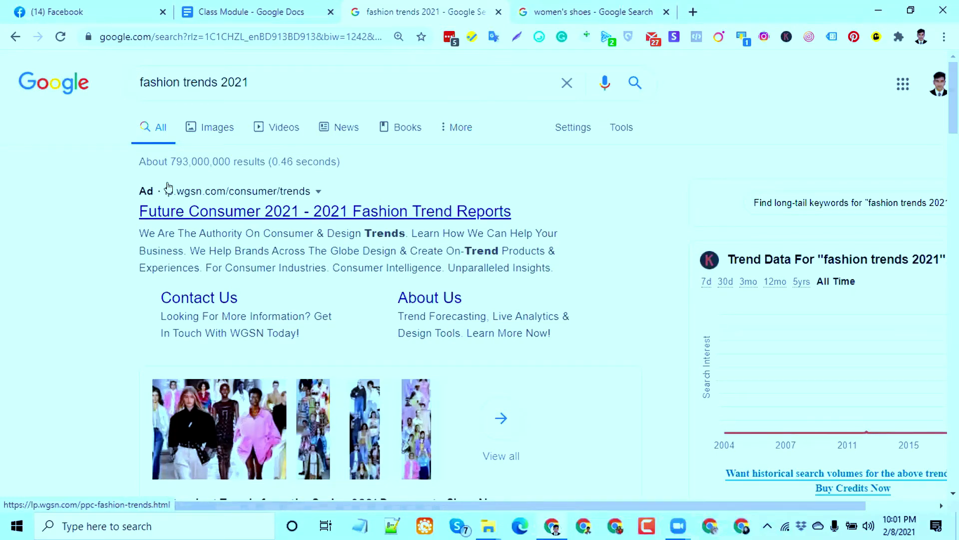
pyautogui.click(552, 8)
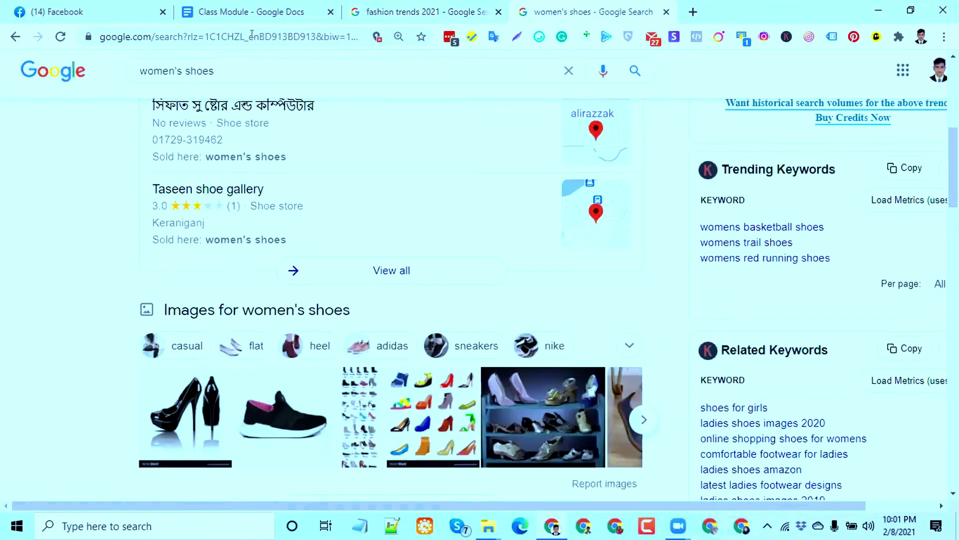
pyautogui.click(360, 11)
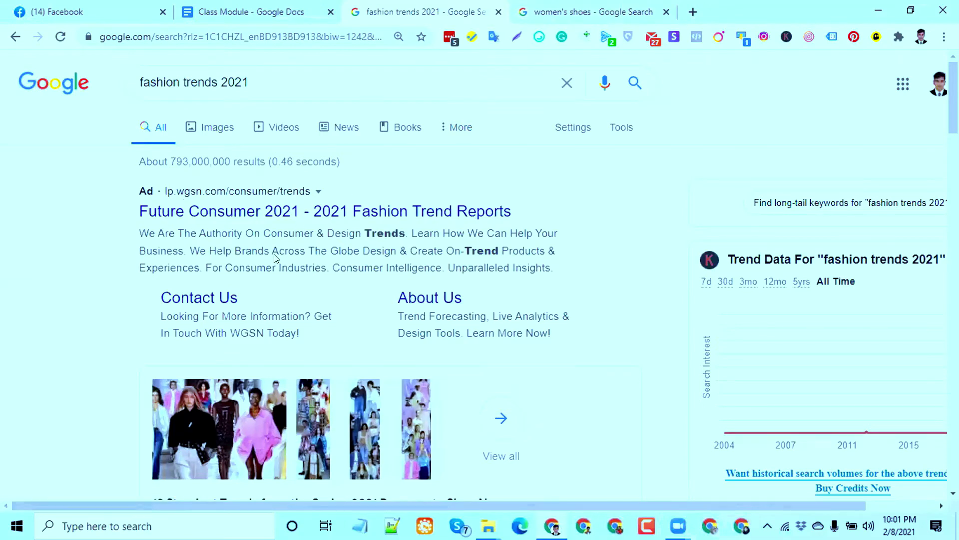
# Open the Harper's Bazaar "Spring 2021 Fashion Trends" article from the featured snippet in a separate tab.
pyautogui.scroll(-5, 275, 258)
pyautogui.middleClick(290, 365)
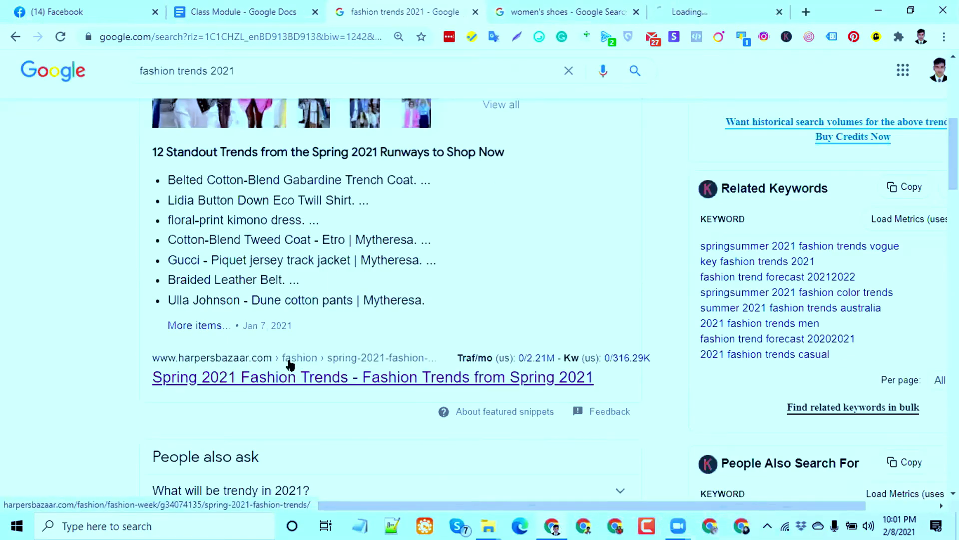
pyautogui.scroll(-1, 460, 146)
pyautogui.click(659, 6)
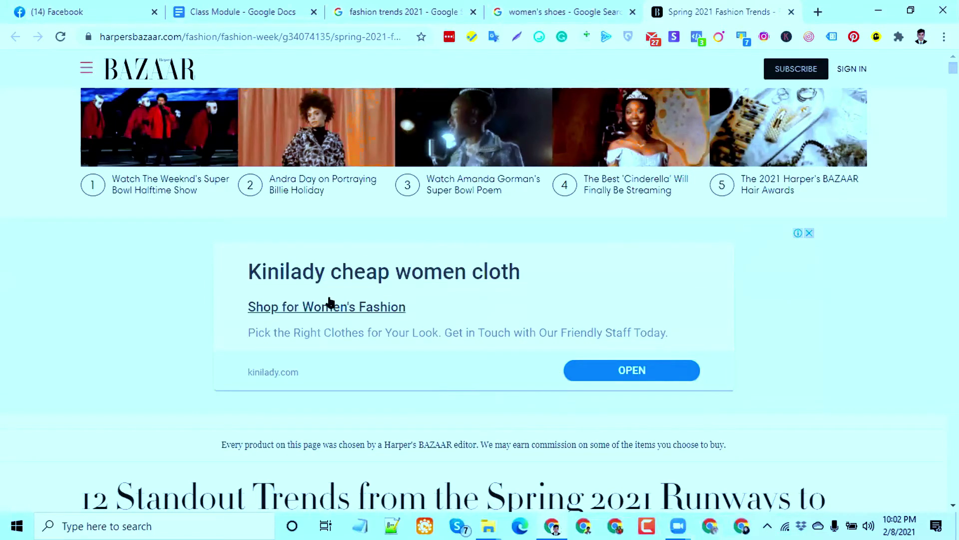
# Look through the Harper's Bazaar article, examining its text, advertisements and the product entry for the gabardine trench coat.
pyautogui.scroll(-15, 462, 328)
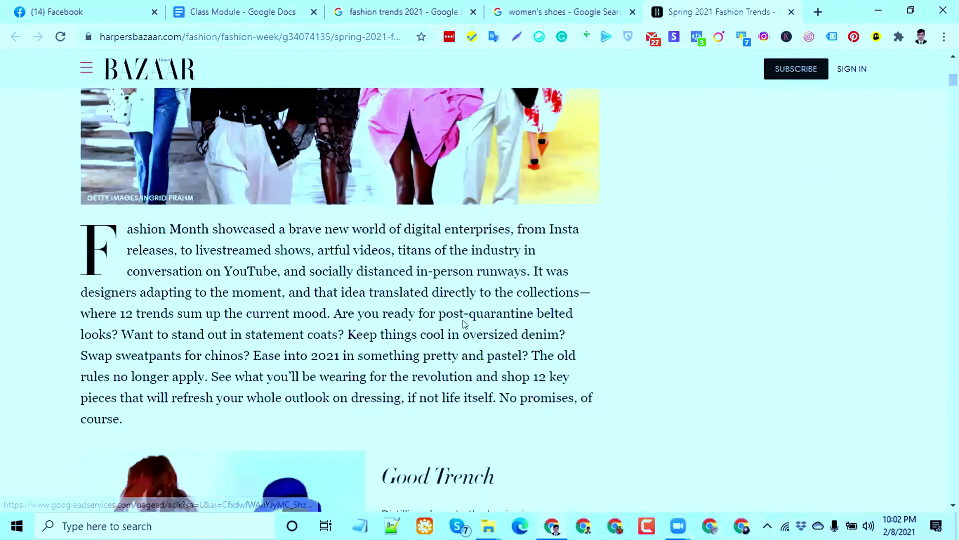
pyautogui.scroll(-20, 458, 314)
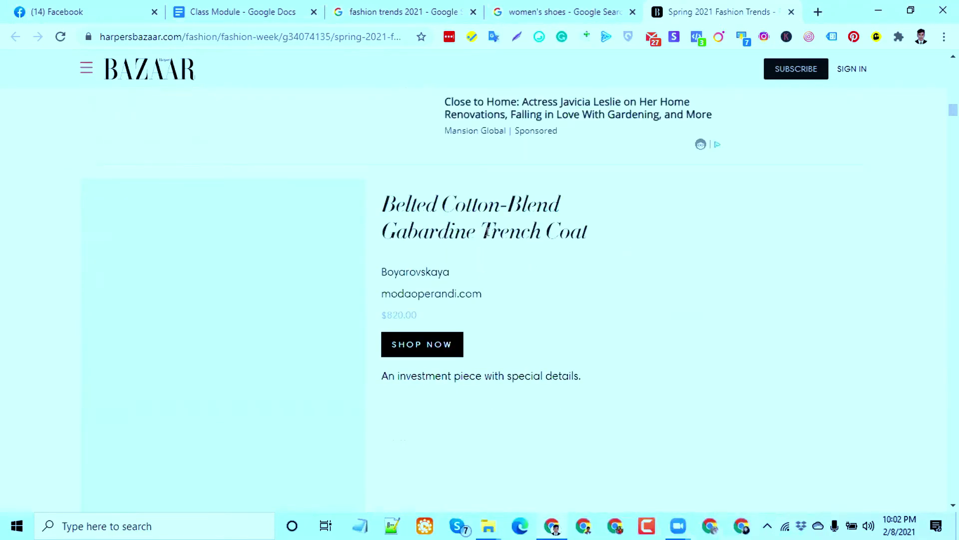
pyautogui.scroll(4, 501, 247)
pyautogui.scroll(-1, 325, 255)
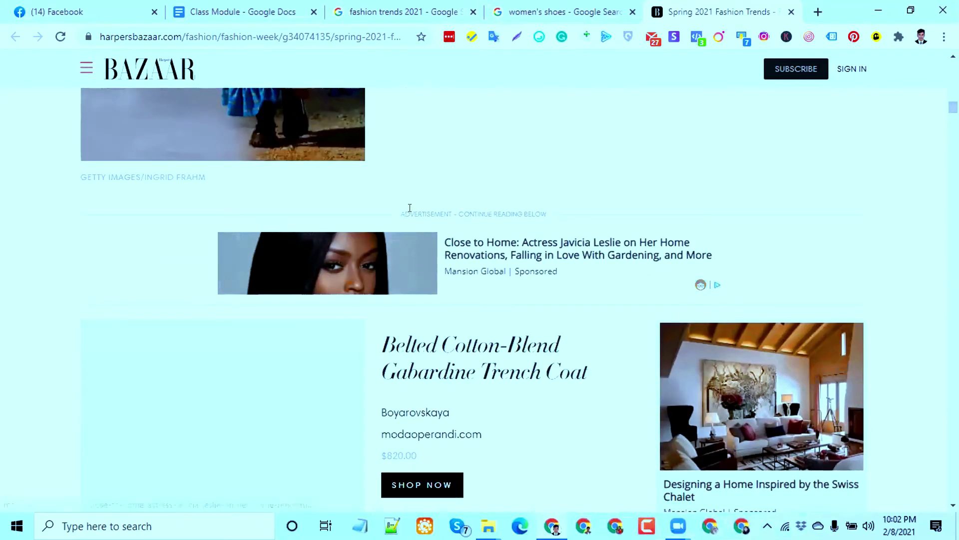
pyautogui.moveTo(414, 214); pyautogui.dragTo(479, 241)
pyautogui.scroll(-4, 422, 322)
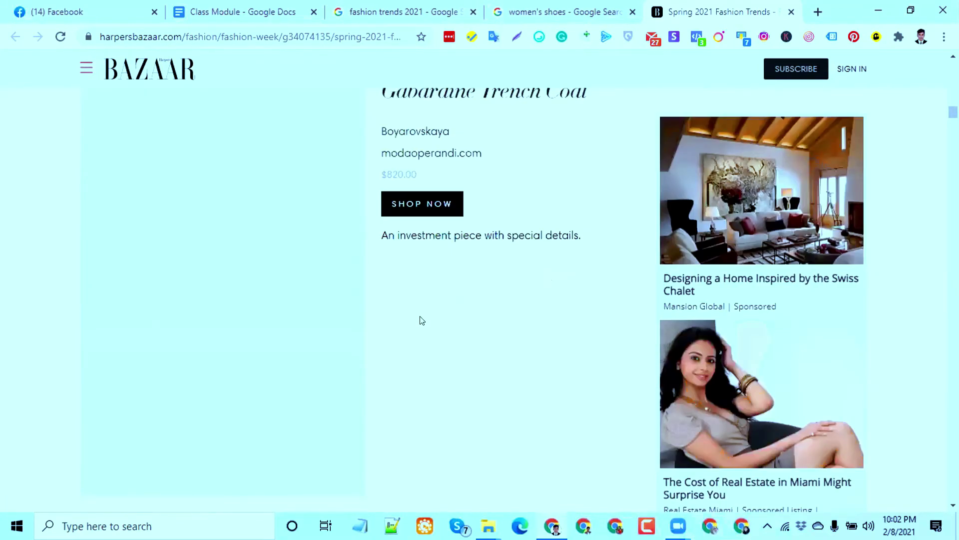
pyautogui.scroll(-5, 422, 321)
pyautogui.scroll(12, 420, 295)
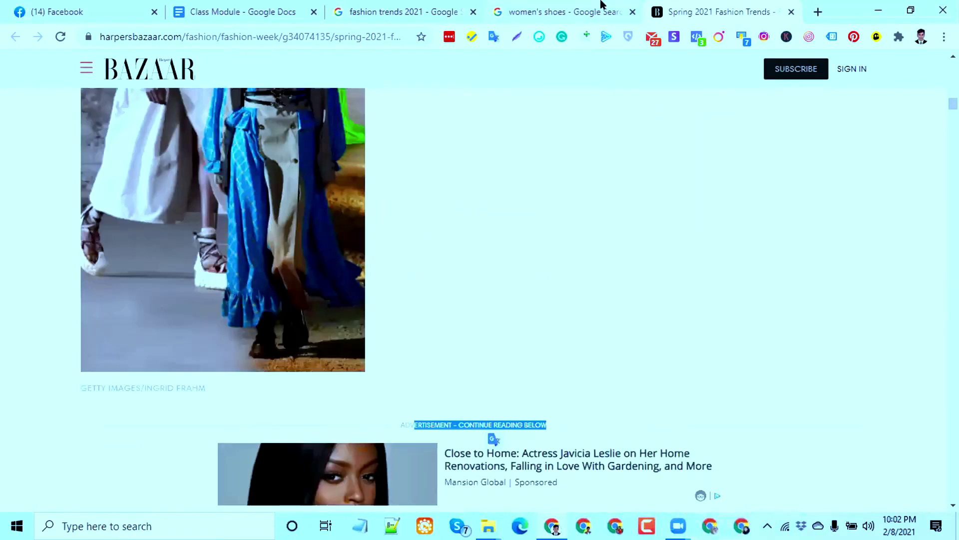
# Close the "women's shoes" results and the Harper's Bazaar article, leaving the "fashion trends 2021" results open.
pyautogui.middleClick(523, 7)
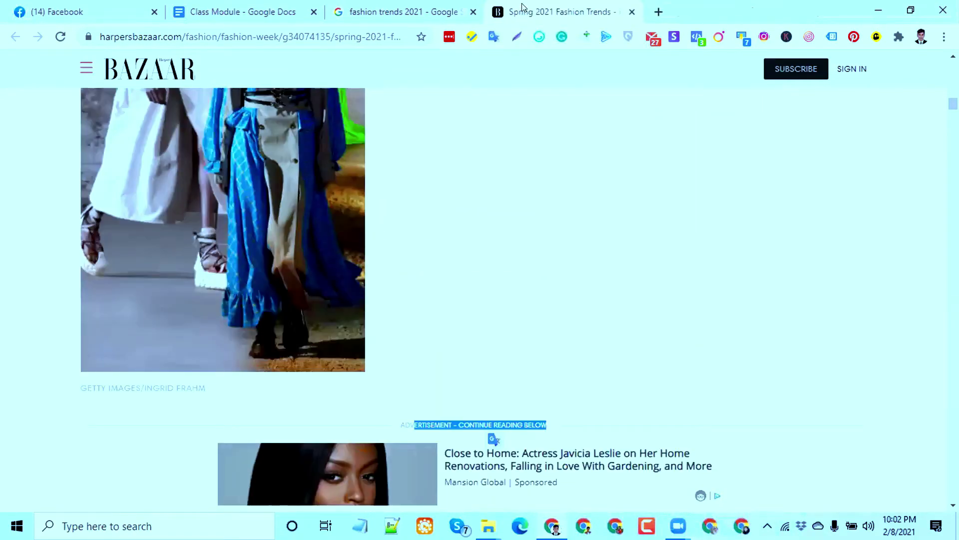
pyautogui.middleClick(521, 7)
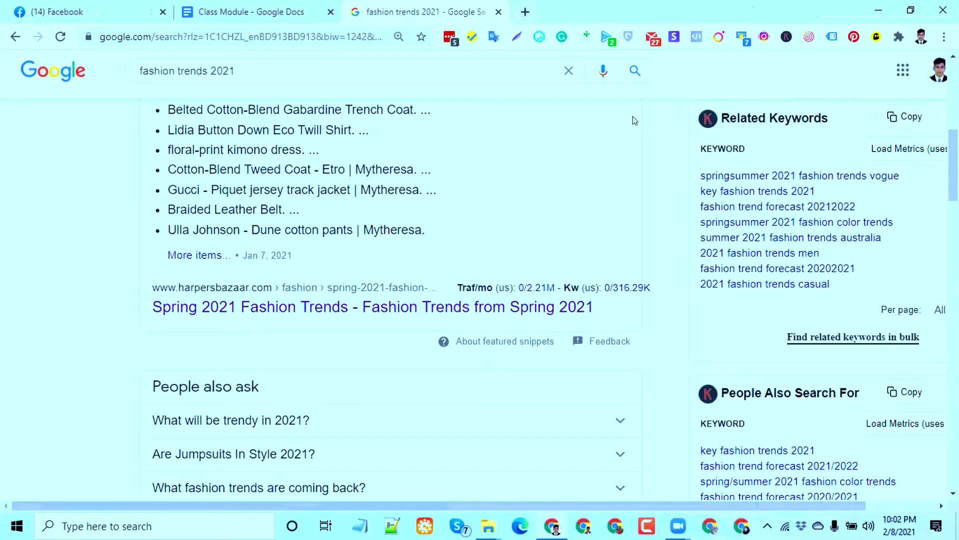
pyautogui.click(524, 11)
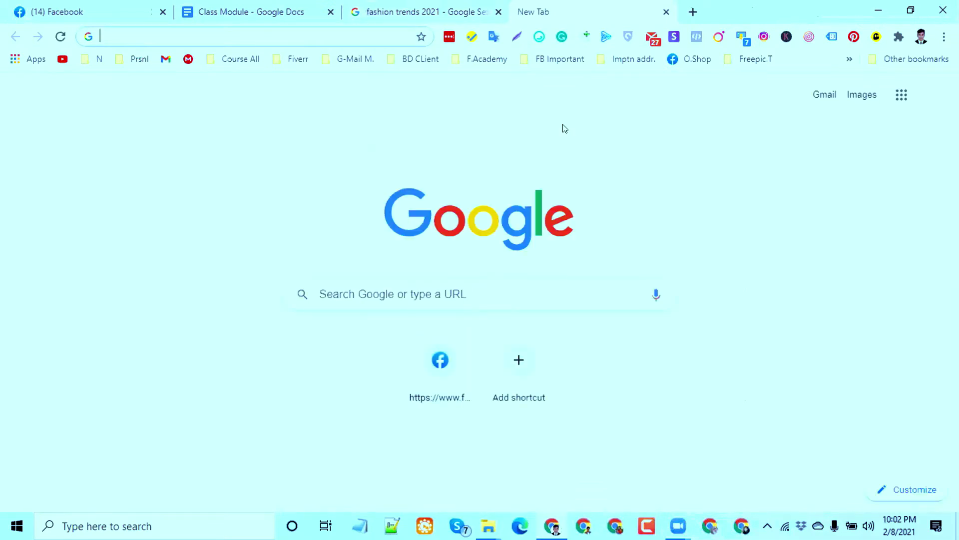
pyautogui.hotkey('ctrl', 'w')
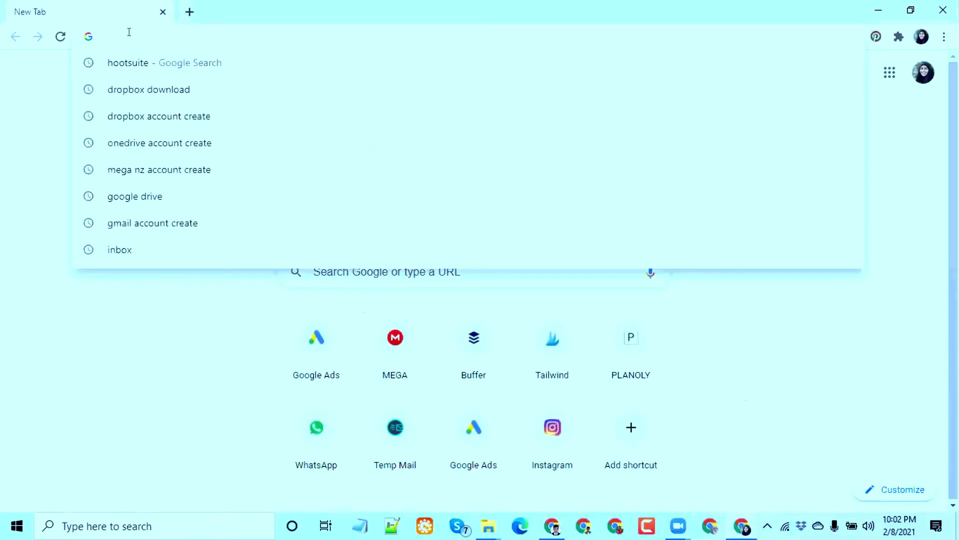
# Go to ads.google.com in the other browser profile and sign in to Google Ads.
pyautogui.write('ads.google.com')
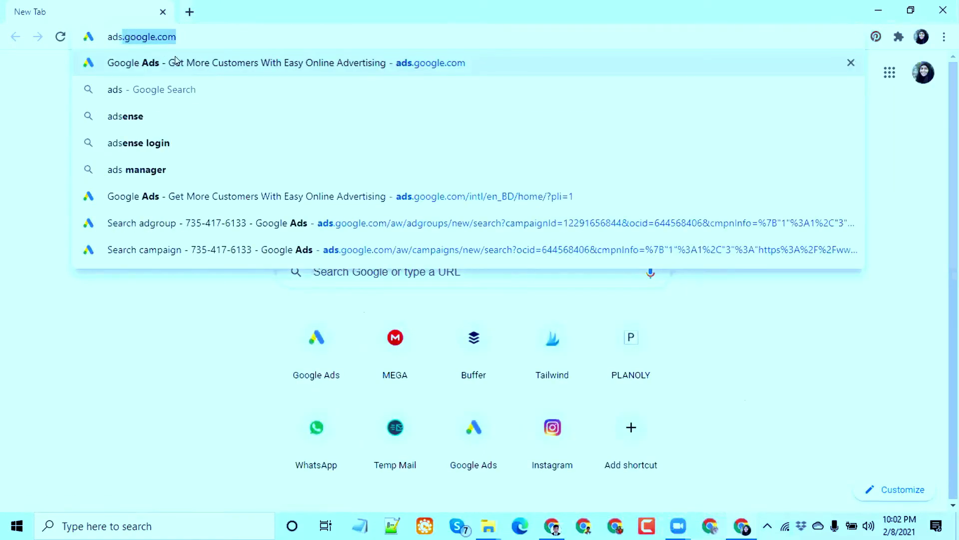
pyautogui.click(181, 62)
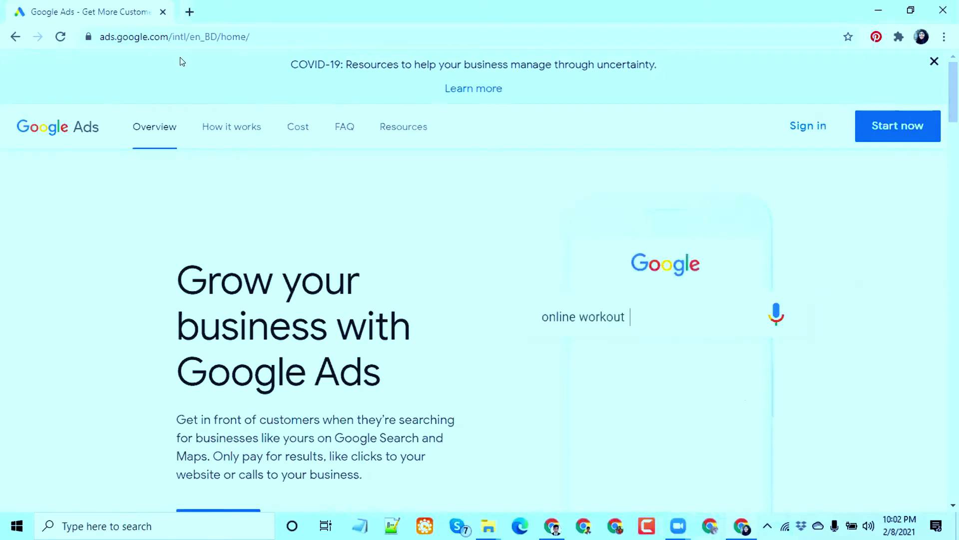
pyautogui.click(825, 128)
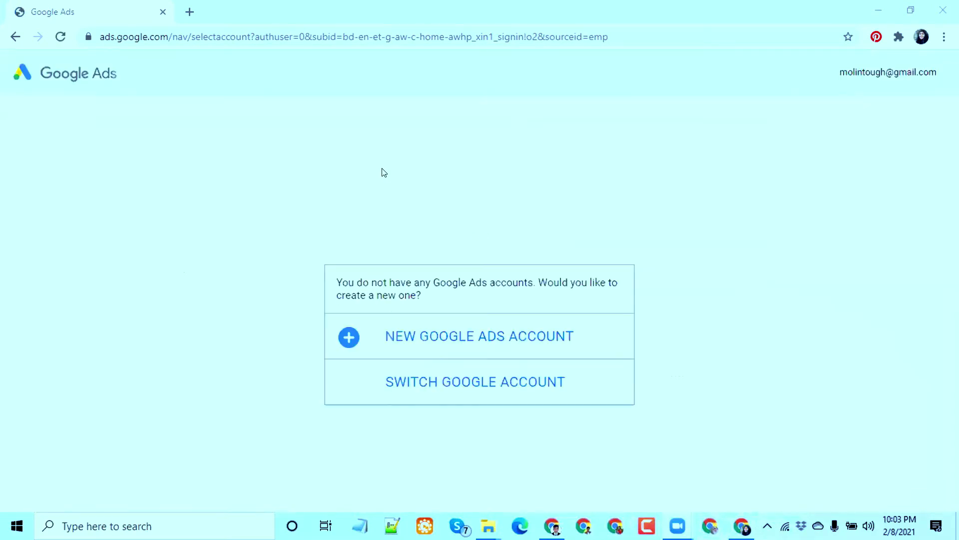
# Start a new Google Ads account and leave the Smart campaign setup for the full campaign goal selection.
pyautogui.click(422, 341)
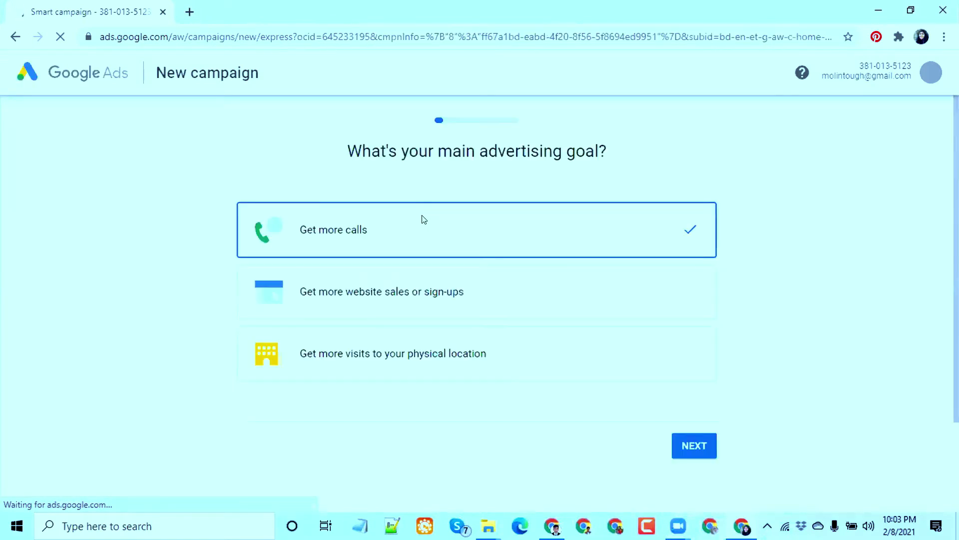
pyautogui.scroll(-2, 409, 353)
pyautogui.click(537, 424)
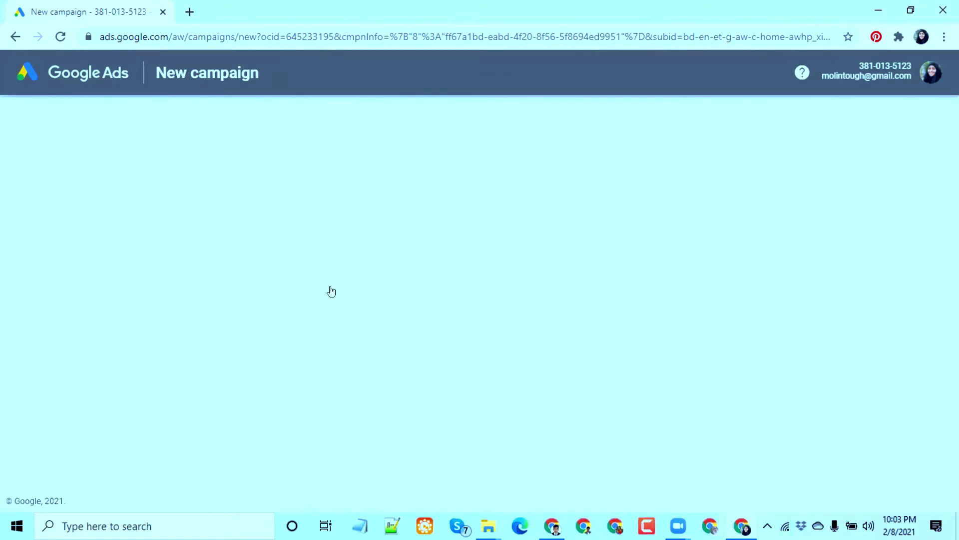
# Create the account without a campaign, submitting Bangladesh, Bangladesh Time and US Dollar as business information, and enter the account.
pyautogui.scroll(-2, 312, 290)
pyautogui.scroll(2, 306, 289)
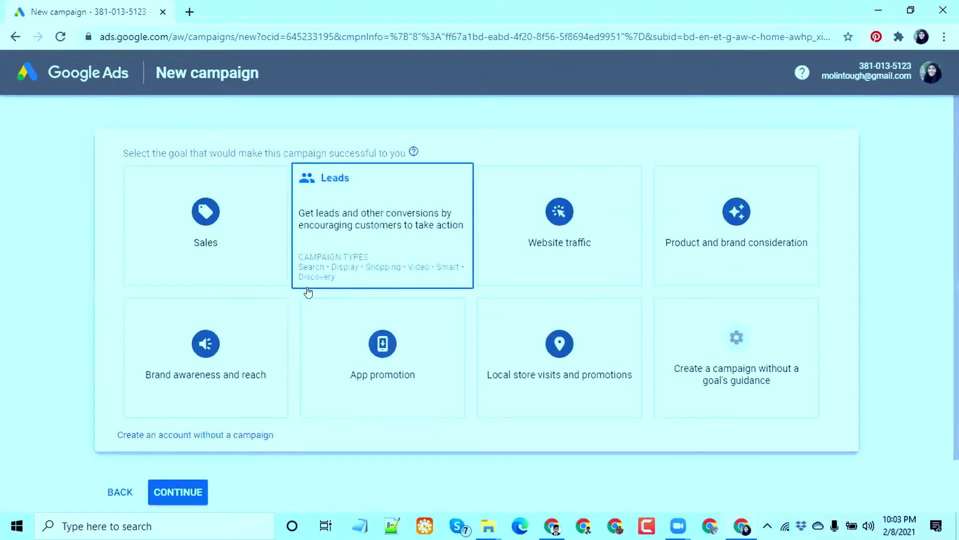
pyautogui.scroll(-2, 196, 296)
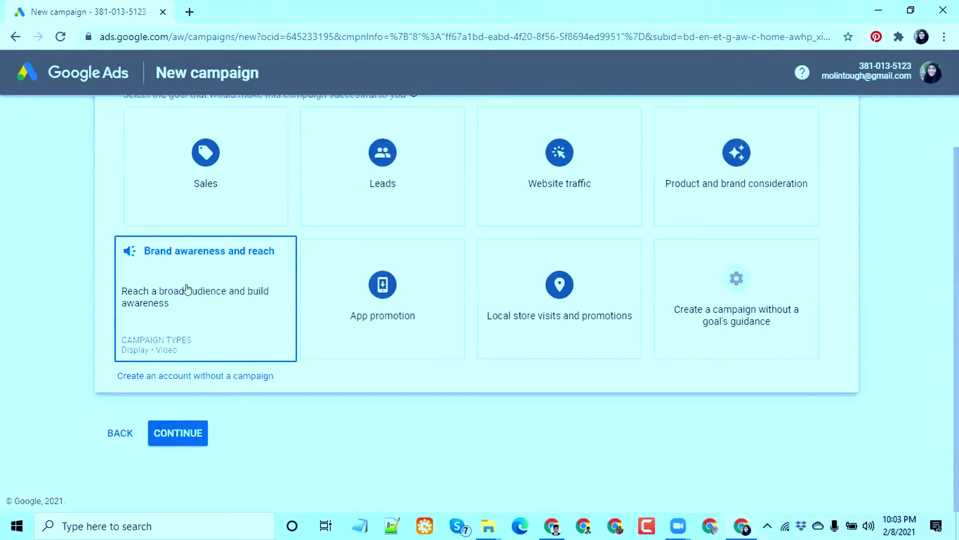
pyautogui.click(221, 375)
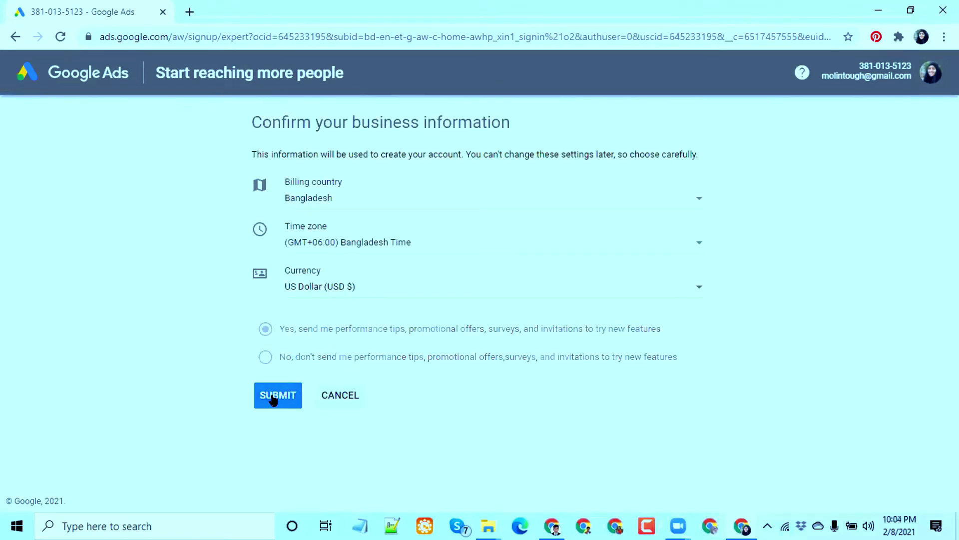
pyautogui.click(273, 396)
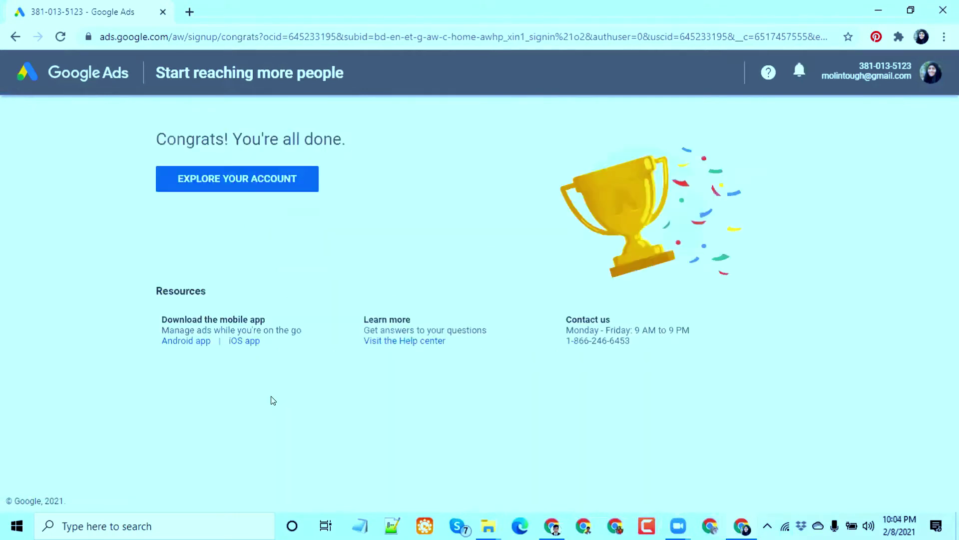
pyautogui.click(262, 185)
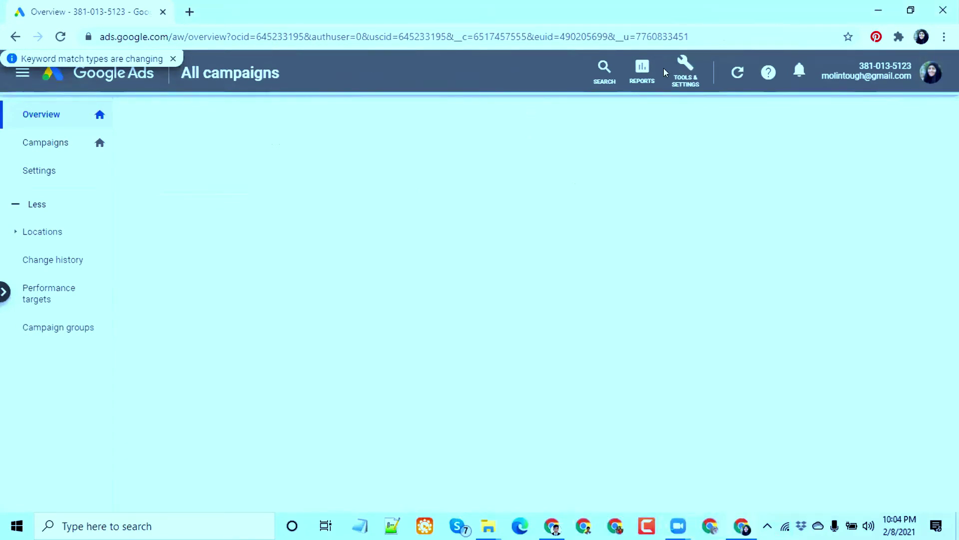
# Open Keyword Planner and dismiss the keyword match types notice and the "Refine your Keywords" guide.
pyautogui.click(663, 89)
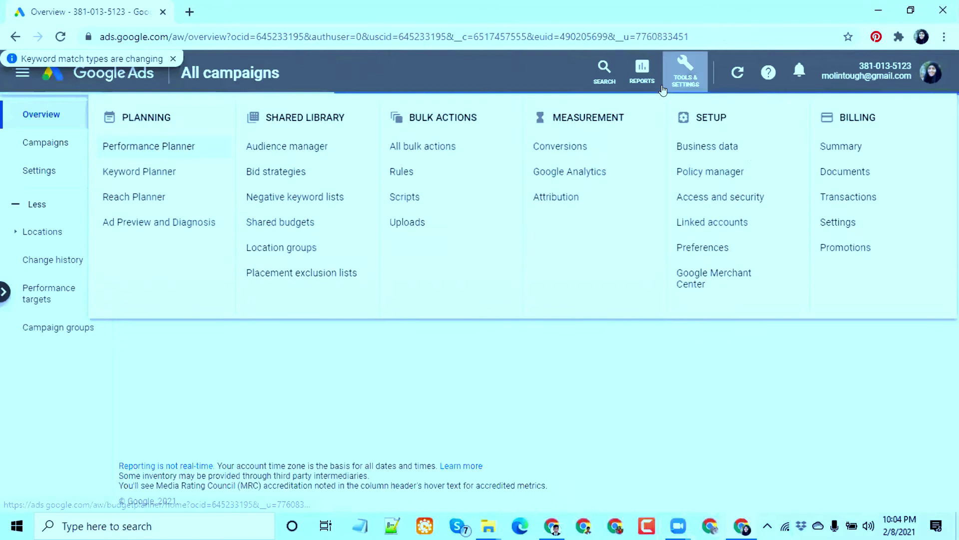
pyautogui.click(150, 172)
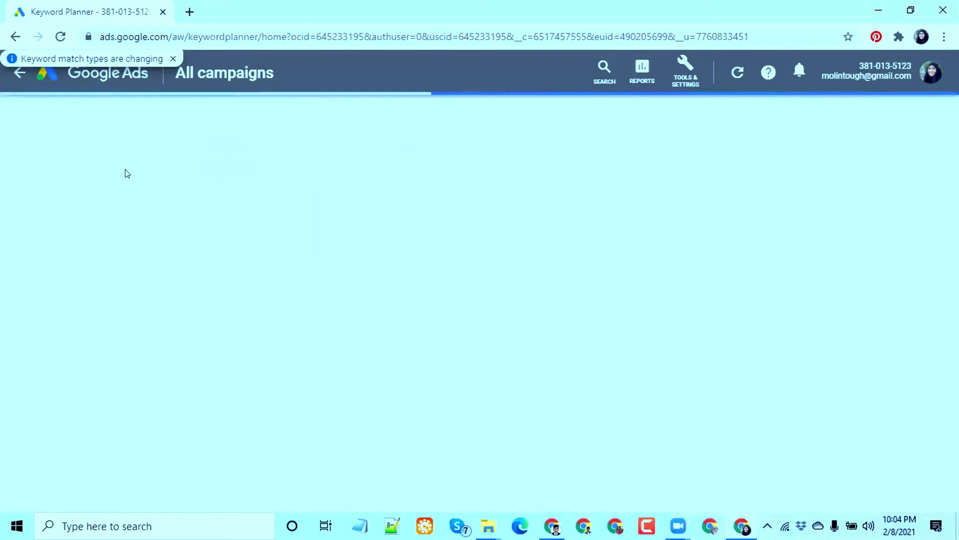
pyautogui.click(173, 60)
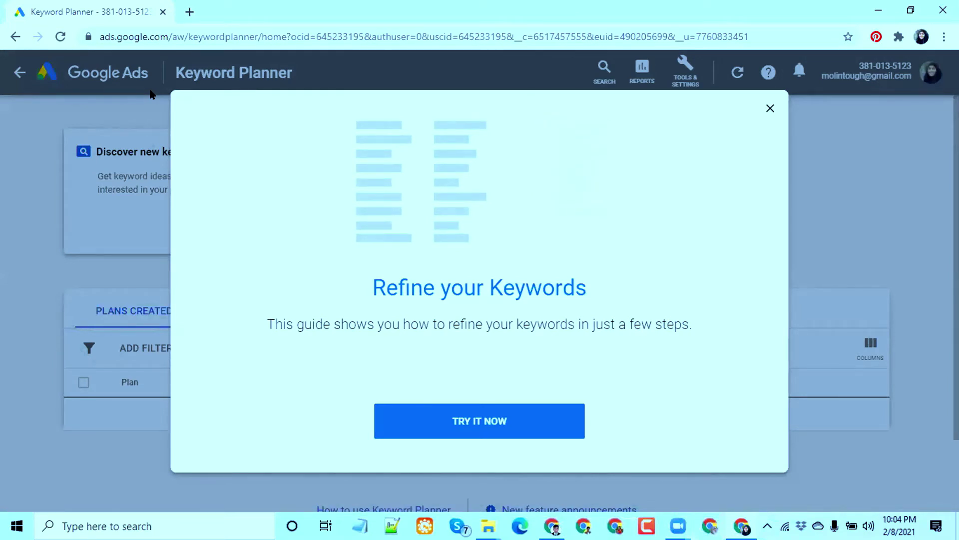
pyautogui.click(770, 109)
# Discover new keywords for "Fashion trends 2021" with English as the language and Bangladesh as the location.
pyautogui.click(251, 244)
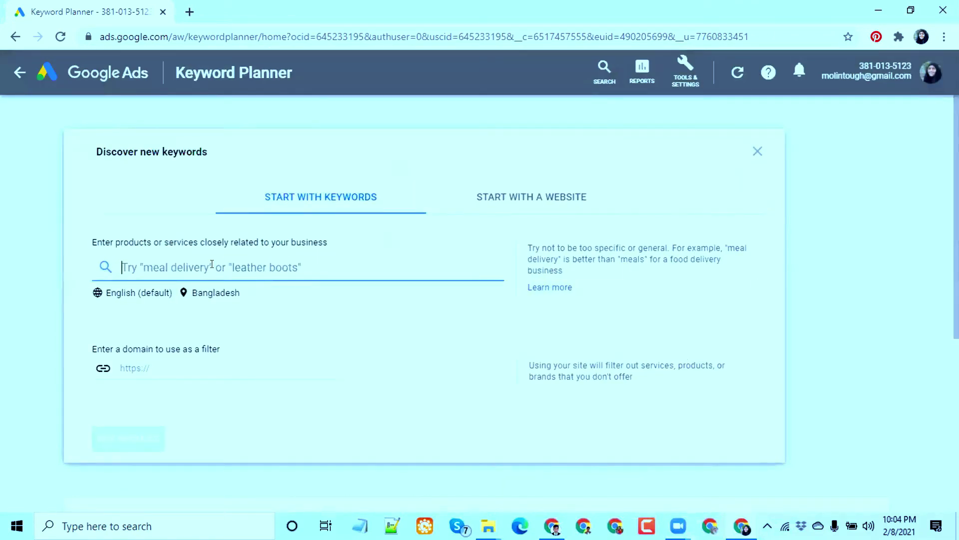
pyautogui.write('Fashion trends 2021')
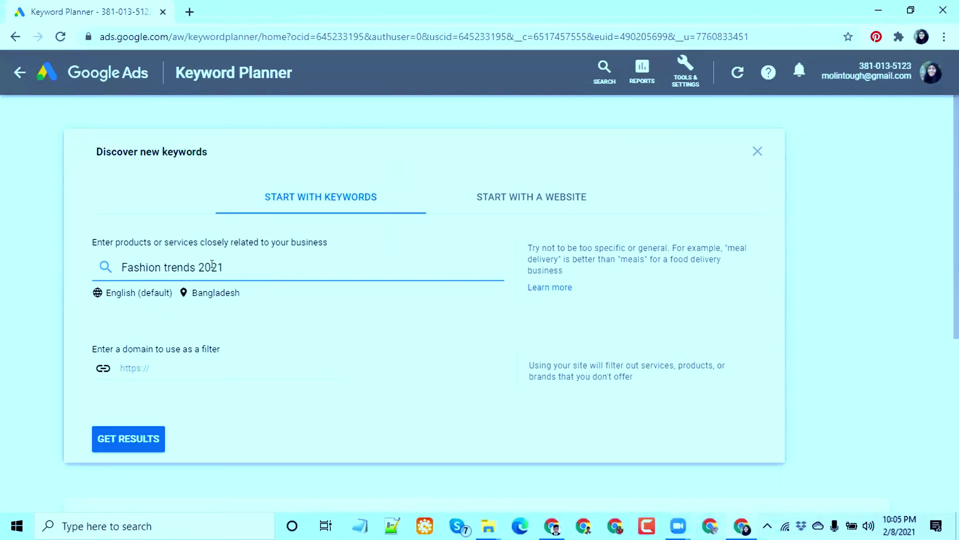
pyautogui.press('Return')
pyautogui.click(120, 444)
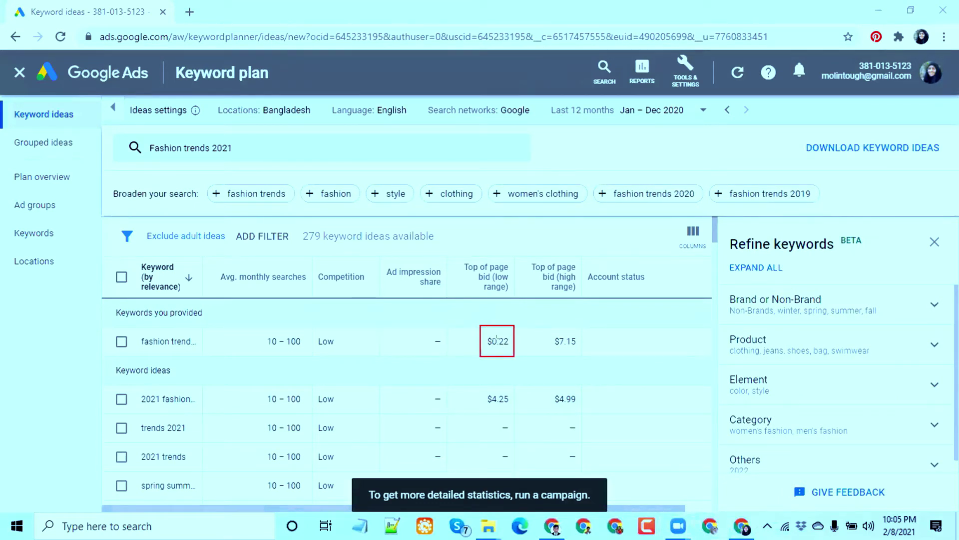
# Examine the low-range and high-range top of page bids for the provided "Fashion trends 2021" keyword.
pyautogui.moveTo(463, 258); pyautogui.dragTo(512, 294)
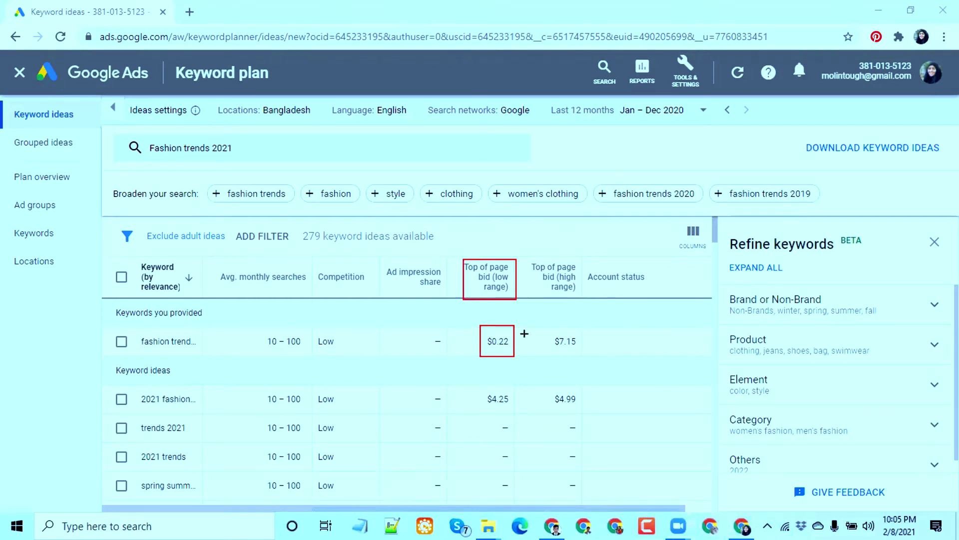
pyautogui.moveTo(544, 331)
pyautogui.mouseDown()
pyautogui.moveTo(610, 366)
pyautogui.moveTo(579, 349)
pyautogui.mouseUp()
pyautogui.moveTo(485, 331); pyautogui.dragTo(512, 350)
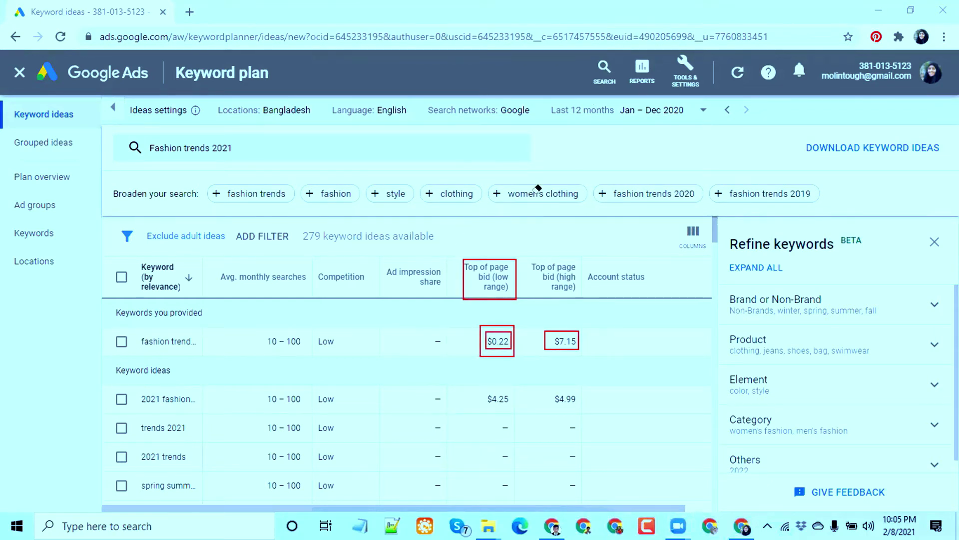
pyautogui.moveTo(482, 277)
pyautogui.mouseDown()
pyautogui.moveTo(506, 321)
pyautogui.moveTo(561, 340)
pyautogui.mouseUp()
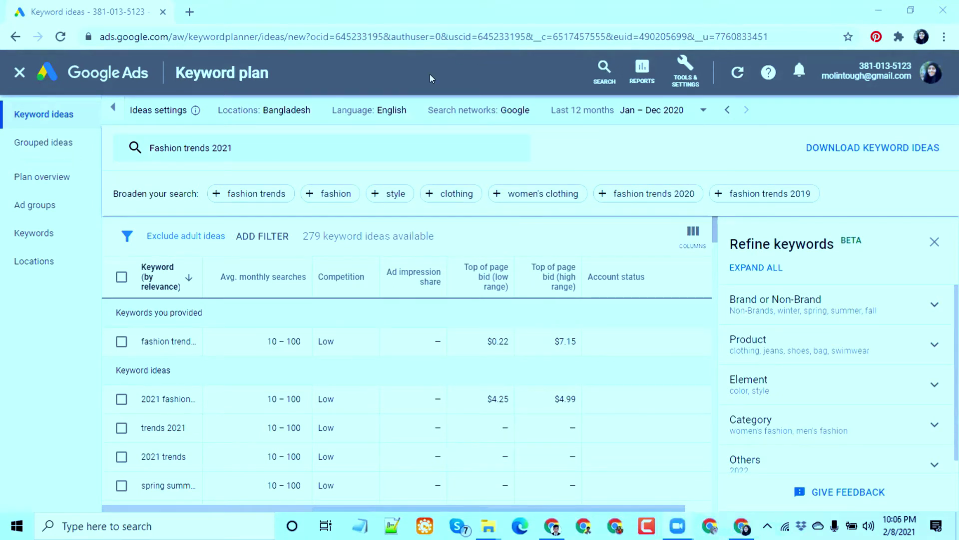
# Open the account's billing summary to reach the payments setup.
pyautogui.click(688, 68)
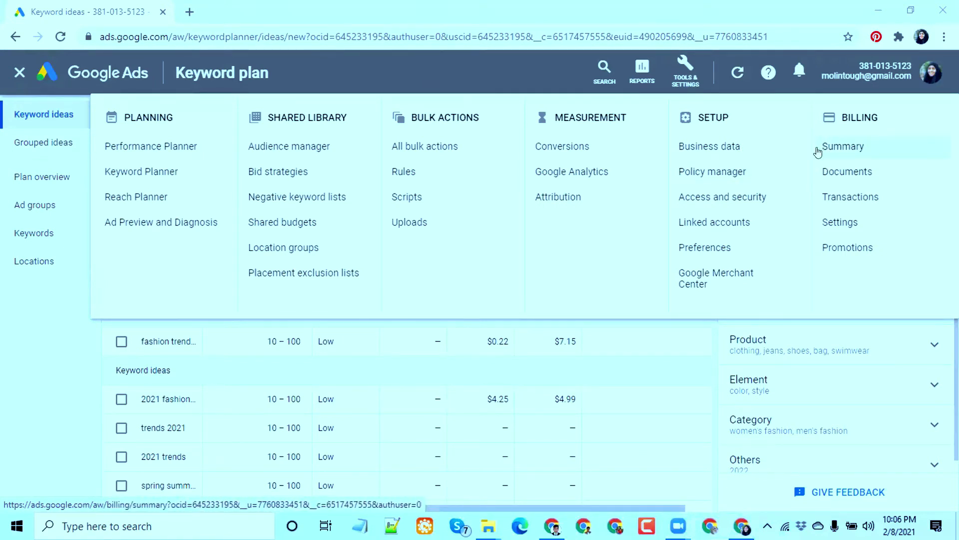
pyautogui.click(848, 147)
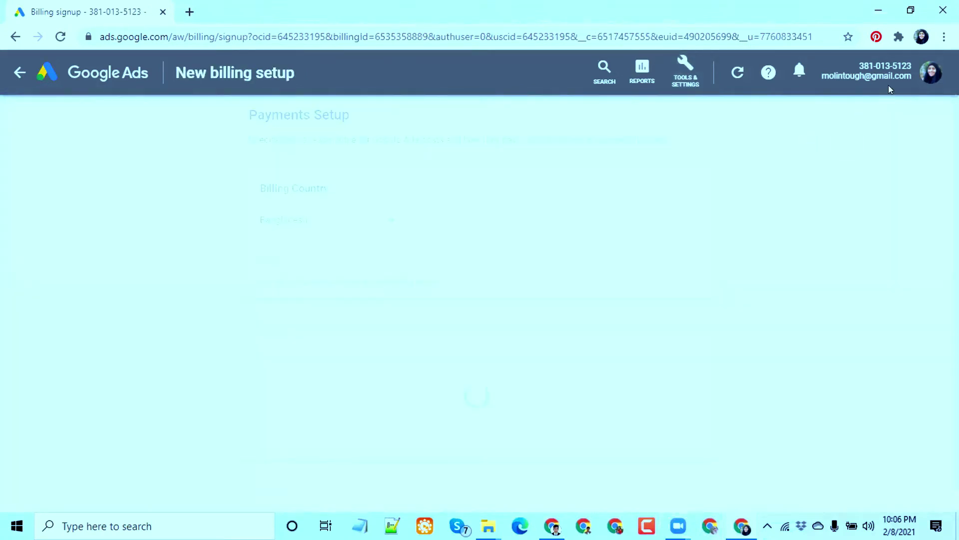
# Examine the account details and the payments setup's billing country, customer info, and payment sections.
pyautogui.click(931, 73)
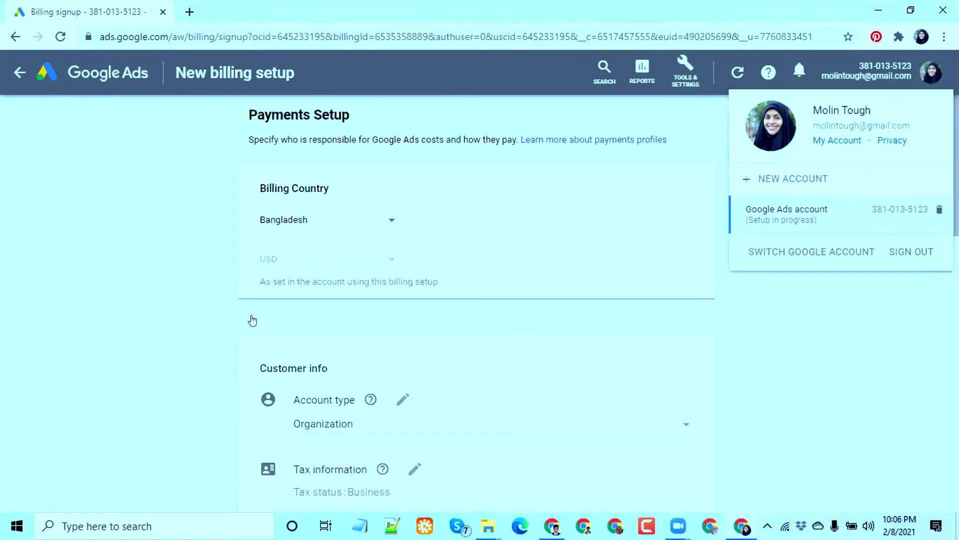
pyautogui.click(293, 229)
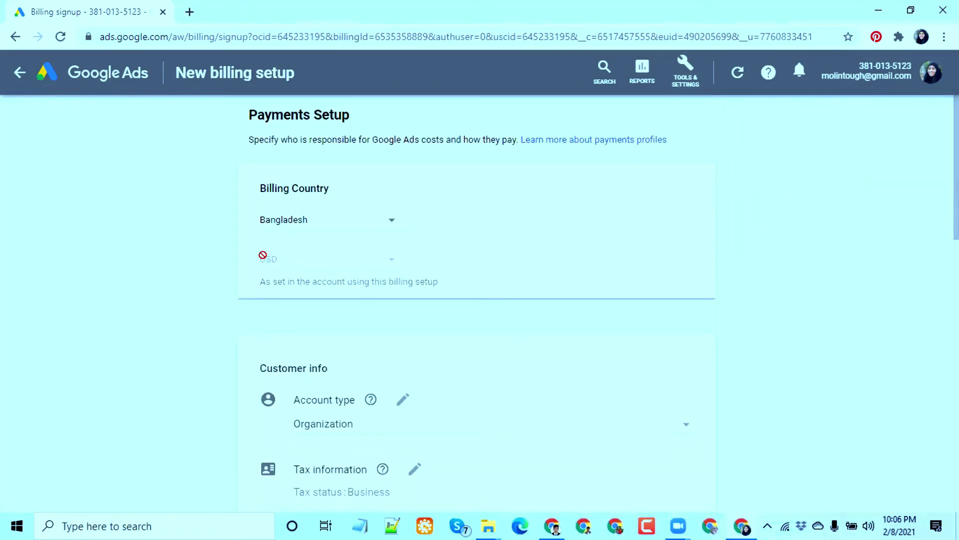
pyautogui.scroll(-2, 315, 313)
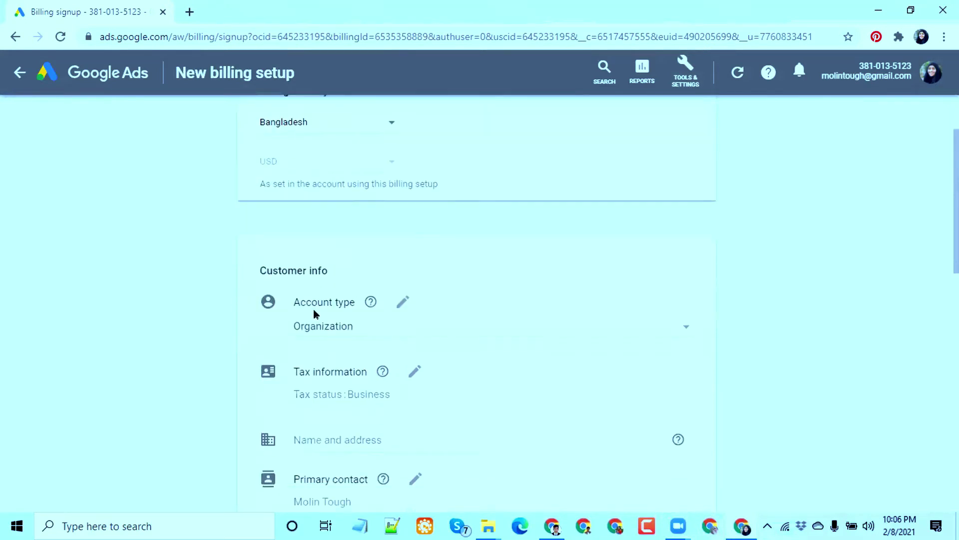
pyautogui.scroll(-1, 313, 311)
pyautogui.scroll(-8, 319, 291)
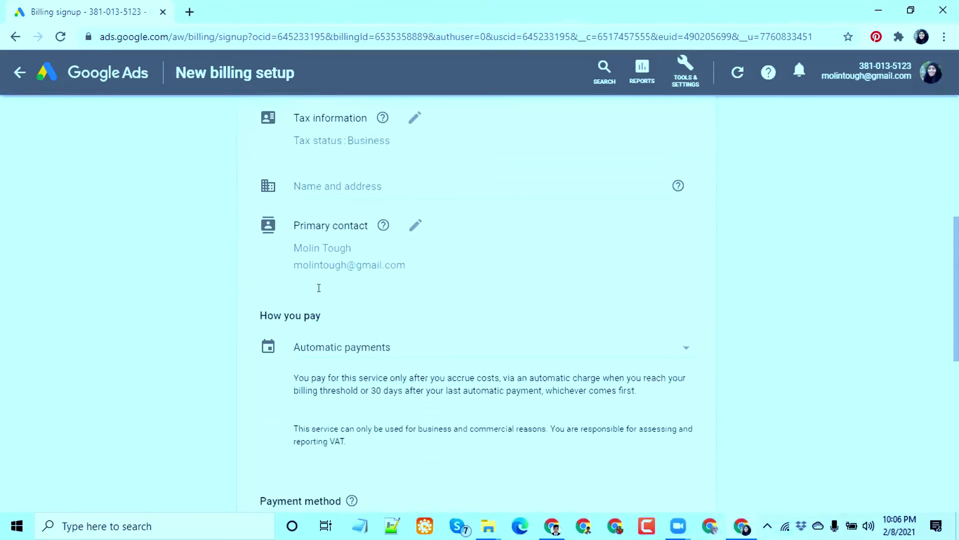
pyautogui.scroll(12, 320, 291)
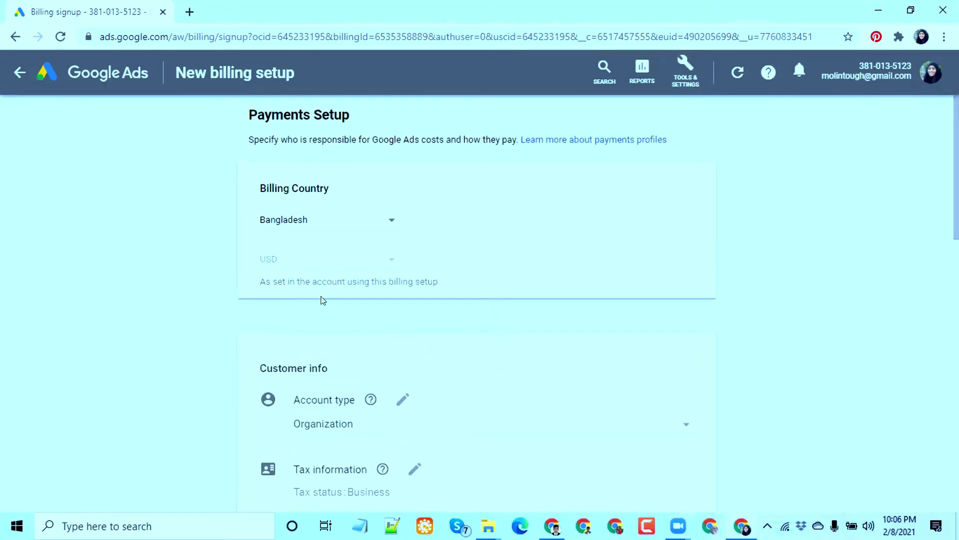
pyautogui.scroll(-3, 322, 300)
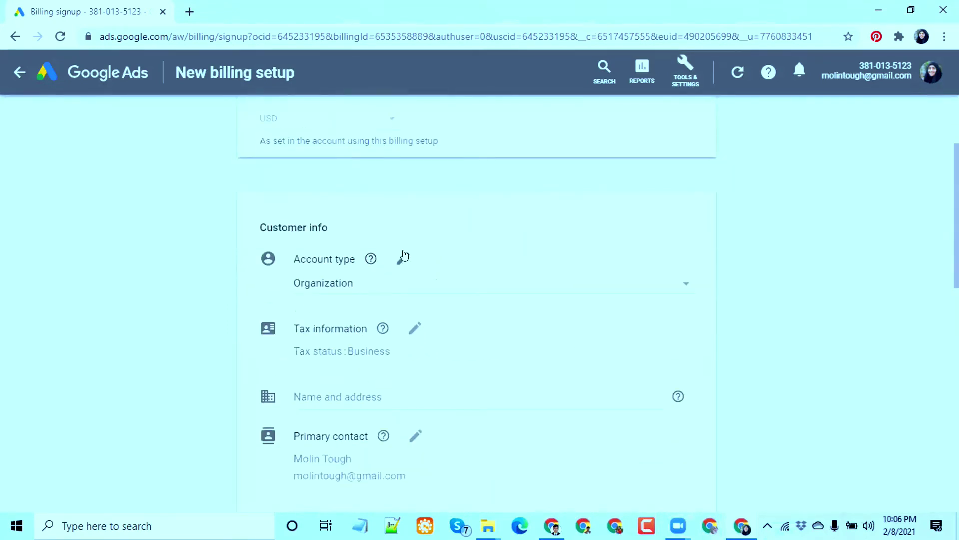
pyautogui.scroll(-2, 350, 340)
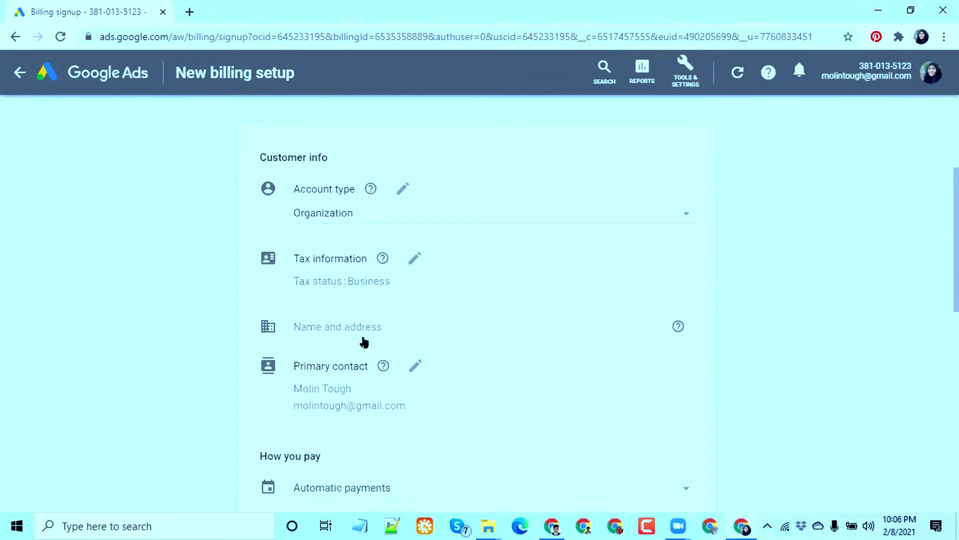
pyautogui.scroll(-5, 364, 342)
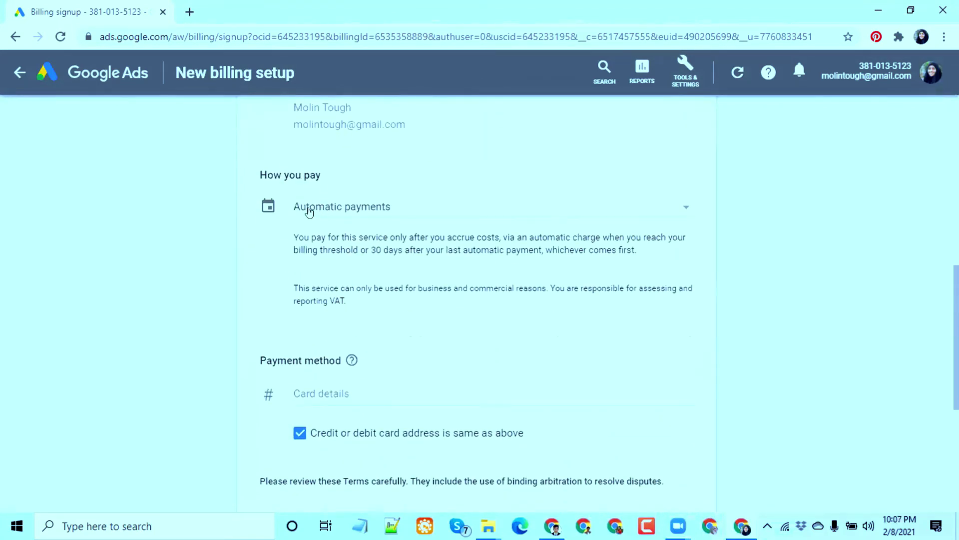
# Switch how you pay to Manual payments and review its payment amount field.
pyautogui.click(376, 209)
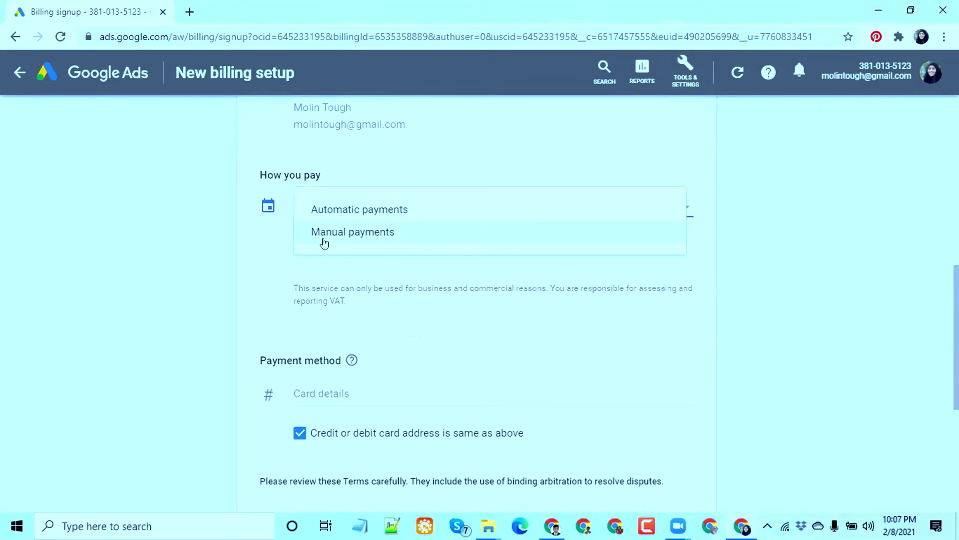
pyautogui.click(324, 242)
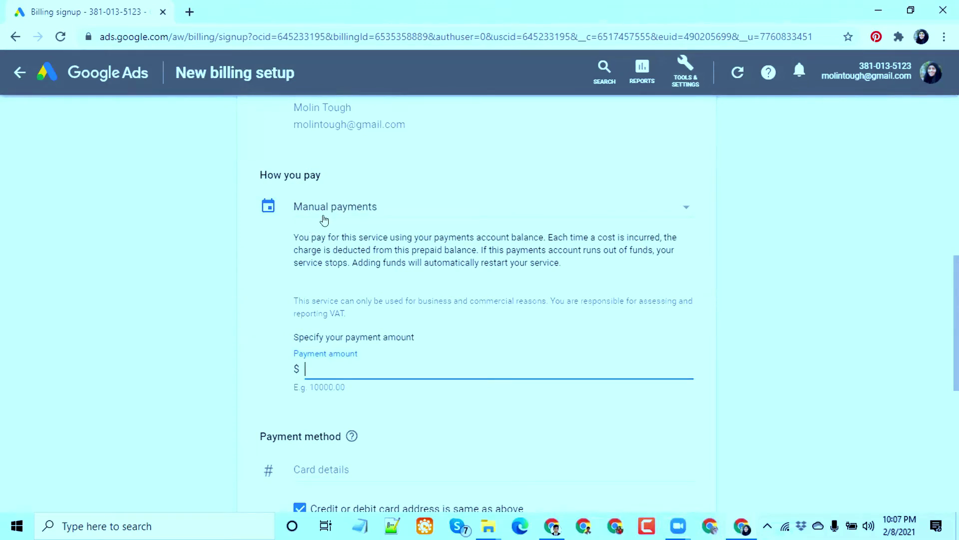
pyautogui.click(337, 209)
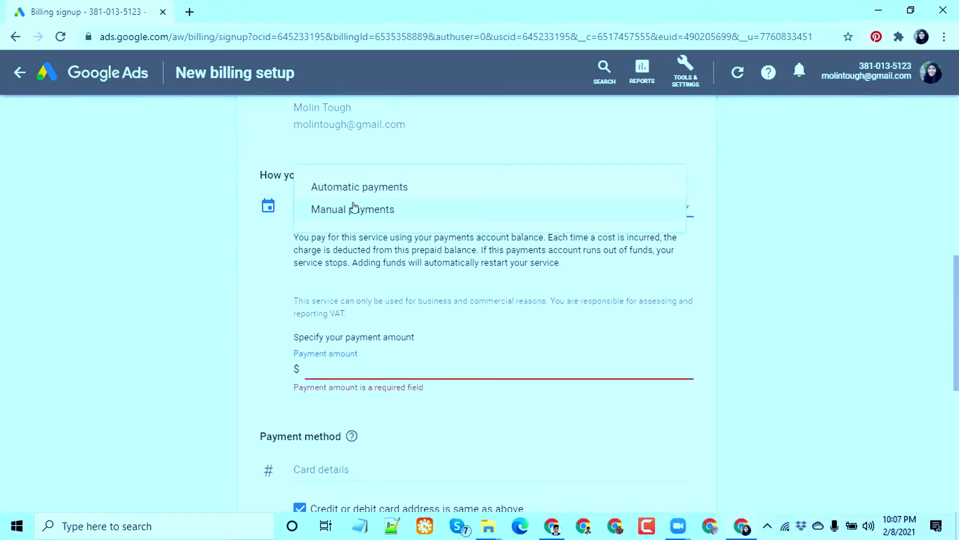
pyautogui.click(342, 264)
pyautogui.scroll(-1, 330, 353)
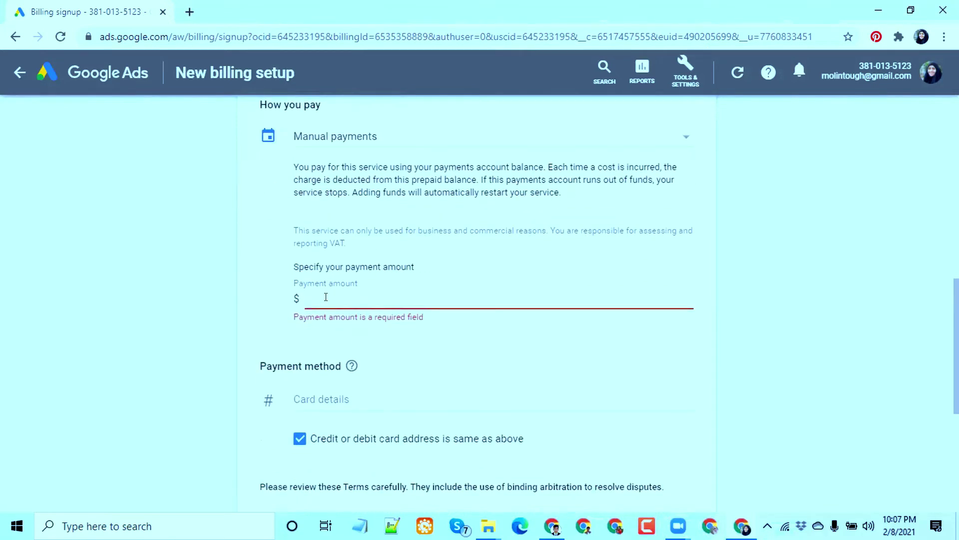
pyautogui.scroll(-1, 319, 301)
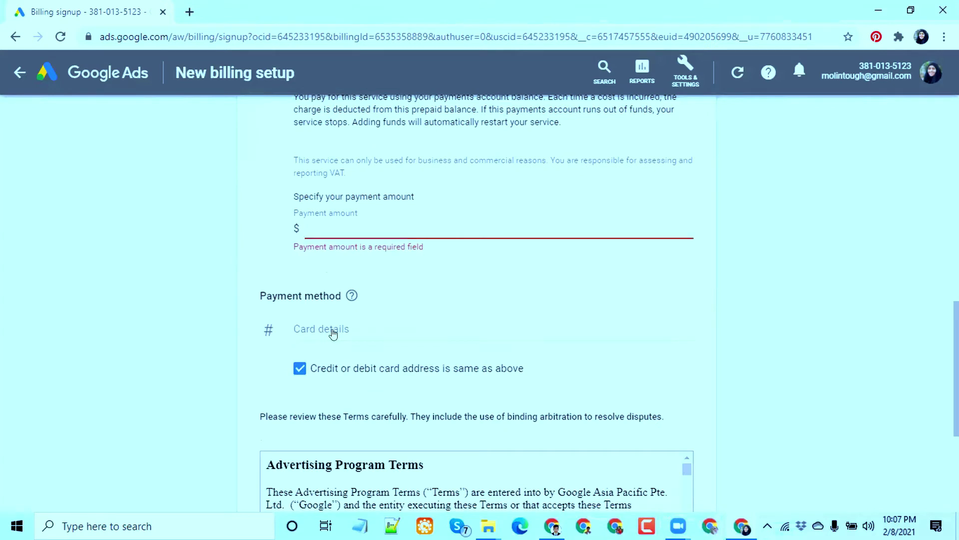
# Expand the card details under the payment method and review the card fields and Advertising Program Terms.
pyautogui.click(322, 328)
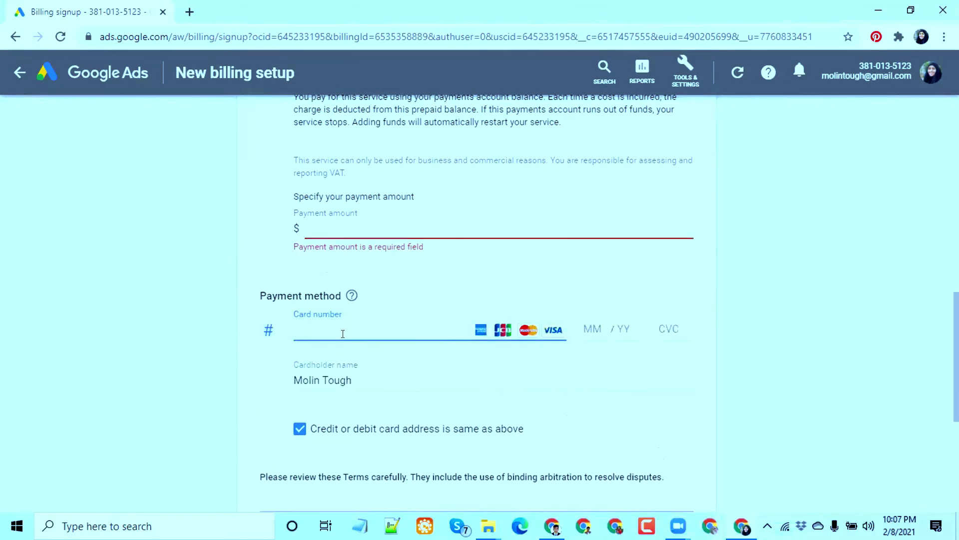
pyautogui.scroll(-5, 423, 372)
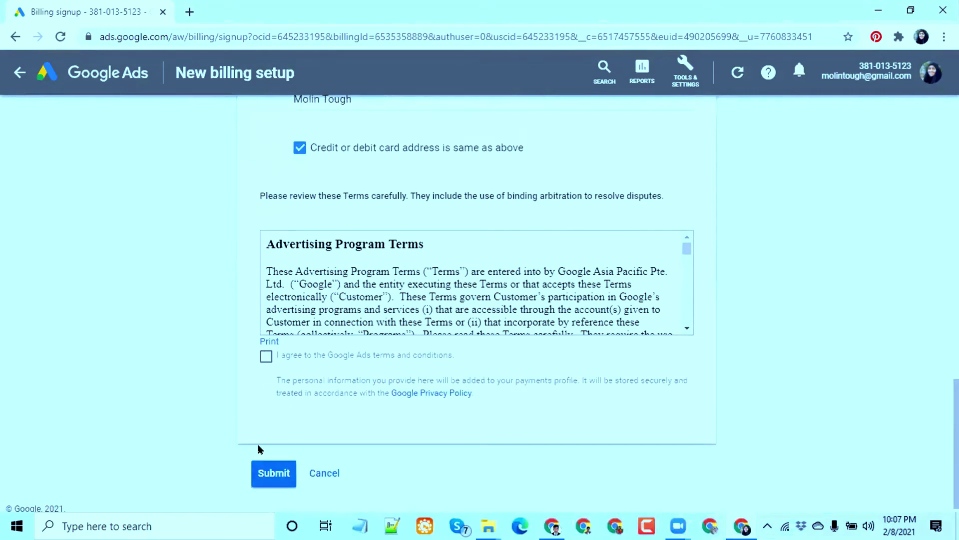
pyautogui.scroll(4, 415, 405)
pyautogui.scroll(3, 407, 400)
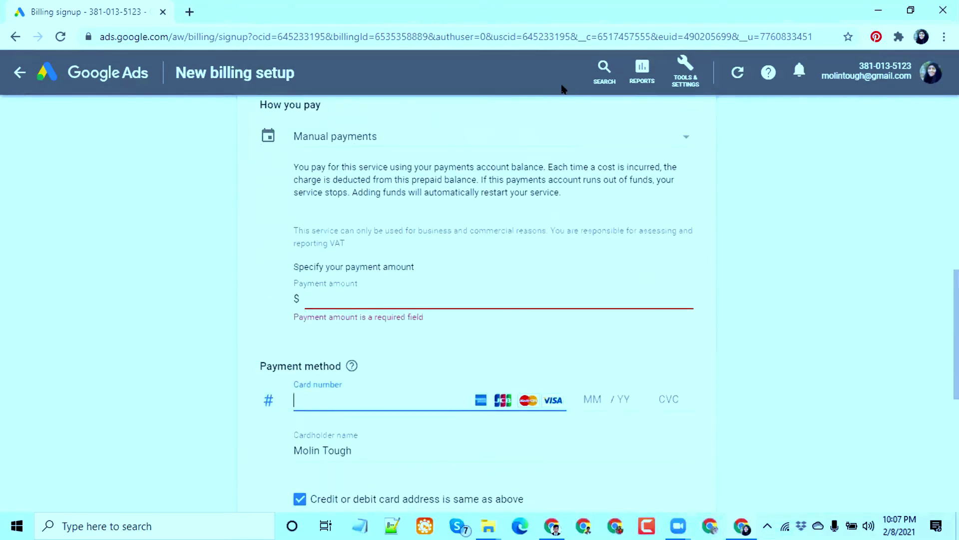
# Open Access and security and prepare a user invitation with the Admin access level.
pyautogui.click(673, 74)
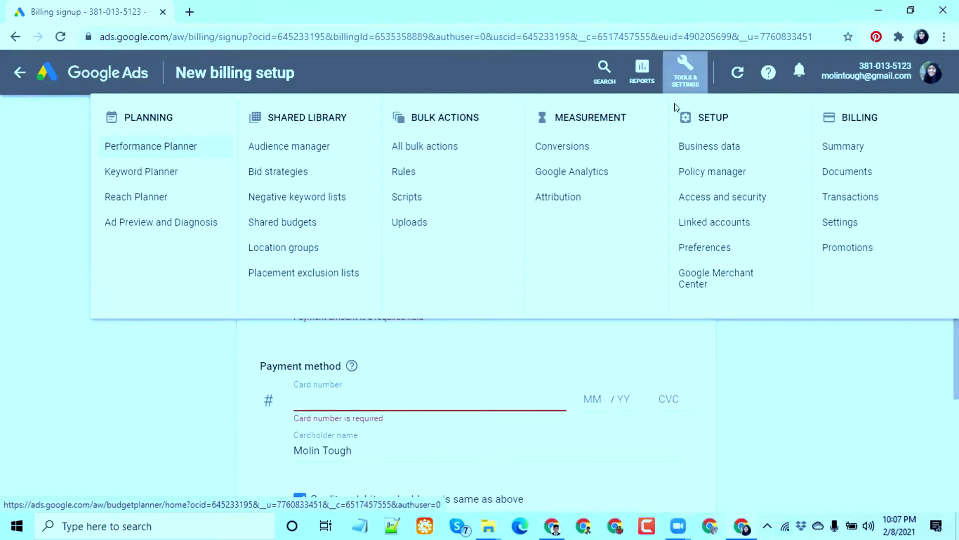
pyautogui.click(705, 199)
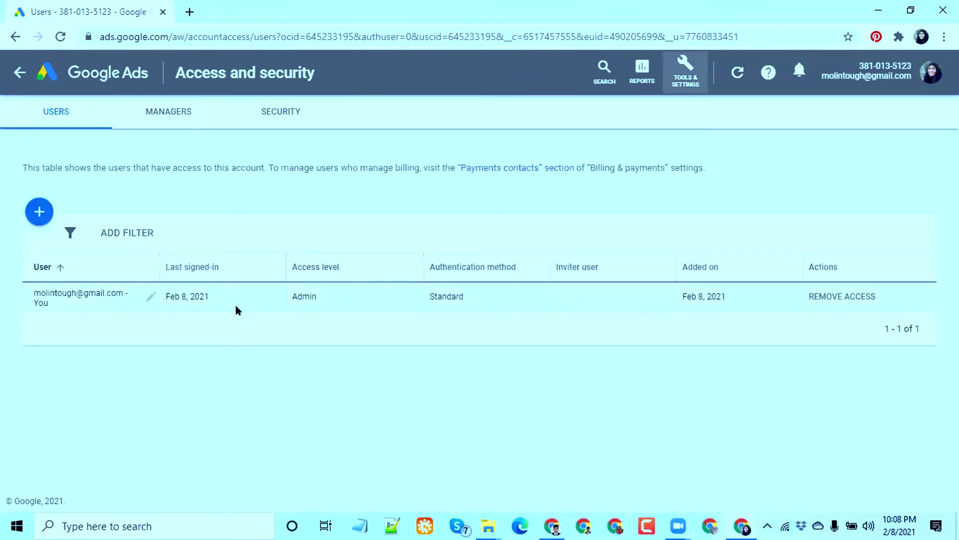
pyautogui.click(40, 216)
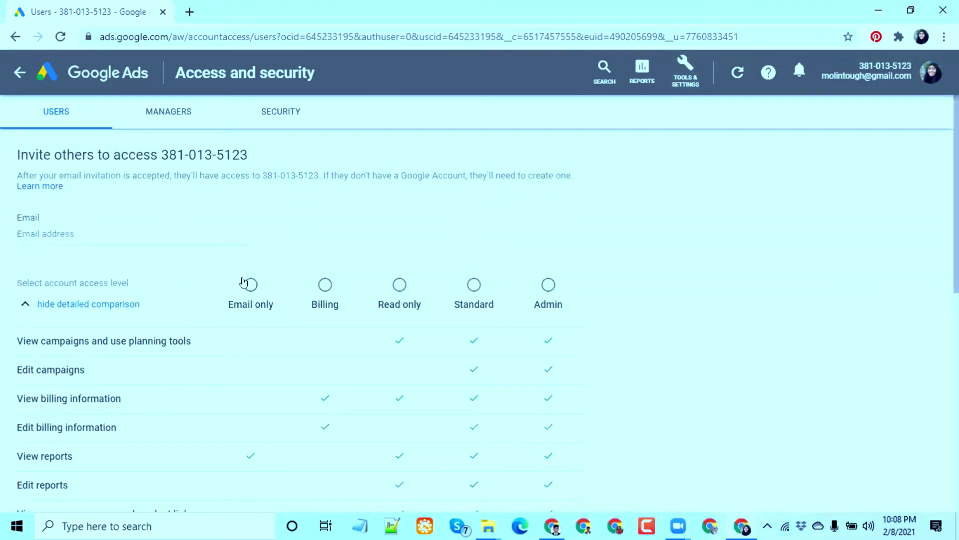
pyautogui.click(547, 294)
pyautogui.click(68, 239)
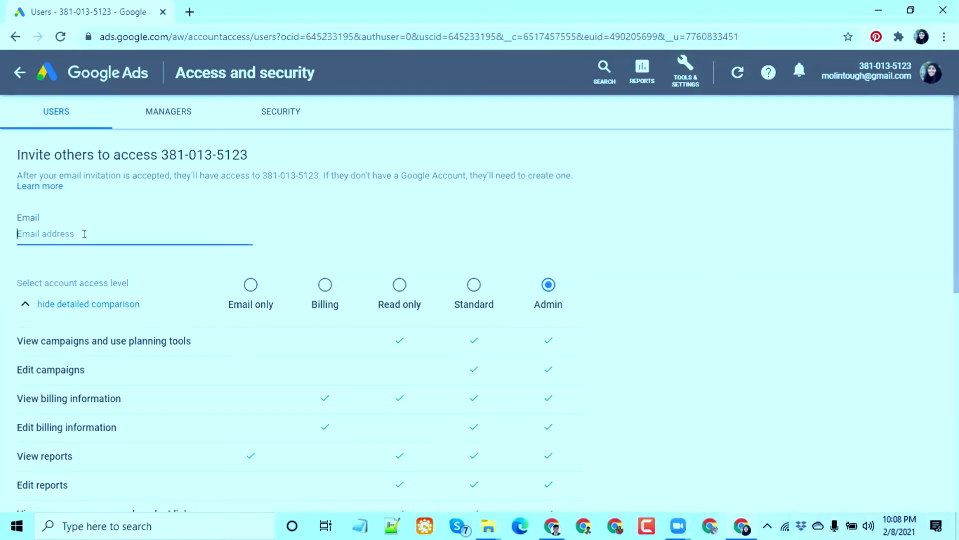
pyautogui.scroll(-5, 29, 244)
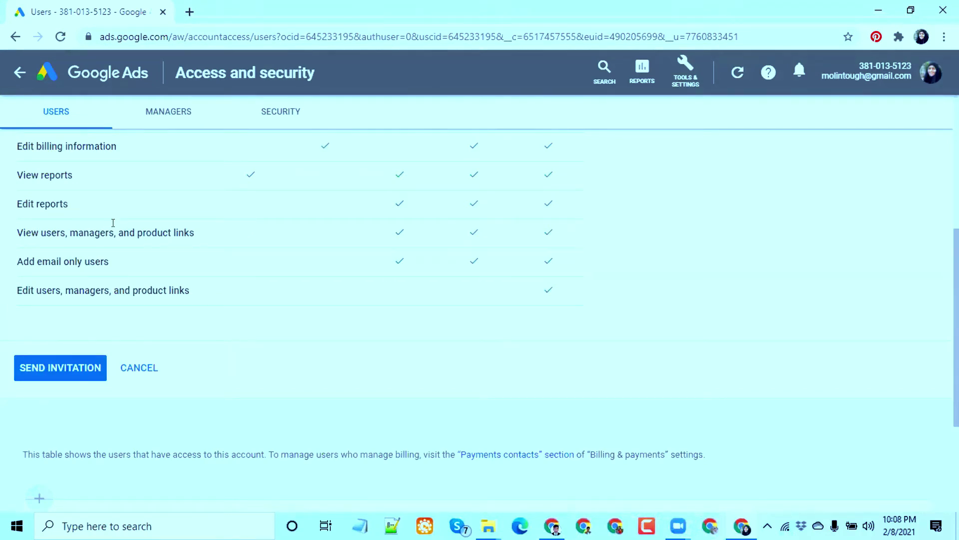
# Leave the user invitation, check the account details, and start a new campaign from the Campaigns page.
pyautogui.click(931, 71)
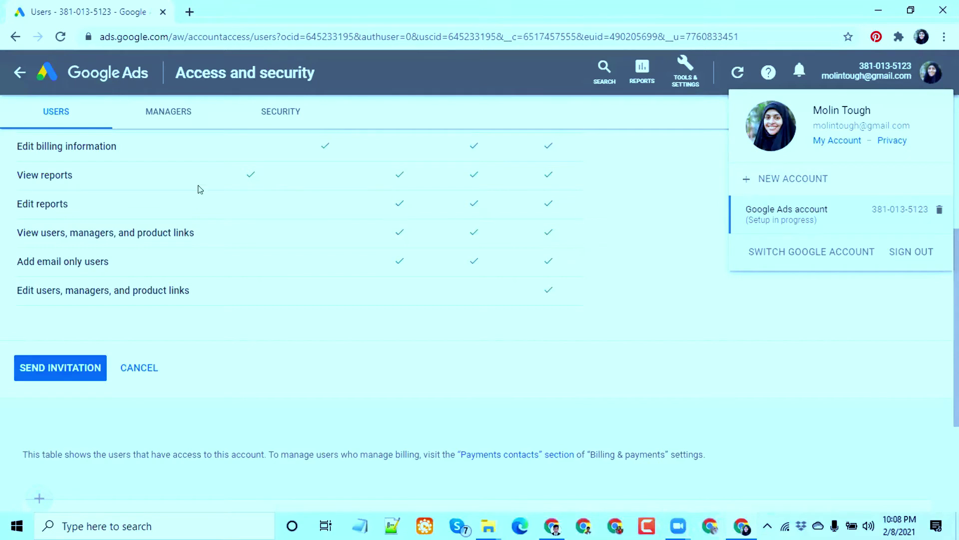
pyautogui.click(18, 73)
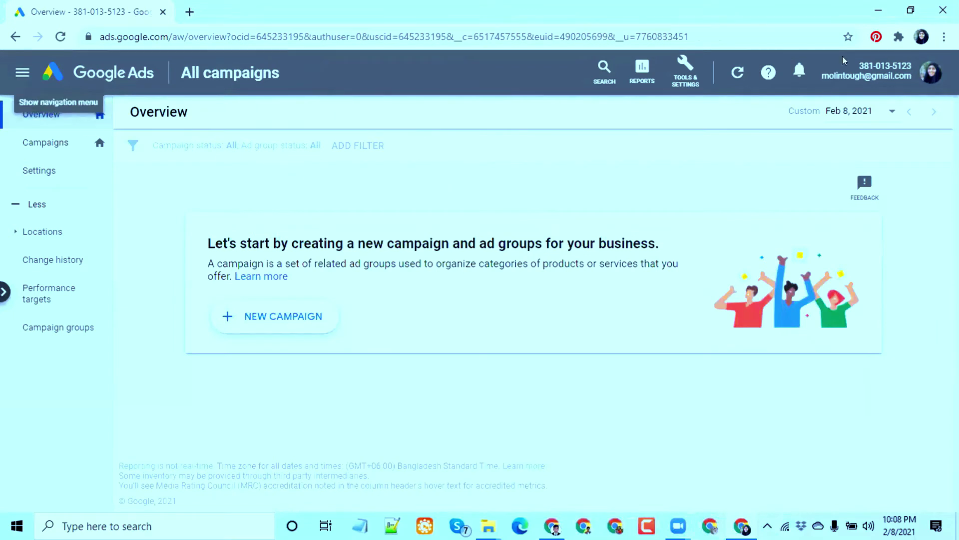
pyautogui.click(931, 76)
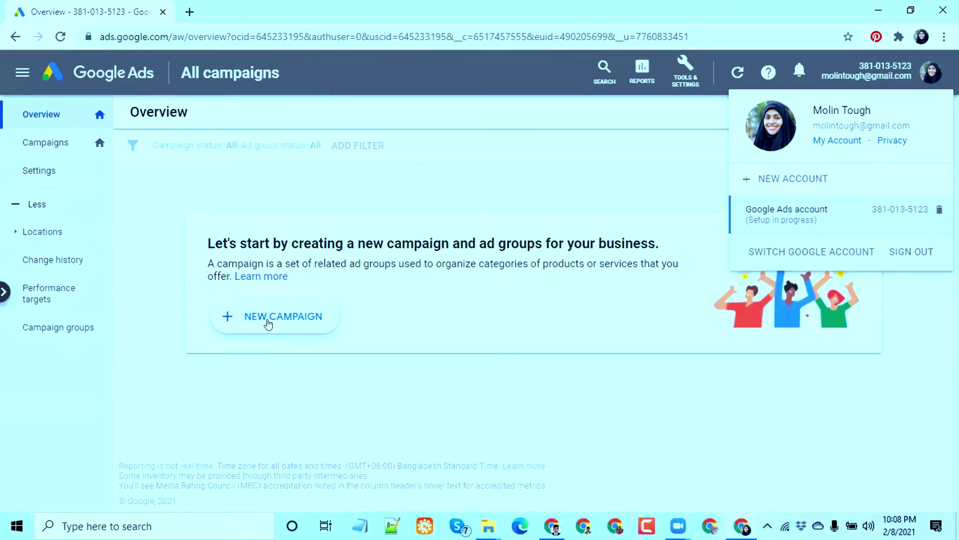
pyautogui.click(41, 149)
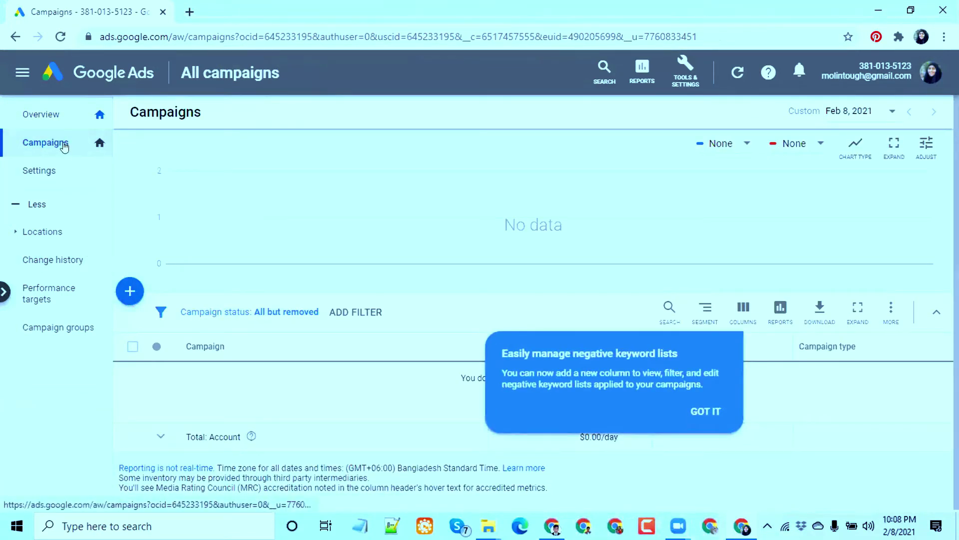
pyautogui.click(124, 294)
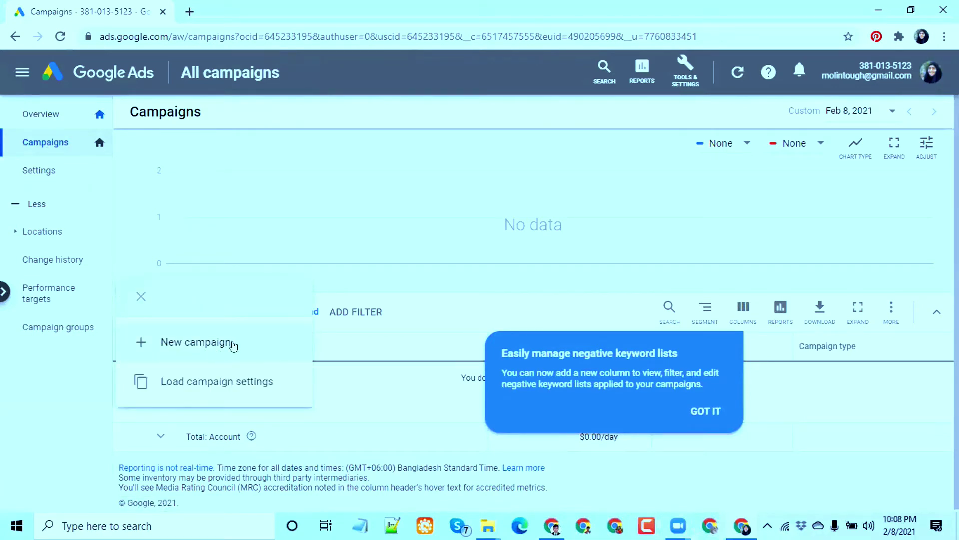
pyautogui.click(207, 343)
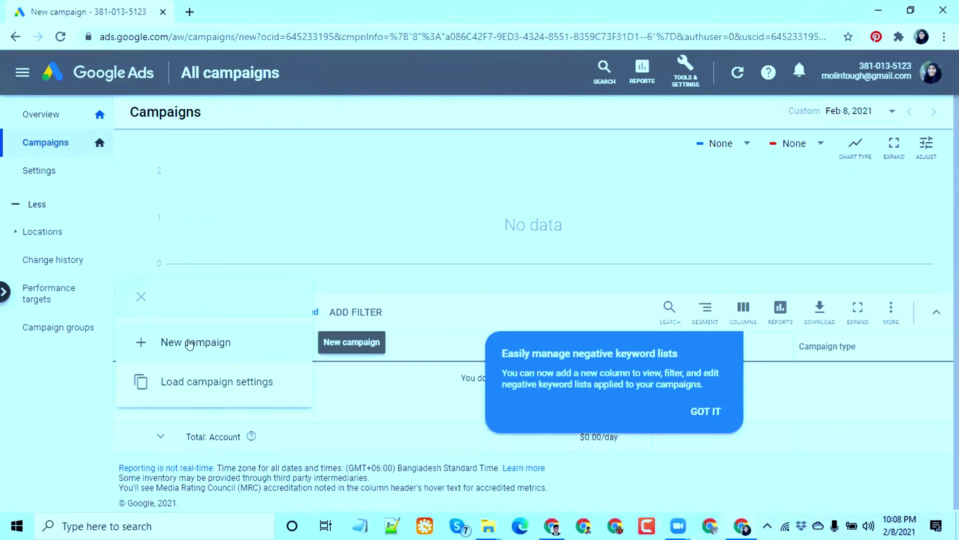
pyautogui.click(230, 310)
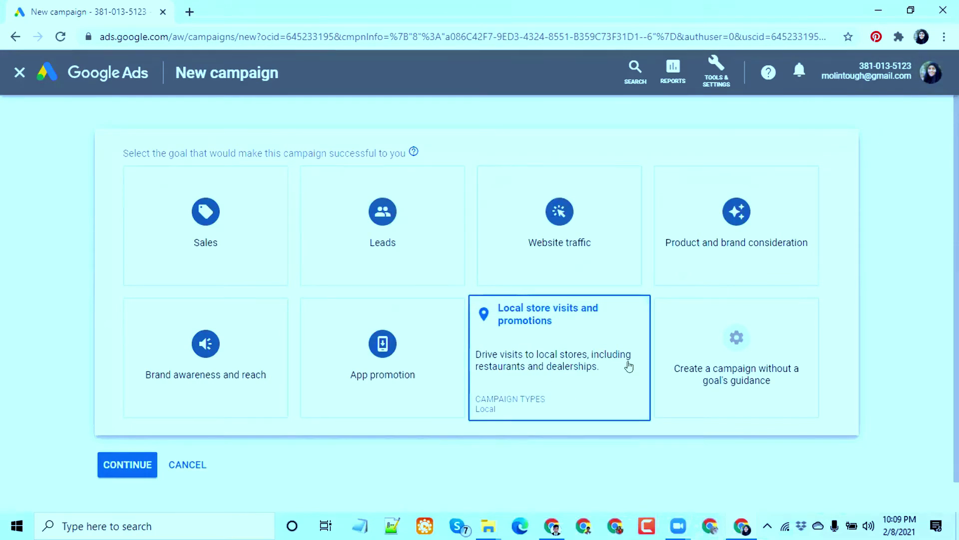
# Set up a Search campaign without a goal's guidance and choose website visits as the desired result.
pyautogui.click(661, 369)
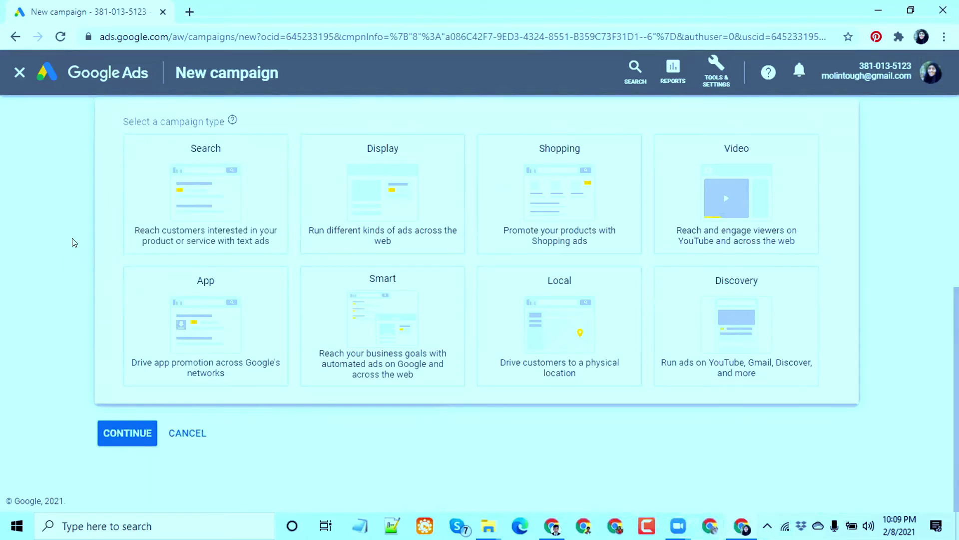
pyautogui.click(167, 213)
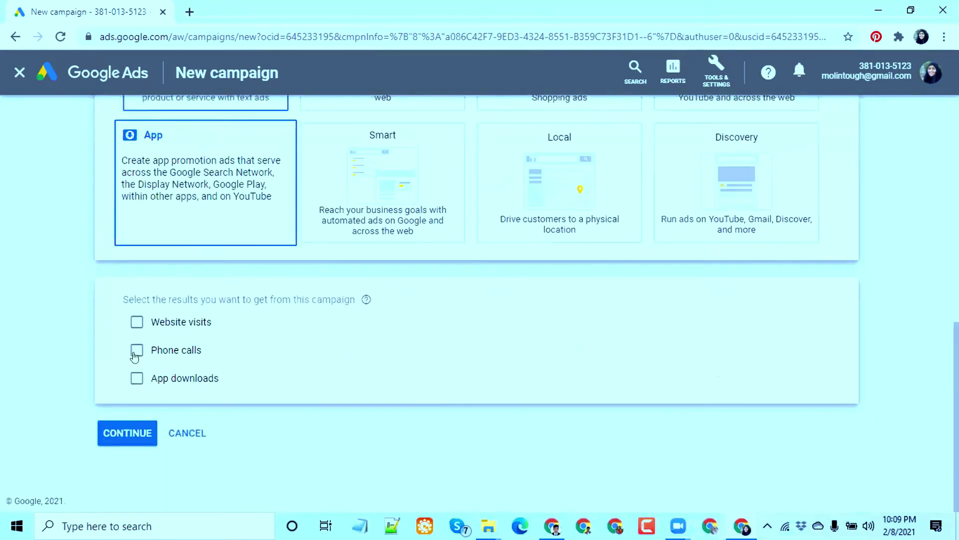
pyautogui.click(133, 324)
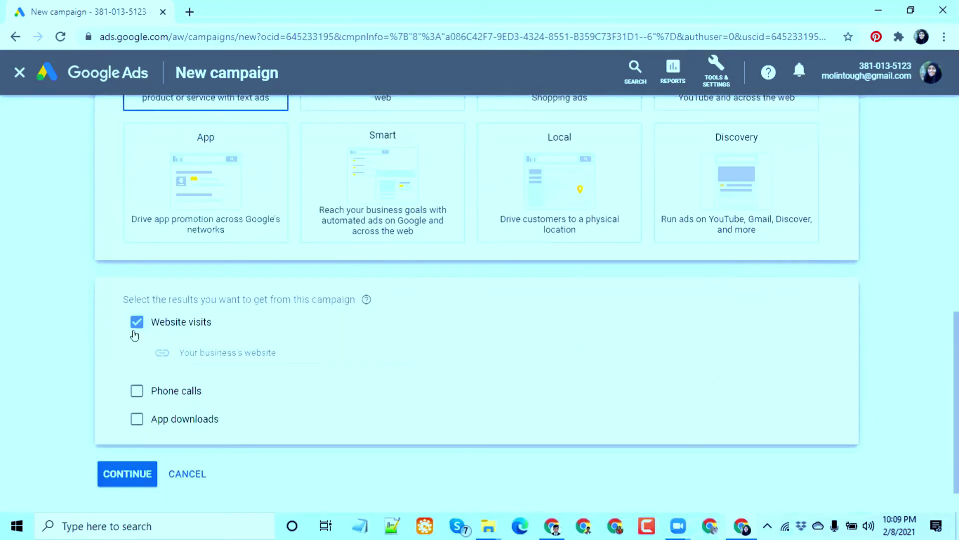
pyautogui.click(207, 358)
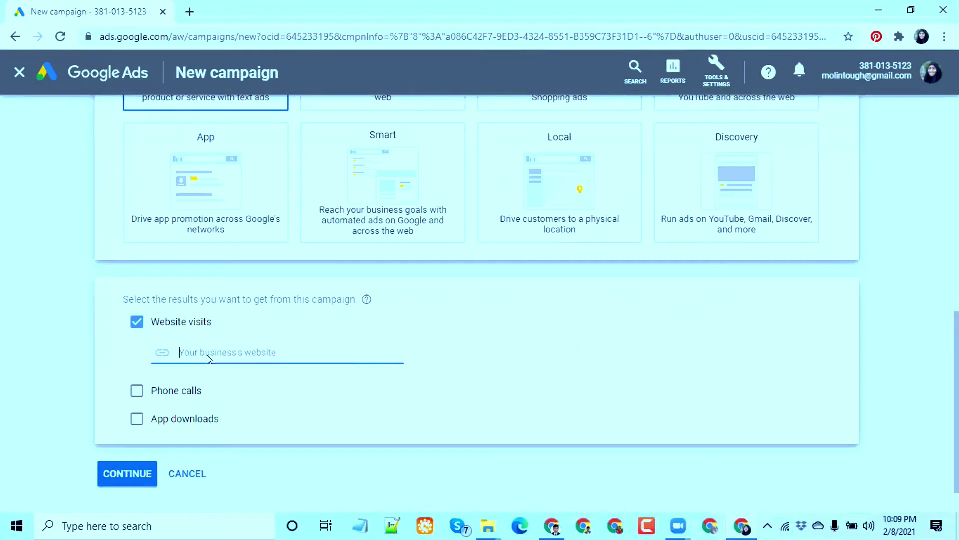
pyautogui.click(189, 10)
pyautogui.write('e')
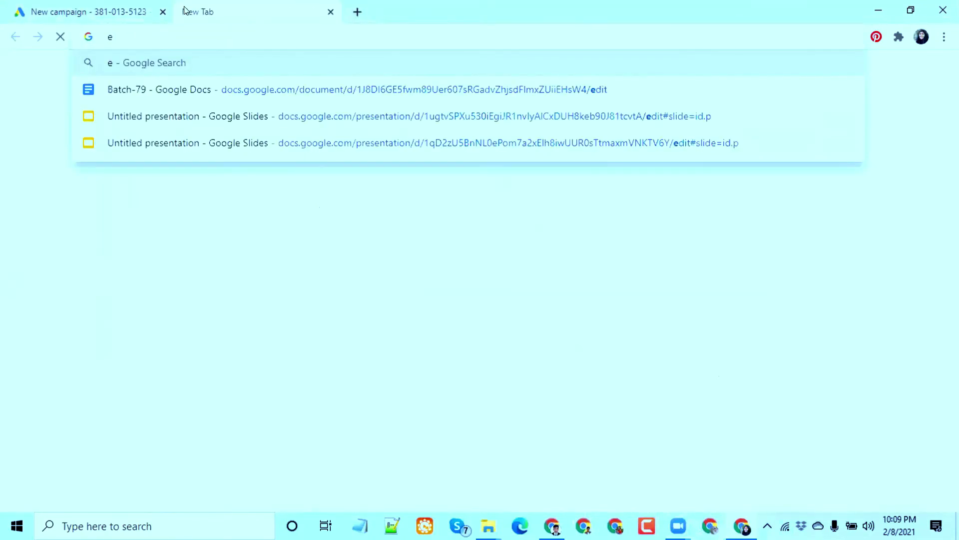
pyautogui.write('c')
pyautogui.doubleClick(162, 32)
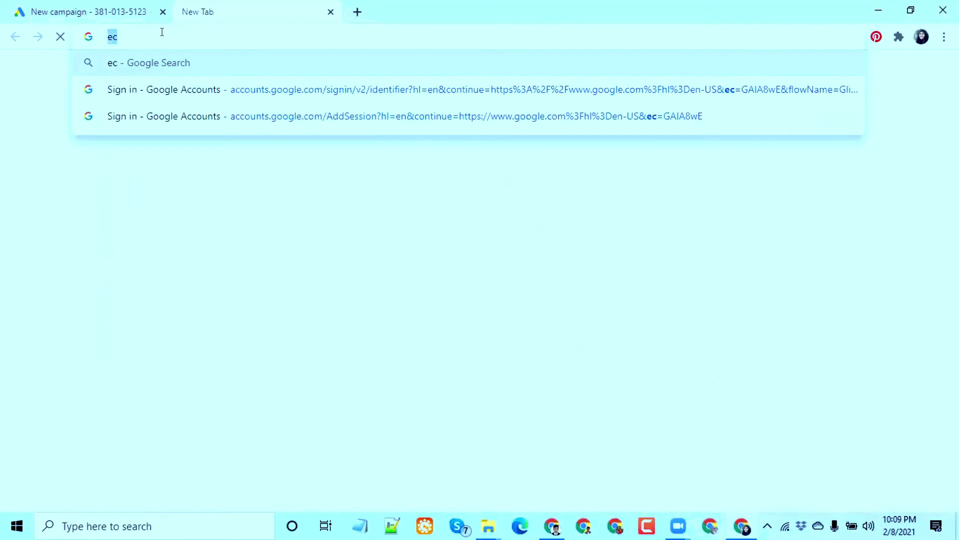
pyautogui.write('daraz.com.bd')
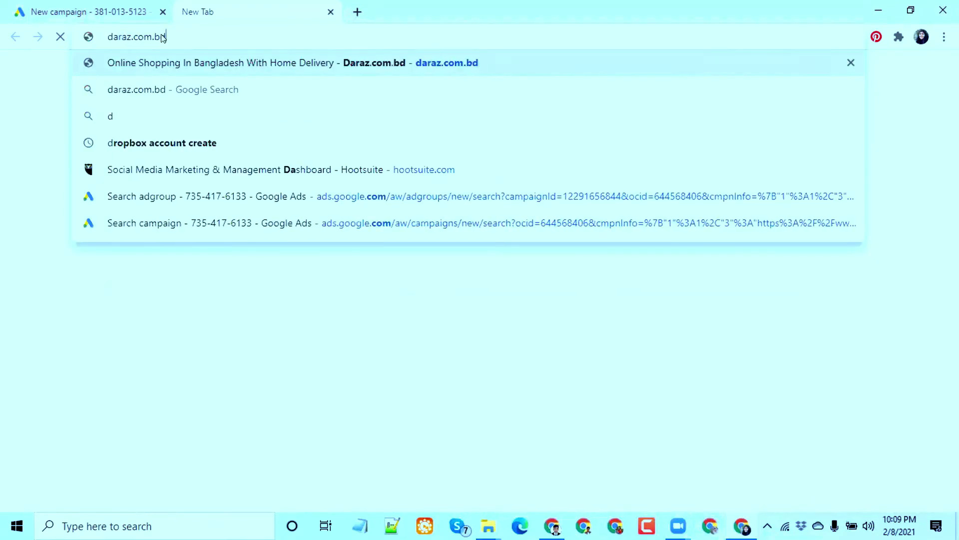
pyautogui.tripleClick(162, 37)
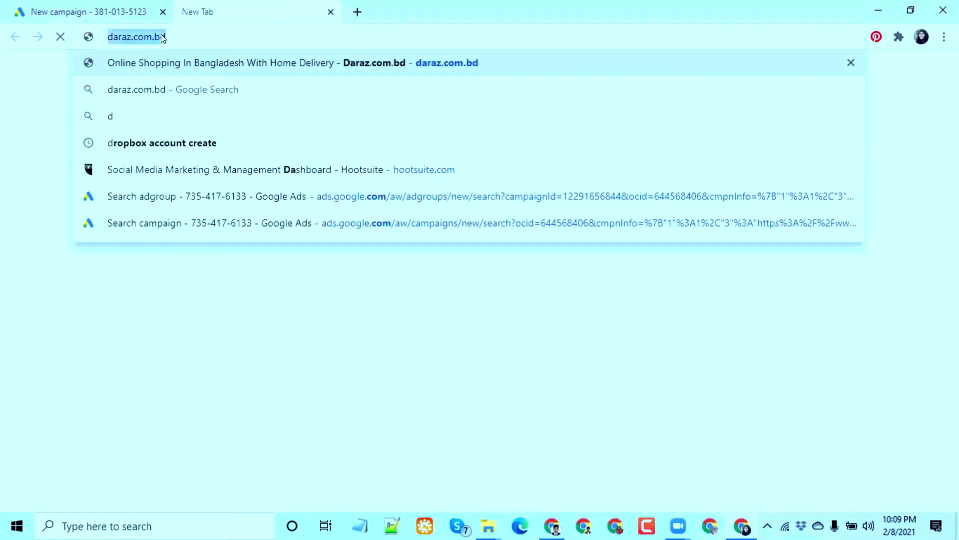
pyautogui.click(129, 19)
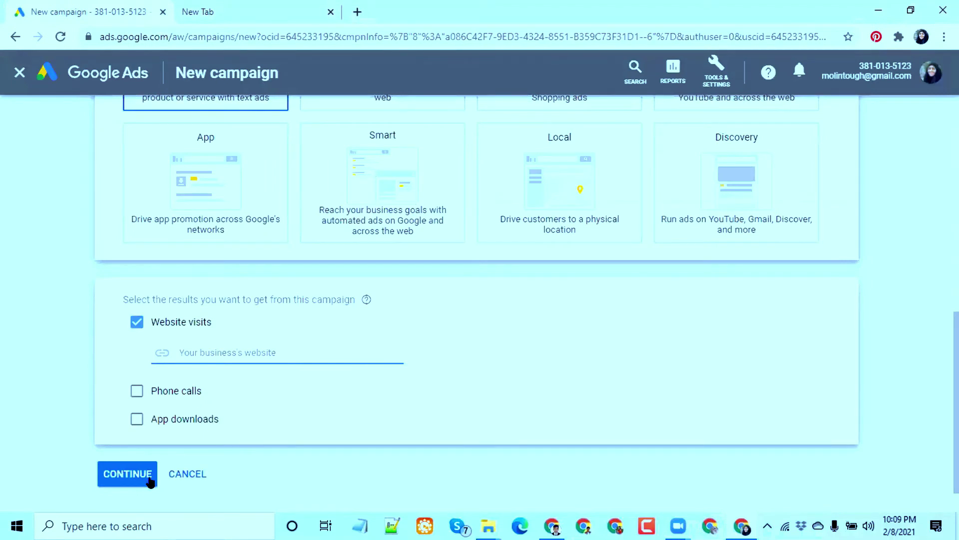
pyautogui.write('https://www.daraz.com.bd/')
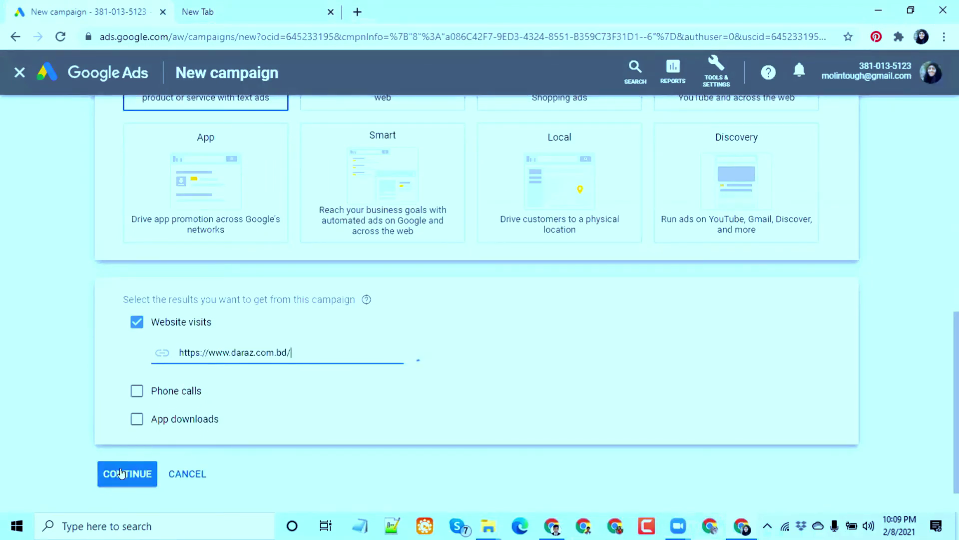
# Continue to the campaign settings and dismiss the notice about campaigns being saved as drafts.
pyautogui.click(121, 473)
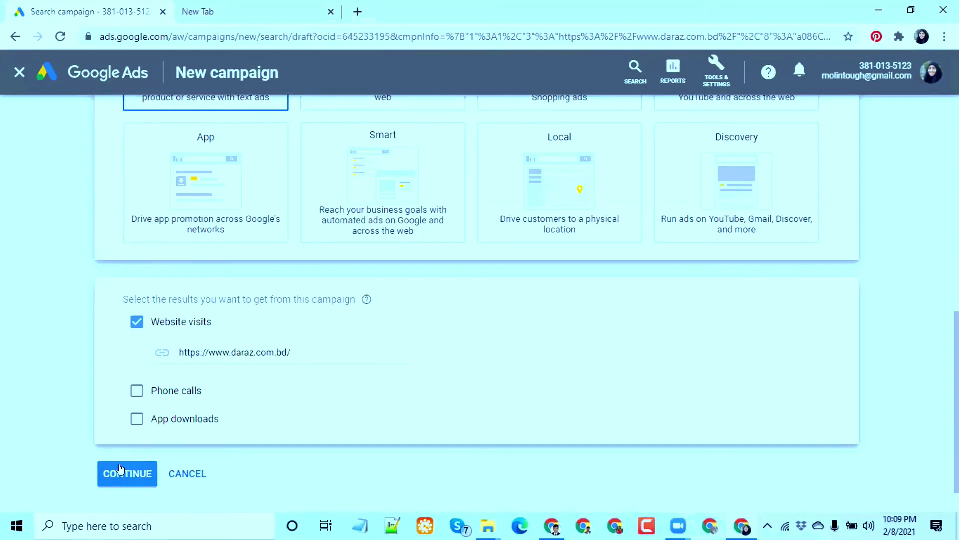
pyautogui.scroll(-1, 120, 472)
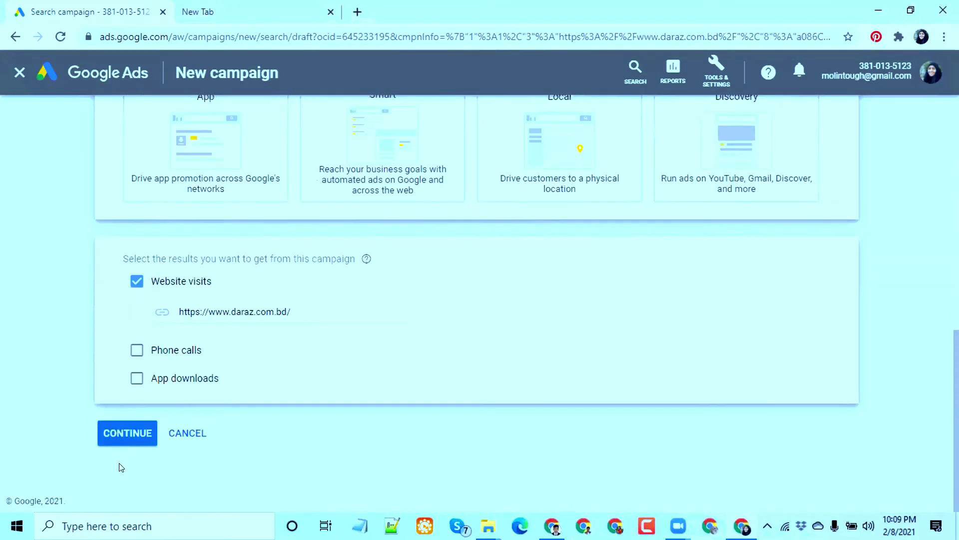
pyautogui.click(118, 427)
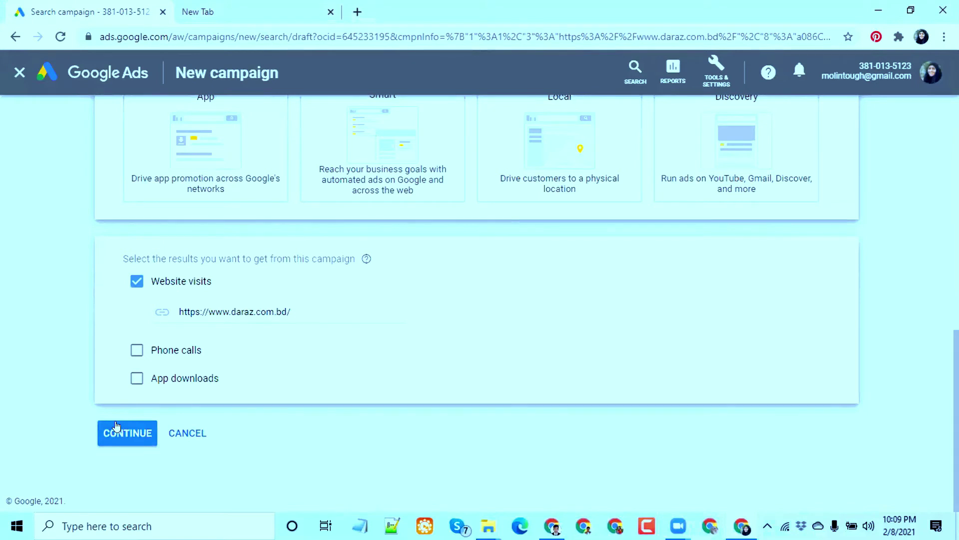
pyautogui.scroll(1, 115, 425)
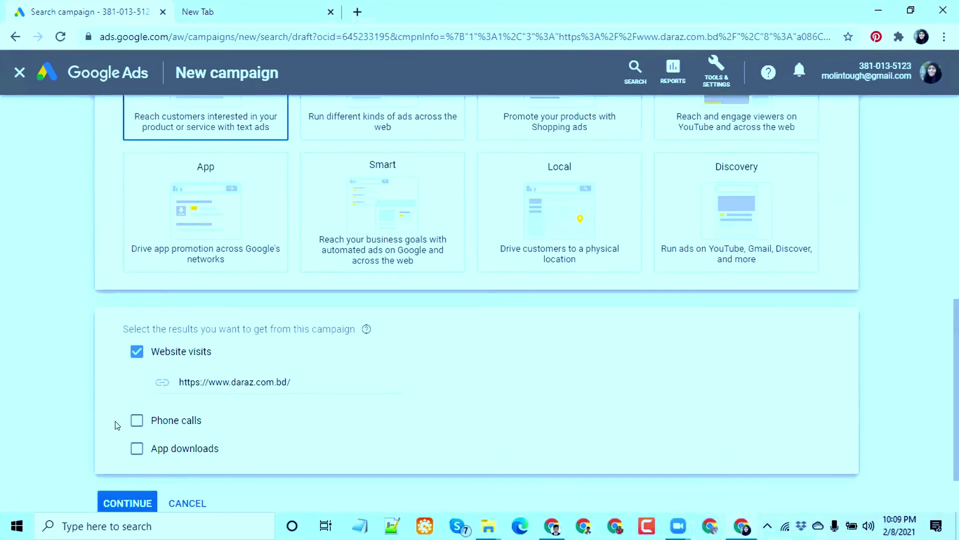
pyautogui.scroll(-1, 116, 425)
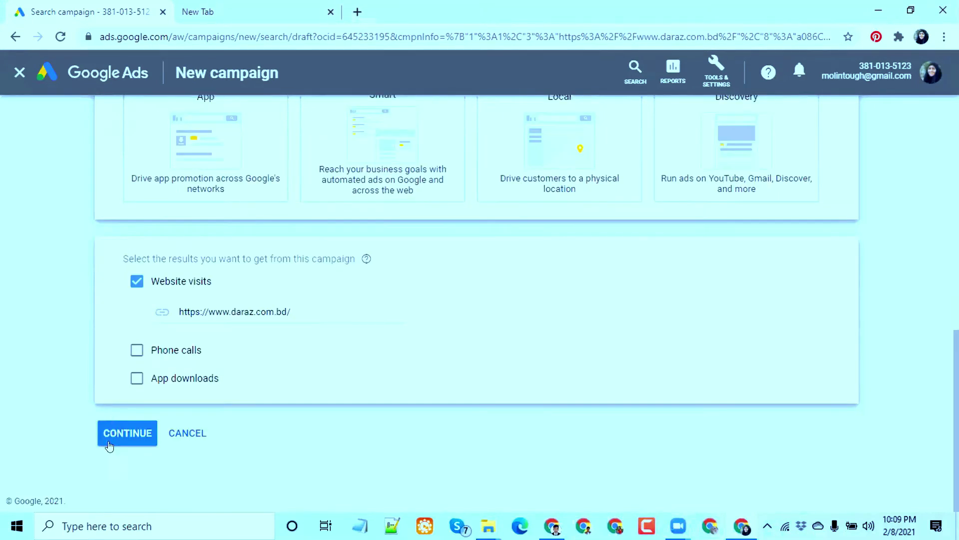
pyautogui.click(109, 438)
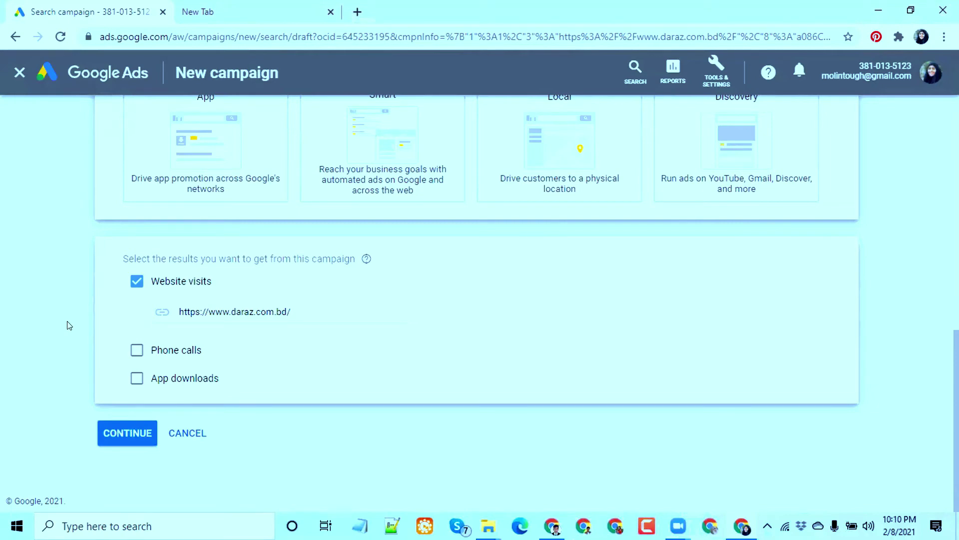
pyautogui.click(120, 432)
pyautogui.scroll(5, 117, 433)
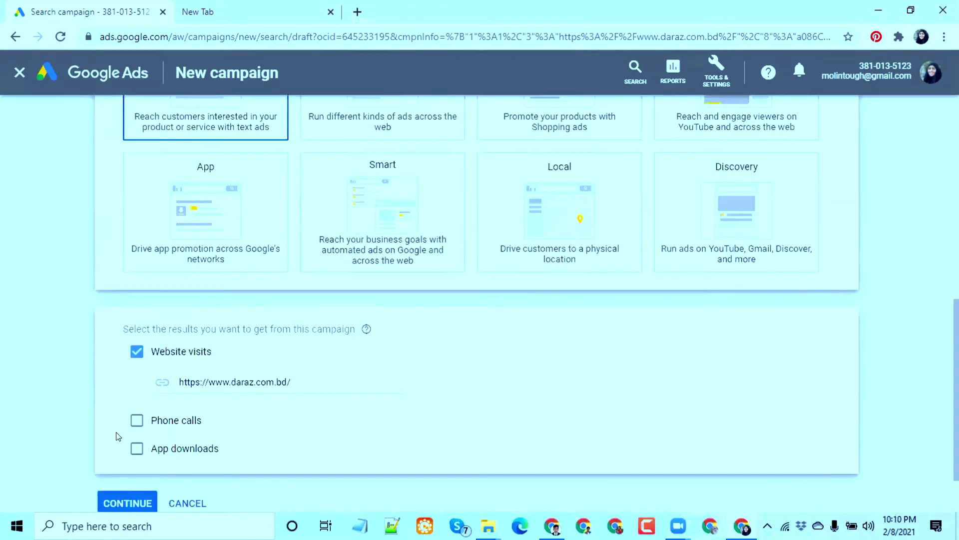
pyautogui.scroll(-4, 118, 435)
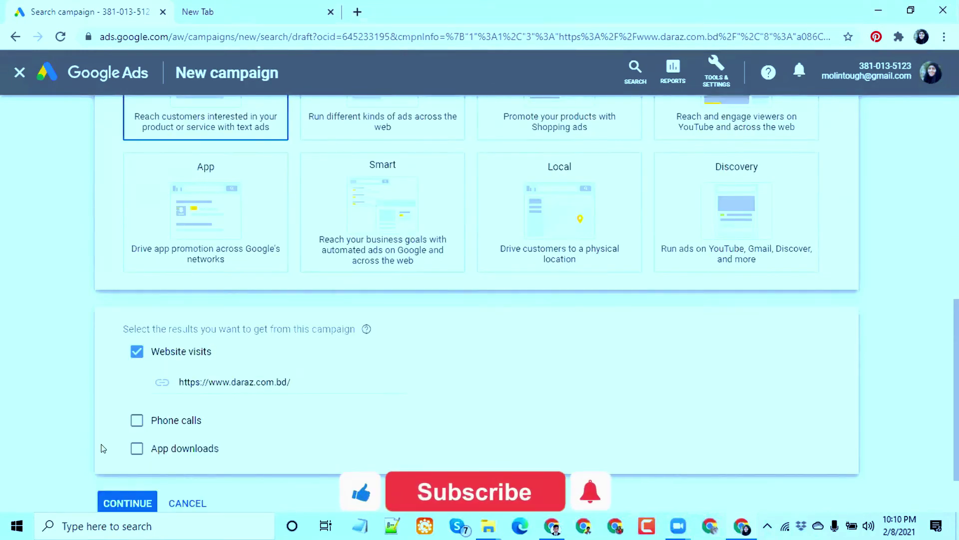
pyautogui.click(116, 500)
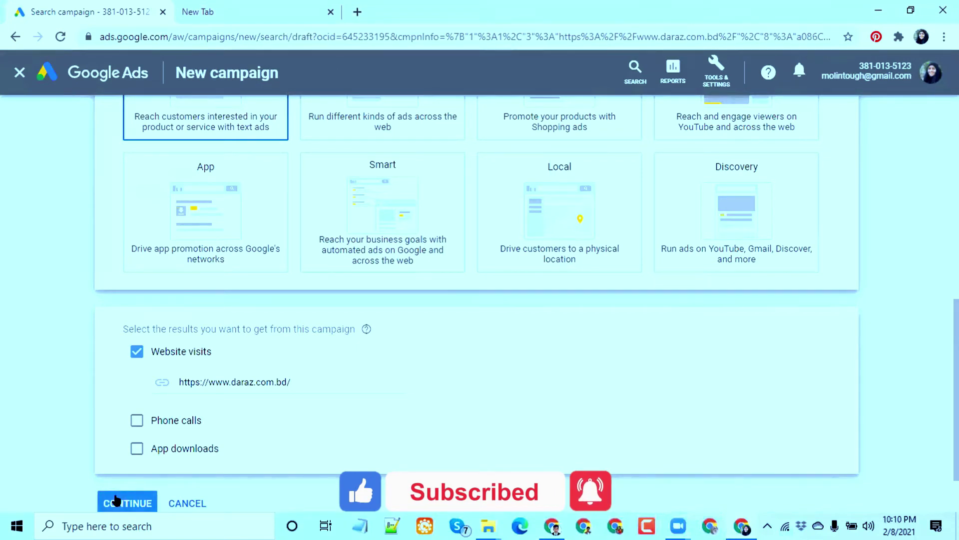
pyautogui.tripleClick(115, 494)
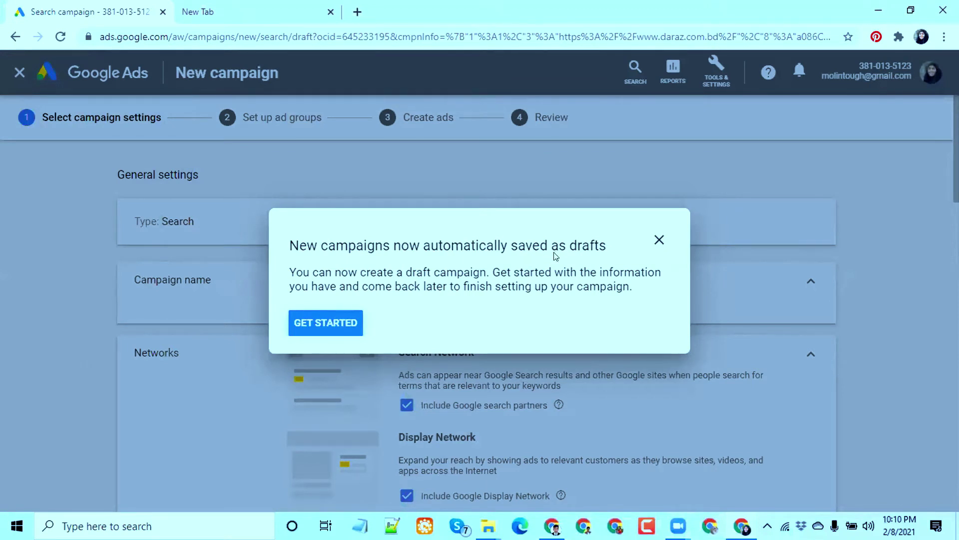
pyautogui.click(659, 240)
pyautogui.click(550, 307)
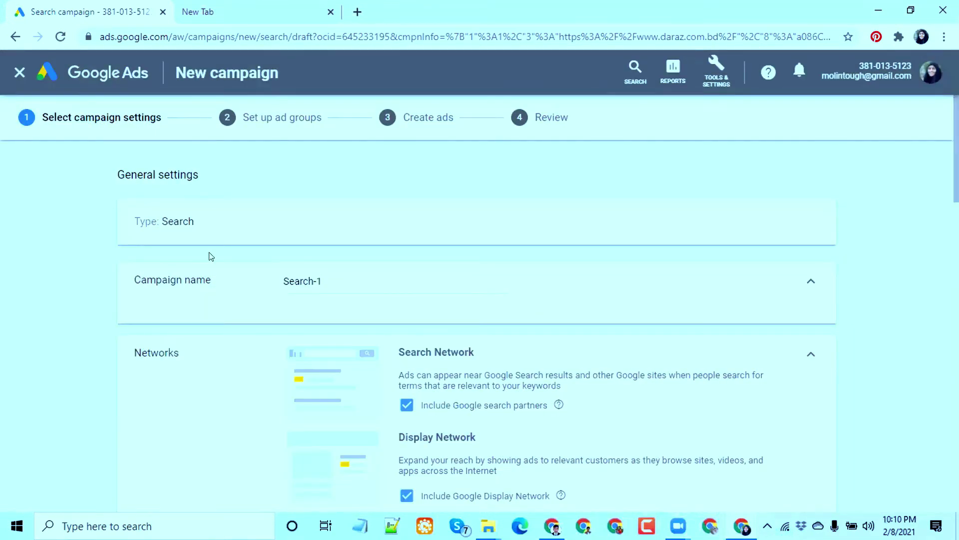
# Rename the campaign as Search.
pyautogui.tripleClick(301, 280)
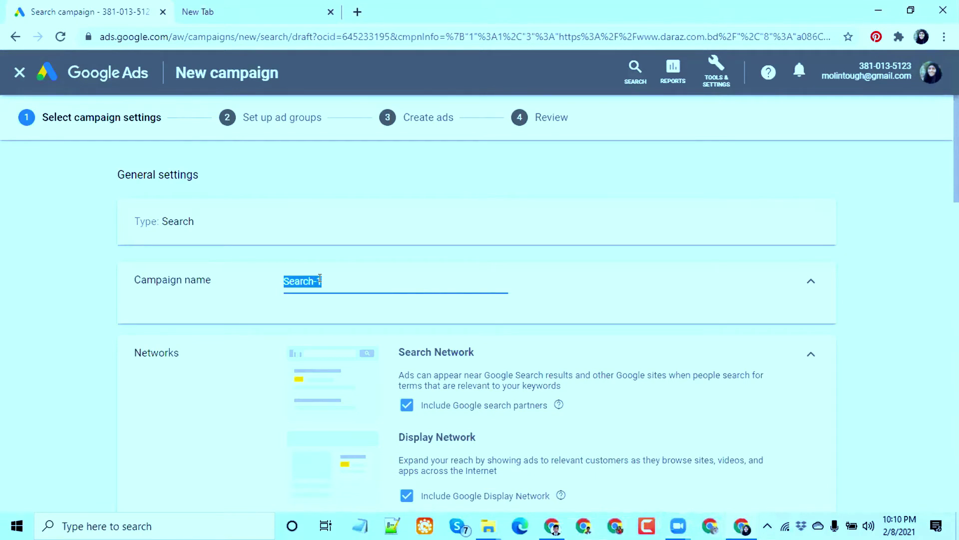
pyautogui.write('Srea')
pyautogui.press('BackSpace')
pyautogui.write('earch')
# Exclude the Google Display Network from the campaign's networks and include it again.
pyautogui.scroll(-3, 326, 297)
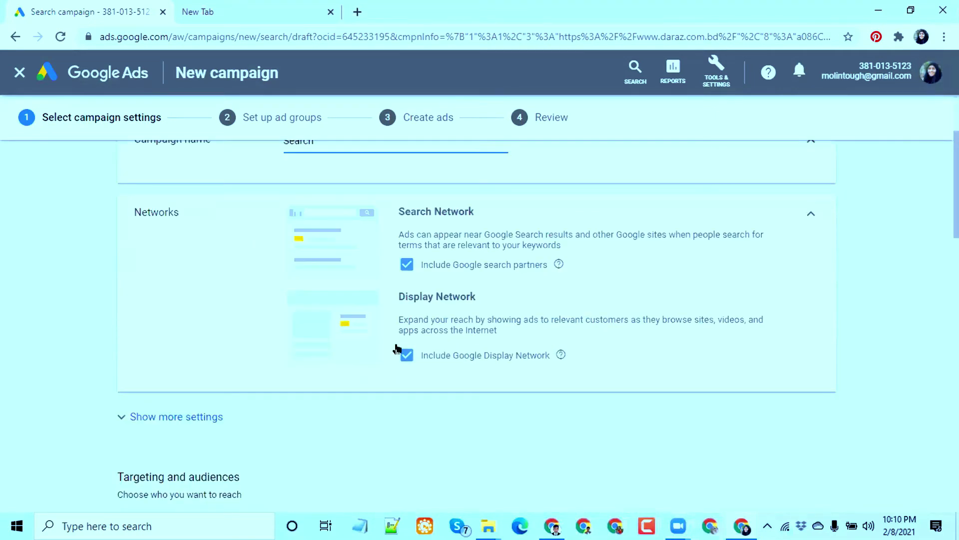
pyautogui.click(406, 355)
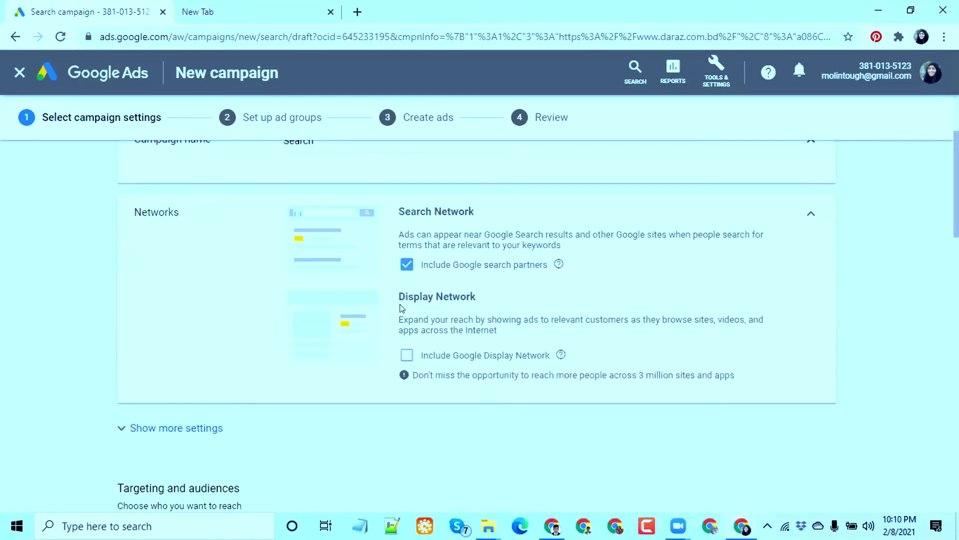
pyautogui.click(405, 355)
# Set the campaign's location targeting to another location and add the country Canada as the target.
pyautogui.scroll(-3, 376, 364)
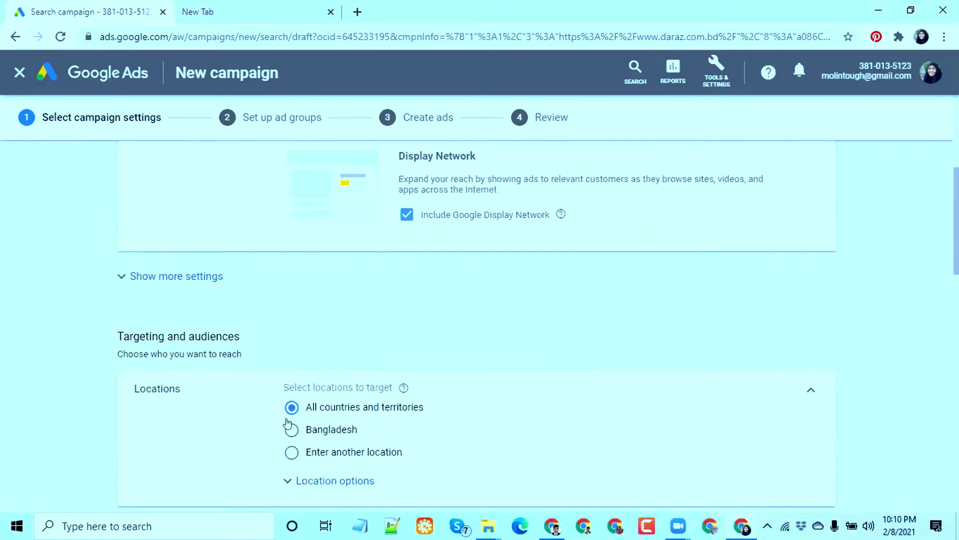
pyautogui.scroll(-1, 287, 424)
pyautogui.click(294, 364)
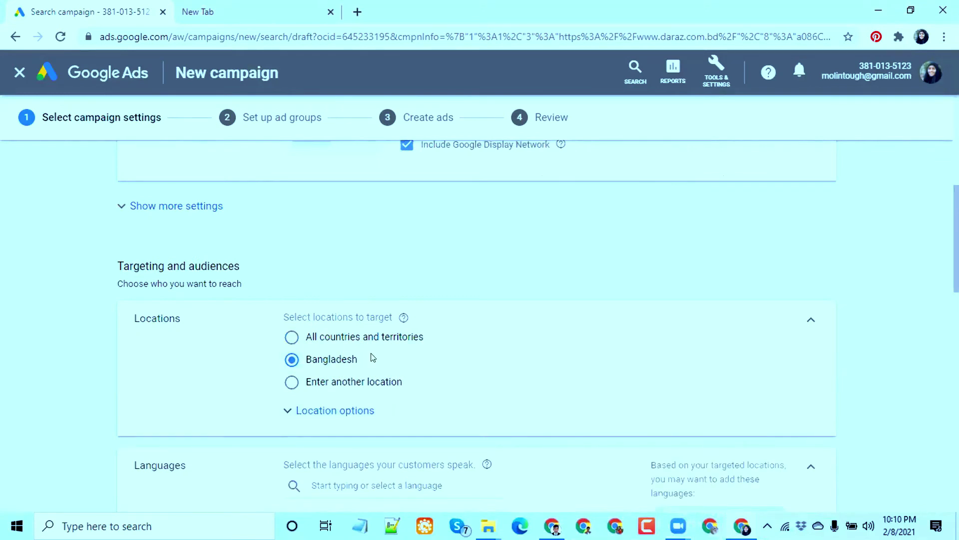
pyautogui.scroll(-1, 373, 358)
pyautogui.click(322, 311)
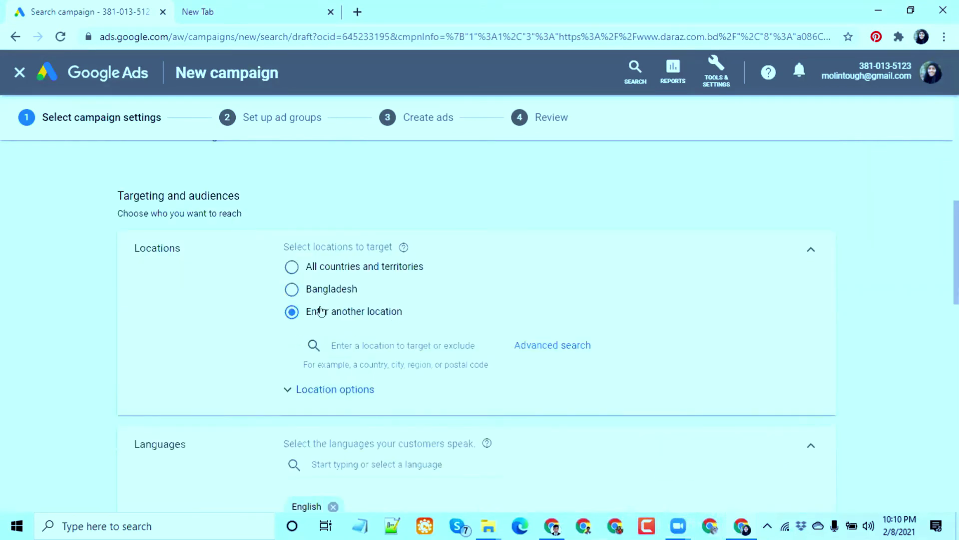
pyautogui.click(357, 344)
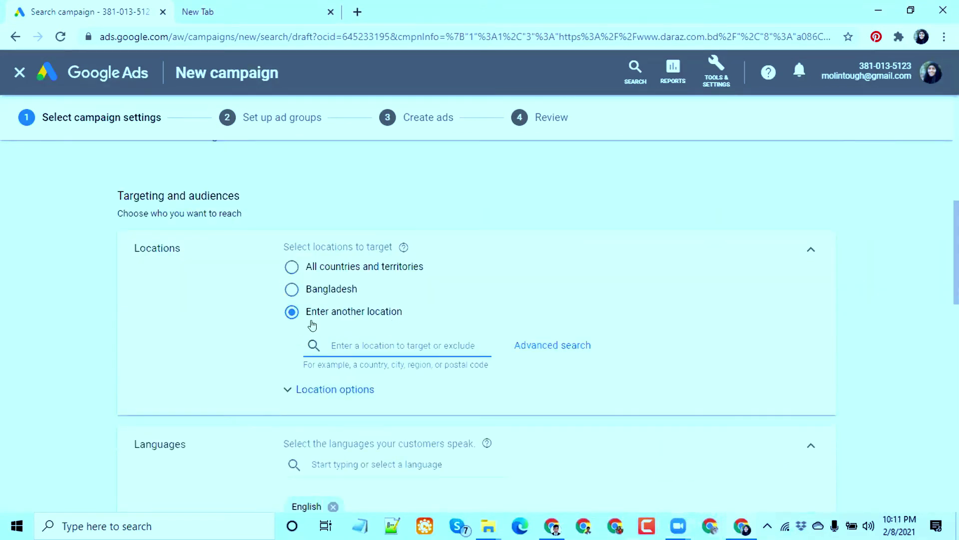
pyautogui.write('Canada')
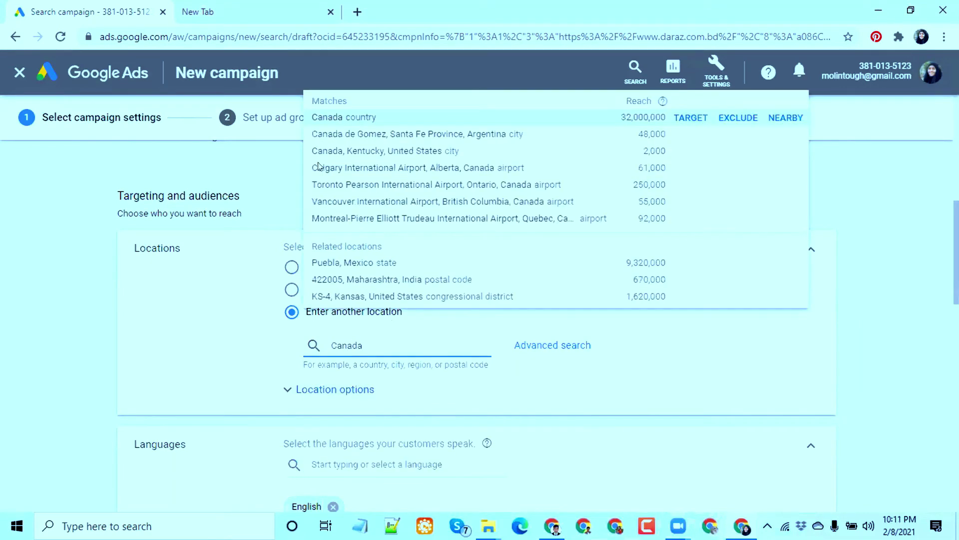
pyautogui.click(322, 117)
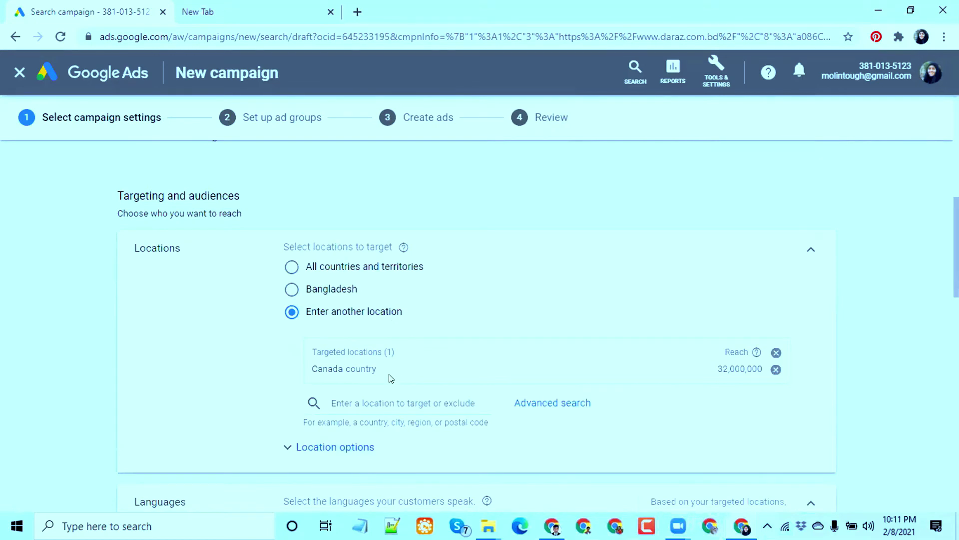
# Review the Languages setting, expand Audiences, and browse the audience categories including the detailed demographics under Who they are.
pyautogui.scroll(-3, 388, 378)
pyautogui.scroll(-1, 305, 400)
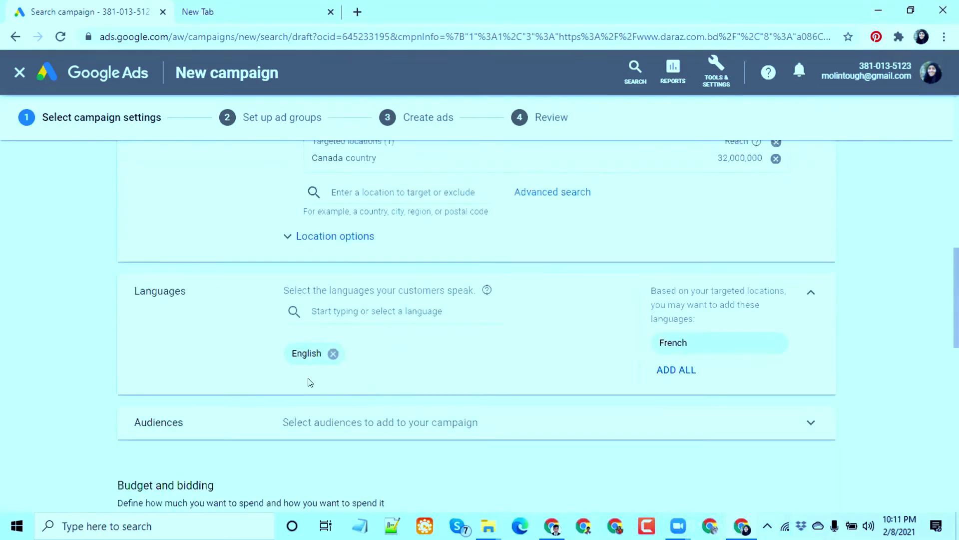
pyautogui.scroll(-1, 294, 358)
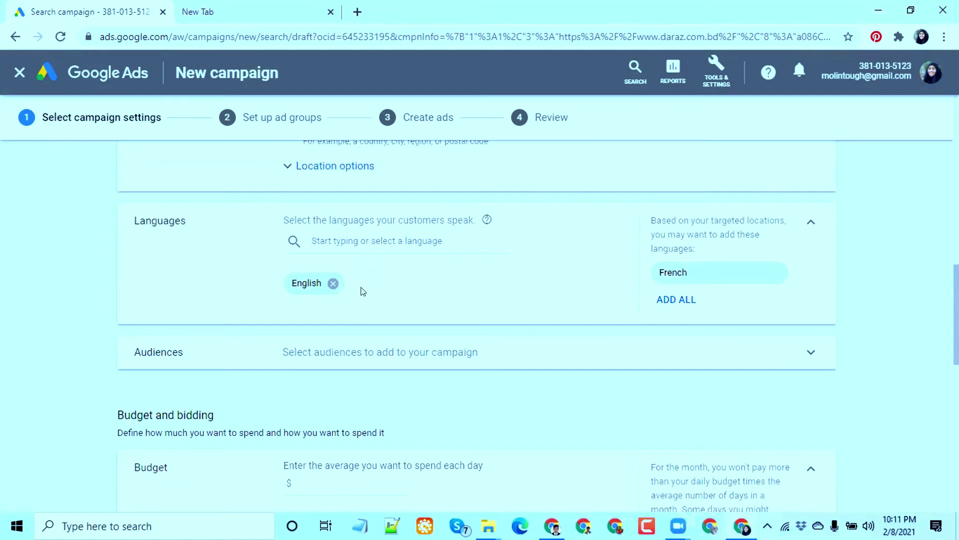
pyautogui.click(326, 350)
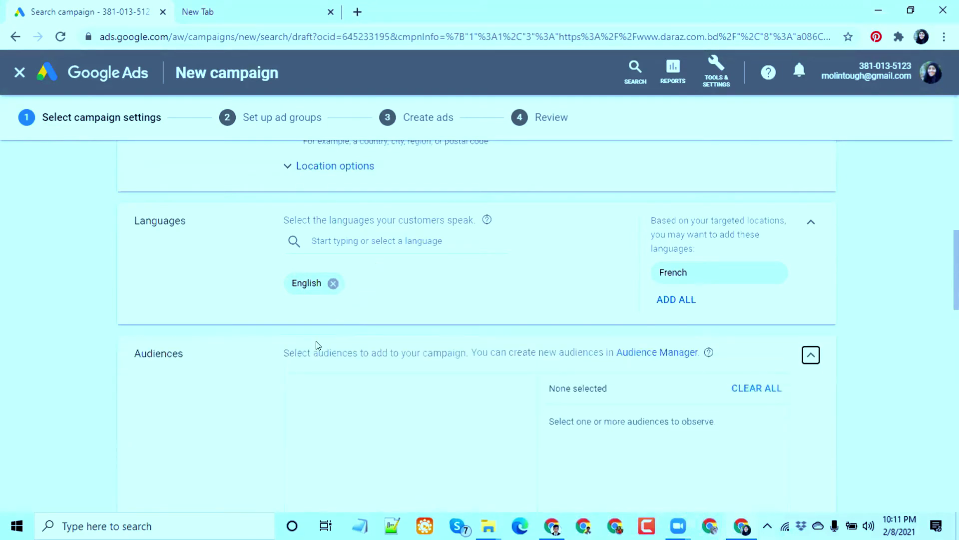
pyautogui.scroll(-1, 500, 345)
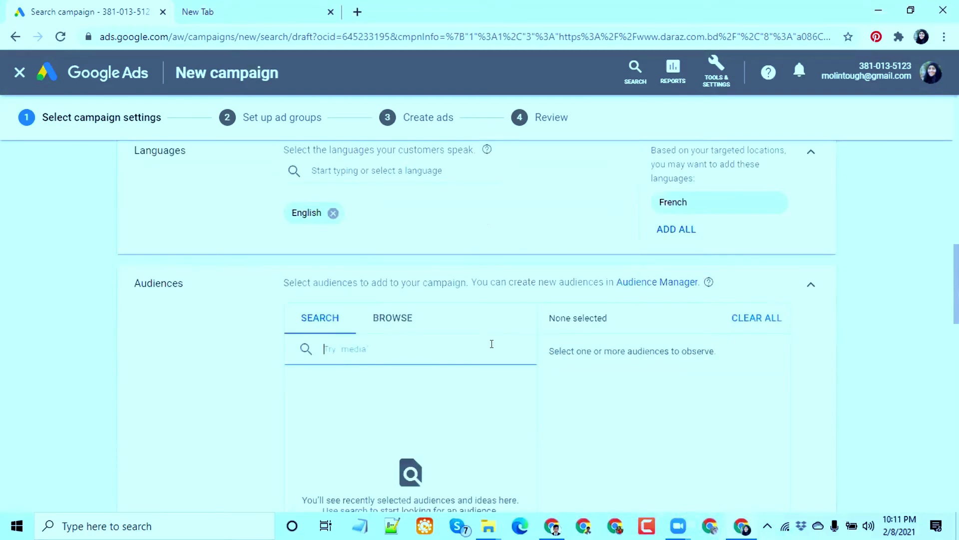
pyautogui.scroll(-1, 502, 323)
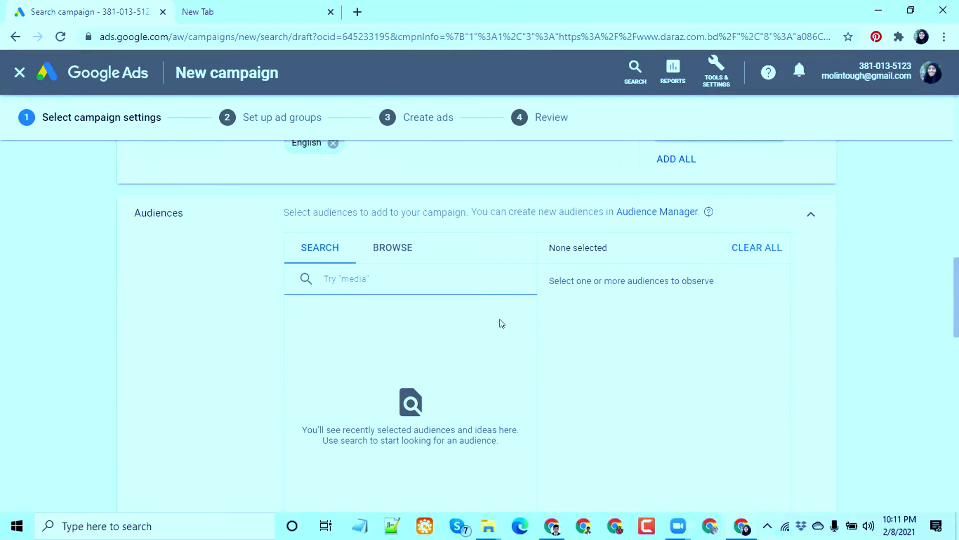
pyautogui.click(390, 248)
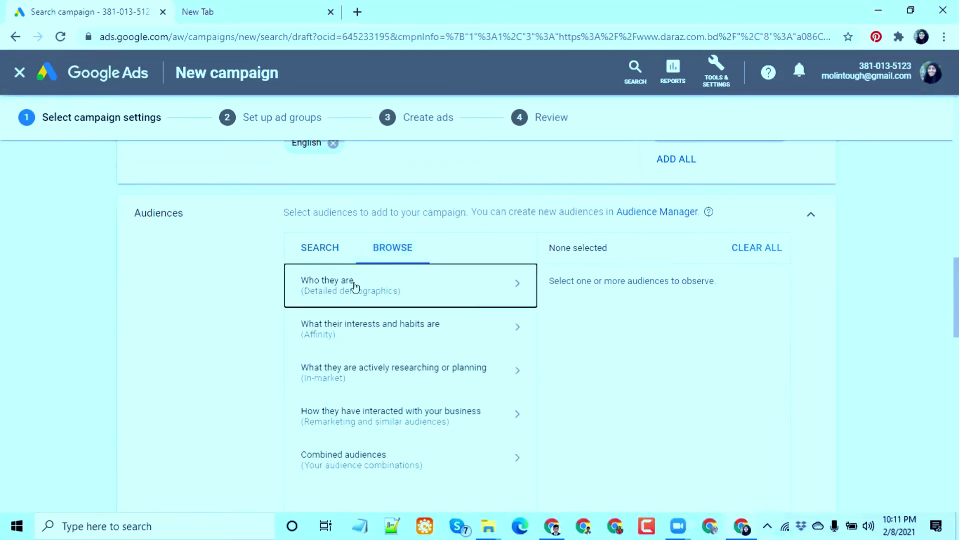
pyautogui.click(391, 279)
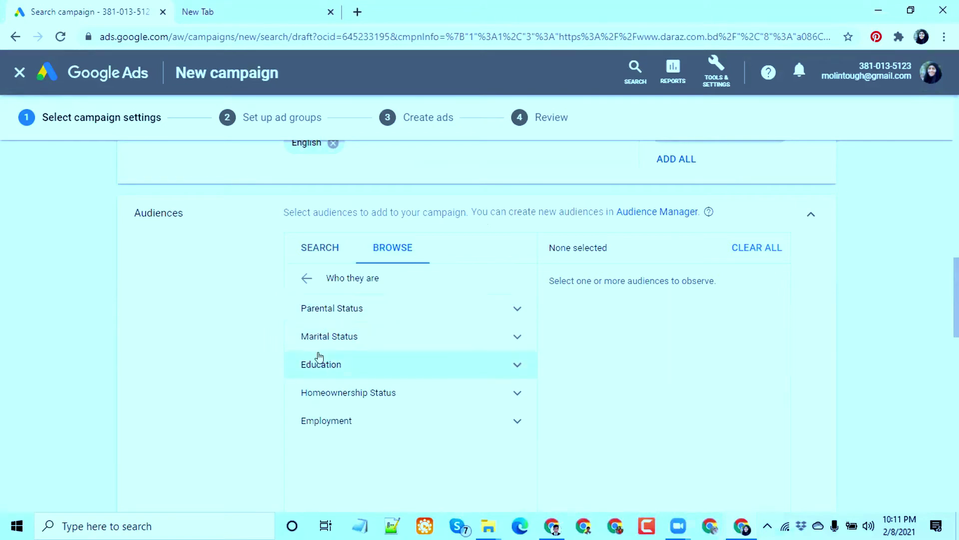
pyautogui.click(307, 283)
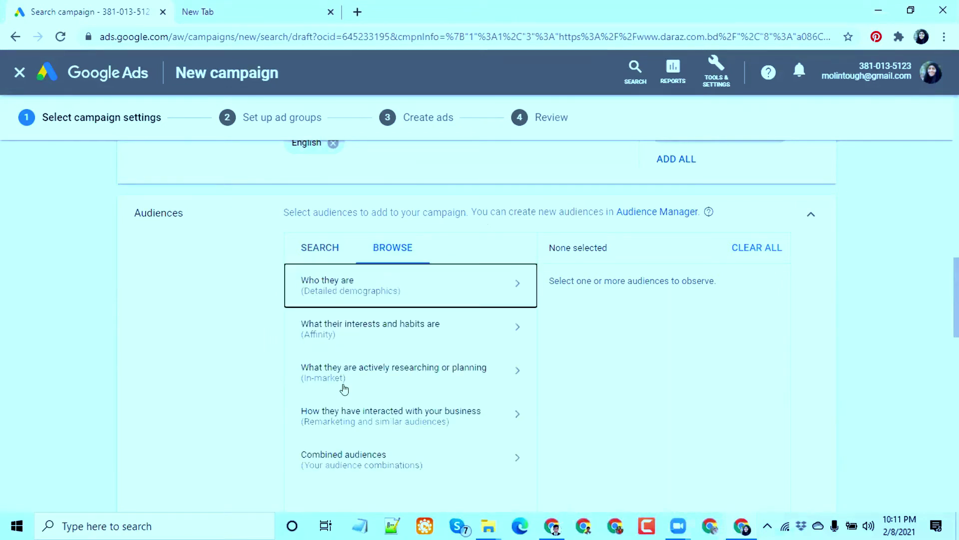
pyautogui.scroll(-1, 334, 343)
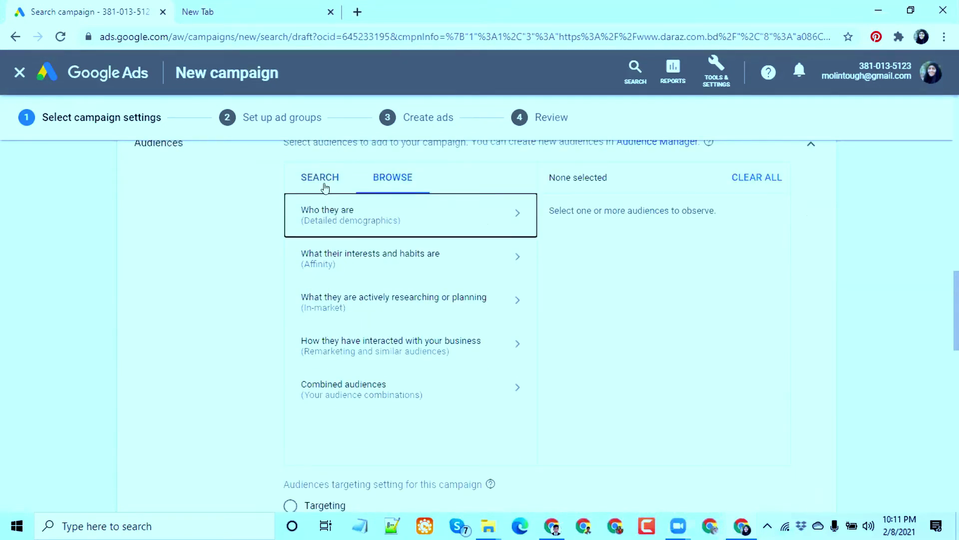
# Search the audiences for Fashion Trends and select Women's Apparel, Back-to-School Apparel & Accessories, Children's Apparel and Men's Apparel.
pyautogui.click(341, 192)
pyautogui.write('F')
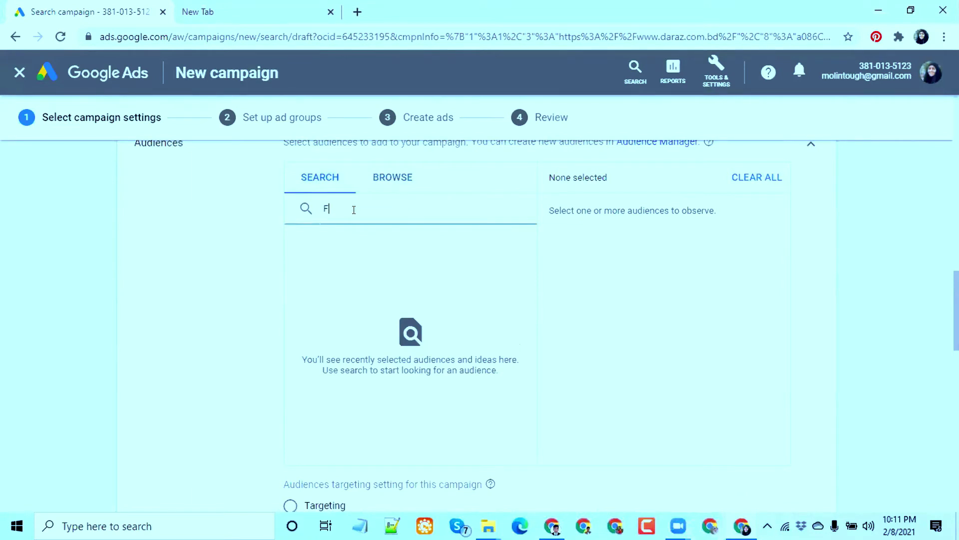
pyautogui.write('ashion Trends')
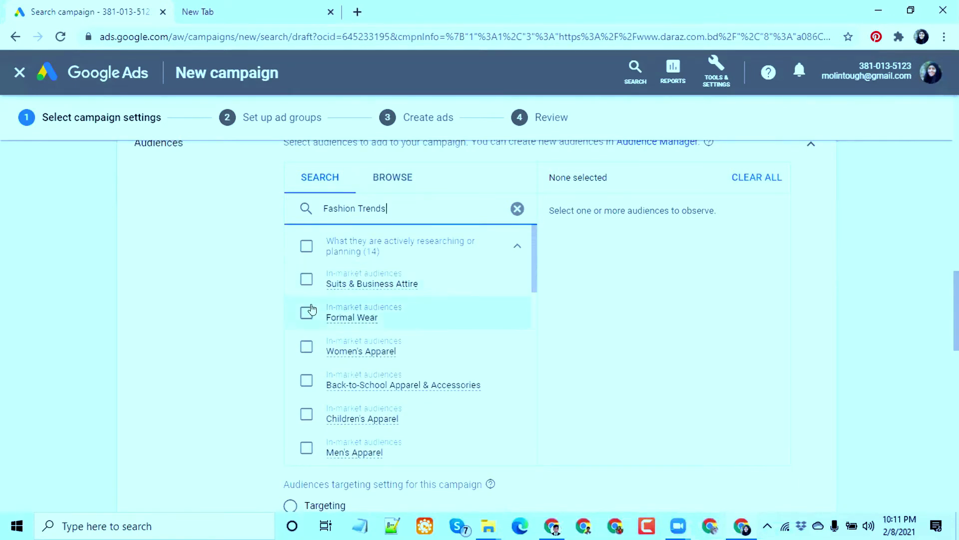
pyautogui.click(306, 346)
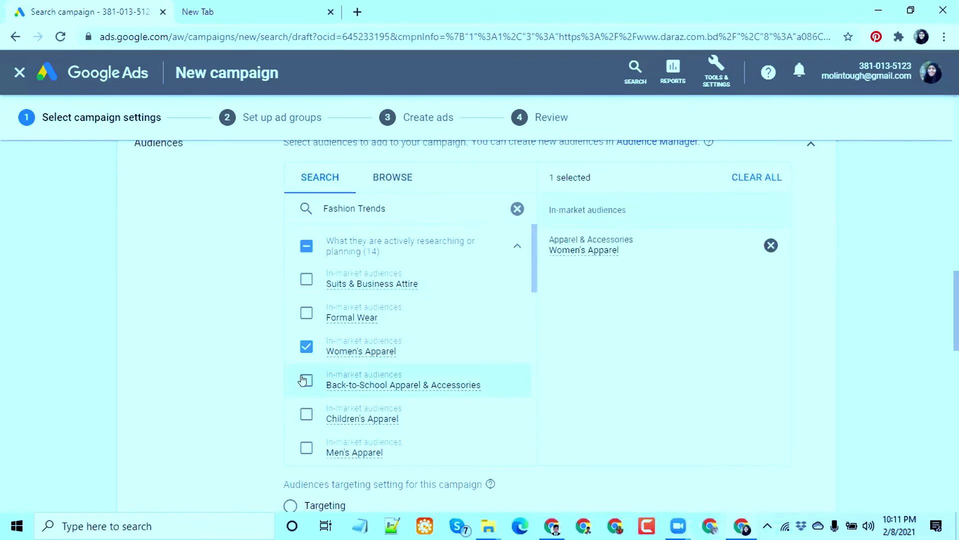
pyautogui.click(306, 379)
pyautogui.click(306, 414)
pyautogui.click(306, 447)
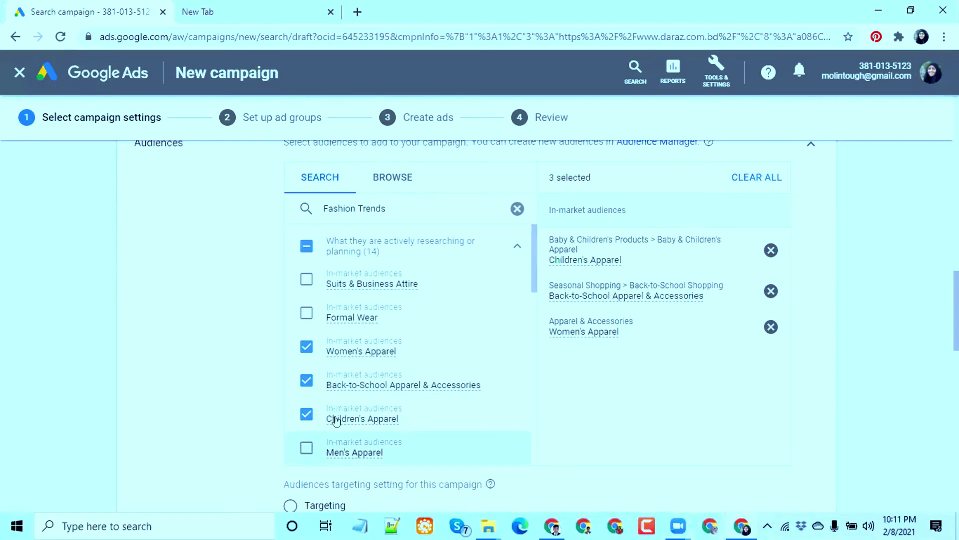
# Set the campaign's audience targeting setting to Targeting.
pyautogui.scroll(-3, 239, 302)
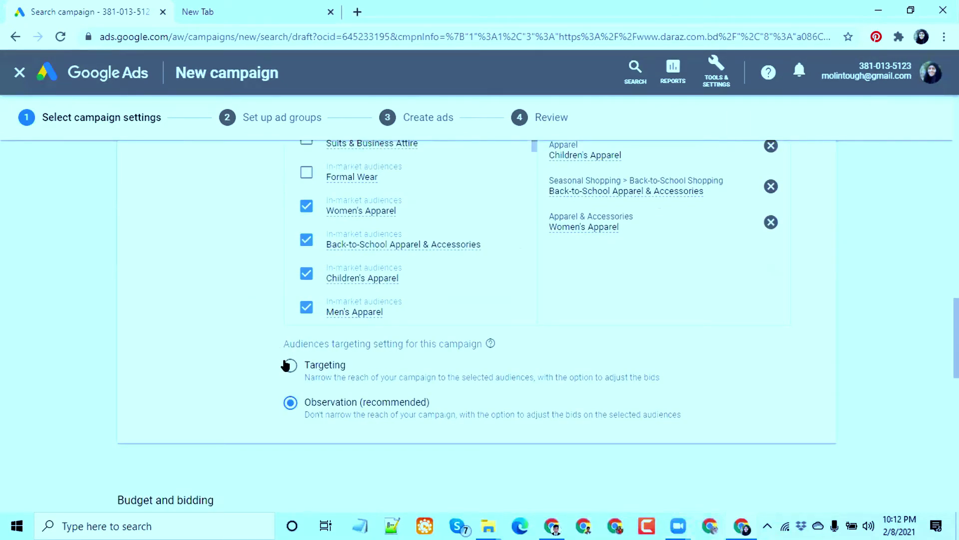
pyautogui.click(290, 366)
pyautogui.scroll(-3, 220, 356)
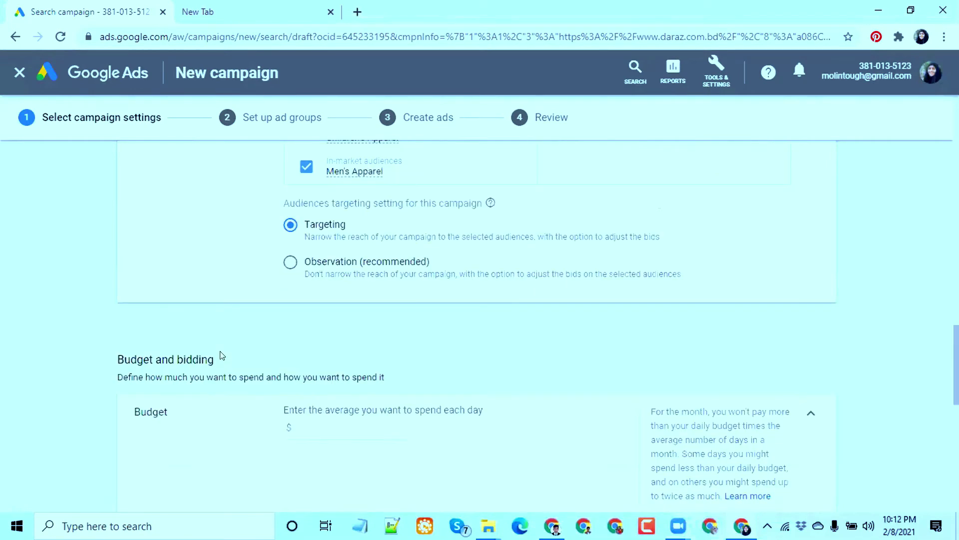
pyautogui.scroll(2, 222, 357)
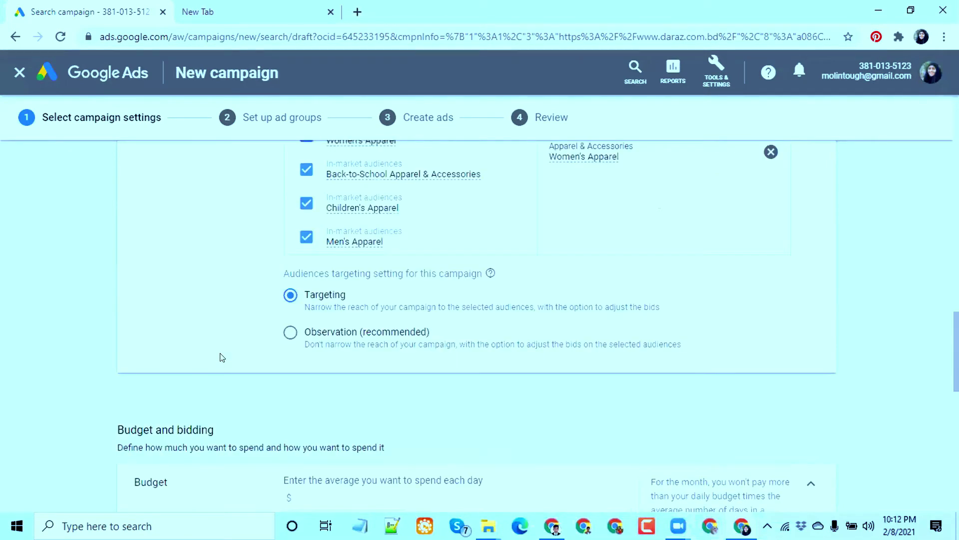
# Set the campaign's average daily budget to $100.
pyautogui.scroll(-2, 222, 357)
pyautogui.click(310, 426)
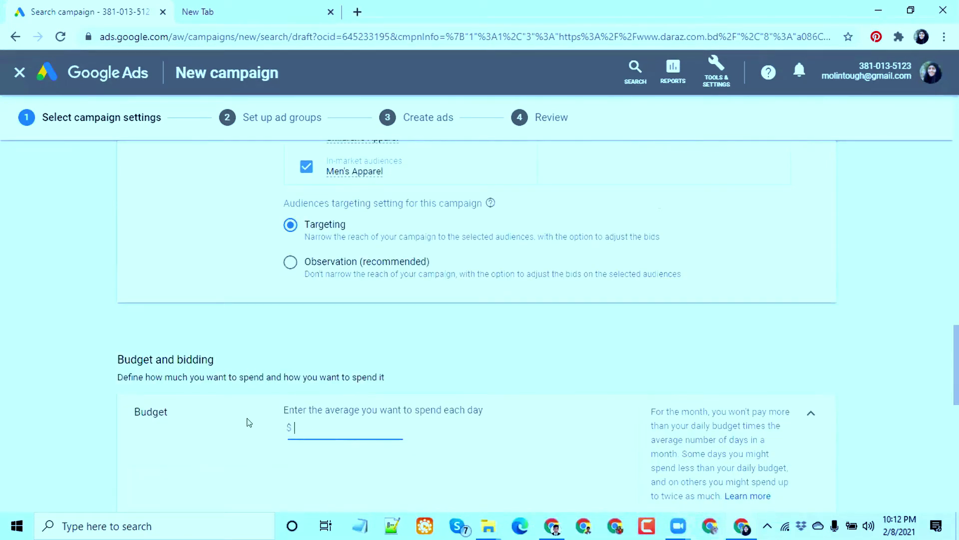
pyautogui.scroll(-2, 243, 422)
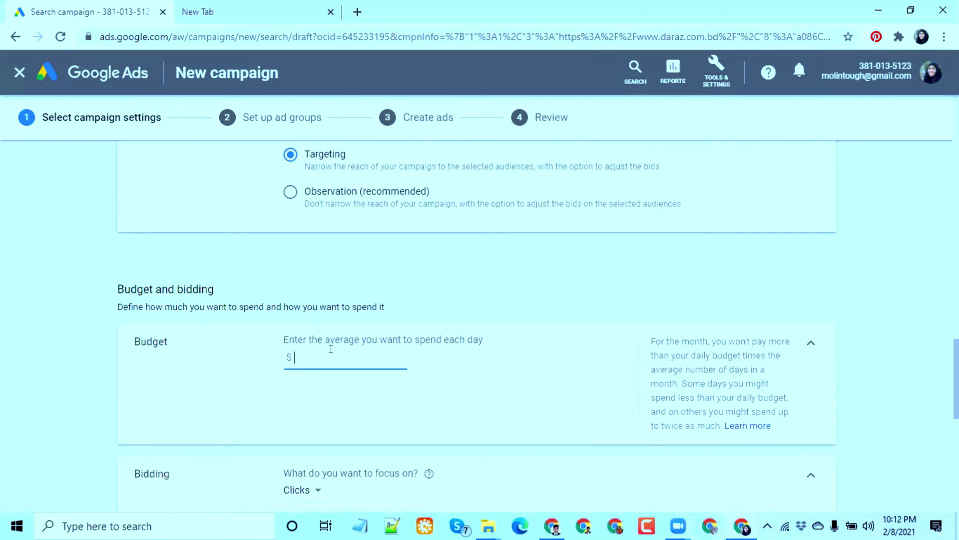
pyautogui.write('100')
pyautogui.scroll(-3, 299, 355)
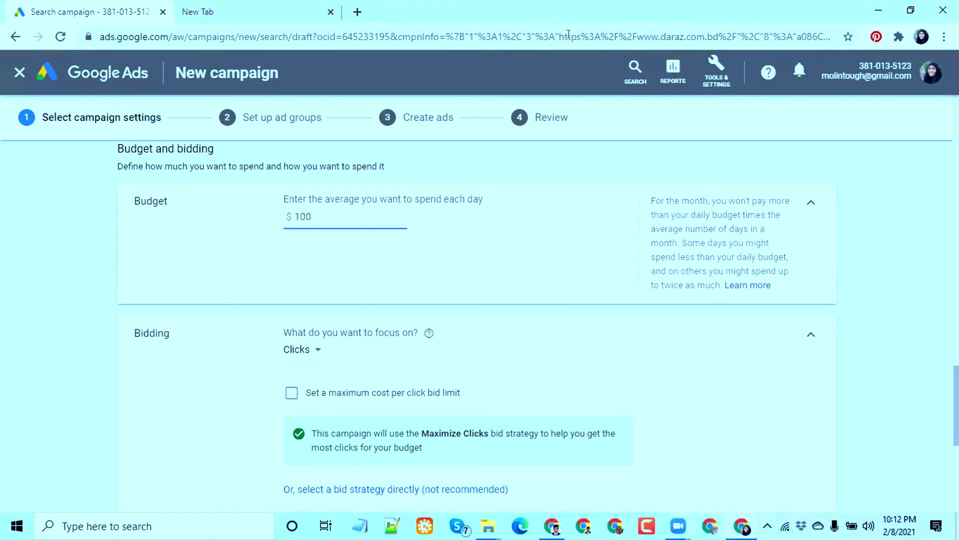
pyautogui.moveTo(277, 373)
pyautogui.mouseDown()
pyautogui.moveTo(344, 402)
pyautogui.moveTo(481, 414)
pyautogui.mouseUp()
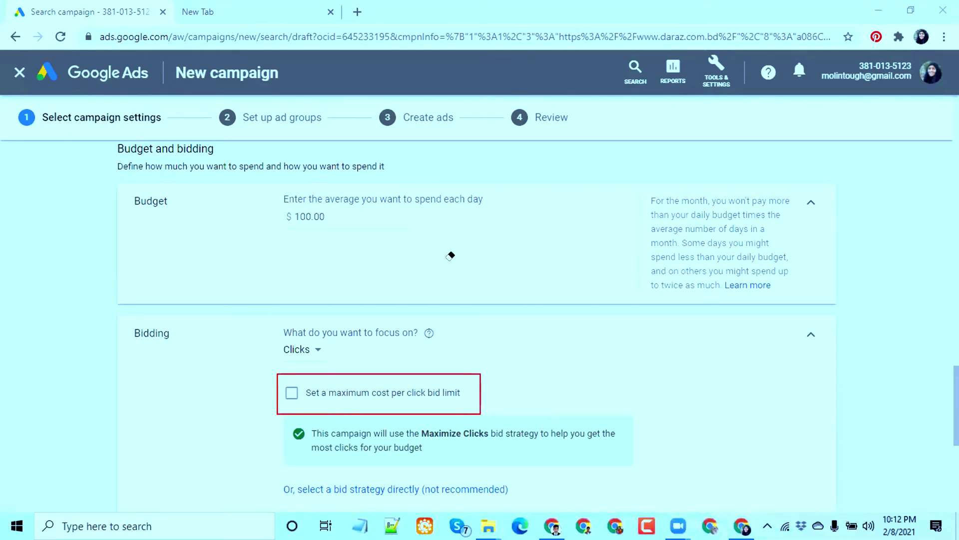
pyautogui.press('e')
pyautogui.click(371, 44)
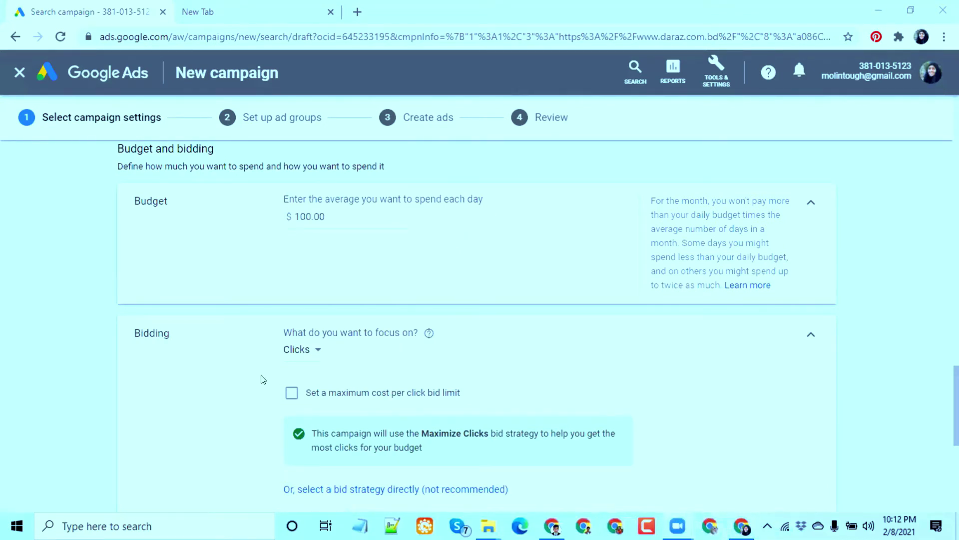
# Enable the maximum cost per click bid limit and set it to $0.25.
pyautogui.click(291, 392)
pyautogui.click(291, 392)
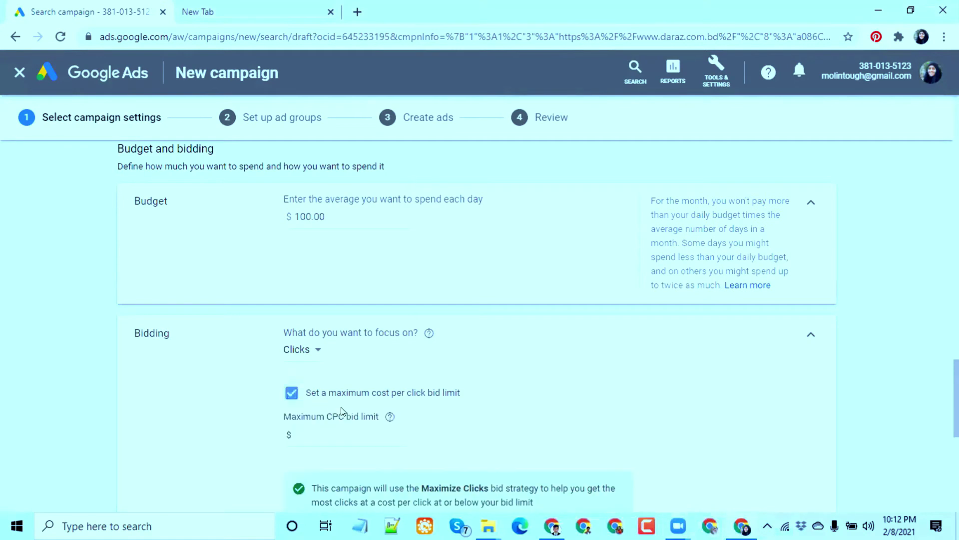
pyautogui.click(305, 443)
pyautogui.write('0')
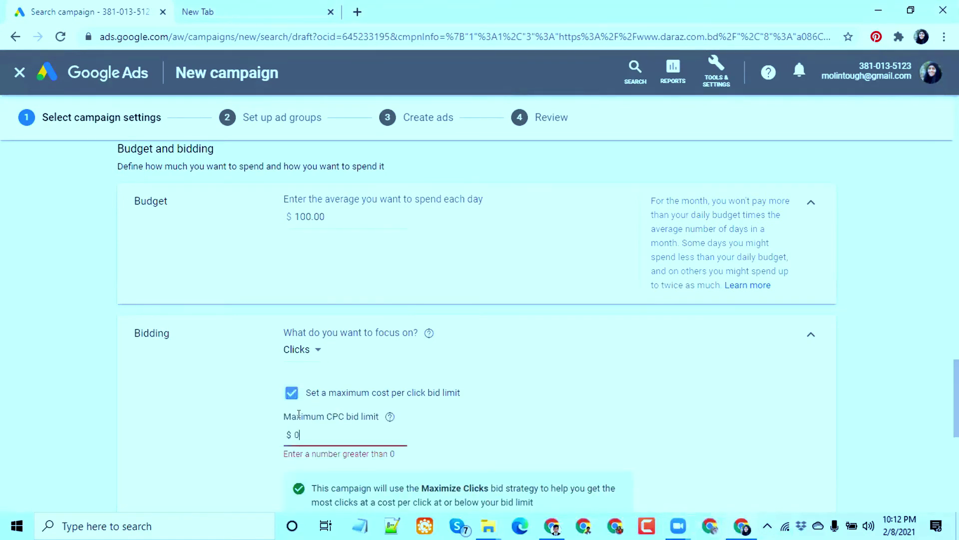
pyautogui.write('.25')
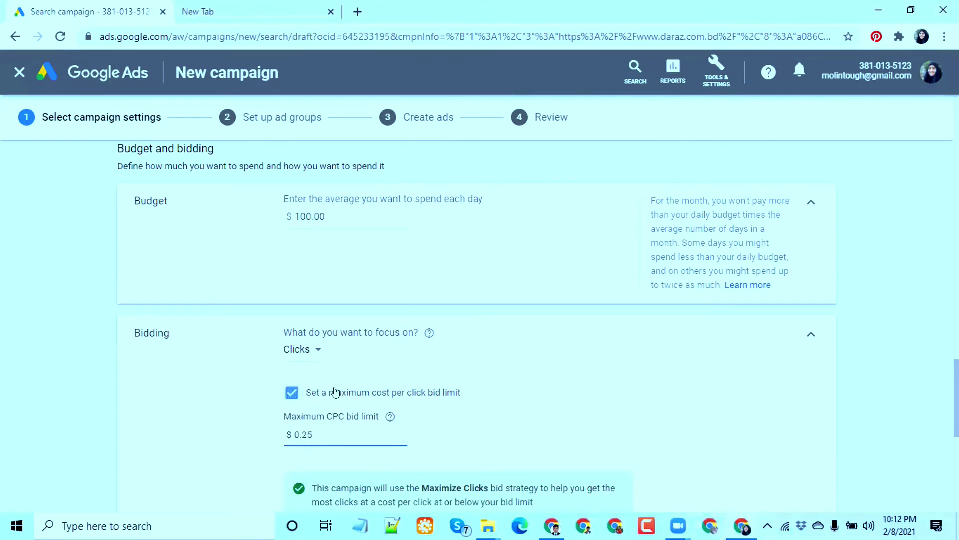
# Review the additional campaign settings, including the Conversions details and ad extensions, and save the campaign settings to continue to ad group setup.
pyautogui.scroll(-1, 337, 386)
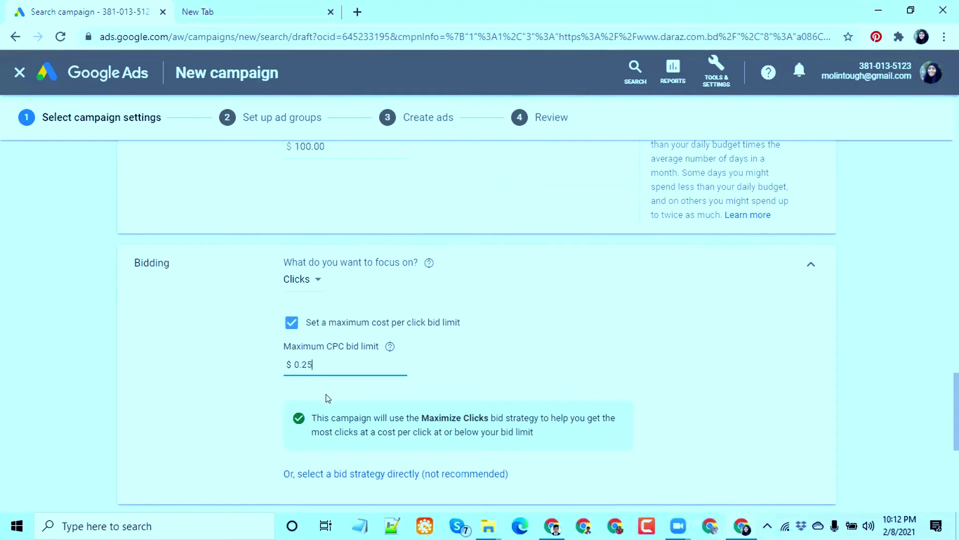
pyautogui.scroll(-1, 326, 399)
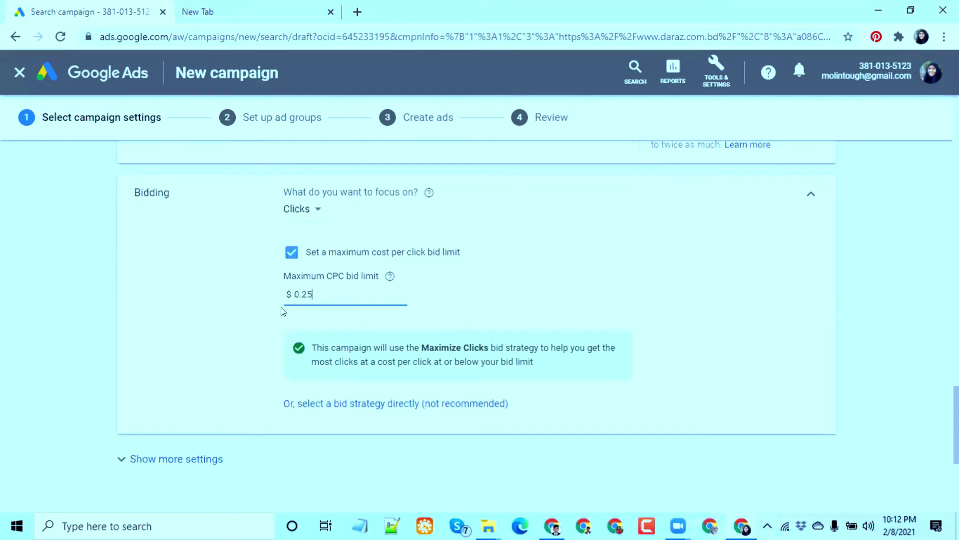
pyautogui.click(207, 457)
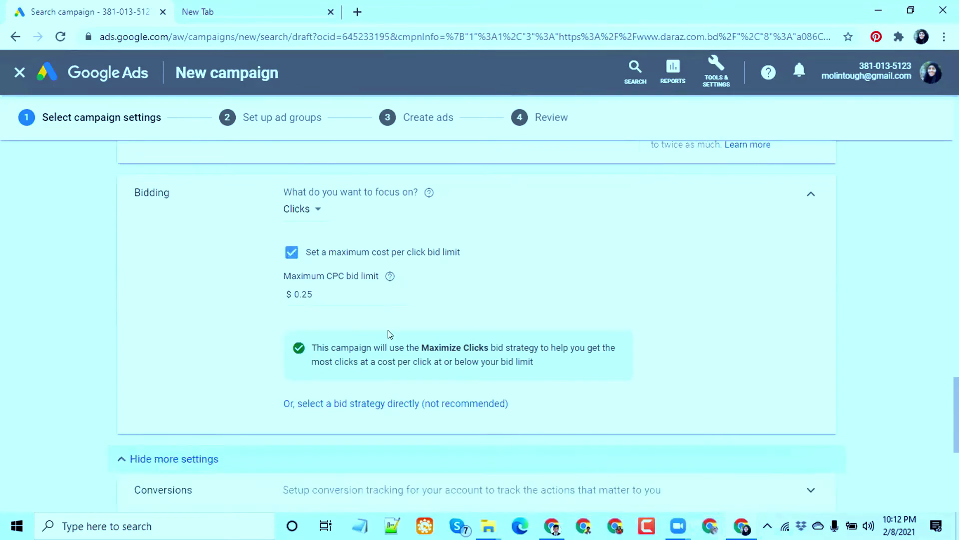
pyautogui.scroll(-1, 388, 335)
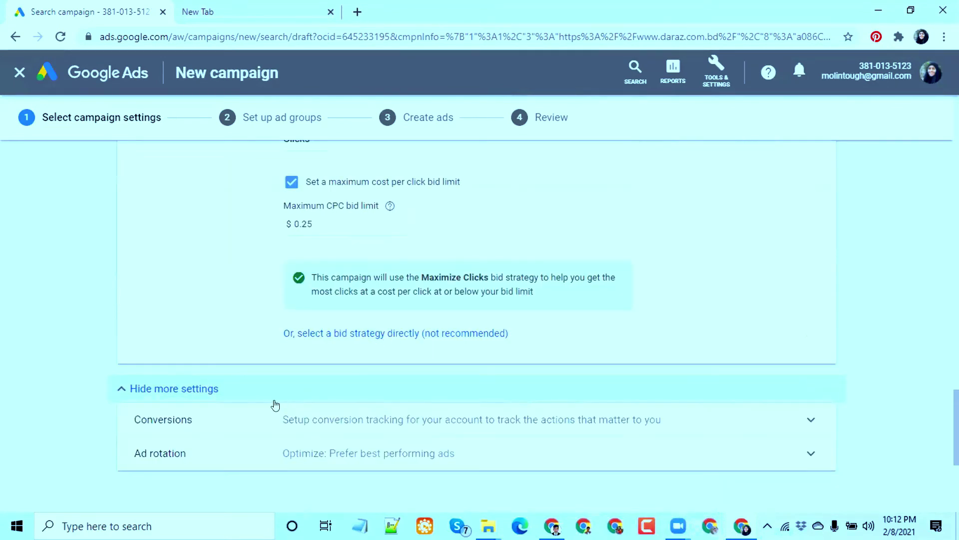
pyautogui.click(398, 431)
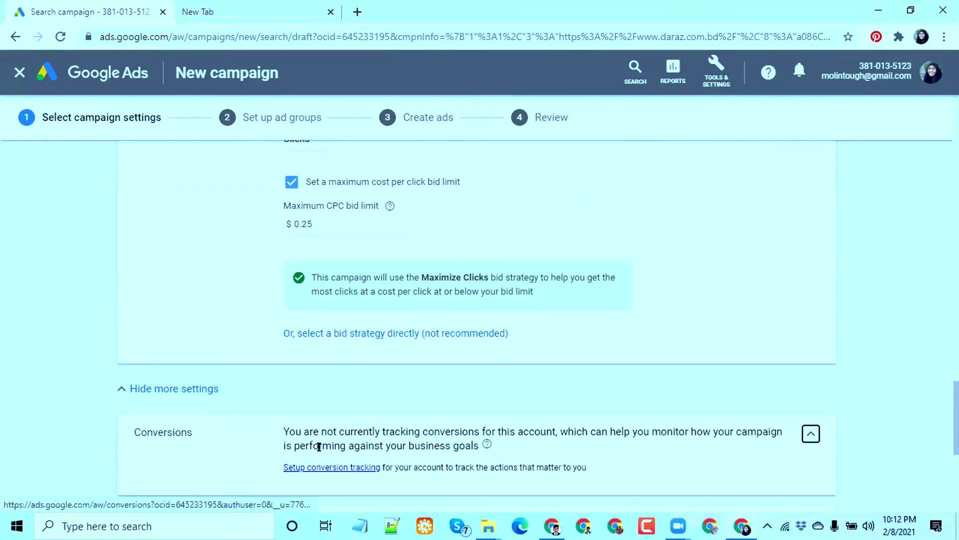
pyautogui.click(811, 433)
pyautogui.scroll(-4, 453, 350)
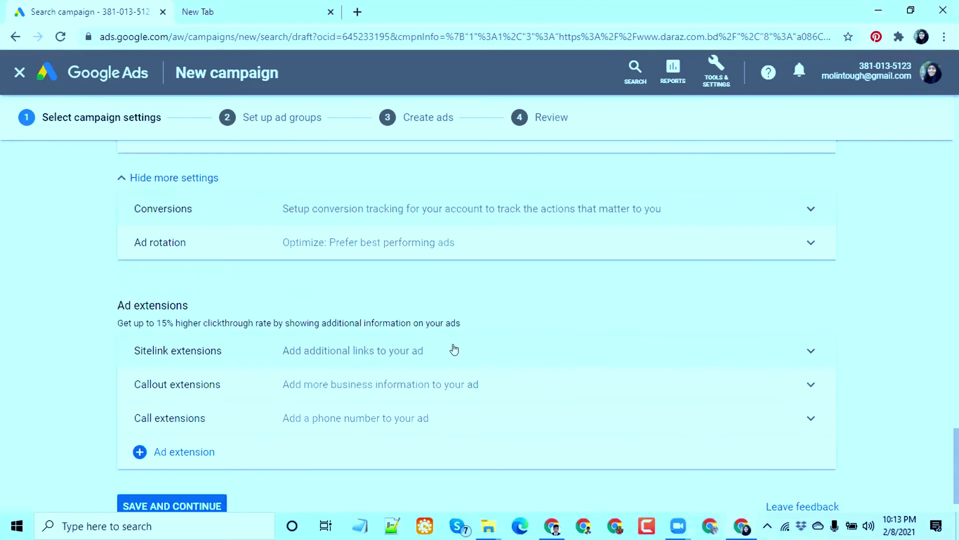
pyautogui.scroll(-1, 454, 349)
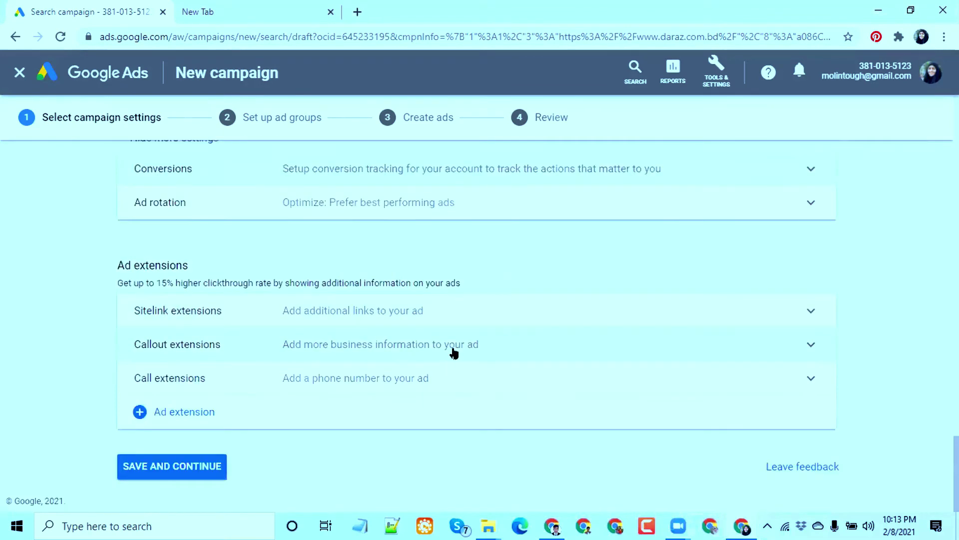
pyautogui.click(185, 466)
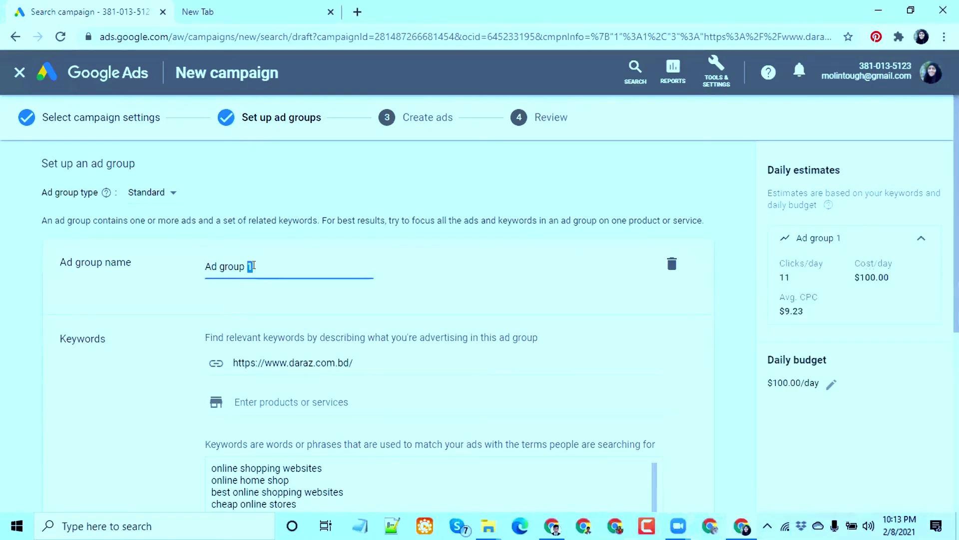
# Dismiss the new keywords introduction and name the ad group Fashion Trends 2021.
pyautogui.tripleClick(253, 267)
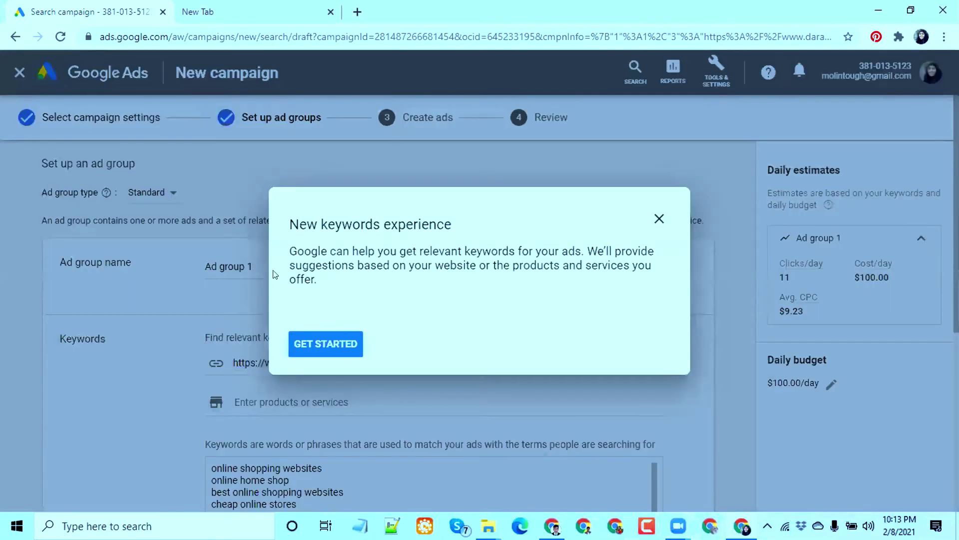
pyautogui.click(659, 218)
pyautogui.click(539, 304)
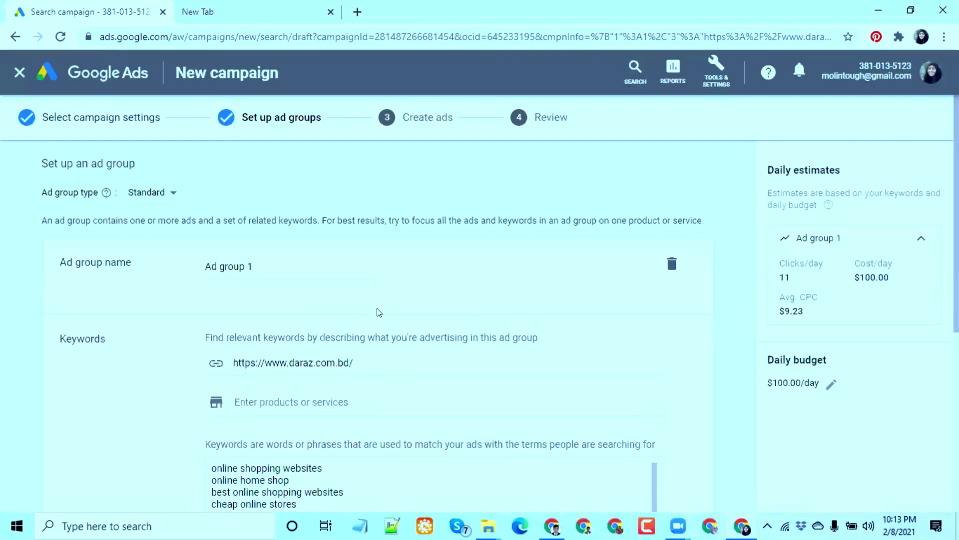
pyautogui.tripleClick(265, 265)
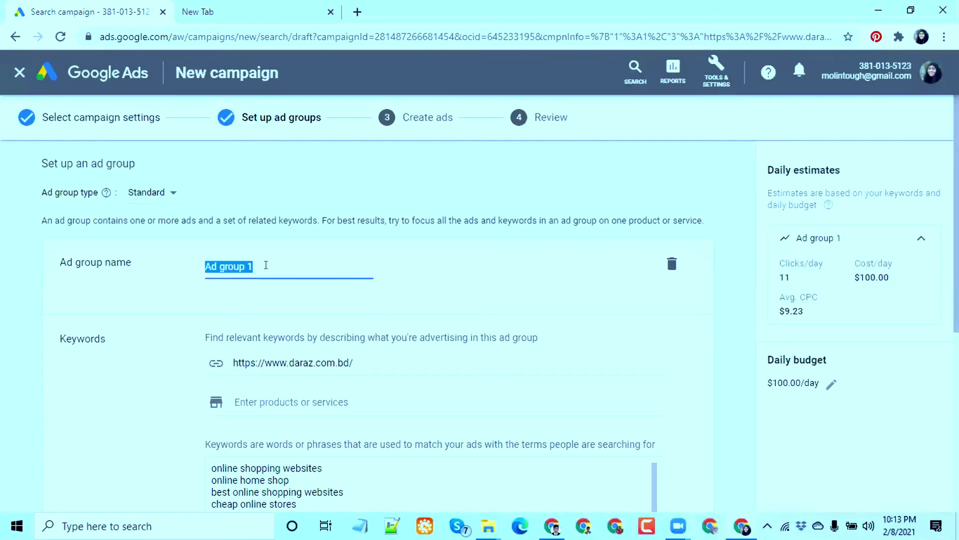
pyautogui.write('Fashion')
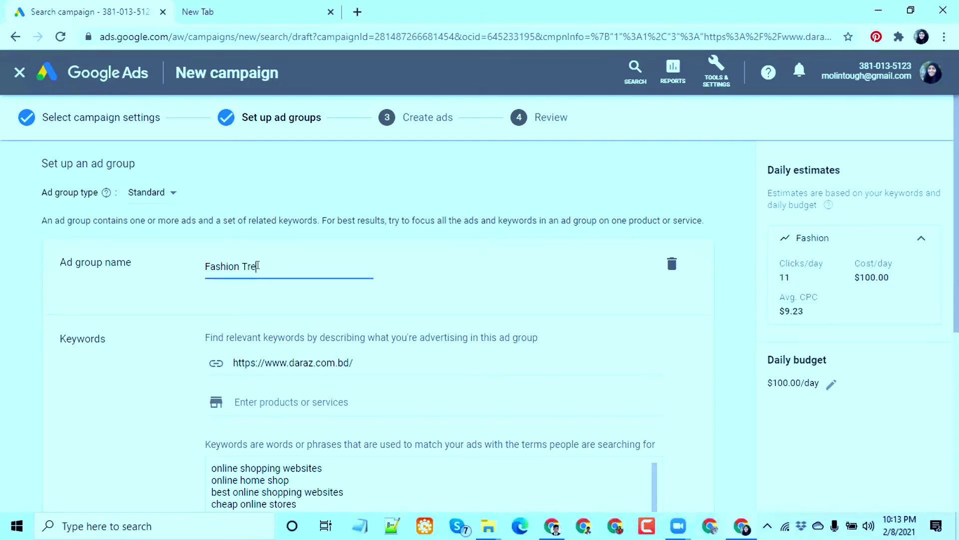
pyautogui.write('Trends 2021')
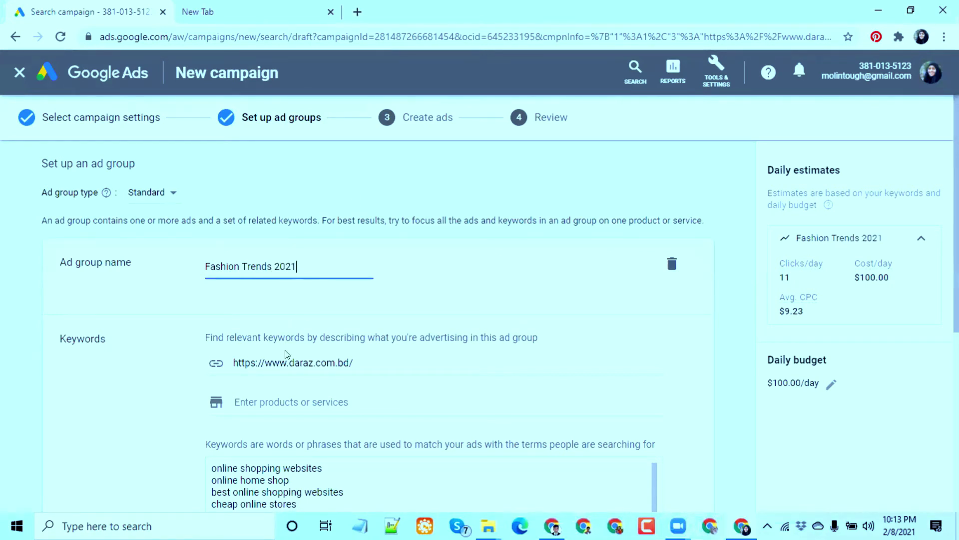
# Clear the related web page URL used for the ad group's keyword suggestions.
pyautogui.click(283, 356)
pyautogui.hotkey('ctrl', 'a')
pyautogui.press('BackSpace')
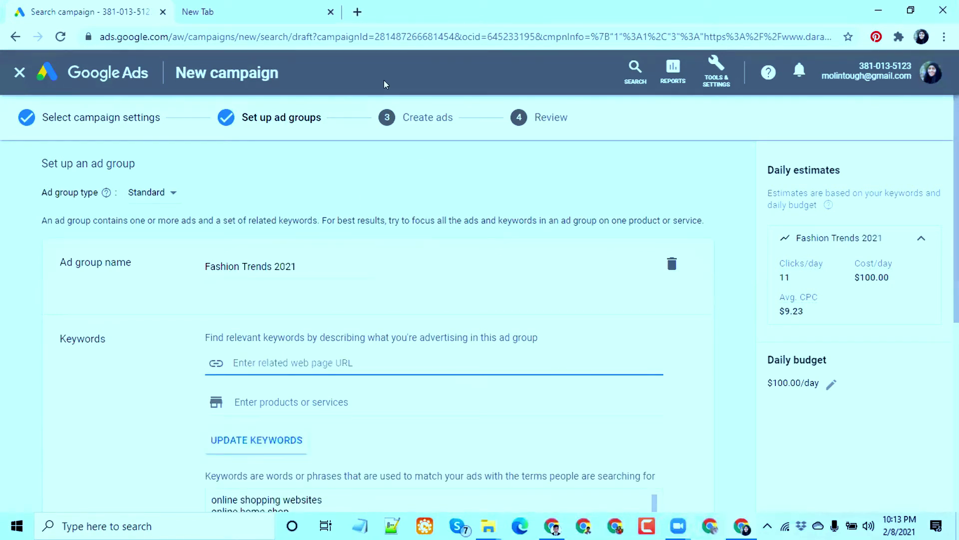
# Search Google for ajkerdeal in the other browser tab and open the Ajkerdeal online shopping site.
pyautogui.click(210, 12)
pyautogui.write('ajke')
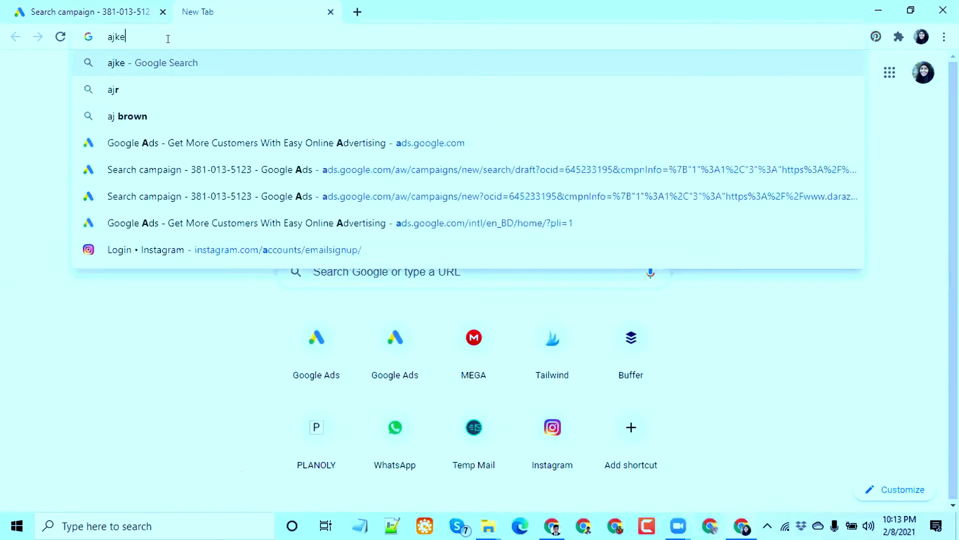
pyautogui.click(197, 83)
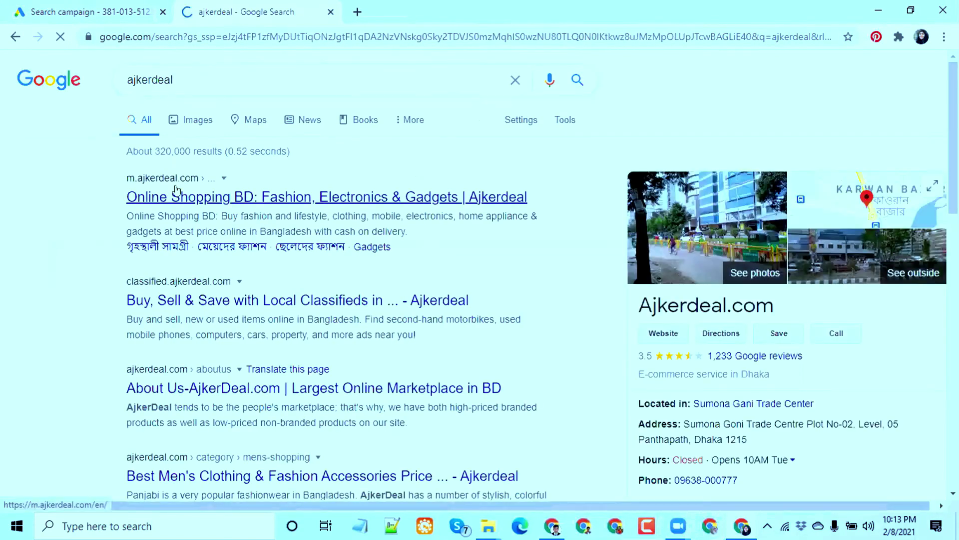
pyautogui.click(175, 195)
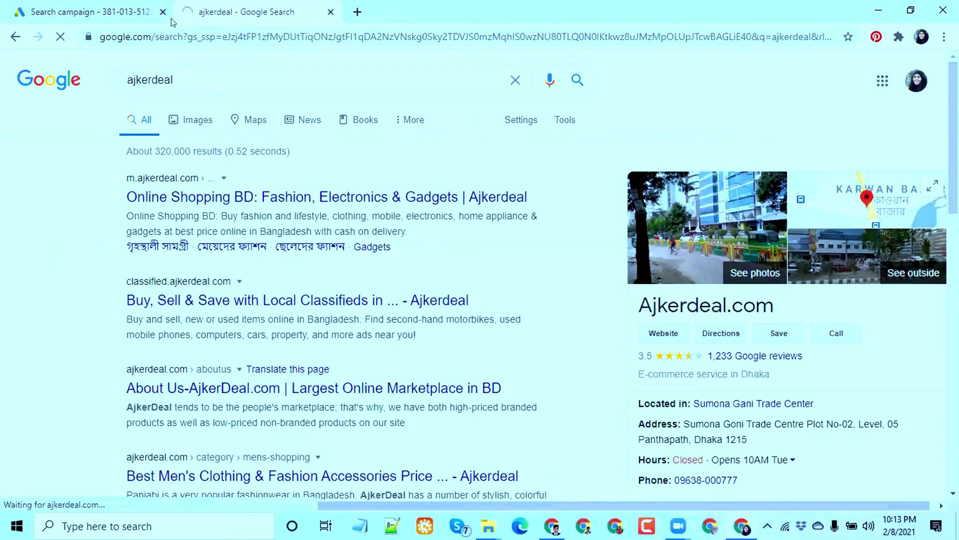
pyautogui.click(141, 39)
pyautogui.click(182, 38)
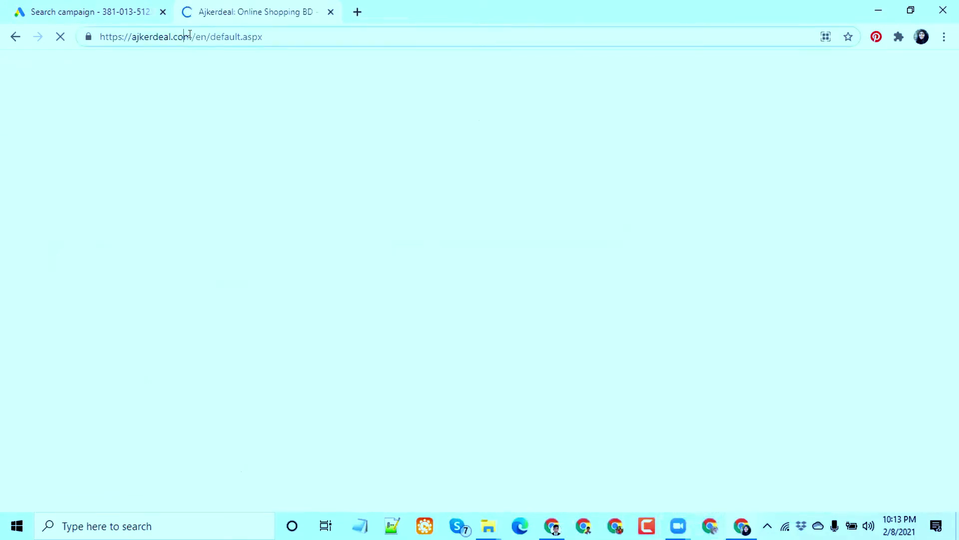
pyautogui.moveTo(194, 37); pyautogui.dragTo(52, 53)
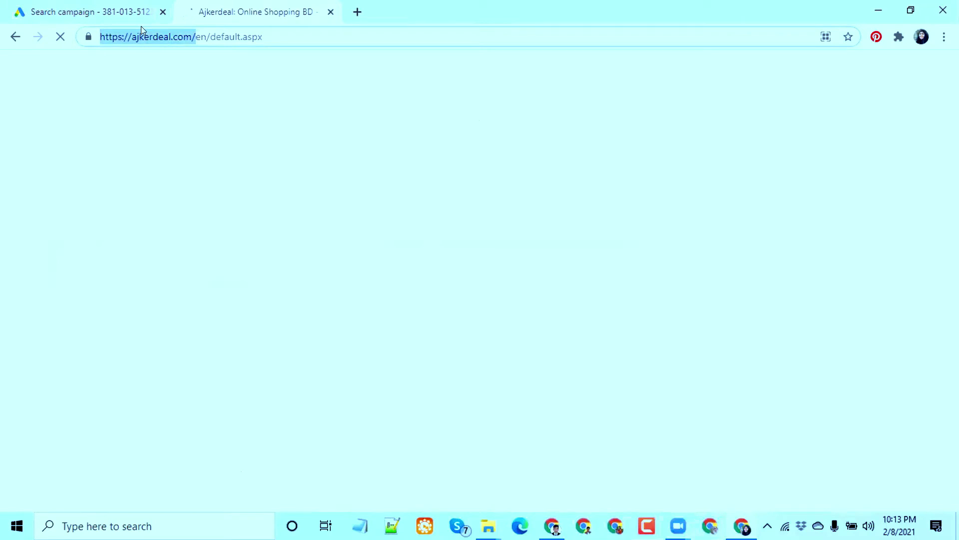
pyautogui.moveTo(206, 37); pyautogui.dragTo(74, 38)
pyautogui.hotkey('ctrl', 'c')
pyautogui.click(100, 10)
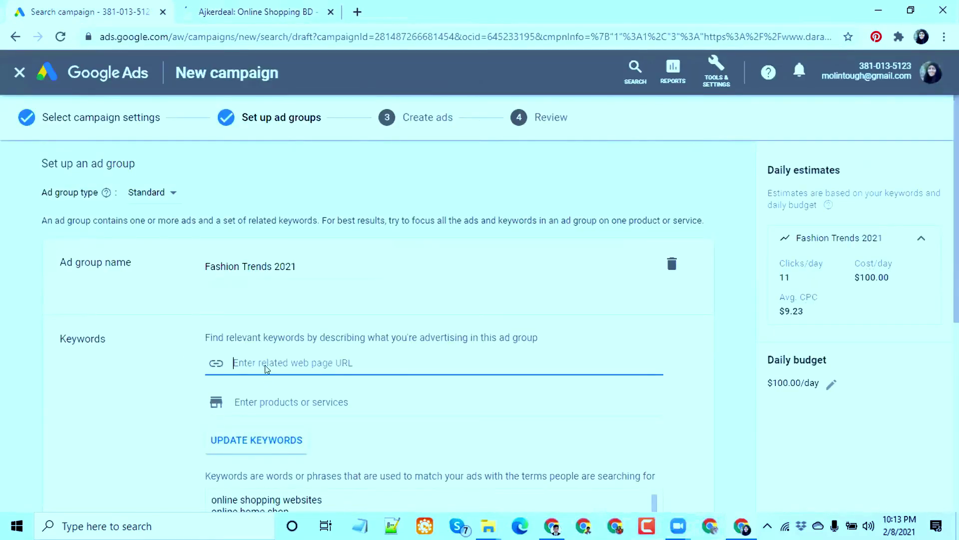
pyautogui.hotkey('ctrl', 'v')
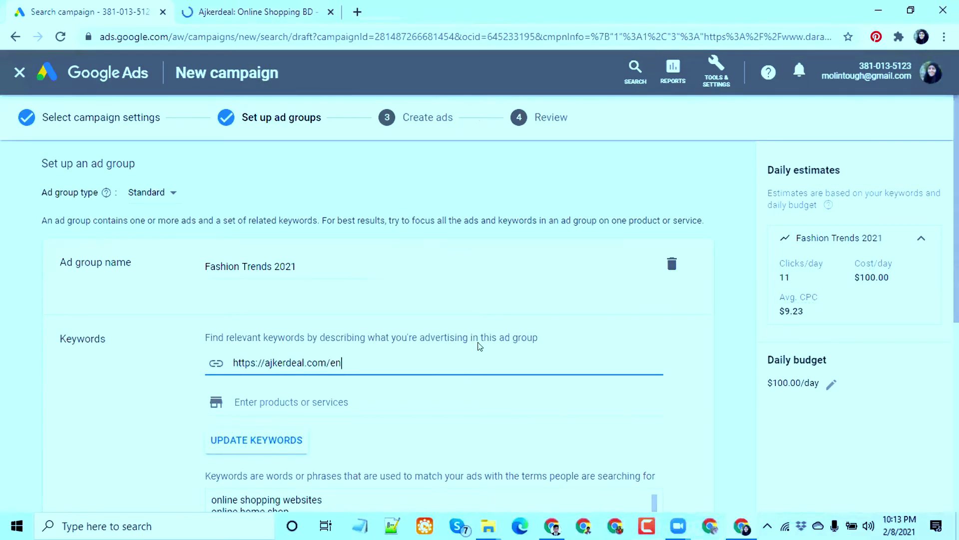
pyautogui.scroll(-1, 479, 346)
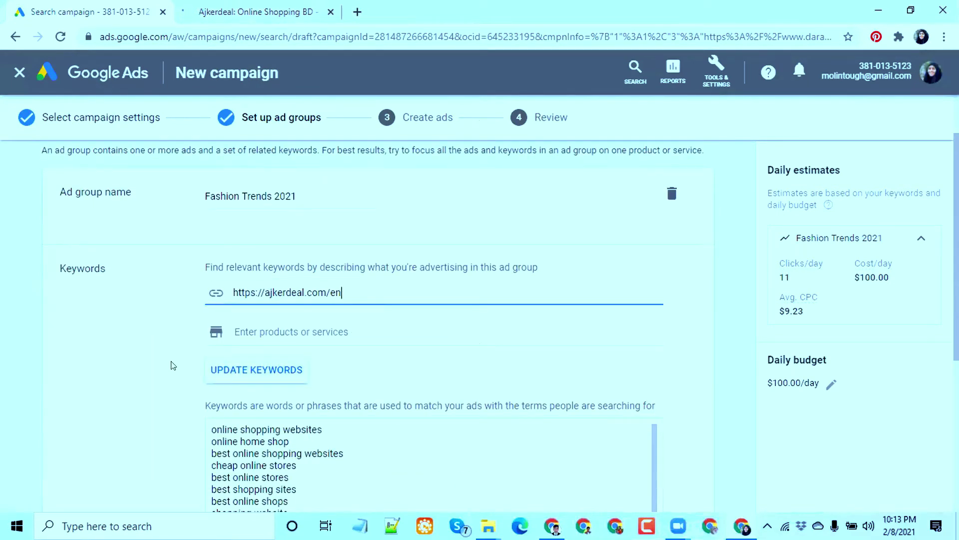
pyautogui.click(158, 349)
pyautogui.scroll(-1, 215, 353)
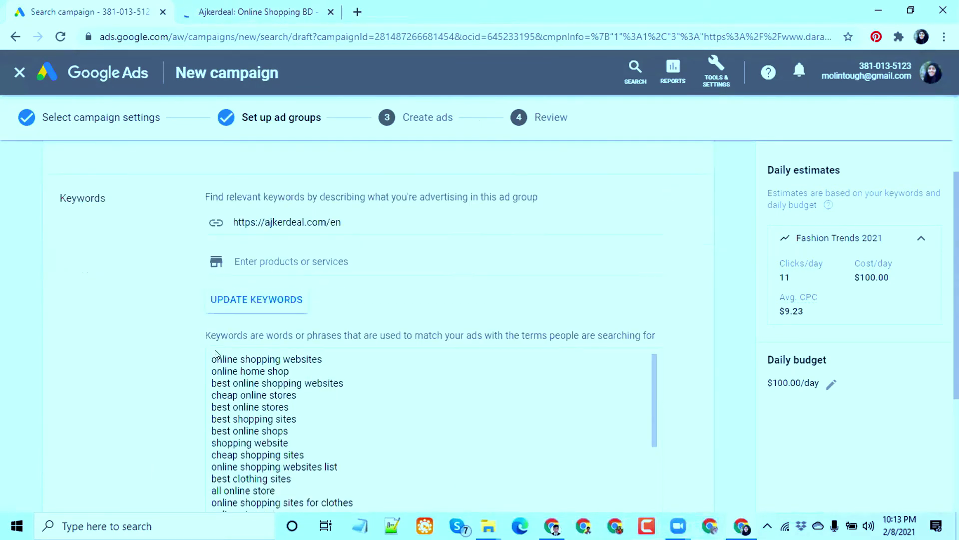
pyautogui.click(228, 311)
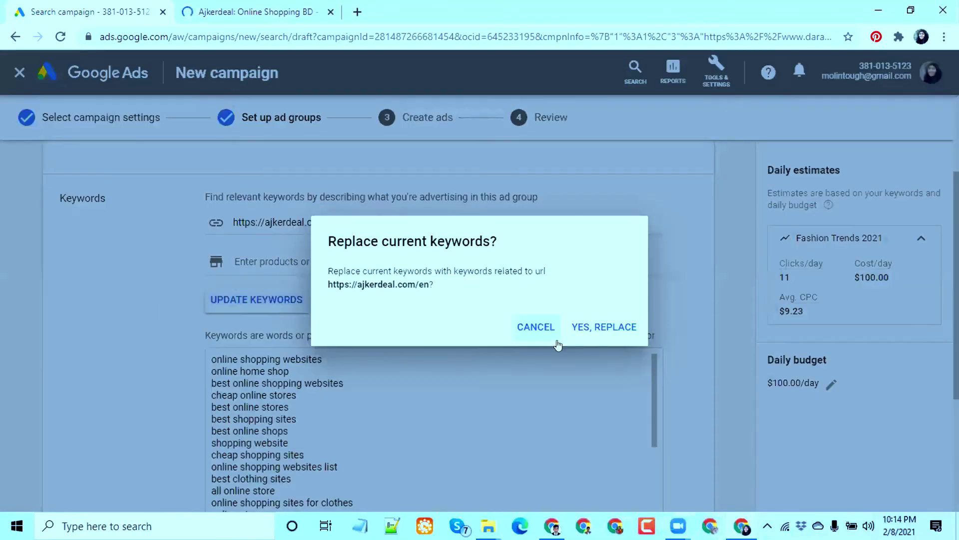
pyautogui.press('Return')
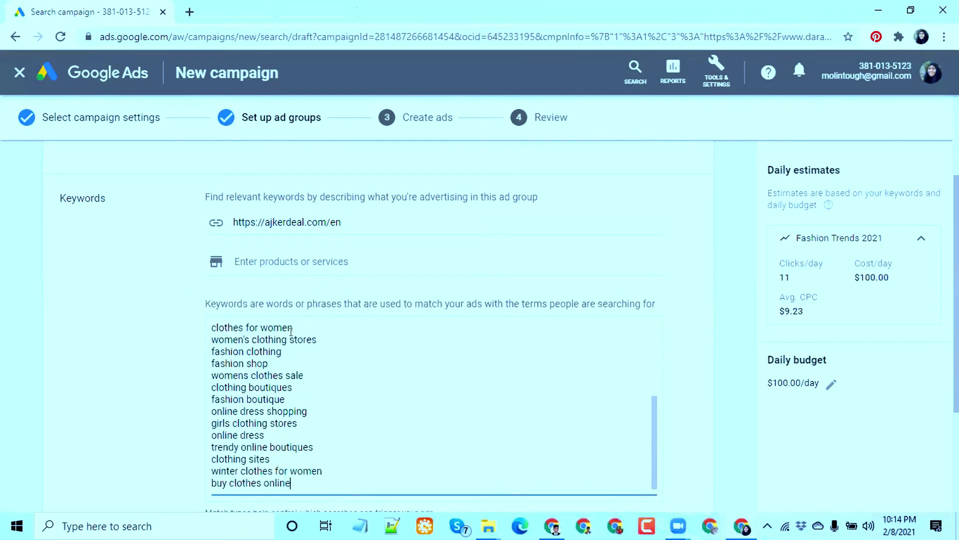
# Review the new clothing keyword list and save the ad group to continue to ad creation.
pyautogui.scroll(5, 255, 420)
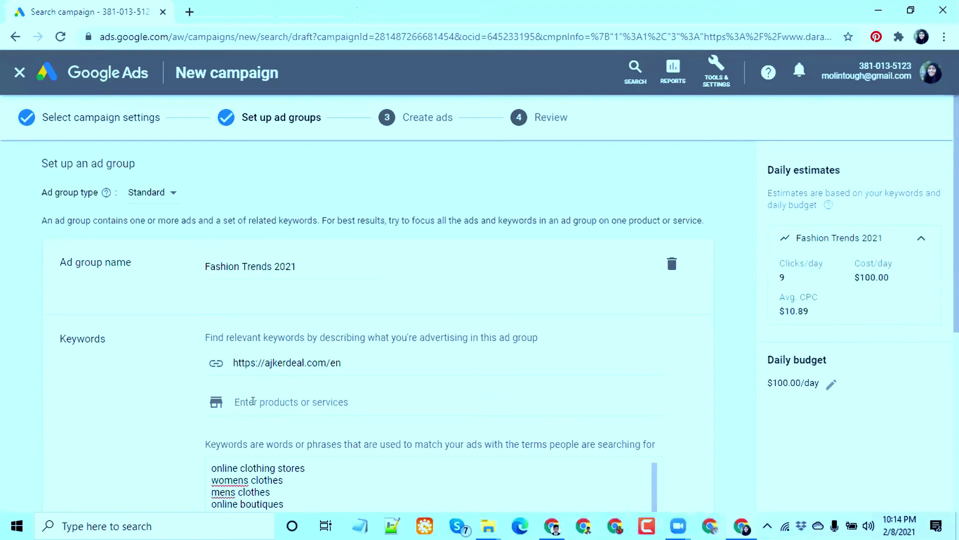
pyautogui.scroll(-3, 253, 400)
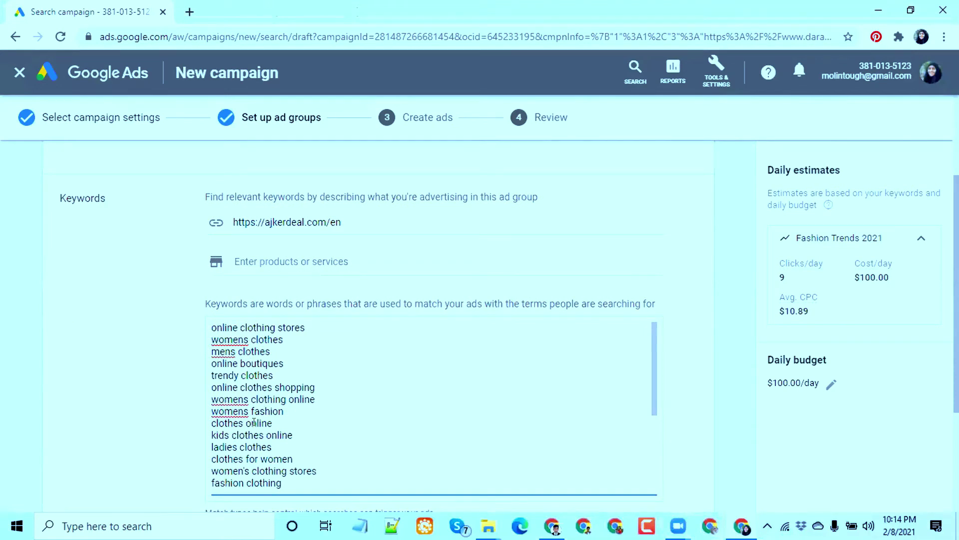
pyautogui.scroll(-10, 253, 422)
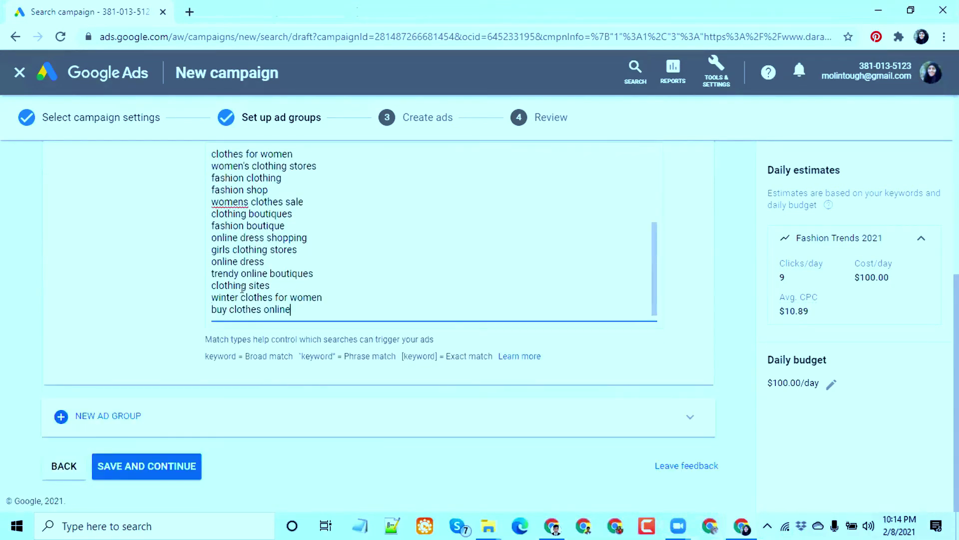
pyautogui.scroll(2, 211, 241)
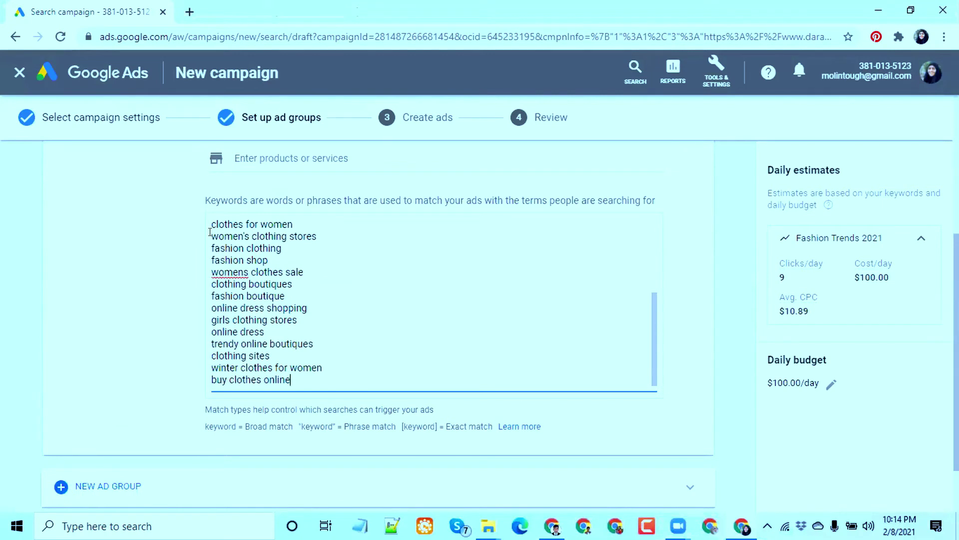
pyautogui.scroll(-2, 210, 232)
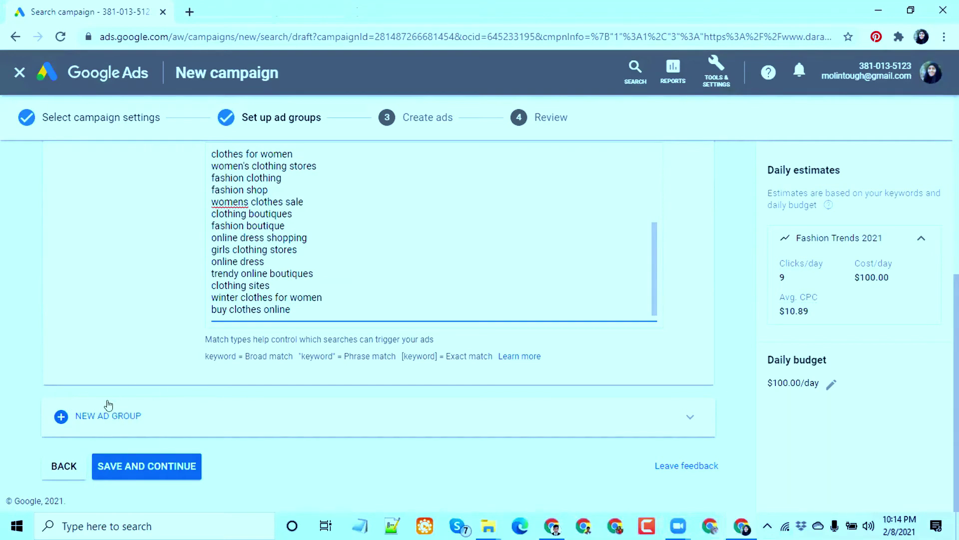
pyautogui.click(134, 467)
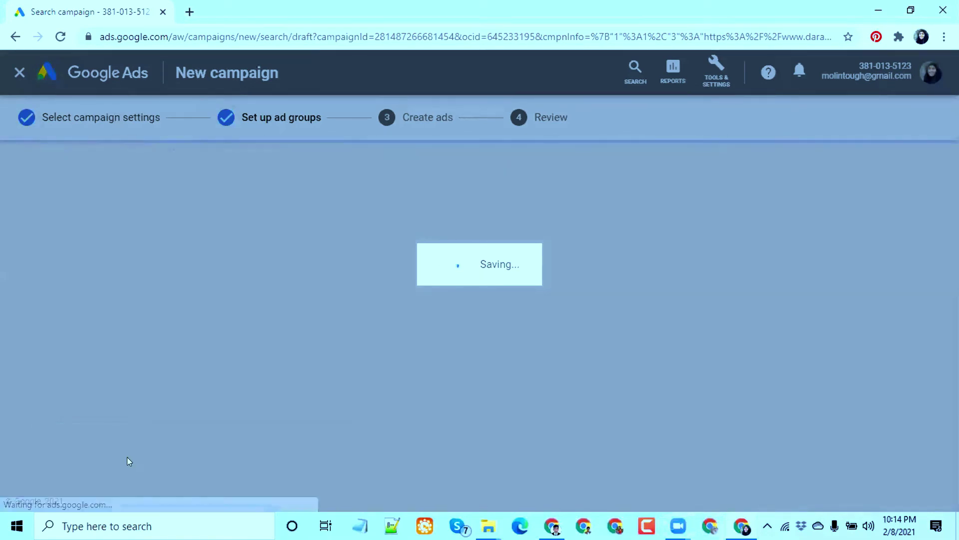
# Set the first display URL path of the responsive search ad to fashion.
pyautogui.scroll(-1, 174, 367)
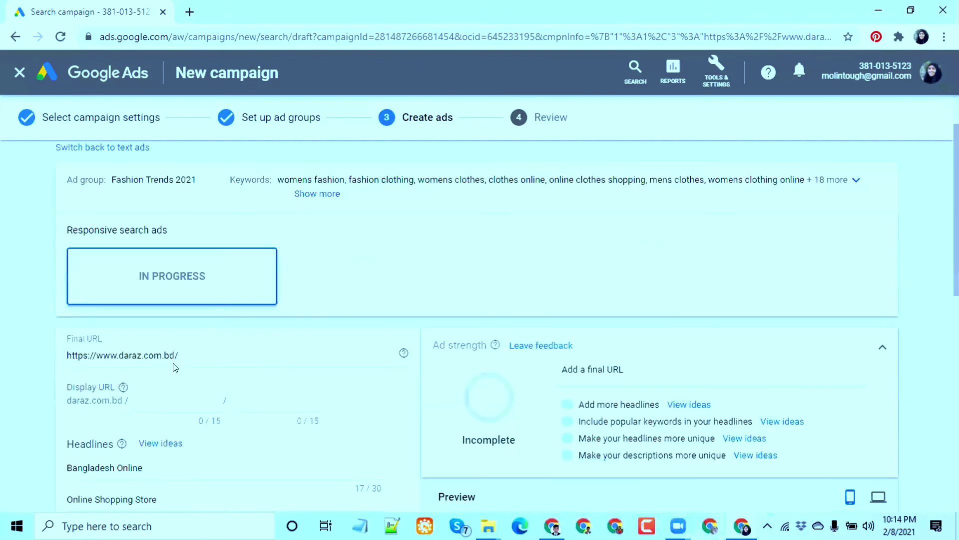
pyautogui.scroll(-3, 180, 375)
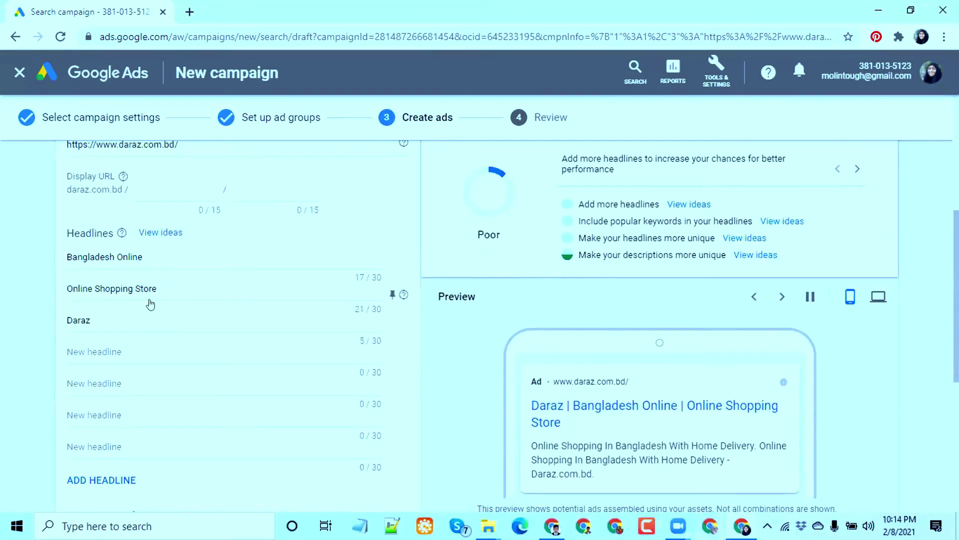
pyautogui.scroll(1, 150, 304)
pyautogui.tripleClick(95, 210)
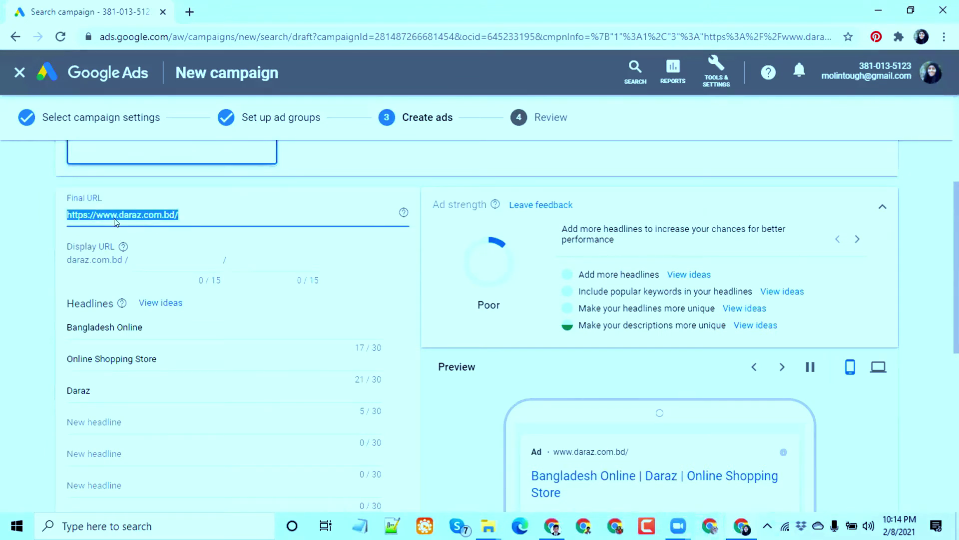
pyautogui.click(134, 256)
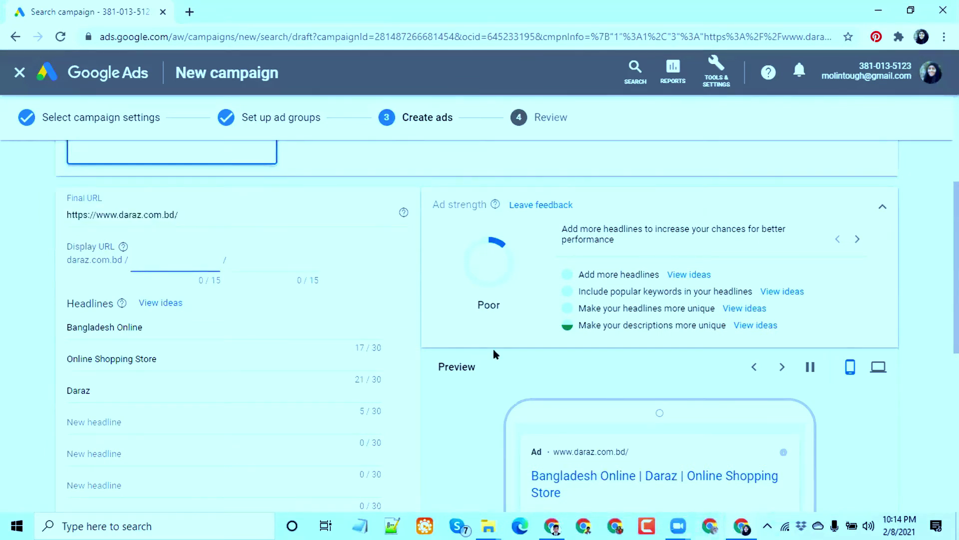
pyautogui.scroll(-1, 495, 355)
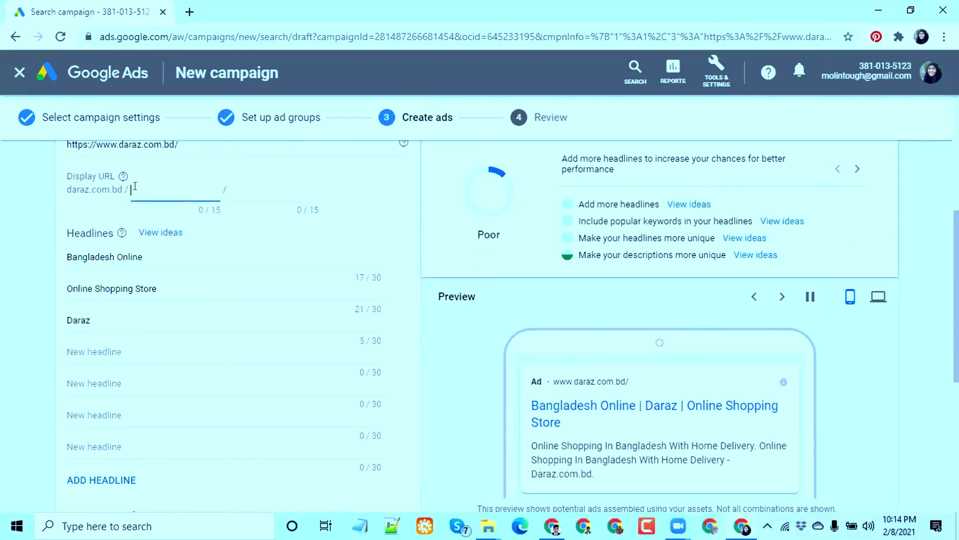
pyautogui.write('fashio')
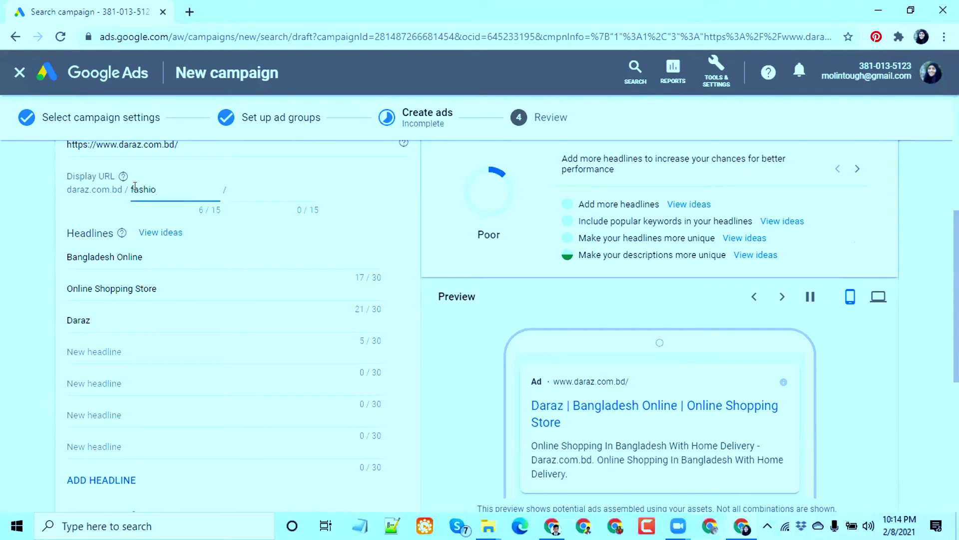
pyautogui.write('m')
pyautogui.write('n')
pyautogui.click(255, 182)
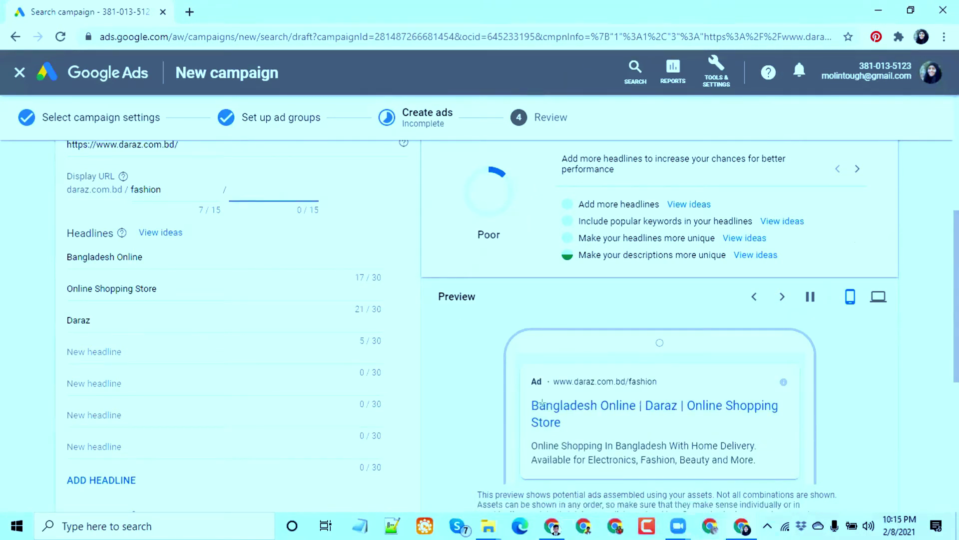
# Try to set the second display URL path of the responsive search ad to fashion-trends-2021.
pyautogui.moveTo(538, 373); pyautogui.dragTo(670, 390)
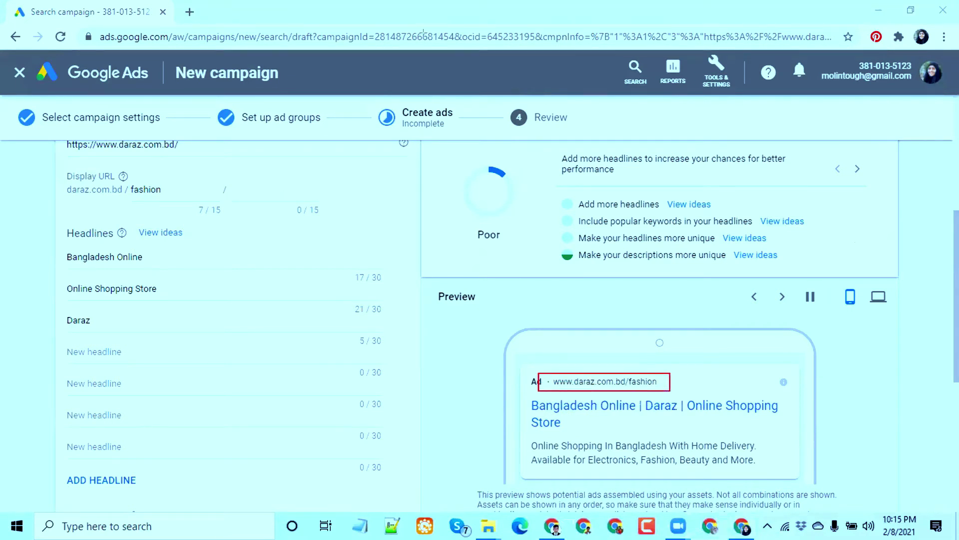
pyautogui.click(252, 188)
pyautogui.write('fashion')
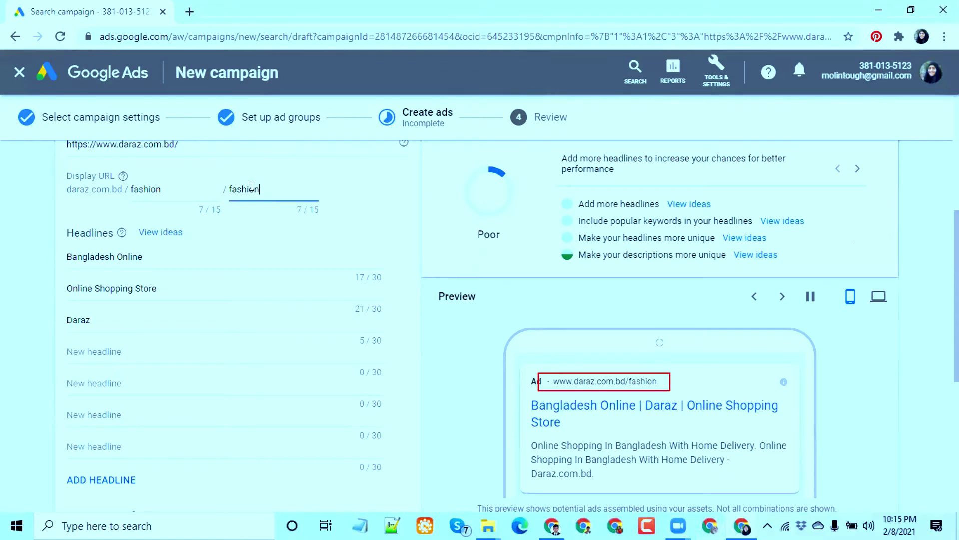
pyautogui.write('-trends')
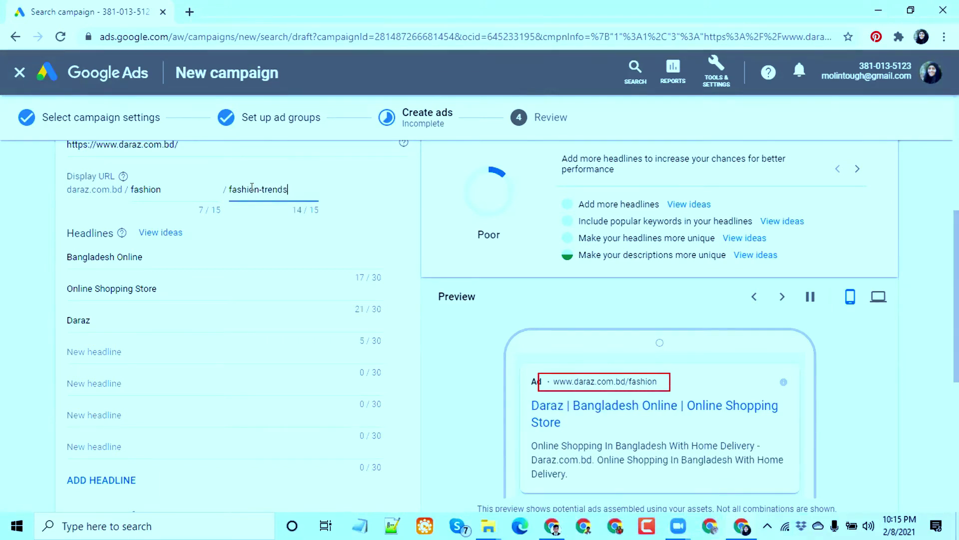
pyautogui.write('-2021')
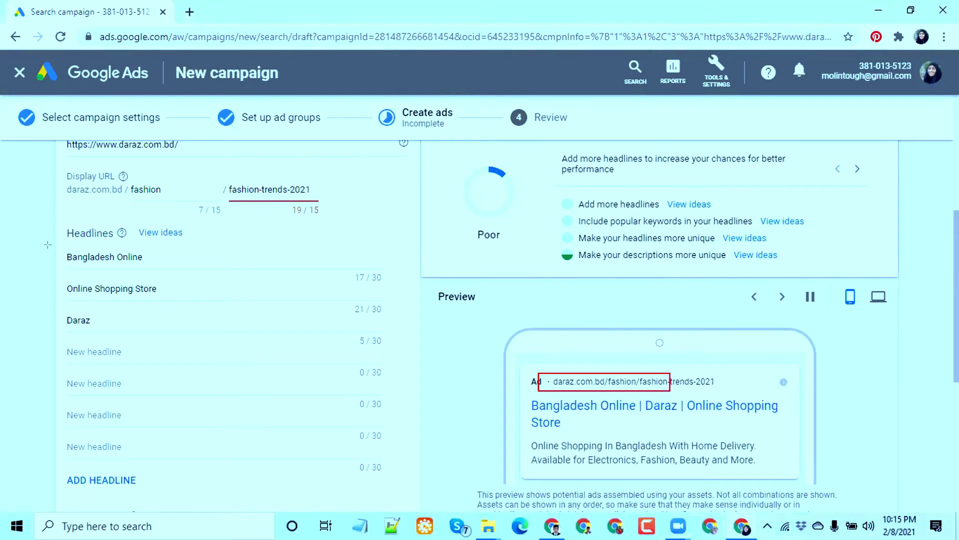
pyautogui.moveTo(53, 248); pyautogui.dragTo(168, 316)
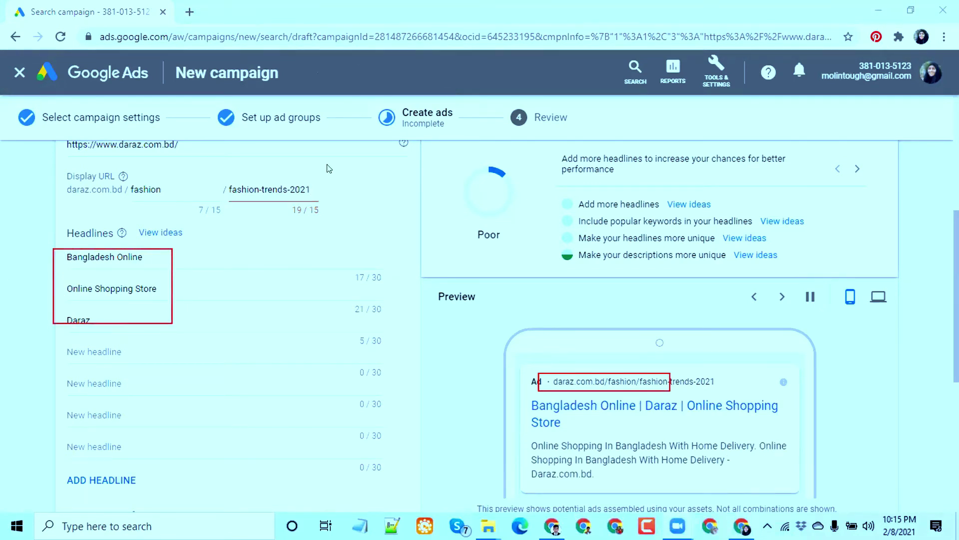
# Return to the ad group setup, discarding the unsaved ad changes, and go to the end of the keyword list.
pyautogui.click(286, 116)
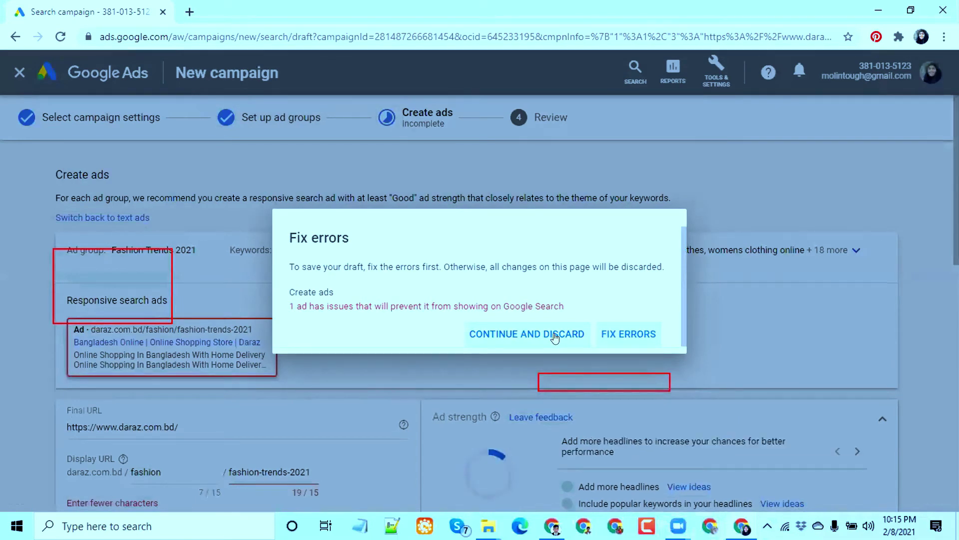
pyautogui.click(555, 334)
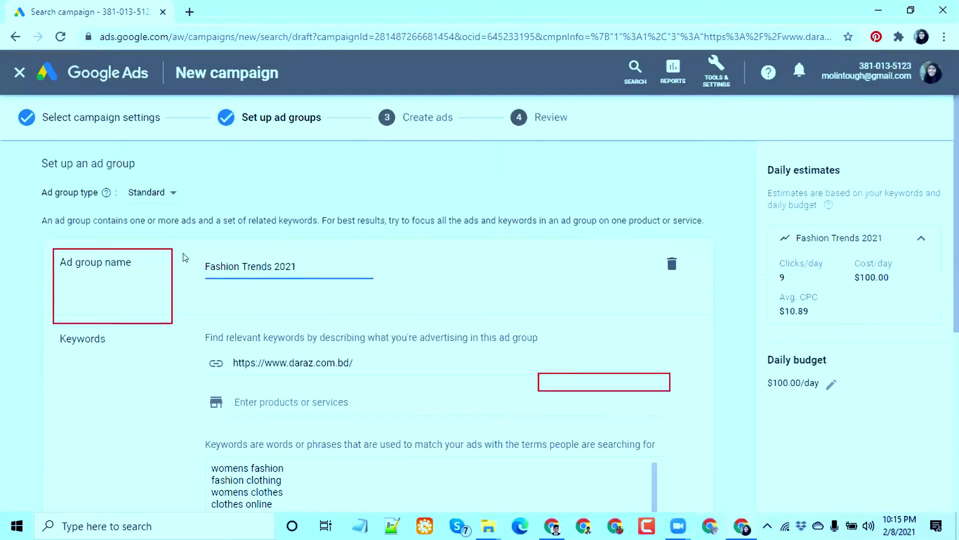
pyautogui.scroll(-3, 291, 324)
pyautogui.scroll(-5, 291, 324)
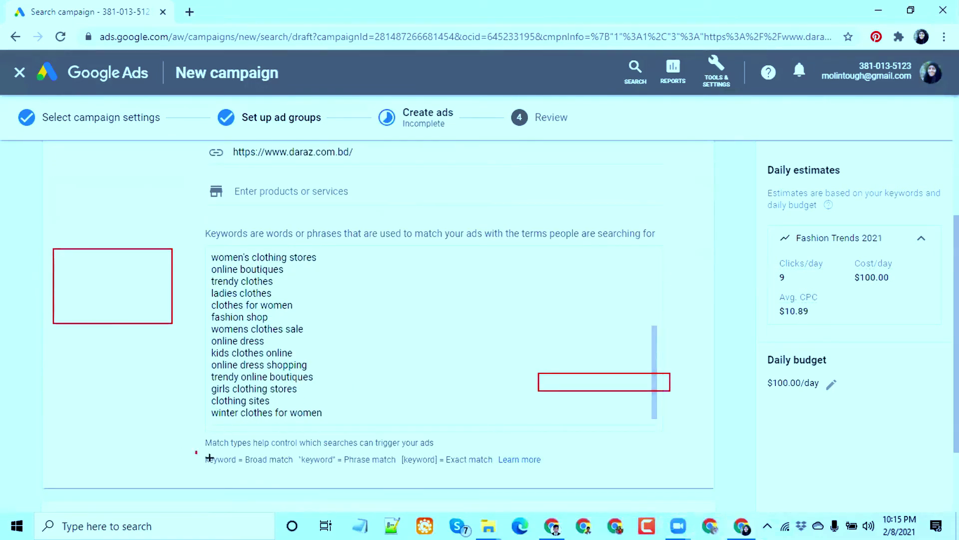
# Examine the broad, phrase and exact match notations explained beneath the ad group's keyword list.
pyautogui.moveTo(209, 458)
pyautogui.mouseDown()
pyautogui.moveTo(389, 480)
pyautogui.moveTo(503, 475)
pyautogui.mouseUp()
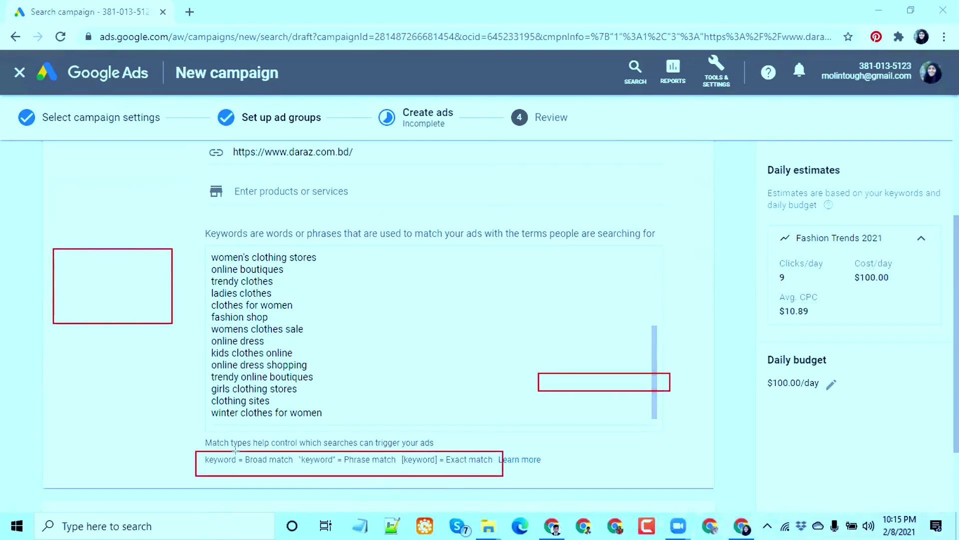
pyautogui.moveTo(204, 451)
pyautogui.mouseDown()
pyautogui.moveTo(223, 463)
pyautogui.moveTo(299, 470)
pyautogui.moveTo(291, 470)
pyautogui.mouseUp()
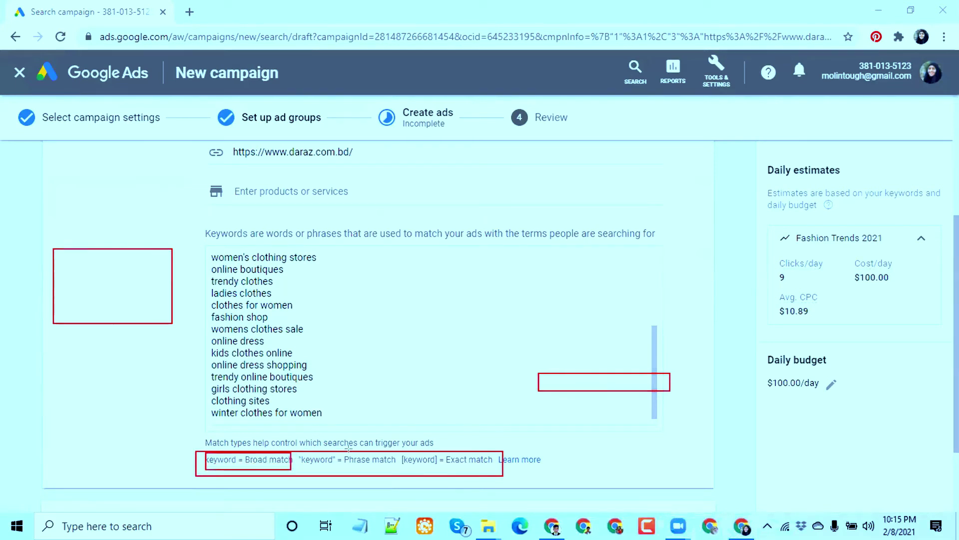
pyautogui.moveTo(299, 453); pyautogui.dragTo(390, 469)
pyautogui.moveTo(445, 453); pyautogui.dragTo(490, 468)
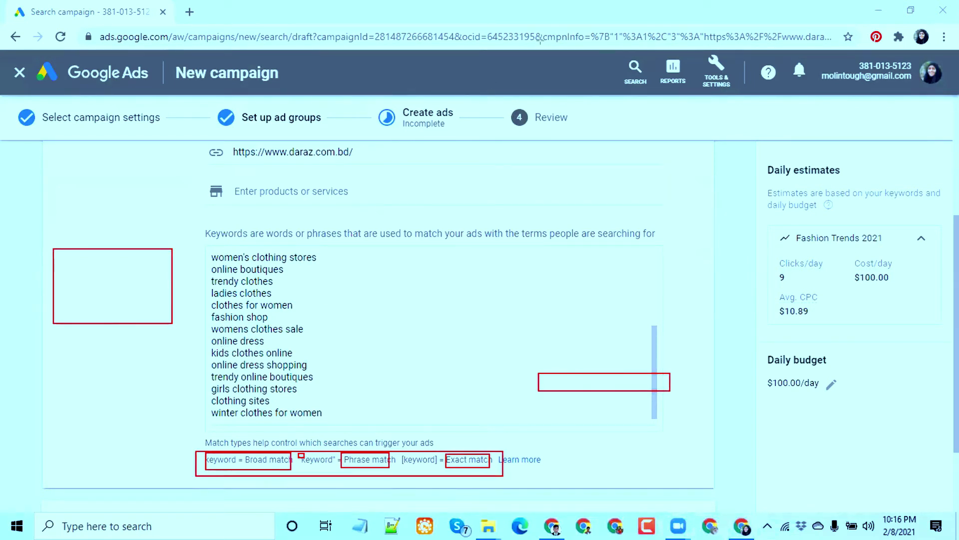
pyautogui.moveTo(472, 440)
pyautogui.mouseDown()
pyautogui.moveTo(293, 472)
pyautogui.moveTo(234, 459)
pyautogui.mouseUp()
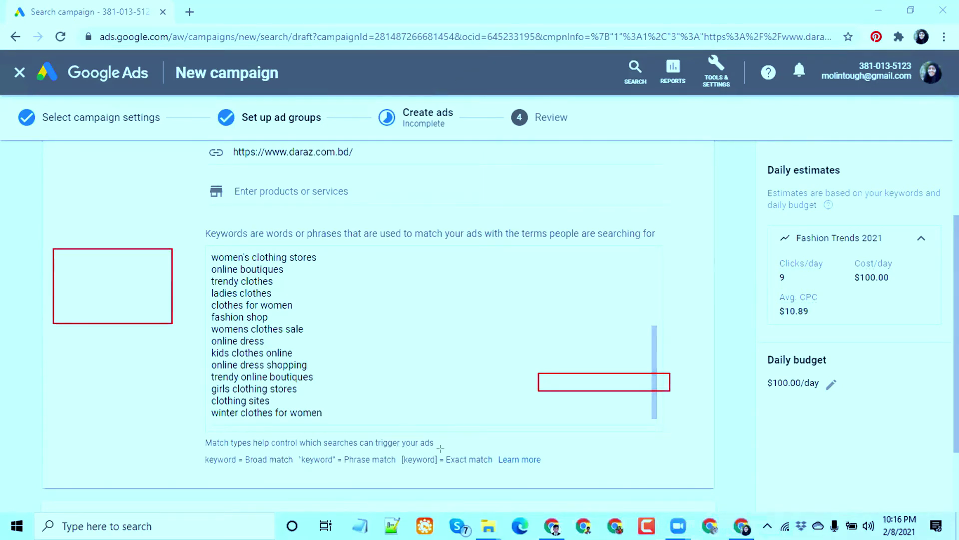
pyautogui.moveTo(446, 453); pyautogui.dragTo(505, 466)
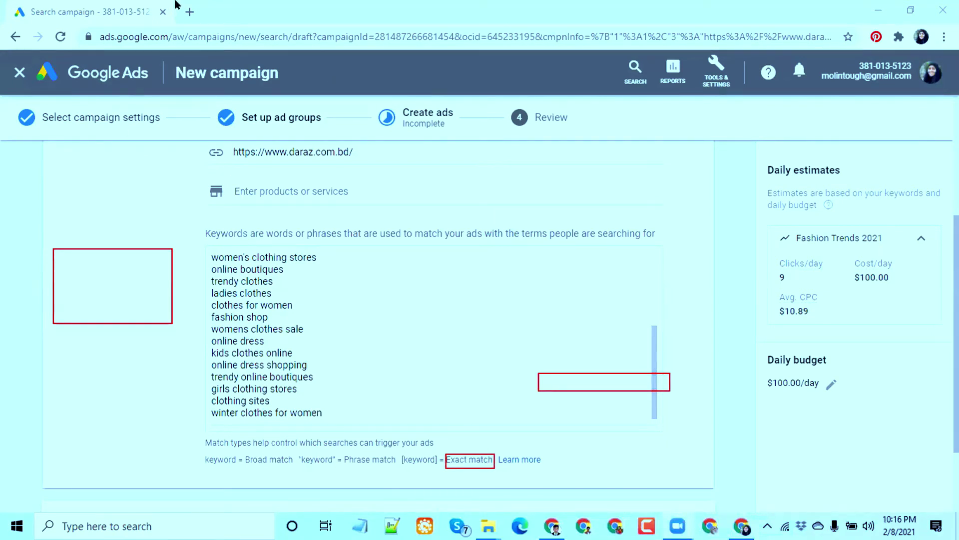
# Enter fashion trends 2021 as a Google search query in a new browser tab.
pyautogui.click(189, 11)
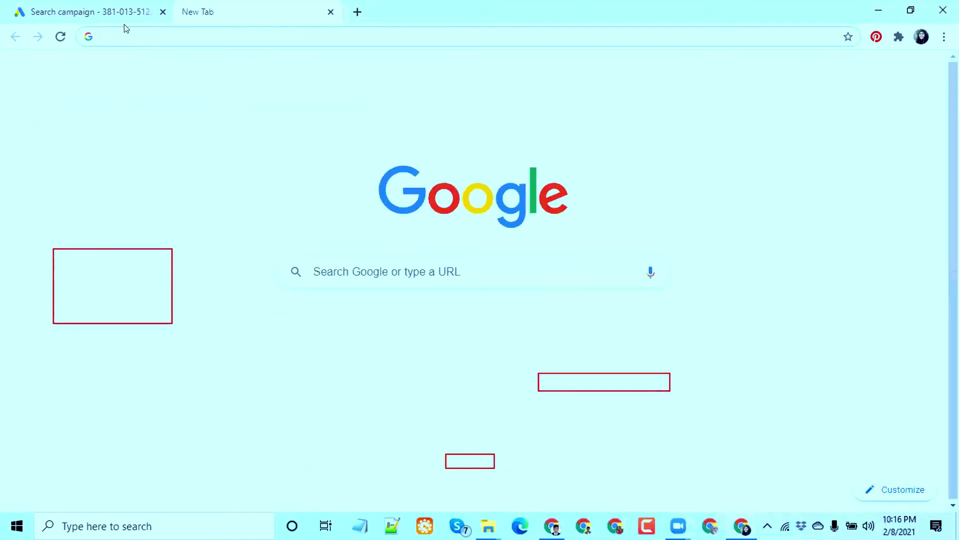
pyautogui.write('fa')
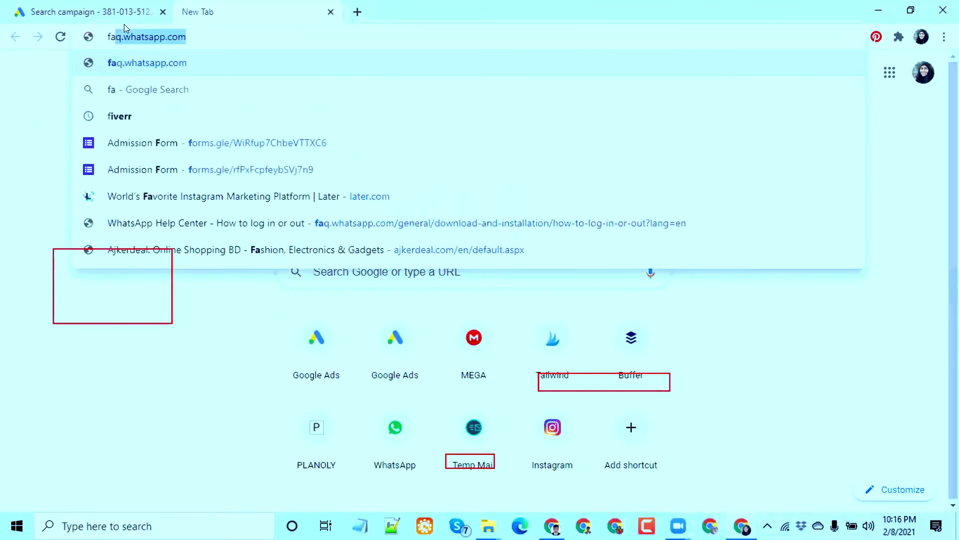
pyautogui.write('shion trends')
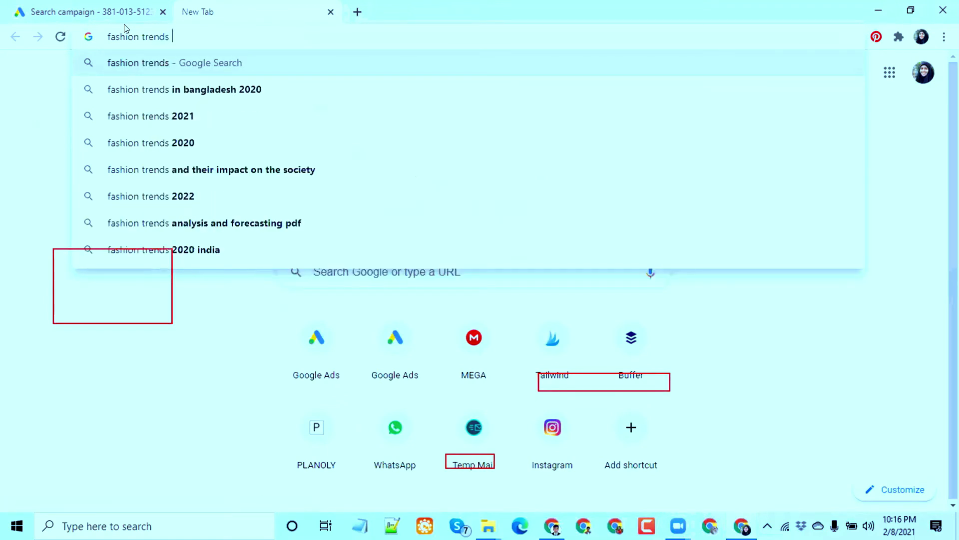
pyautogui.write(' 2021')
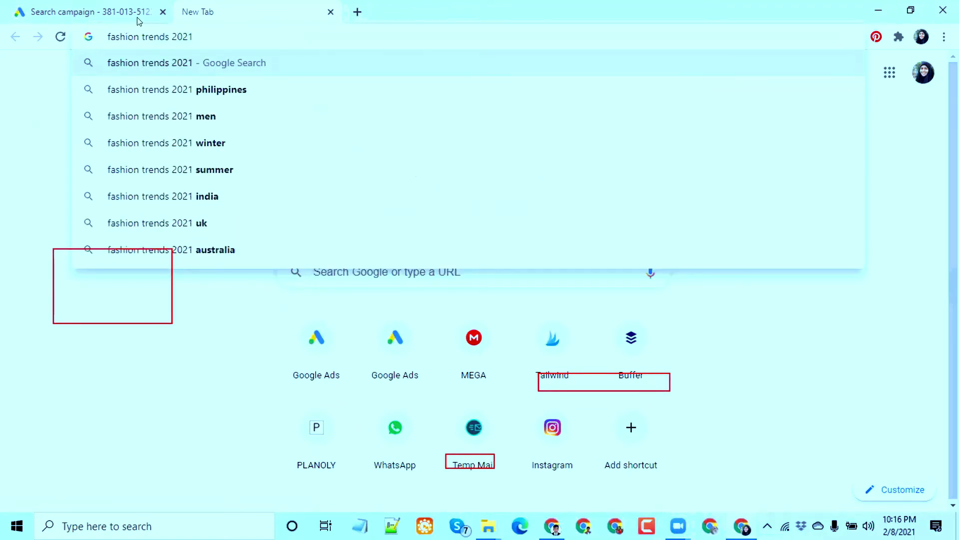
# Run the Google search for fashion trends 2021 and copy the query text from the results page.
pyautogui.press('Return')
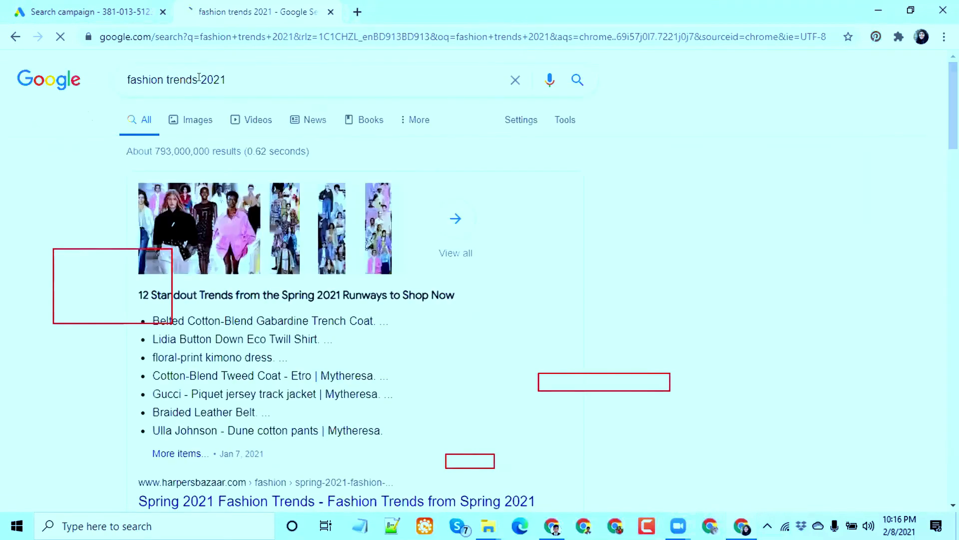
pyautogui.tripleClick(199, 78)
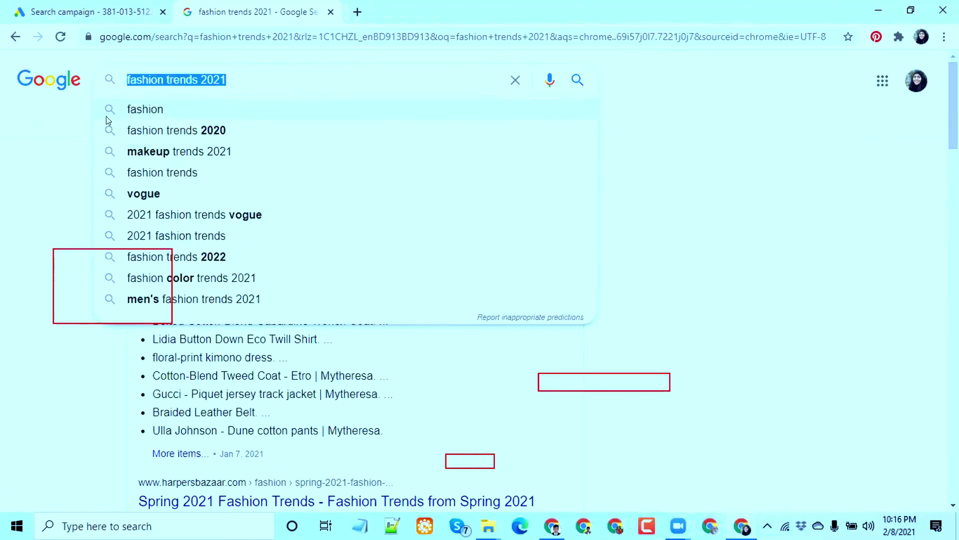
pyautogui.click(50, 167)
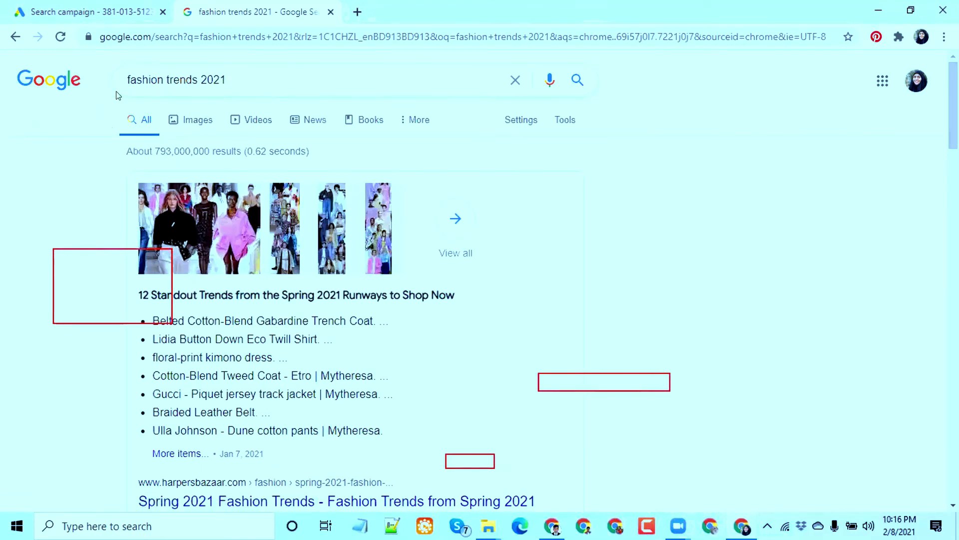
pyautogui.click(140, 78)
pyautogui.hotkey('ctrl', 'c')
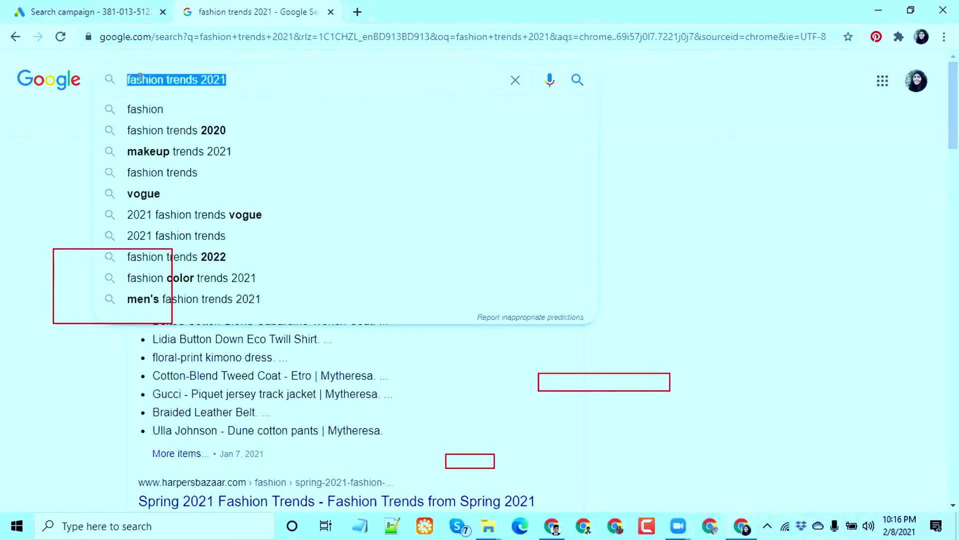
# Return to the Google Ads campaign and add the copied fashion trends 2021 as a new line ending the keyword list.
pyautogui.click(93, 6)
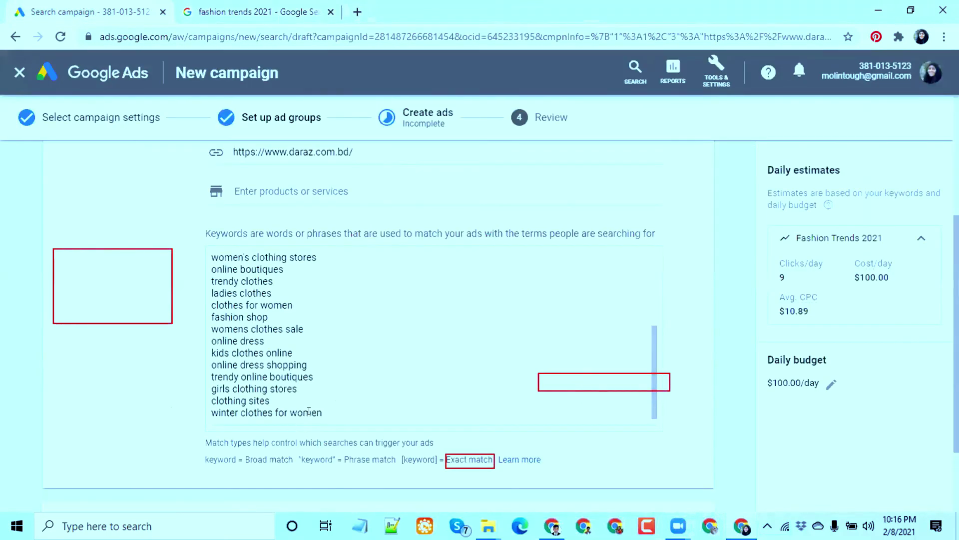
pyautogui.press('Return')
pyautogui.press('Return')
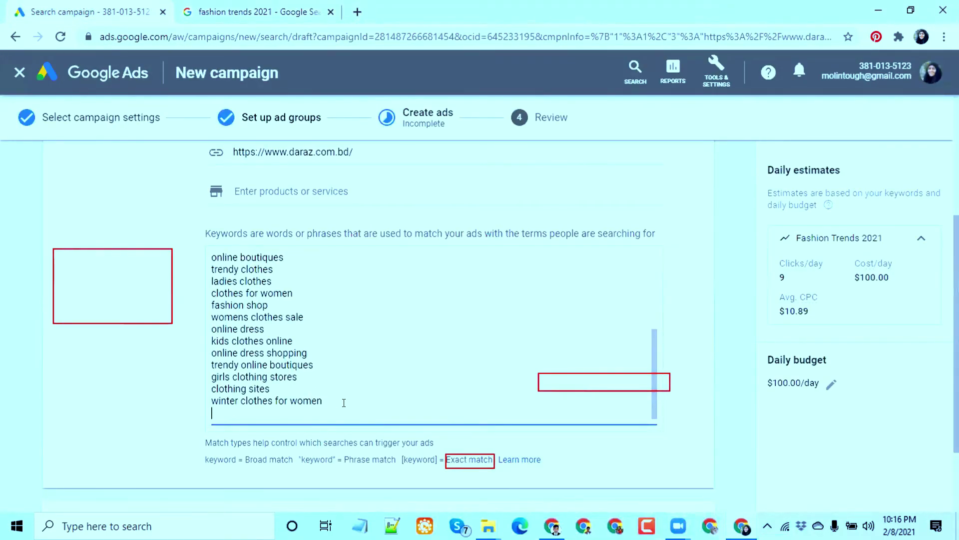
pyautogui.press('BackSpace')
pyautogui.hotkey('ctrl', 'v')
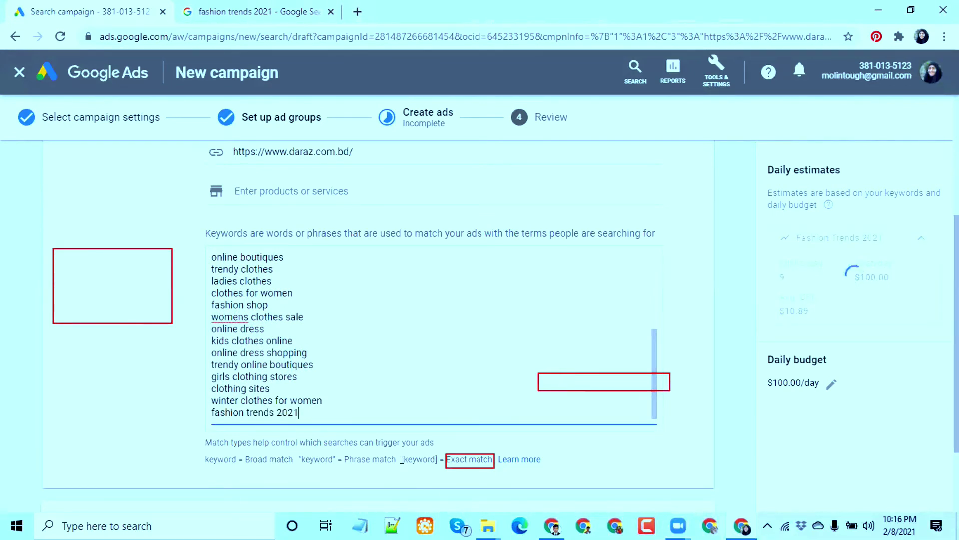
# Make the fashion trends 2021 keyword exact match by enclosing it in square brackets.
pyautogui.moveTo(403, 459); pyautogui.dragTo(436, 456)
pyautogui.click(314, 411)
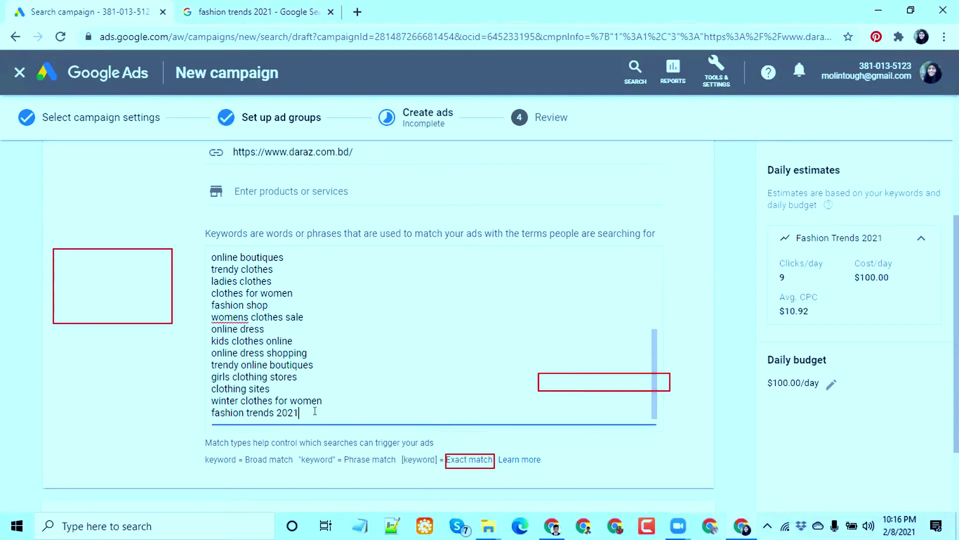
pyautogui.write(']')
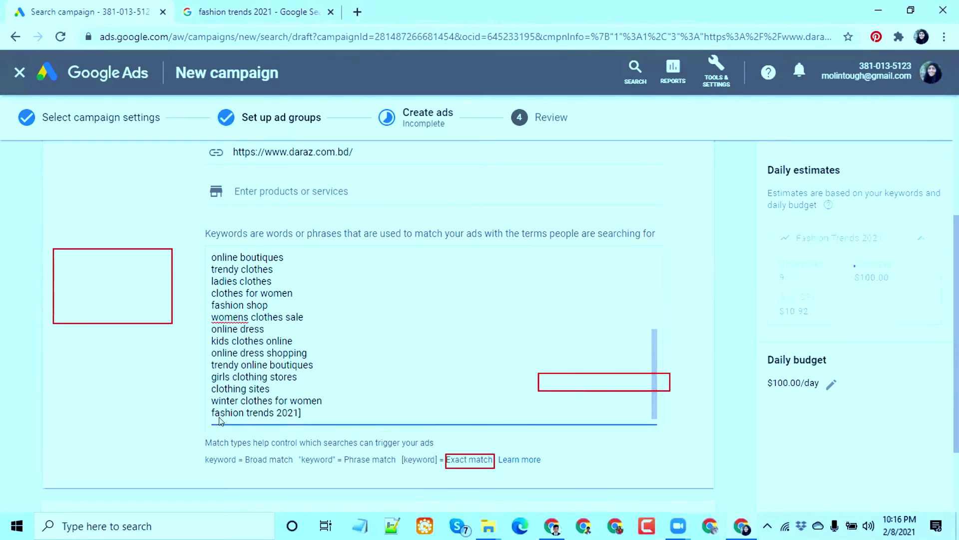
pyautogui.click(210, 412)
pyautogui.write('[')
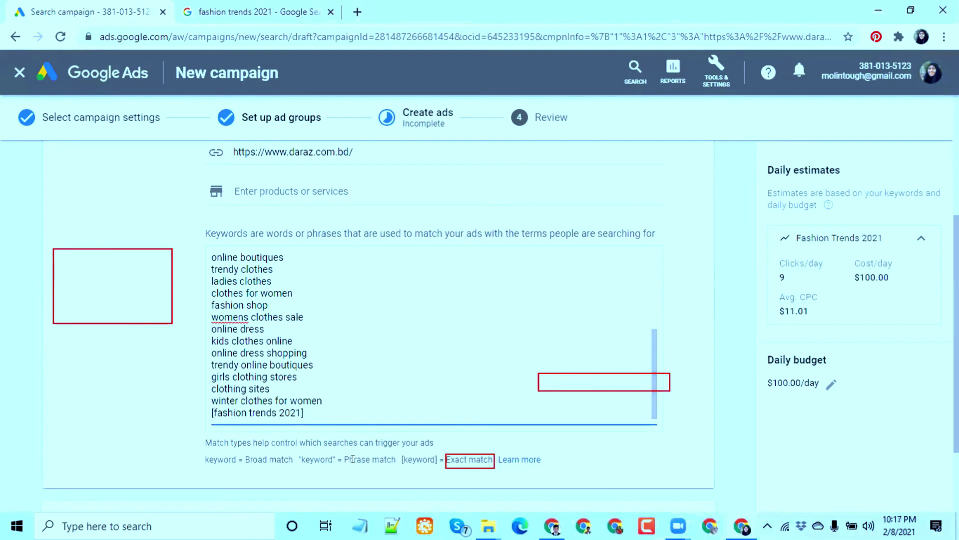
pyautogui.moveTo(344, 459); pyautogui.dragTo(393, 459)
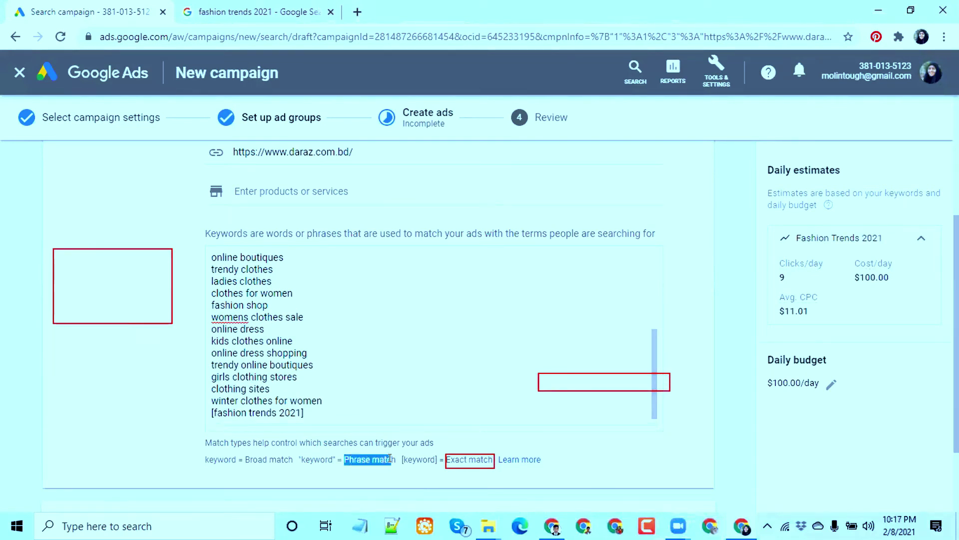
pyautogui.click(298, 412)
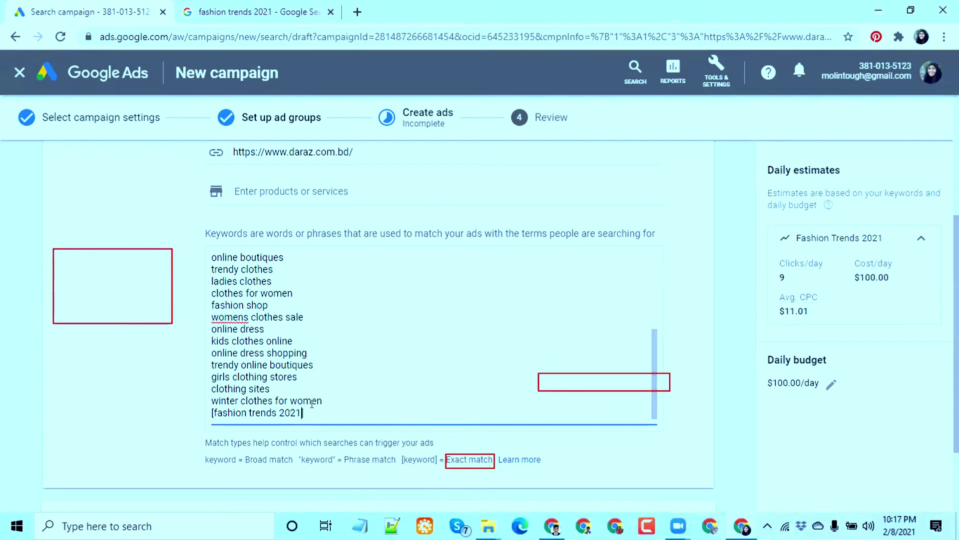
pyautogui.press('BackSpace')
pyautogui.press('BackSpace')
pyautogui.press('BackSpace')
pyautogui.press('BackSpace')
pyautogui.write('2021')
# Add the phrase match keyword "Fashion Trends 2021" in quotation marks on a new line below the exact match keyword.
pyautogui.moveTo(301, 456); pyautogui.dragTo(391, 456)
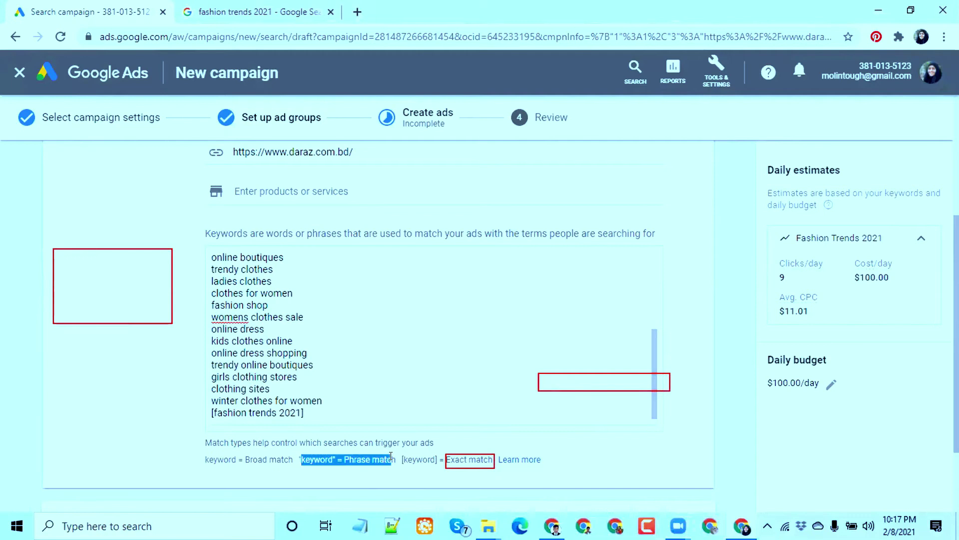
pyautogui.click(360, 459)
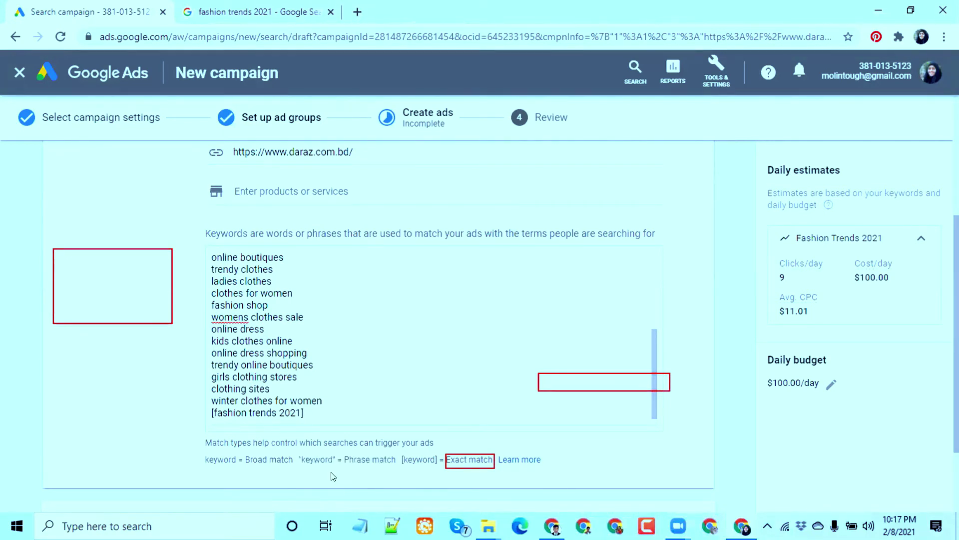
pyautogui.moveTo(301, 458); pyautogui.dragTo(326, 457)
pyautogui.click(321, 411)
pyautogui.press('Return')
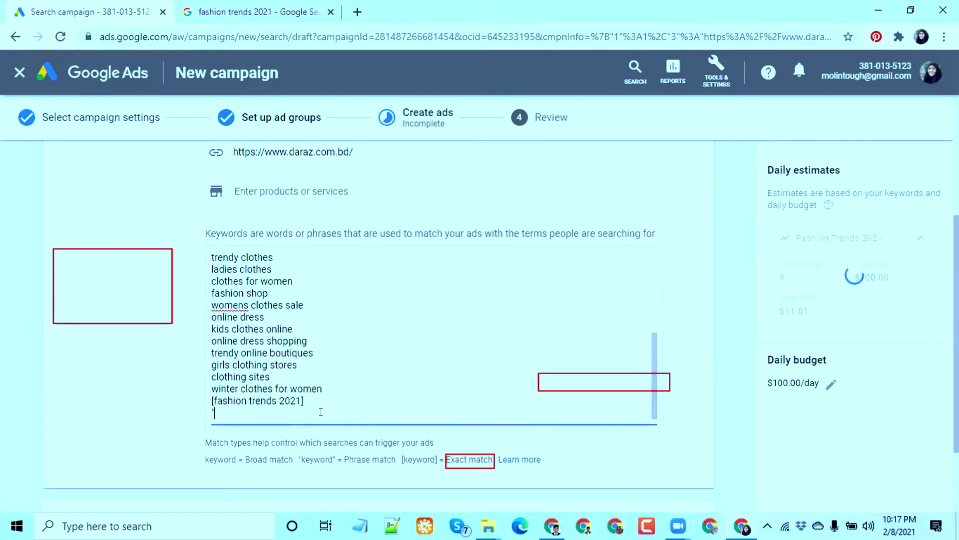
pyautogui.write('"Fas')
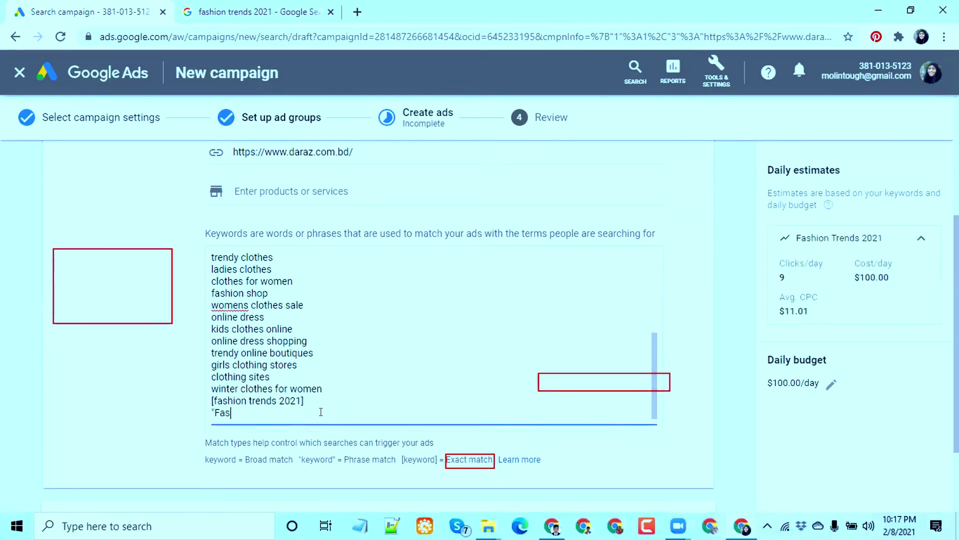
pyautogui.write('hion Trends 2021"')
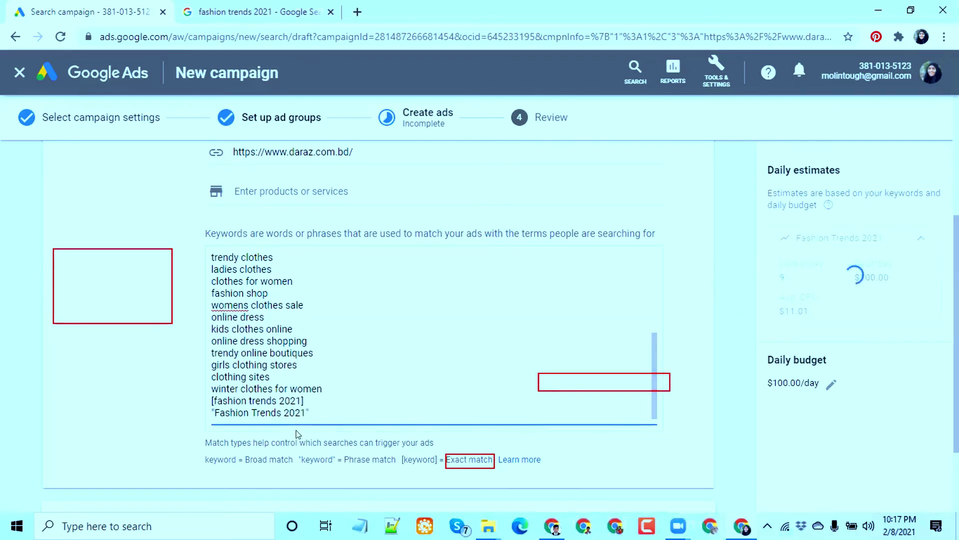
# Extend the Google query to fashion trends 2021 in bangladesh and run that search.
pyautogui.moveTo(212, 409); pyautogui.dragTo(304, 423)
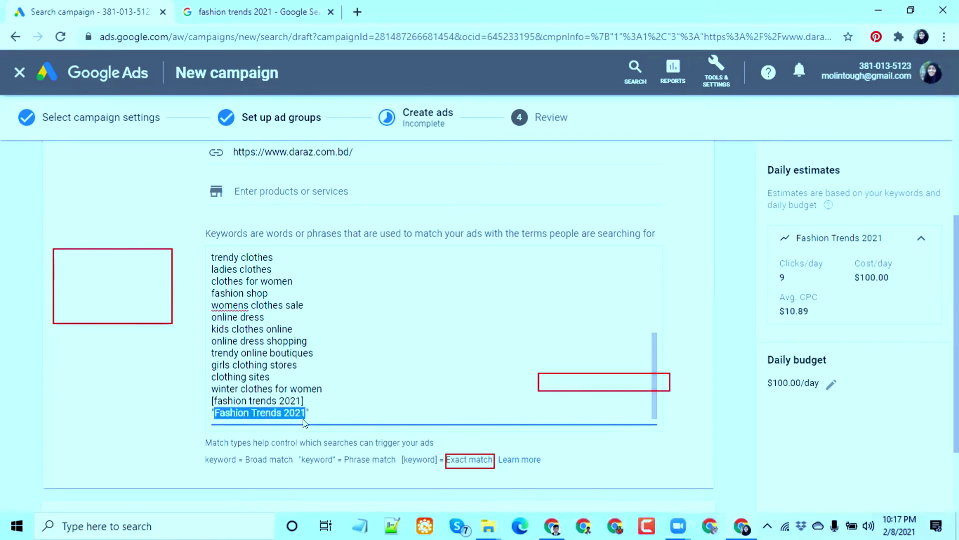
pyautogui.click(257, 13)
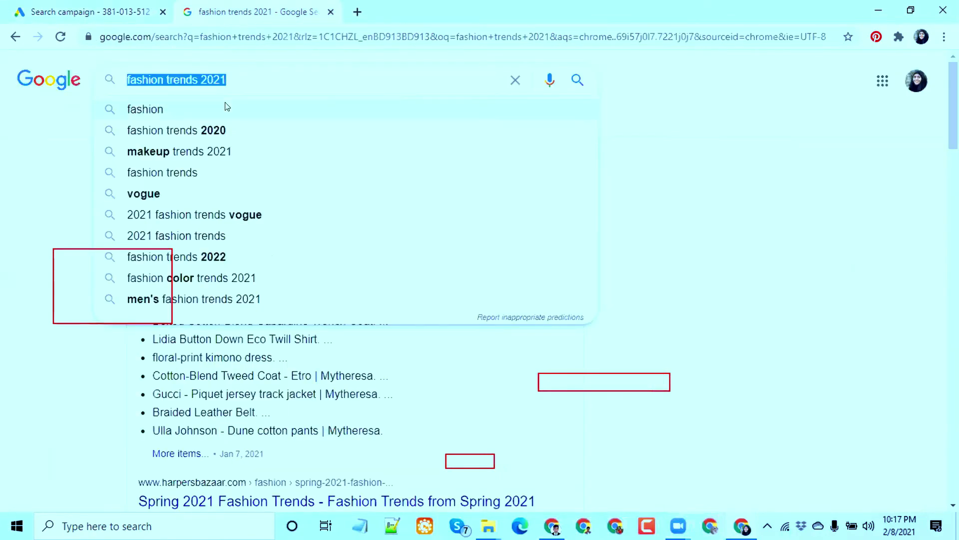
pyautogui.moveTo(242, 76); pyautogui.dragTo(129, 75)
pyautogui.click(234, 78)
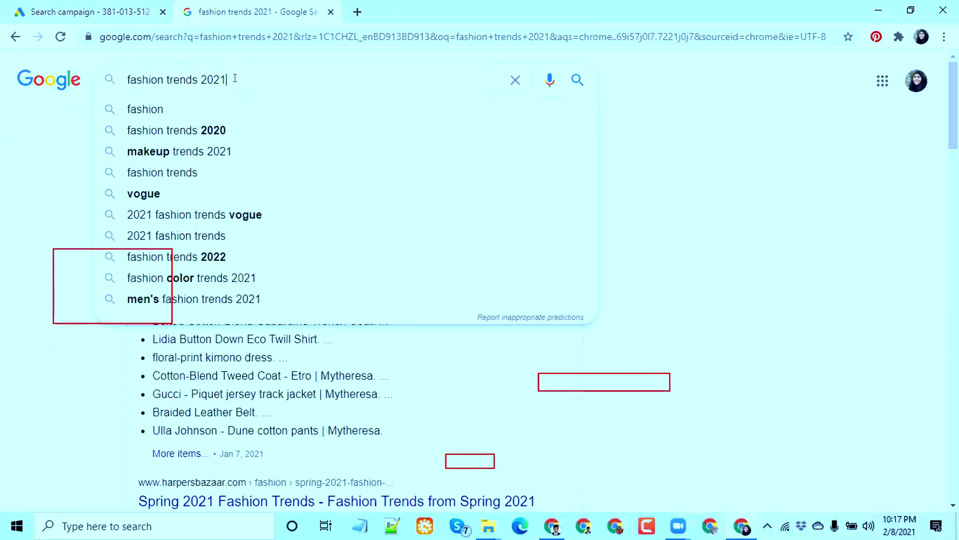
pyautogui.write('in B')
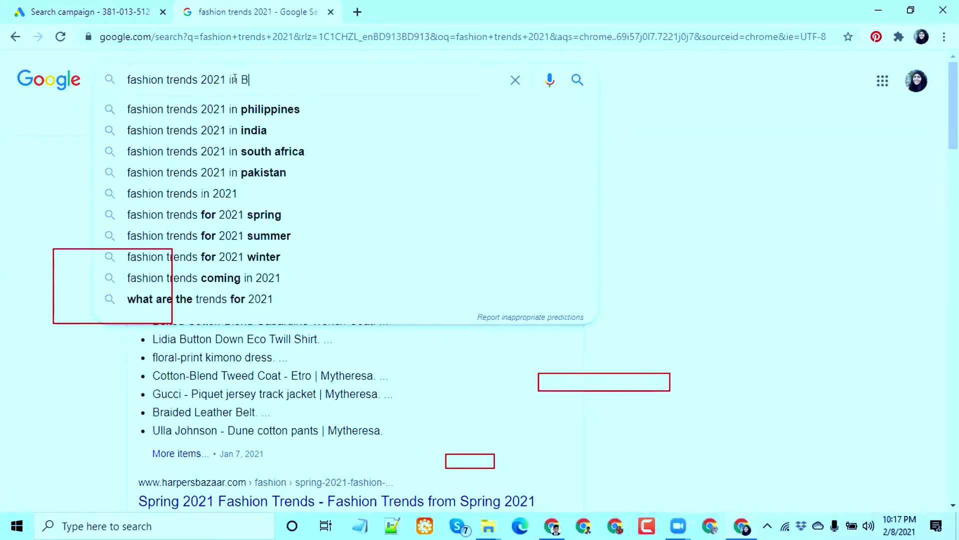
pyautogui.write('anglades')
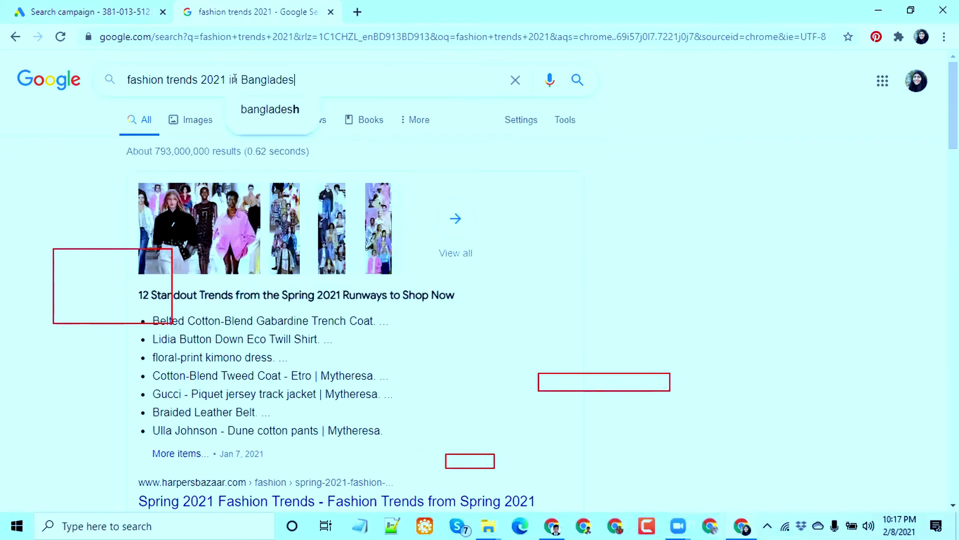
pyautogui.click(260, 109)
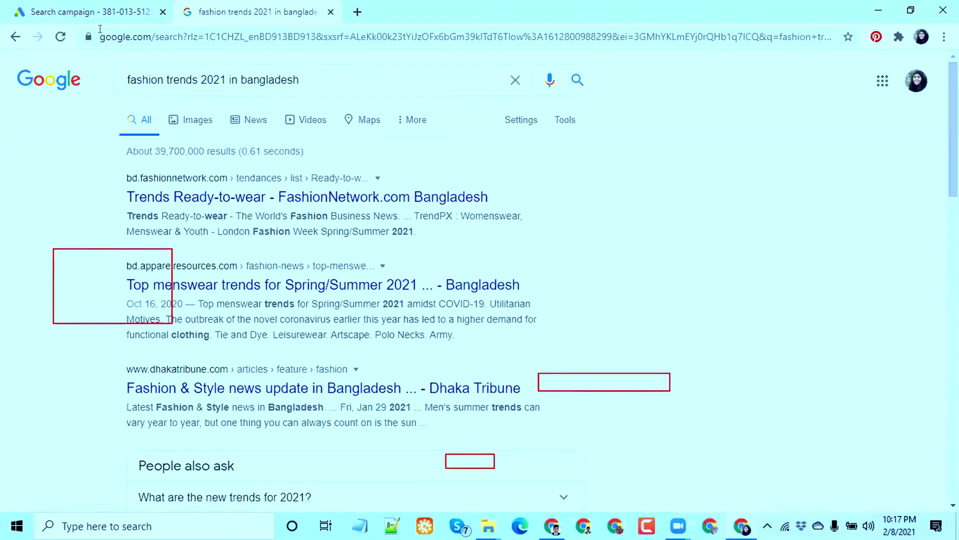
# Return to the ad group and highlight the broad match notation and all keywords from womens fashion to winter clothes for women.
pyautogui.click(91, 11)
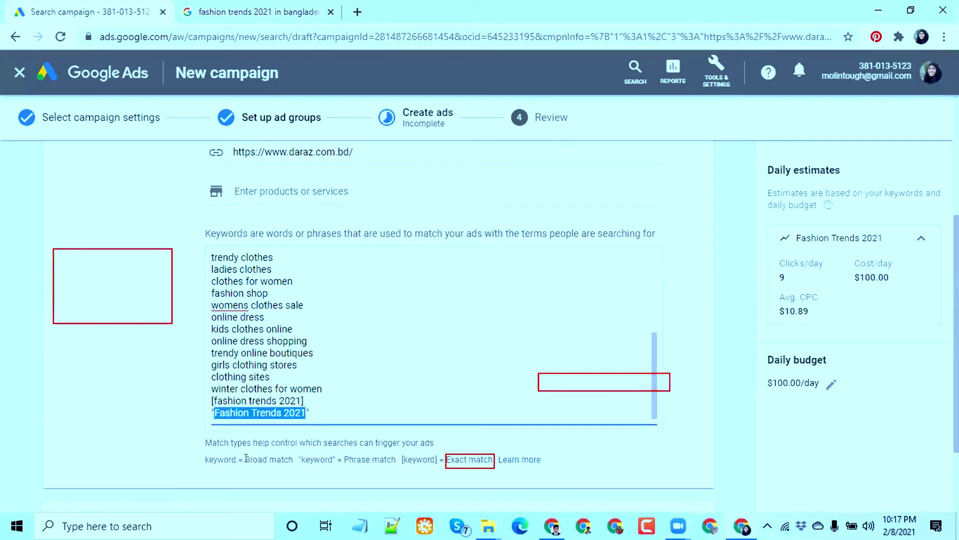
pyautogui.moveTo(242, 457); pyautogui.dragTo(268, 460)
pyautogui.moveTo(334, 392); pyautogui.dragTo(221, 256)
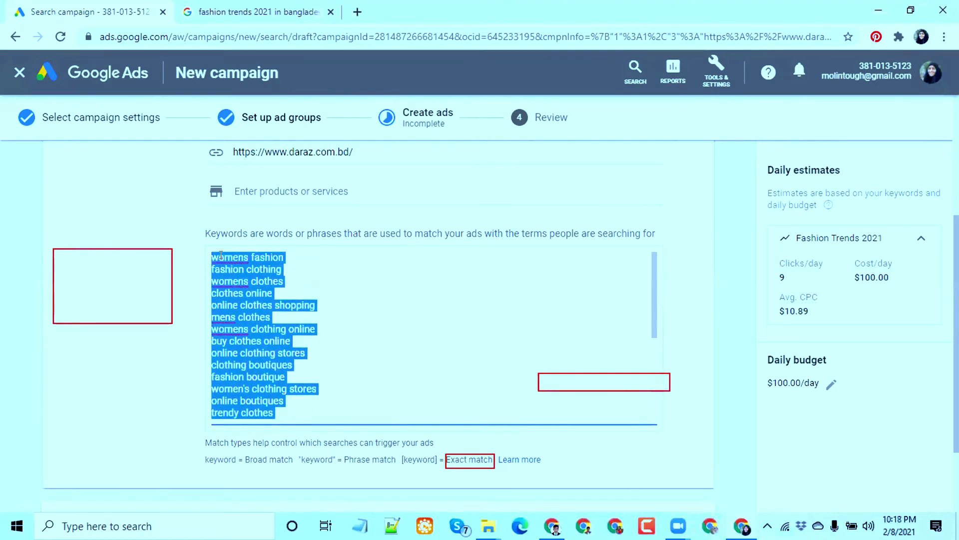
# Reorder the Google query to read fashion trends in bangladesh 2021 by moving the year to the end.
pyautogui.click(233, 7)
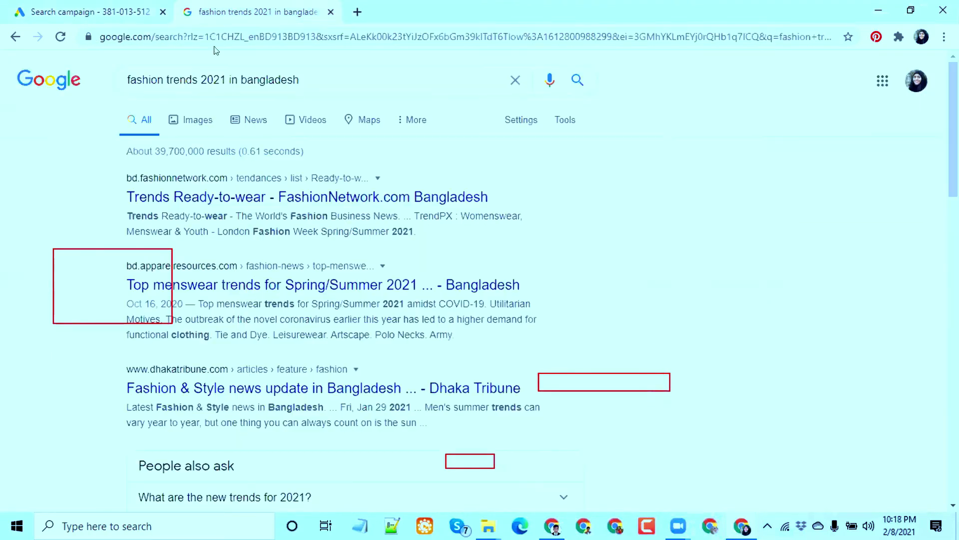
pyautogui.moveTo(303, 74); pyautogui.dragTo(270, 69)
pyautogui.click(274, 69)
pyautogui.doubleClick(215, 78)
pyautogui.hotkey('ctrl', 'x')
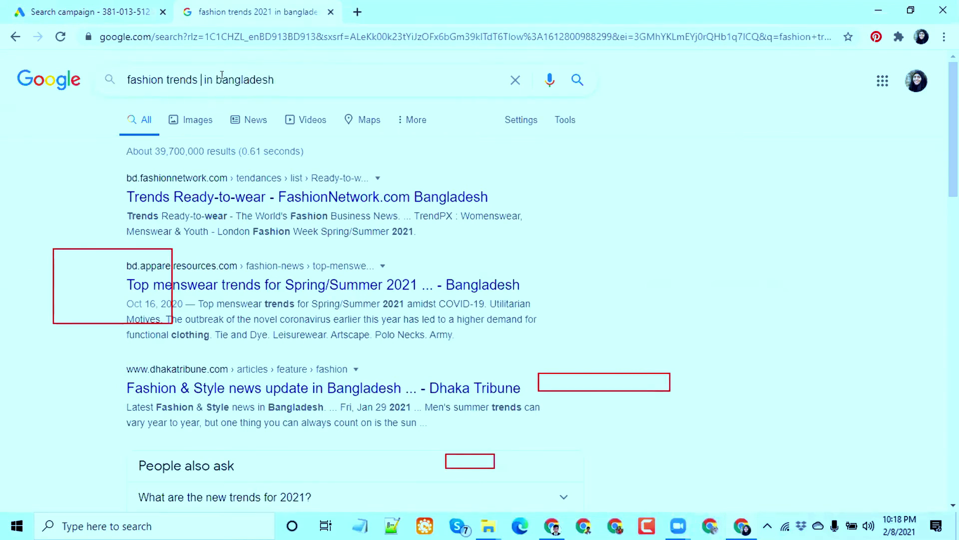
pyautogui.click(276, 76)
pyautogui.hotkey('ctrl', 'v')
pyautogui.click(274, 77)
# Save the ad group's keywords by moving on to the campaign's ad creation stage.
pyautogui.click(72, 7)
pyautogui.scroll(-6, 300, 366)
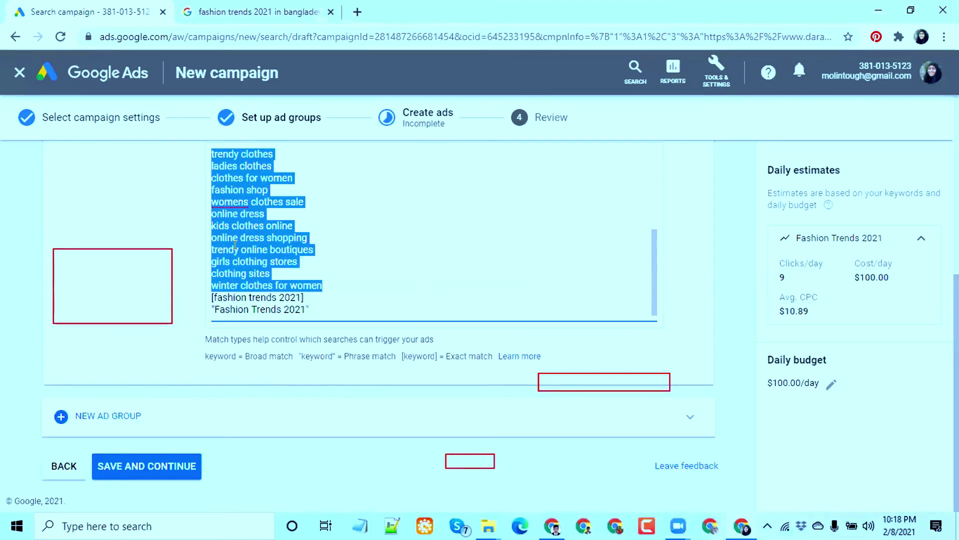
pyautogui.click(408, 119)
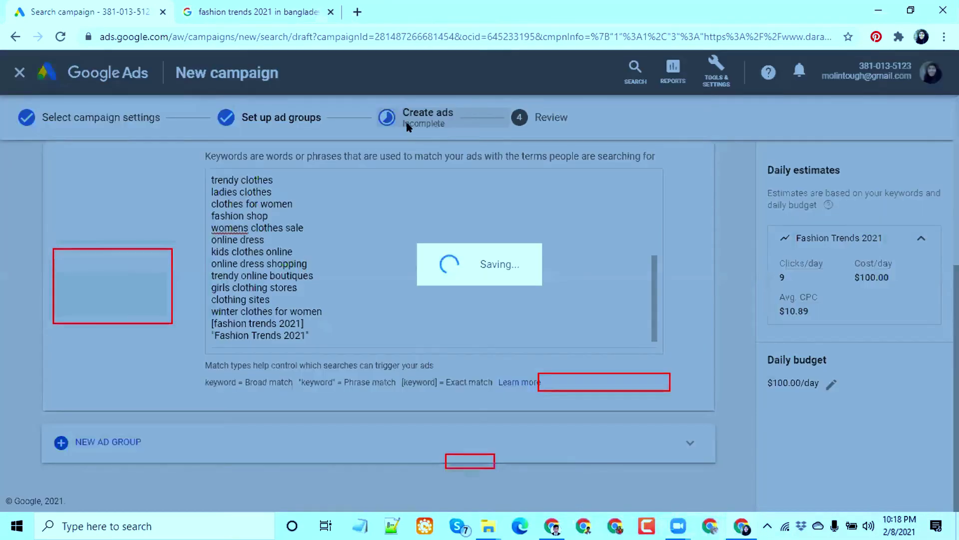
pyautogui.click(279, 20)
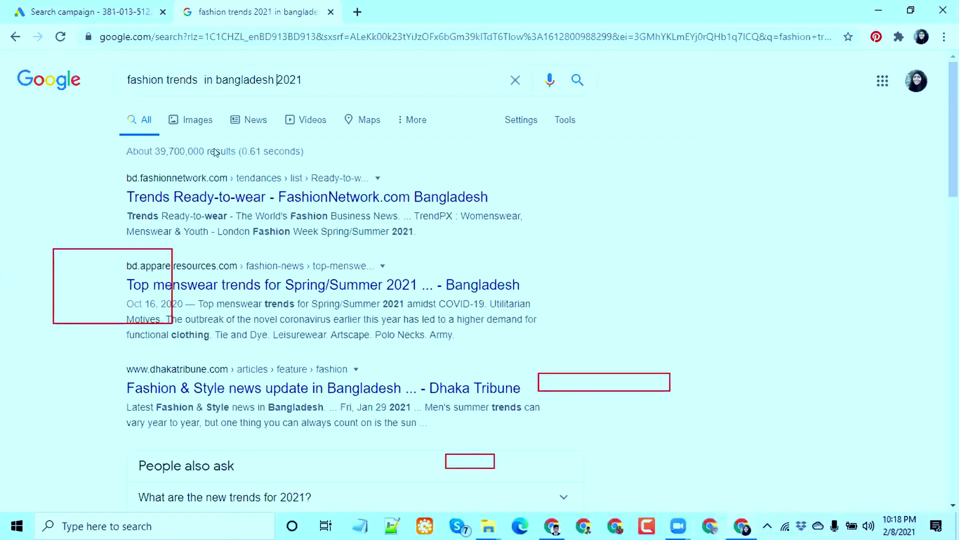
pyautogui.click(115, 17)
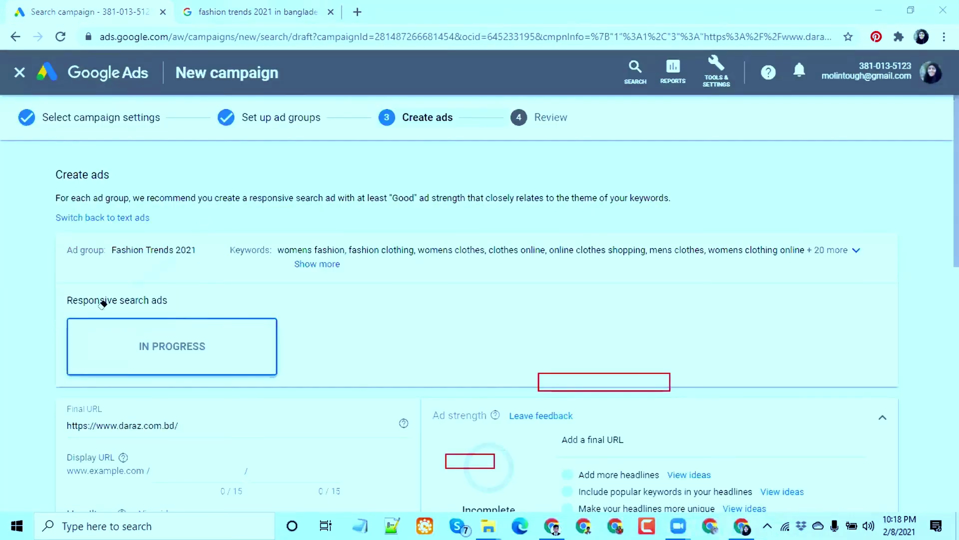
# Set the responsive search ad's display URL paths to fashion and fashion-trends.
pyautogui.scroll(-3, 344, 323)
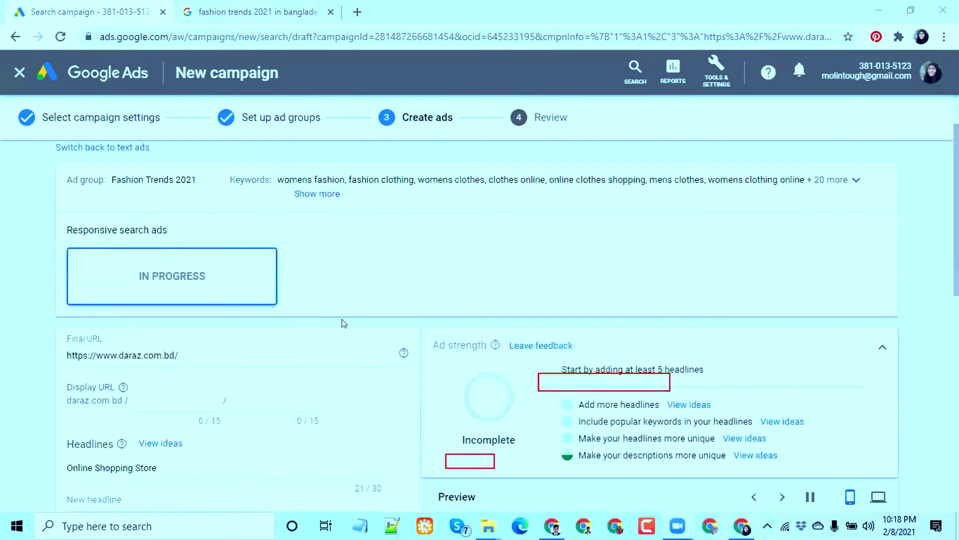
pyautogui.scroll(-1, 557, 382)
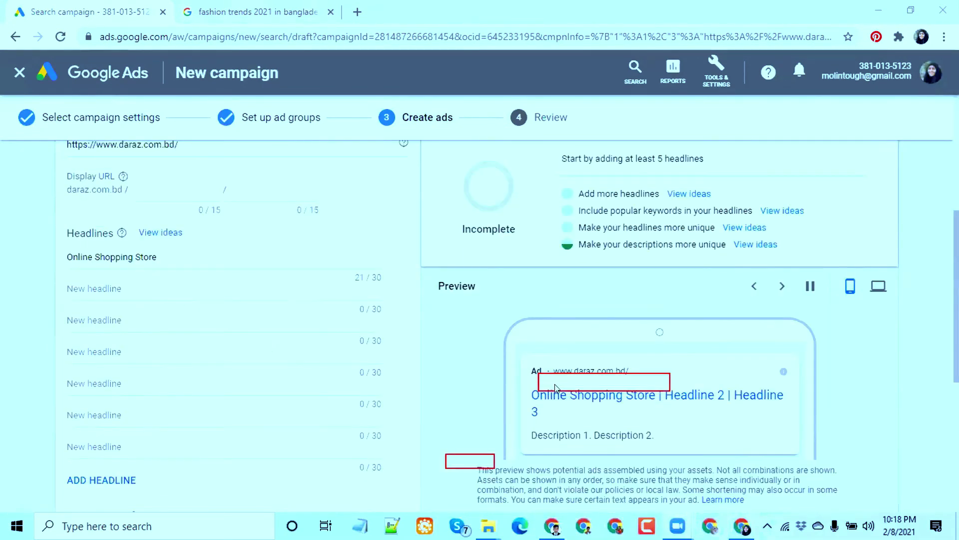
pyautogui.scroll(1, 134, 179)
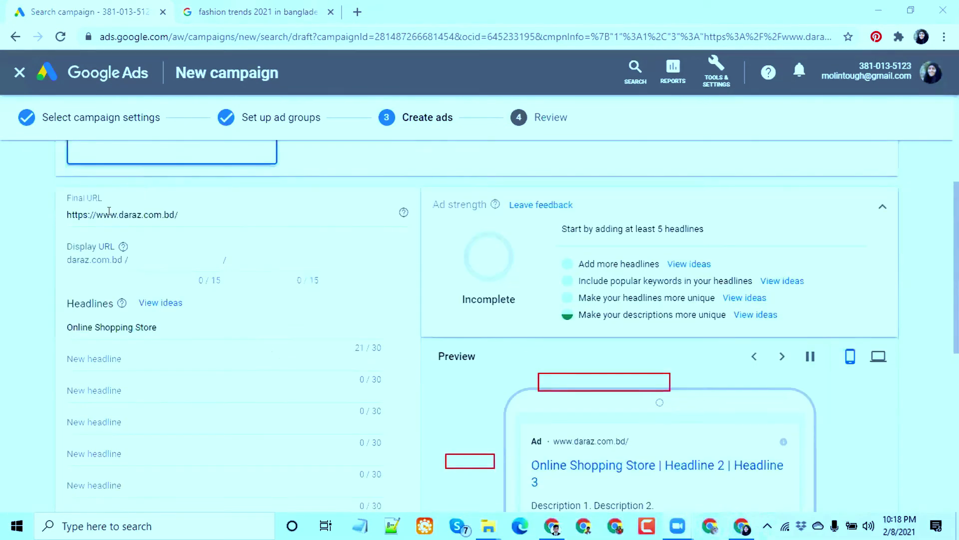
pyautogui.click(154, 266)
pyautogui.write('fas')
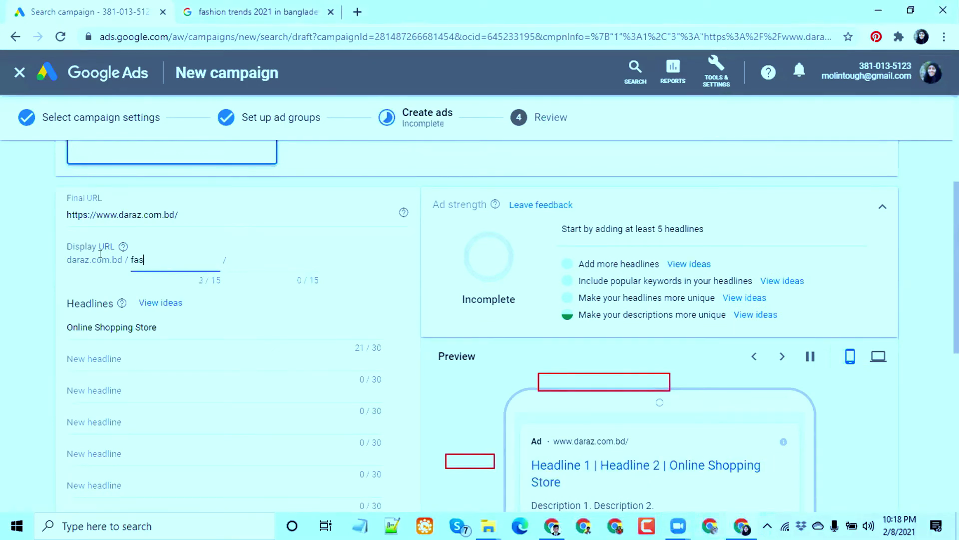
pyautogui.write('hion')
pyautogui.click(235, 258)
pyautogui.write('fas')
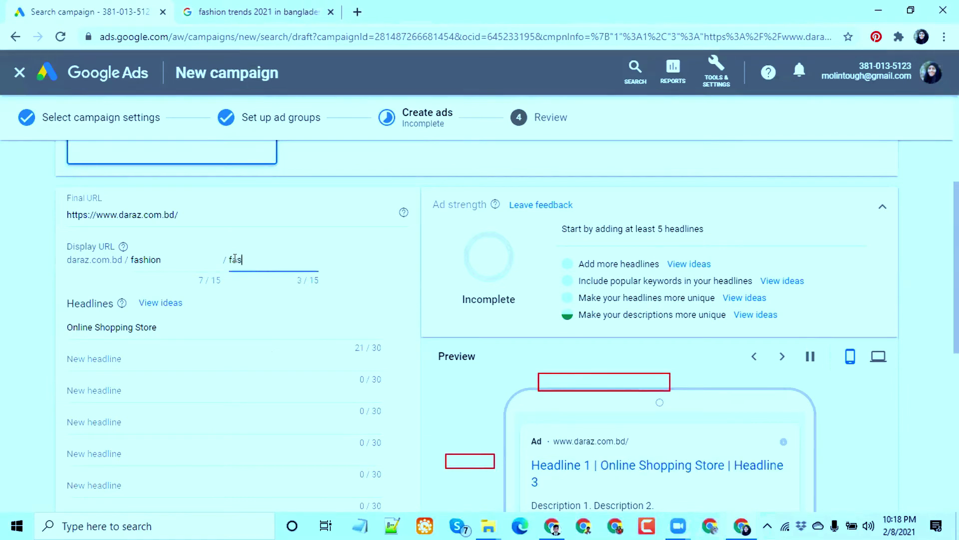
pyautogui.write('hion-trends')
pyautogui.click(287, 308)
# Add Best Online Store in BD as the ad's second headline, below Online Shopping Store.
pyautogui.scroll(-1, 477, 438)
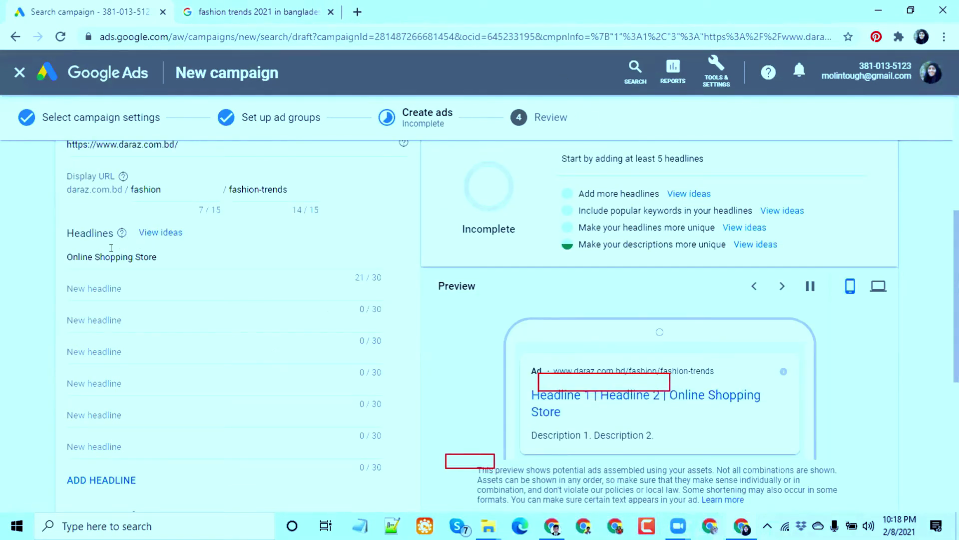
pyautogui.click(169, 256)
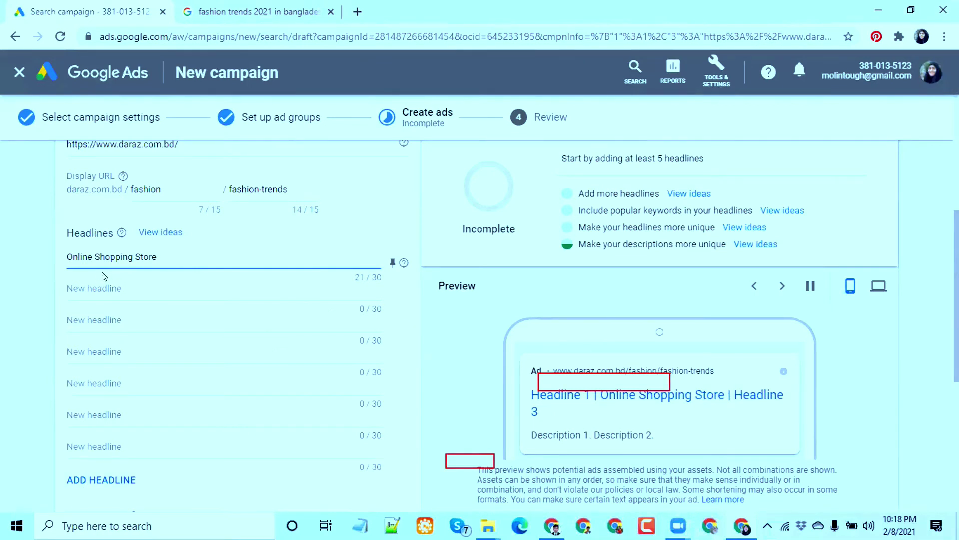
pyautogui.scroll(1, 105, 266)
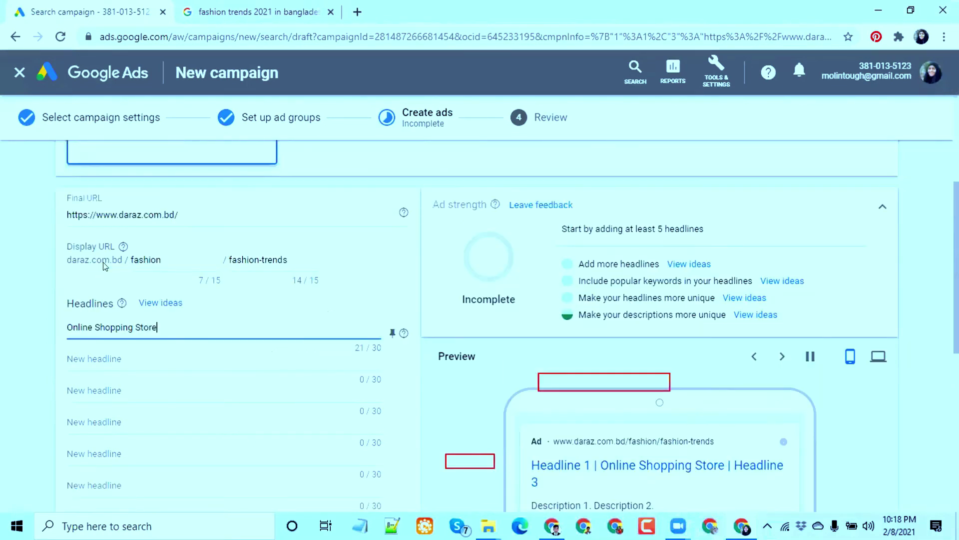
pyautogui.click(94, 359)
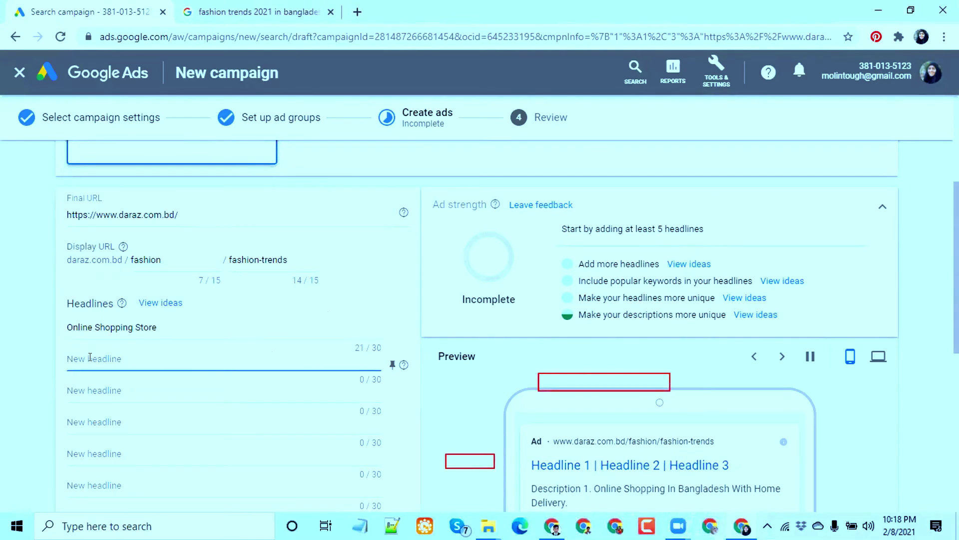
pyautogui.write('Best Onlin')
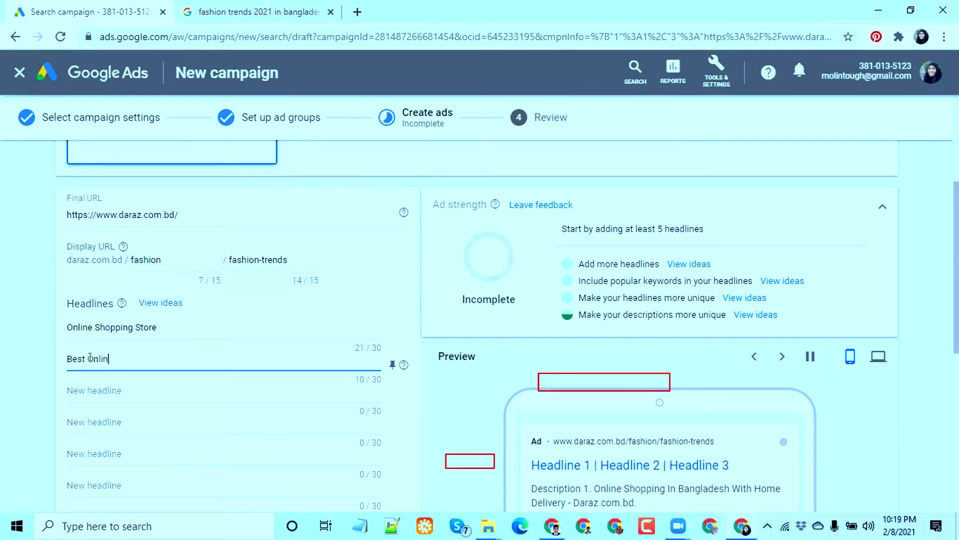
pyautogui.write('e Store in BD')
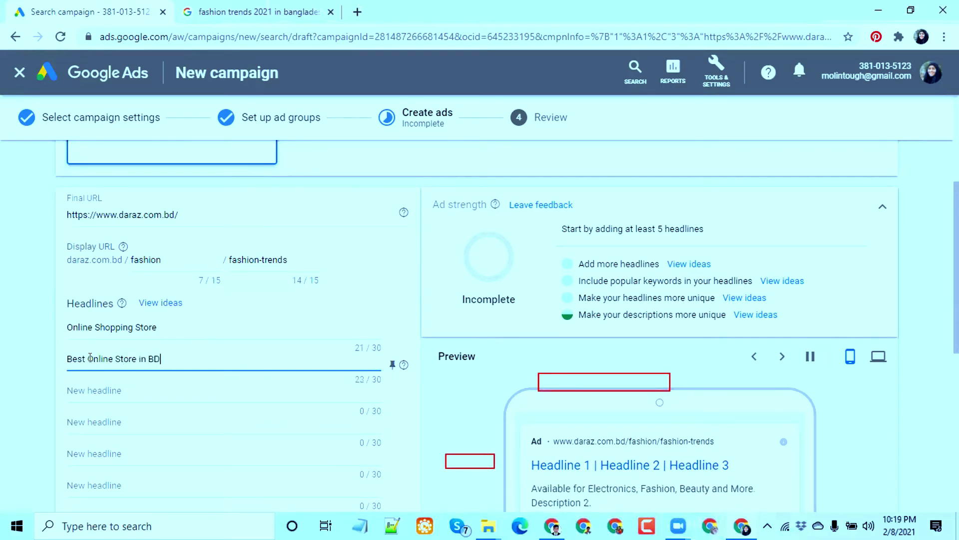
pyautogui.press('Tab')
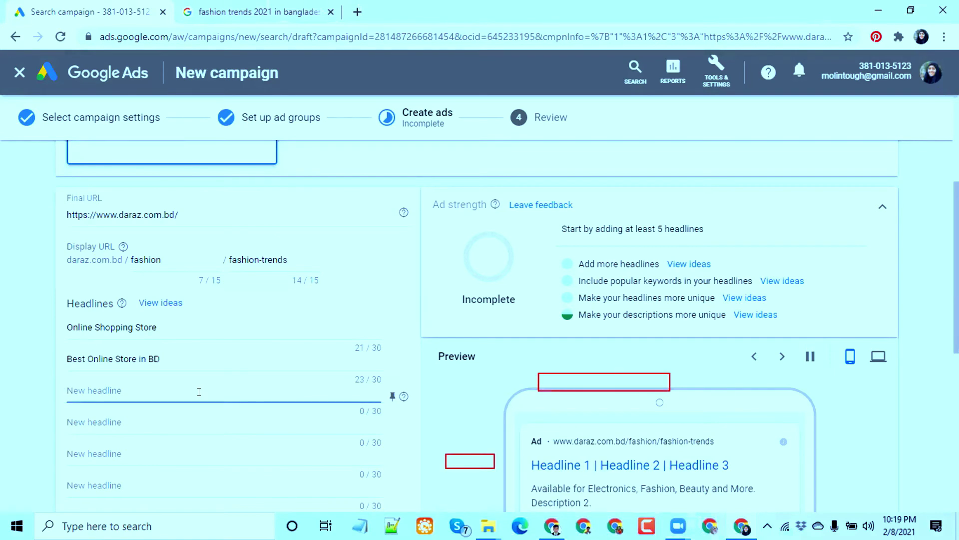
# Mark the headlines in the mobile ad preview with a rectangle and add Trusted Online Store as the third headline.
pyautogui.scroll(-1, 788, 390)
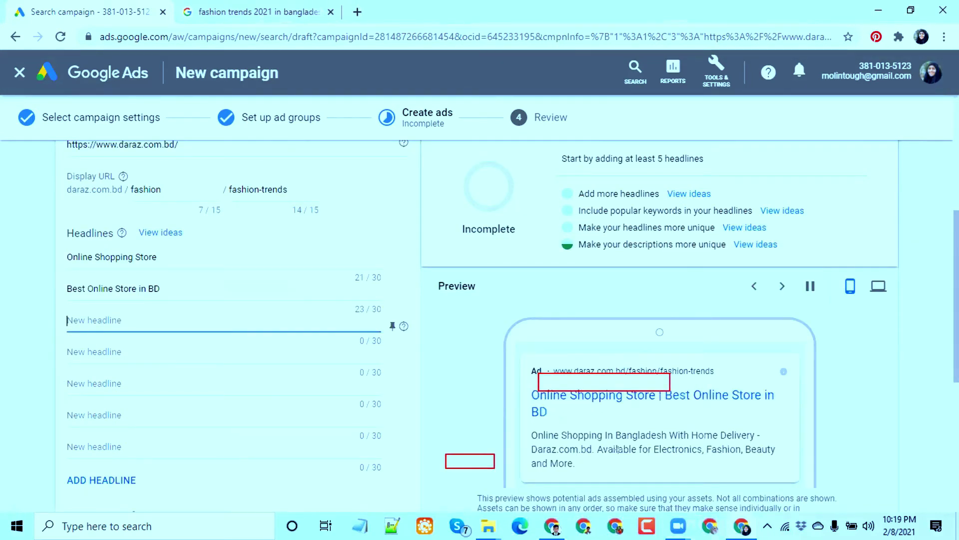
pyautogui.moveTo(519, 384); pyautogui.dragTo(783, 432)
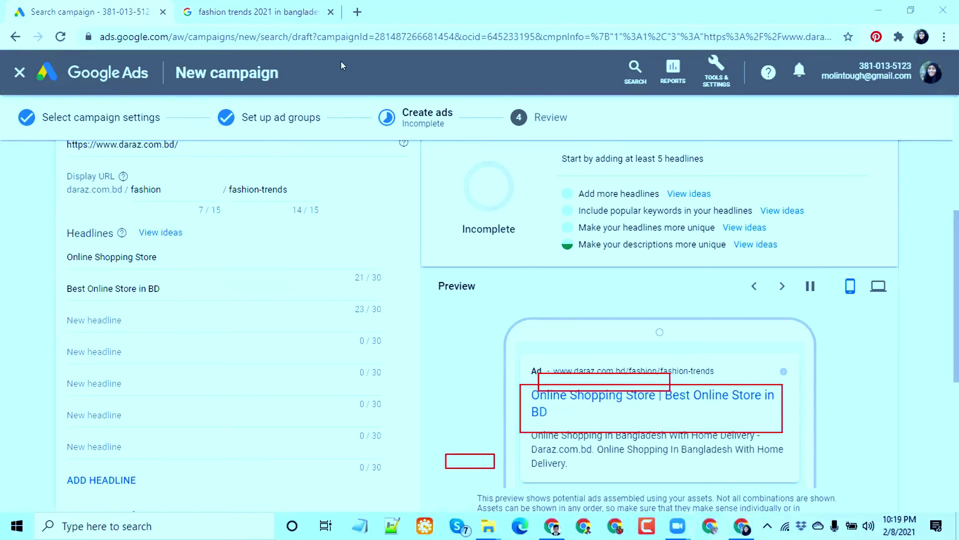
pyautogui.click(98, 320)
pyautogui.write('Trusted O')
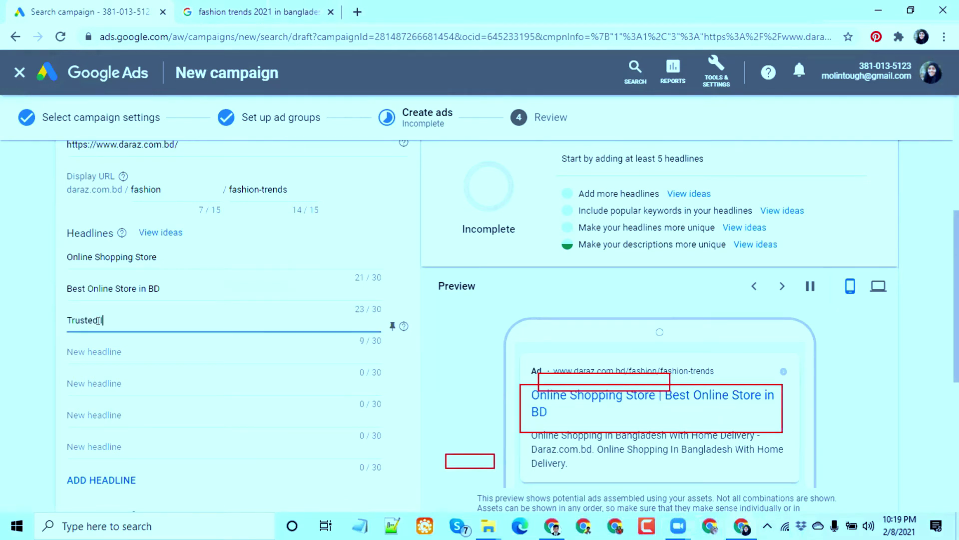
pyautogui.write('nline Store')
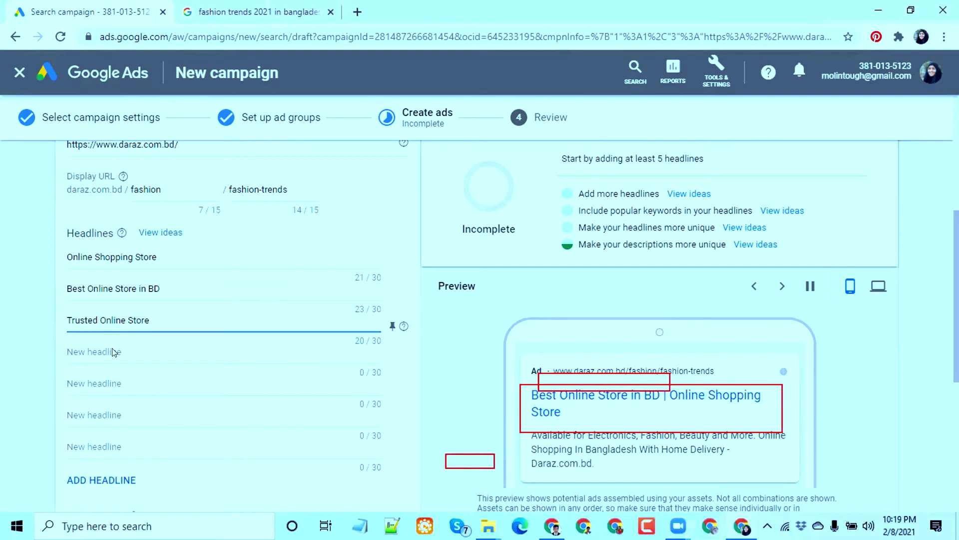
pyautogui.click(36, 314)
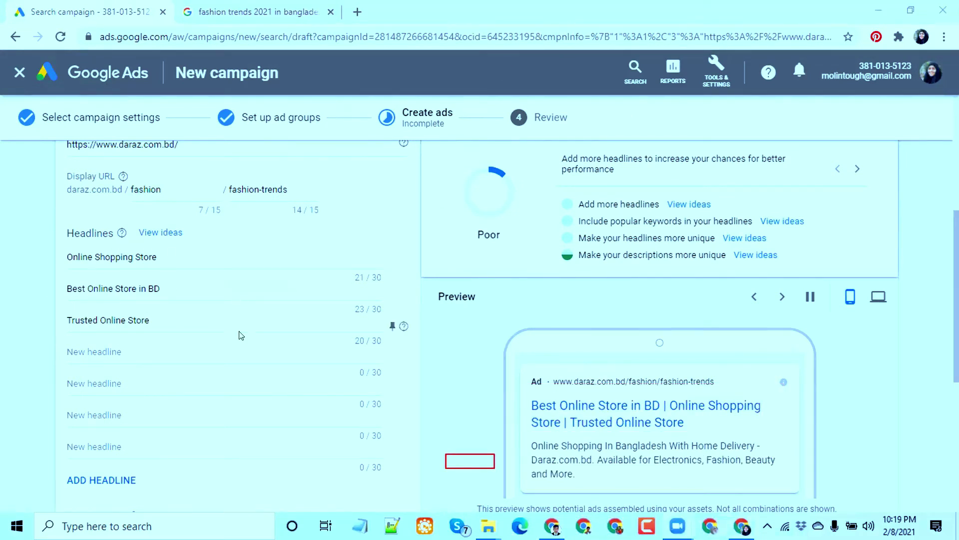
# Highlight the description text in the mobile ad preview and advance through other headline and description combinations.
pyautogui.scroll(-4, 240, 331)
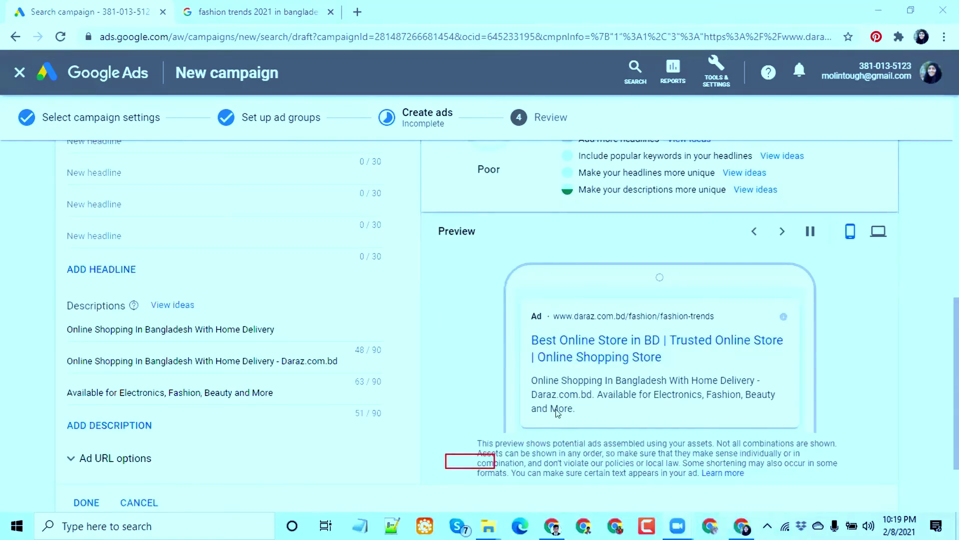
pyautogui.tripleClick(551, 389)
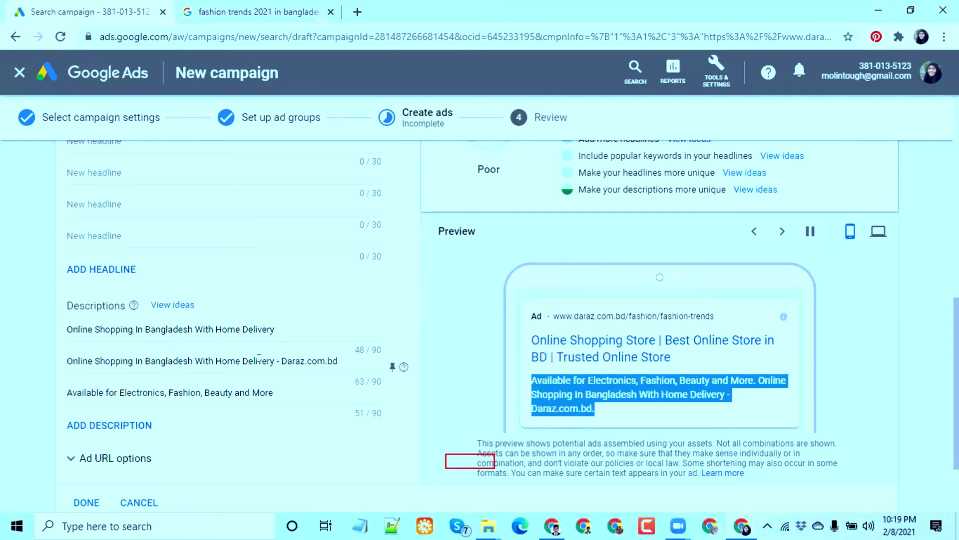
pyautogui.click(552, 396)
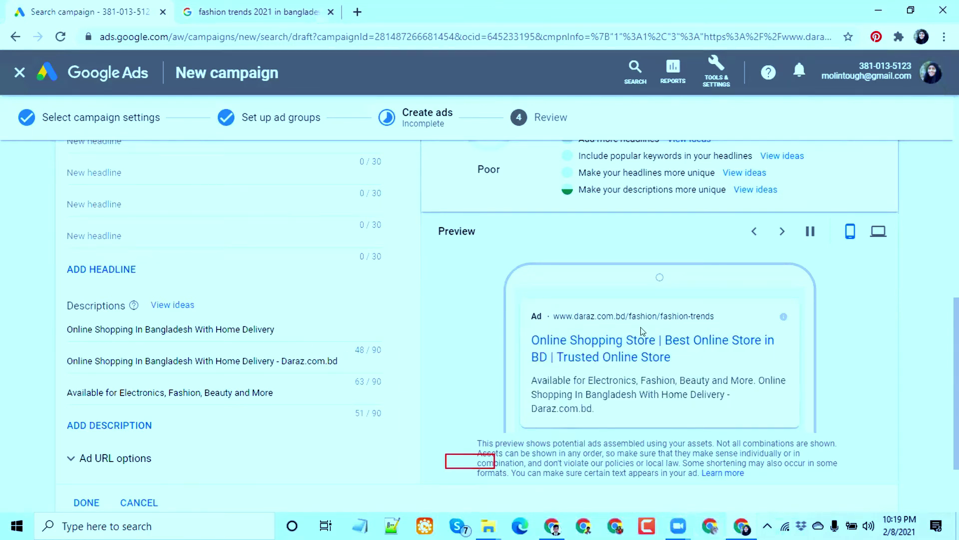
pyautogui.click(783, 232)
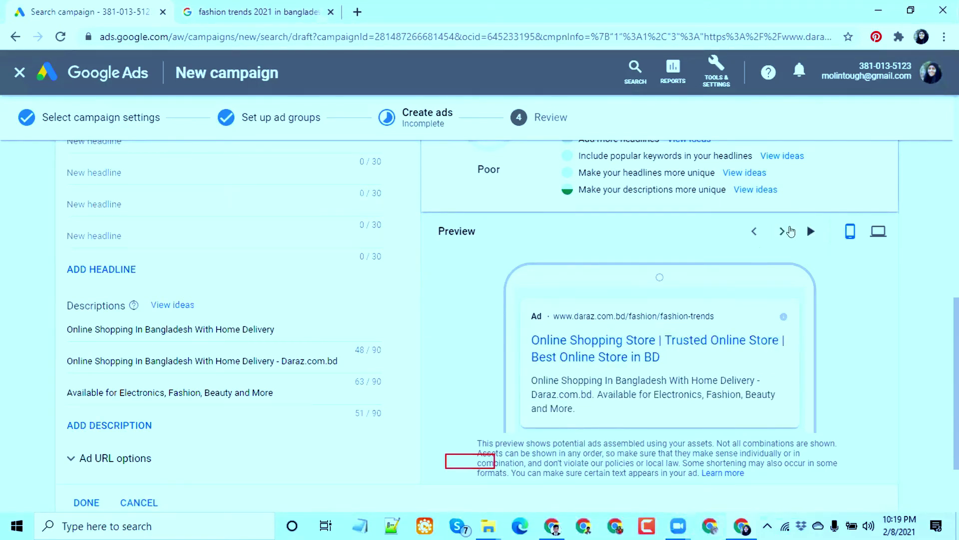
pyautogui.click(782, 231)
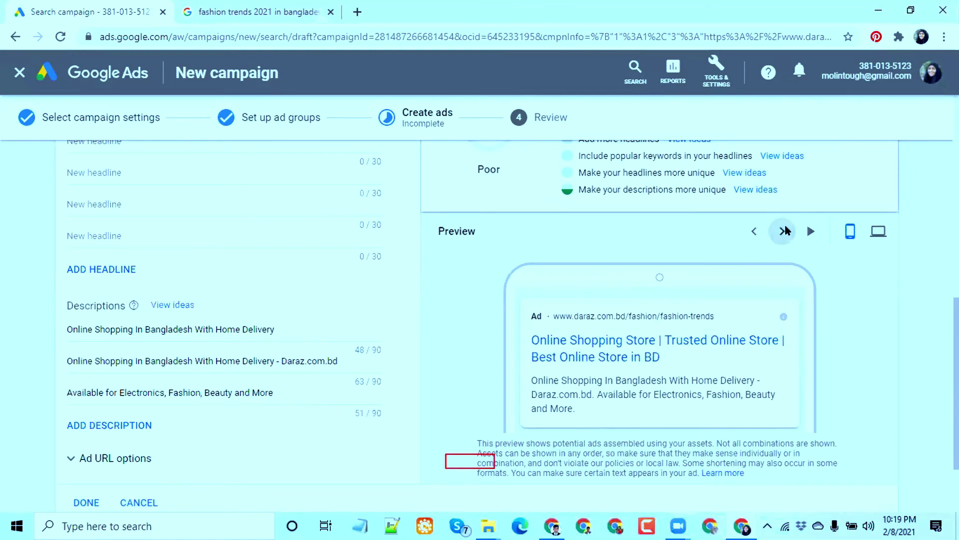
# Switch the ad preview to the desktop version and mark the whole ad with a rectangle.
pyautogui.scroll(2, 658, 307)
pyautogui.click(878, 225)
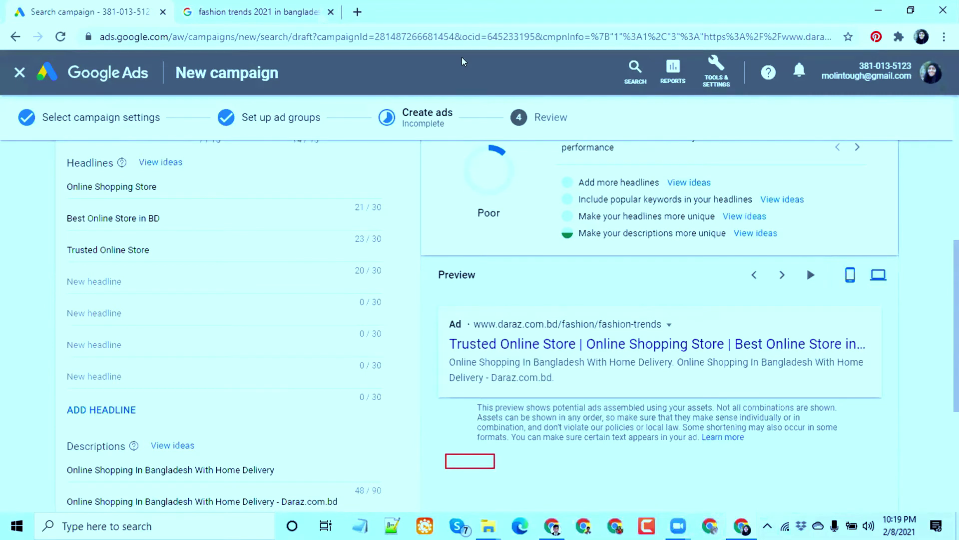
pyautogui.moveTo(440, 305); pyautogui.dragTo(864, 383)
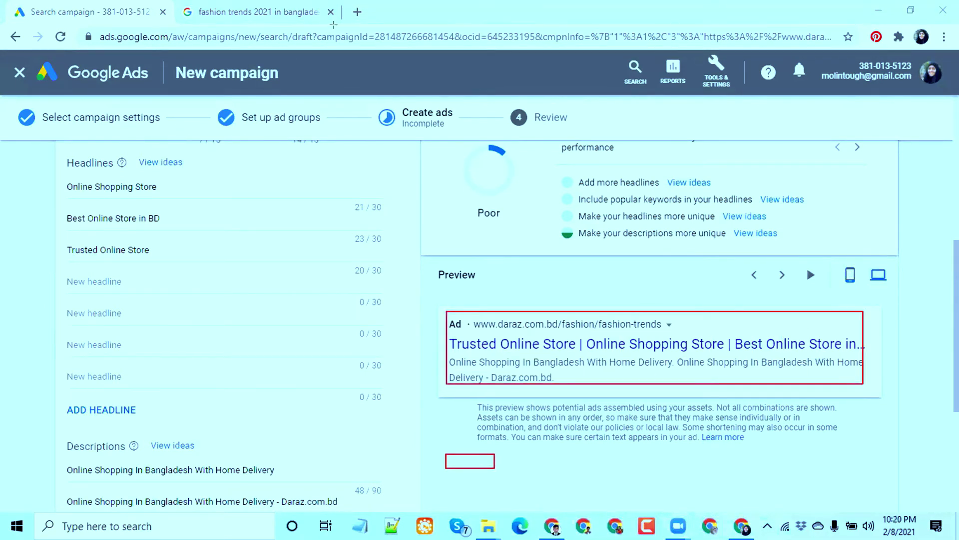
# Save the responsive search ad, continue to the campaign review and look through its budget, location and bidding summary.
pyautogui.scroll(-5, 225, 337)
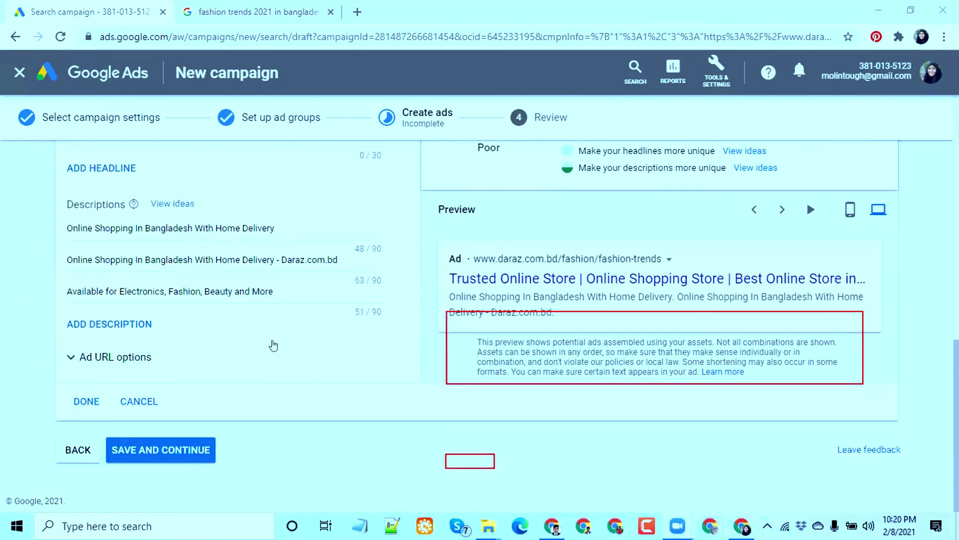
pyautogui.click(161, 455)
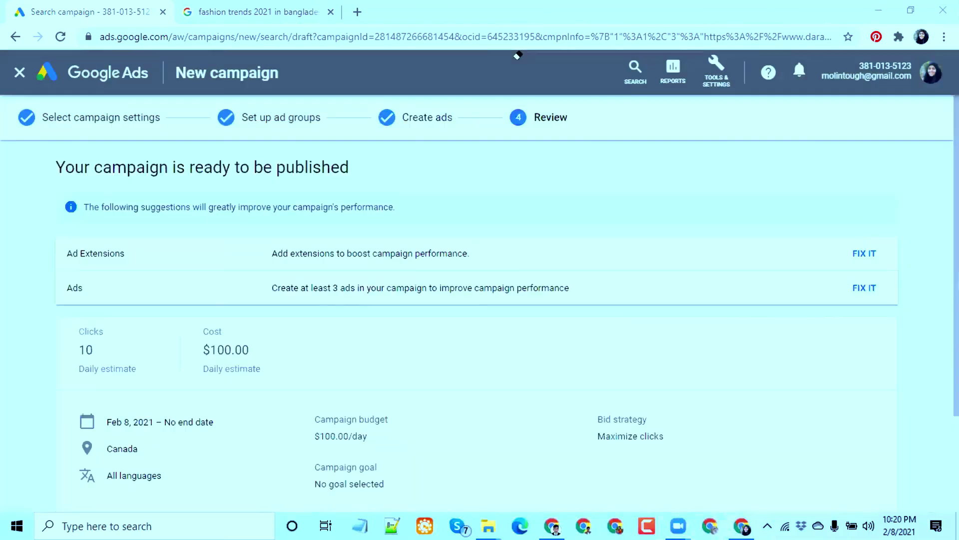
pyautogui.scroll(-3, 394, 250)
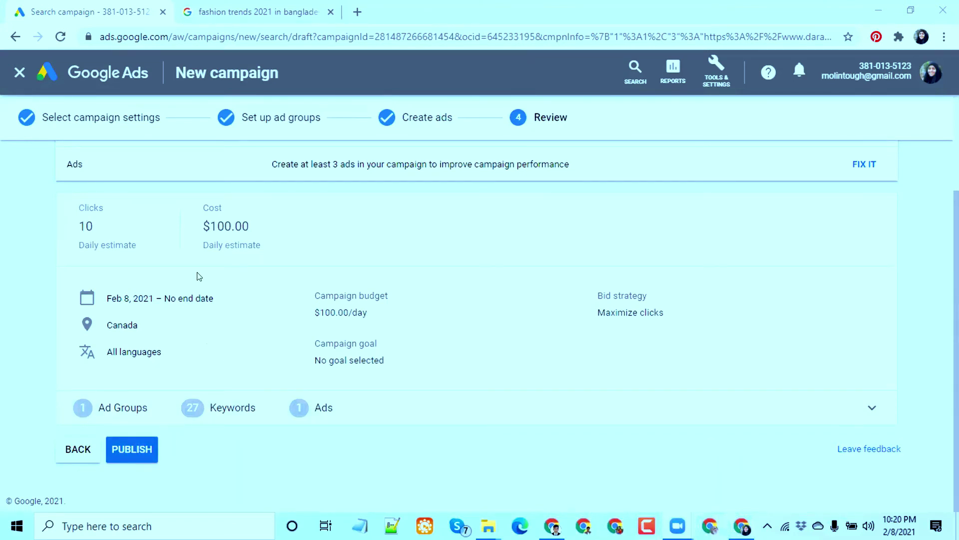
# Clear the fashion trends query on the Google results page and return to the campaign review.
pyautogui.click(239, 7)
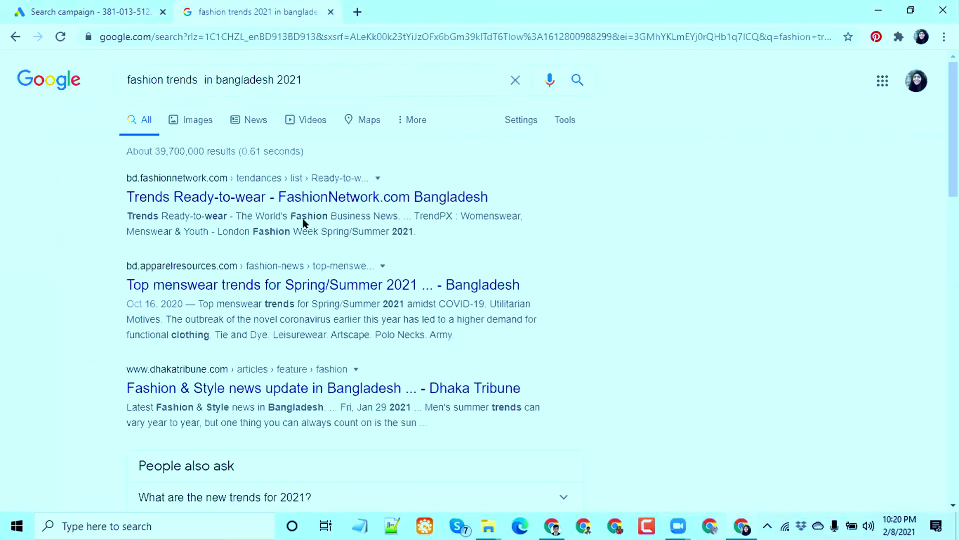
pyautogui.tripleClick(163, 78)
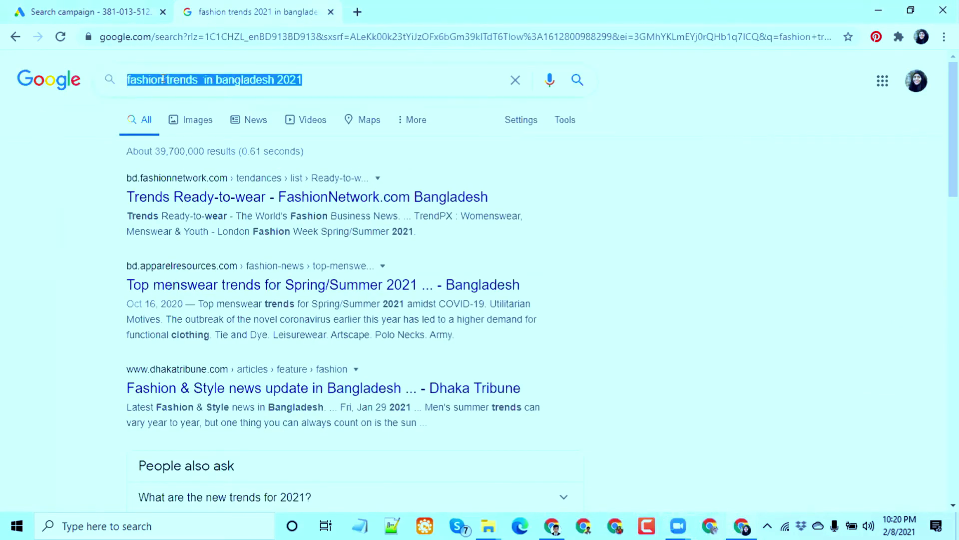
pyautogui.press('BackSpace')
pyautogui.click(28, 144)
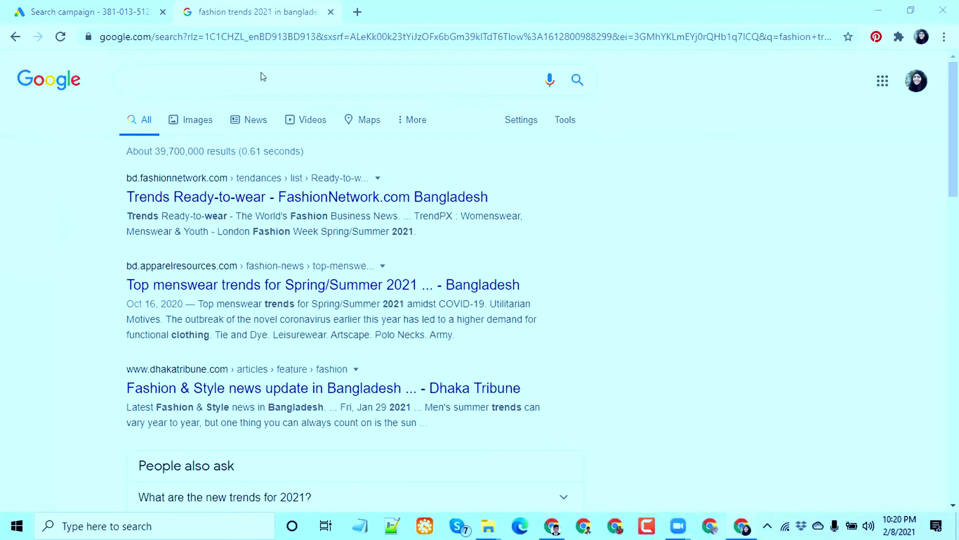
pyautogui.click(75, 7)
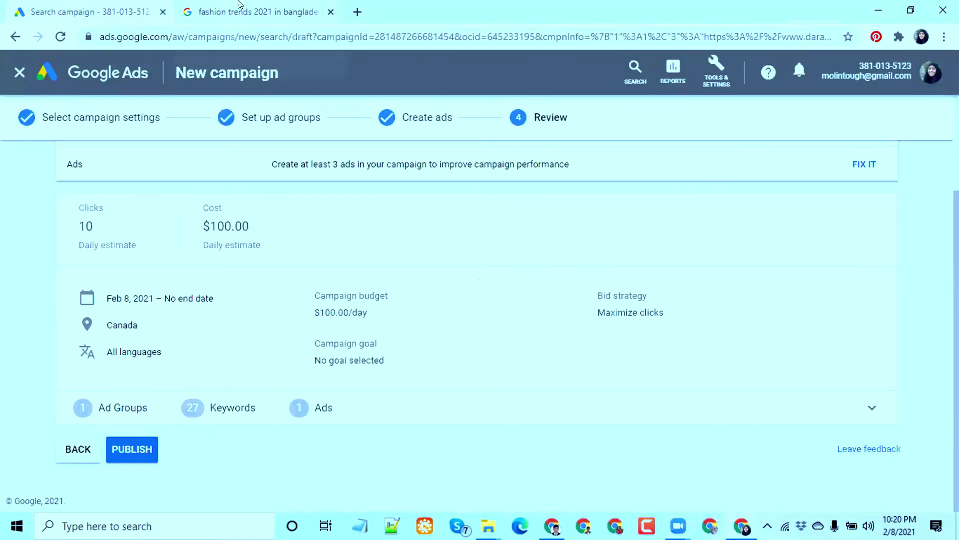
# Open a blank browser tab and close the Google search and Google Ads campaign tabs.
pyautogui.click(358, 11)
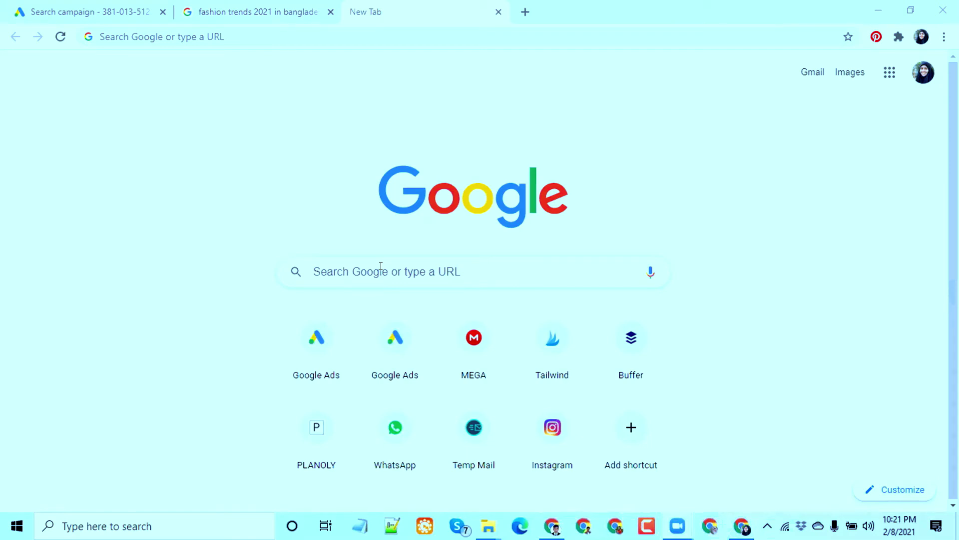
pyautogui.middleClick(232, 13)
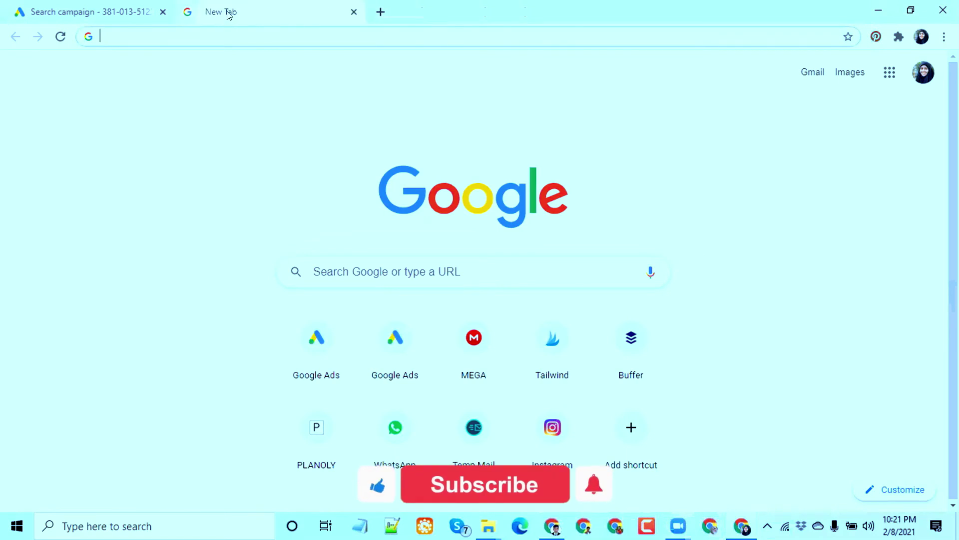
pyautogui.middleClick(97, 13)
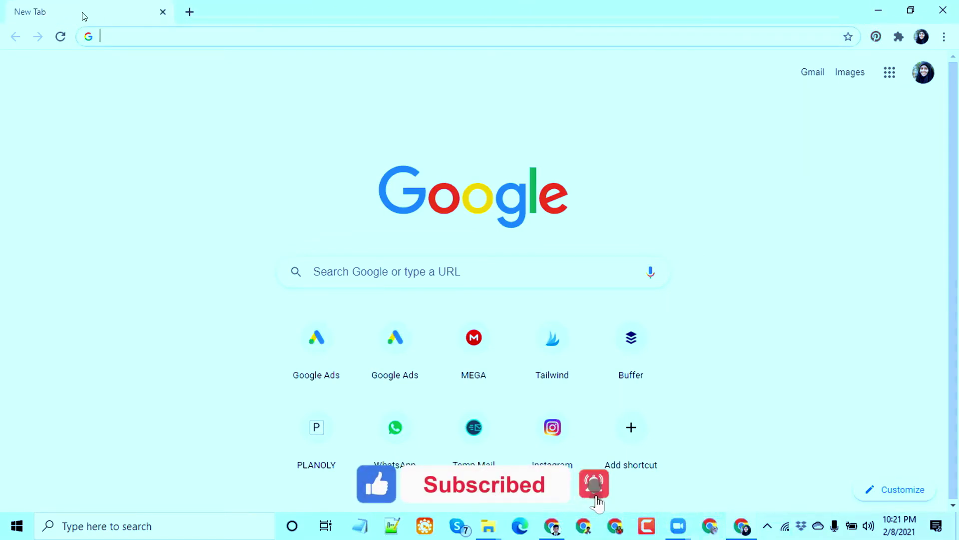